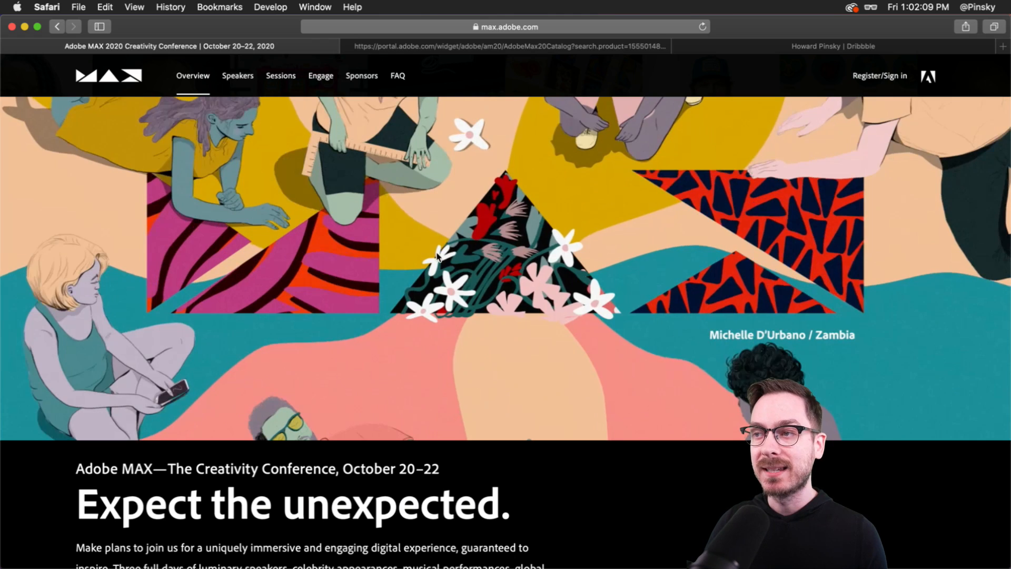
- Browse the Adobe MAX session catalog filtered to XD sessions
left_click(432, 48)
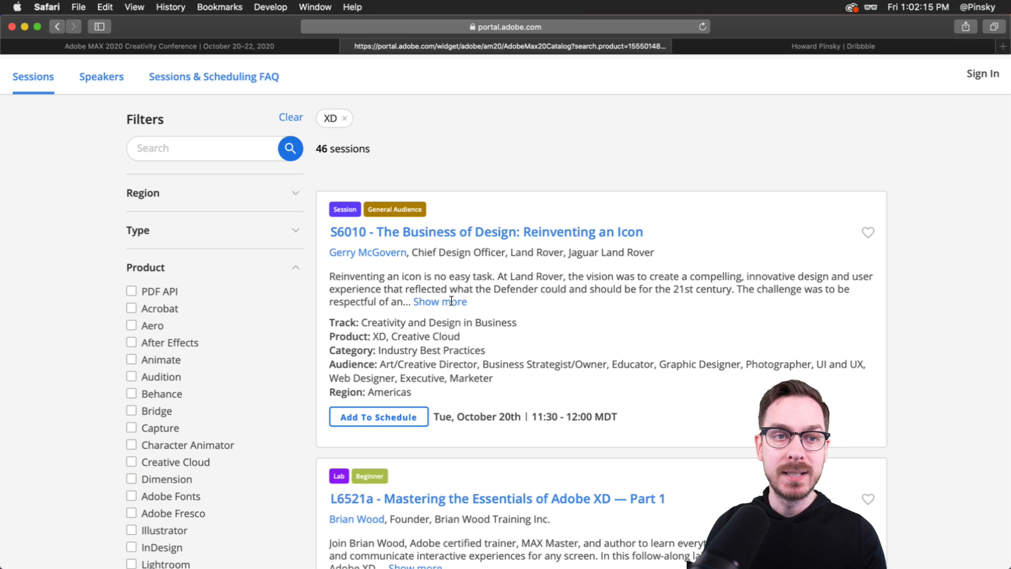
scroll(451, 300, "down", 15)
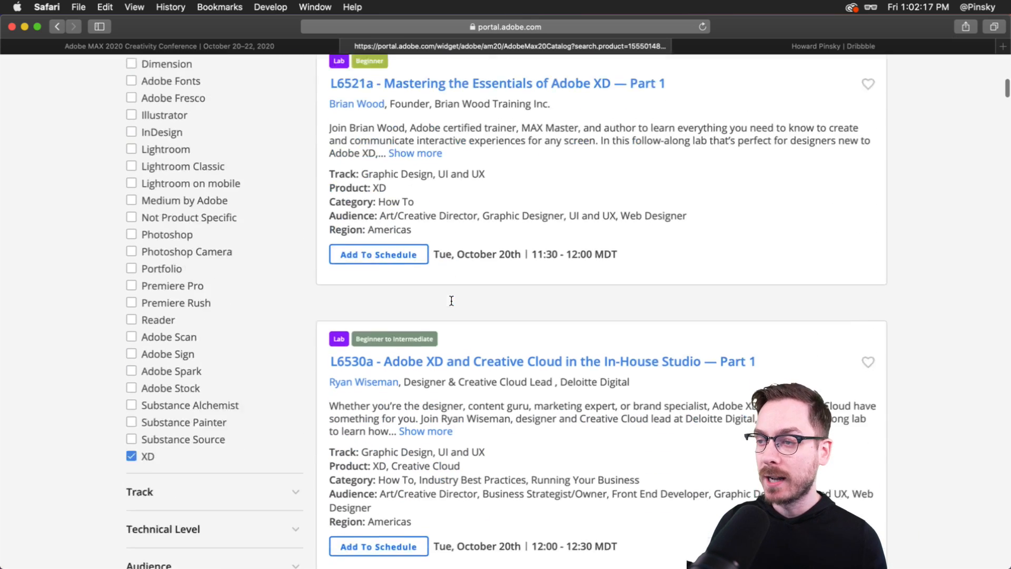
scroll(452, 301, "down", 10)
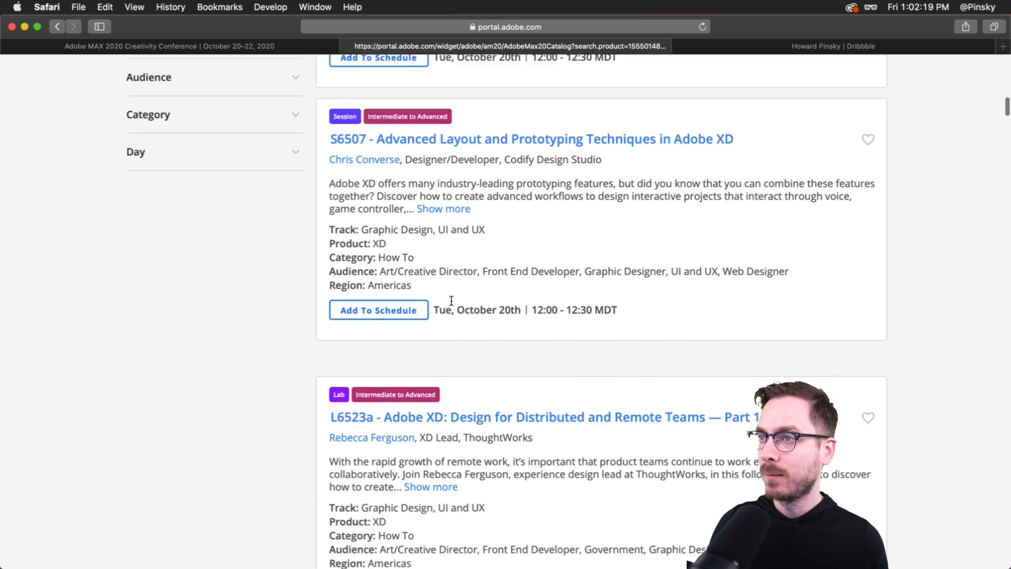
scroll(451, 297, "down", 1)
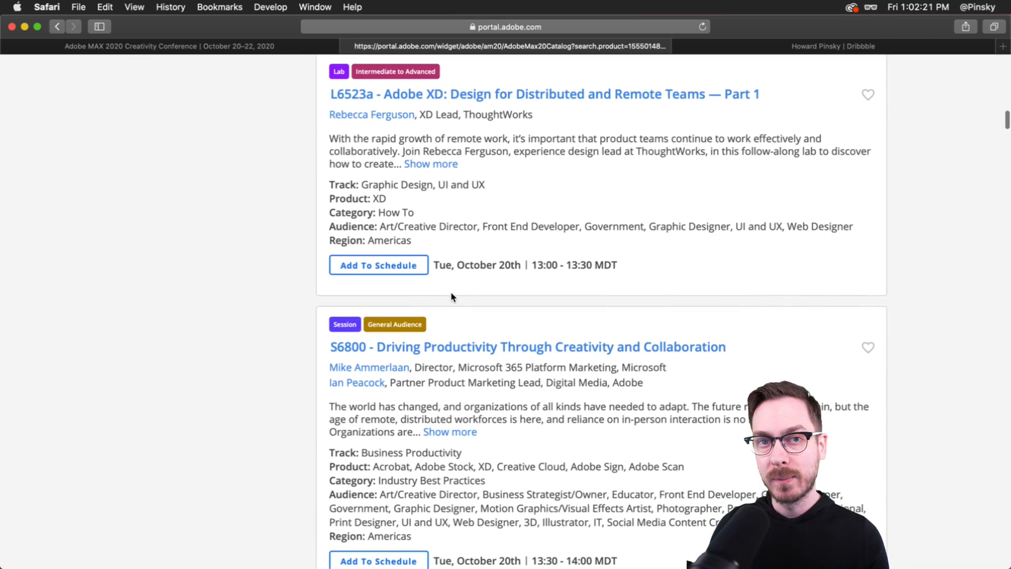
scroll(451, 297, "down", 3)
scroll(451, 294, "up", 20)
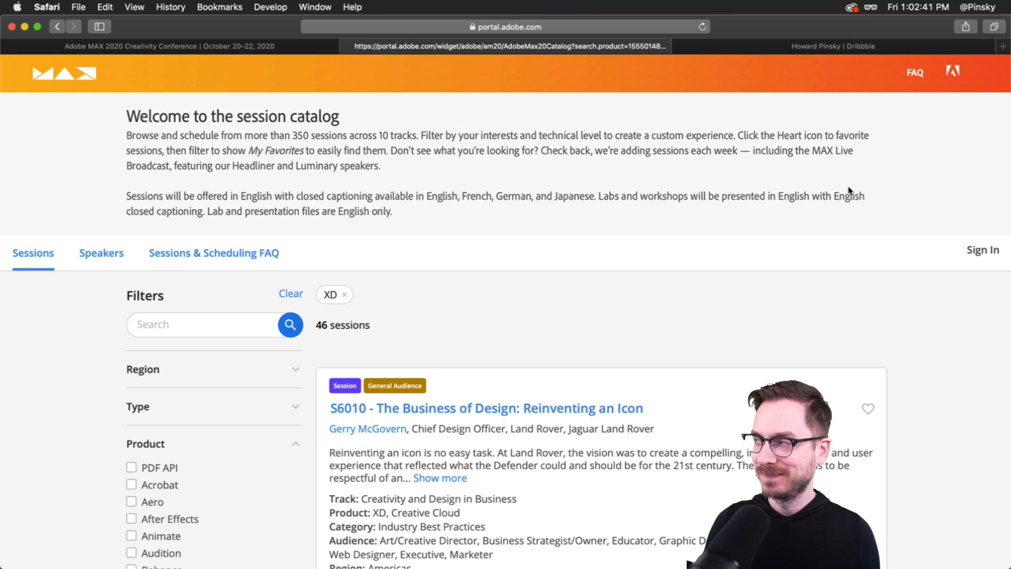
- View the Rise and Shine! Mobile Lock Screen Concept shot on the Dribbble profile and close it
left_click(814, 43)
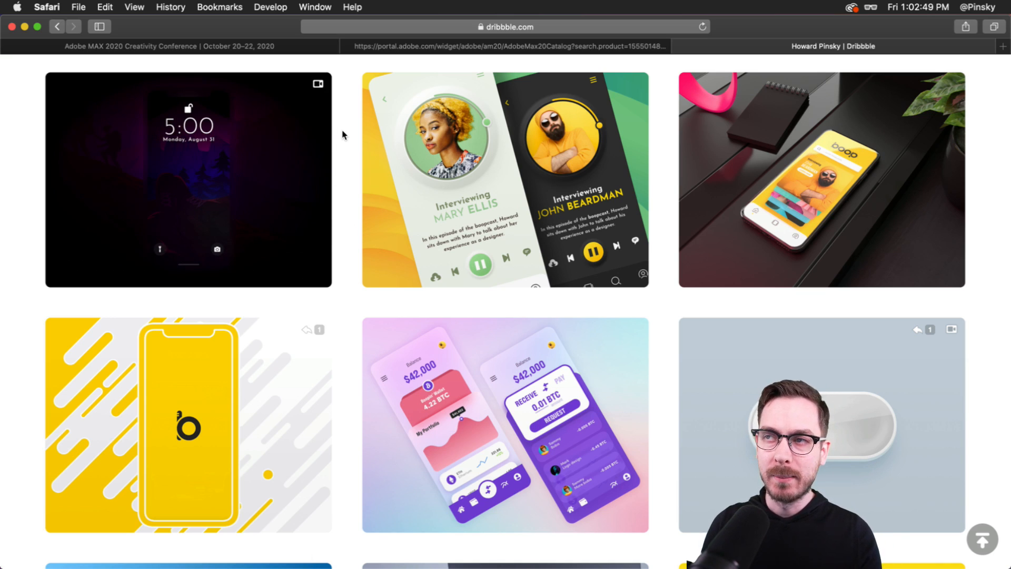
left_click(283, 126)
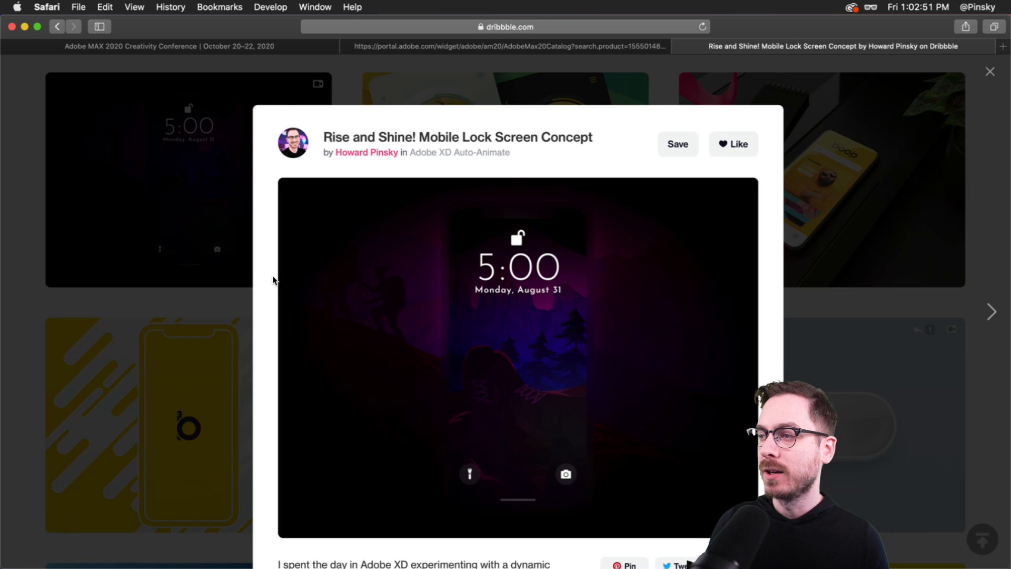
scroll(273, 276, "down", 2)
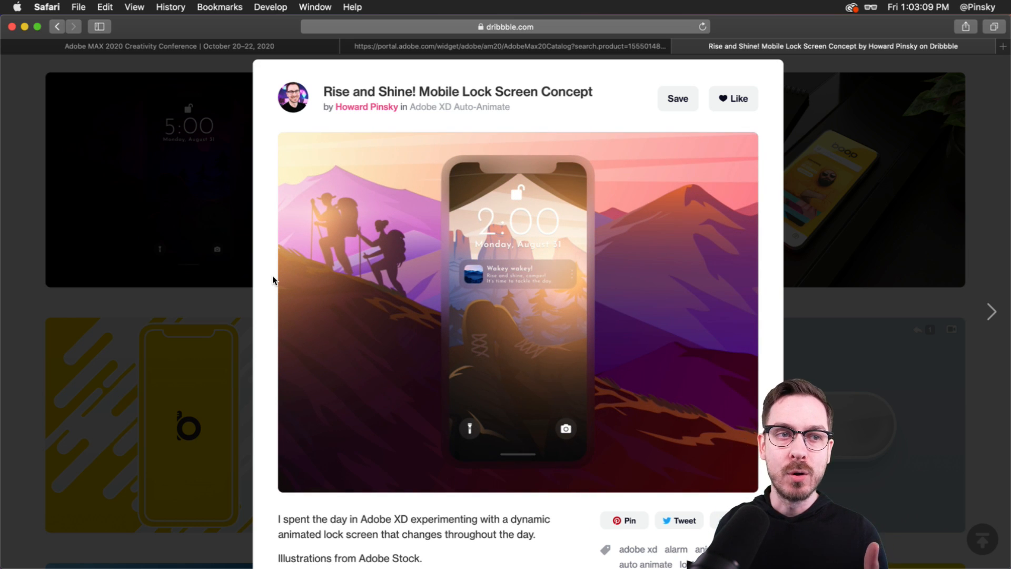
left_click(201, 281)
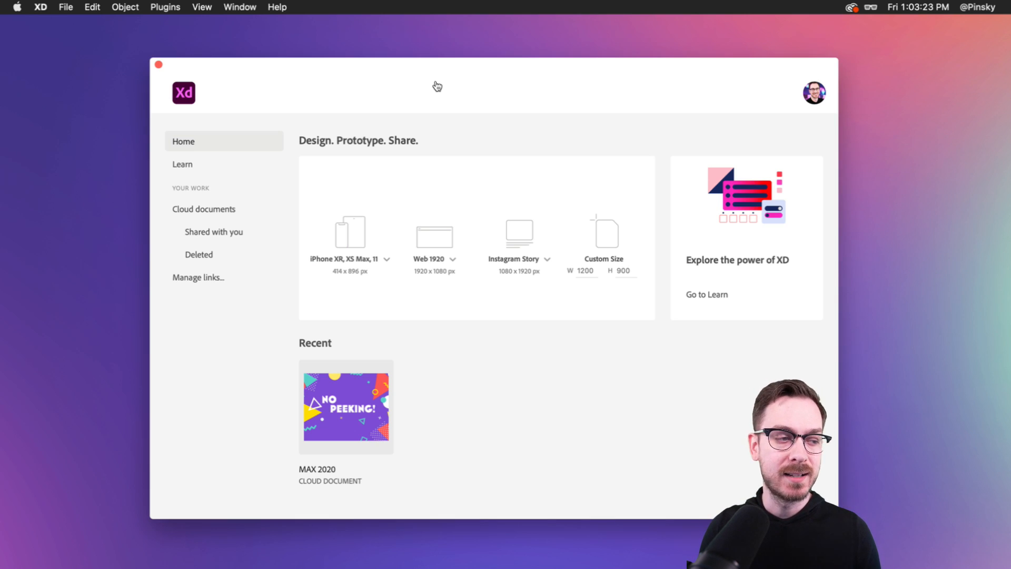
- Switch to Finder and preview AdobeStock_285459542.ai in the Scenery folder
key("super+Tab")
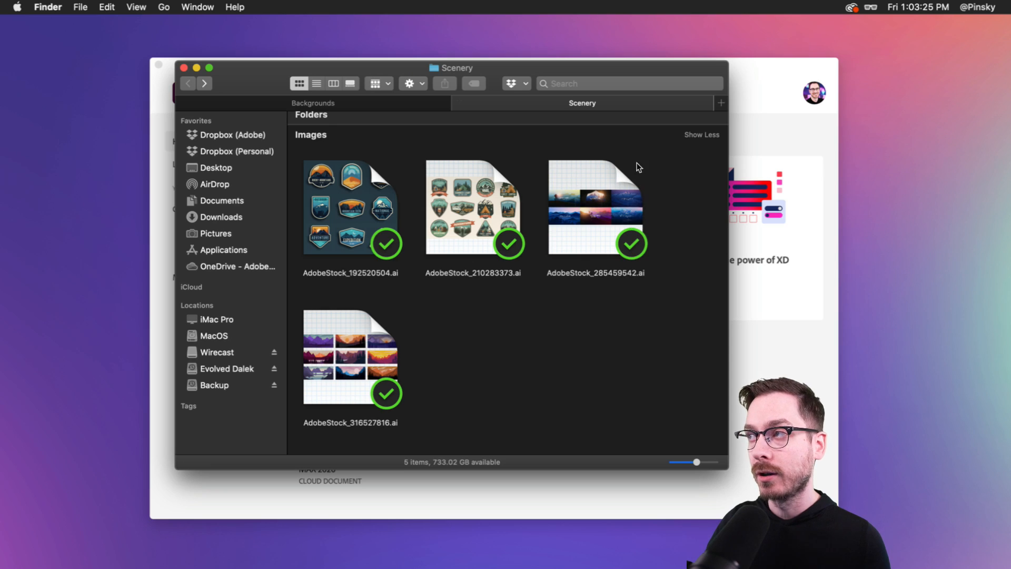
left_click_drag(515, 61, 541, 74)
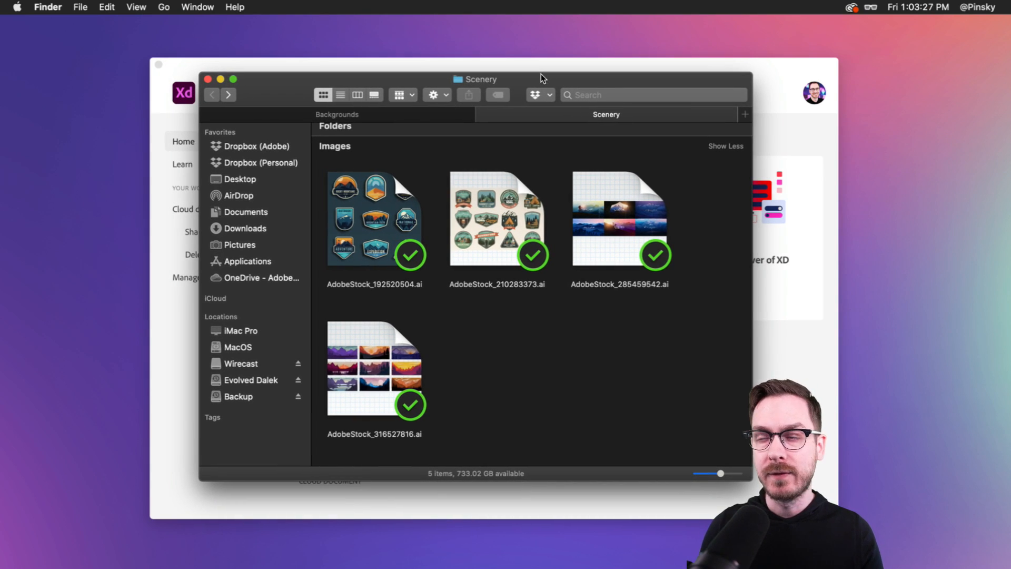
left_click(629, 232)
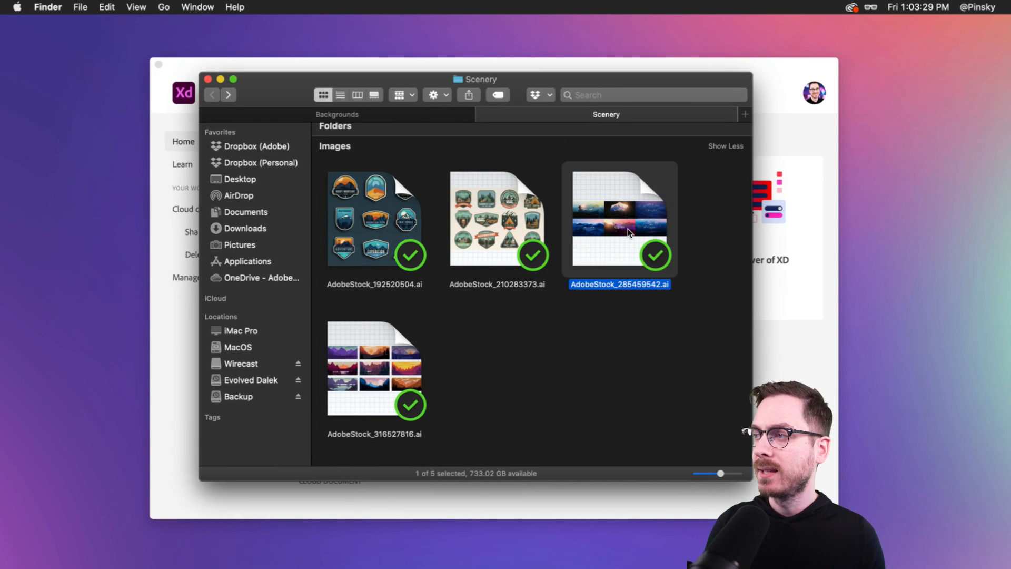
key("space")
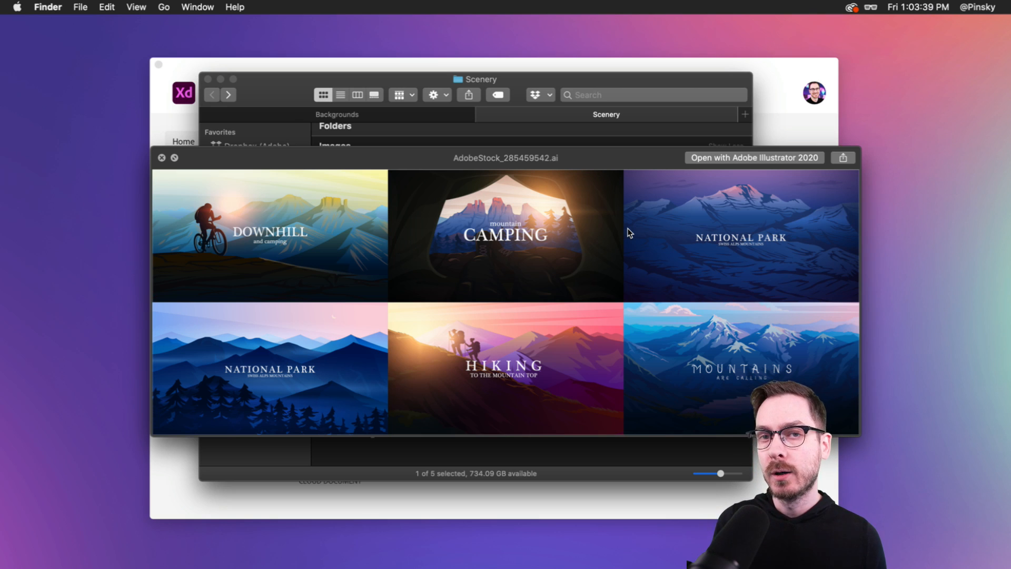
key("space")
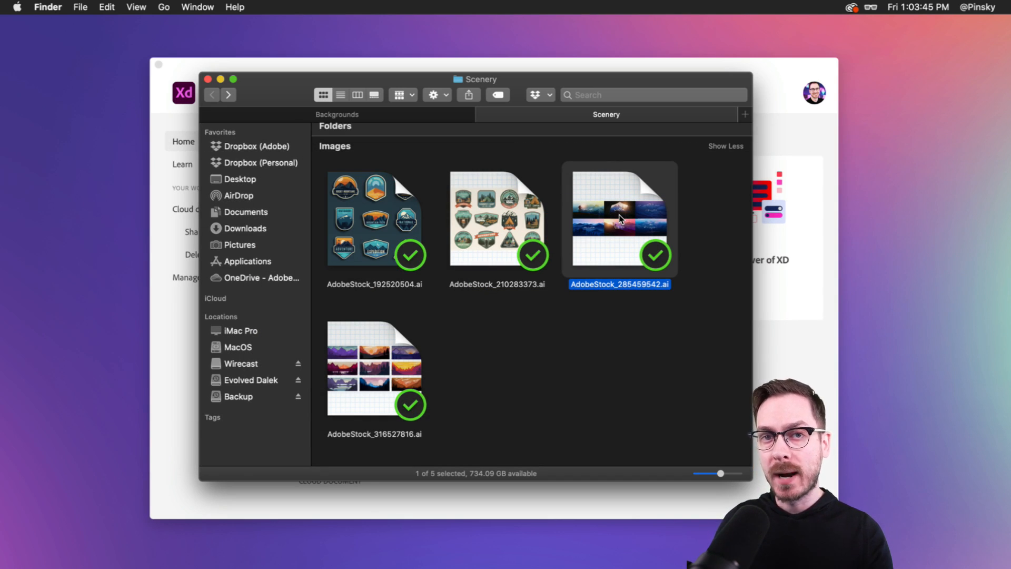
- Open AdobeStock_285459542.ai from the Scenery folder with Adobe XD
right_click(587, 189)
mouse_move(697, 204)
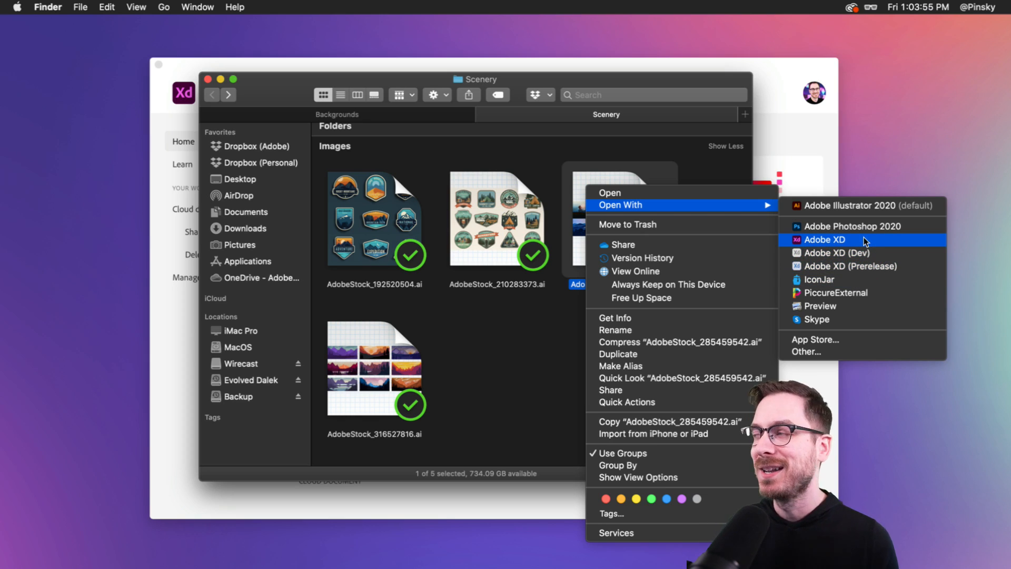
left_click(836, 239)
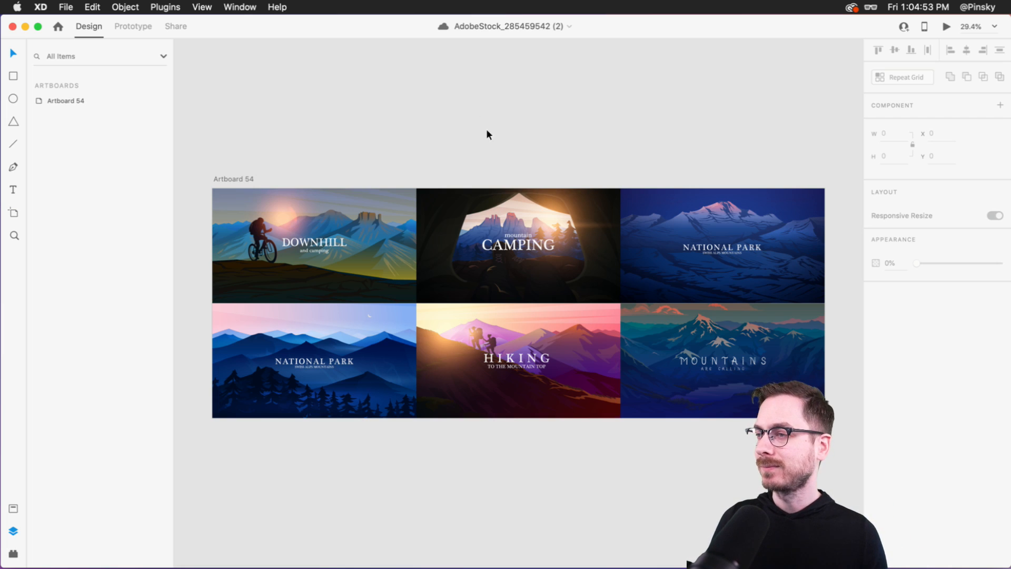
- Enter the nested artwork groups until the camping illustration's innermost masked group is selected
left_click(529, 216)
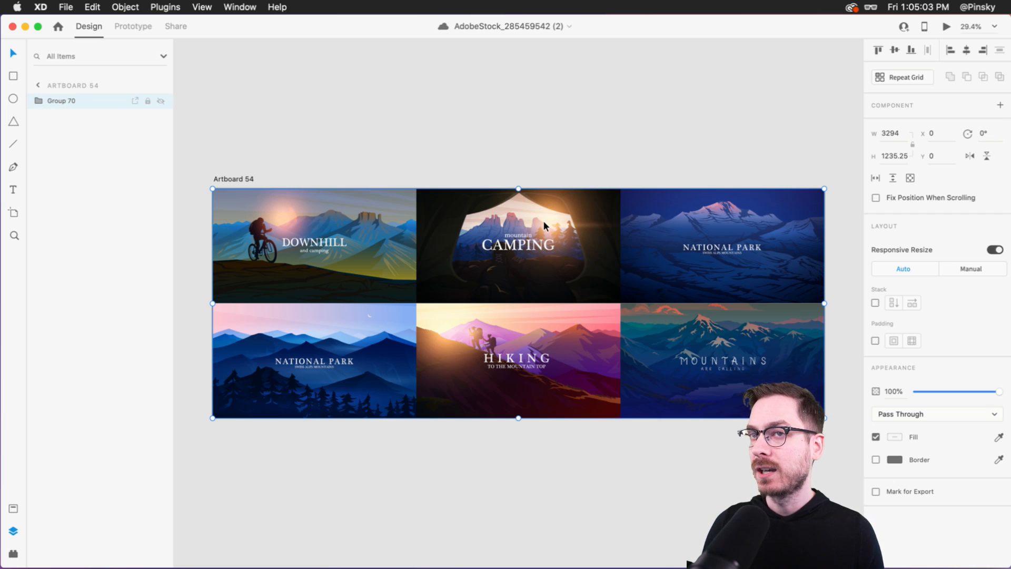
key("Return")
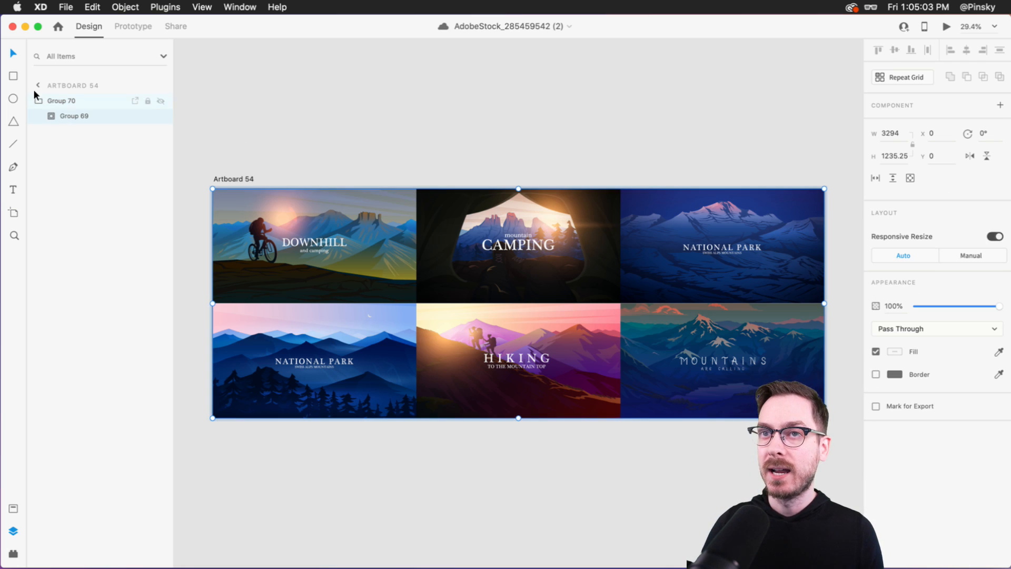
double_click(511, 218)
double_click(512, 218)
double_click(511, 219)
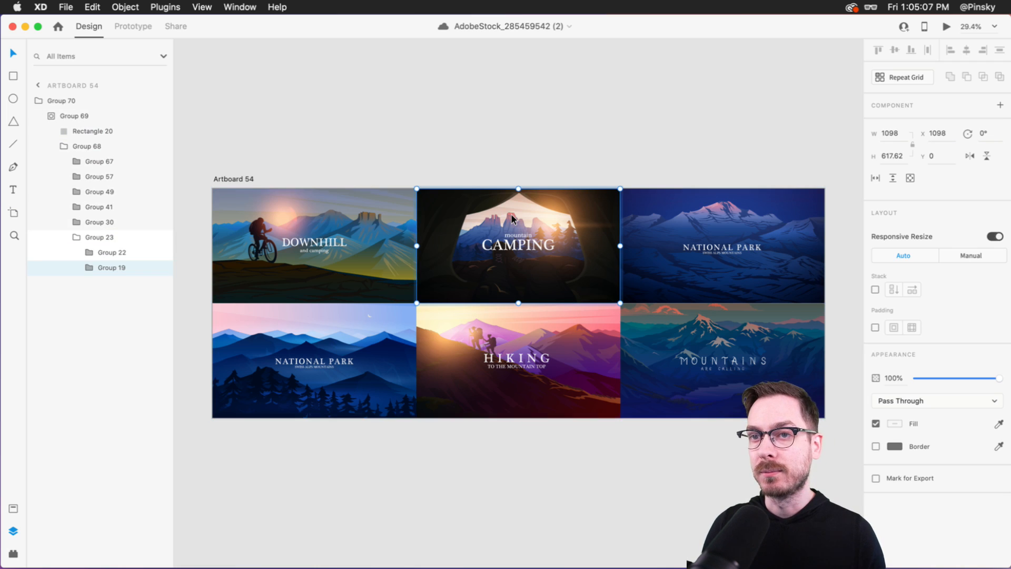
double_click(512, 218)
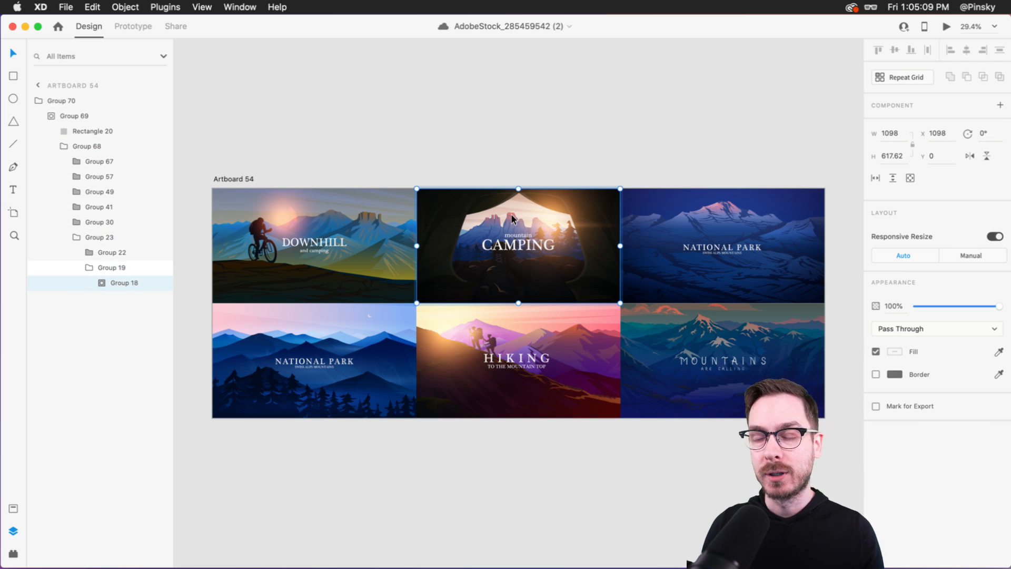
scroll(551, 216, "up", 5)
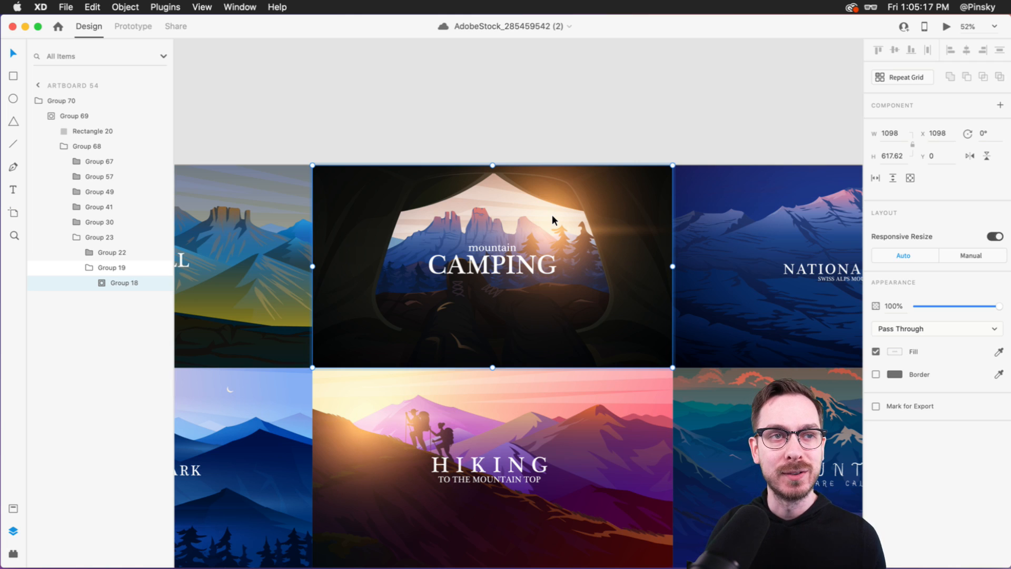
scroll(552, 214, "up", 3)
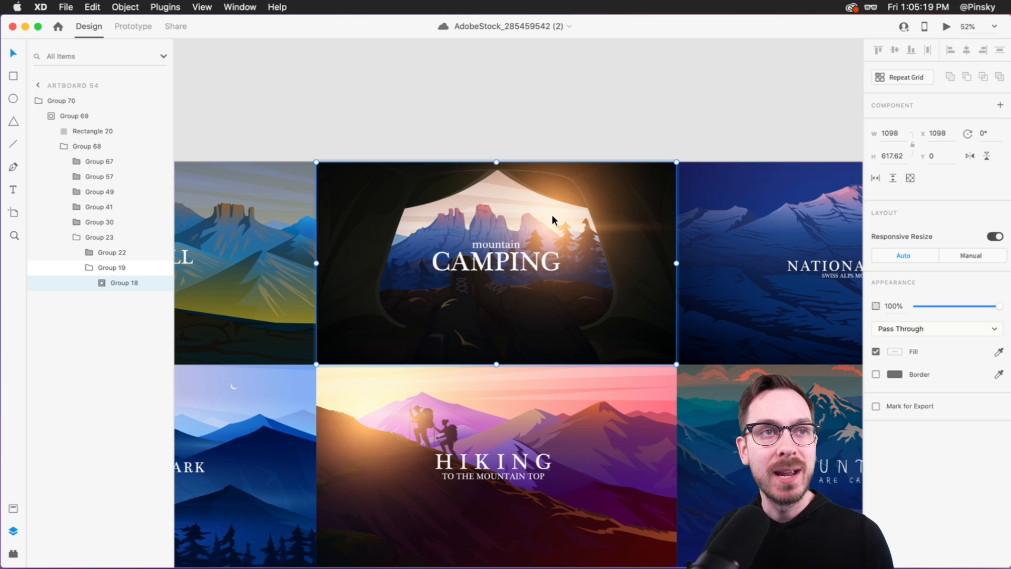
scroll(563, 152, "up", 3)
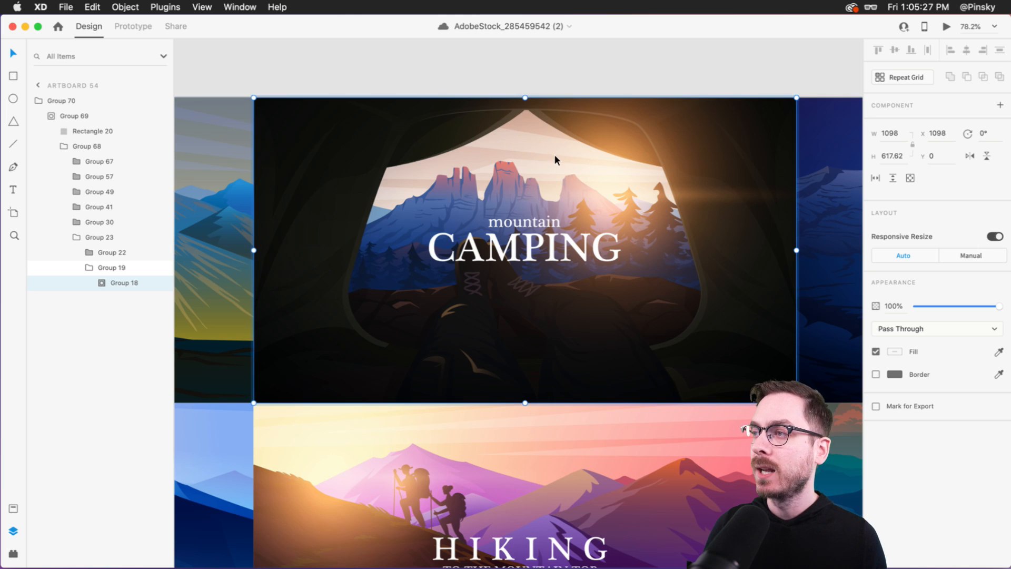
- Delete the "mountain CAMPING" title from the tent illustration, keeping the illustration in its original position
key("Escape")
key("Escape")
left_click_drag(647, 139, 645, 164)
key("super+z")
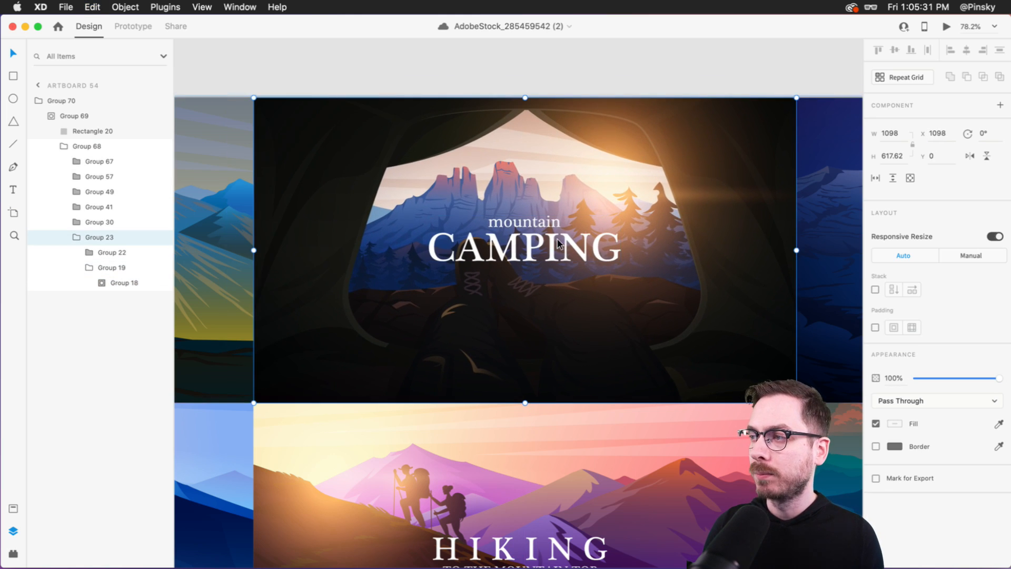
double_click(553, 244)
key("Delete")
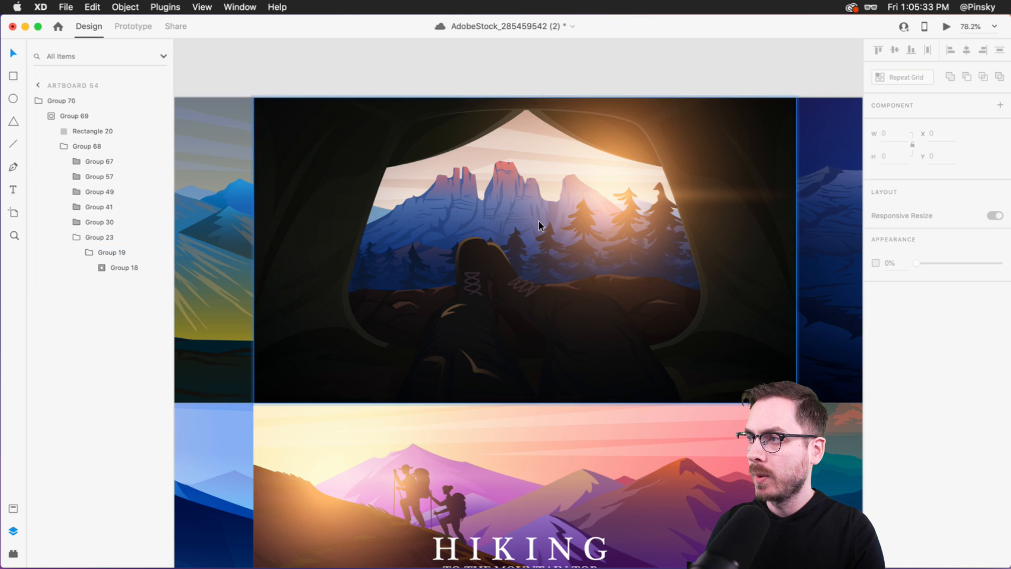
- Rename the tent illustration's group as Hiking
left_click(531, 207)
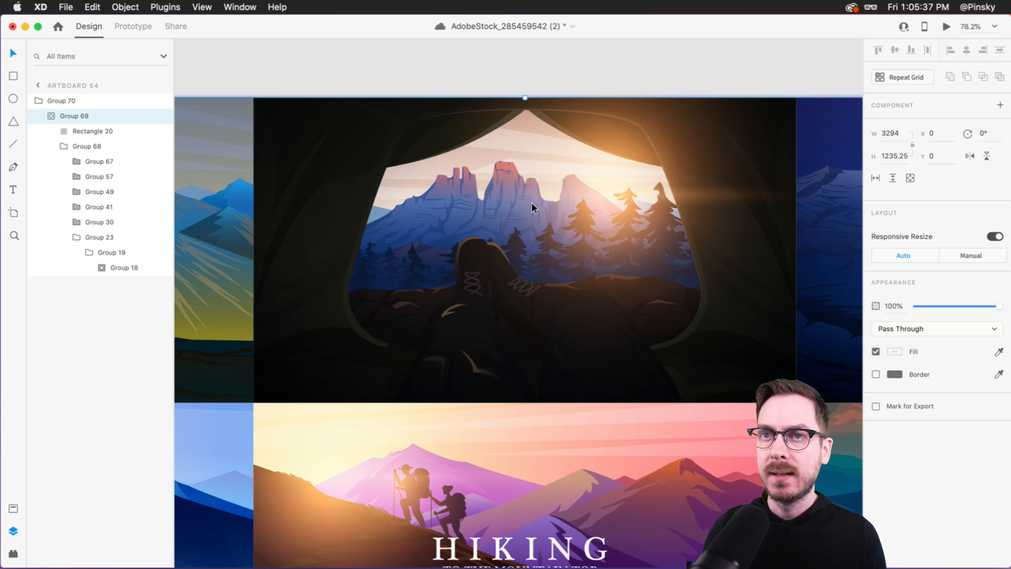
double_click(532, 207)
double_click(531, 207)
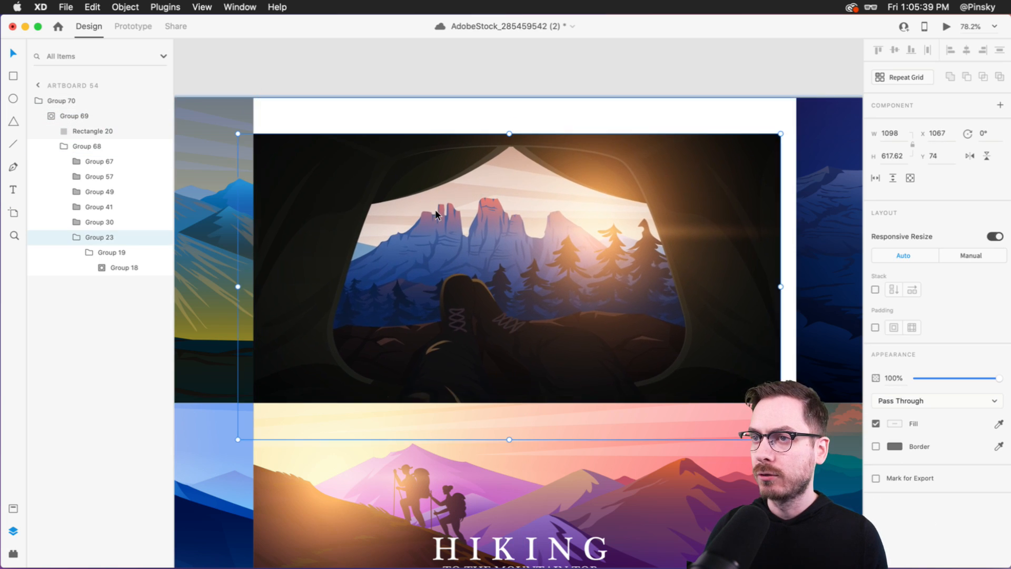
double_click(99, 238)
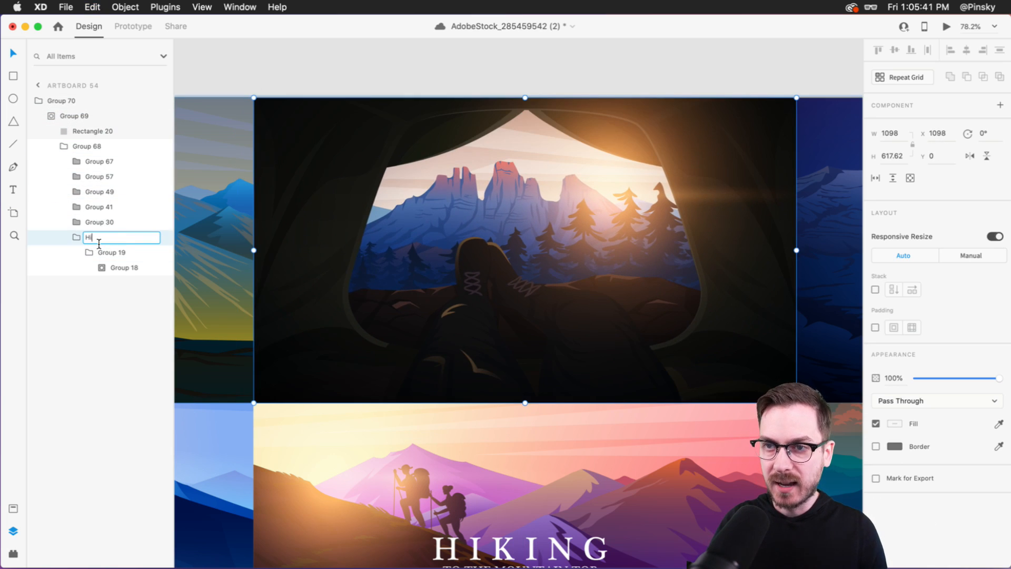
key("Return")
- Save the document and add a Web 1280 artboard beside the imported illustrations
key("super+minus")
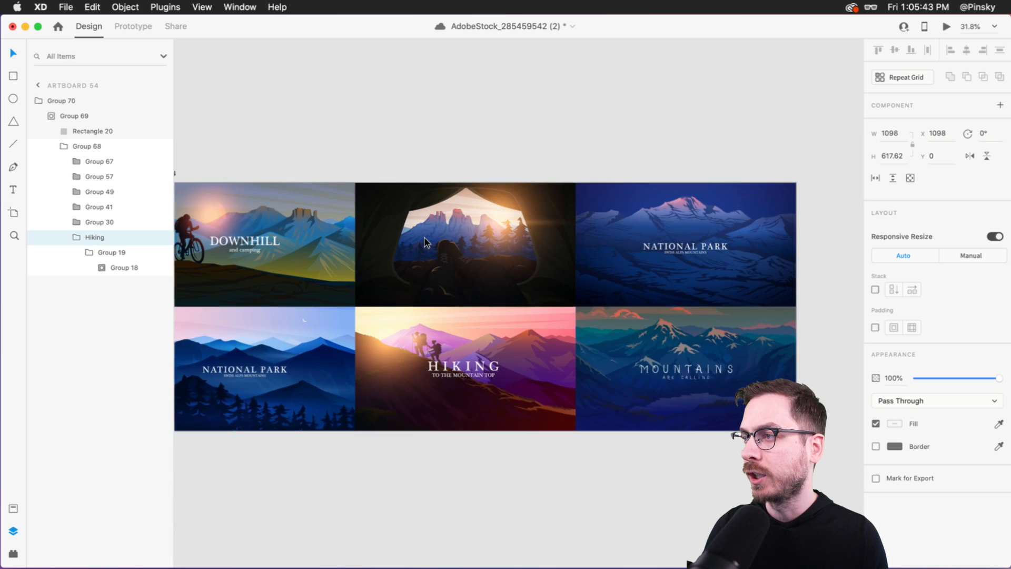
right_click(426, 241)
left_click(363, 199)
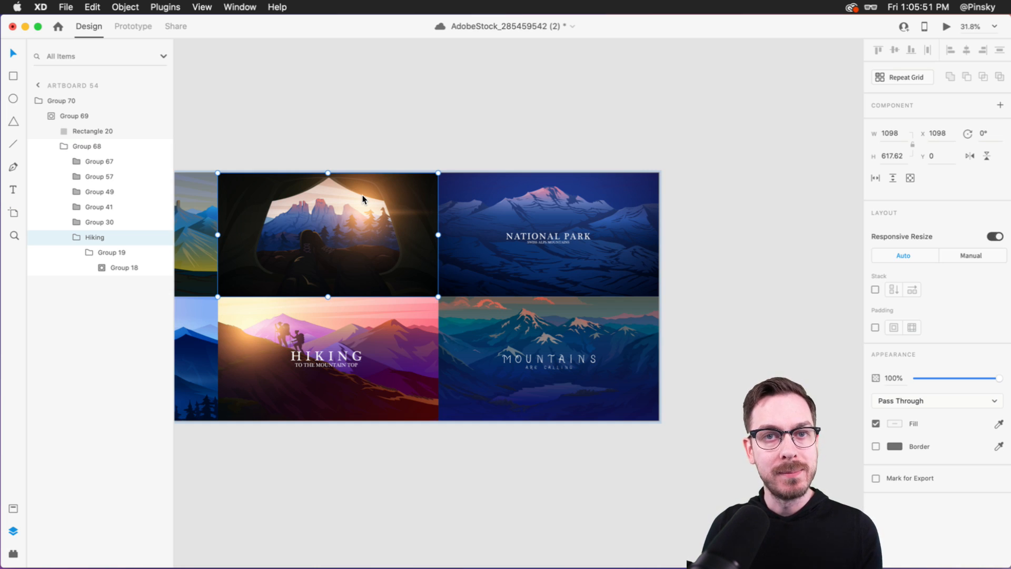
left_click(13, 212)
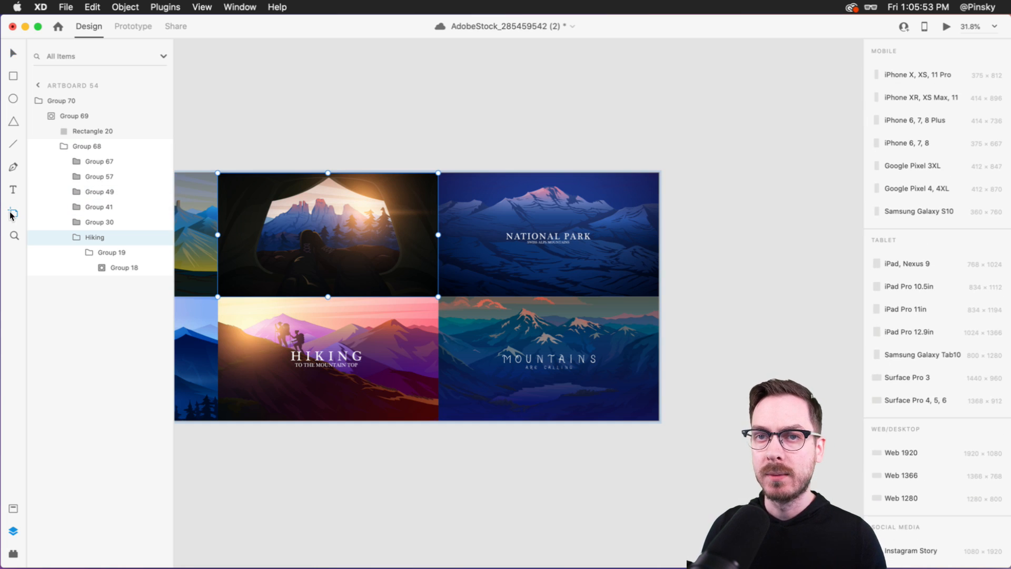
scroll(724, 214, "right", 2)
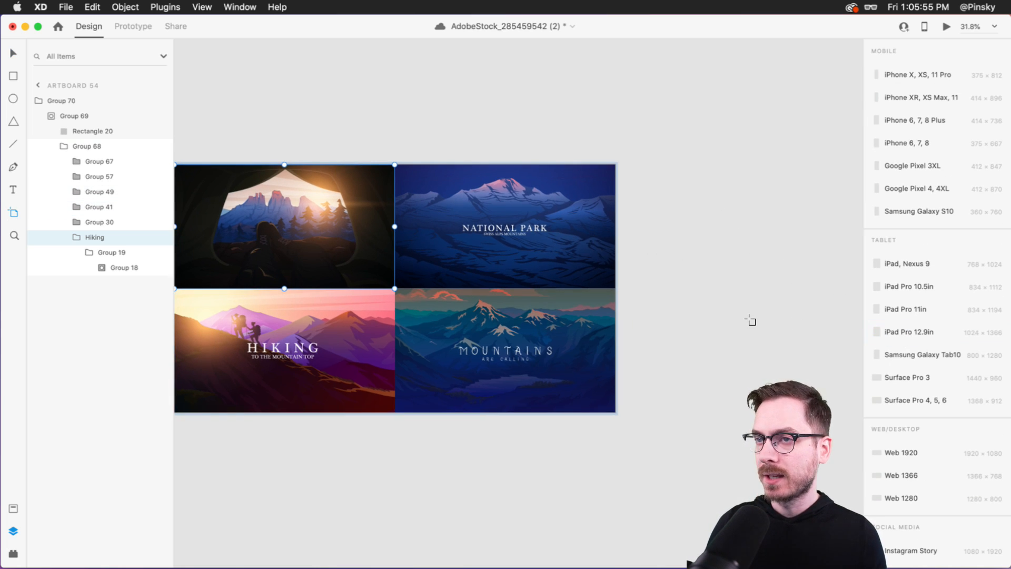
key("super+s")
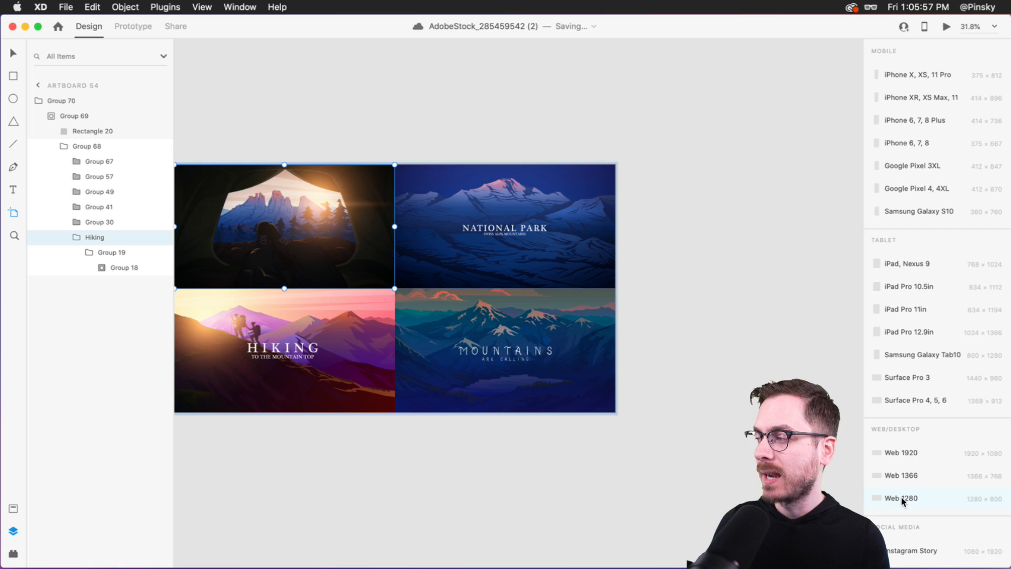
left_click(901, 497)
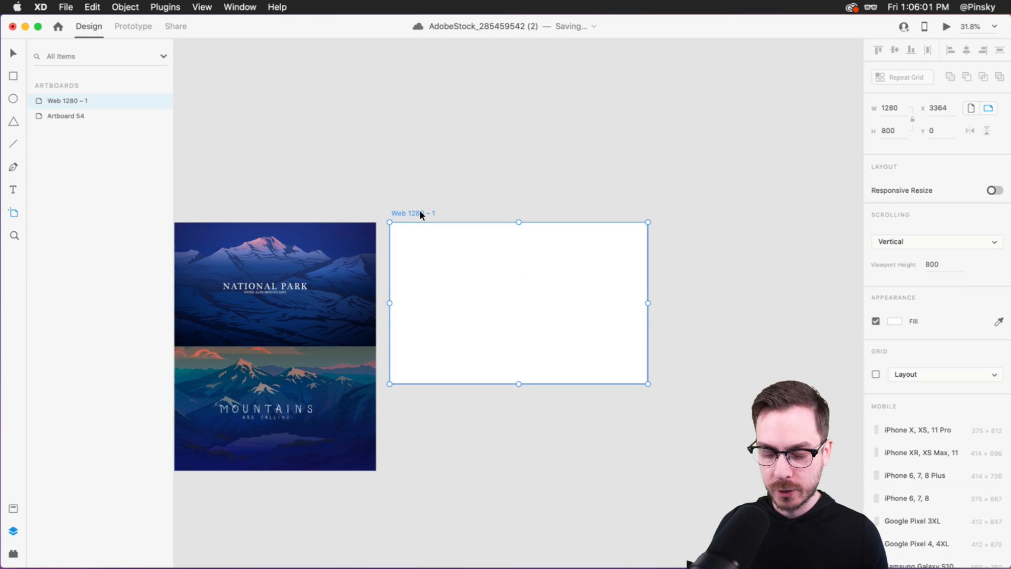
key("v")
scroll(418, 208, "up", 3)
scroll(418, 211, "down", 2)
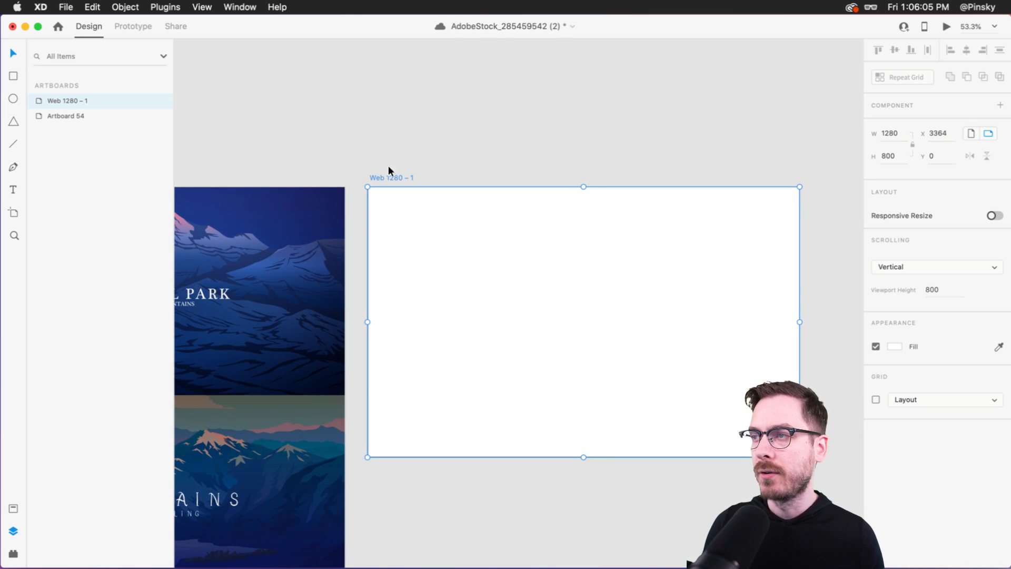
- Copy the Hiking tent illustration from the imported artwork and paste it onto the Web 1280 artboard
left_click(729, 127)
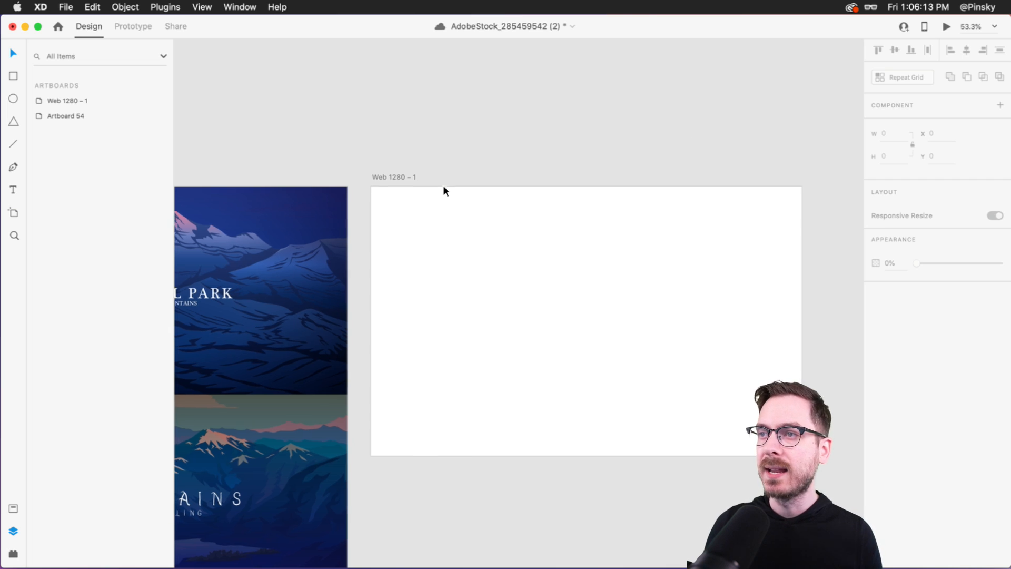
scroll(443, 187, "left", 2)
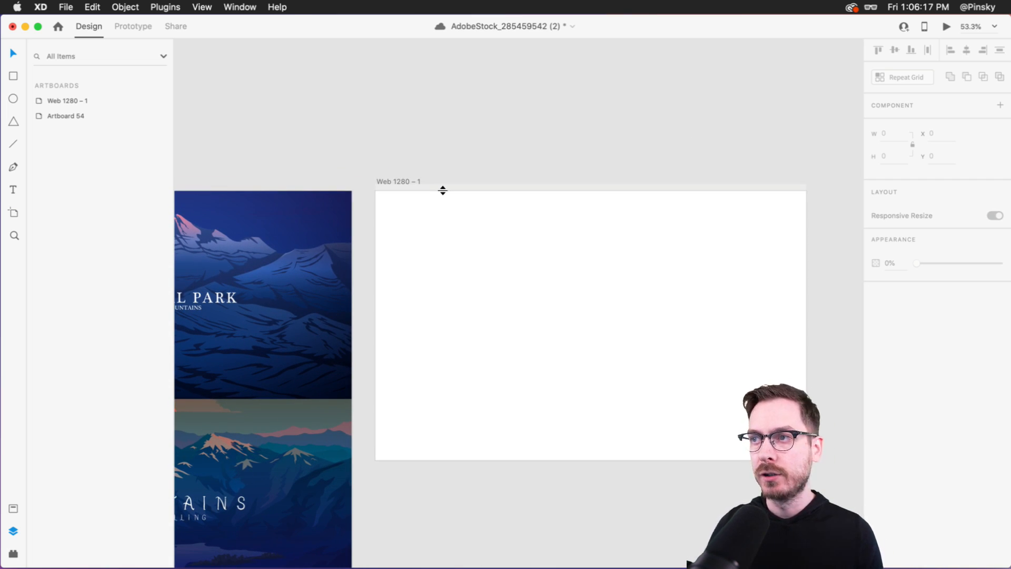
scroll(443, 190, "down", 5)
scroll(443, 190, "left", 3)
scroll(414, 201, "left", 3)
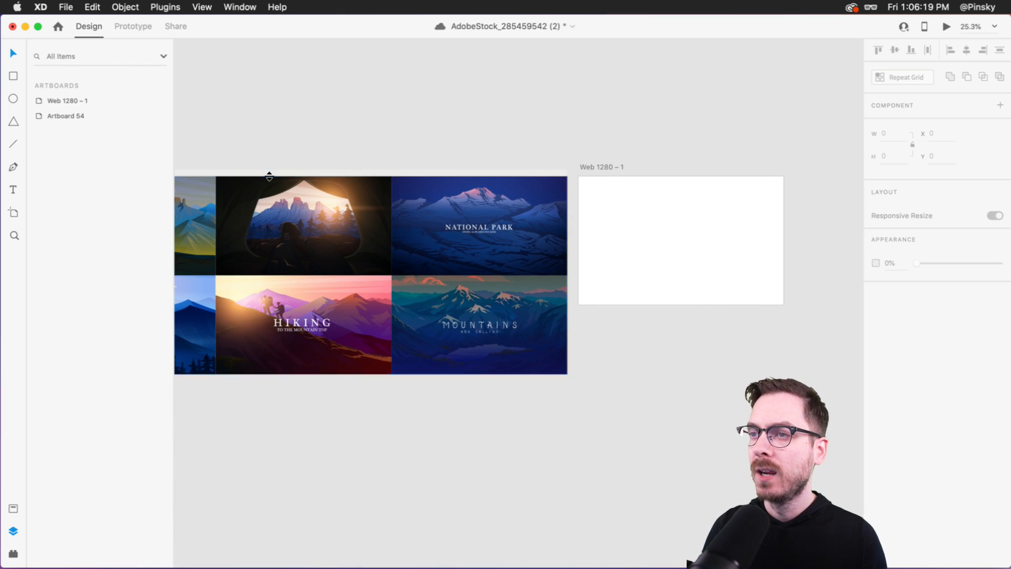
left_click(282, 202)
left_click(94, 236)
scroll(756, 227, "right", 5)
scroll(498, 230, "up", 5)
left_click(492, 229)
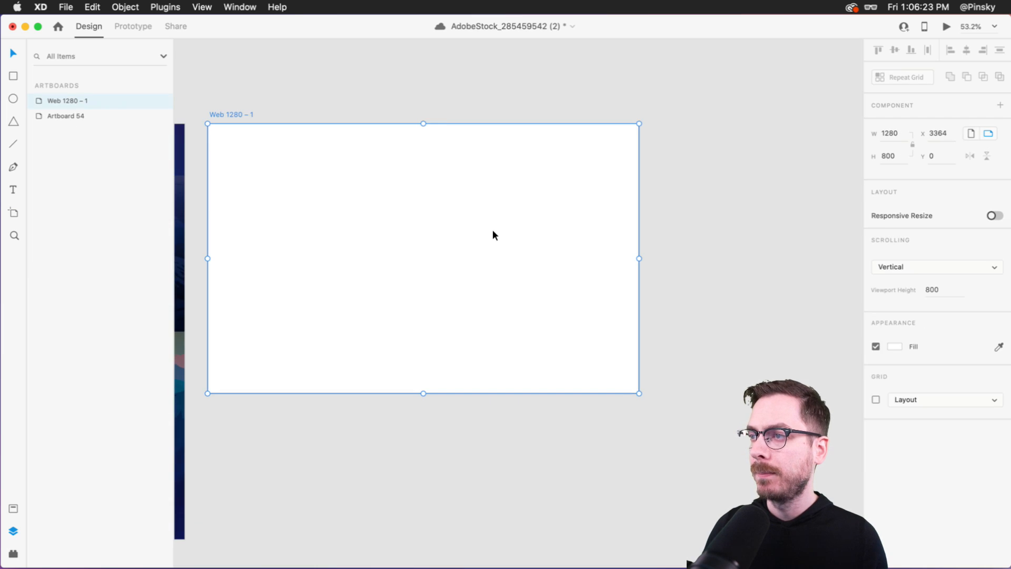
key("super+v")
left_click_drag(717, 220, 436, 250)
scroll(583, 337, "left", 3)
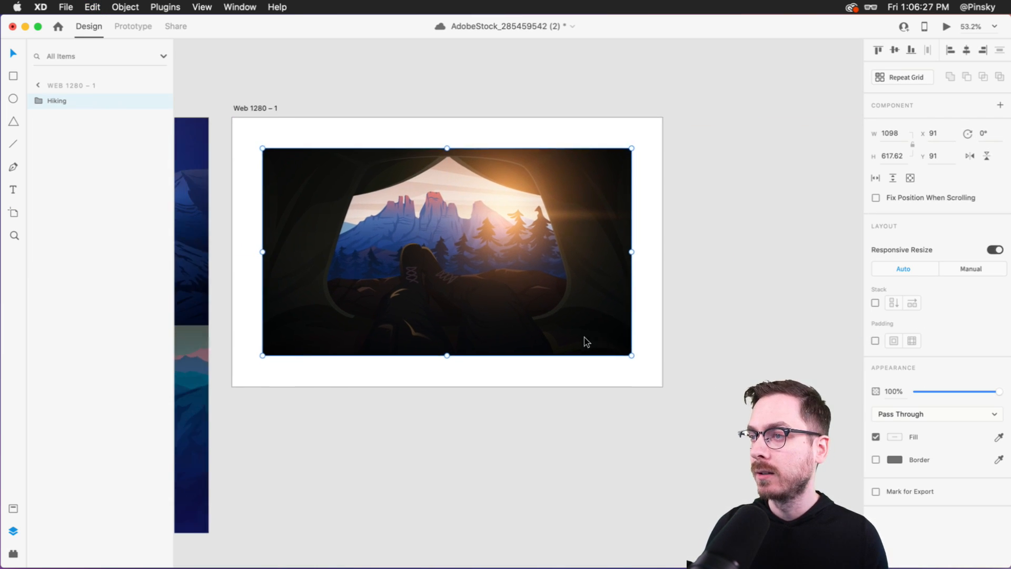
- Enlarge the Hiking illustration proportionally to about 1454 × 818 to cover the artboard, and move the artboard farther from the imported artwork, to X 3637
left_click_drag(661, 356, 721, 445)
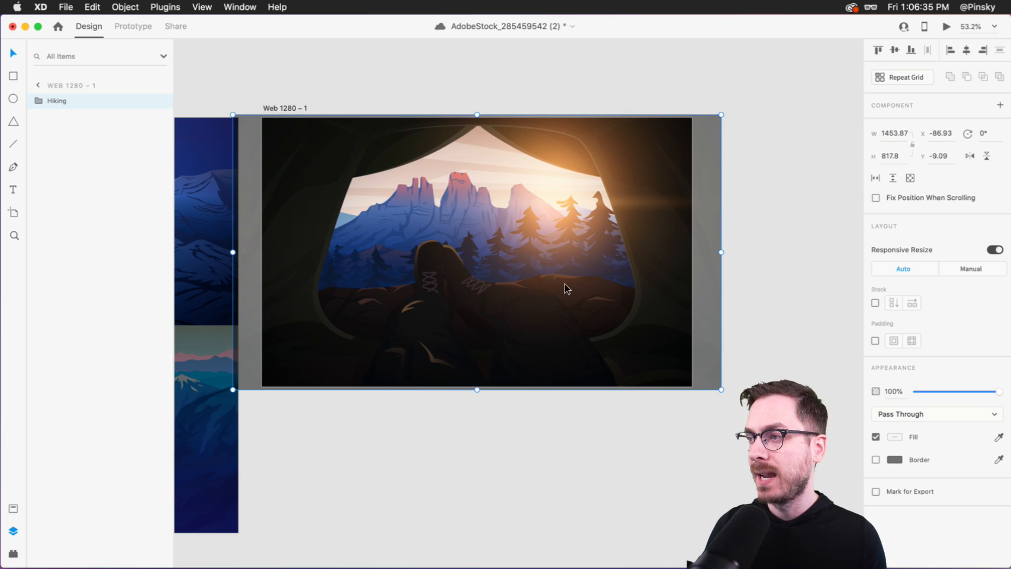
left_click_drag(282, 110, 374, 110)
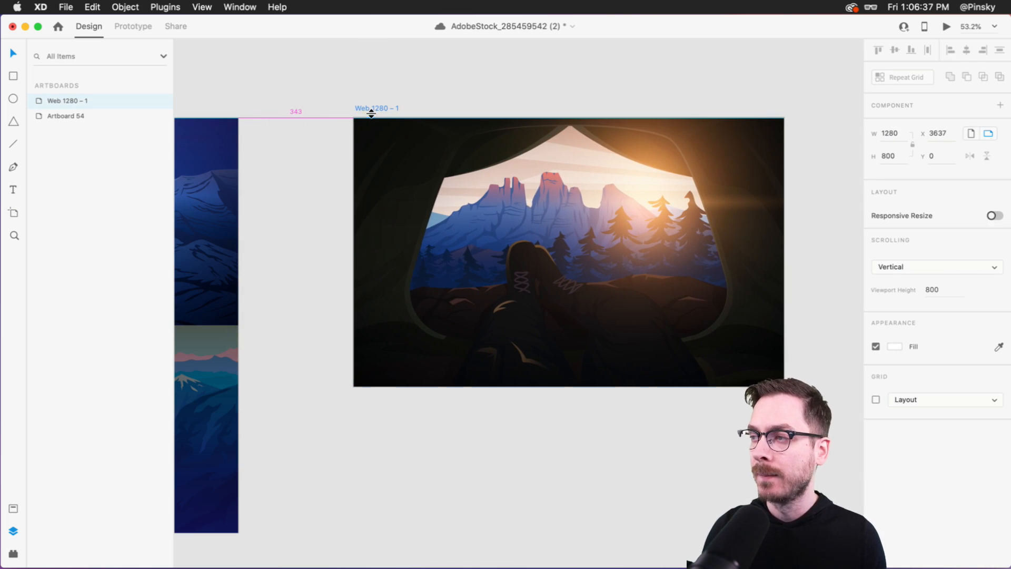
scroll(370, 106, "right", 2)
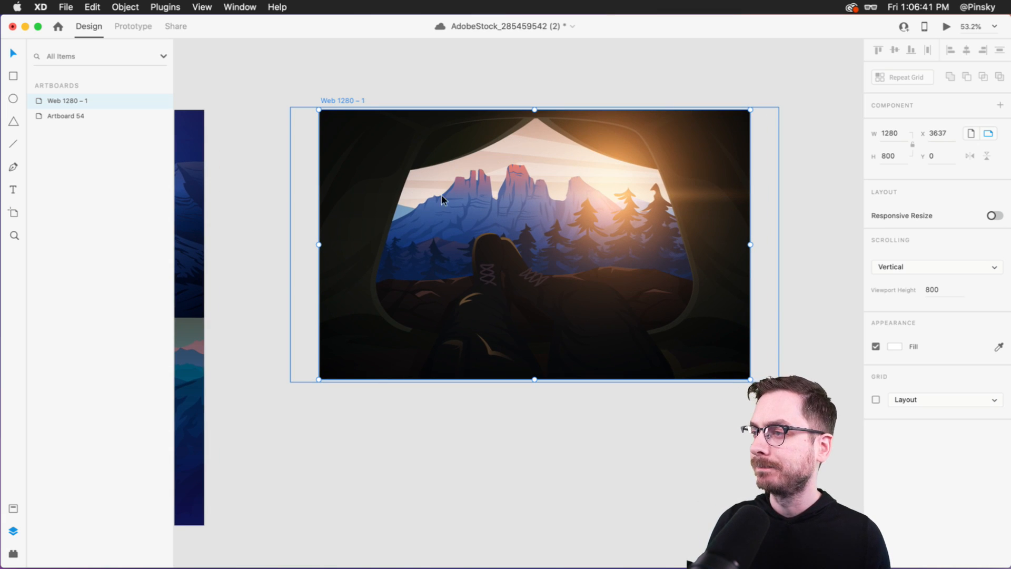
- Expand the Hiking illustration's nested groups down to the contents of masked Group 18 and select the glow group
left_click(519, 254)
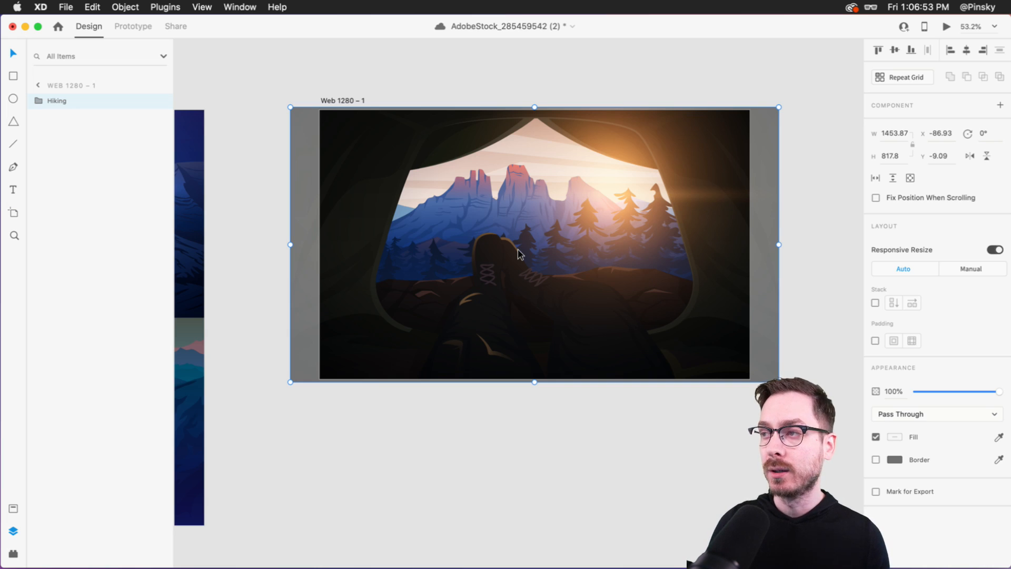
left_click(598, 85)
double_click(592, 274)
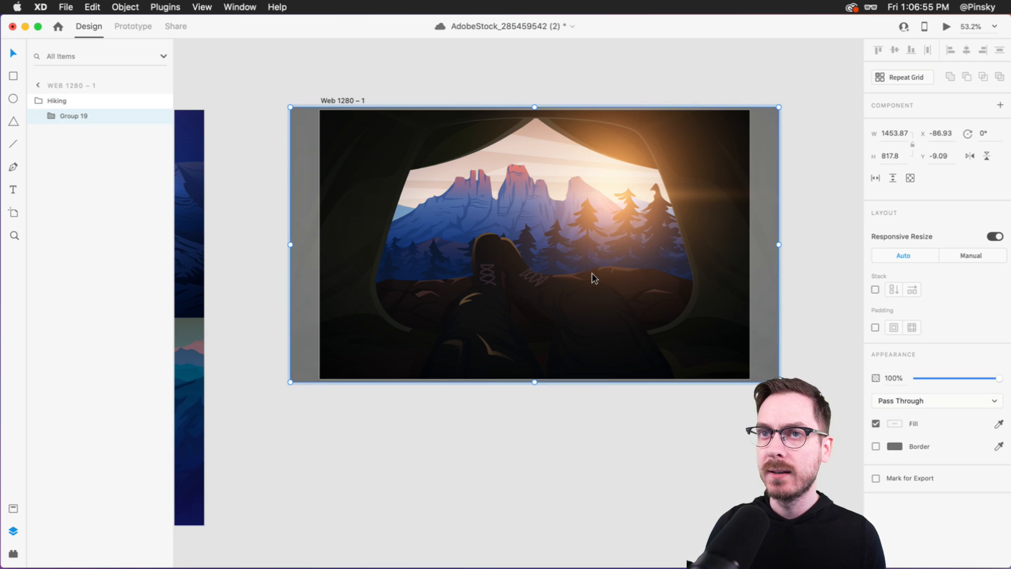
left_click(51, 115)
left_click(64, 131)
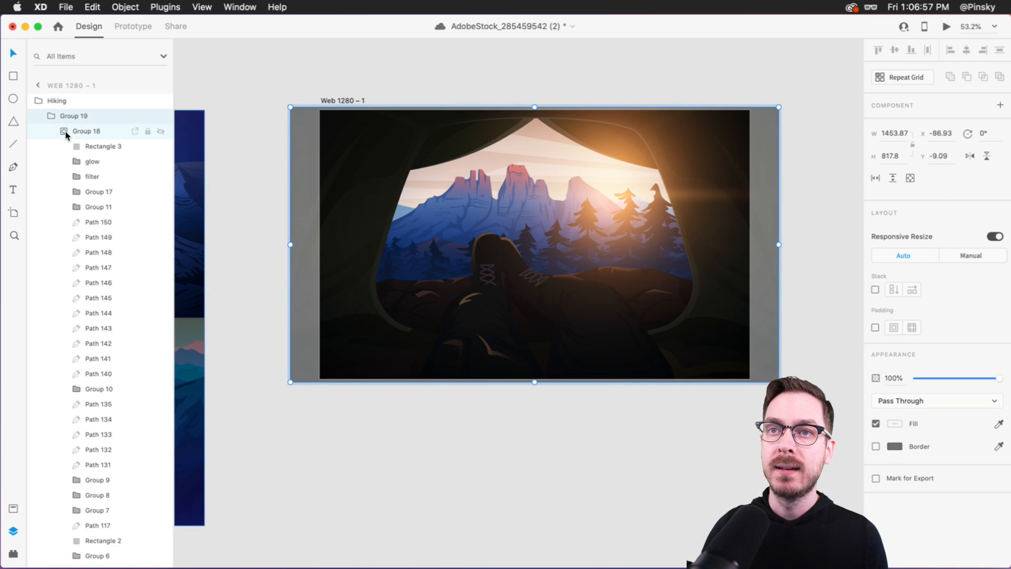
left_click(112, 161)
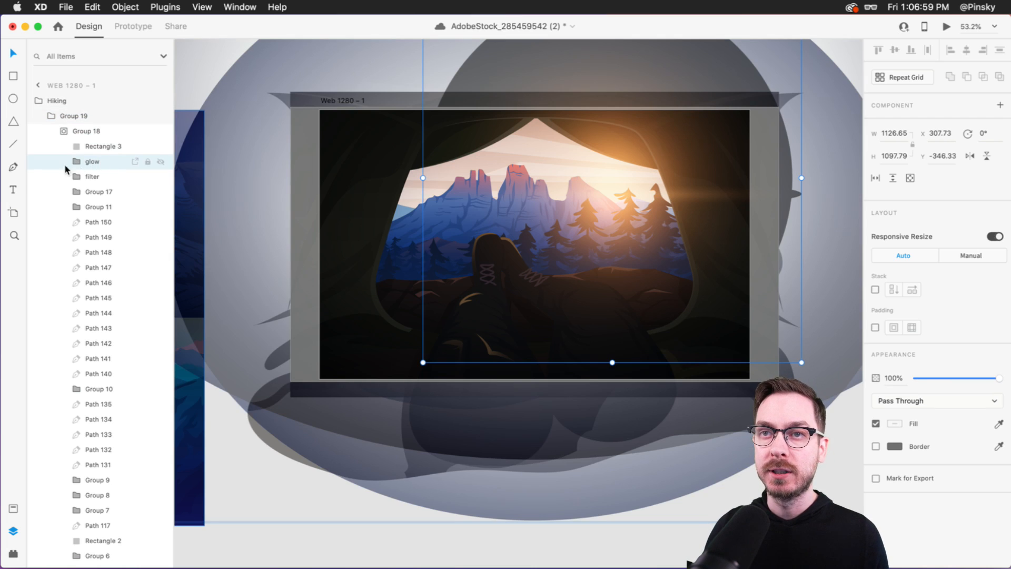
- Try moving the sun glow across the scene, undo the move, and view the ellipses inside the glow group
left_click_drag(620, 184, 599, 219)
key("super+z")
left_click(79, 161)
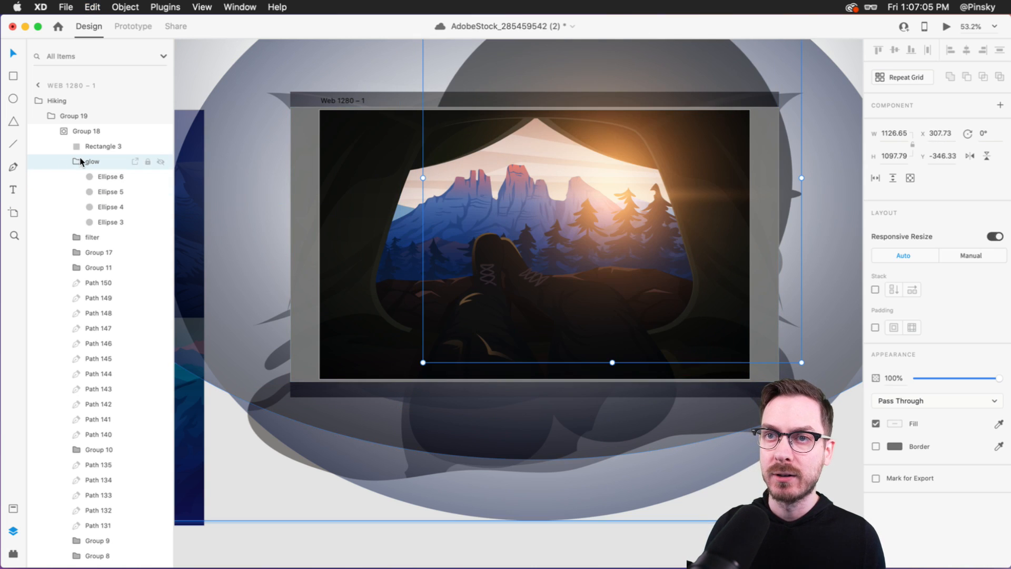
left_click(78, 161)
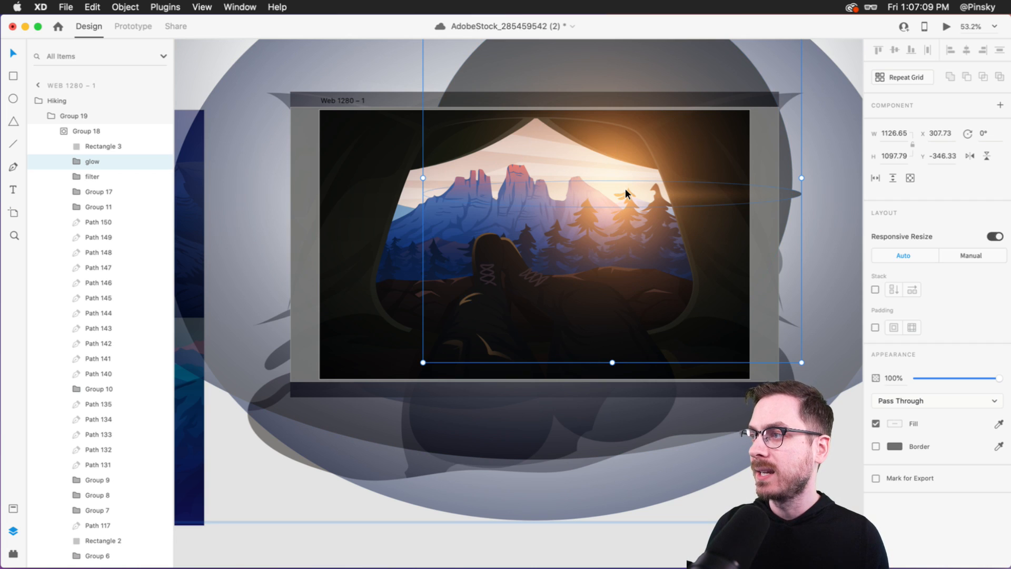
- Raise the glow group above the mountains to about X 328, Y -508, and set its opacity to 0%
left_click_drag(625, 185, 632, 157)
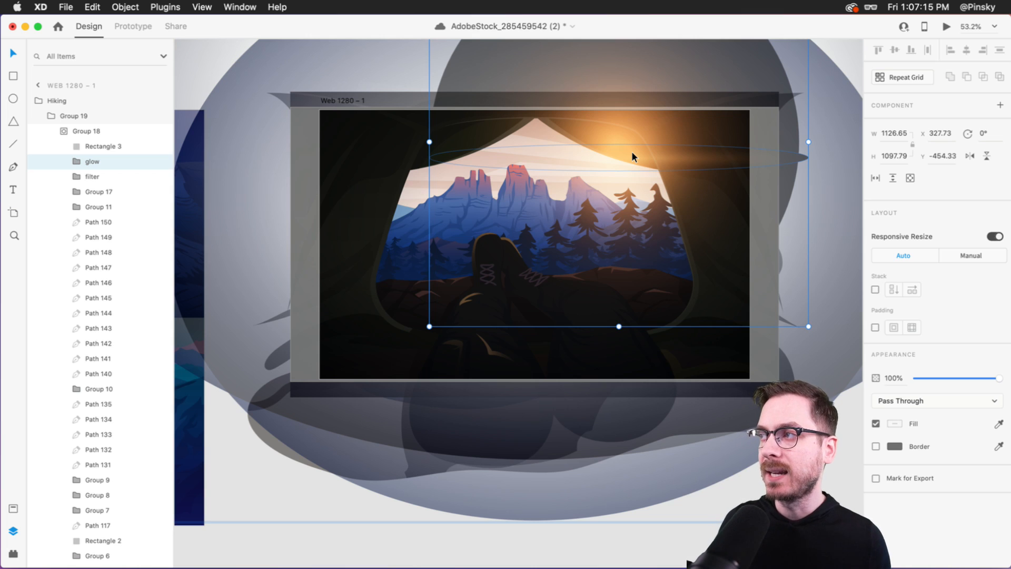
left_click_drag(632, 157, 632, 138)
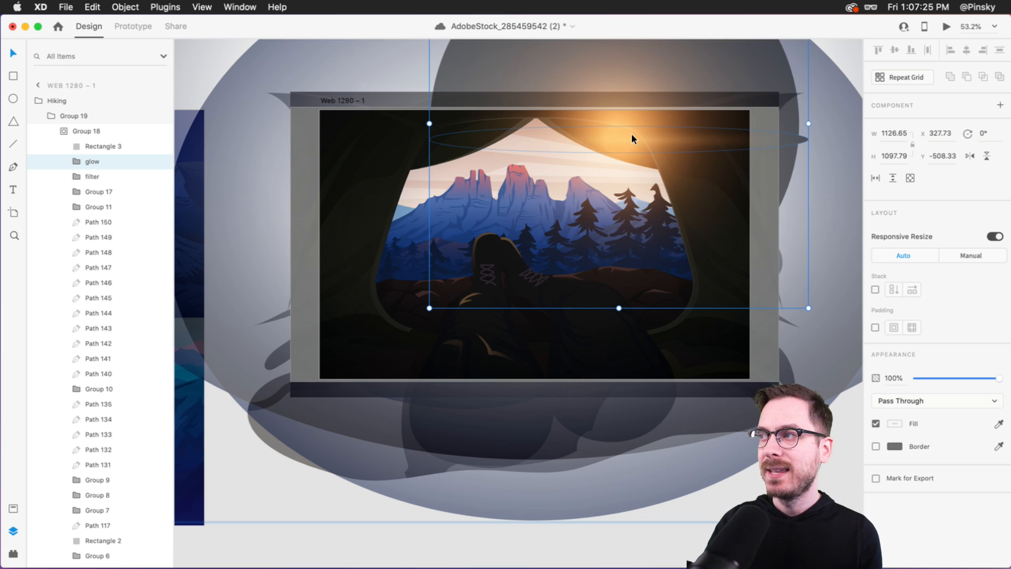
left_click_drag(632, 138, 611, 169)
key("super+z")
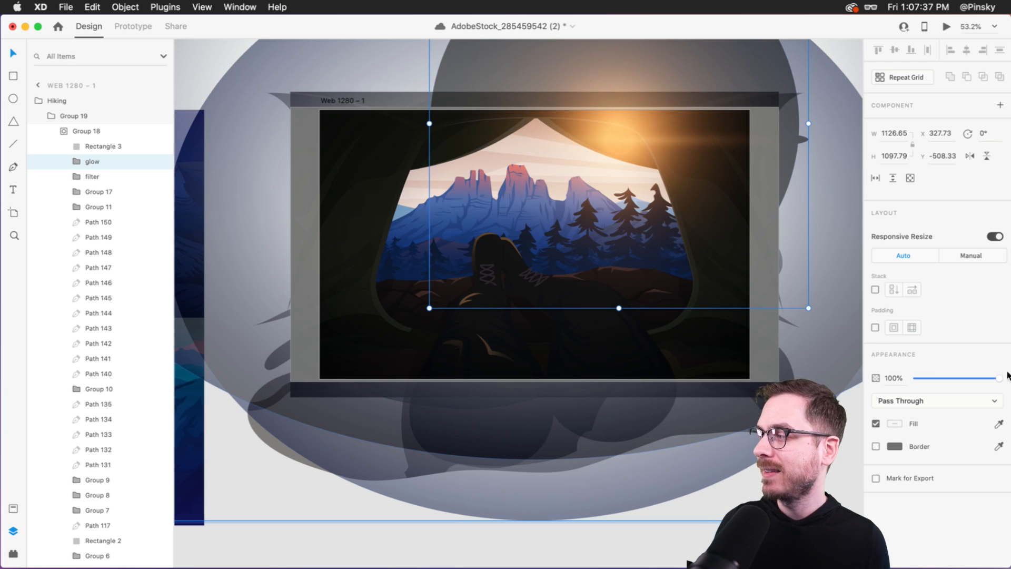
left_click_drag(1001, 379, 888, 372)
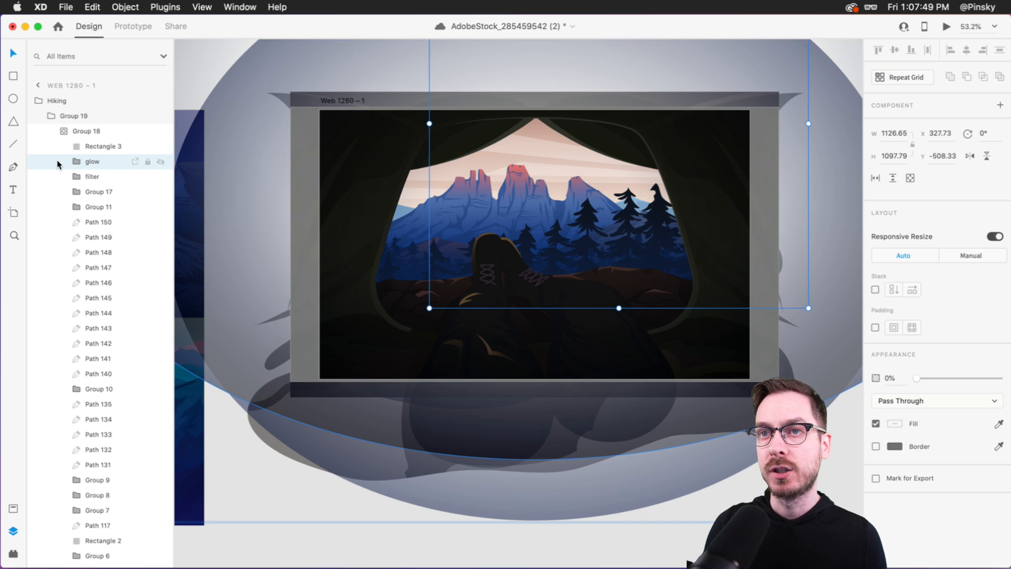
- Duplicate the glow group and rename the upper copy as Night
key("super+d")
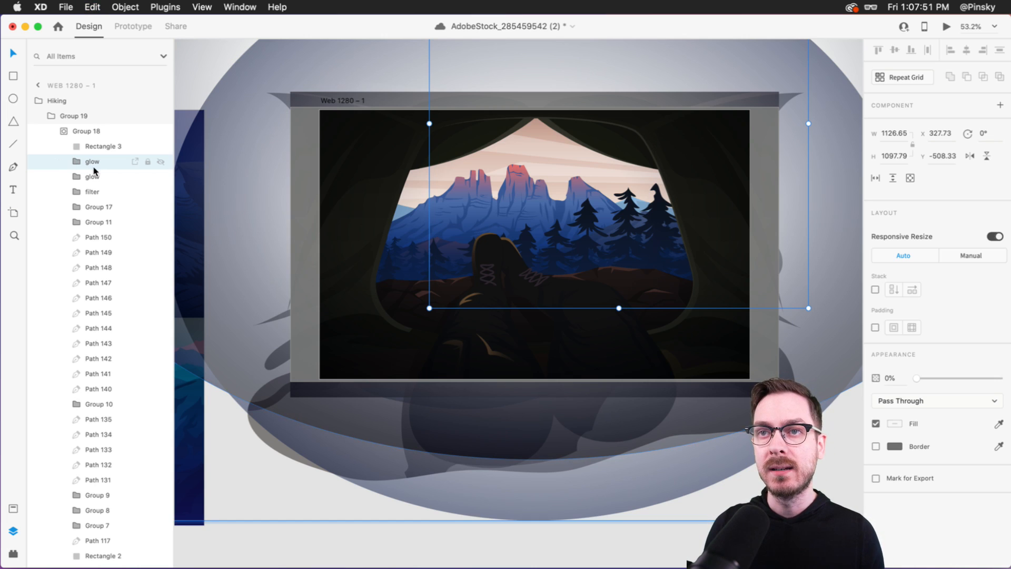
double_click(93, 161)
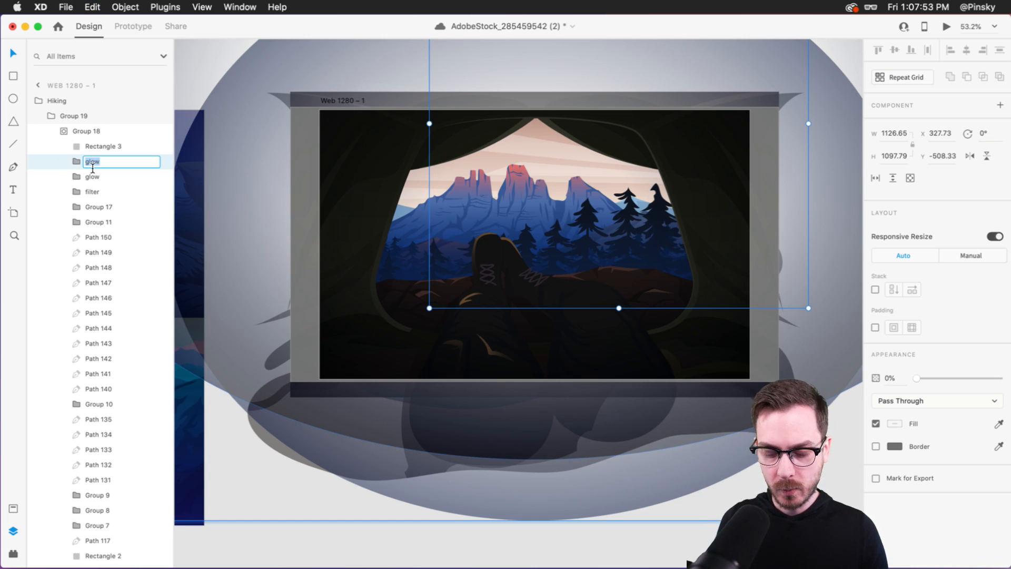
type("Nigh")
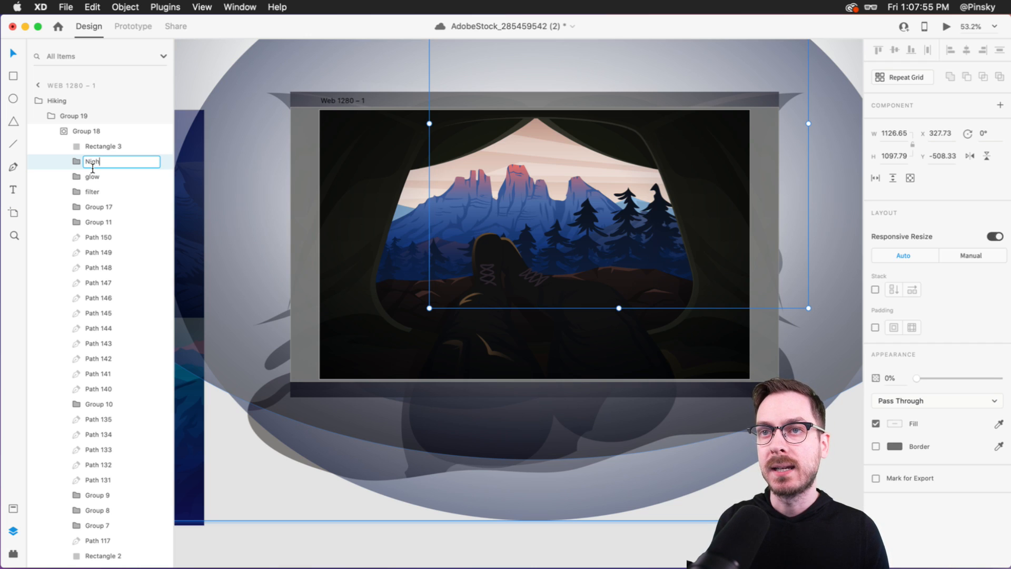
type("t")
key("Return")
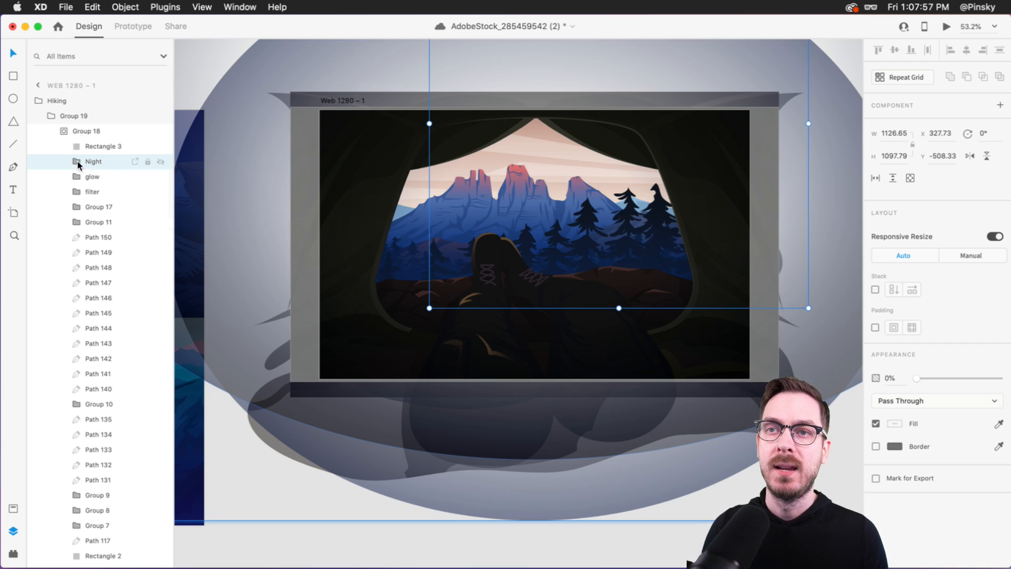
- Examine the ellipses inside the Night group and the radial gradient fill of Ellipse 3
left_click(79, 164)
left_click(73, 180)
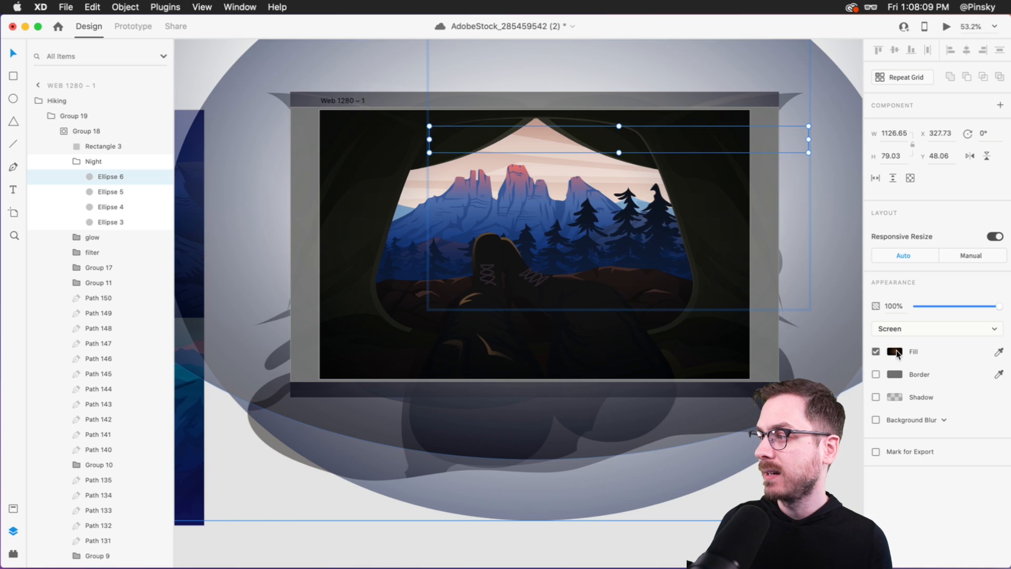
left_click(69, 190)
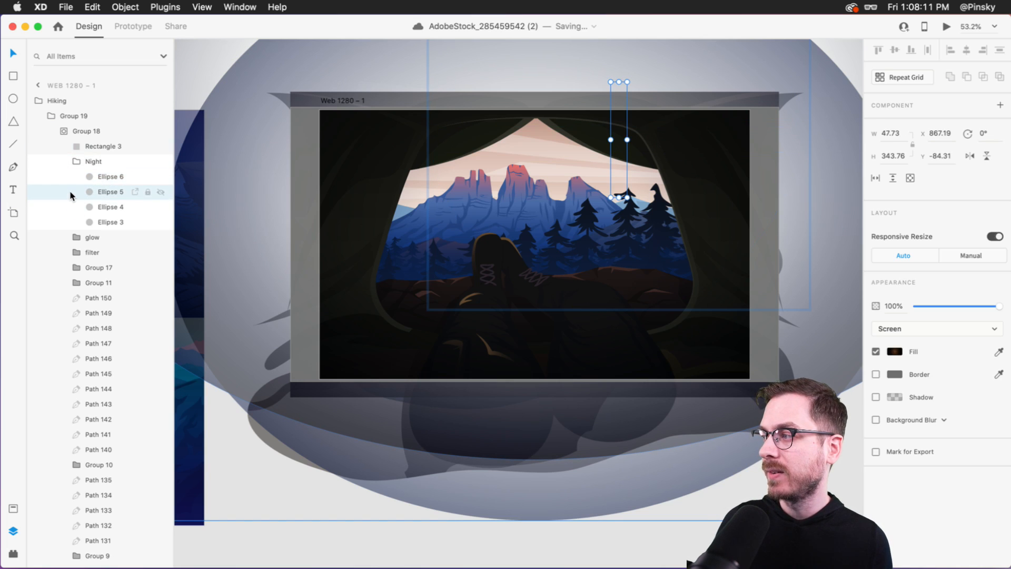
left_click(70, 206)
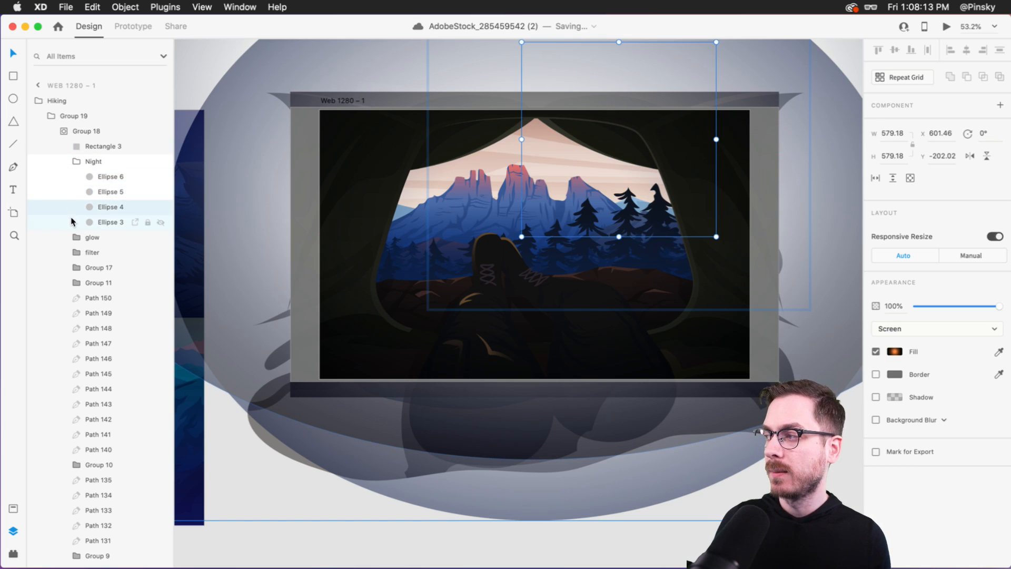
left_click(72, 221)
left_click(897, 349)
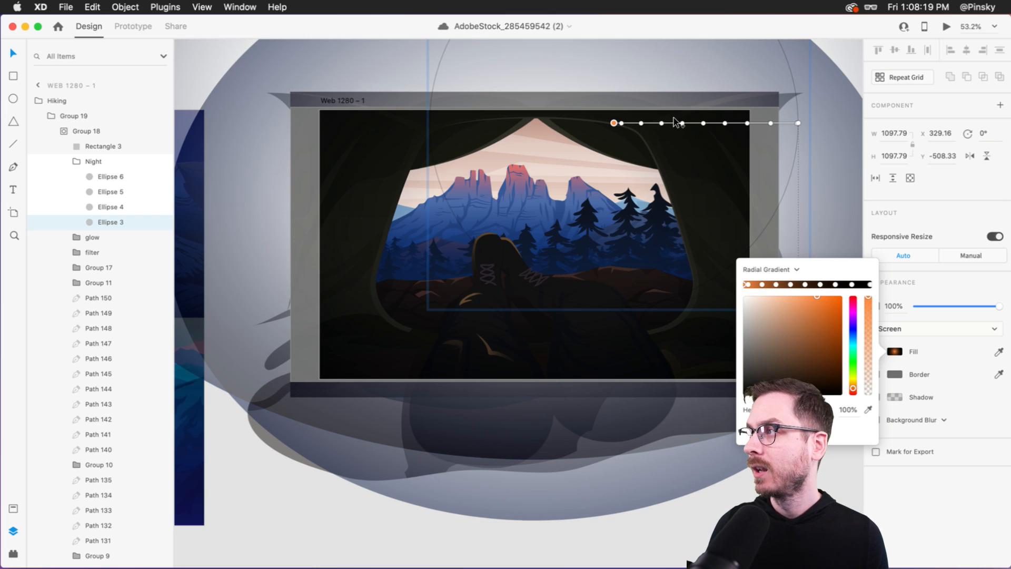
left_click(756, 29)
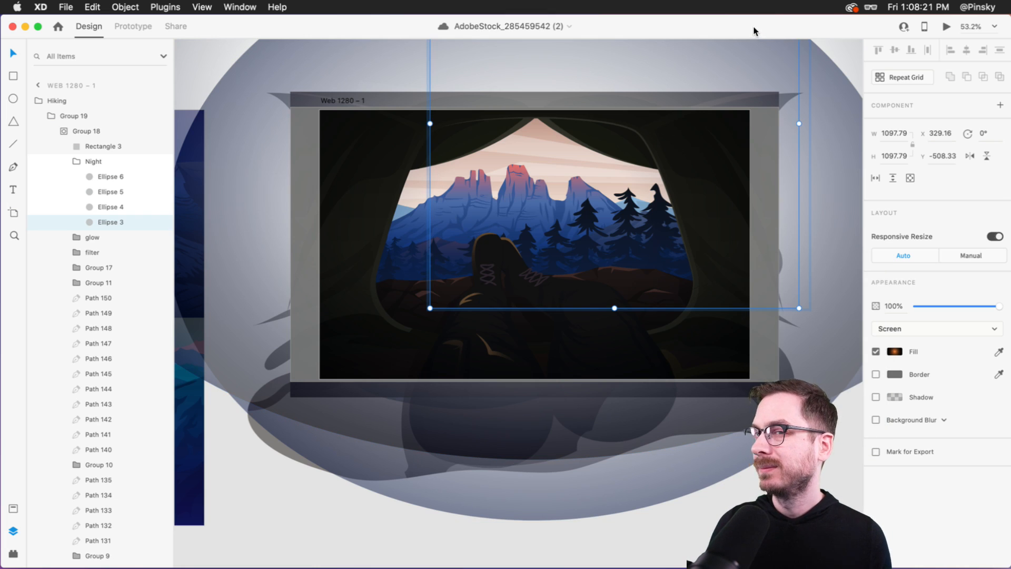
- Draw a 1280 × 800 rectangle covering the artboard inside the Night group, and set the group's opacity to 100%
left_click(66, 183)
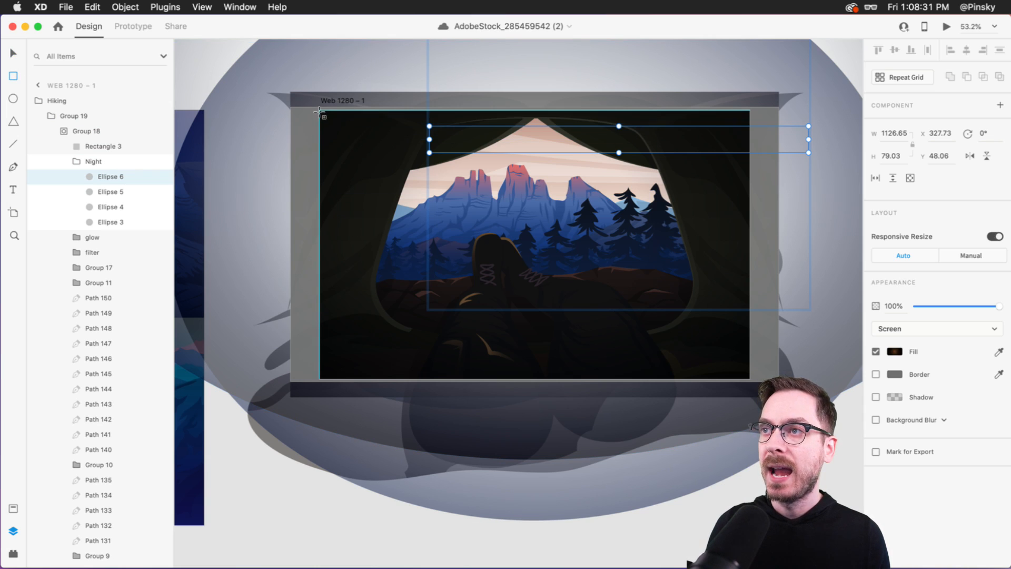
left_click_drag(320, 113, 401, 156)
mouse_move(547, 225)
left_mouse_down()
mouse_move(700, 338)
mouse_move(707, 376)
mouse_move(752, 379)
left_mouse_up()
left_click(92, 161)
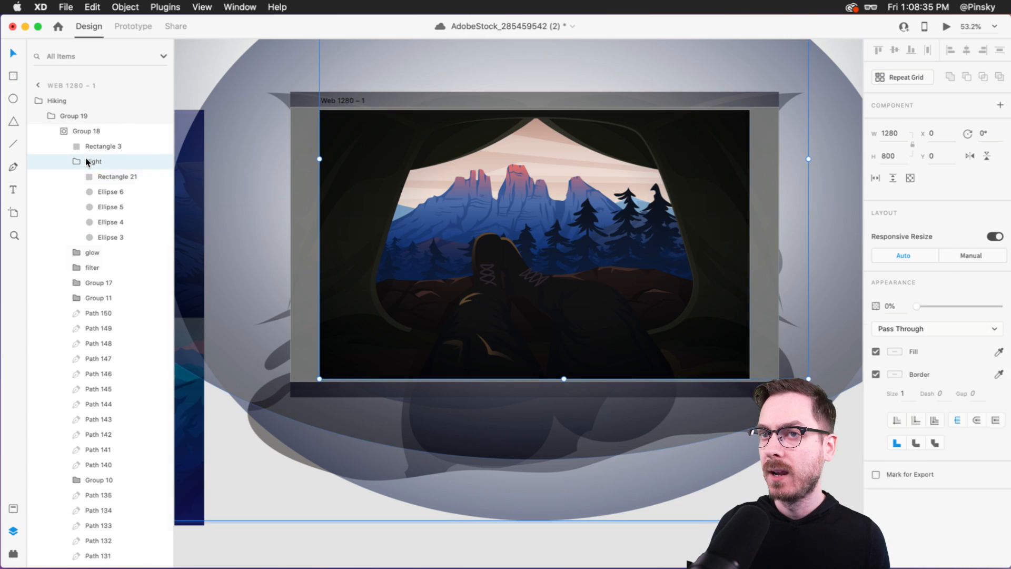
left_click_drag(917, 377, 1000, 377)
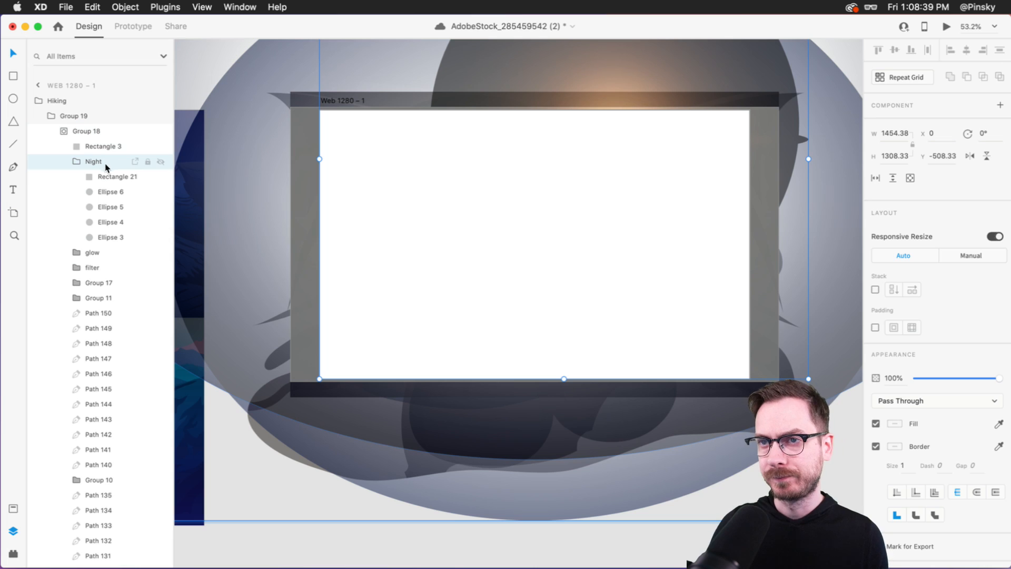
left_click(110, 178)
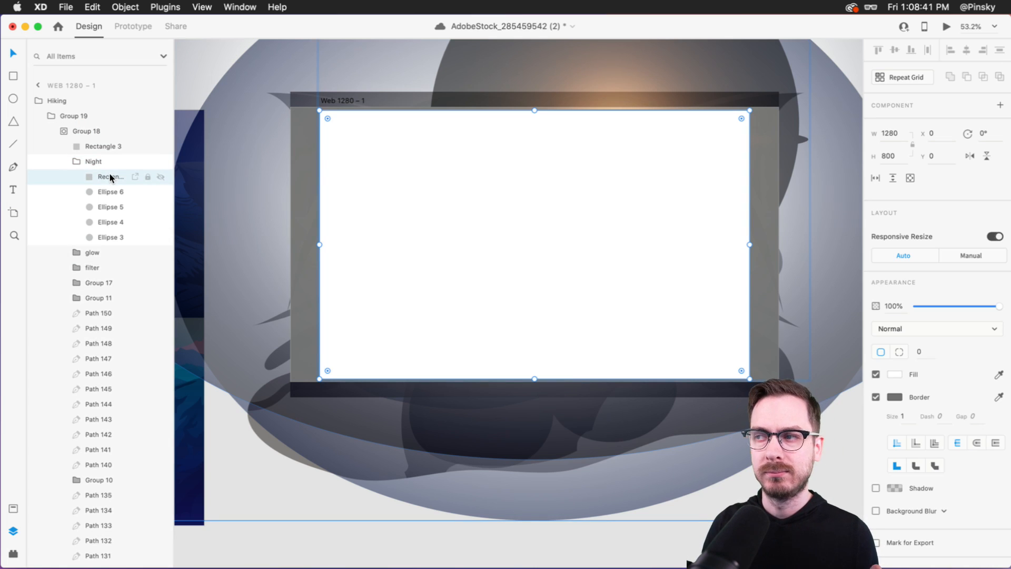
double_click(111, 178)
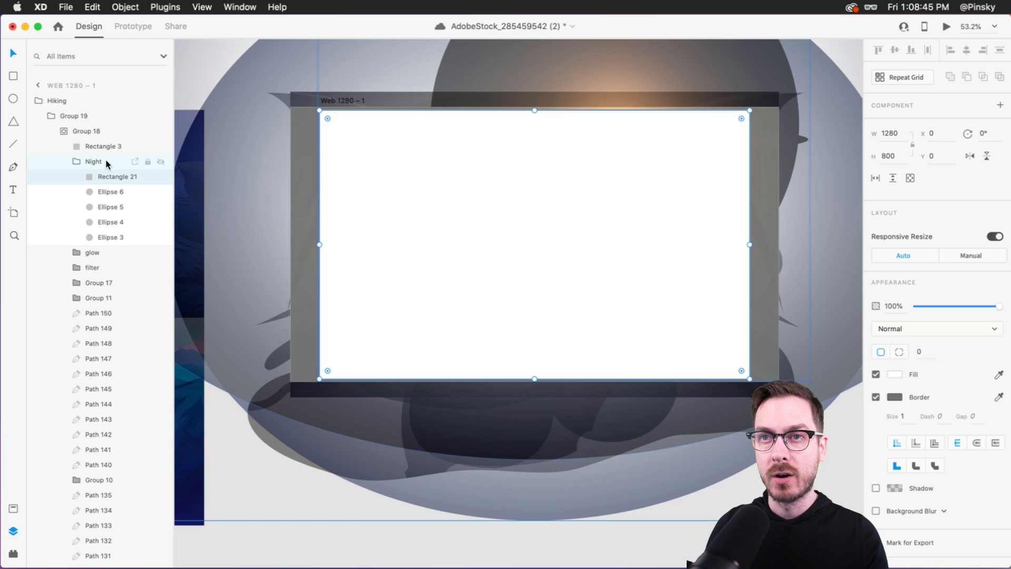
- Set the Night group's blend mode to Overlay
left_click(76, 163)
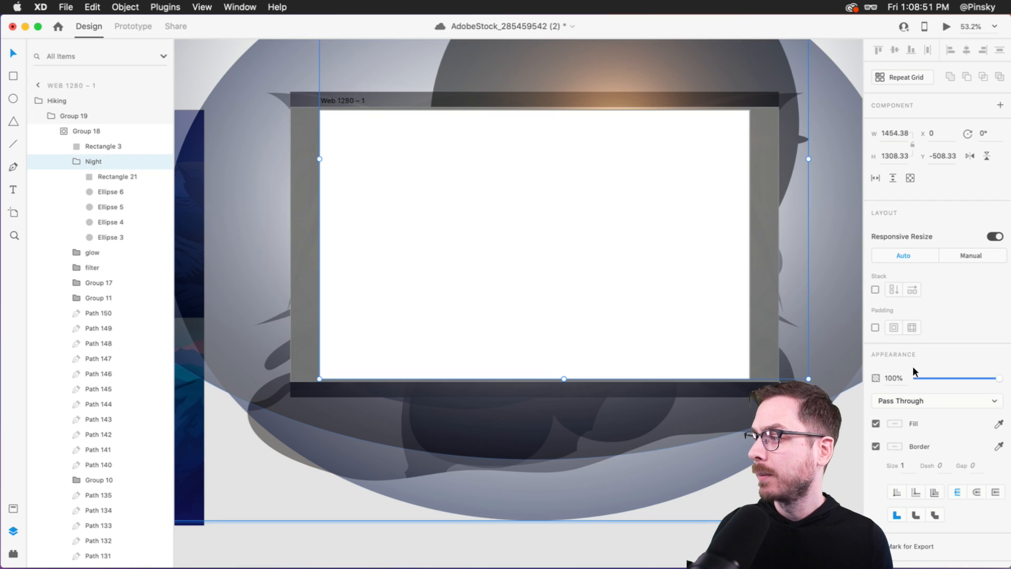
left_click(974, 402)
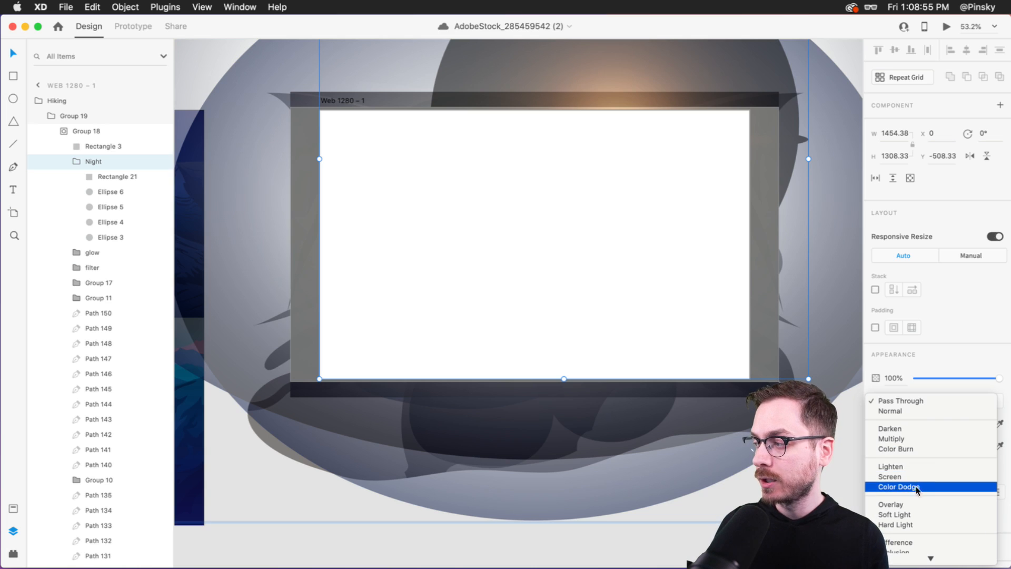
scroll(911, 504, "down", 3)
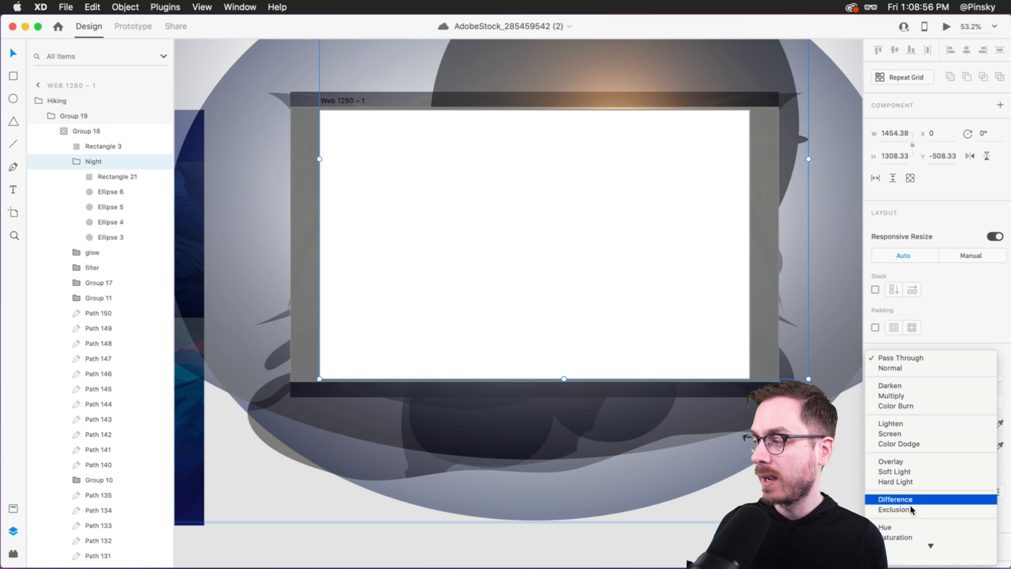
left_click(913, 459)
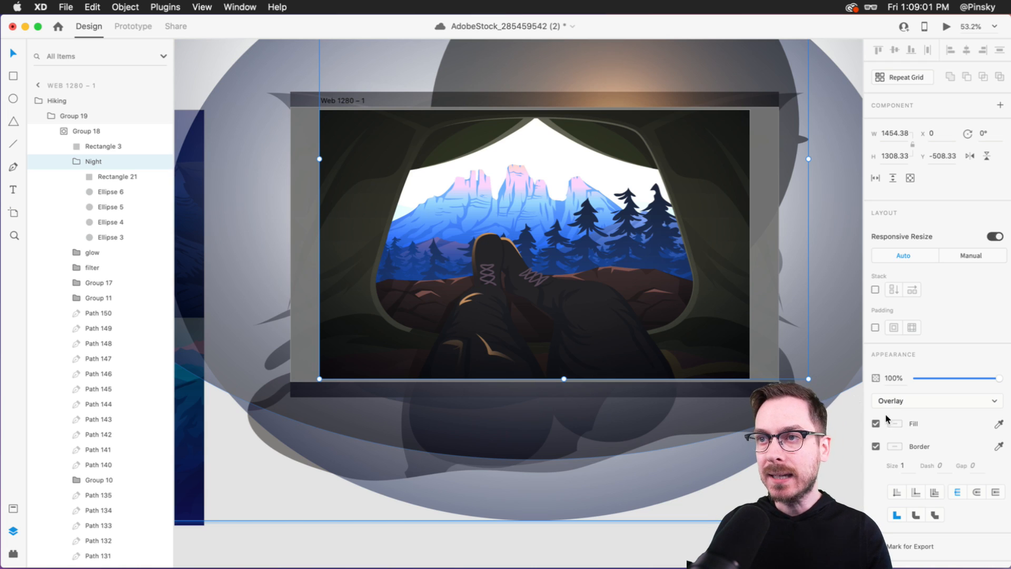
- Remove the border from the rectangle in the Night group and fill it with a saturated magenta
left_click(108, 178)
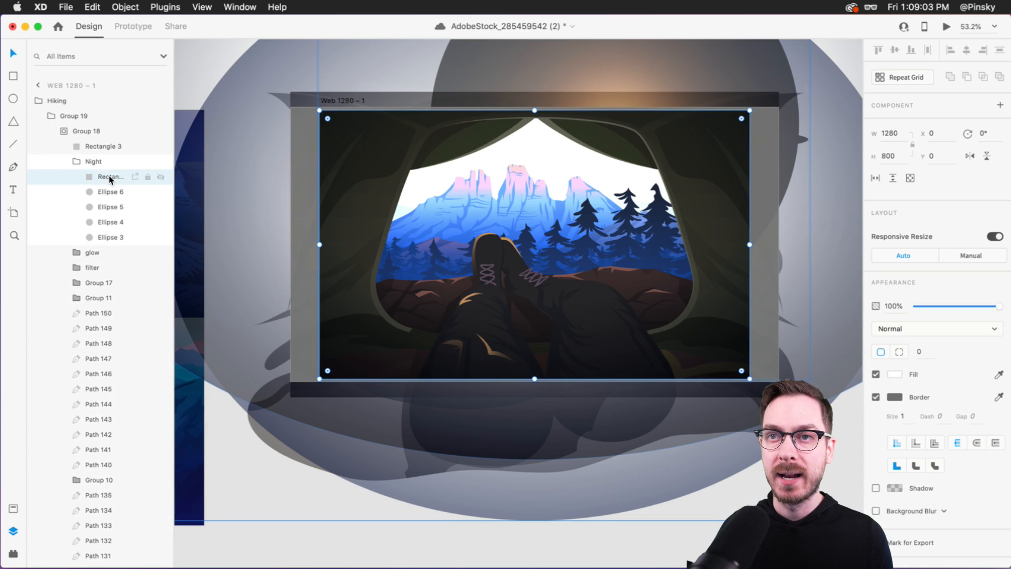
left_click(875, 397)
left_click(891, 372)
left_click(853, 333)
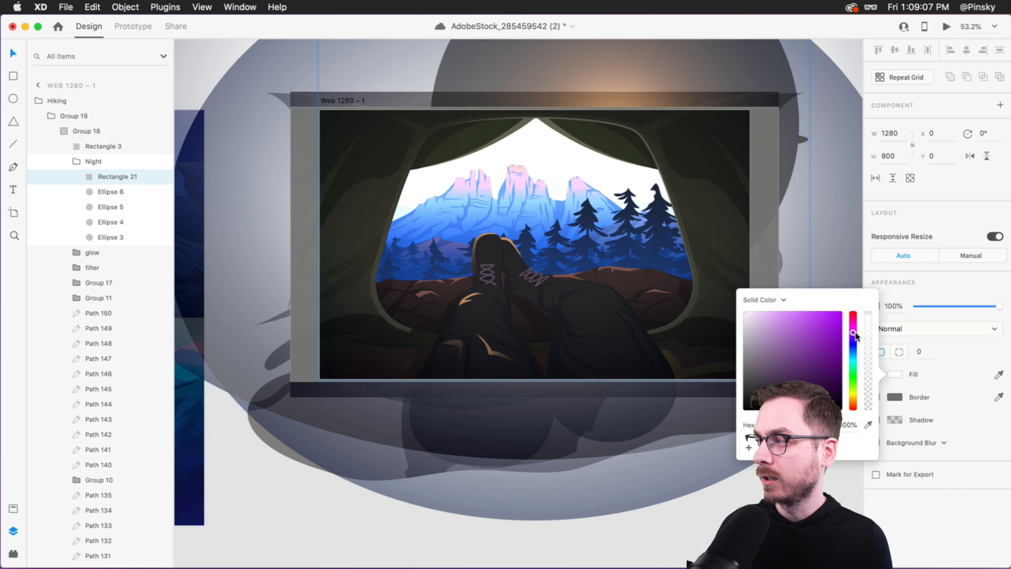
left_click_drag(818, 320, 853, 326)
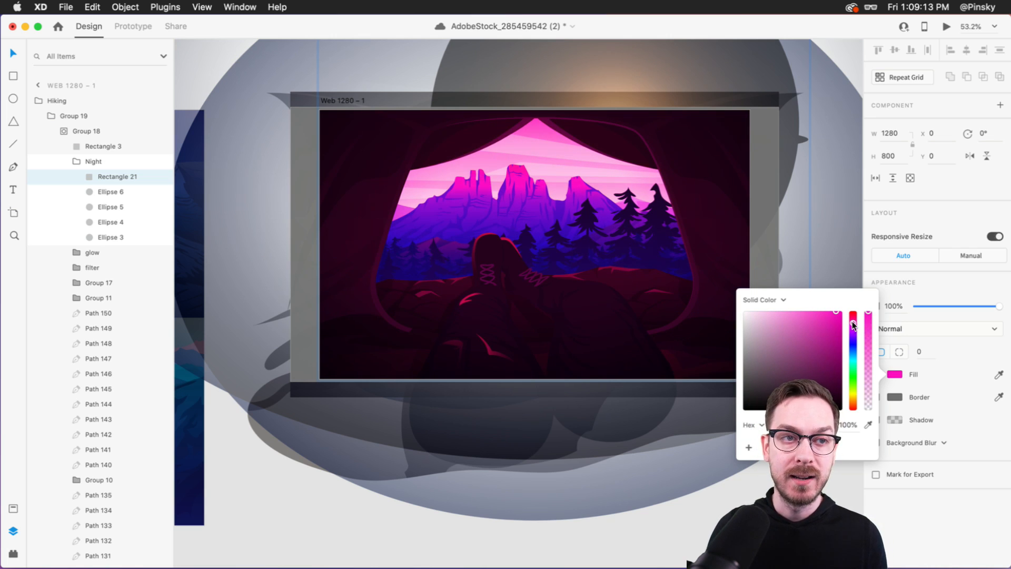
left_click(932, 502)
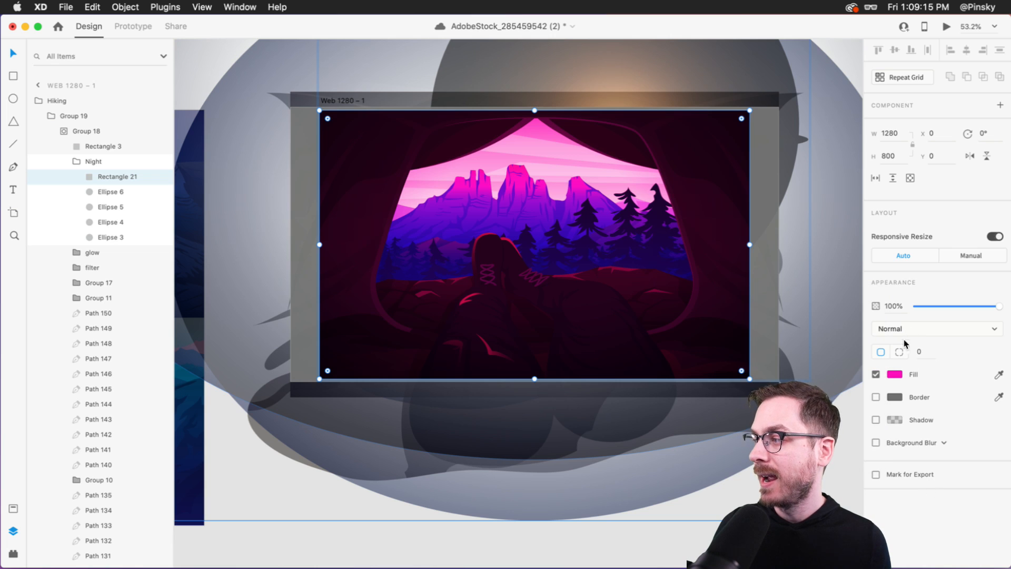
- Try other hues for the rectangle's fill, and undo the colour change
left_click(895, 374)
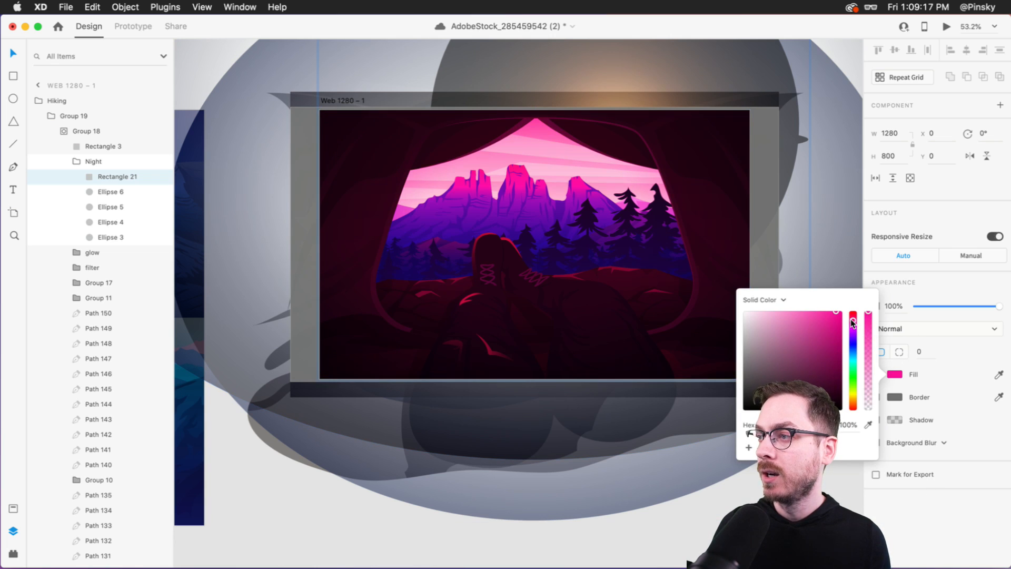
left_click_drag(851, 327, 835, 399)
left_click(907, 523)
key("super+z")
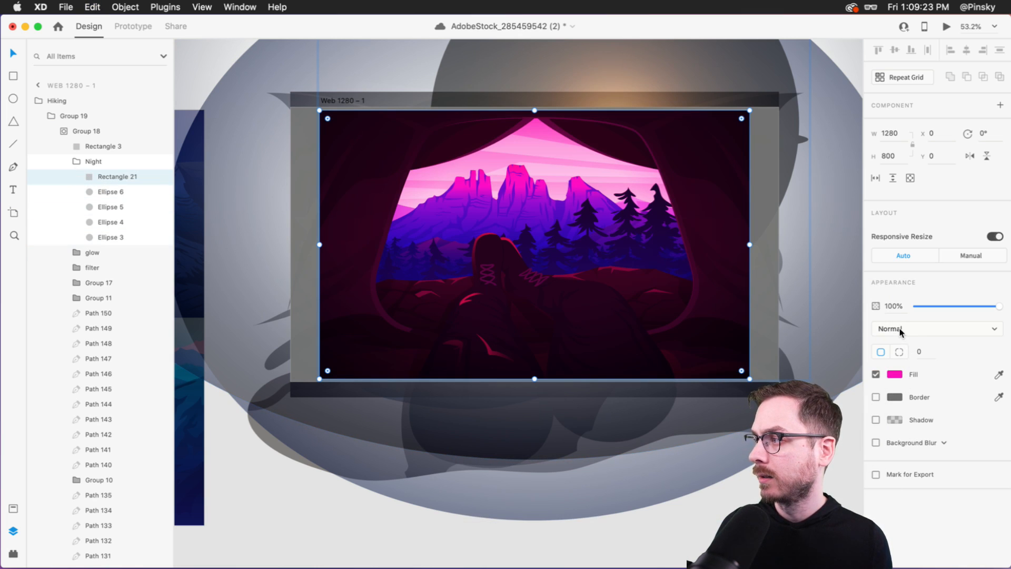
- Try the Soft Light, Hard Light and Color blend modes on the Night group, and return it to Overlay
left_click(63, 161)
left_click(903, 401)
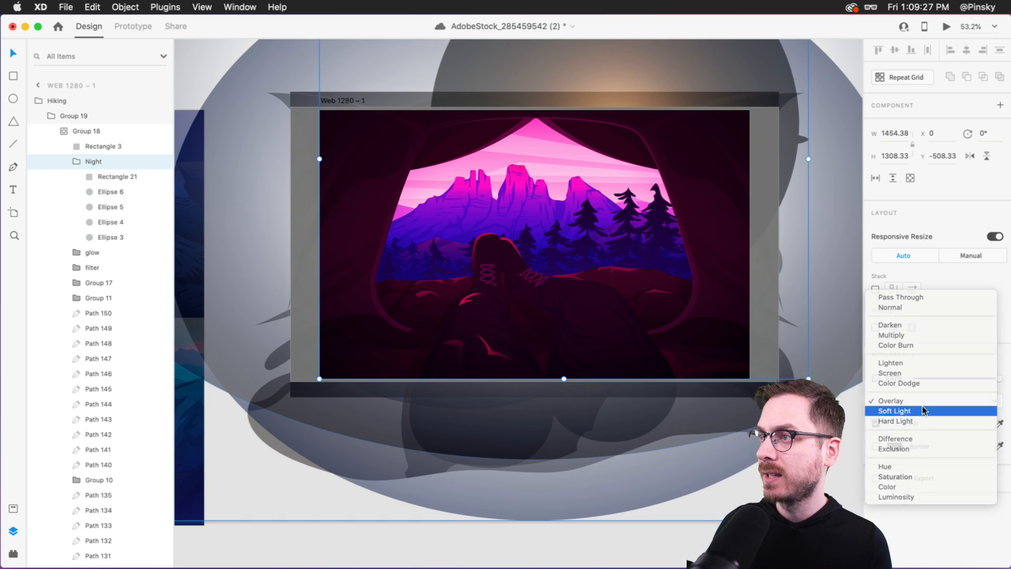
left_click(922, 410)
left_click(921, 405)
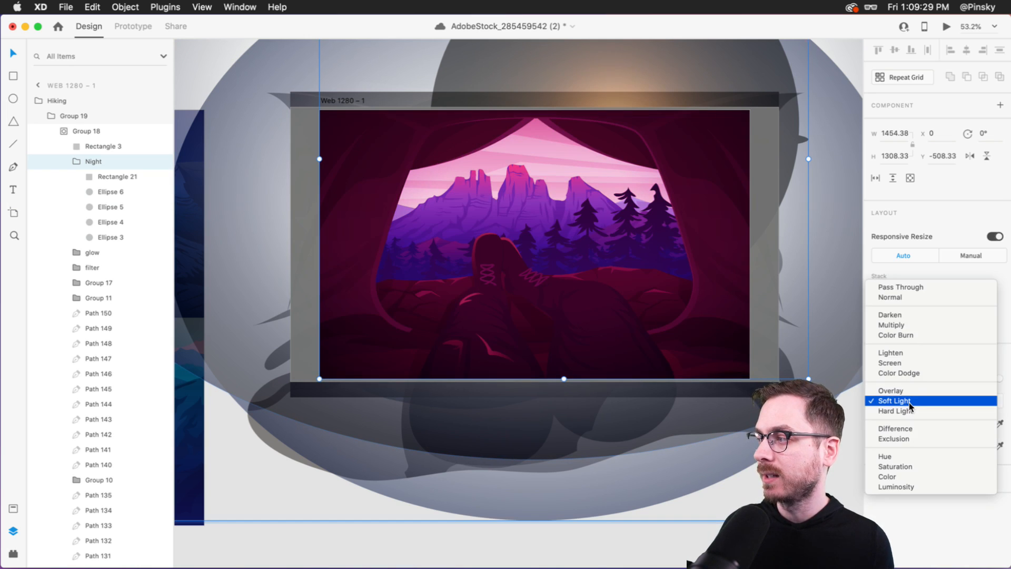
left_click(920, 409)
left_click(902, 398)
left_click(897, 465)
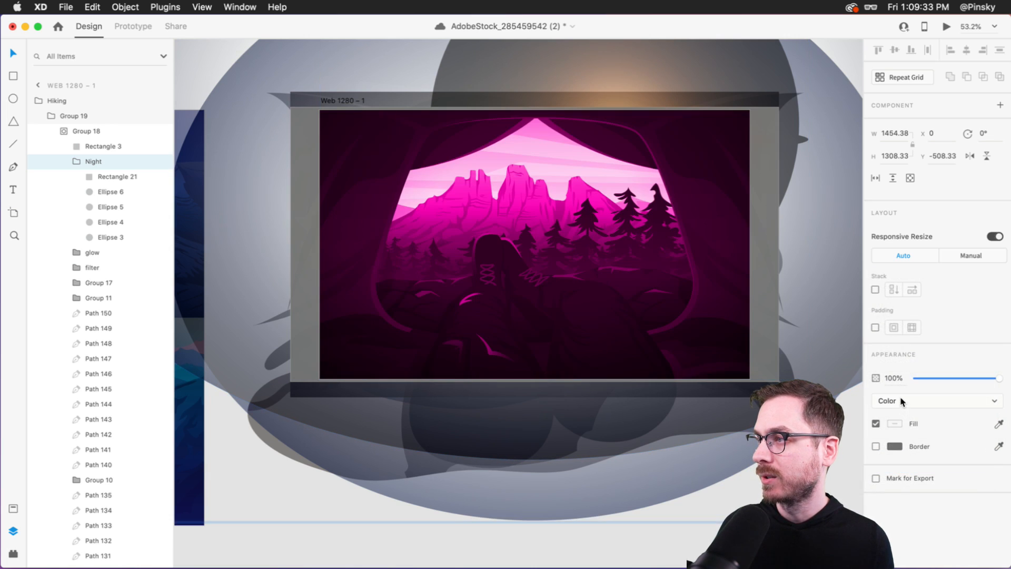
left_click(899, 400)
left_click(905, 314)
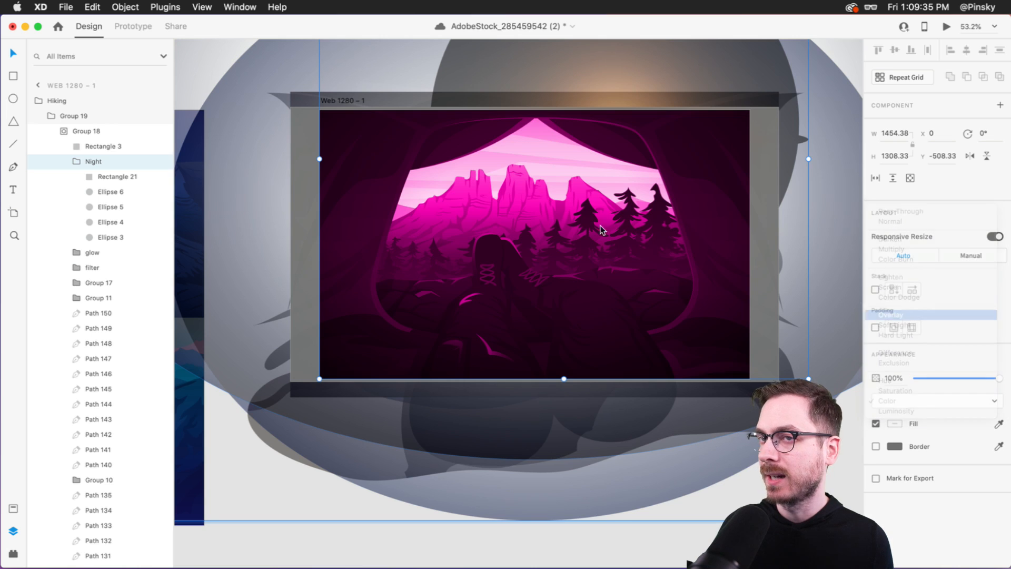
- Shift the fill of the Night group's rectangle to a saturated violet
left_click(117, 177)
left_click(895, 374)
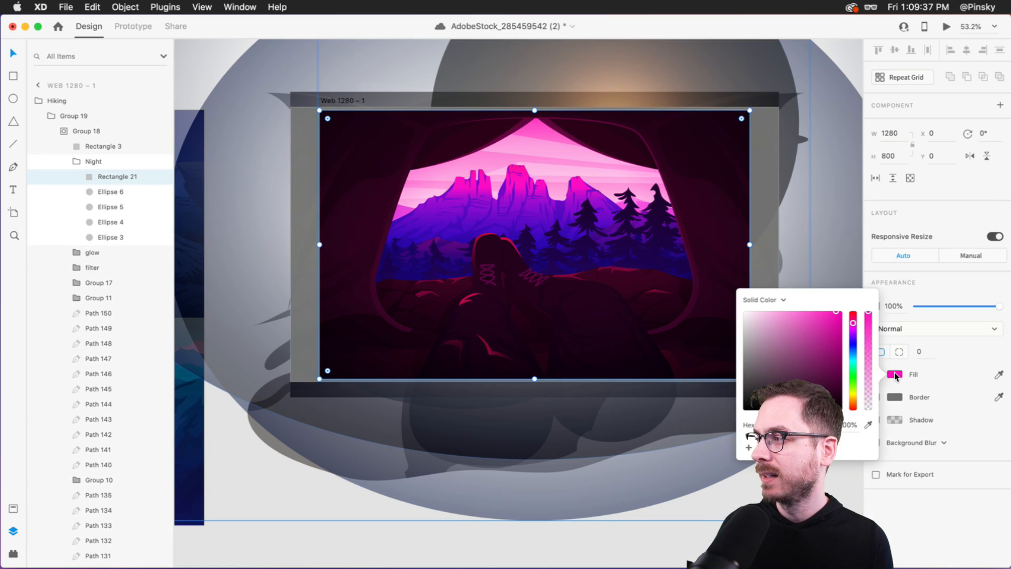
left_click_drag(853, 324, 853, 340)
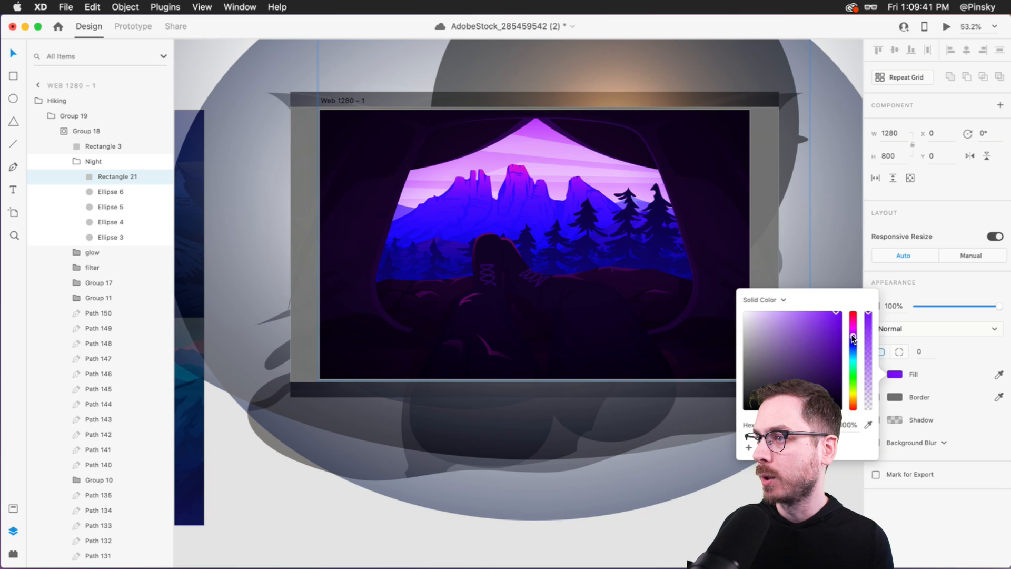
- Switch the Night group's blend mode to Soft Light
left_click(55, 162)
left_click(933, 398)
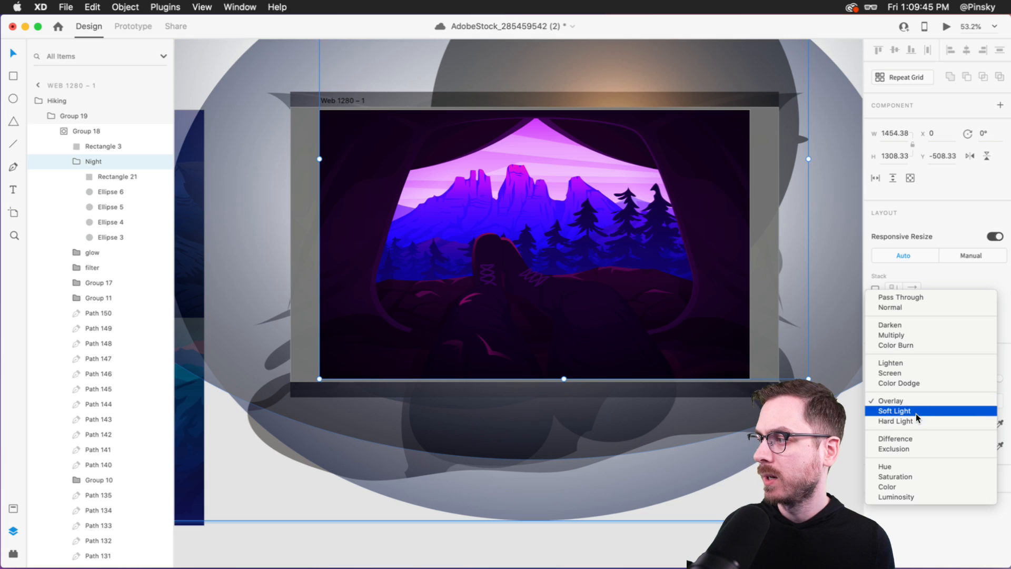
left_click(915, 413)
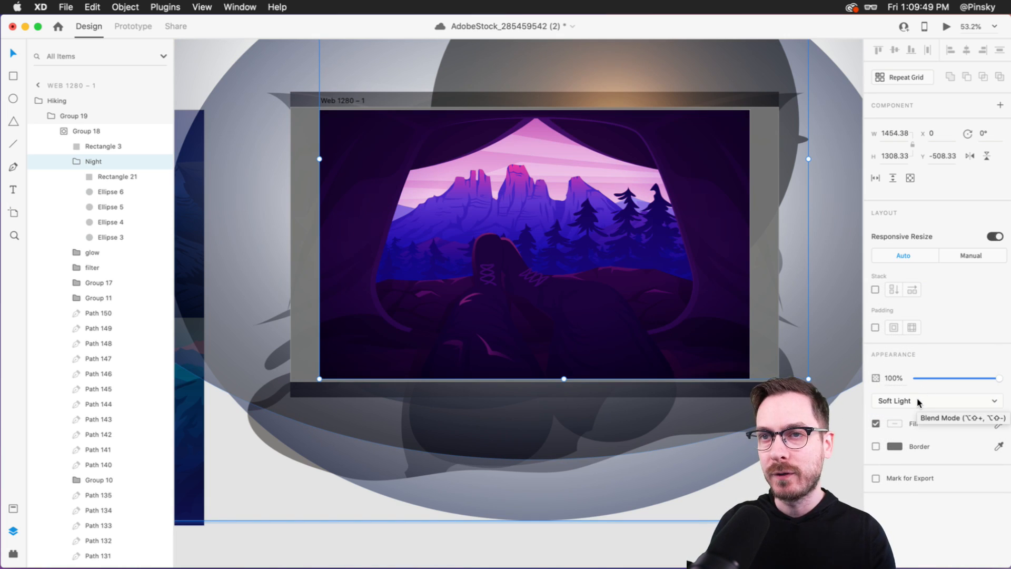
- Try the Multiply blend mode on the Night group, and undo it
left_click(900, 396)
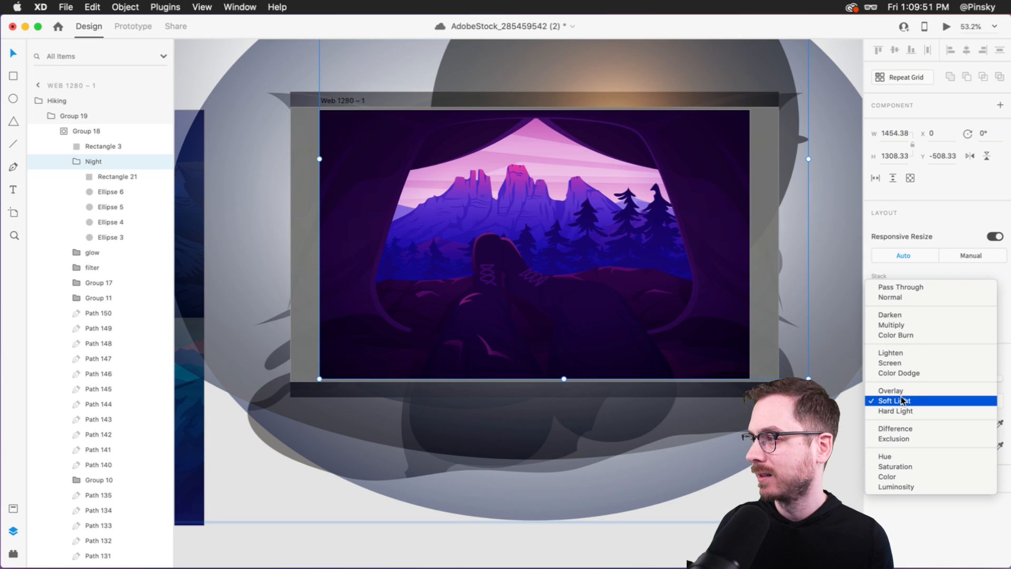
left_click(918, 323)
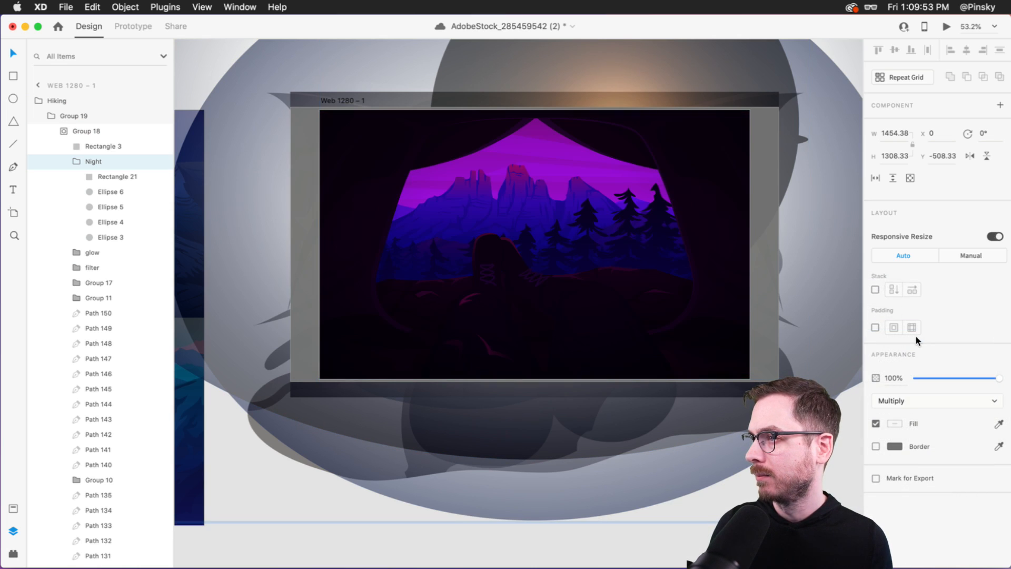
key("super+z")
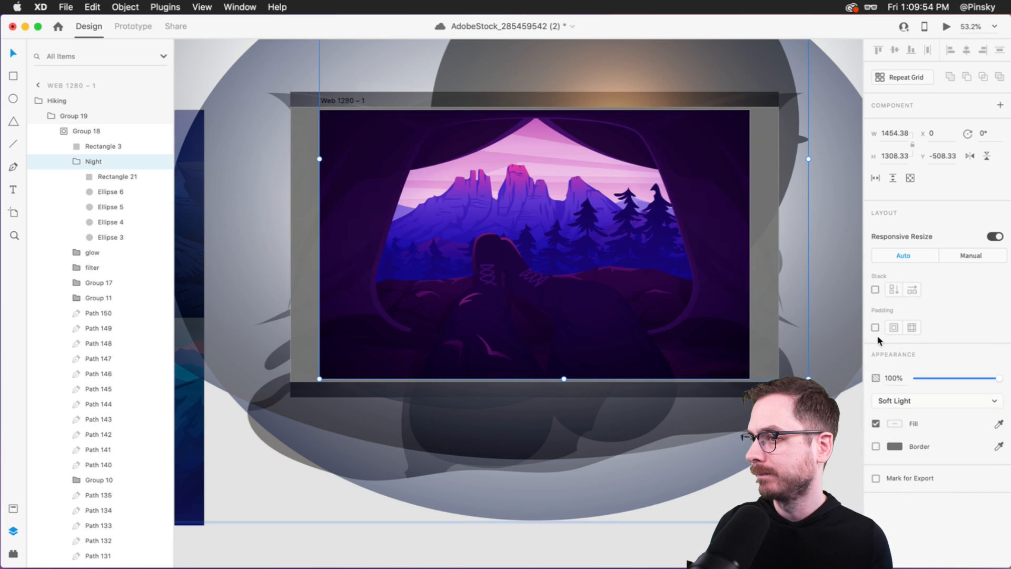
left_click(97, 192)
left_click(97, 207)
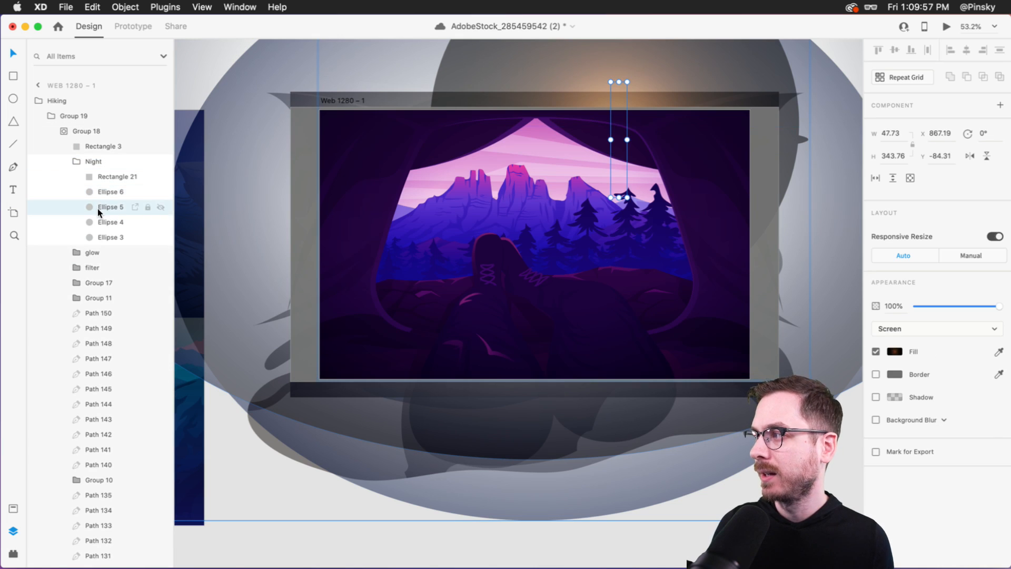
left_click(97, 162)
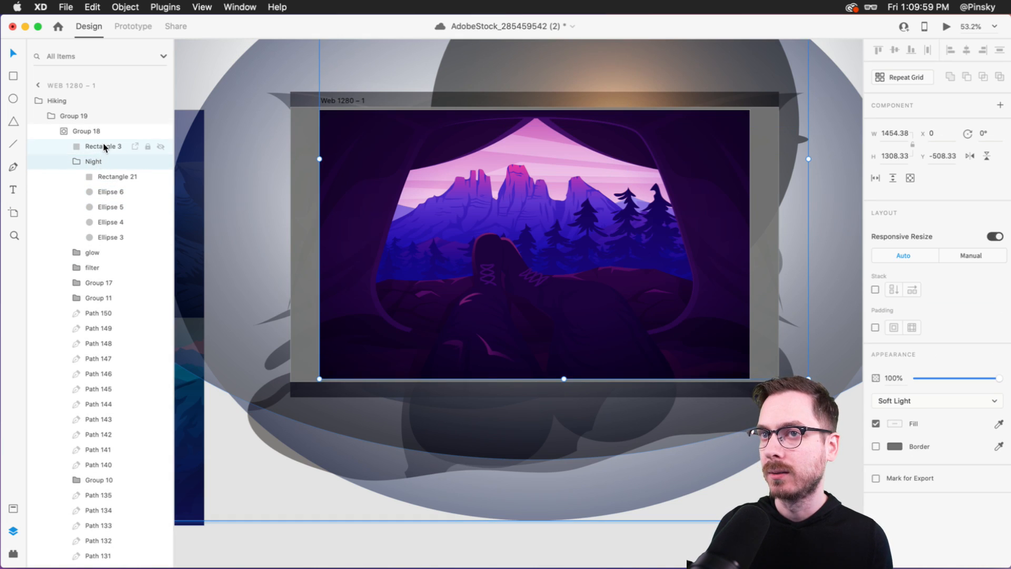
left_click(103, 144)
- Preview the lighting with Night at 0% and glow at 100% opacity, undo the glow change, and set Night back to 100%
left_click(101, 162)
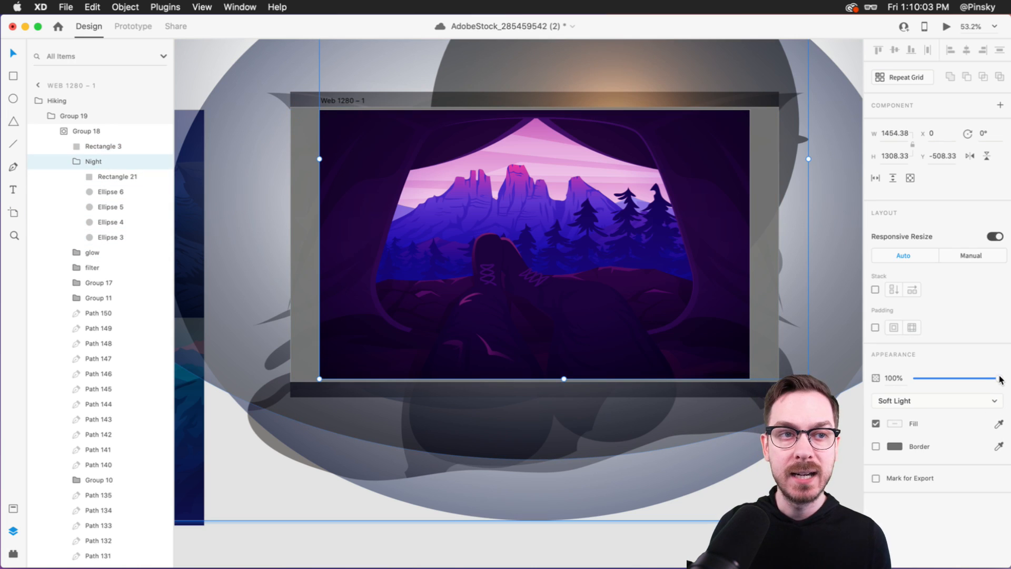
left_click_drag(999, 378, 917, 378)
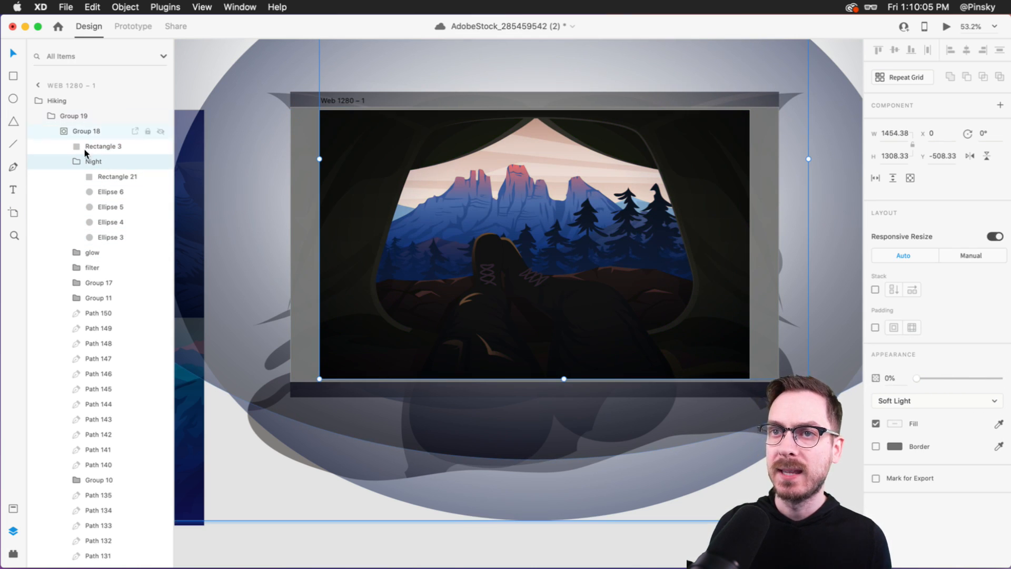
left_click(121, 252)
left_click_drag(926, 377, 1002, 378)
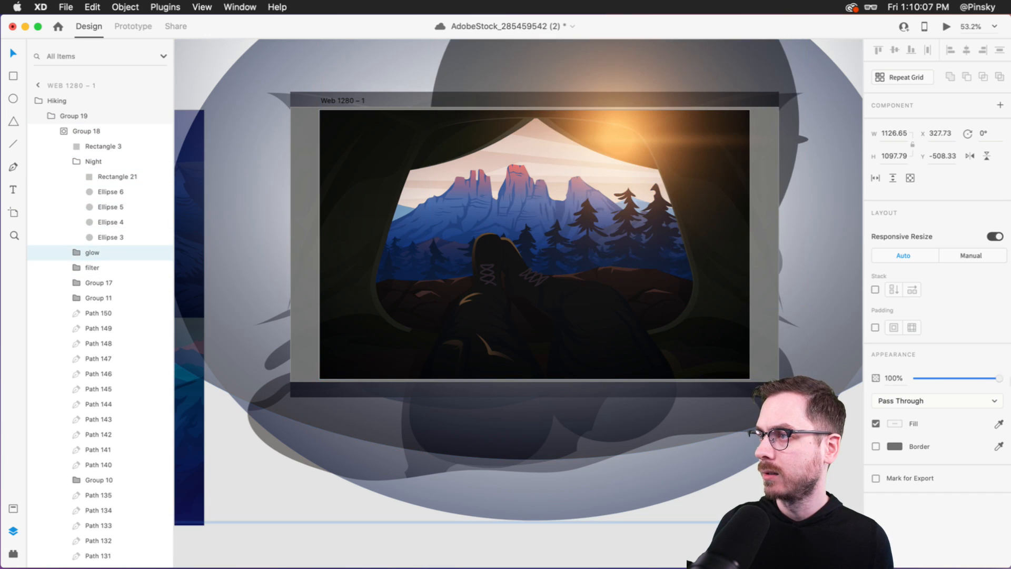
key("super+z")
left_click(95, 161)
left_click_drag(944, 377, 1000, 378)
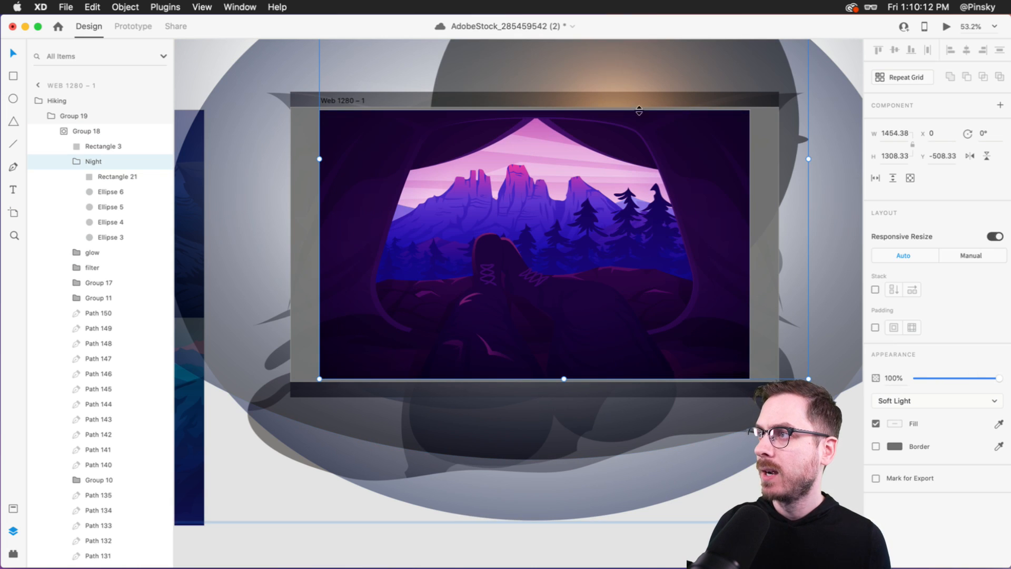
- Move the Night group's four ellipses together to the middle of the artboard, placing Ellipse 3 at about X 78, Y -149
left_click(106, 191)
left_click(105, 237, "shift")
left_click_drag(731, 89, 642, 188)
left_click(73, 191)
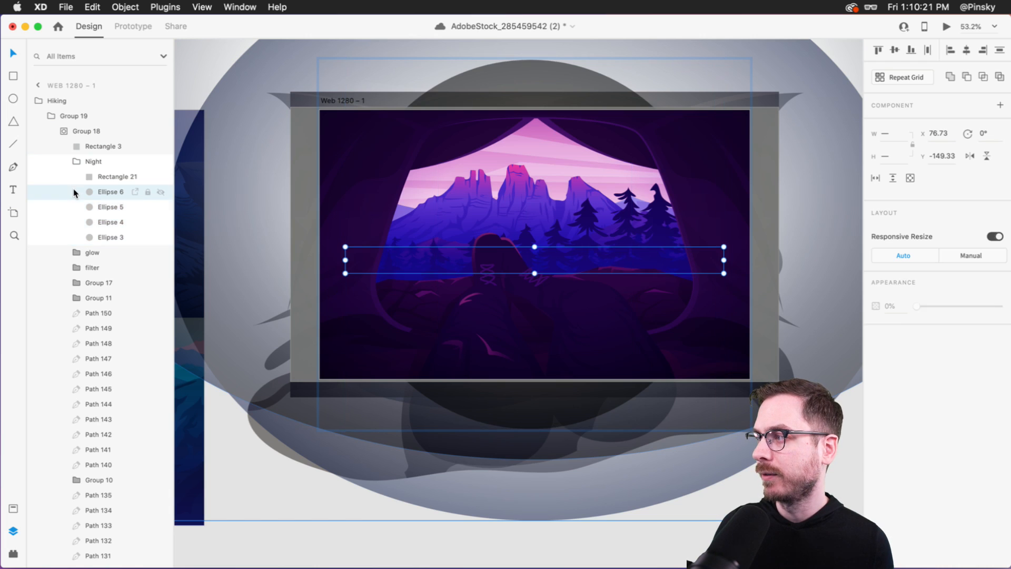
left_click(66, 207)
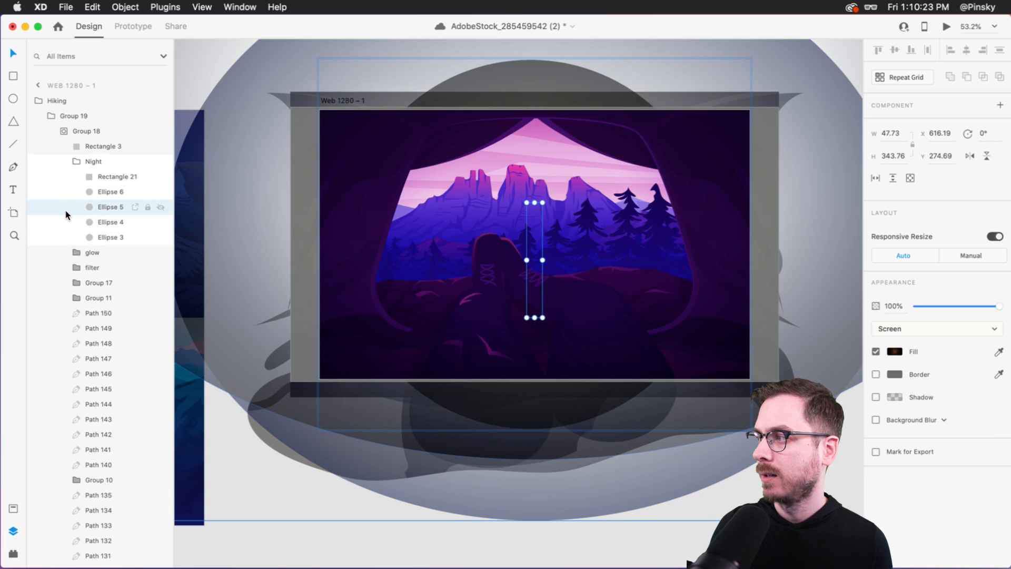
left_click(65, 223)
left_click(65, 233)
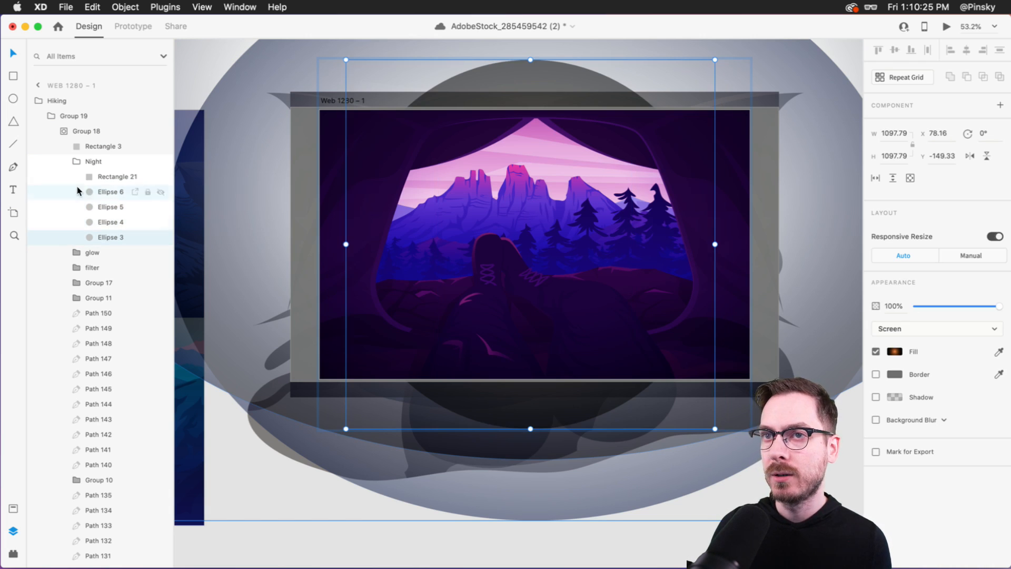
- Try Soft Light on the violet rectangle inside the Night group, and set its blend mode to Overlay
left_click(111, 177)
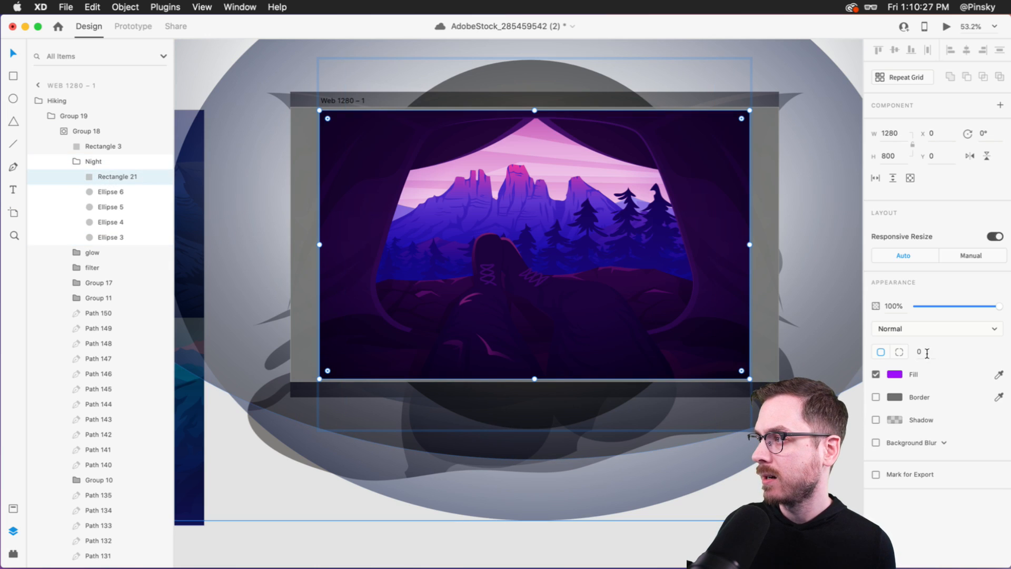
left_click(919, 331)
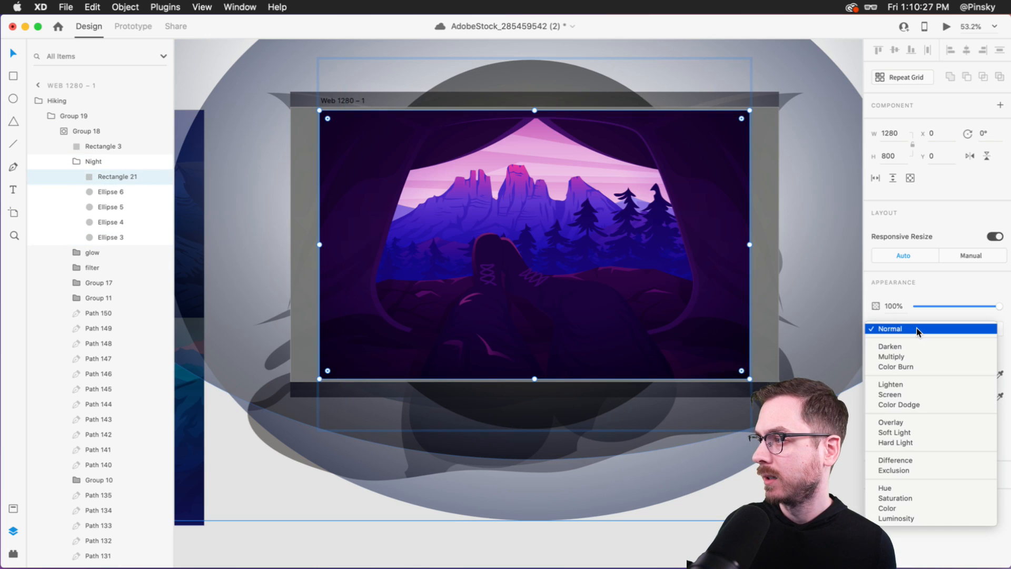
left_click(901, 432)
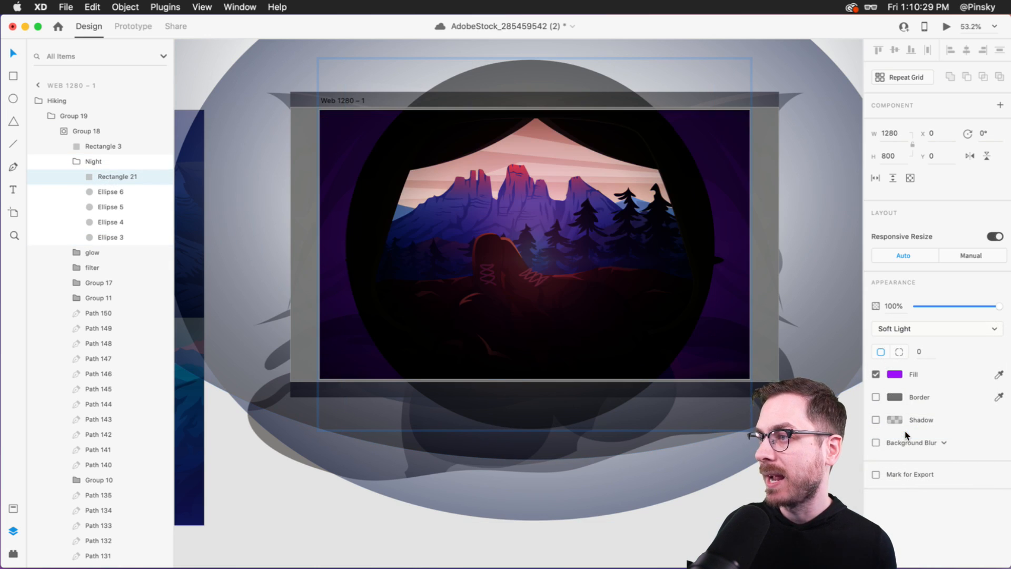
left_click(905, 324)
left_click(907, 316)
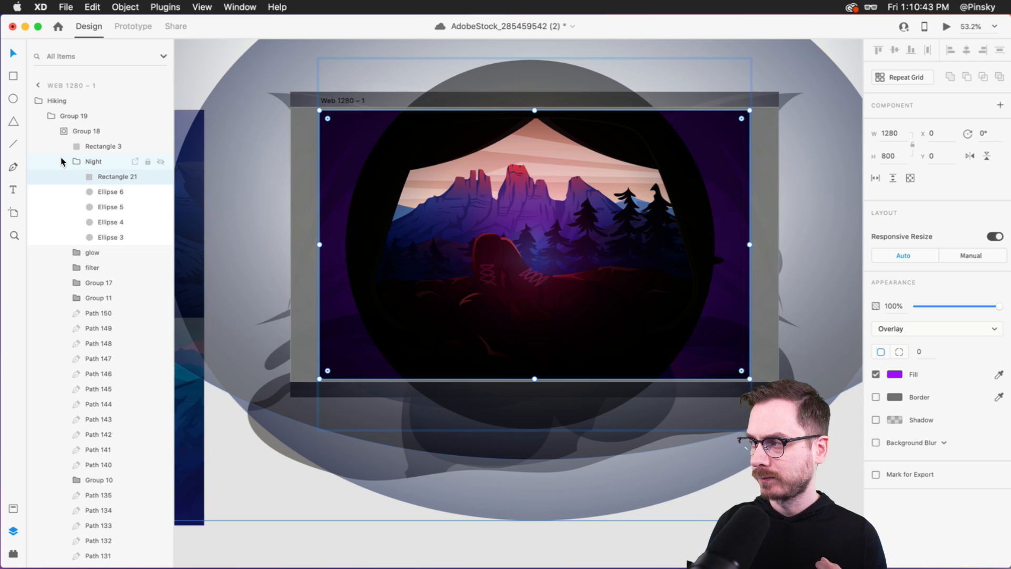
left_click(943, 331)
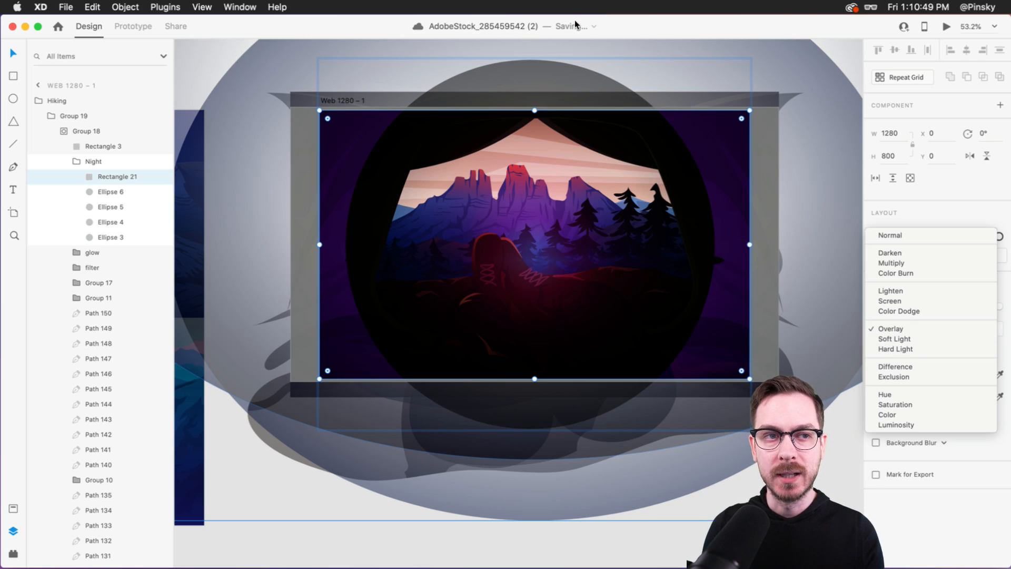
- Set the Night group's blend mode to Multiply
left_click(656, 33)
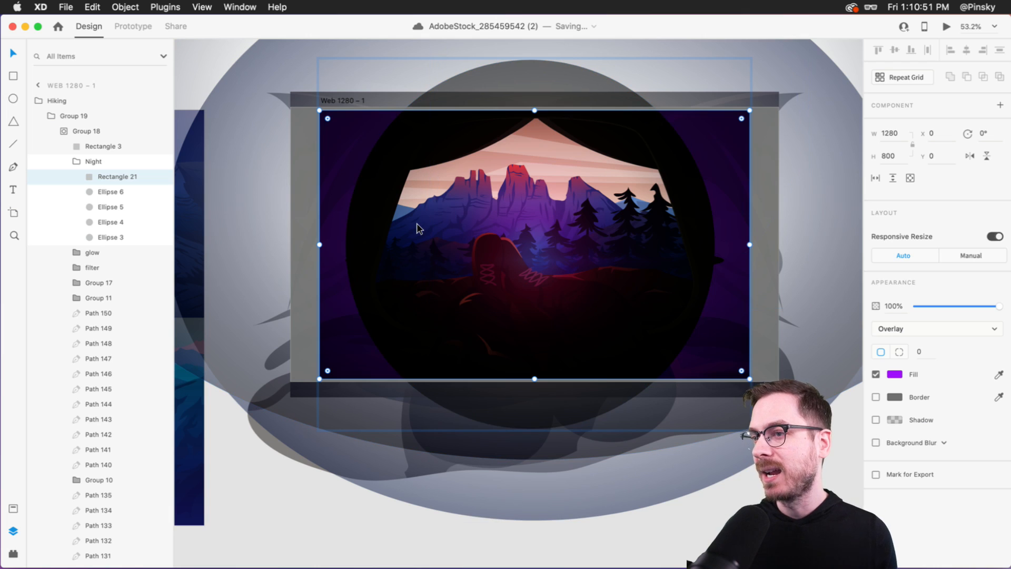
left_click(92, 162)
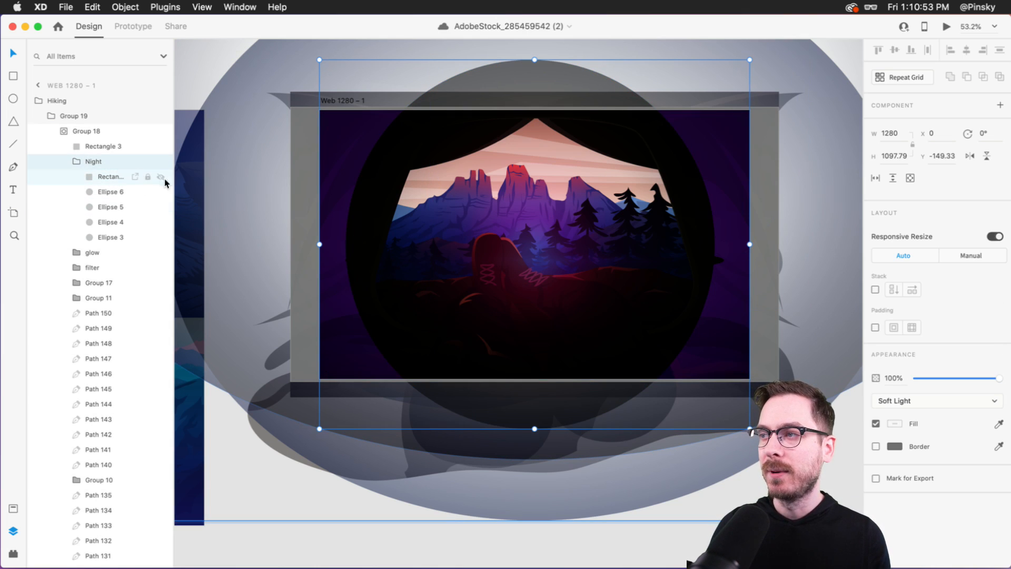
left_click(926, 403)
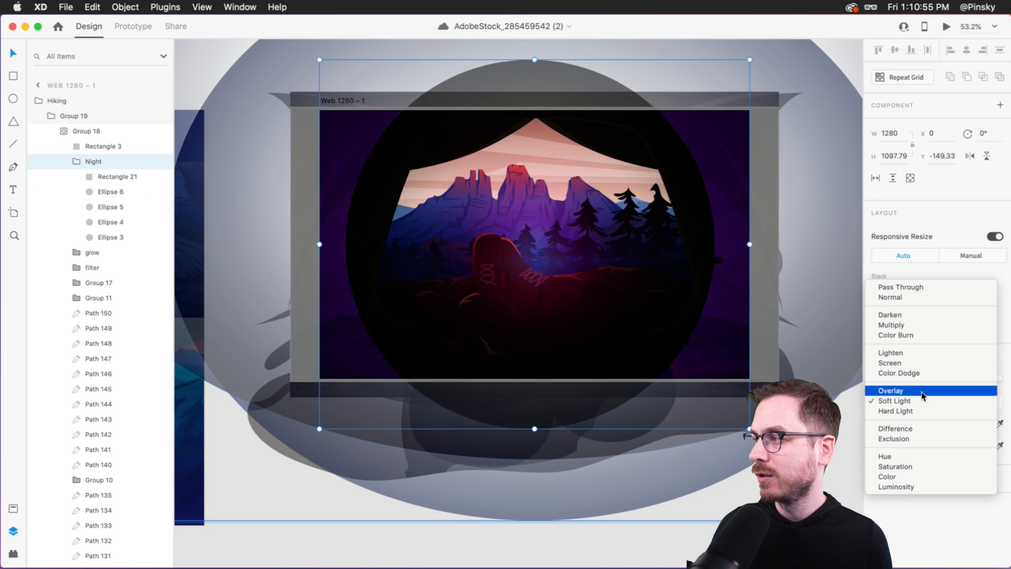
left_click(901, 325)
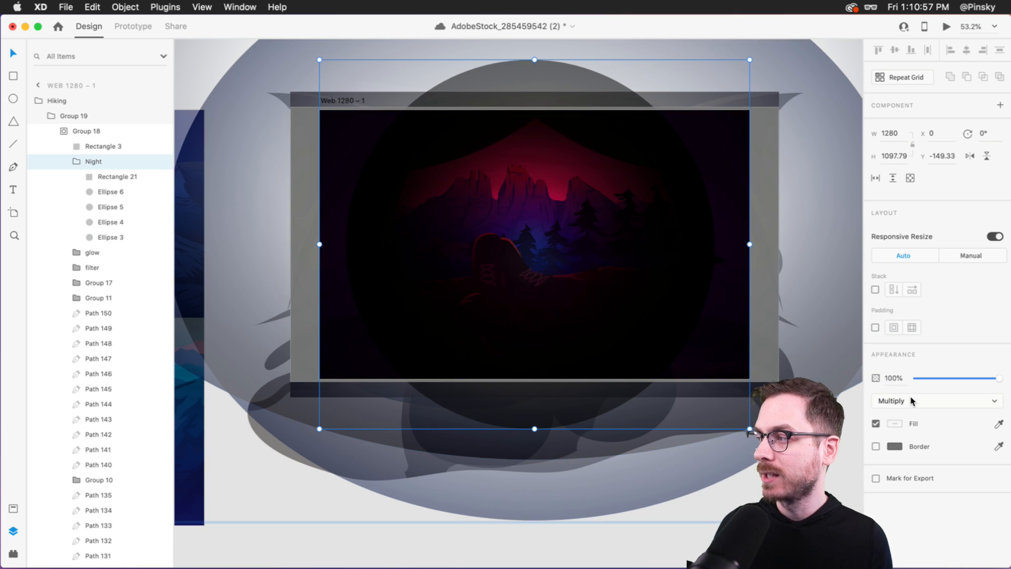
- Set the violet rectangle in the Night group to Soft Light and shift its fill hue towards magenta
left_click(100, 177)
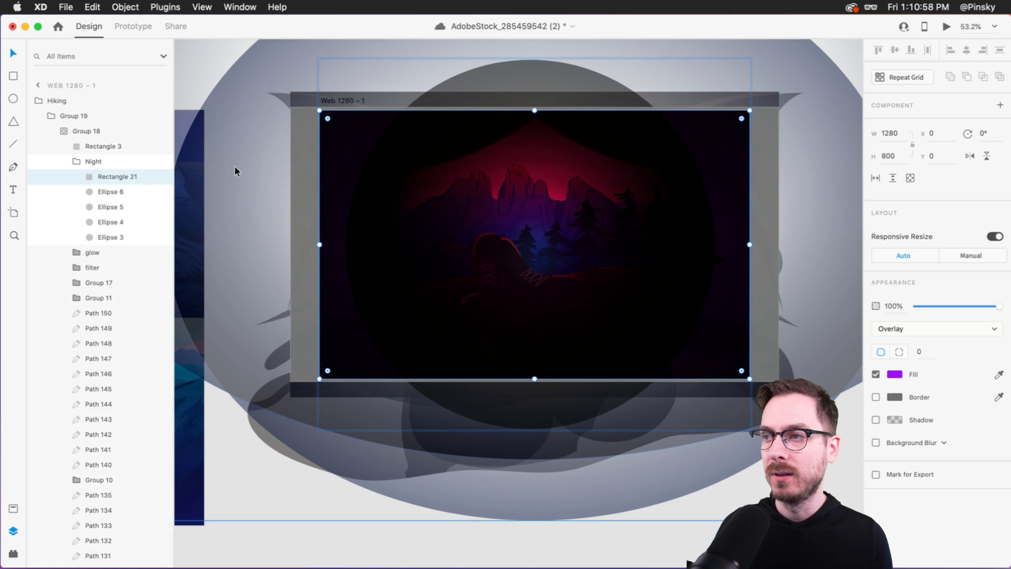
left_click(904, 326)
left_click(904, 339)
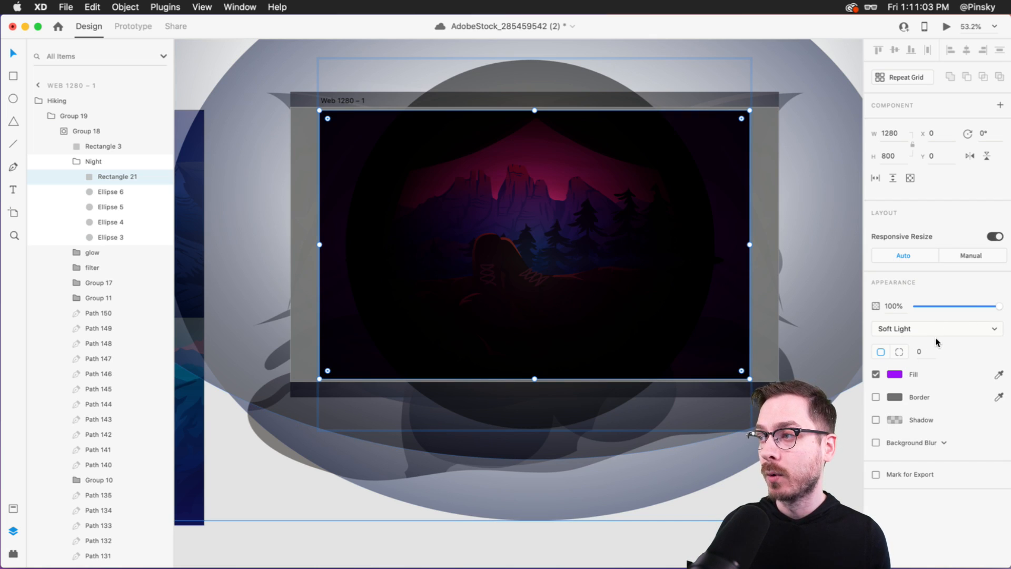
left_click(894, 374)
left_click(853, 331)
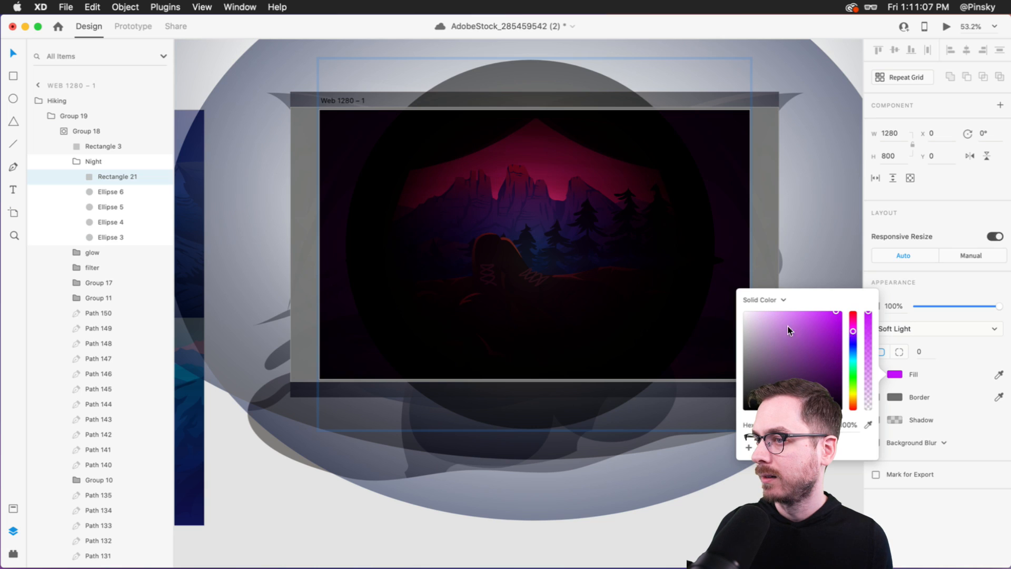
left_click(388, 313)
- Enlarge the Night group's four ellipses together around their centre to about 1452 × 1415 overall
left_click(104, 192)
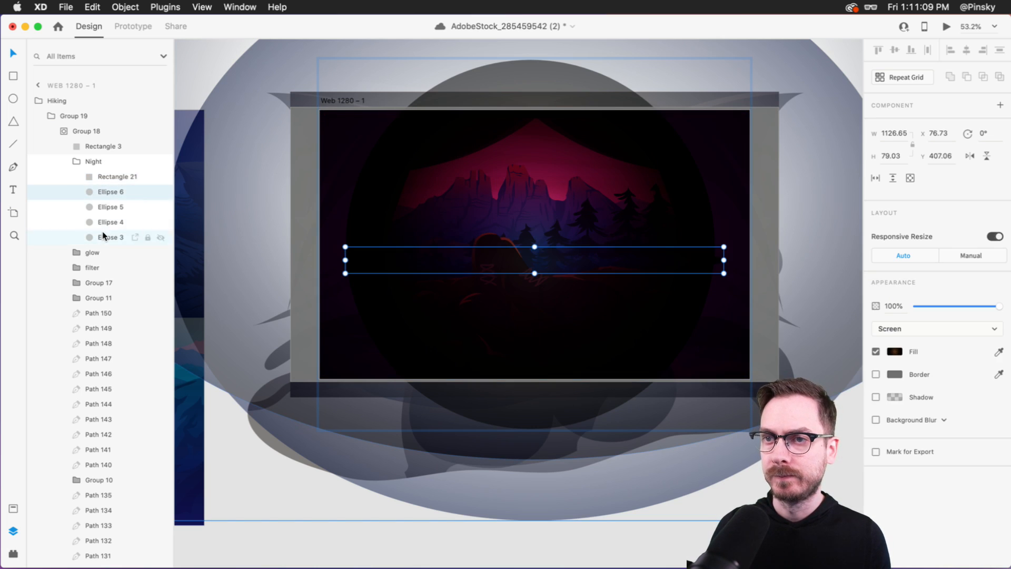
left_click(105, 237, "shift")
scroll(524, 419, "down", 3)
left_click_drag(395, 427, 340, 463)
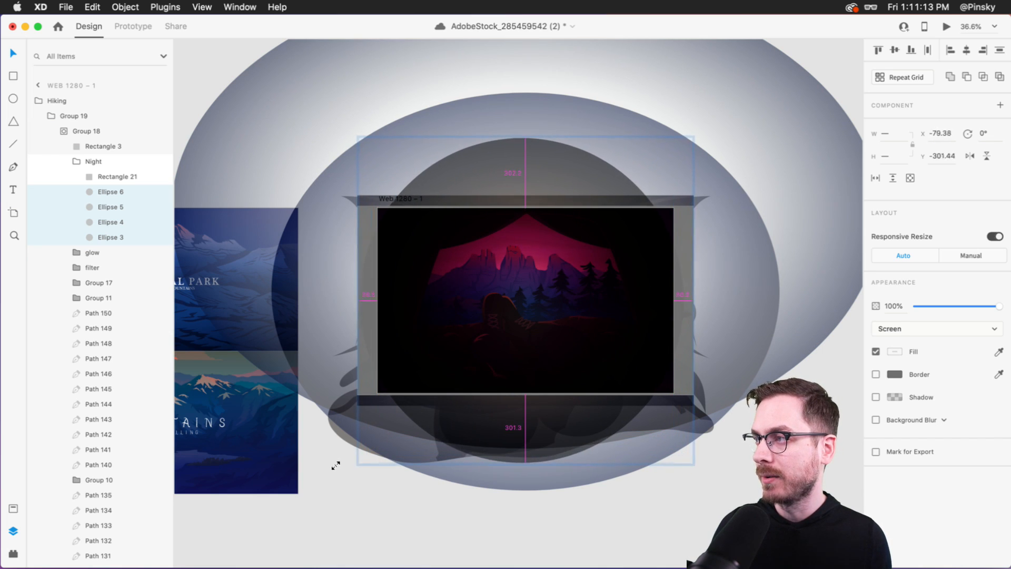
left_click(510, 343)
- Try Color Burn and Soft Light on the Night group, and set its blend mode to Overlay
scroll(510, 342, "up", 4)
left_click(93, 161)
left_click(918, 399)
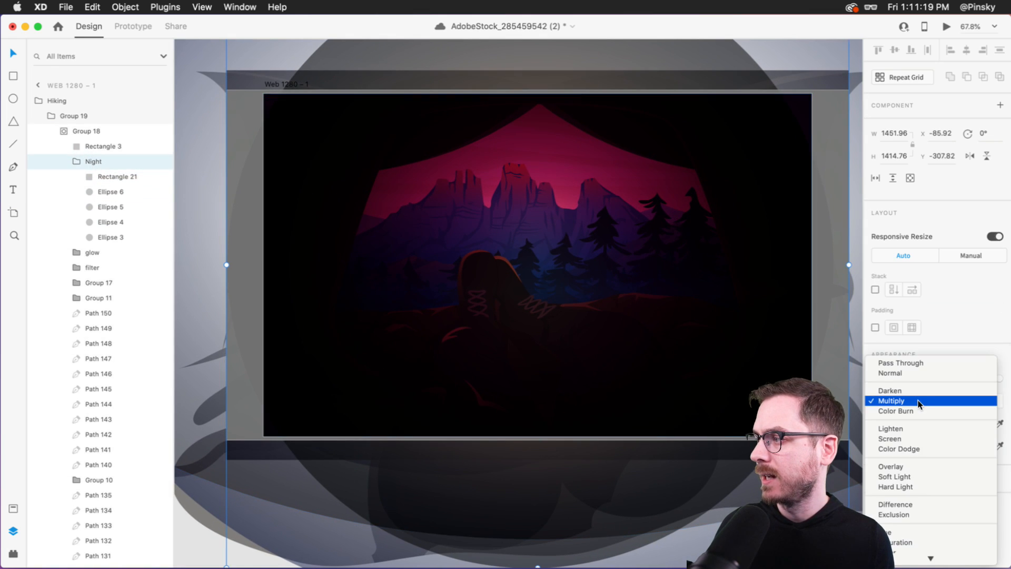
left_click(906, 408)
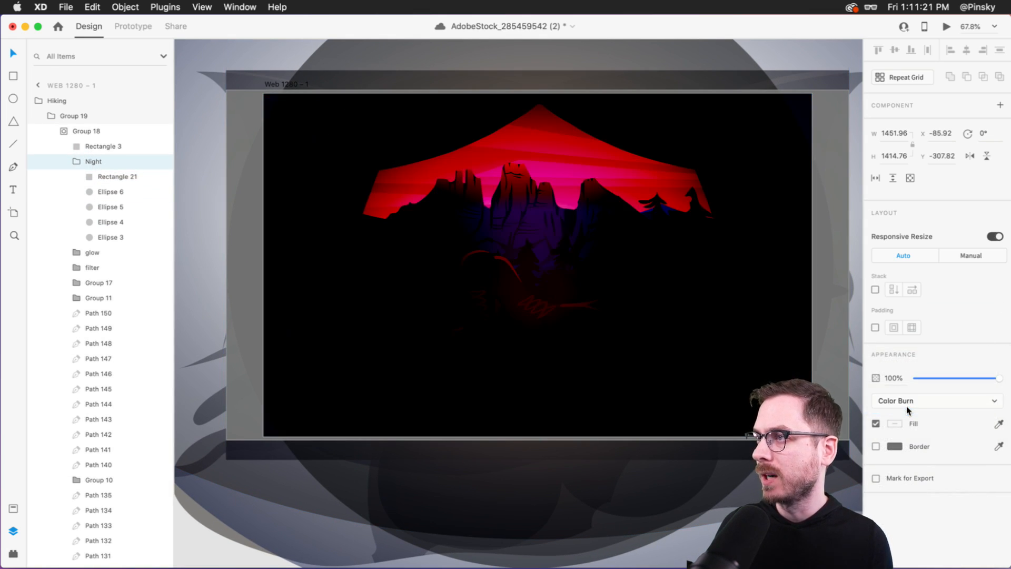
left_click(907, 400)
left_click(908, 456)
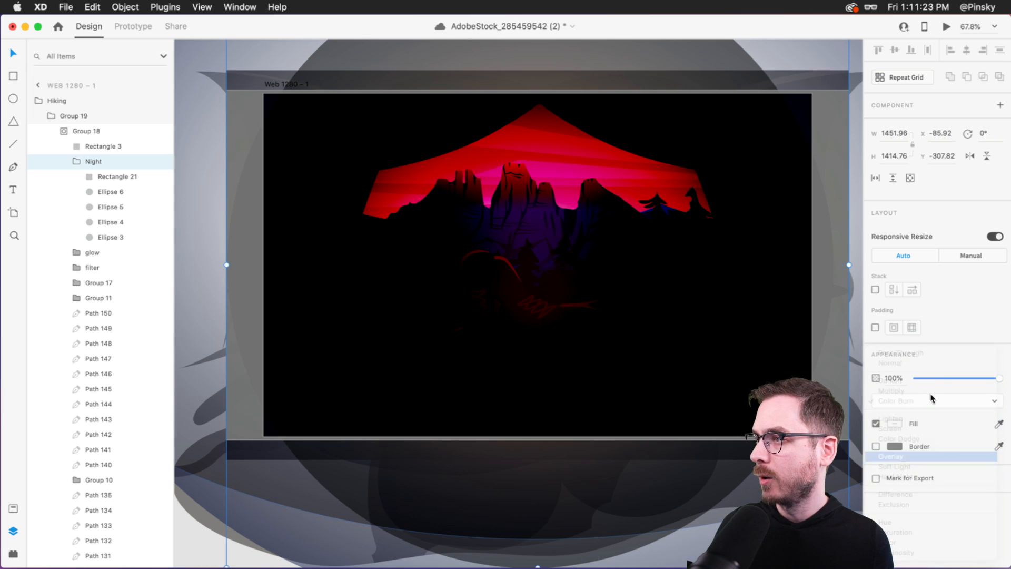
left_click(915, 401)
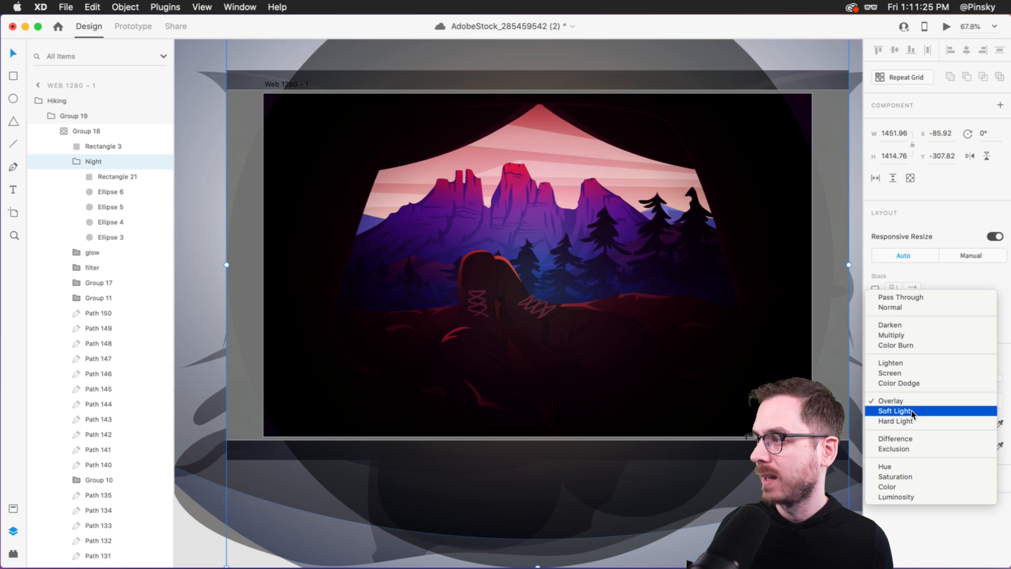
left_click(912, 411)
left_click(908, 400)
left_click(906, 387)
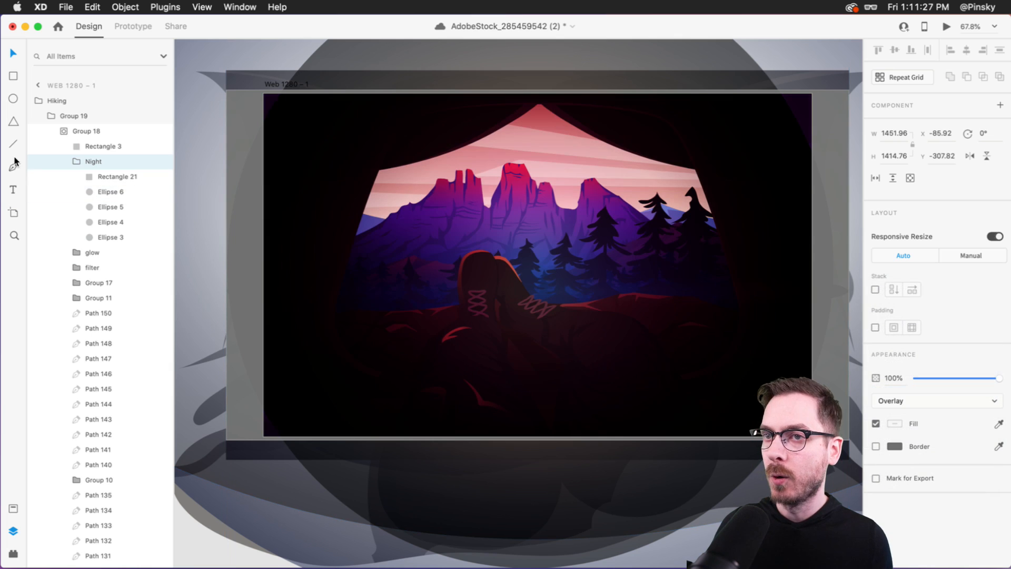
- Try Overlay on the Night group's violet rectangle, set it back to Soft Light, and deselect the artwork
left_click(113, 176)
left_click(907, 328)
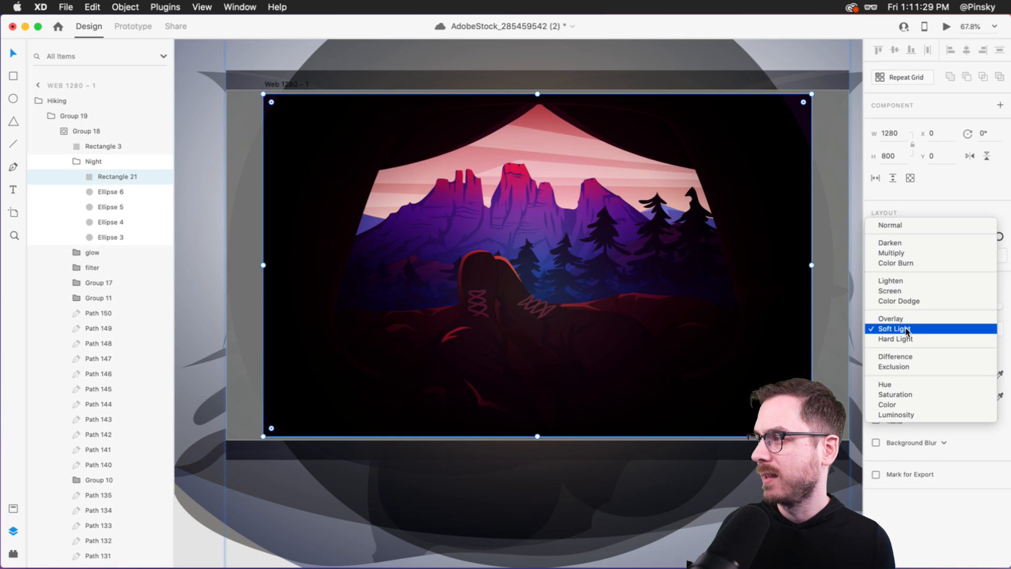
left_click(906, 319)
left_click(905, 335)
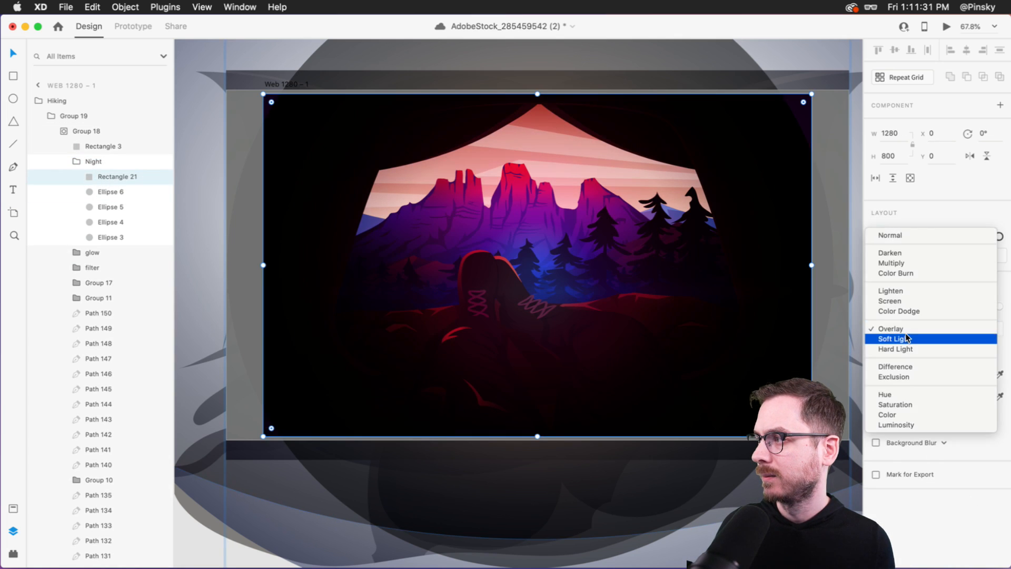
left_click(907, 339)
scroll(551, 248, "down", 5)
scroll(552, 248, "up", 2)
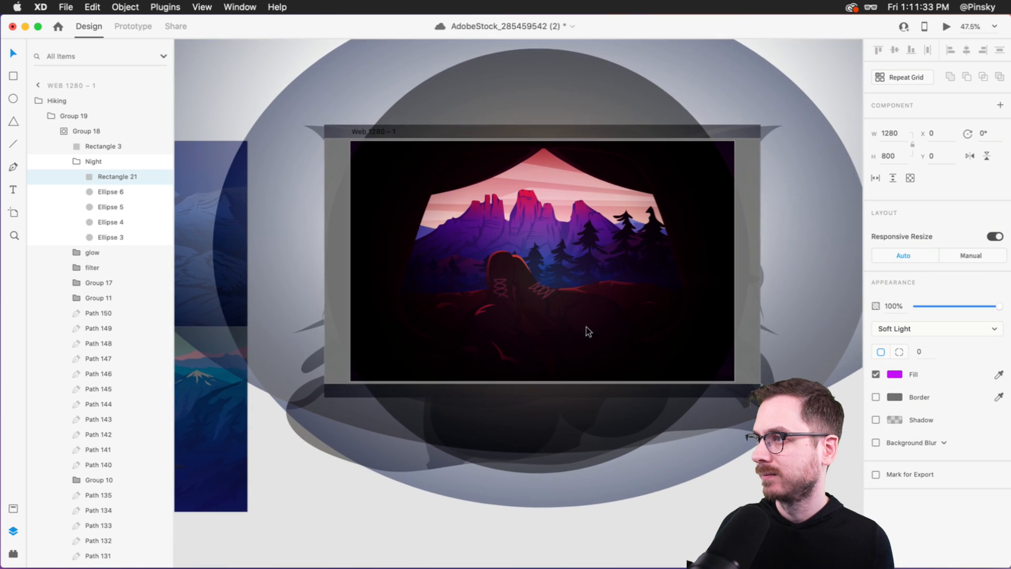
left_click(754, 488)
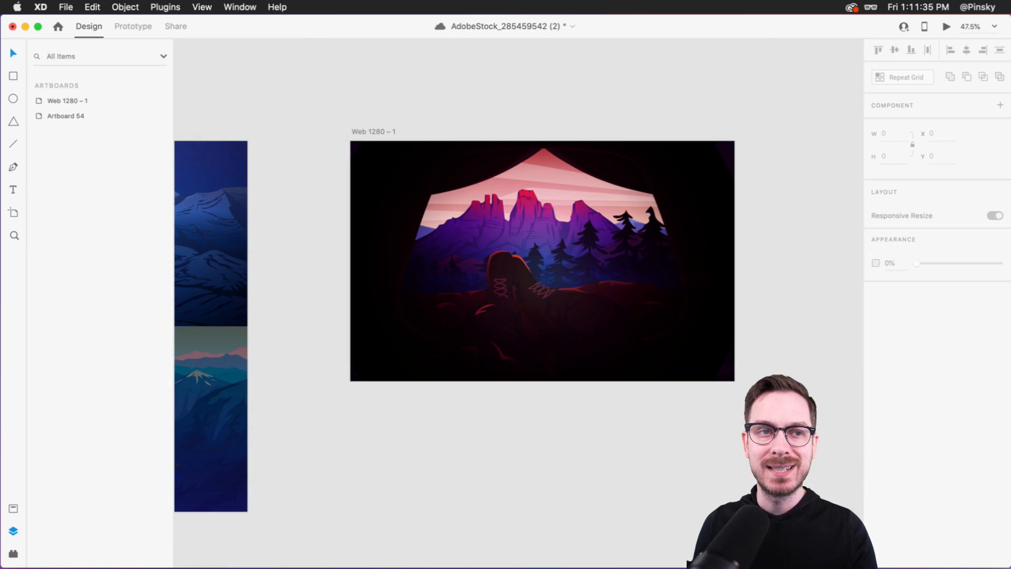
- Duplicate the Web 1280 – 1 artboard
scroll(574, 197, "right", 3)
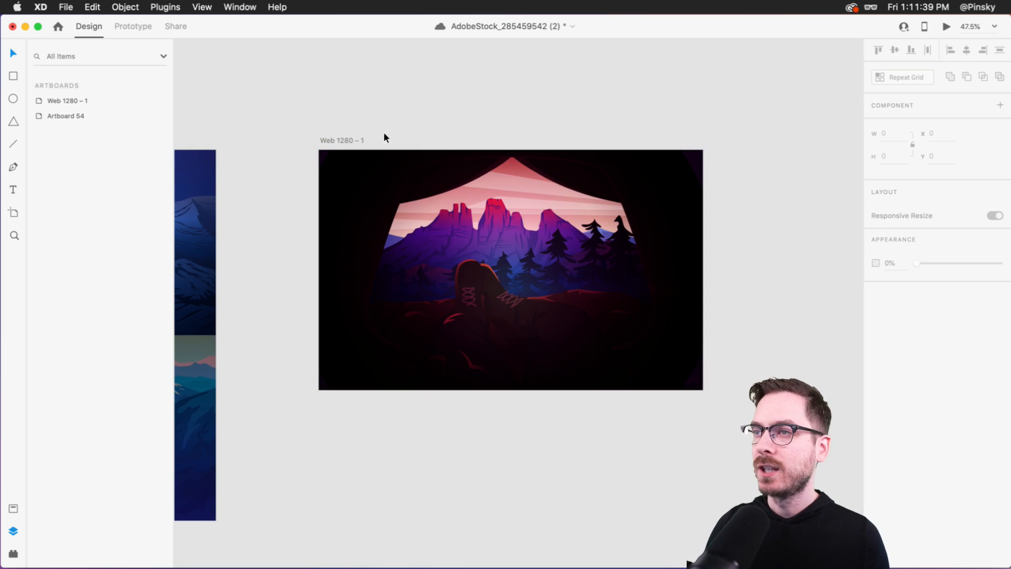
left_click(343, 135)
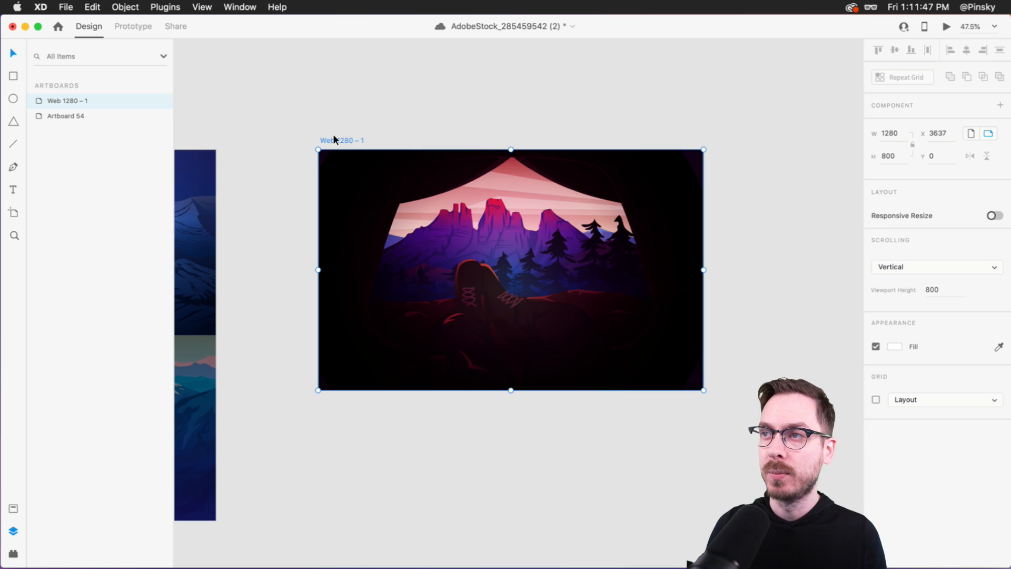
scroll(332, 140, "up", 5)
key("super+3")
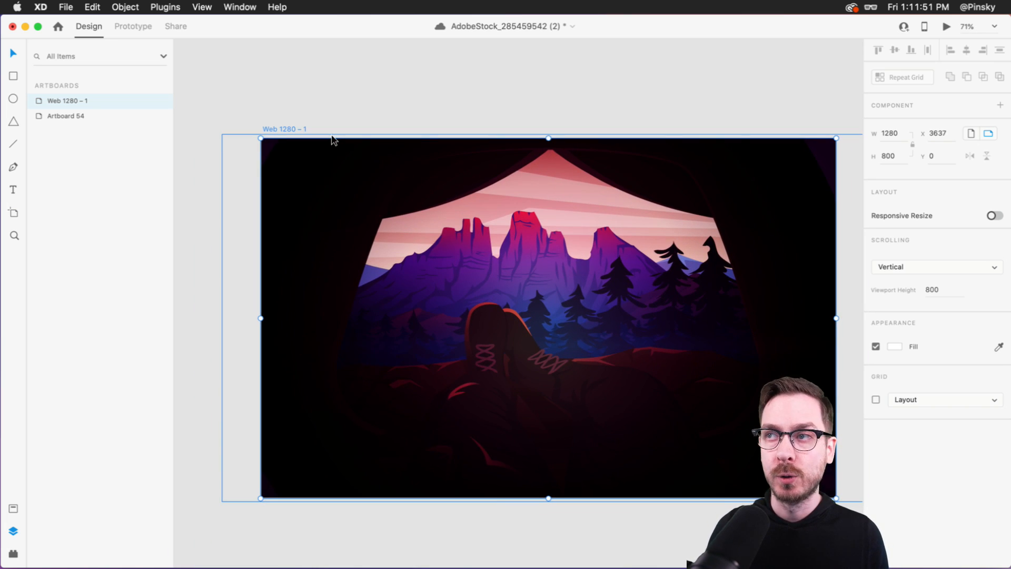
key("super+d")
scroll(550, 250, "right", 5)
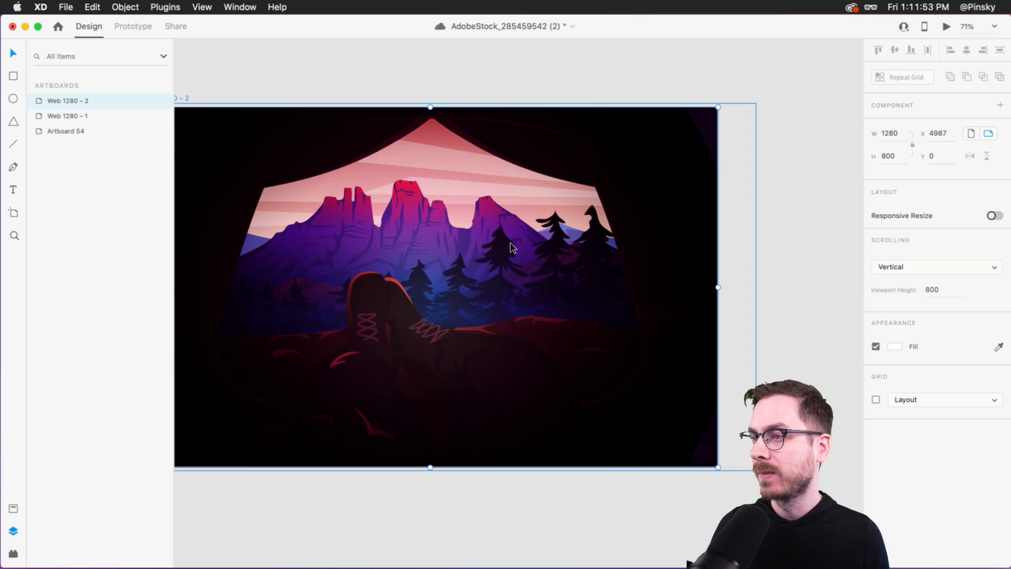
scroll(395, 247, "left", 3)
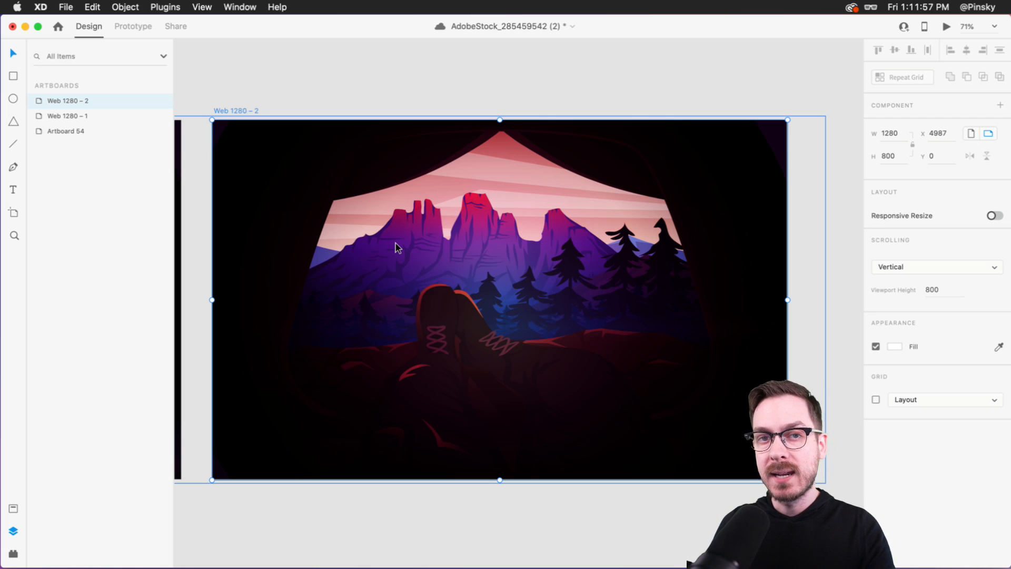
- Set the Night group's opacity to 0% inside the Hiking artwork on the Web 1280 – 2 artboard
left_click(387, 185)
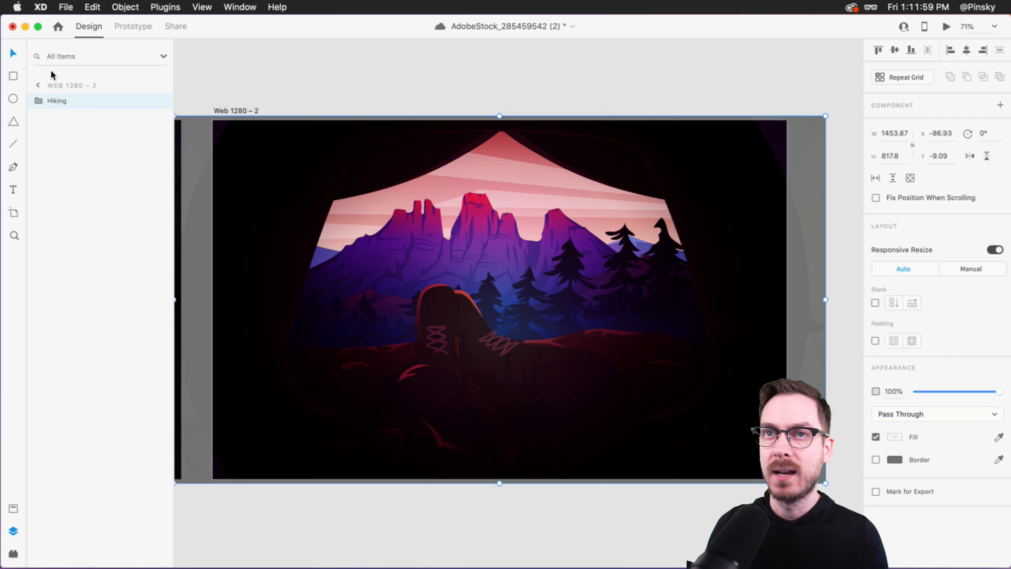
left_click(40, 100)
left_click(50, 116)
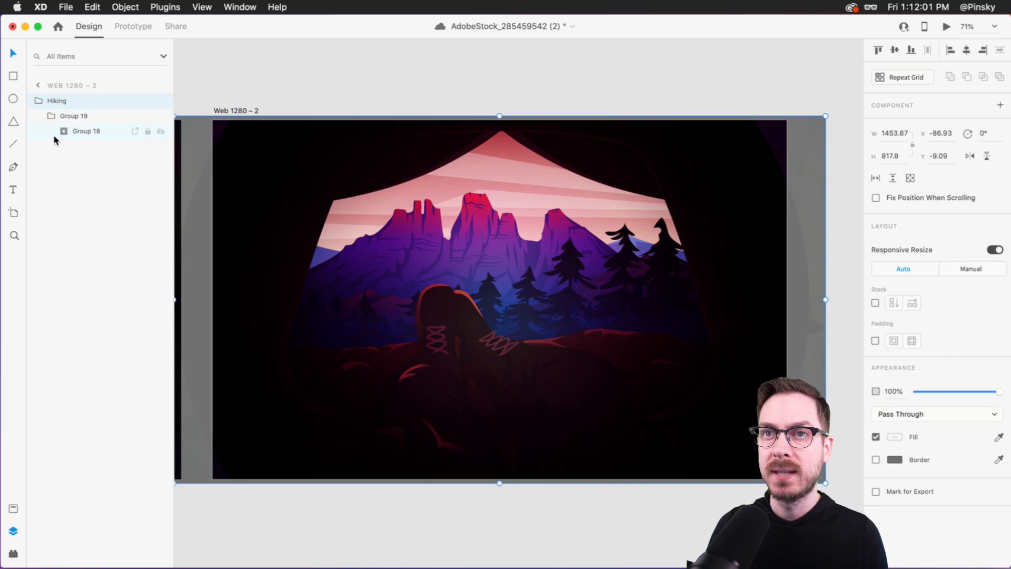
left_click(66, 132)
left_click(106, 161)
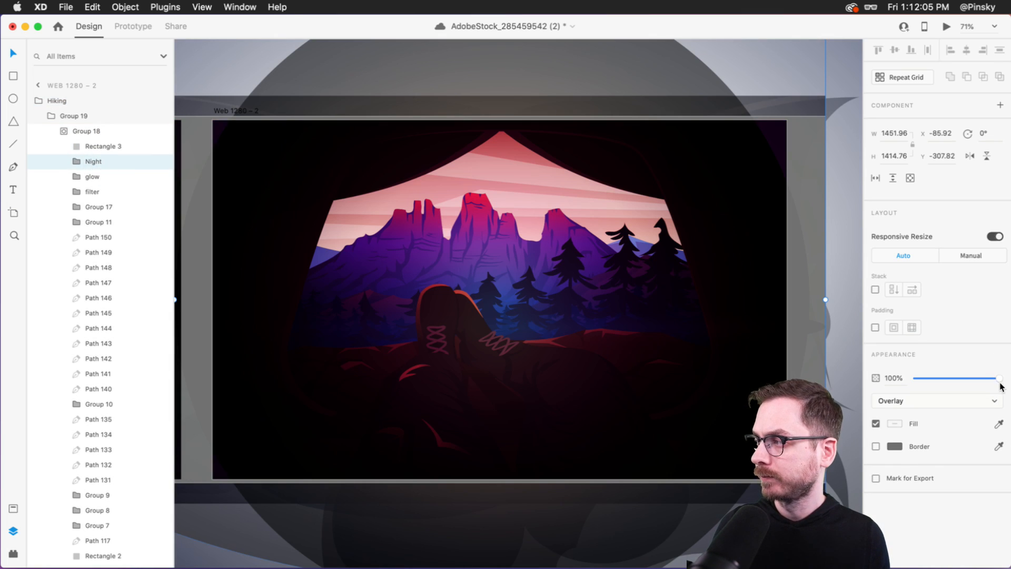
left_click_drag(1000, 378, 864, 378)
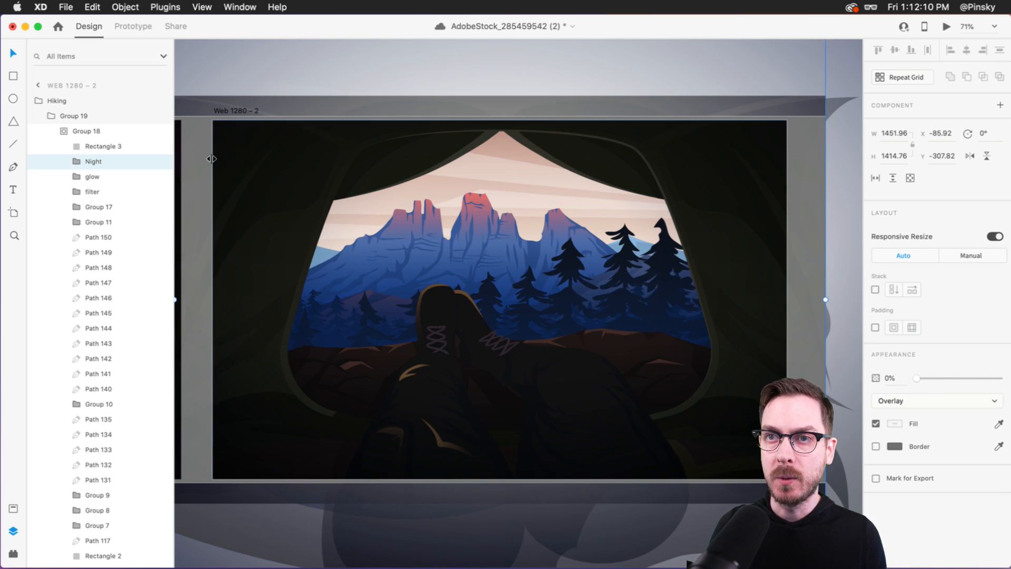
- Set the glow group's opacity to 100% on Web 1280 – 2 and move the glow down towards the trees
left_click(100, 176)
left_click_drag(925, 378, 1000, 378)
left_click_drag(744, 73, 736, 195)
scroll(390, 228, "down", 5)
scroll(390, 228, "left", 5)
left_click(291, 116)
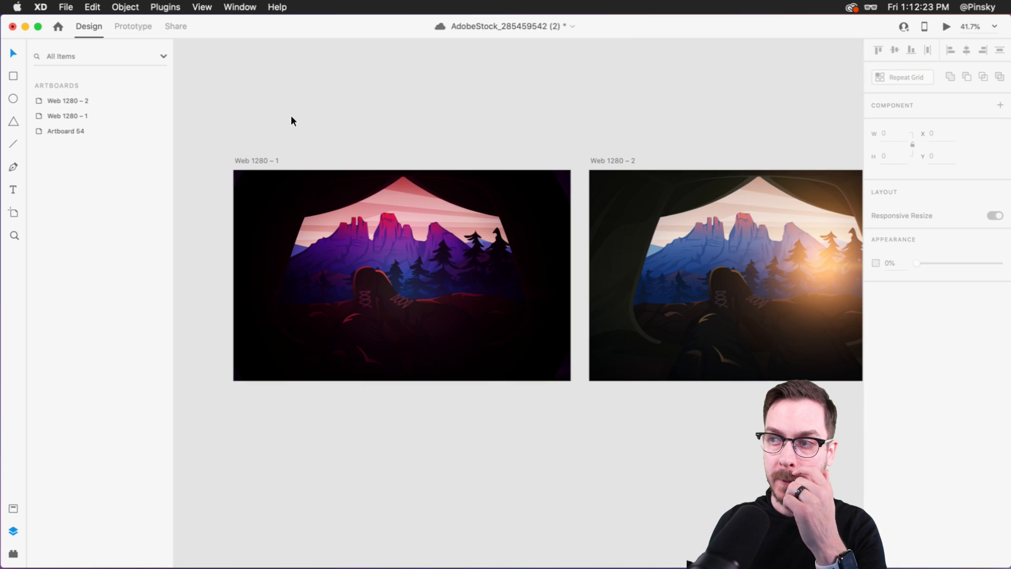
- Link the Web 1280 – 1 artboard to Web 1280 – 2 with a prototype connection
scroll(404, 258, "up", 2)
scroll(403, 258, "up", 3)
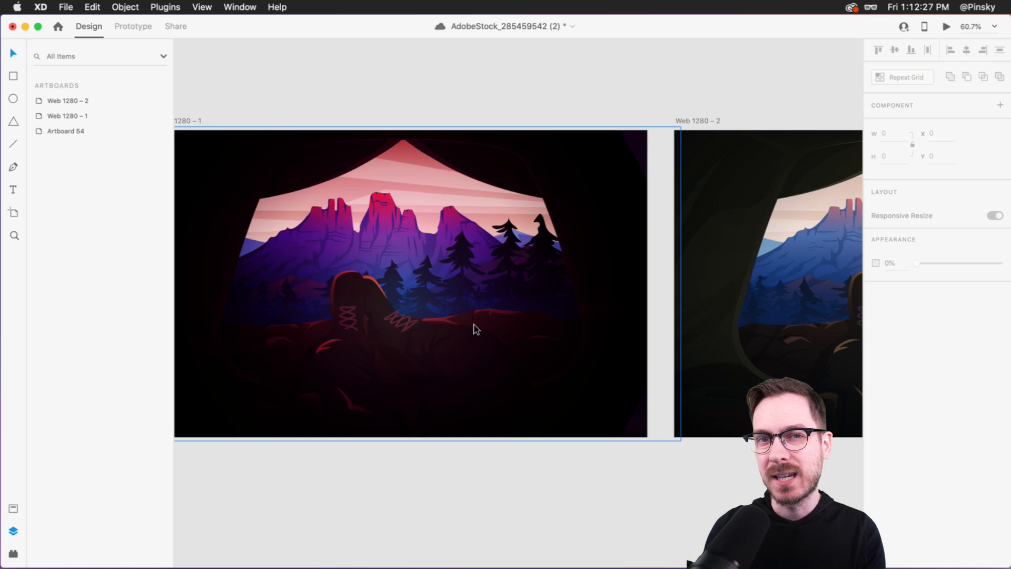
scroll(476, 329, "right", 5)
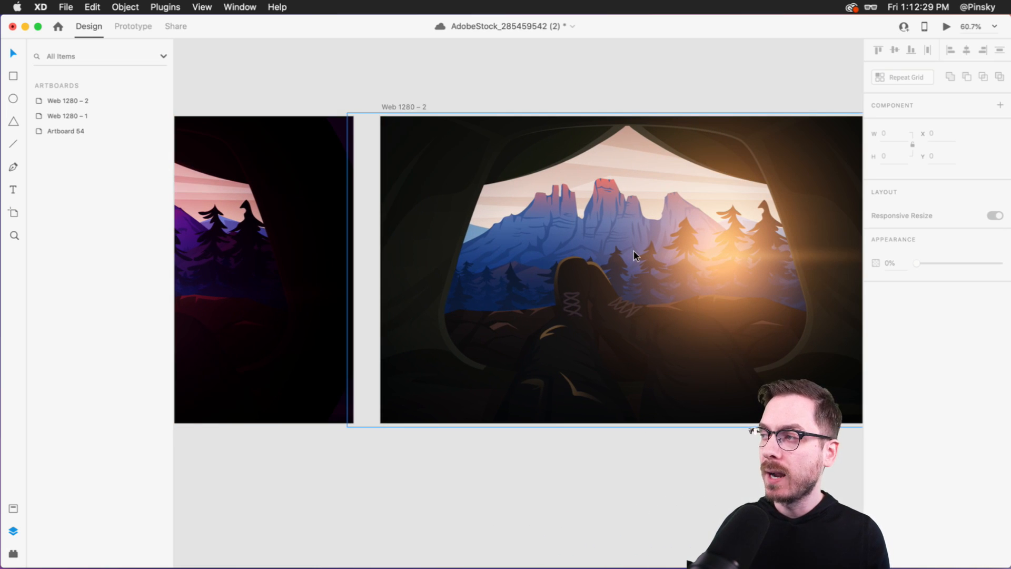
scroll(635, 255, "right", 2)
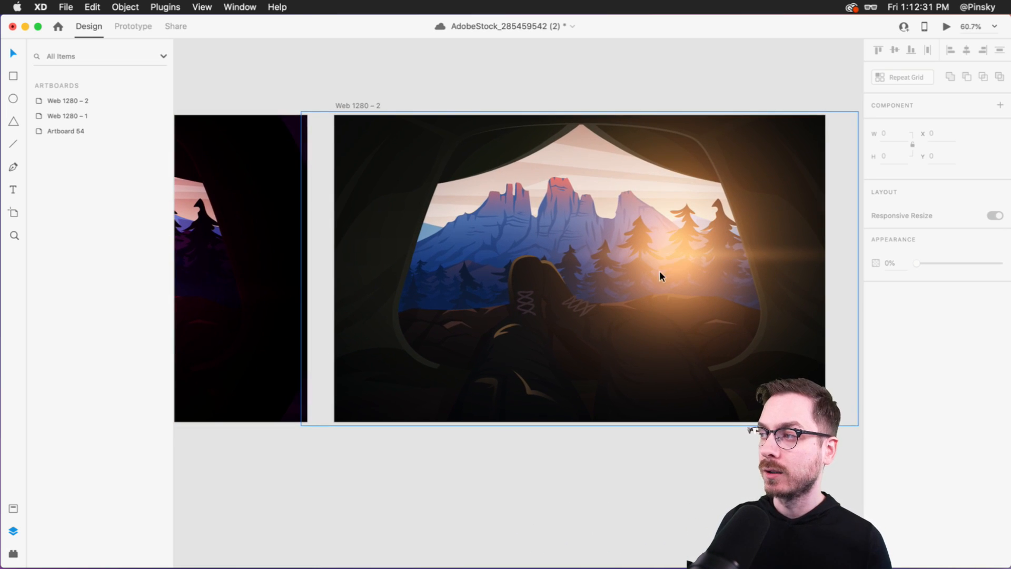
scroll(665, 267, "left", 8)
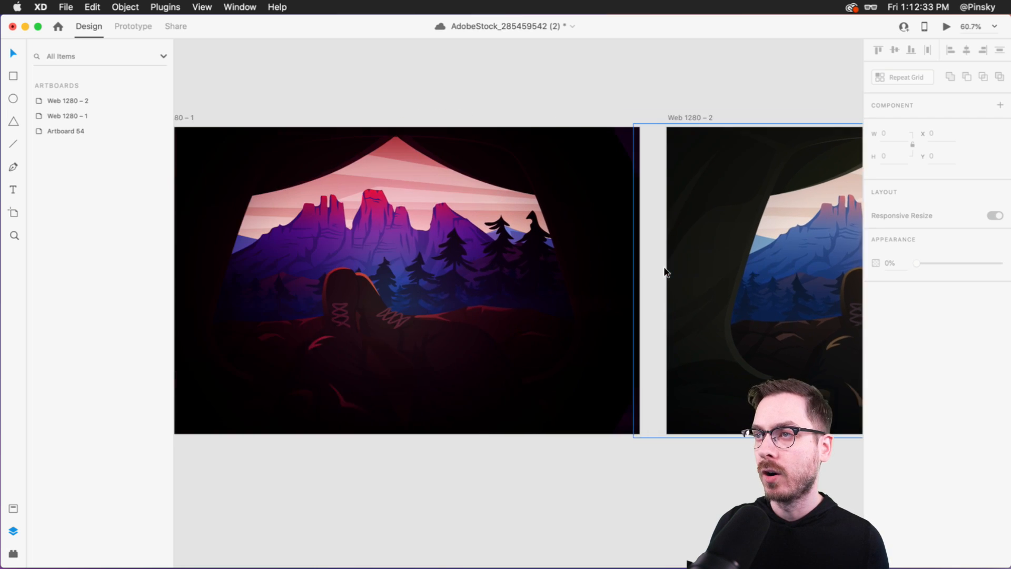
scroll(665, 267, "right", 1)
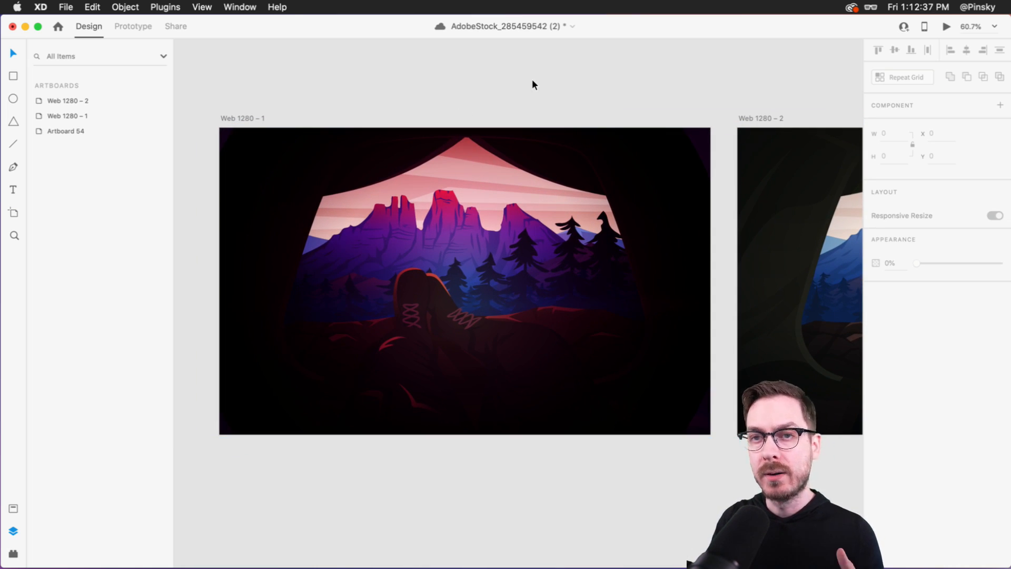
left_click(121, 27)
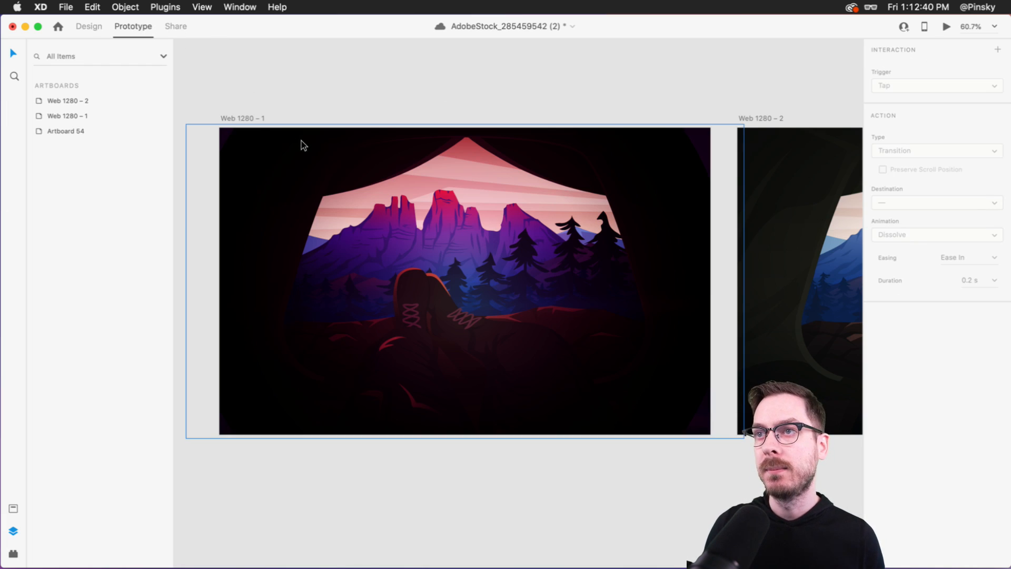
left_click(248, 117)
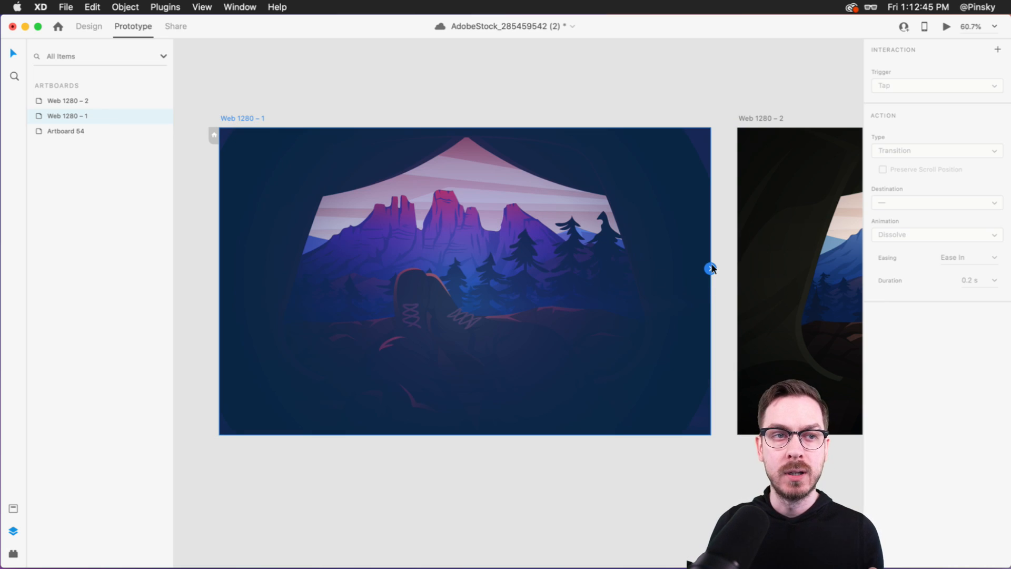
left_click_drag(711, 269, 699, 213)
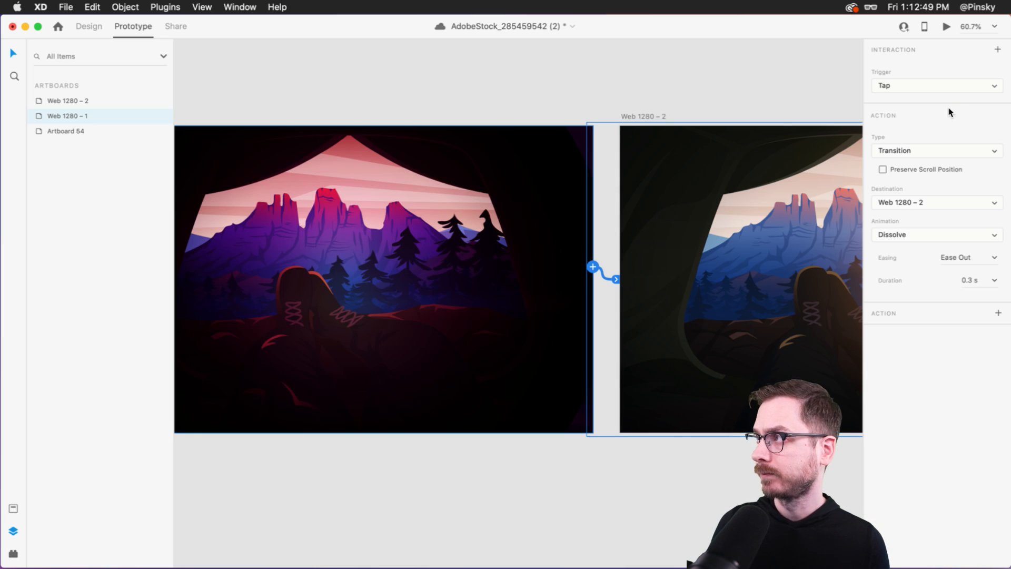
- Change the connection's trigger to Time with a 0.6 s delay
left_click(946, 85)
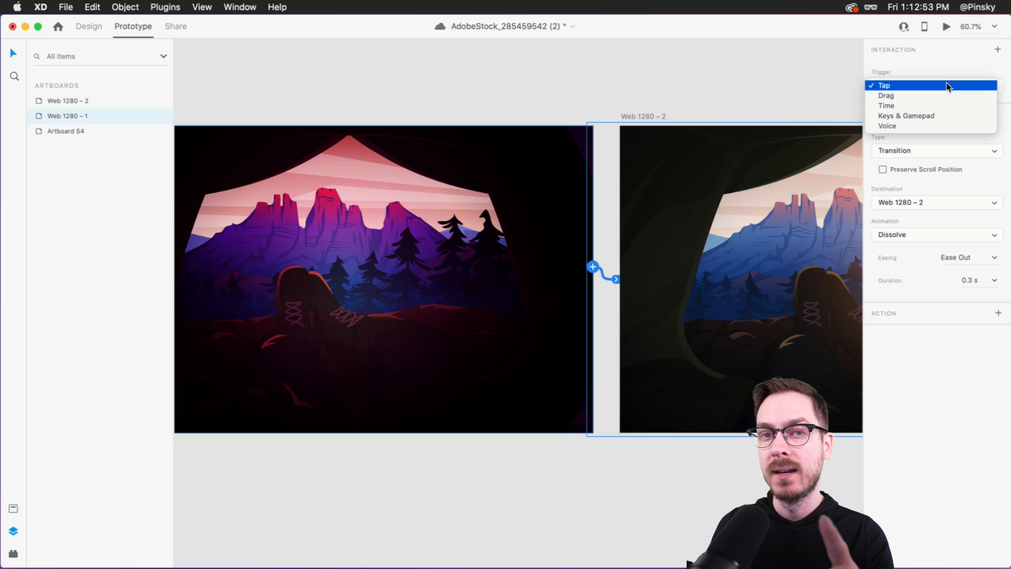
left_click(917, 105)
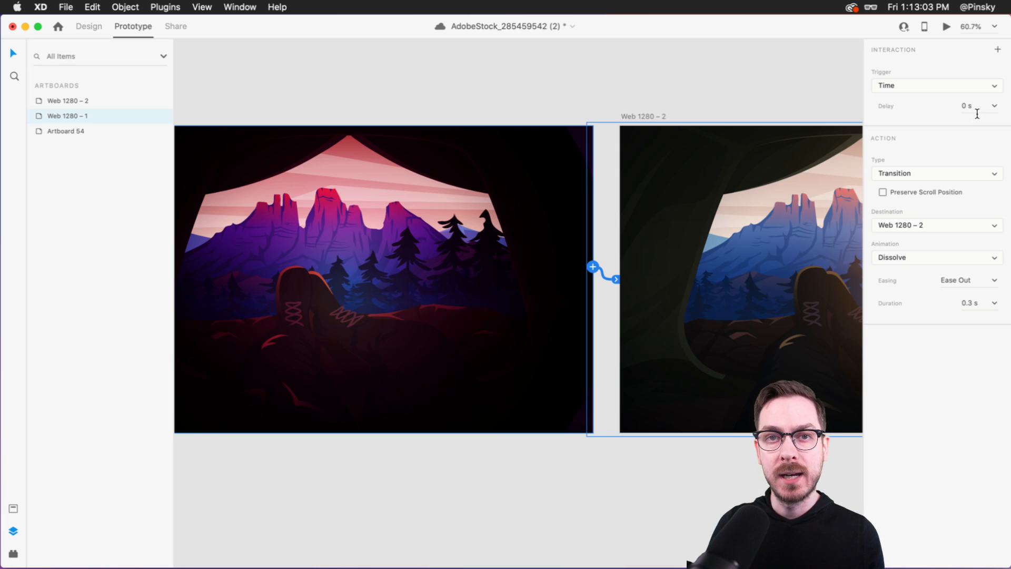
left_click(971, 107)
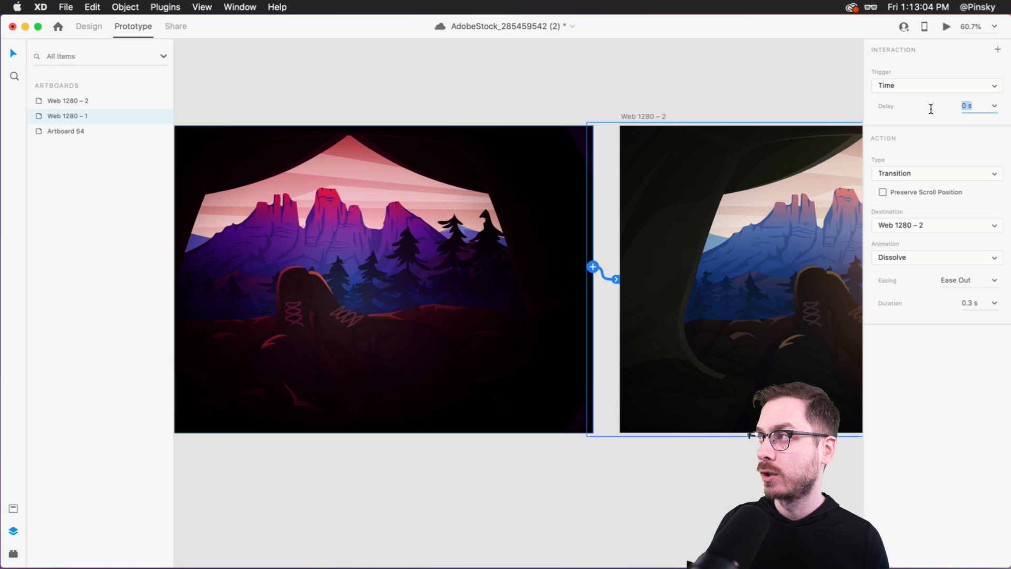
left_click(994, 106)
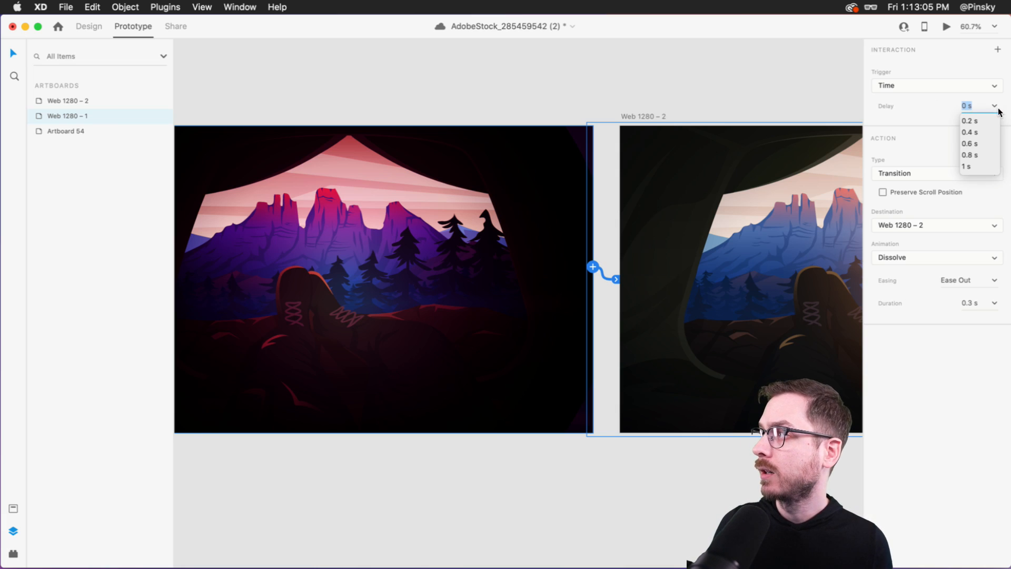
left_click(971, 145)
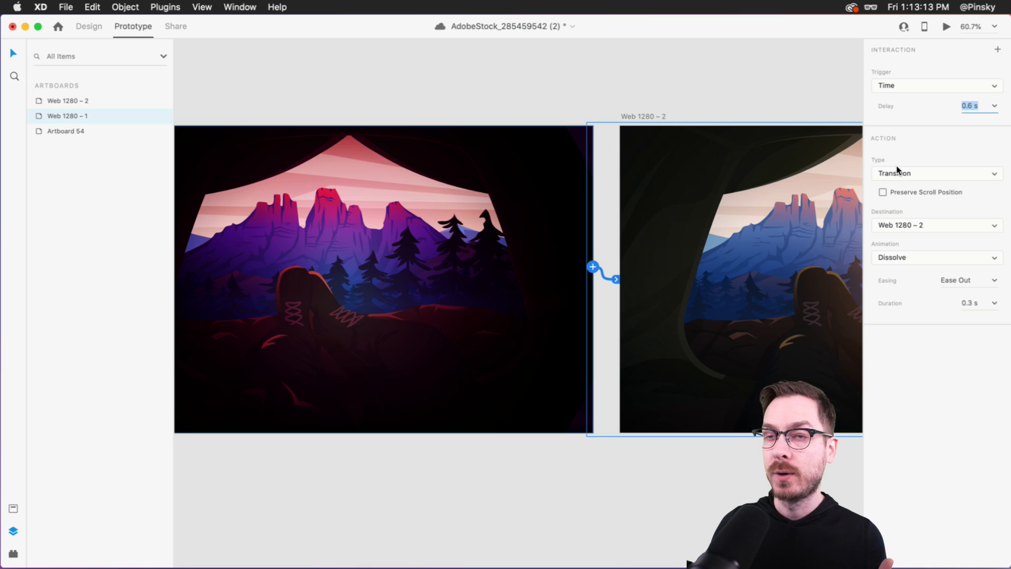
- Set the connection's action to Auto-Animate with Ease In-Out easing and a 5 s duration
left_click(925, 176)
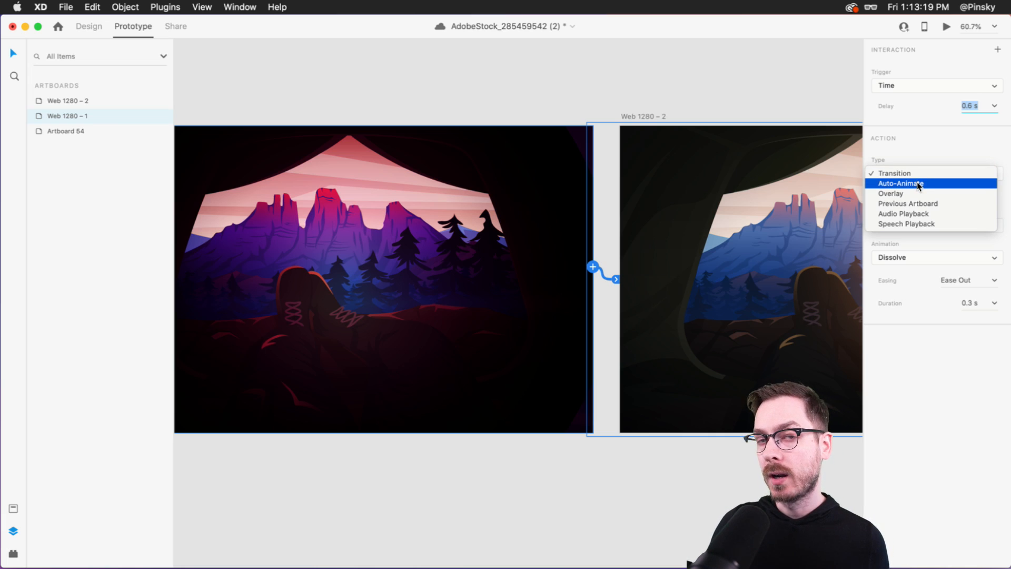
left_click(919, 185)
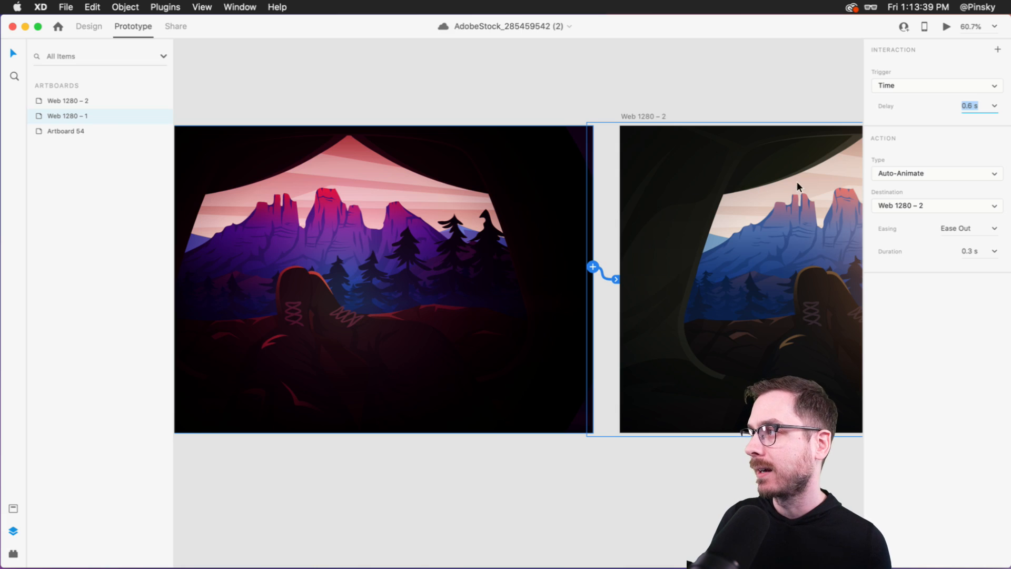
left_click(994, 229)
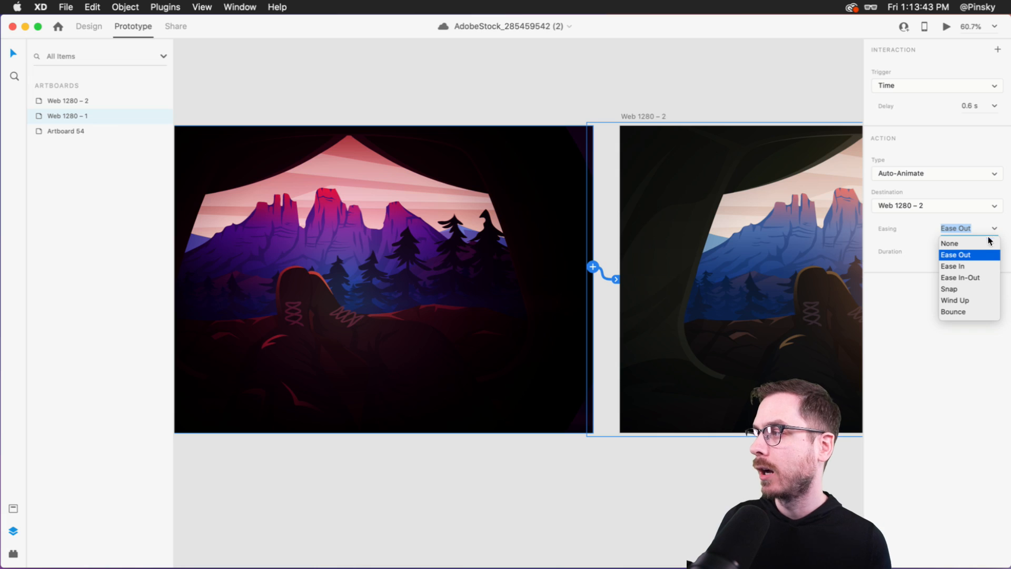
left_click(973, 277)
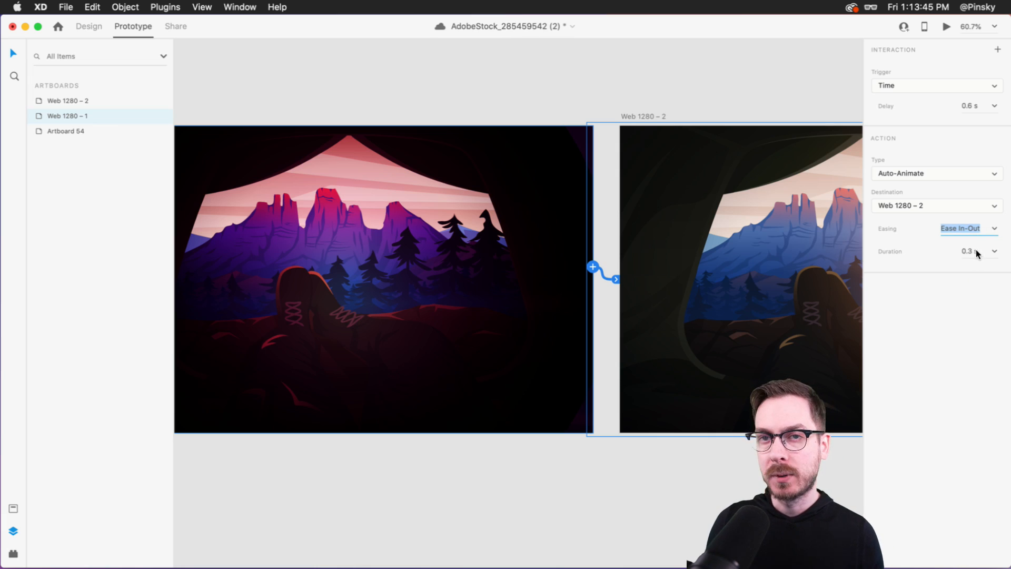
left_click(975, 250)
type("5")
key("Return")
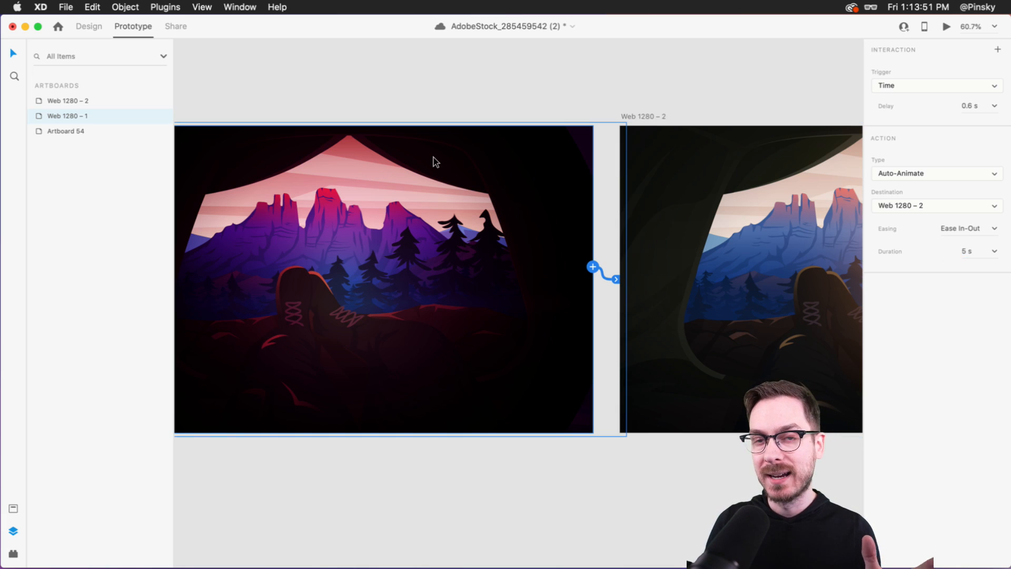
- Preview the timed transition from Web 1280 – 1 to Web 1280 – 2, and return to the prototype view
scroll(433, 157, "left", 3)
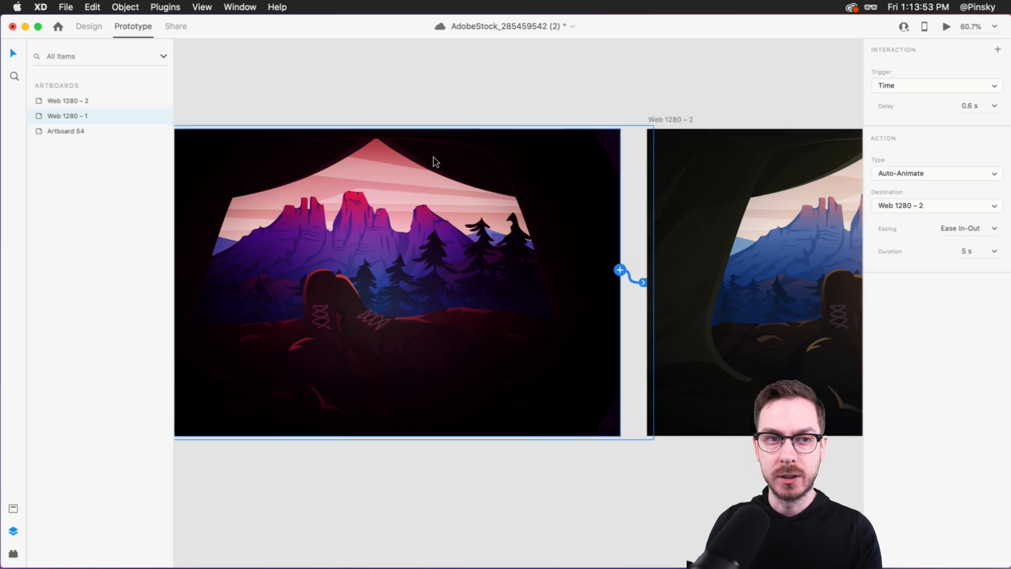
scroll(433, 155, "left", 2)
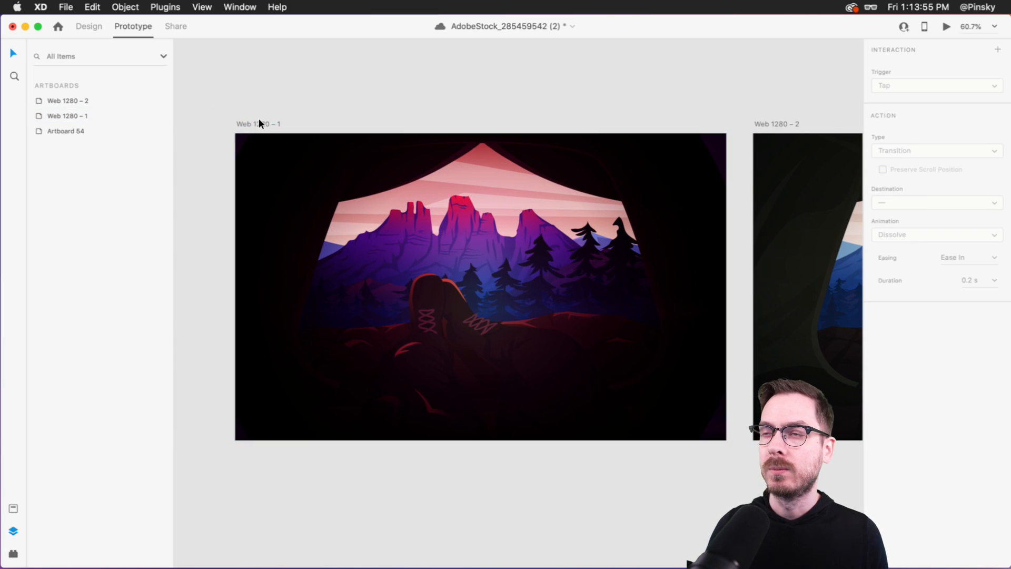
left_click(945, 29)
left_click_drag(805, 23, 663, 21)
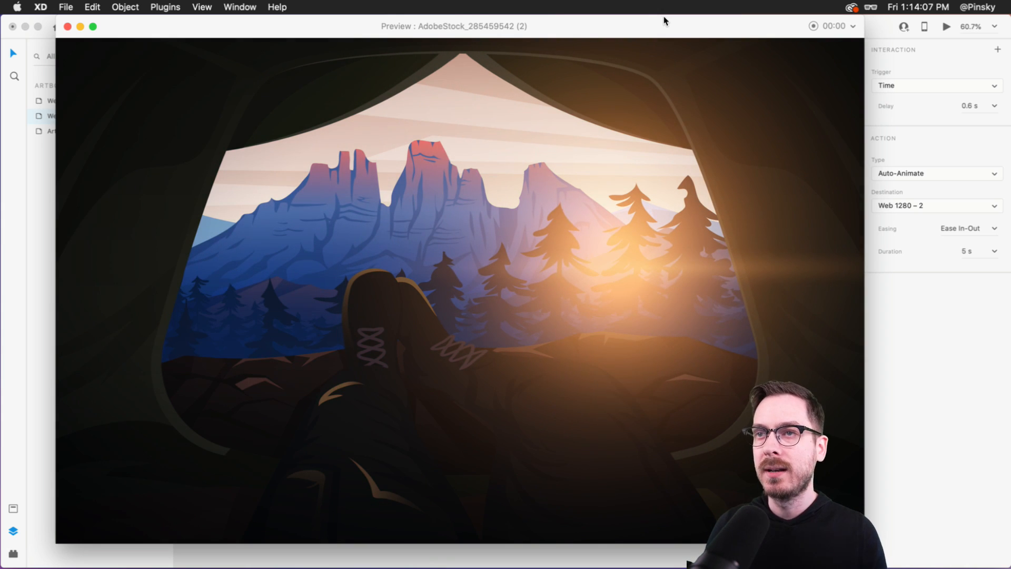
key("super+w")
left_click(85, 27)
left_click(130, 27)
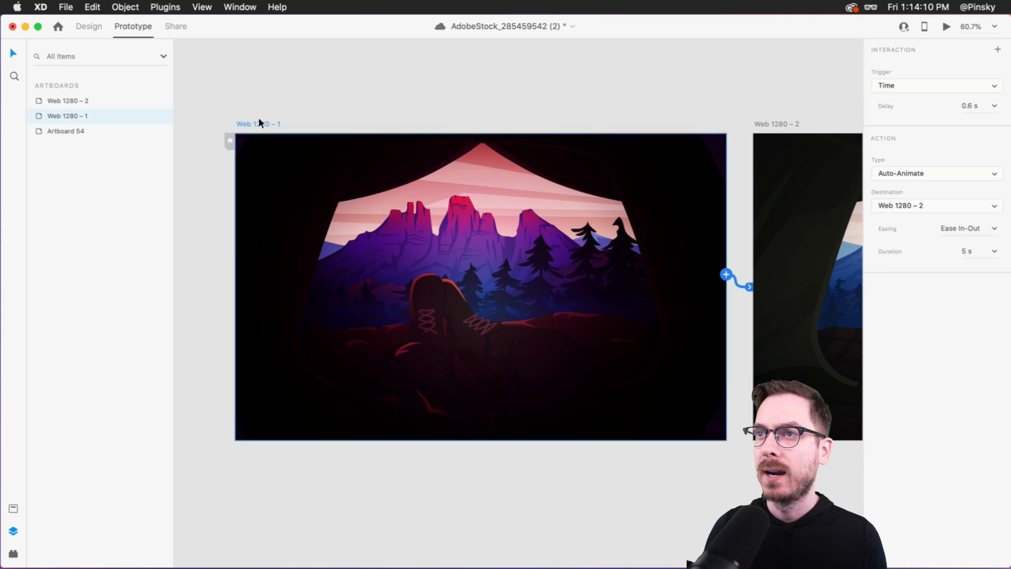
- Set the transition's delay to 0.2 s and its duration to 3 s, and preview it
left_click(995, 105)
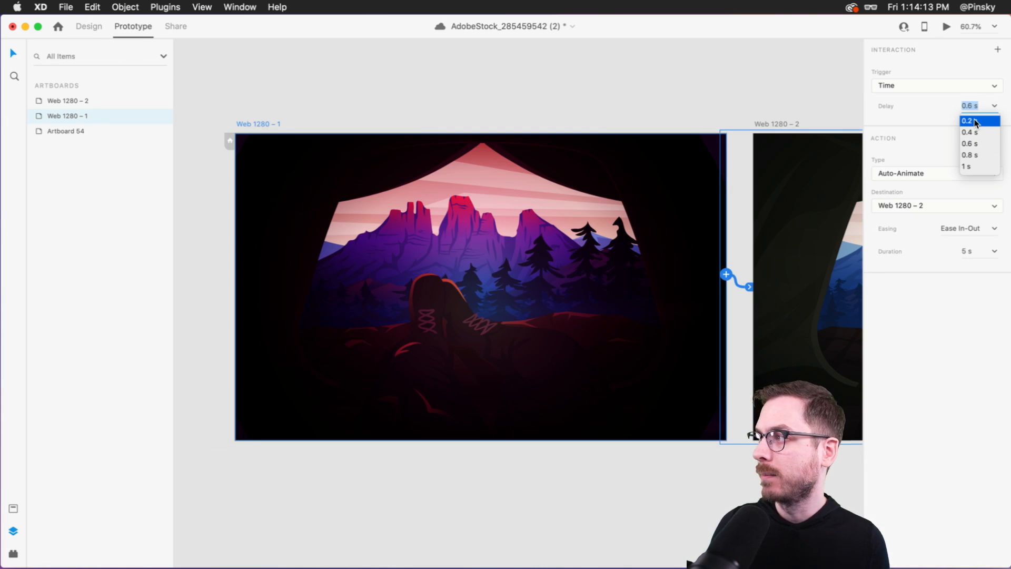
left_click(977, 121)
left_click(969, 252)
type("3")
key("Return")
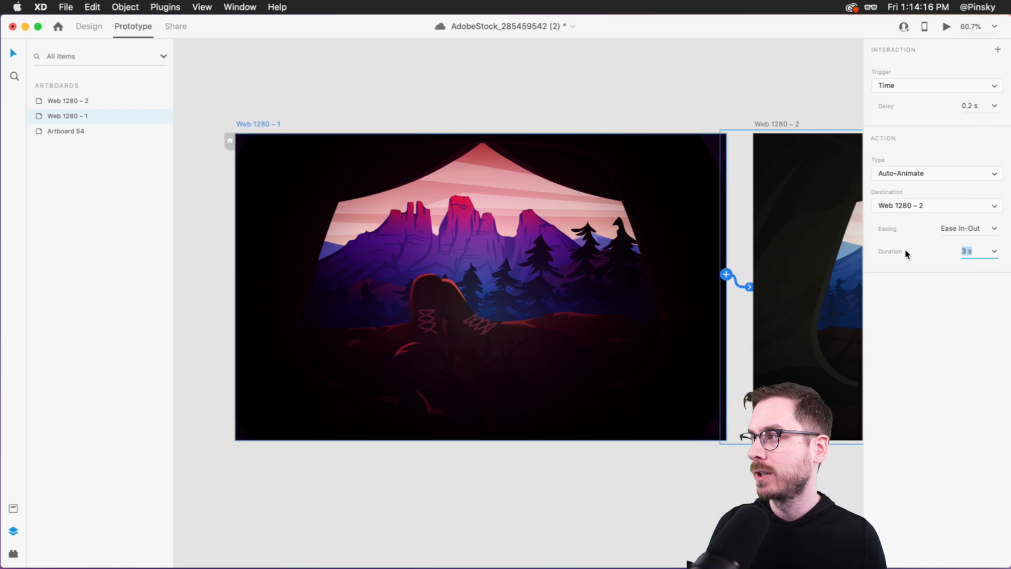
left_click(948, 26)
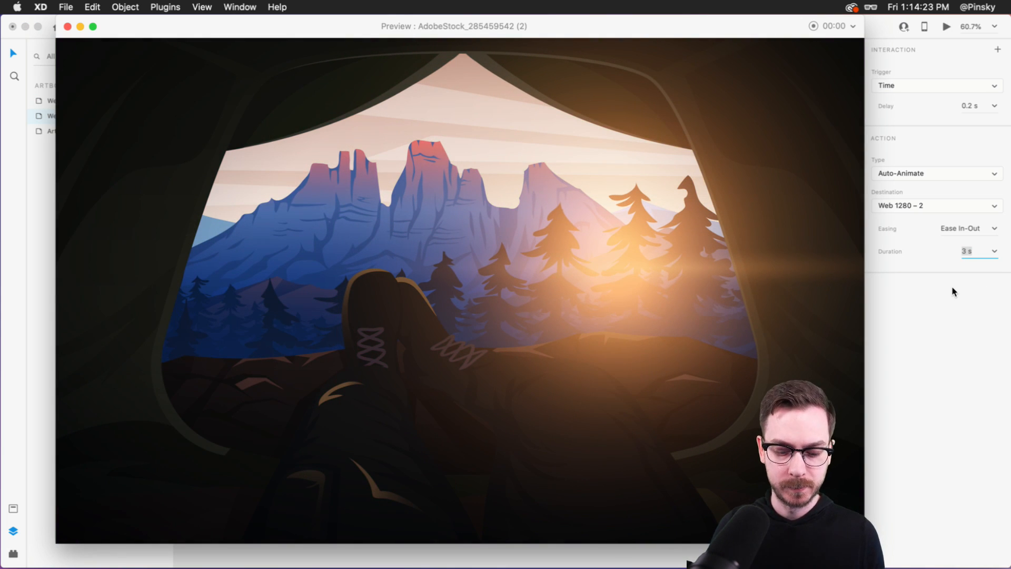
- Set the transition's duration to 5 s and save the document
left_click(977, 258)
type("5")
key("Return")
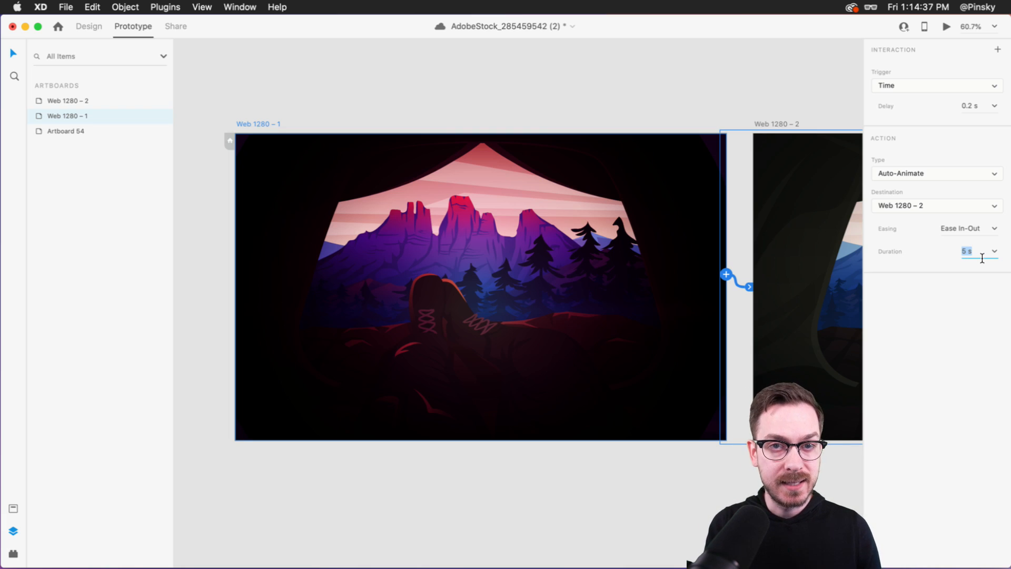
key("super+s")
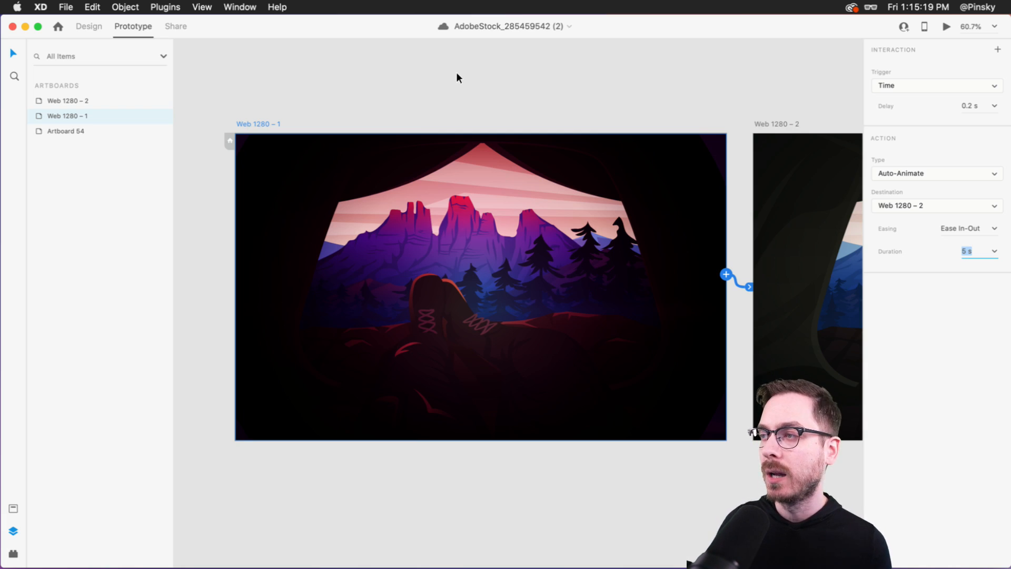
- Play the saved prototype from Web 1280 – 1 and close the preview
scroll(456, 71, "right", 3)
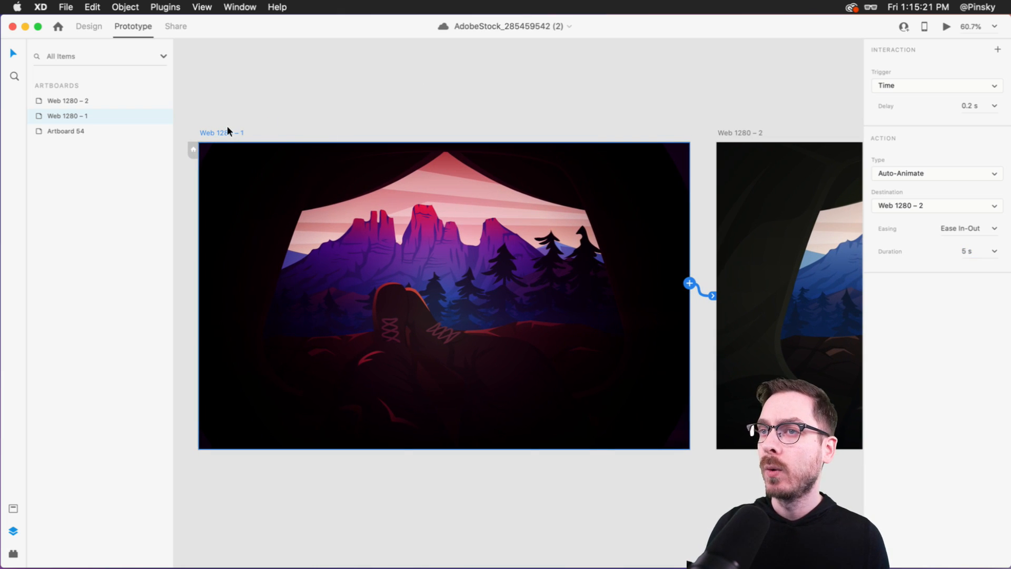
left_click(946, 26)
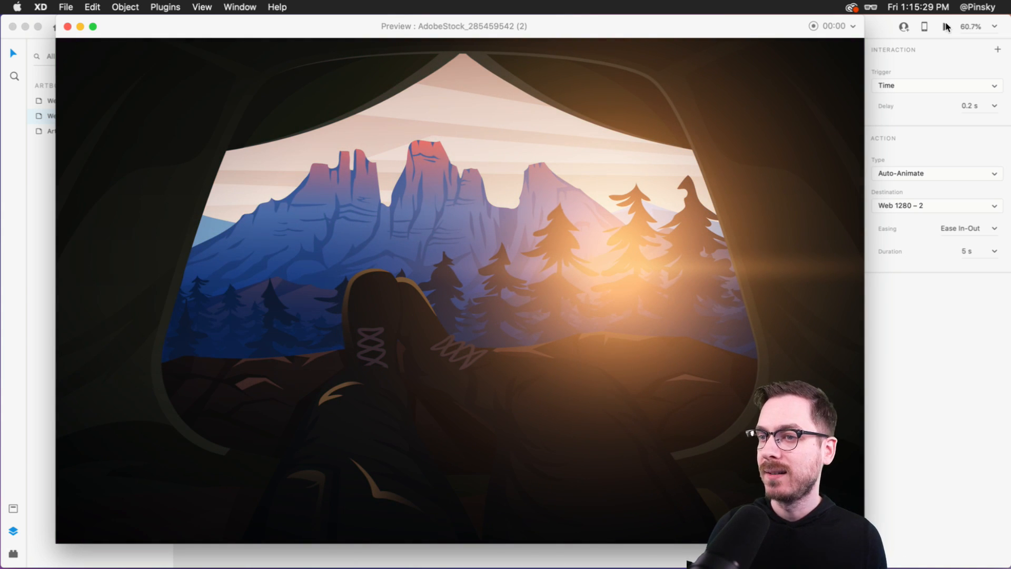
key("super+w")
- Draw a 1280 × 800 rectangle over the Web 1280 – 2 artboard, above Ellipse 6 in the glow group
left_click(846, 187)
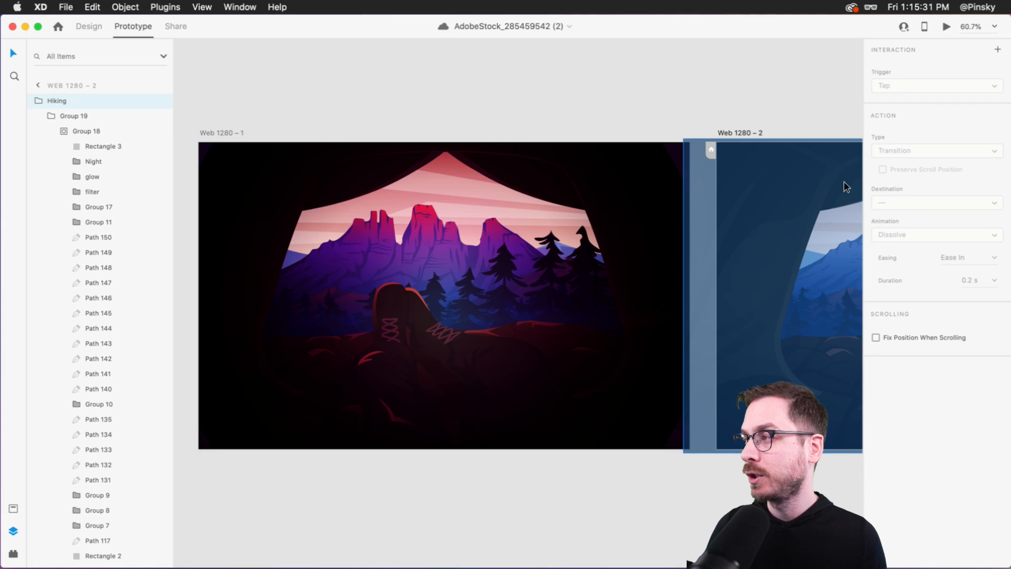
left_click(89, 26)
scroll(646, 274, "right", 15)
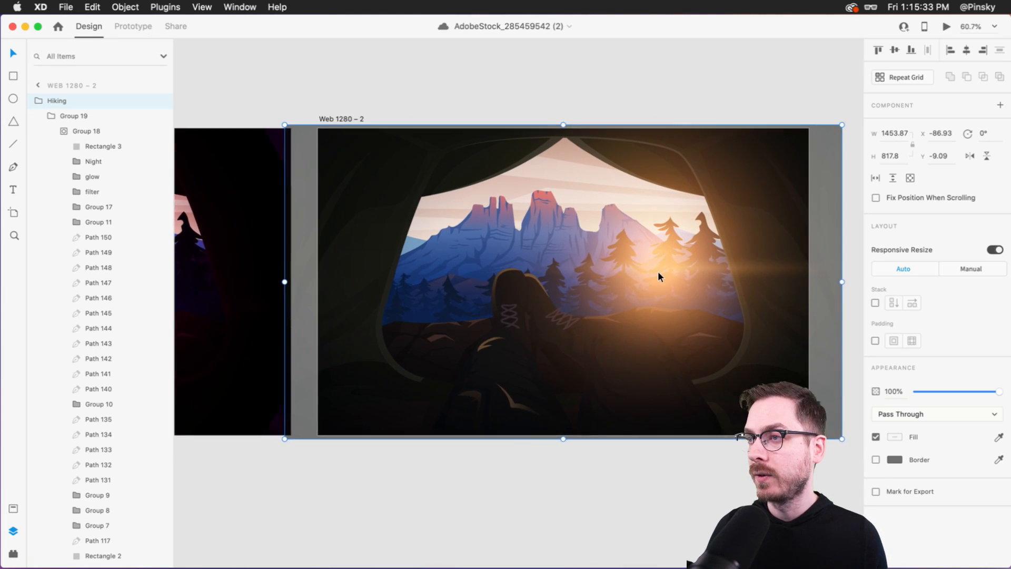
left_click(76, 177)
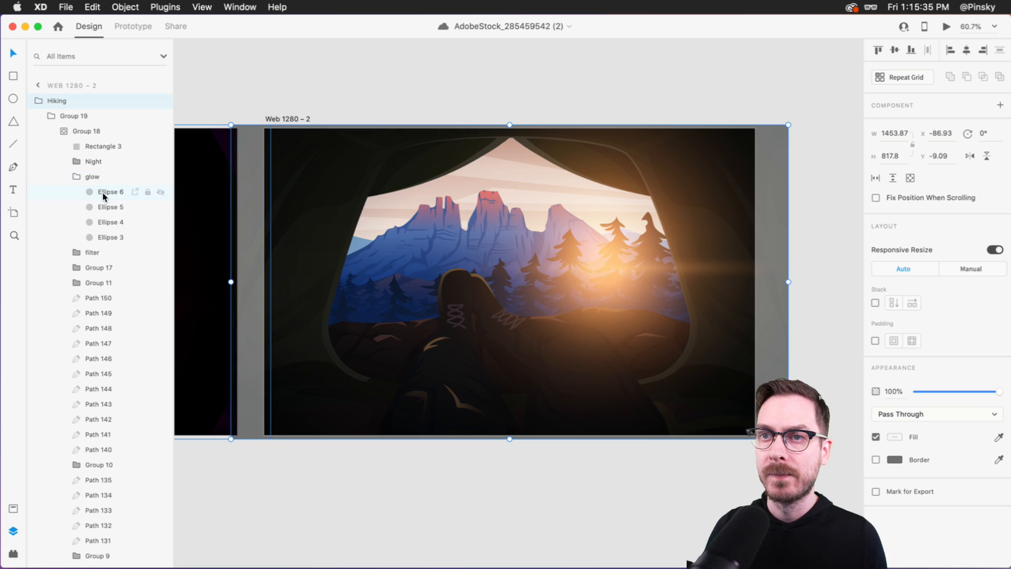
left_click(111, 194)
scroll(337, 185, "left", 1)
key("r")
left_click_drag(275, 134, 765, 441)
- Try the Overlay and Soft Light blend modes on the new rectangle in the glow group
left_click(925, 329)
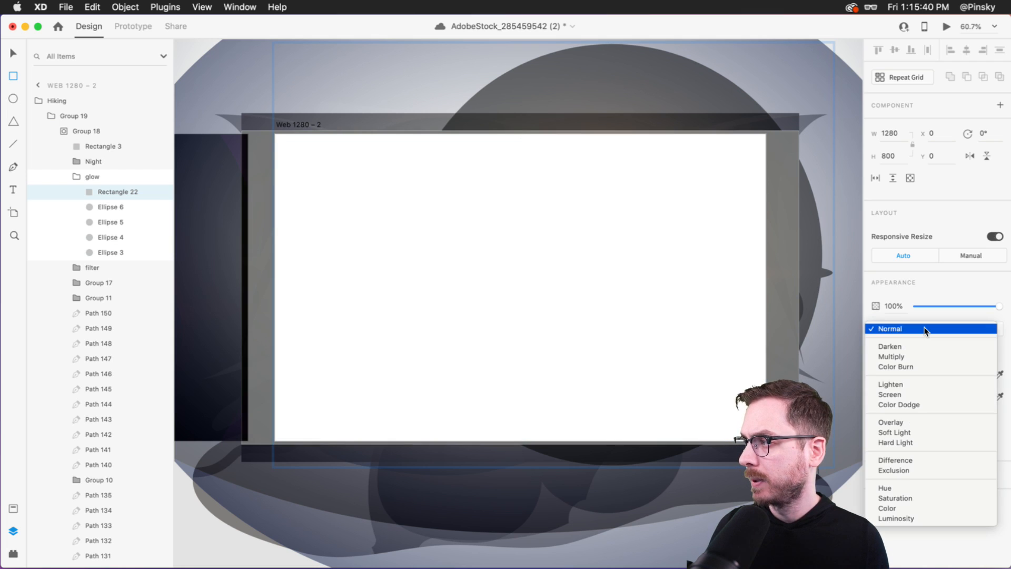
left_click(899, 421)
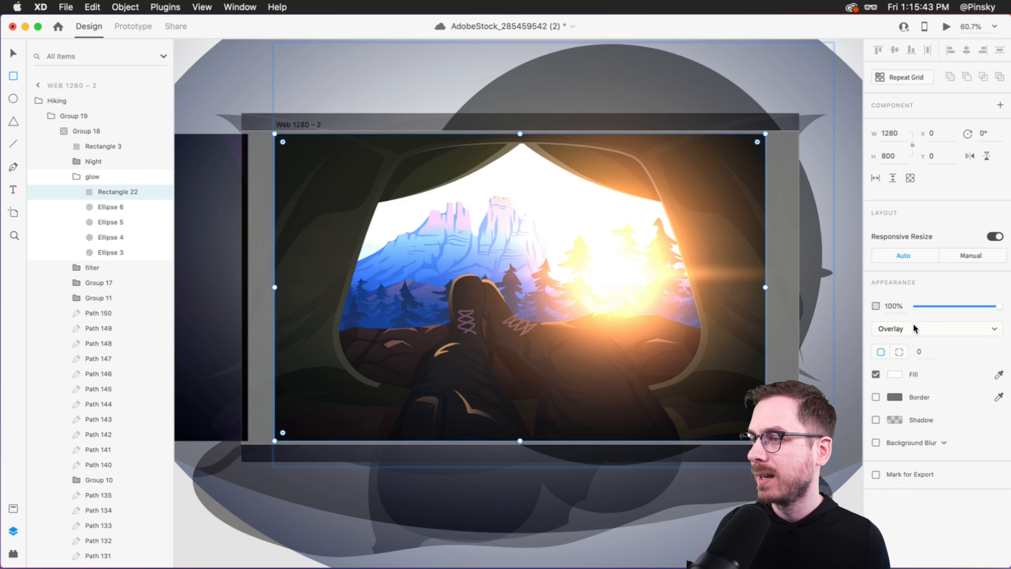
left_click(913, 329)
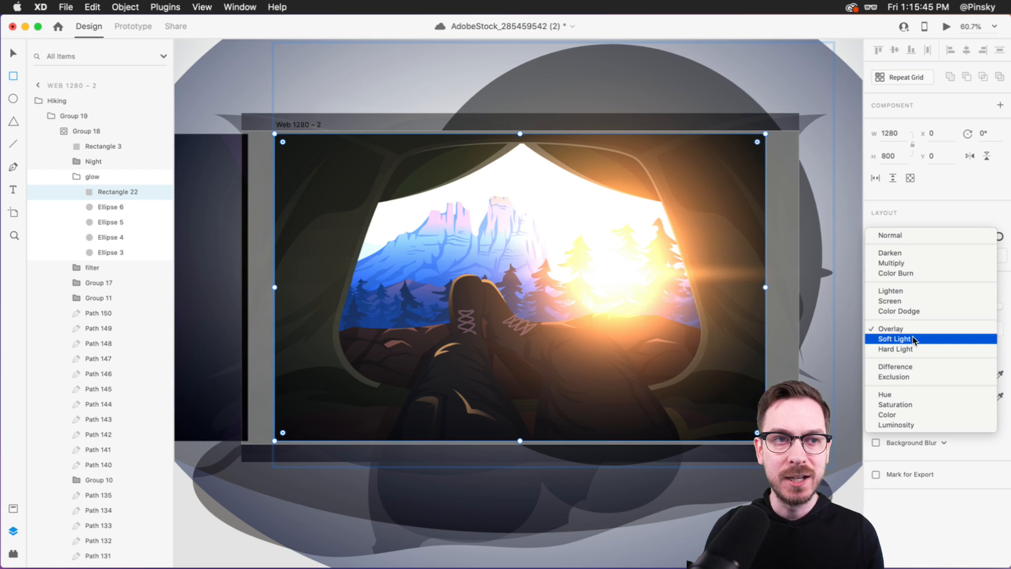
left_click(913, 339)
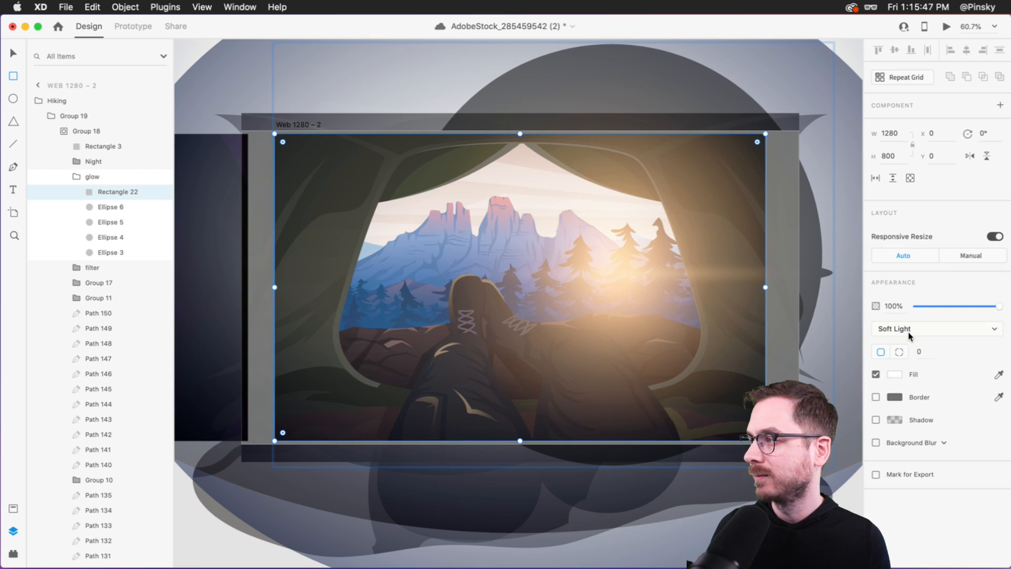
- Fill the artboard-sized rectangle with a light yellow-orange and keep its opacity at 100%
left_click(896, 374)
left_click_drag(853, 351, 852, 393)
left_click_drag(810, 352, 797, 292)
left_click_drag(853, 391, 853, 400)
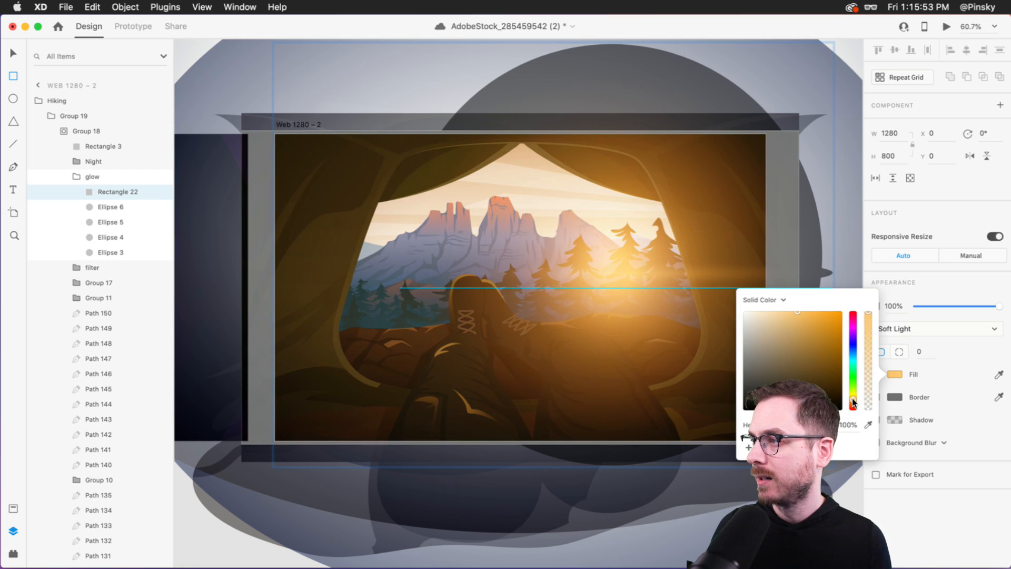
left_click(921, 279)
mouse_move(998, 306)
left_mouse_down()
mouse_move(900, 298)
mouse_move(1007, 298)
left_mouse_up()
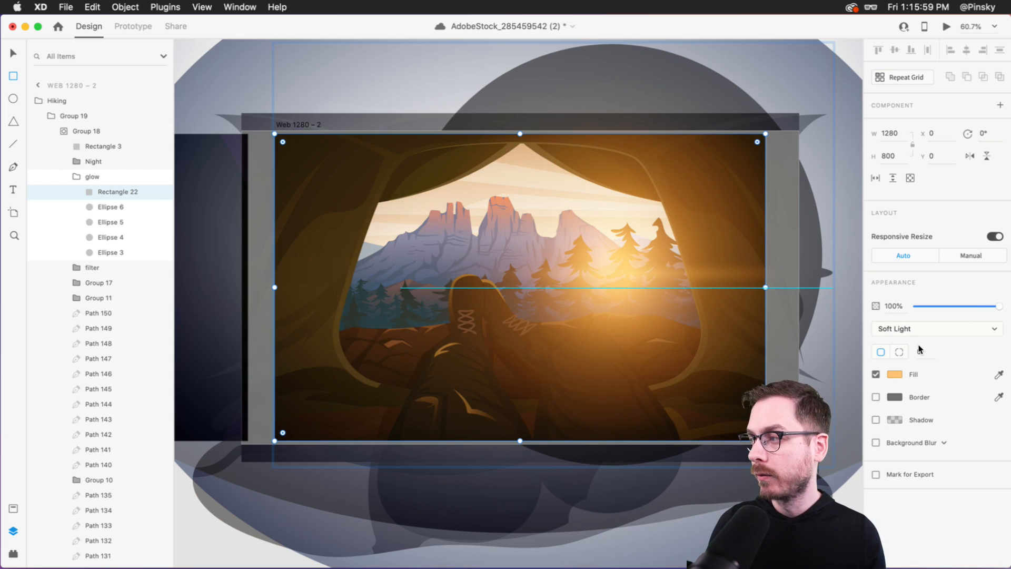
- Shift the rectangle's fill toward a redder orange and set its blend mode to Overlay
left_click(895, 374)
left_click_drag(854, 399, 855, 402)
left_click(926, 328)
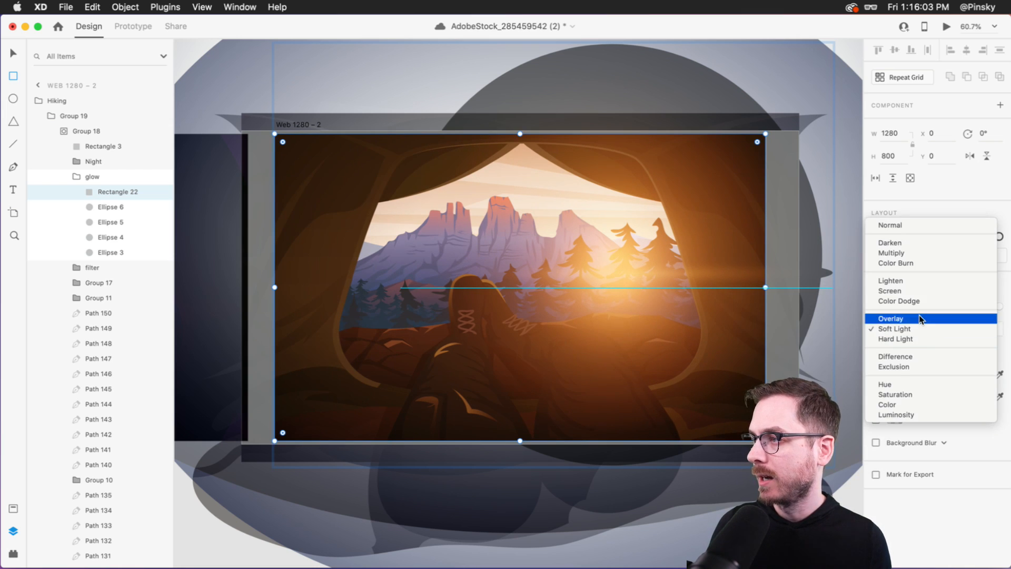
left_click(918, 314)
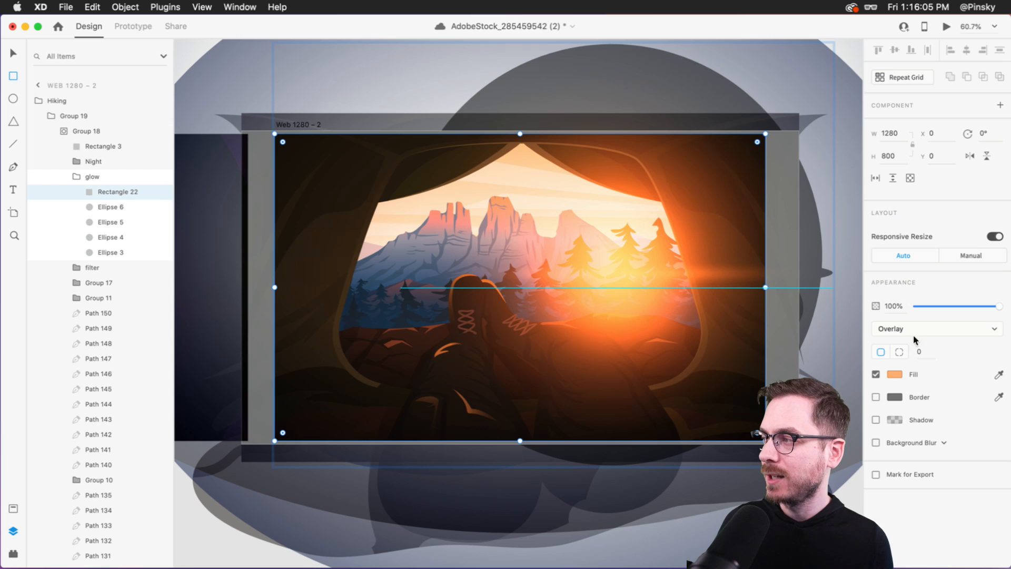
key("v")
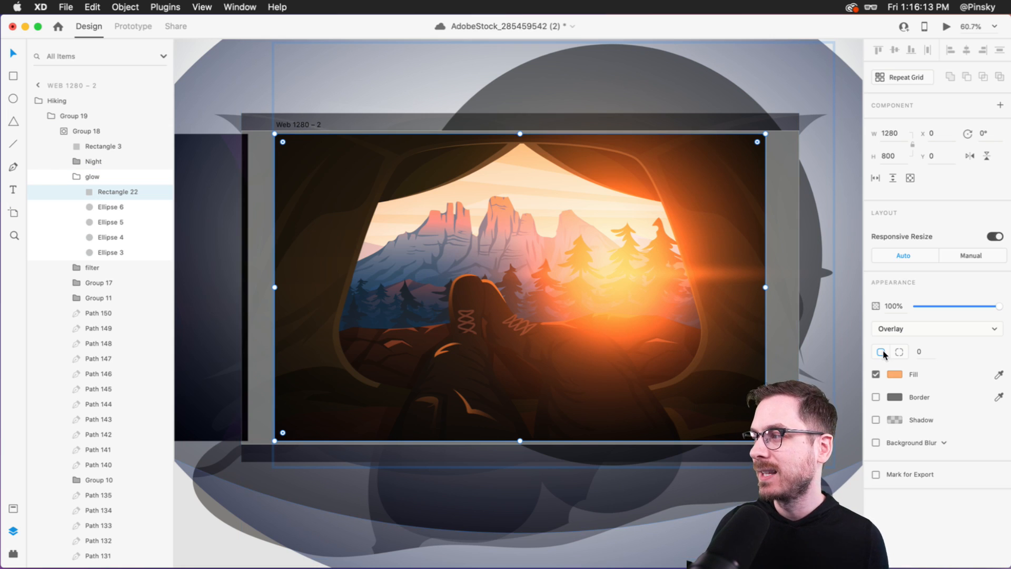
- Fine-tune the overlay rectangle's fill to a slightly more golden orange, leaving its opacity at 100%
left_click(897, 375)
left_click_drag(854, 323, 854, 403)
mouse_move(1001, 306)
left_mouse_down()
mouse_move(957, 306)
mouse_move(1008, 307)
left_mouse_up()
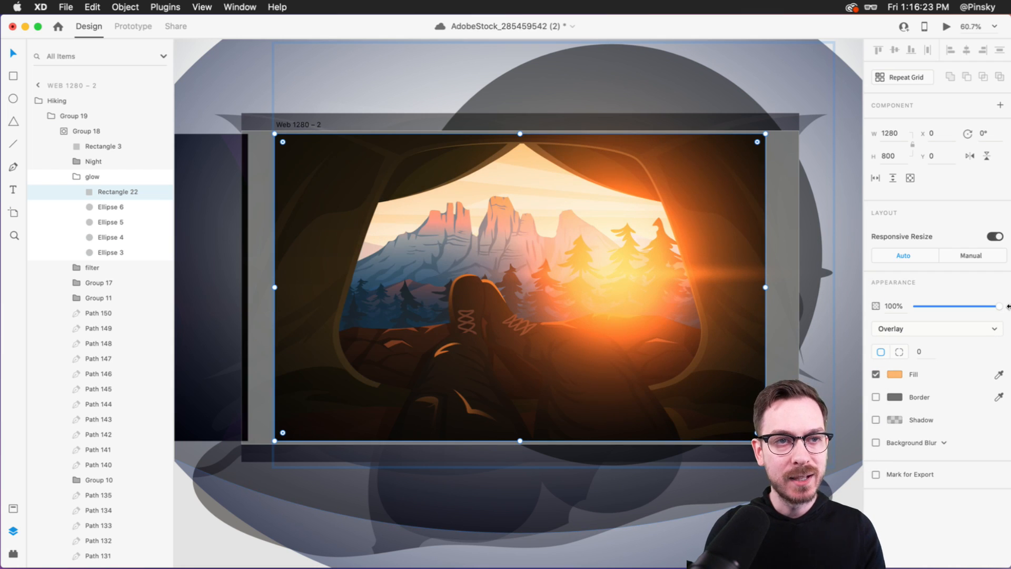
- Rename the overlay rectangle as Glow Blend and save the document
double_click(104, 192)
type("Gl")
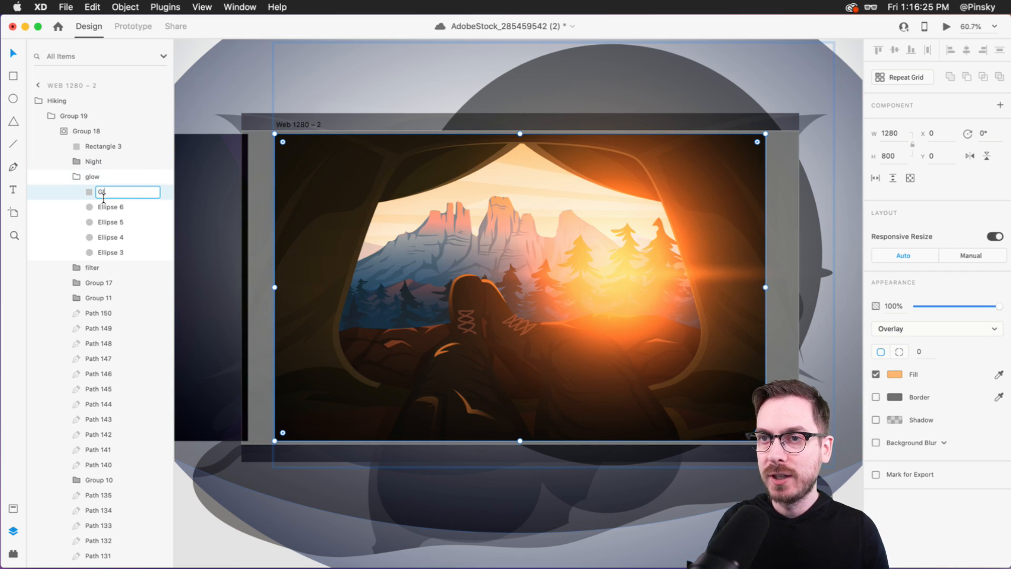
type("ow Blend")
key("Return")
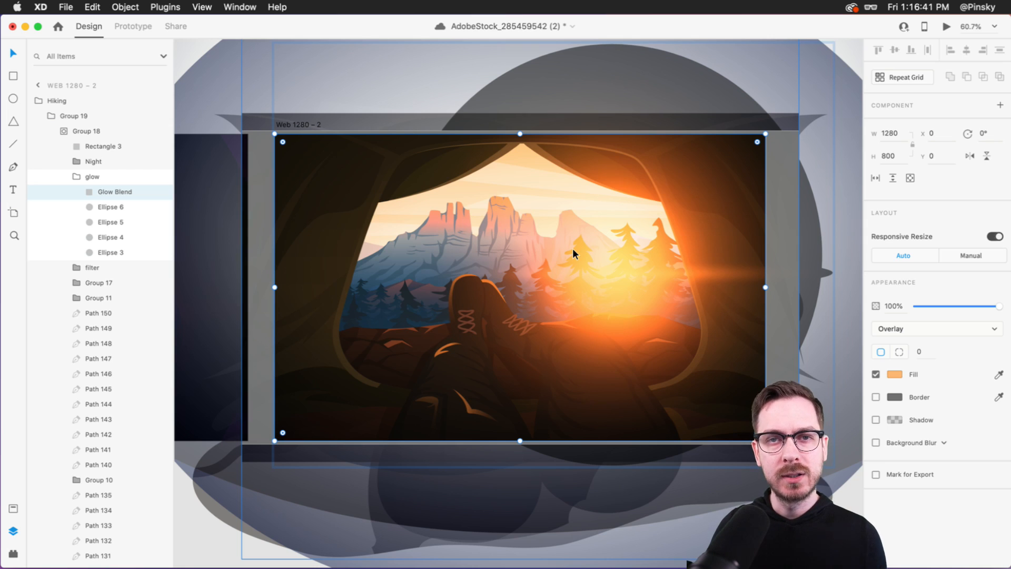
key("super+s")
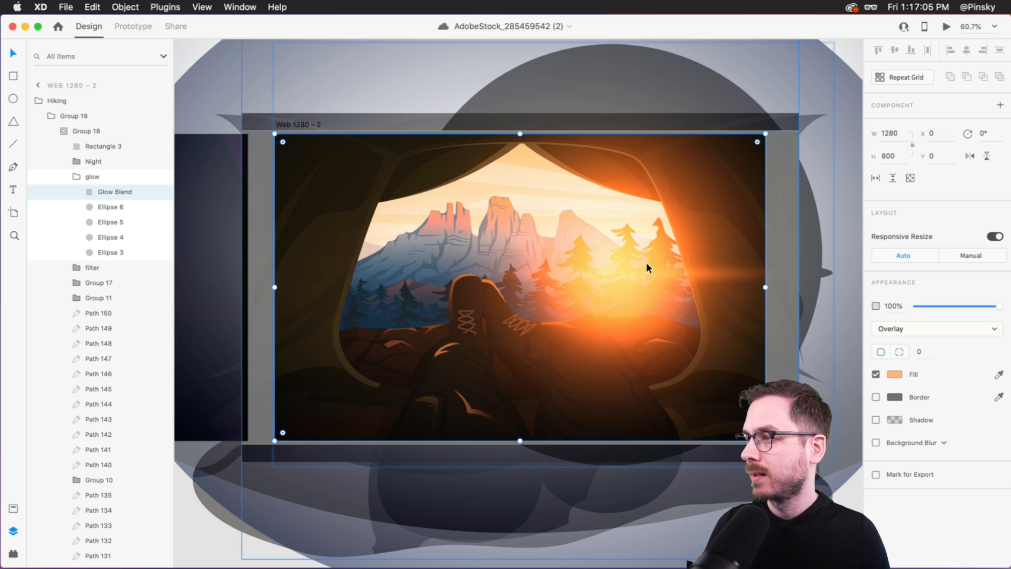
- Paste a copy of Glow Blend above Ellipse 6 in the glow group of Web 1280 – 1
scroll(551, 276, "left", 10)
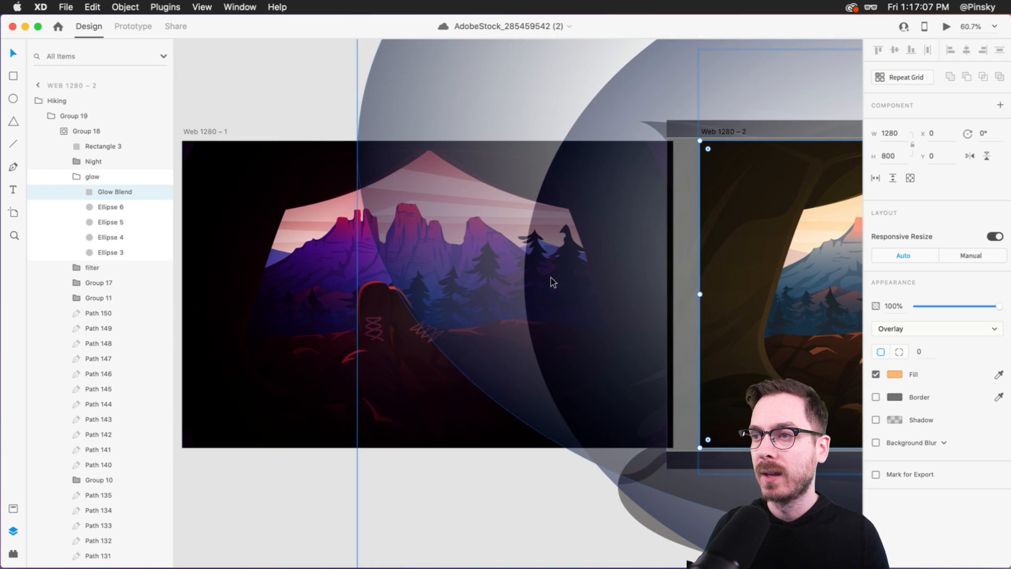
left_click(248, 280)
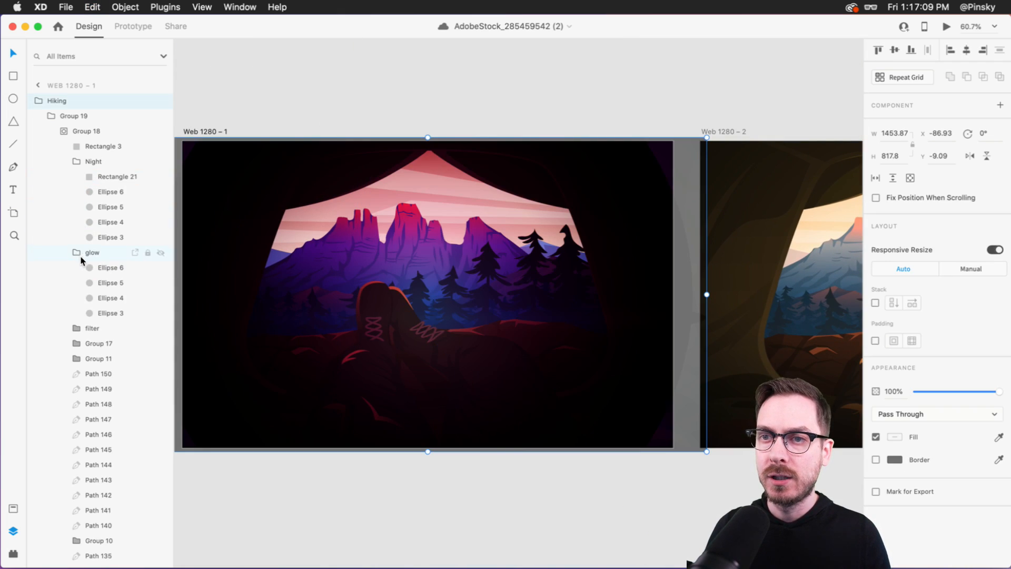
left_click(100, 268)
key("super+v")
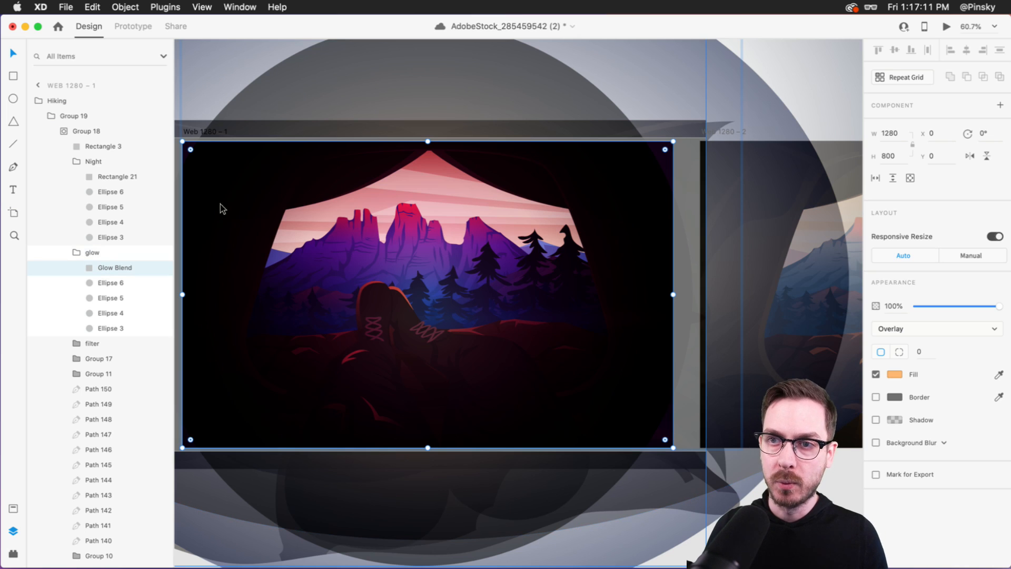
scroll(290, 211, "left", 1)
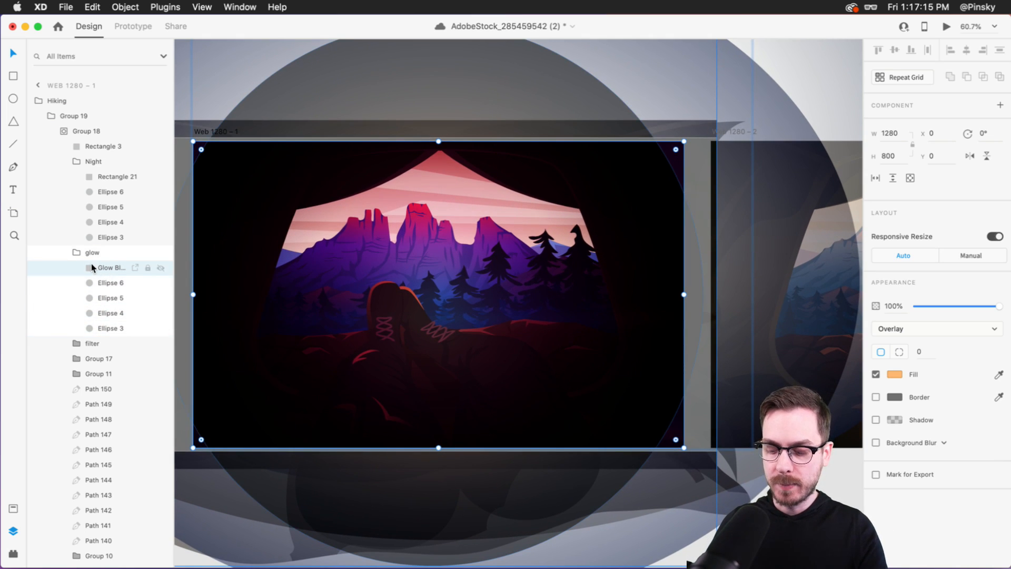
- Delete the Glow Blend copy from the glow group of Web 1280 – 1 and restore it
key("Delete")
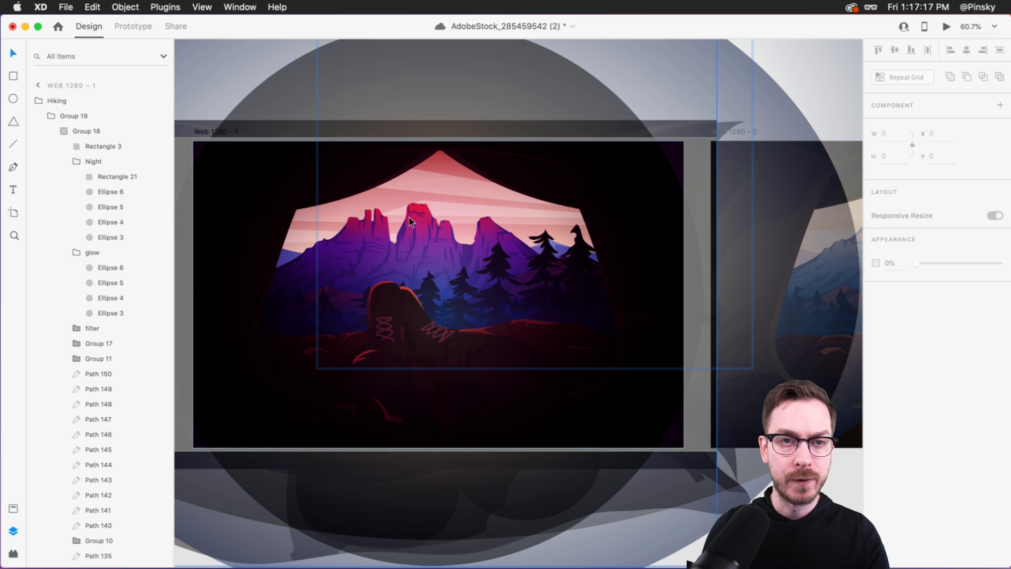
scroll(410, 217, "right", 12)
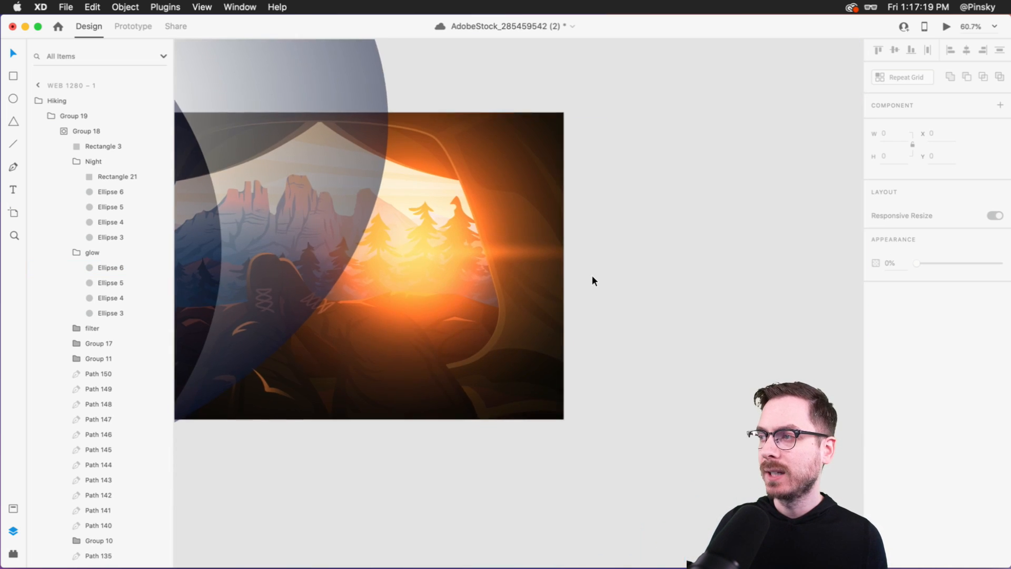
scroll(592, 276, "left", 12)
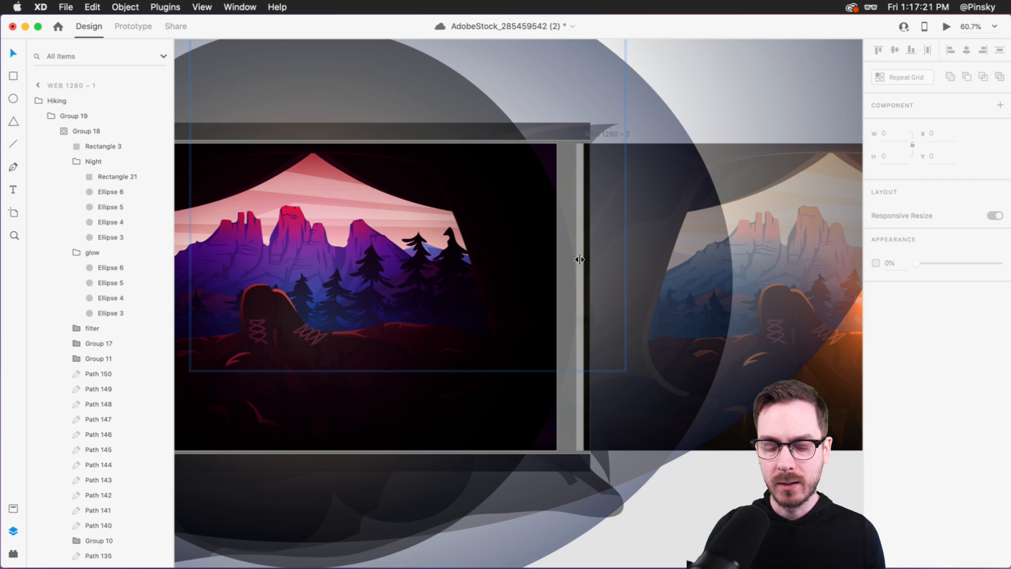
left_click(581, 259)
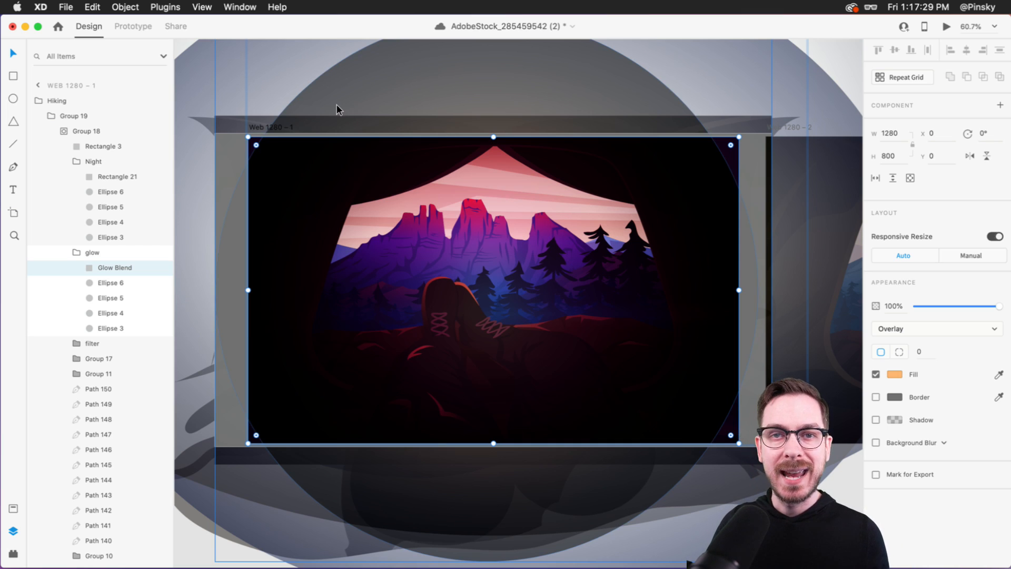
- Preview the transition with the new Glow Blend layer, starting from Web 1280 – 1, and close the preview
scroll(336, 109, "left", 2)
scroll(336, 109, "up", 1)
left_click(190, 64)
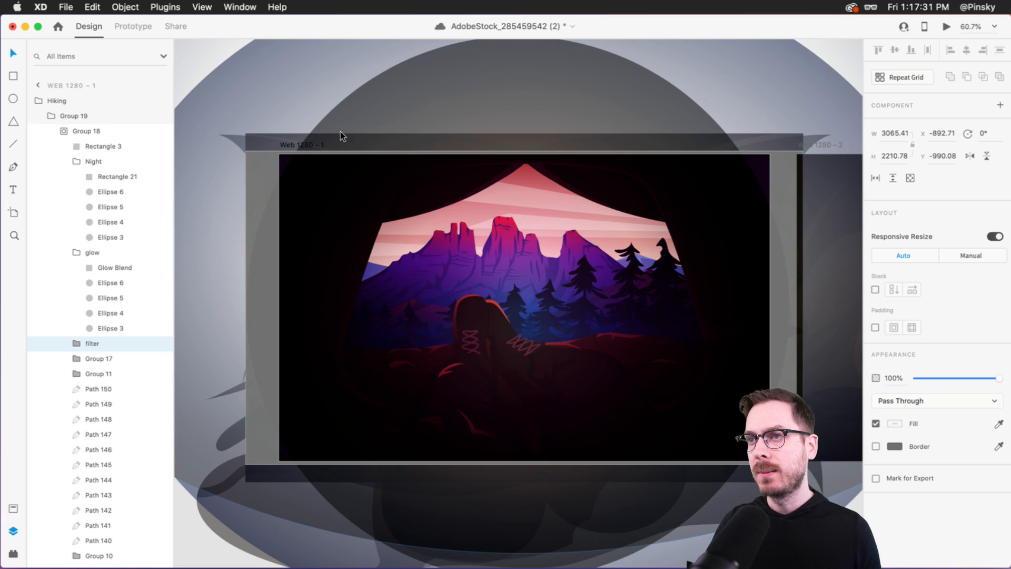
left_click(404, 345)
scroll(404, 346, "down", 3)
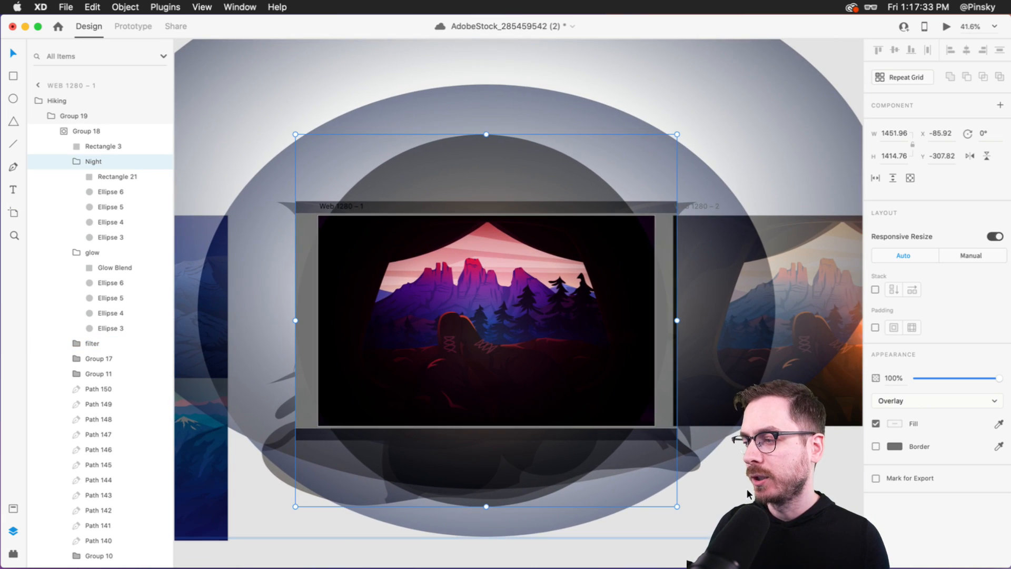
left_click(747, 489)
scroll(564, 360, "right", 2)
left_click(393, 273)
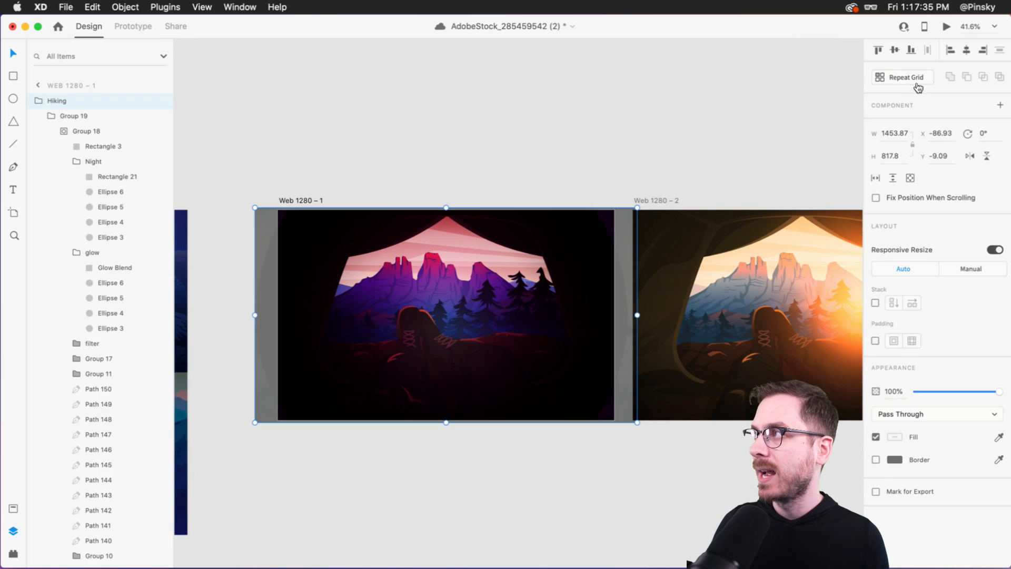
left_click(946, 27)
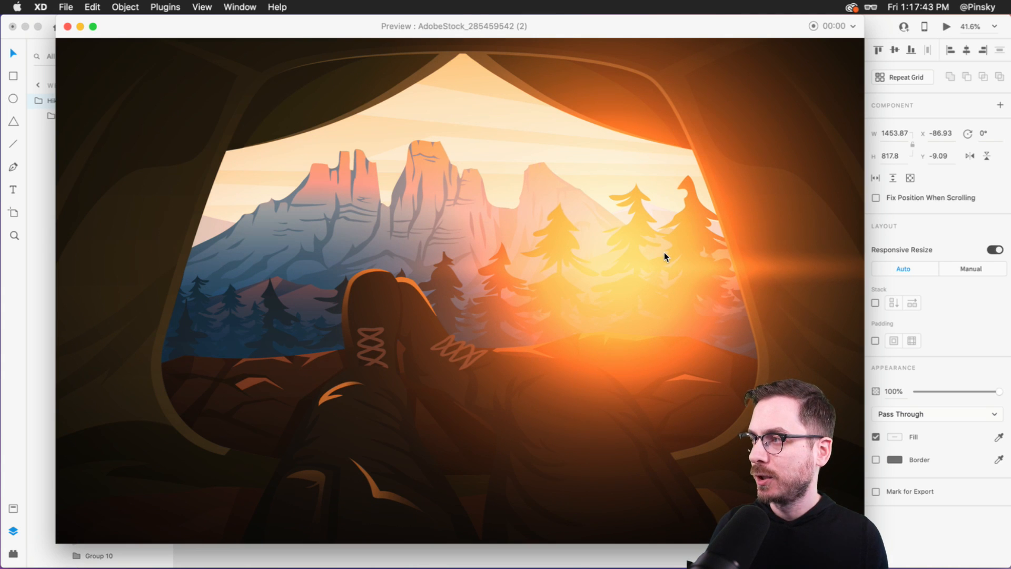
key("super+w")
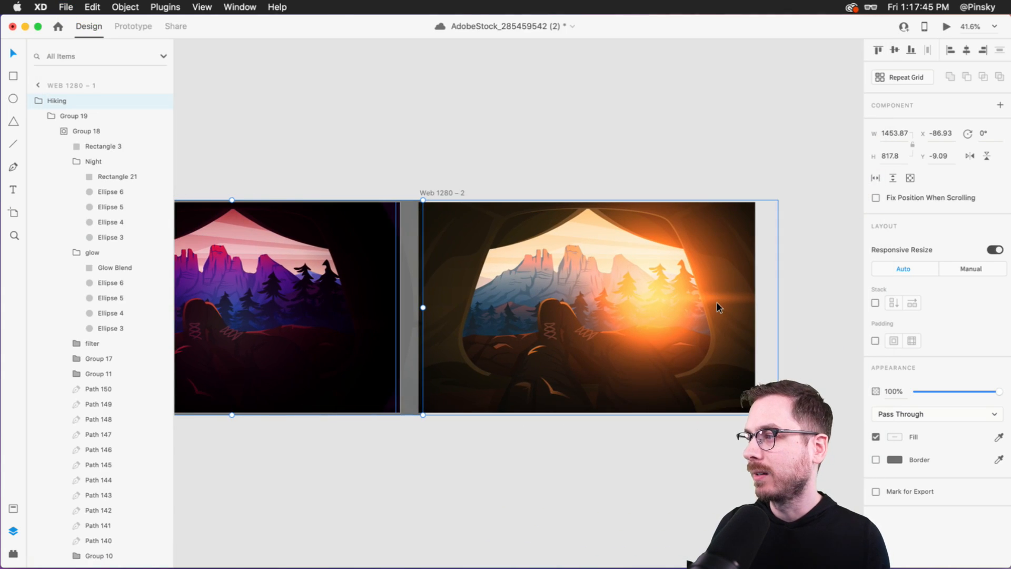
- Rotate Ellipse 3 through Ellipse 6 together by 30° in the glow group of Web 1280 – 2
left_click(716, 303)
key("super+3")
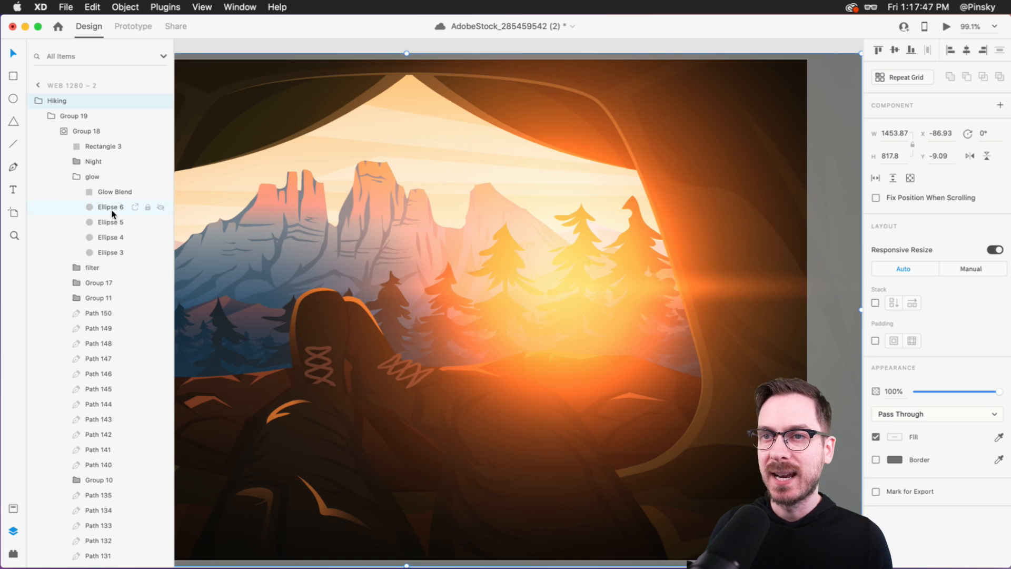
left_click(112, 207)
left_click(108, 249, "shift")
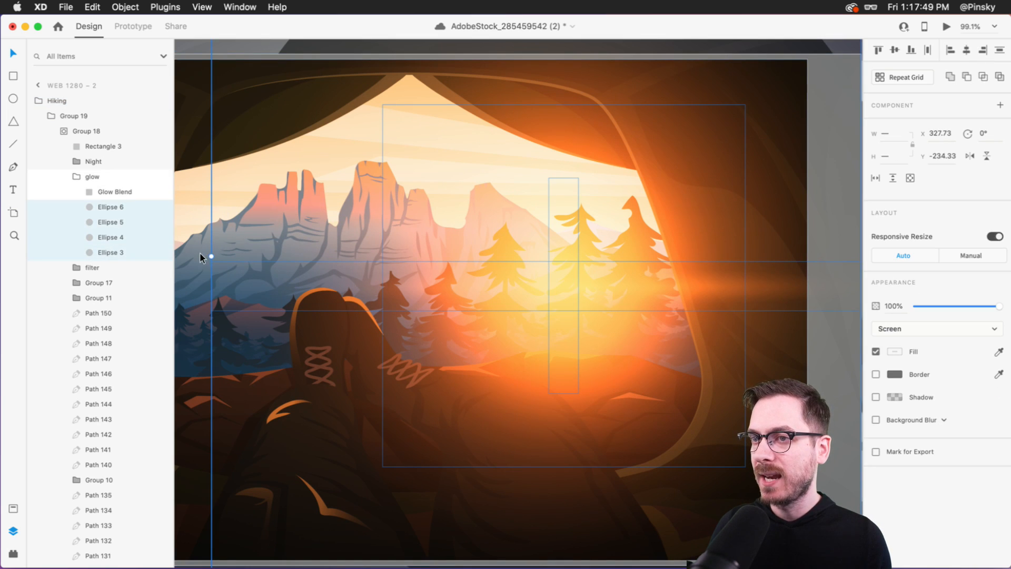
left_click_drag(207, 255, 242, 200)
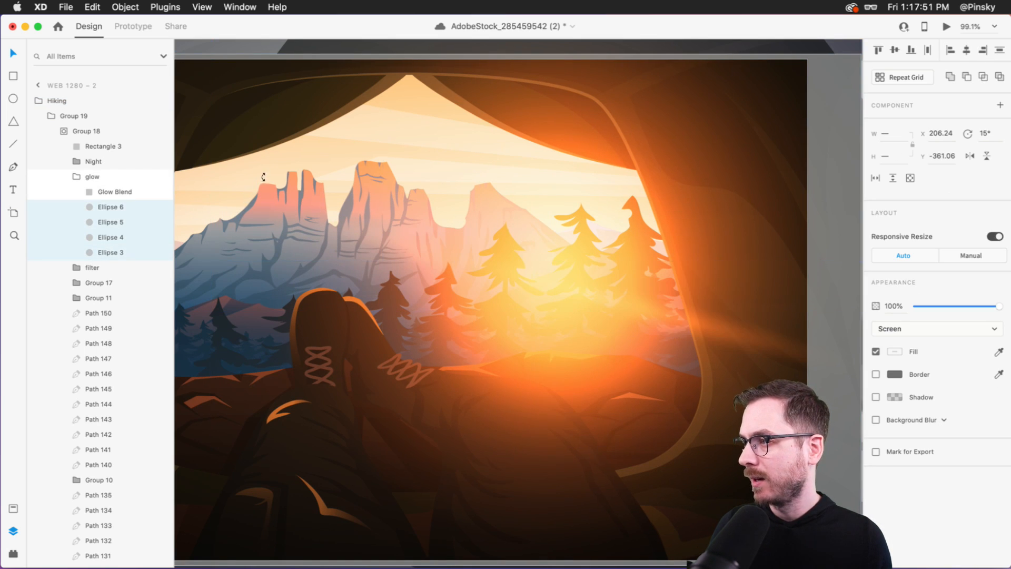
left_click_drag(304, 153, 315, 137)
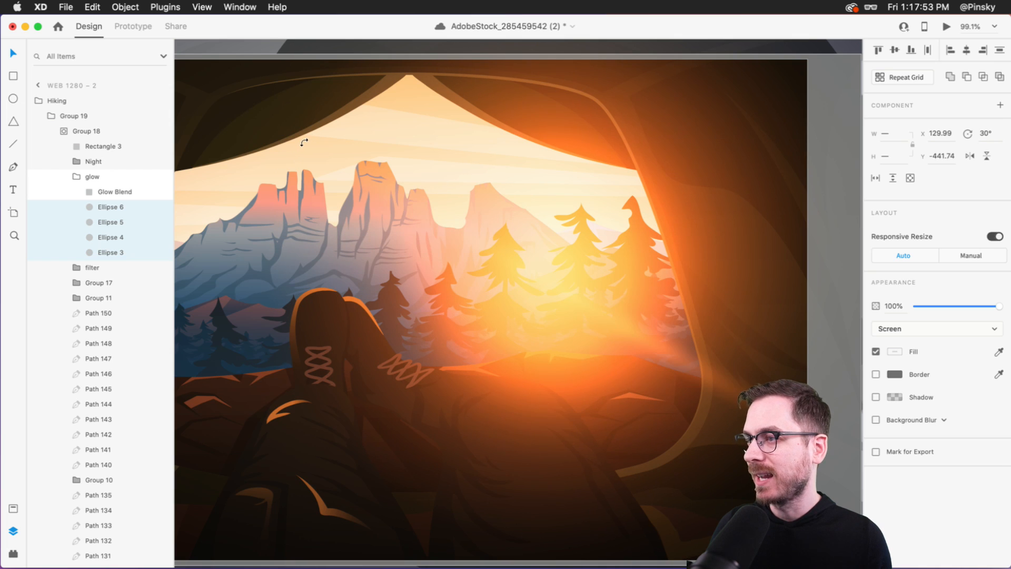
- Preview the transition from Web 1280 – 1 to the rotated glow and close the preview
key("super+0")
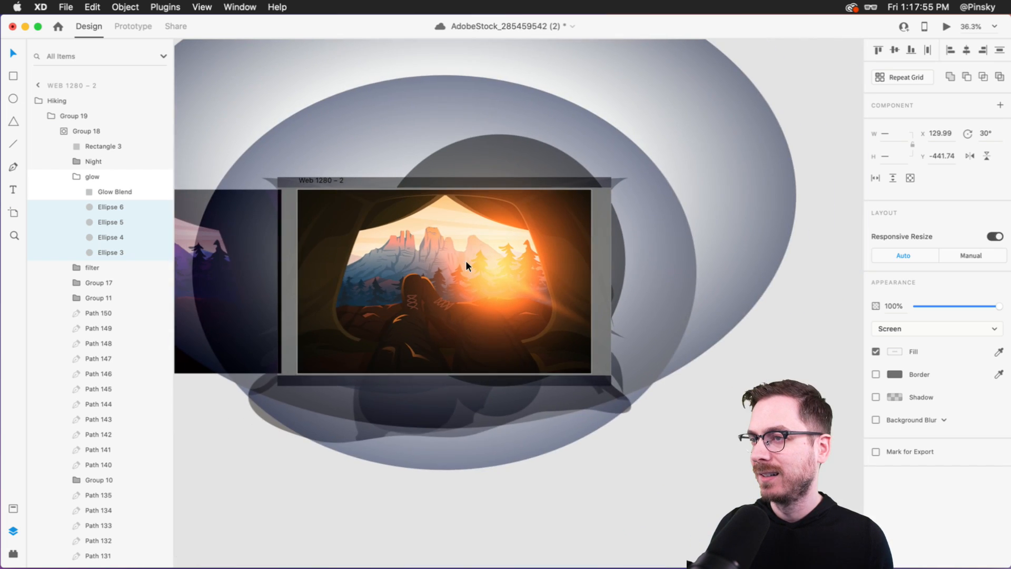
left_click(216, 439)
left_click(230, 333)
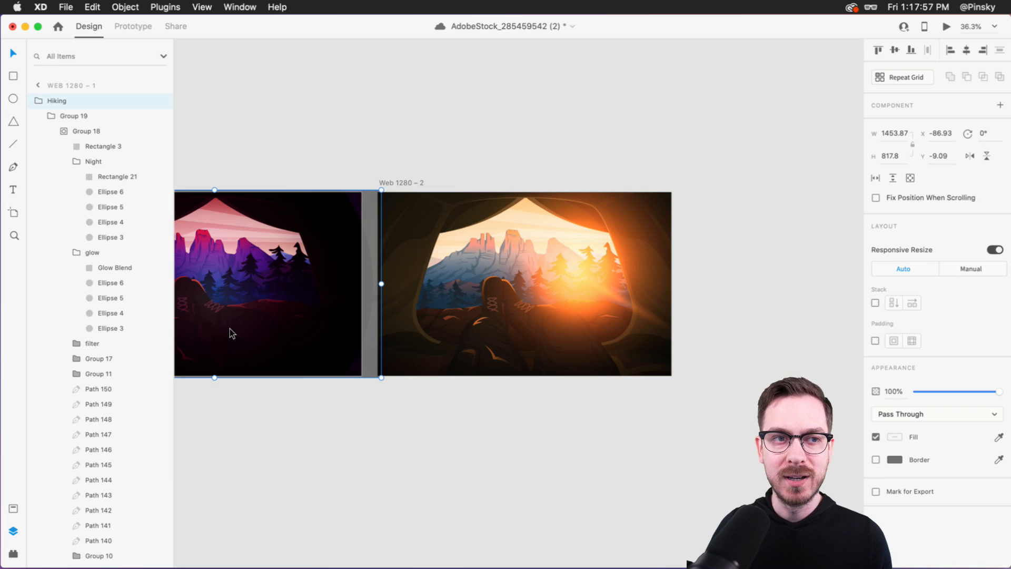
key("super+Return")
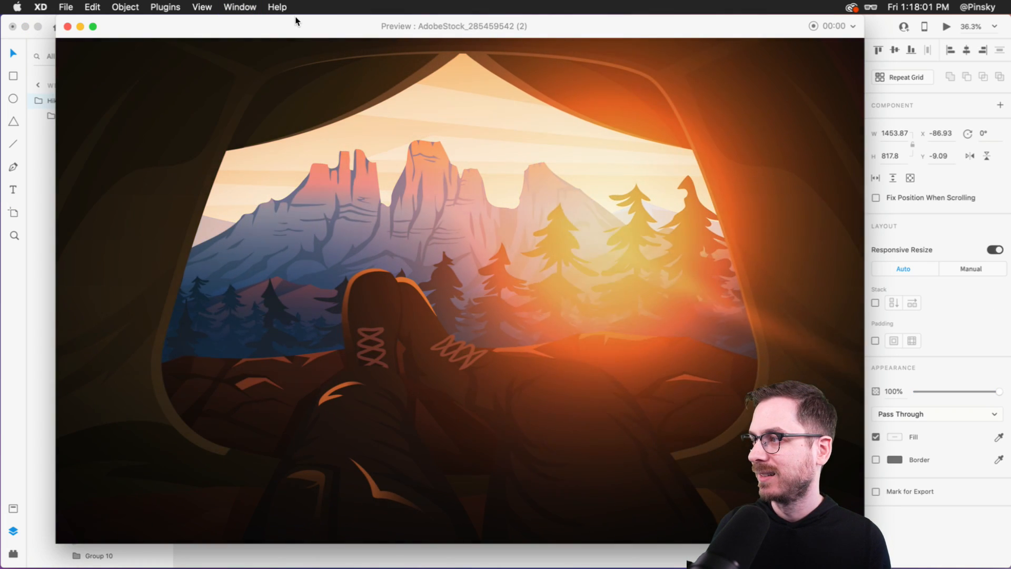
left_click(68, 27)
- Widen Ellipse 6 symmetrically to about 1863 px along its 30° axis in the glow group of Web 1280 – 2
scroll(632, 210, "right", 1)
left_click(593, 280)
scroll(593, 280, "up", 5)
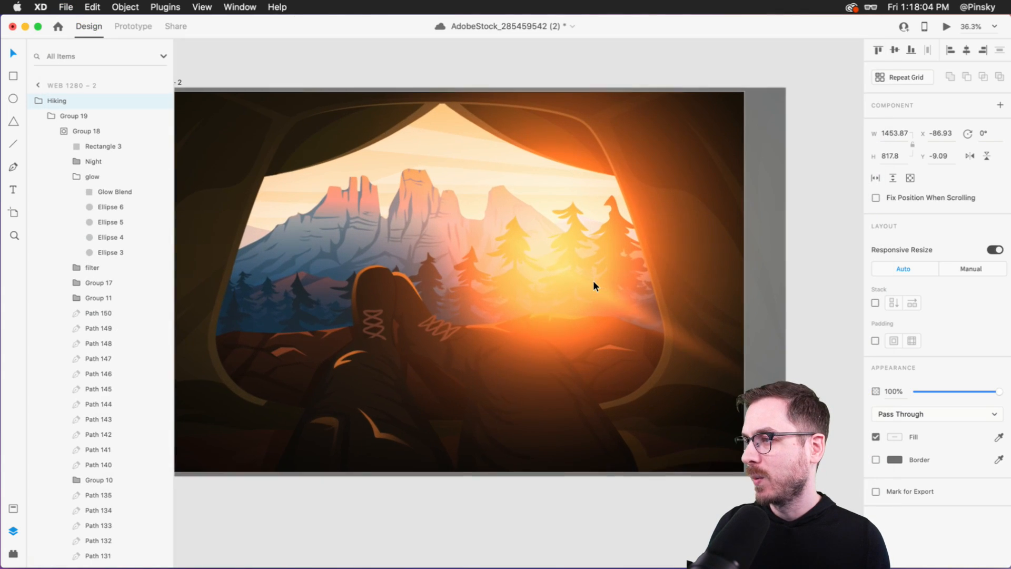
double_click(636, 304)
left_click(98, 207)
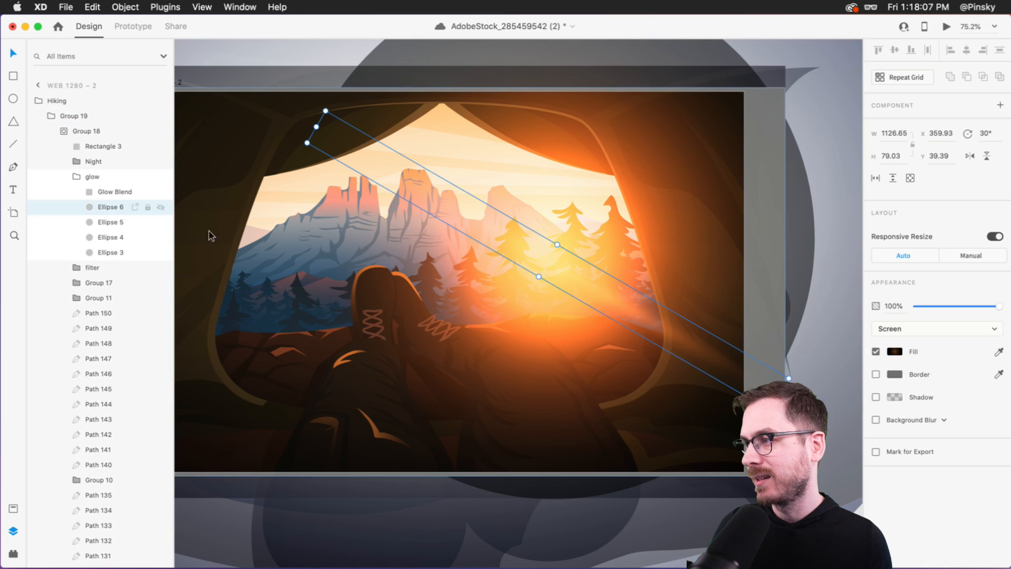
left_click_drag(308, 125, 186, 50)
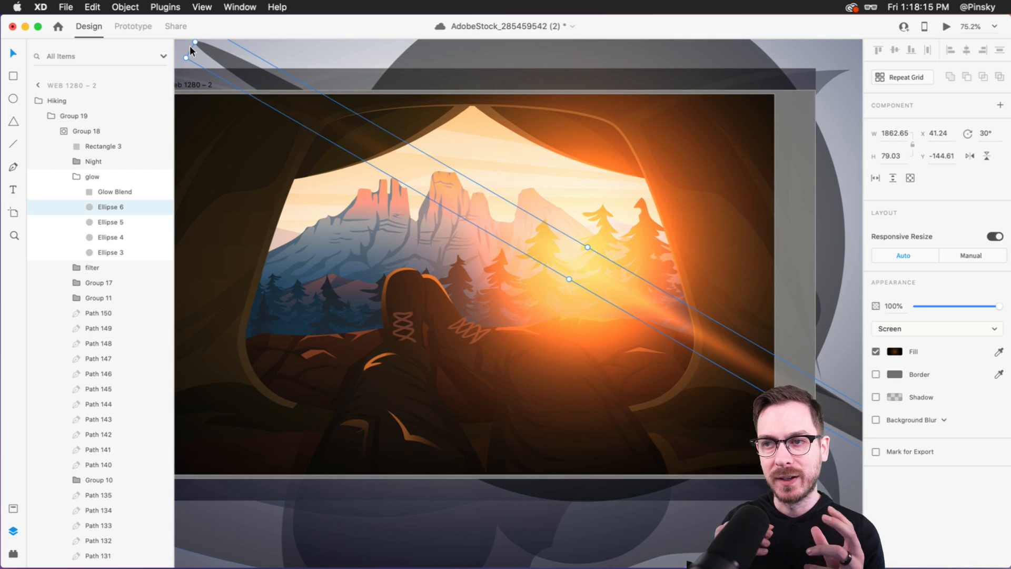
- Preview the transition from Web 1280 – 1 to the widened light streak and close the preview
scroll(472, 255, "down", 5)
scroll(473, 255, "left", 4)
left_click(347, 372)
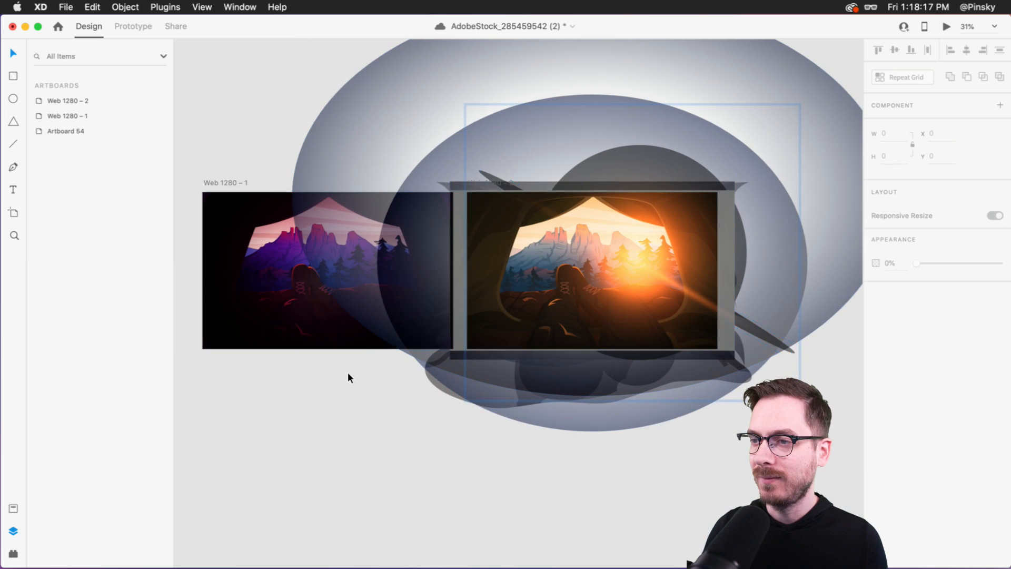
left_click(276, 307)
key("super+Return")
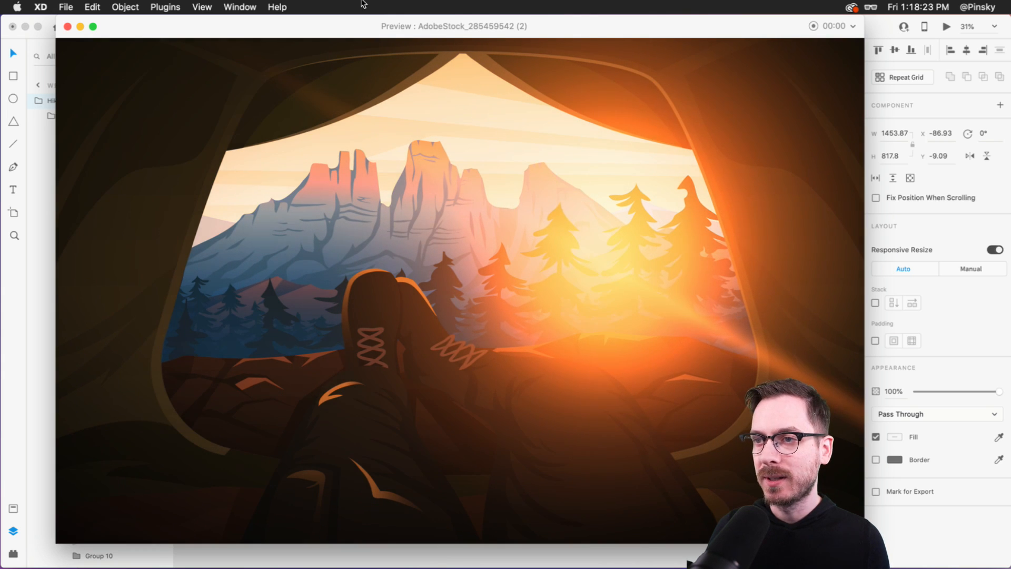
key("Escape")
- Compare the night artwork of Web 1280 – 1 with the sunrise artwork of Web 1280 – 2 and save the document
left_click(656, 280)
scroll(655, 281, "up", 5, "ctrl")
scroll(655, 281, "right", 1)
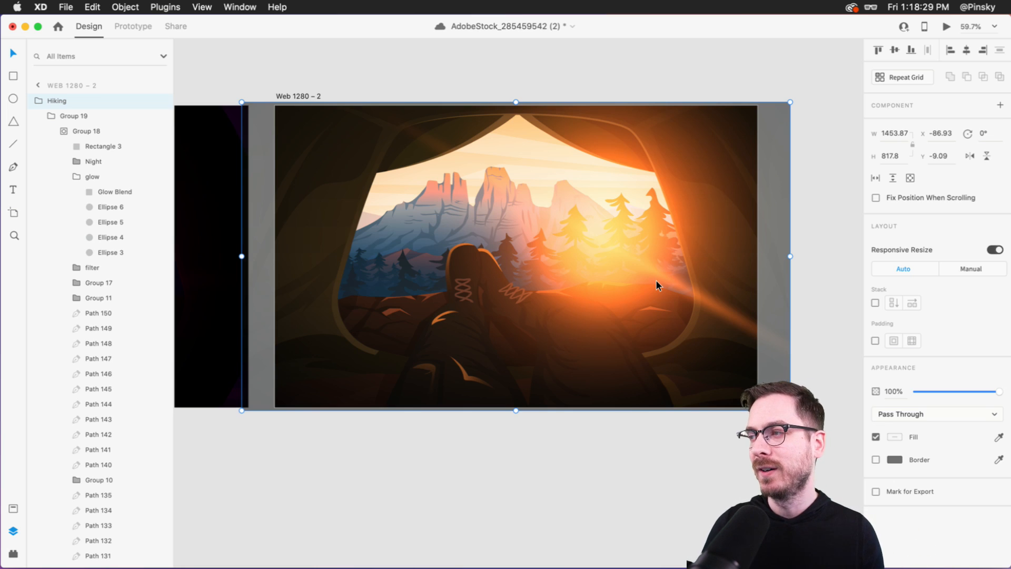
left_click(514, 415)
scroll(492, 289, "left", 3)
scroll(493, 287, "left", 3)
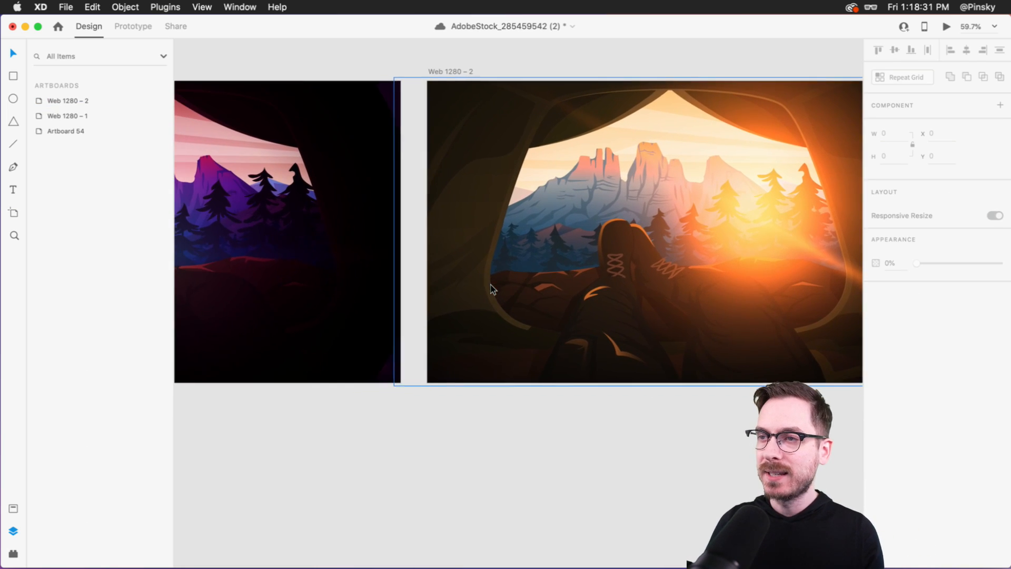
scroll(532, 287, "down", 5)
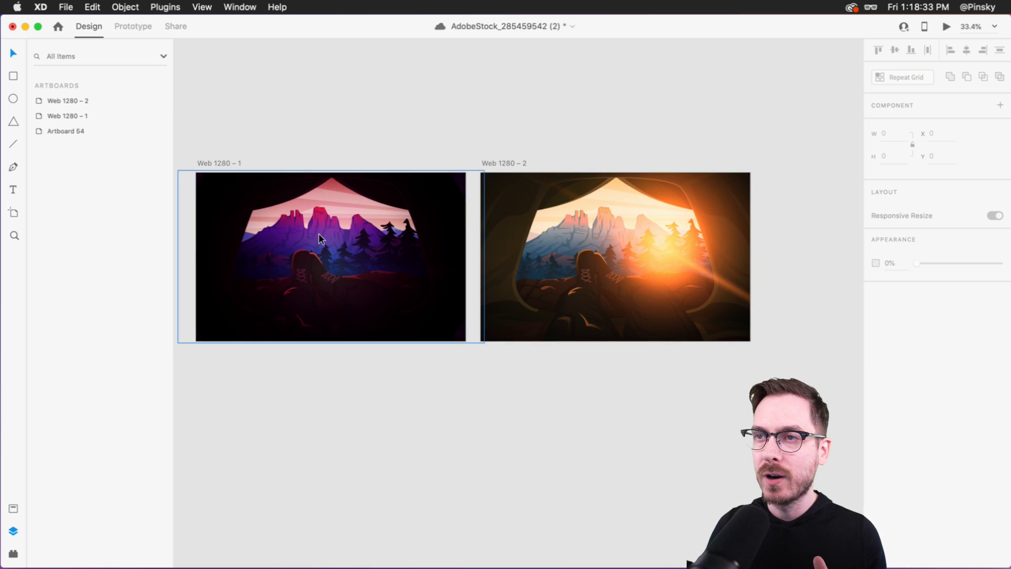
left_click(307, 263)
left_click(628, 249)
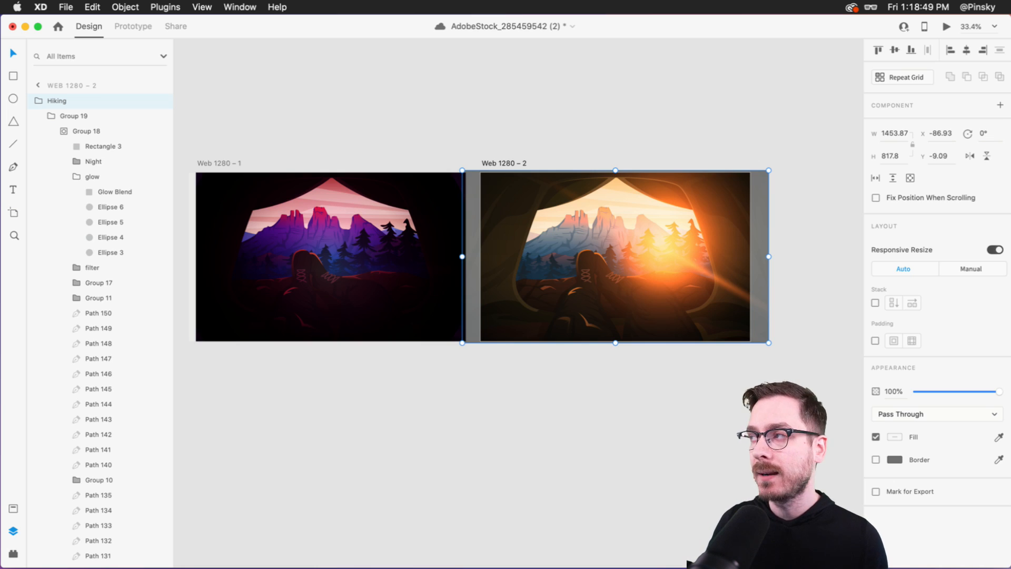
key("super+s")
left_click(450, 396)
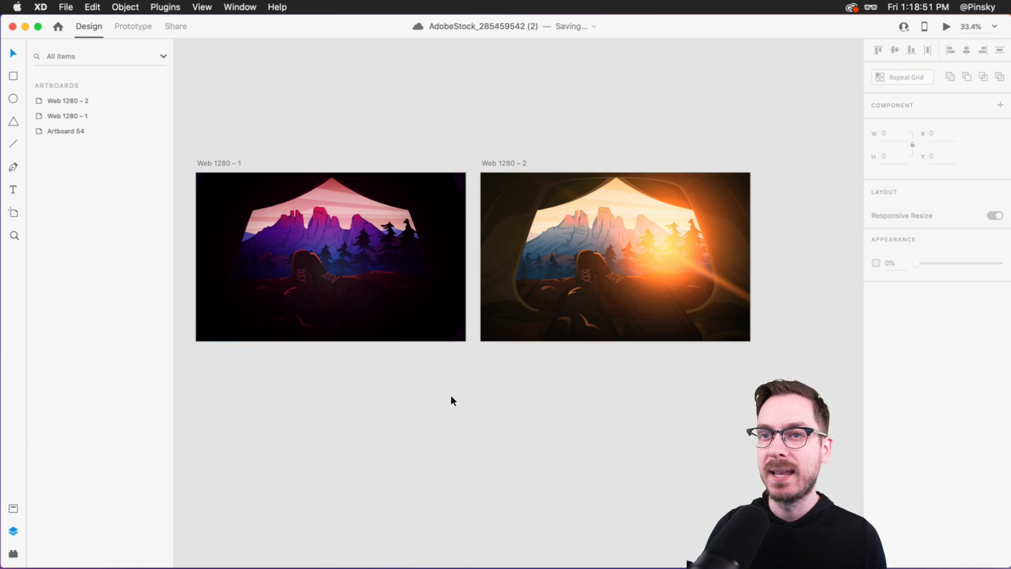
- Add an iPhone XR, XS Max, 11 artboard and place it below Web 1280 – 1 at X 3637, Y 1070
left_click(13, 214)
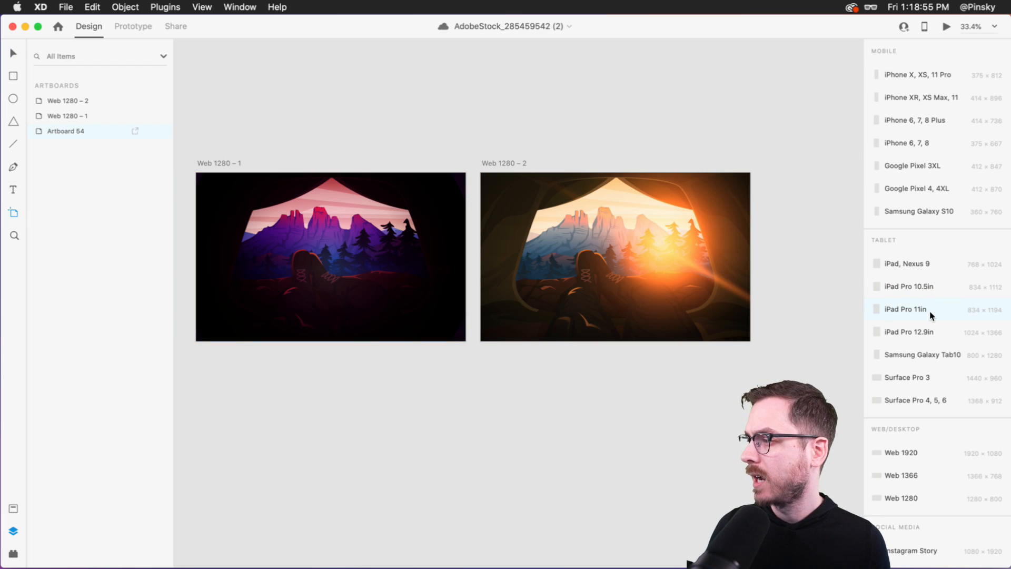
left_click(928, 99)
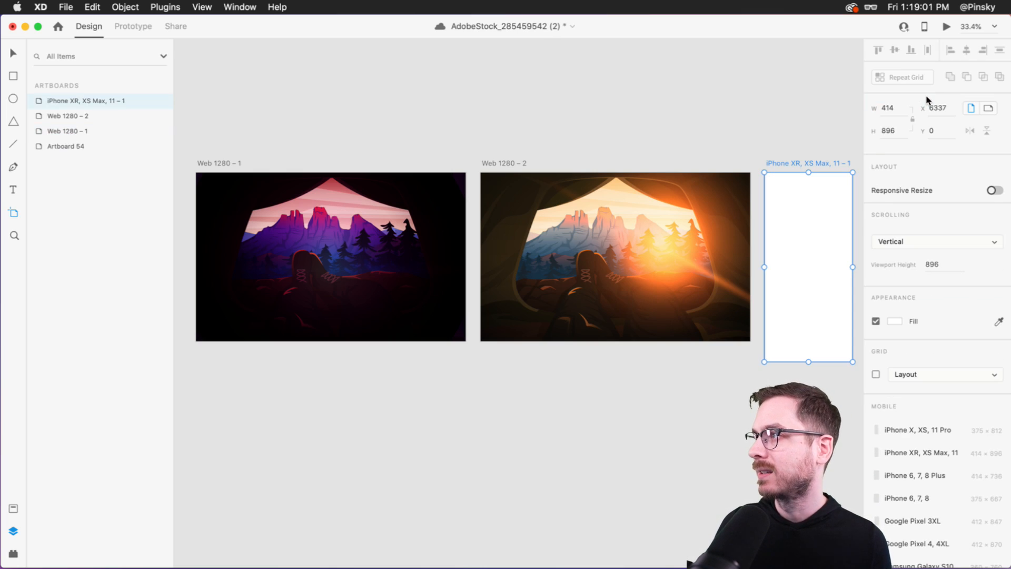
left_click_drag(790, 155, 344, 338)
scroll(372, 276, "down", 2)
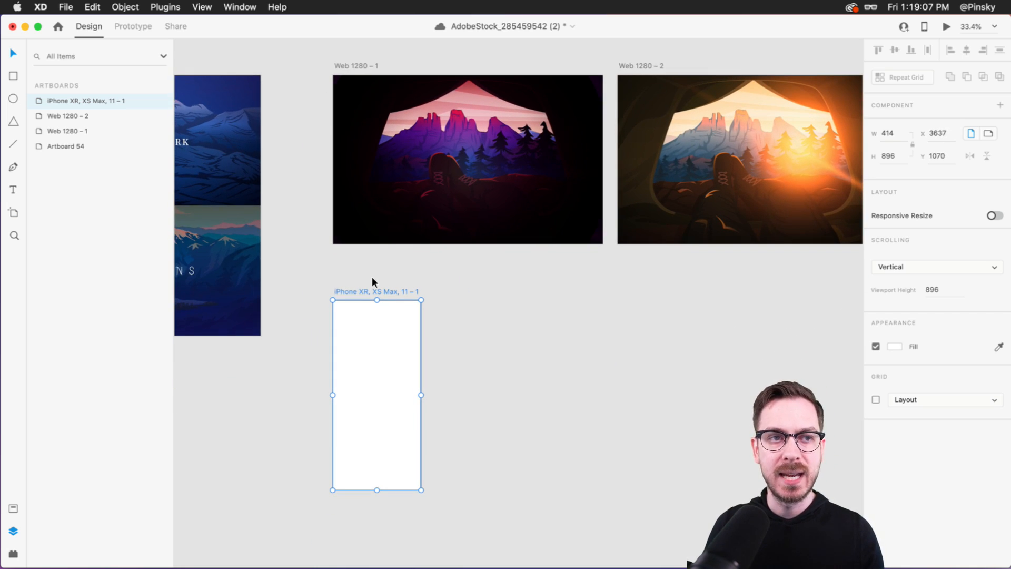
- Copy the Hiking group from Web 1280 – 1 onto the iPhone artboard and shift that artboard to X 3819
left_click(474, 107)
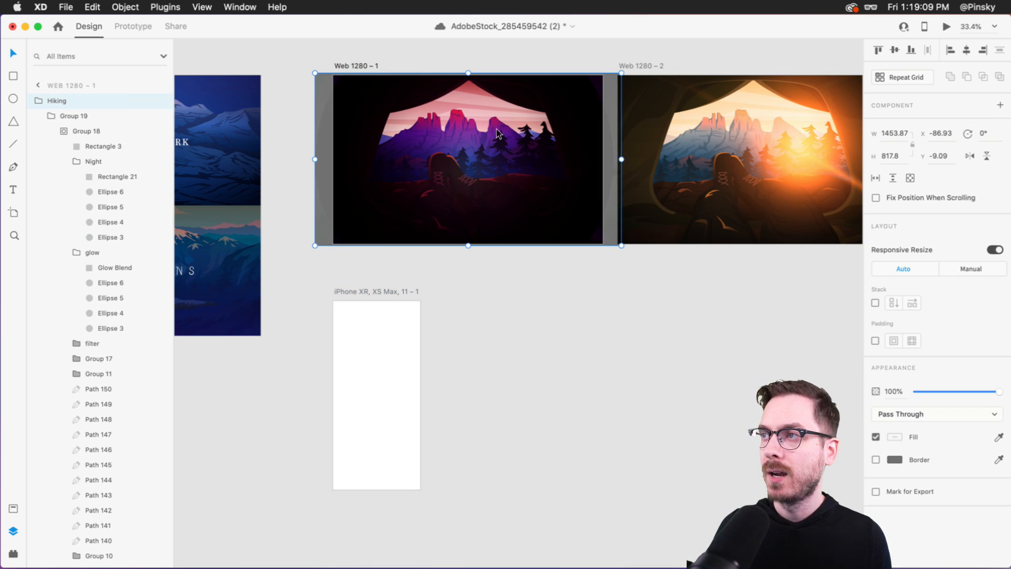
left_click_drag(503, 135, 413, 372)
left_click_drag(362, 290, 401, 291)
left_click(416, 385)
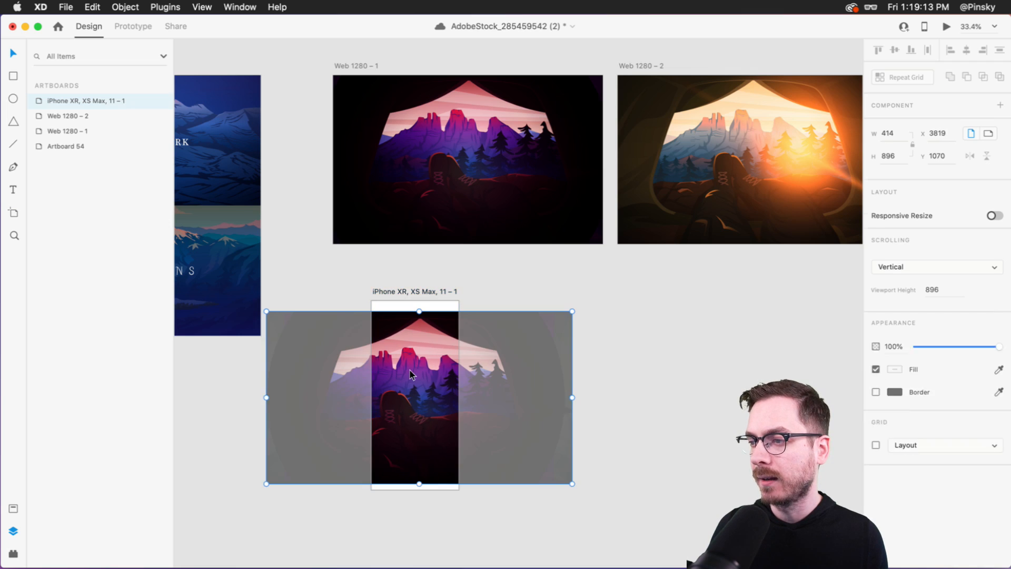
- Centre the Hiking group on the iPhone artboard and scale it proportionally to about 1592 × 896 to fill the height
mouse_move(423, 387)
left_mouse_down()
mouse_move(433, 384)
mouse_move(417, 384)
left_mouse_up()
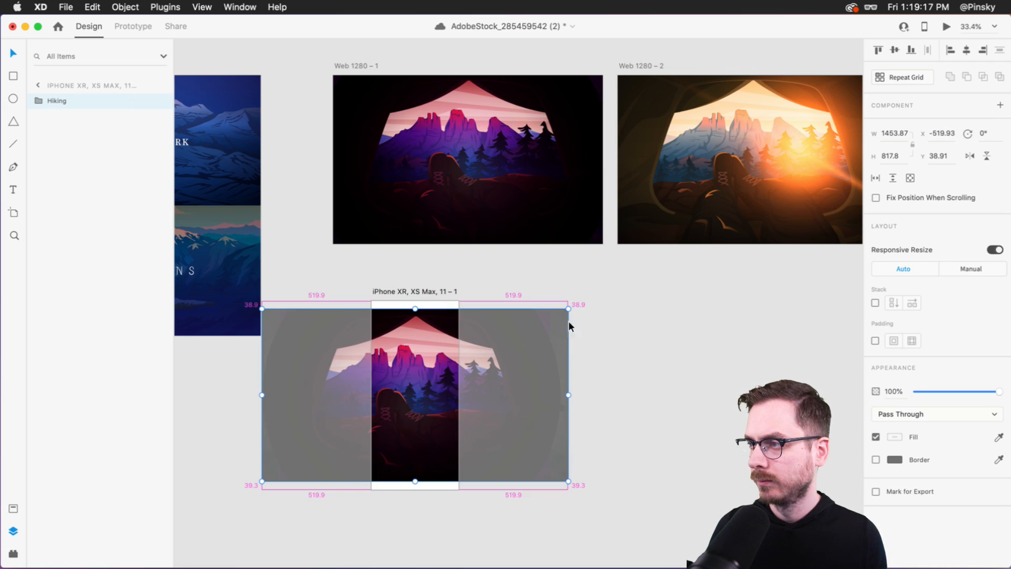
left_click_drag(568, 309, 597, 303)
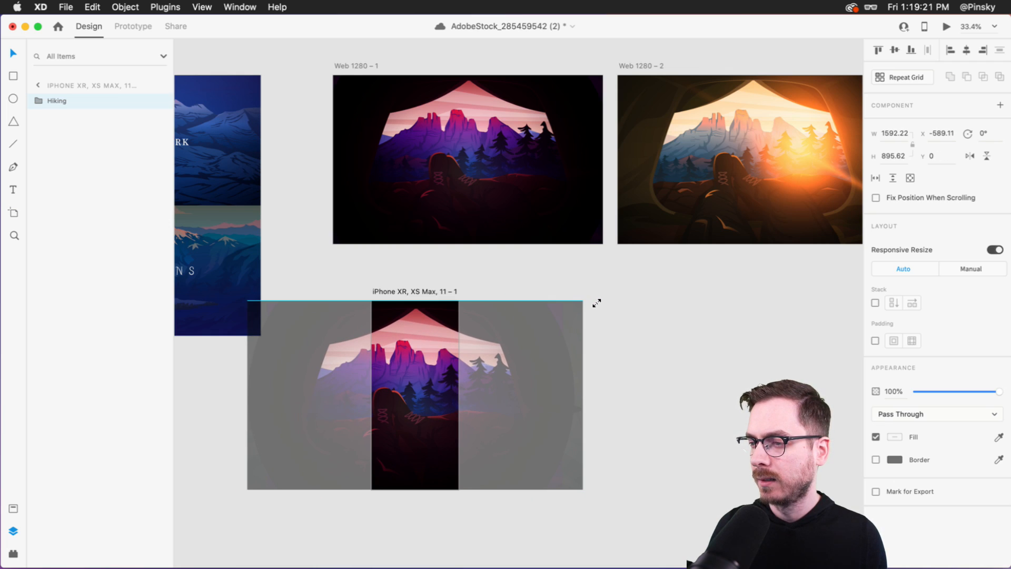
scroll(400, 388, "up", 5)
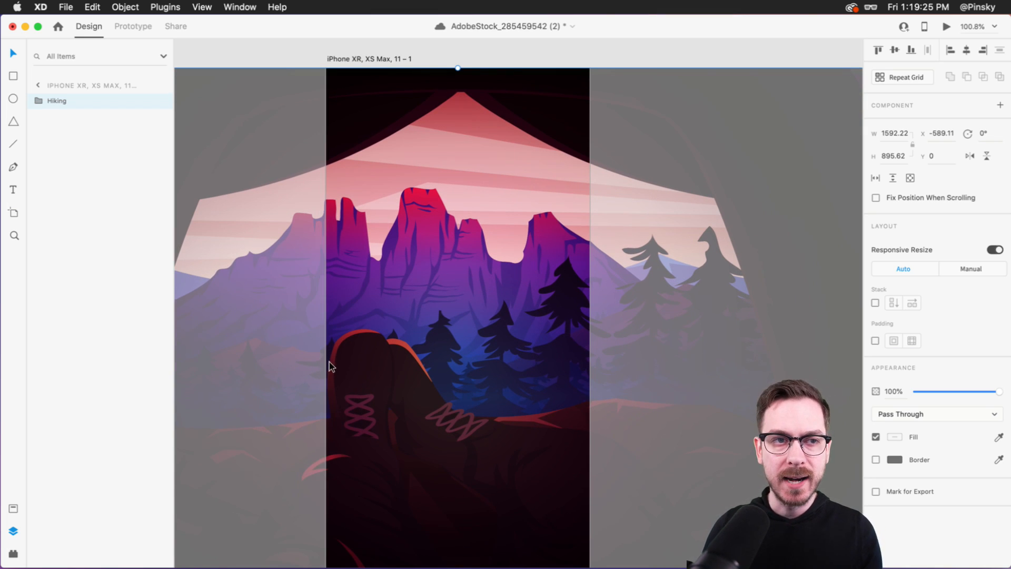
scroll(355, 357, "up", 5)
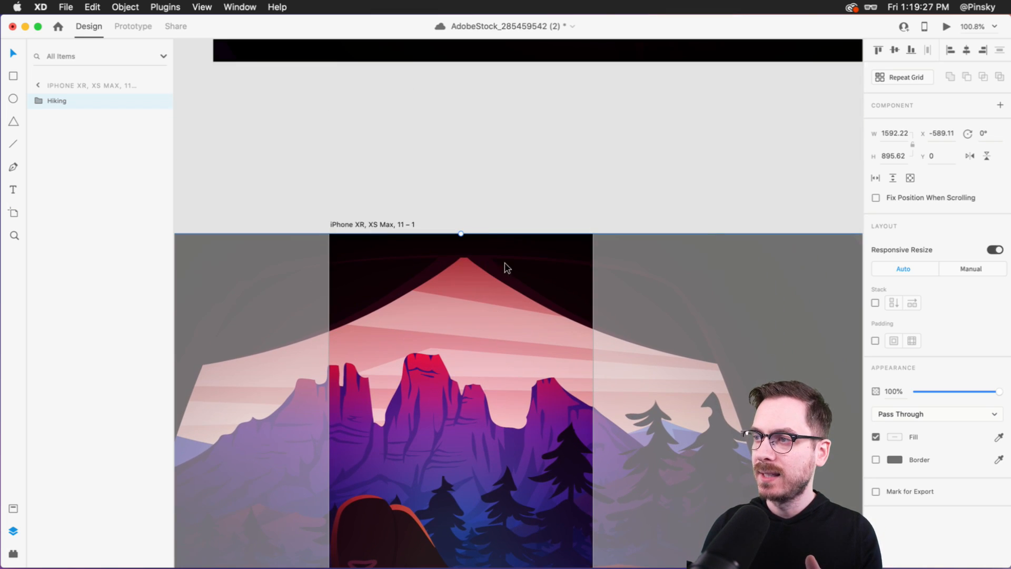
scroll(472, 251, "down", 5)
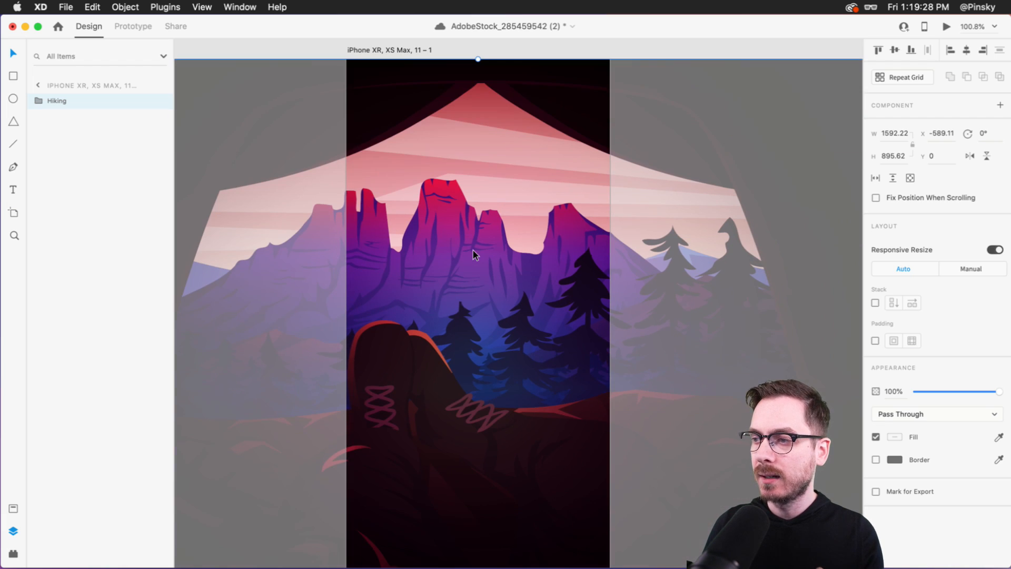
- Hide the Night and glow groups within the Hiking group of the iPhone artboard
double_click(406, 353)
double_click(406, 353)
double_click(406, 353)
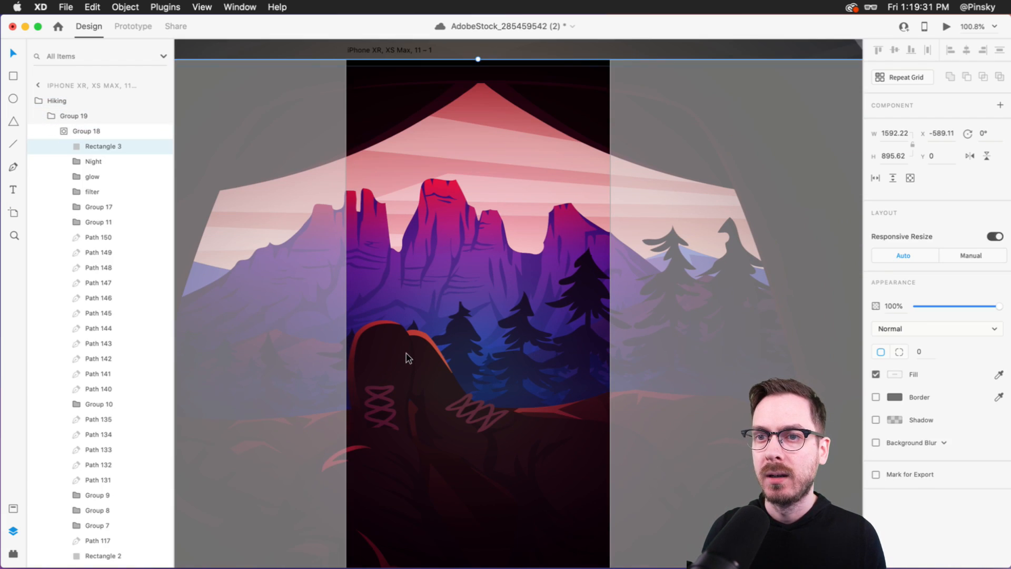
double_click(406, 358)
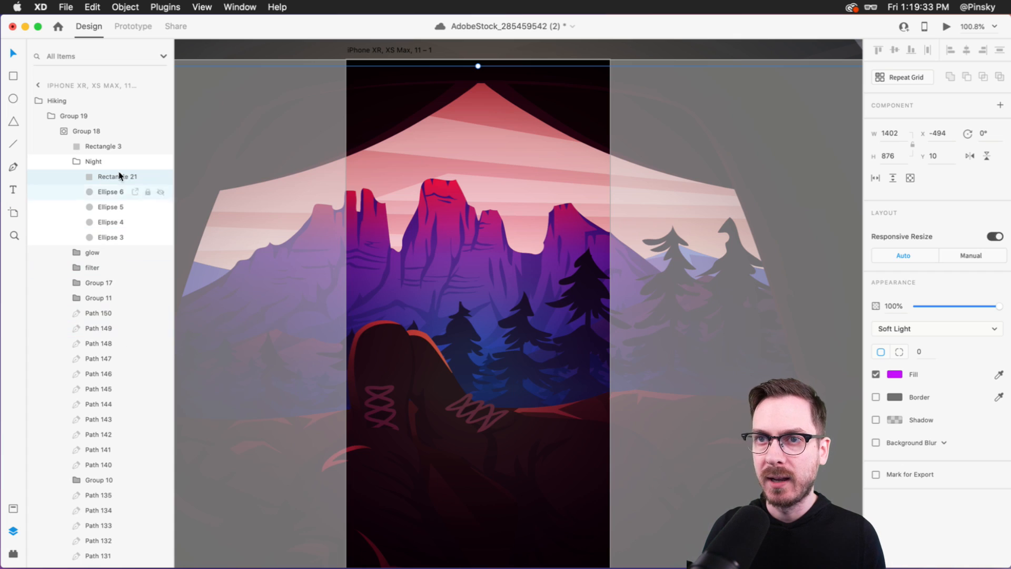
left_click(78, 162)
left_click(160, 161)
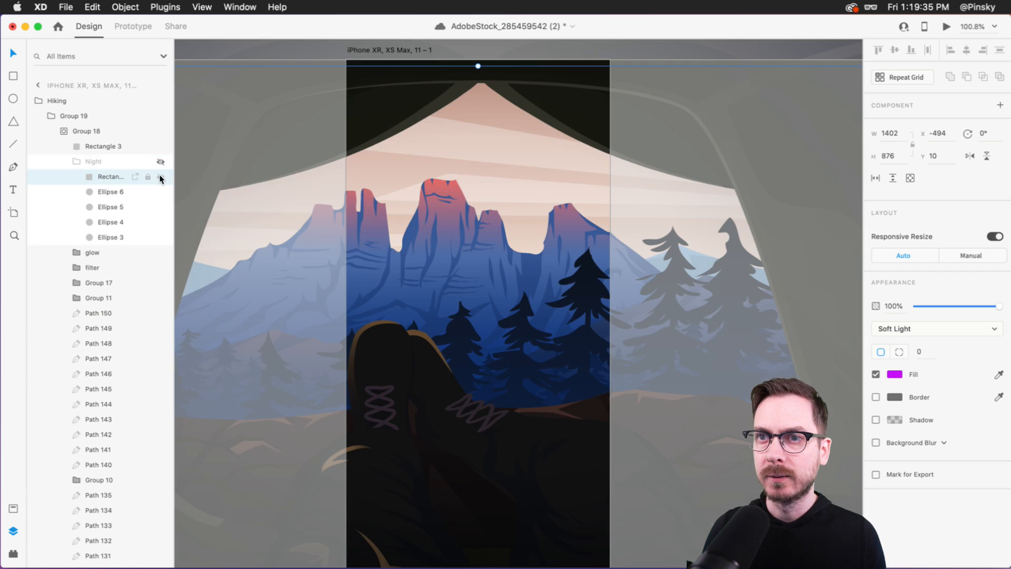
left_click(160, 177)
- Move Group 17, containing the boots and legs, 20 px to the right on the iPhone artboard
double_click(427, 396)
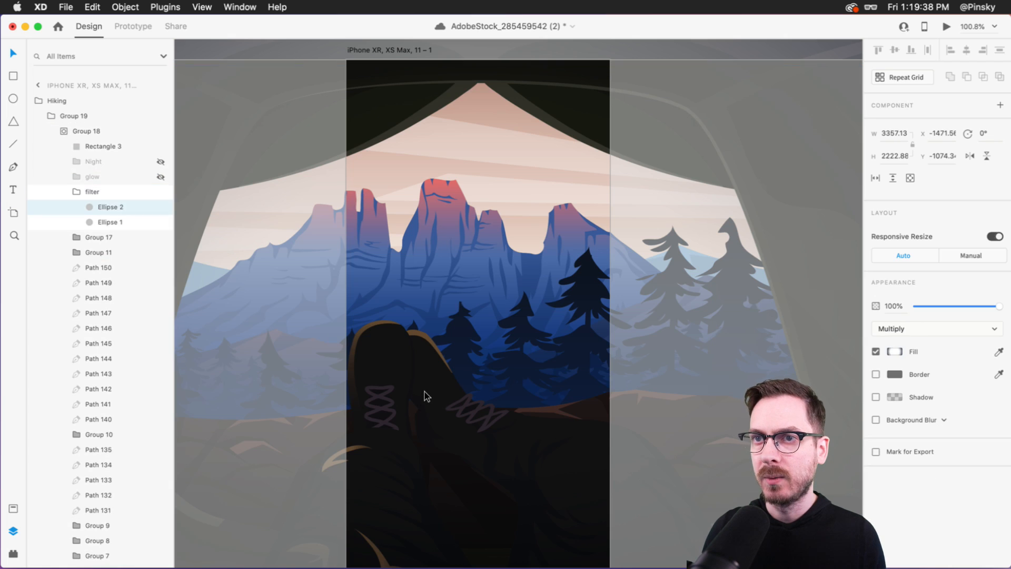
double_click(405, 364)
key("Escape")
key("Escape")
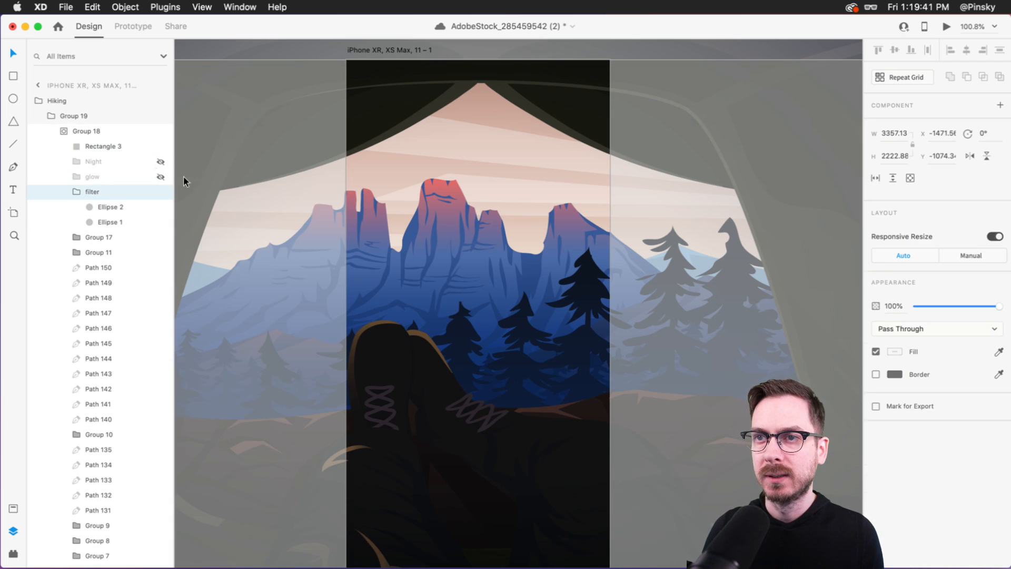
left_click(76, 192)
left_click(93, 207)
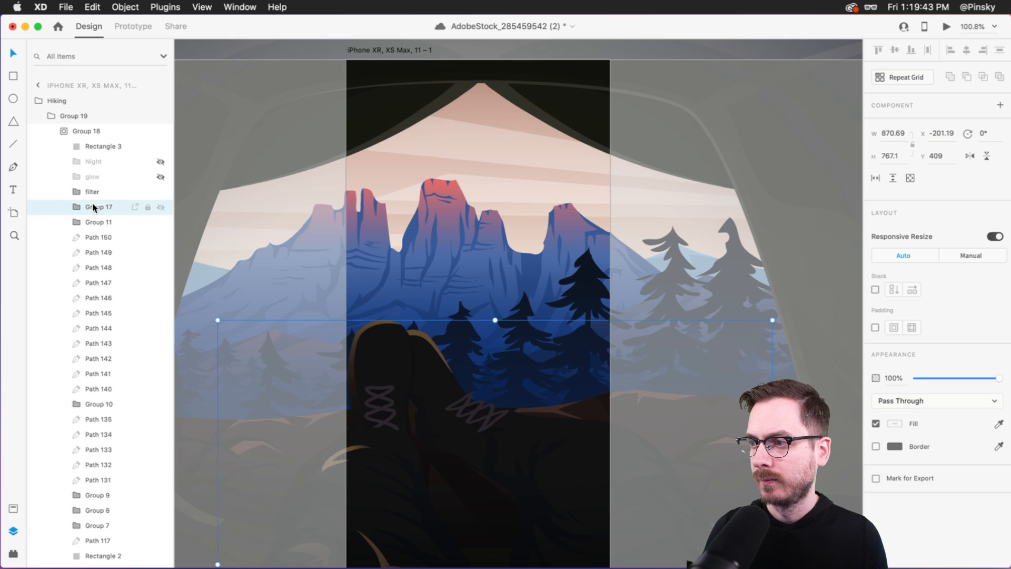
key("shift+Right")
key("shift+Right")
- Show the Night and glow groups of the iPhone artboard again and deselect the artwork
left_click(160, 162)
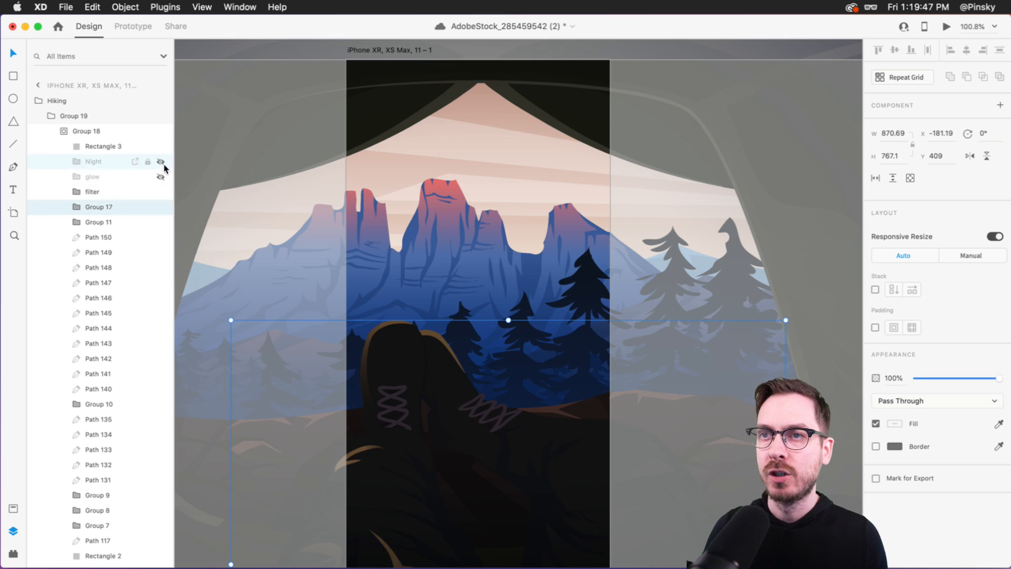
left_click(161, 177)
scroll(463, 197, "down", 5)
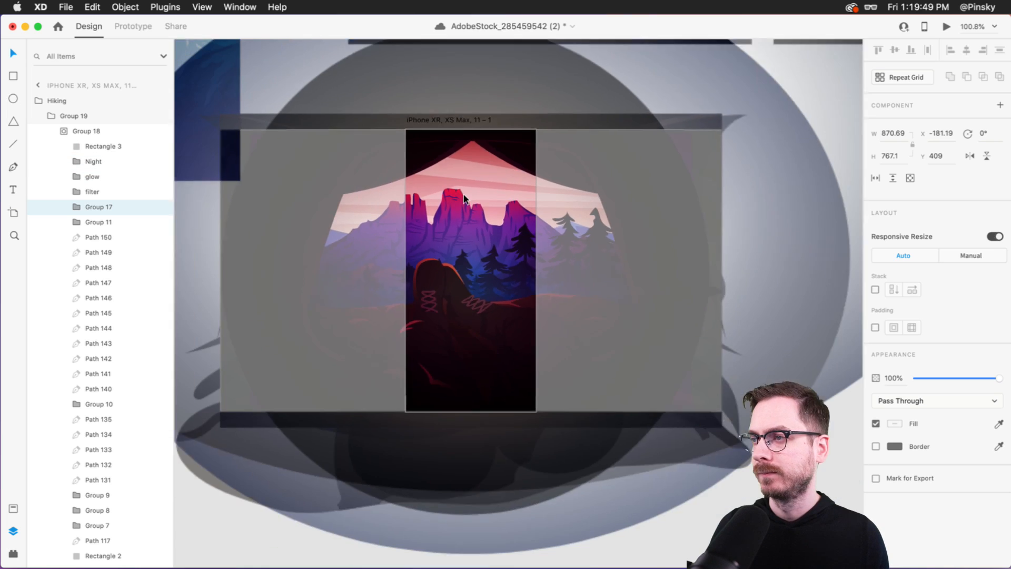
left_click(742, 471)
- Duplicate the iPhone artboard and delete the Hiking group from the duplicate
scroll(424, 220, "right", 1)
scroll(424, 219, "up", 1)
scroll(425, 219, "right", 1)
left_click(384, 168)
key("super+d")
scroll(495, 261, "right", 1)
left_click(495, 261)
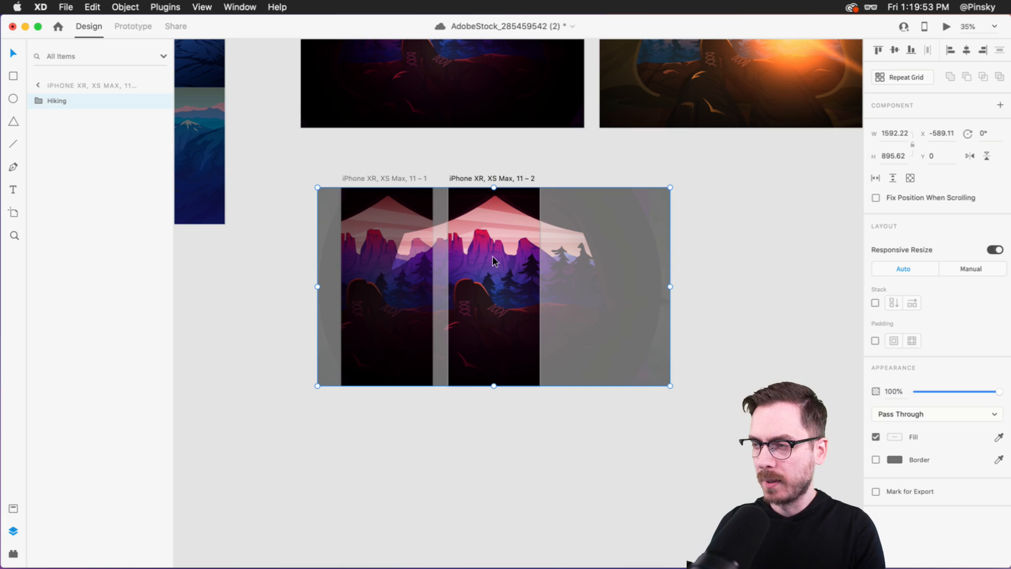
scroll(526, 237, "up", 2)
key("Delete")
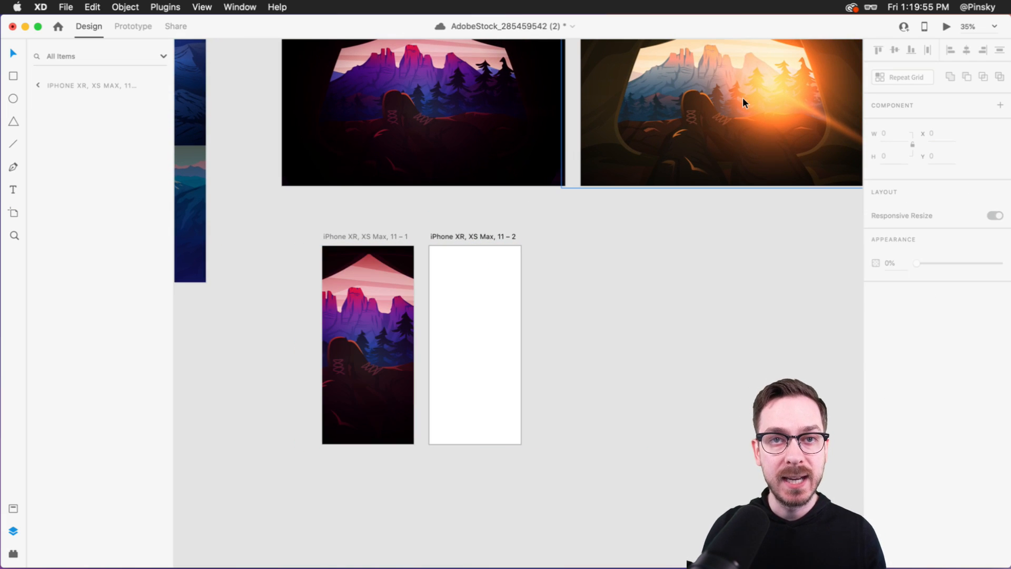
- Copy the sunrise Hiking group from Web 1280 – 2 onto the empty second iPhone artboard and centre it there
scroll(306, 319, "up", 3)
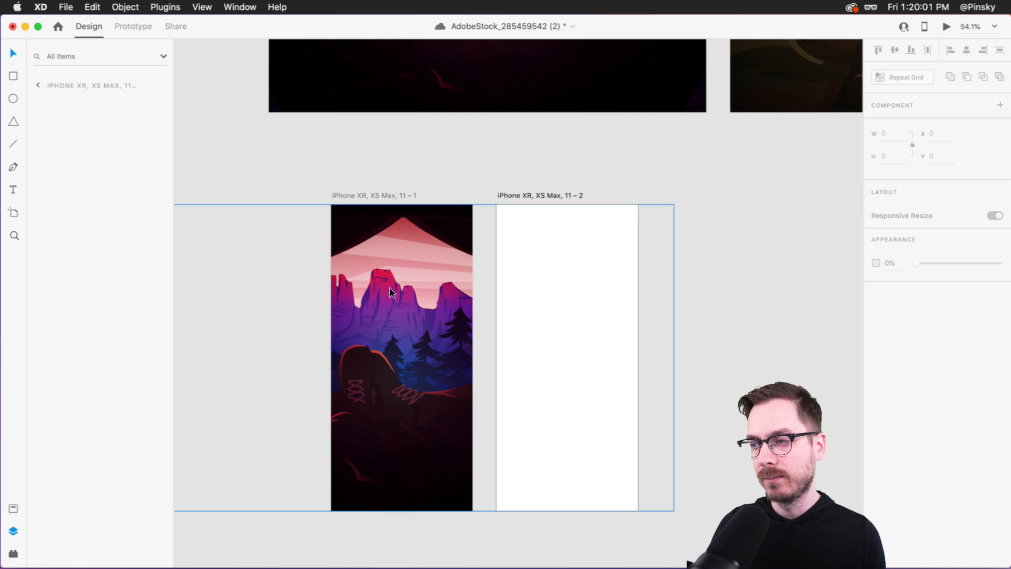
scroll(676, 368, "right", 4)
scroll(553, 345, "right", 1)
scroll(553, 345, "down", 5)
scroll(553, 345, "down", 1)
left_click_drag(593, 192, 408, 339)
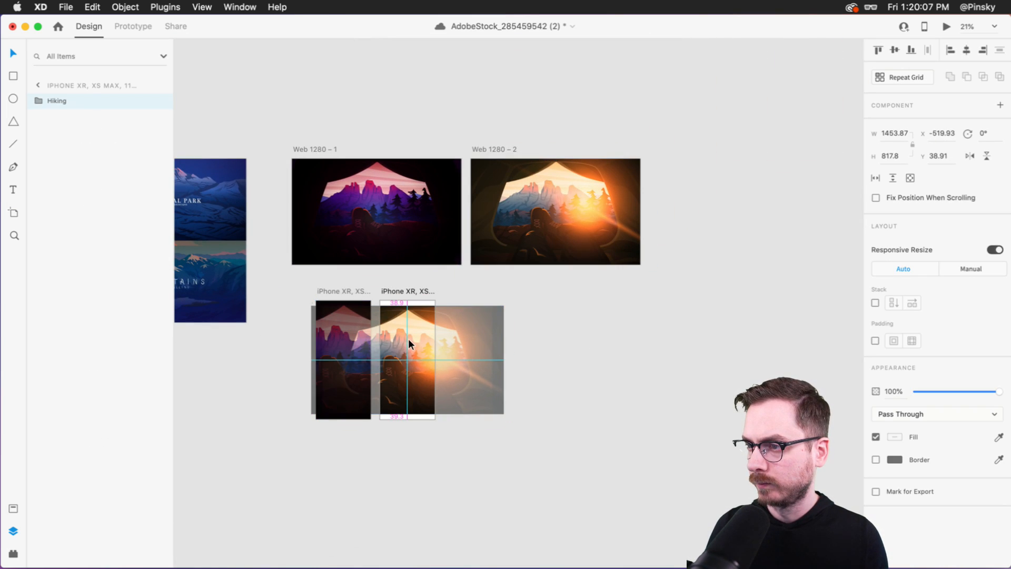
- Scale the sunrise Hiking group proportionally to about 1594 × 896 so it fills the second iPhone artboard's height
left_click_drag(504, 414, 515, 423)
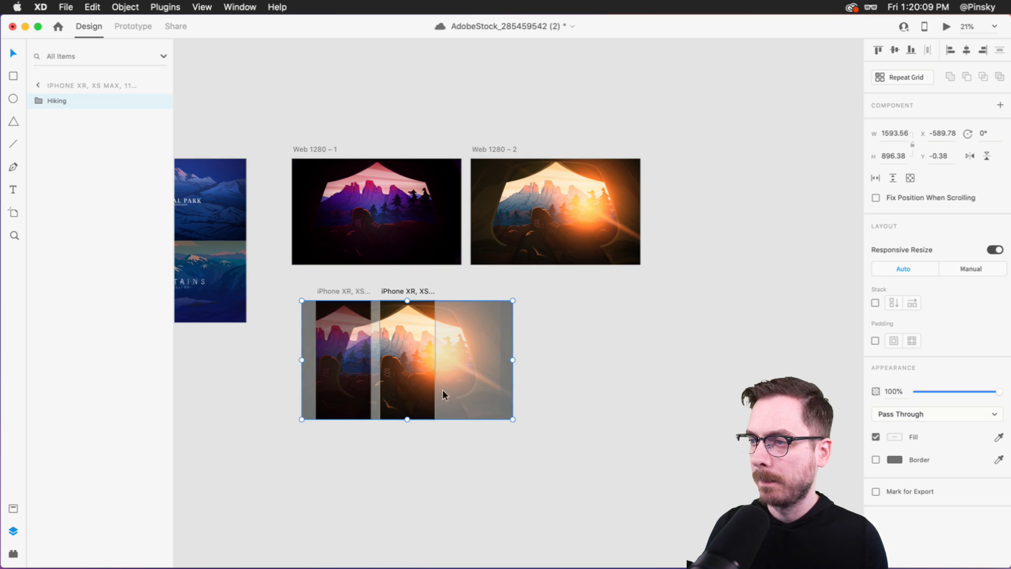
left_click(402, 459)
scroll(402, 460, "up", 5)
scroll(413, 260, "up", 3)
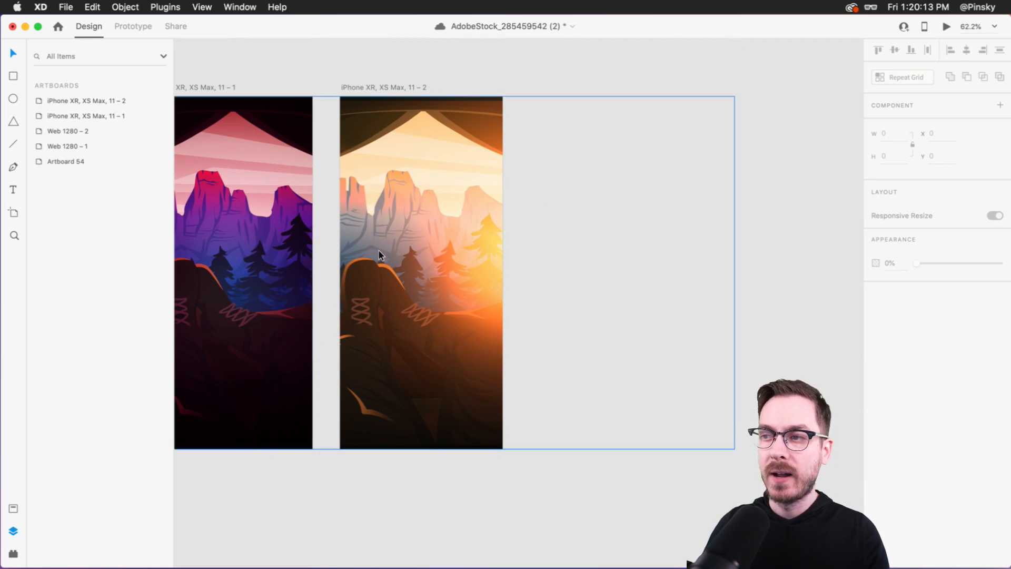
scroll(383, 271, "left", 5)
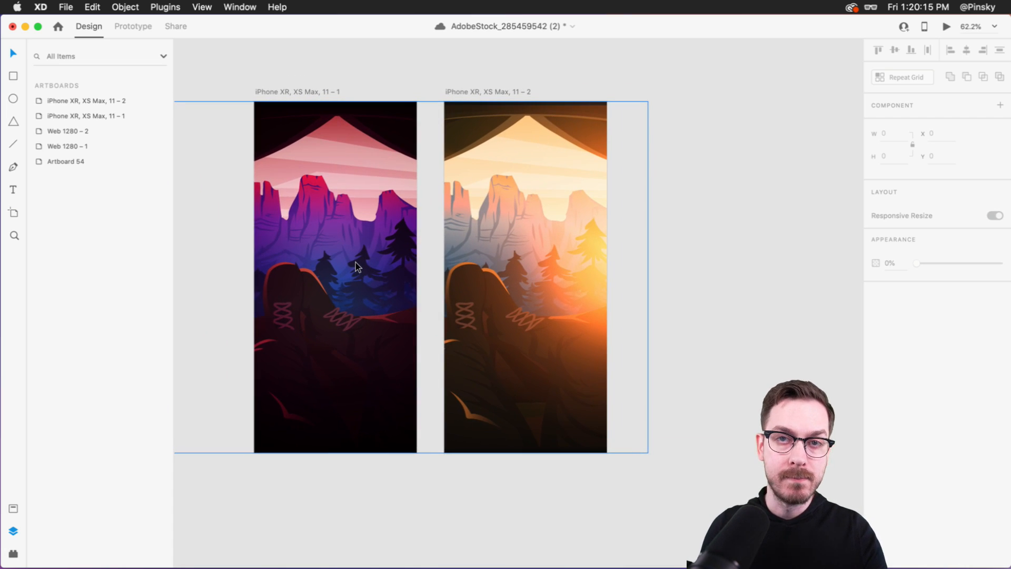
left_click(489, 298)
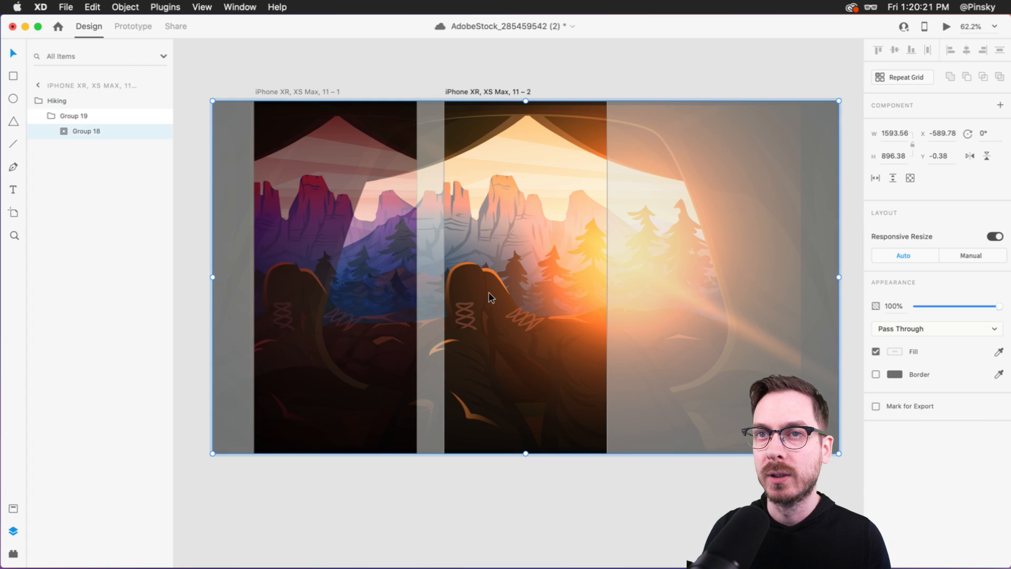
double_click(489, 298)
left_click(96, 208)
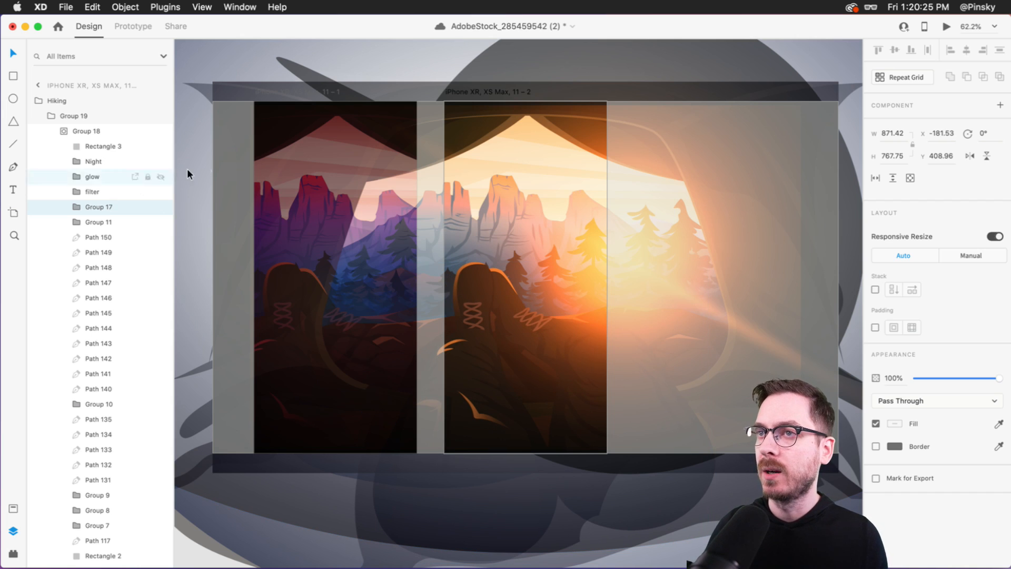
key("Escape")
scroll(331, 345, "left", 2)
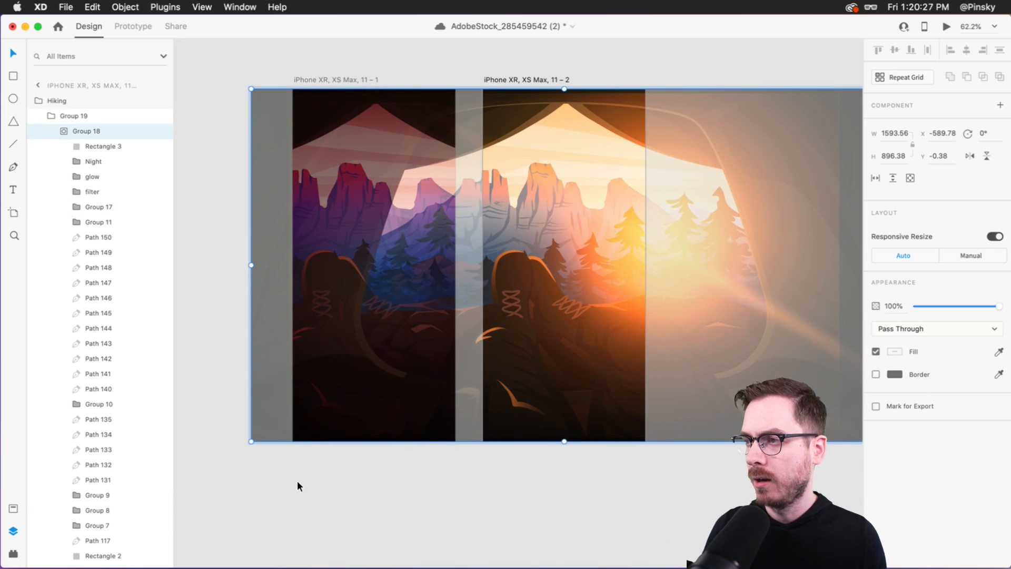
left_click(297, 482)
- Move the second iPhone artboard to X 4372 and link the first to it with a Time-triggered Auto-Animate: 0.2 s delay, Ease In-Out, 5 s
left_click_drag(518, 83, 544, 84)
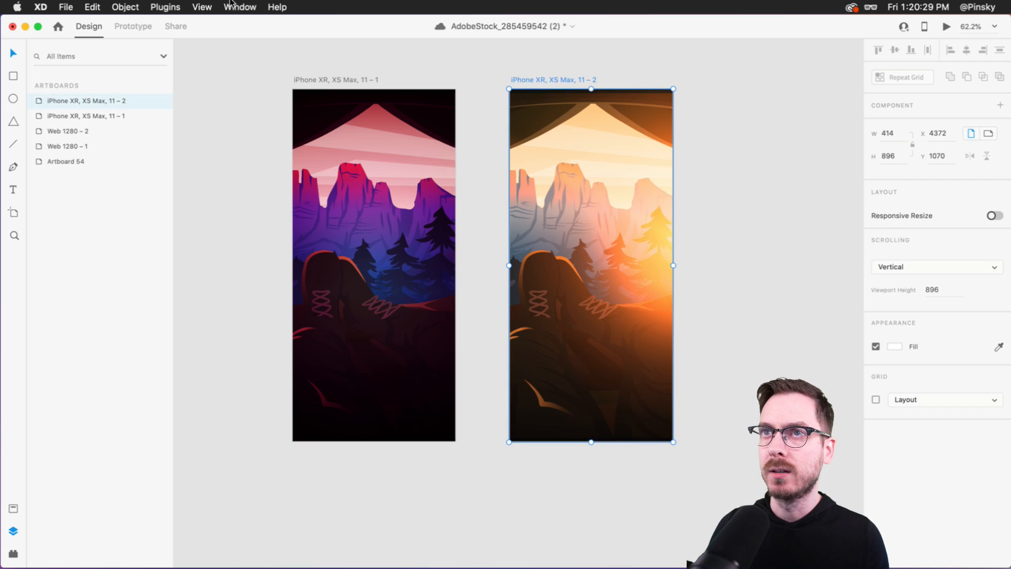
left_click(133, 27)
left_click(323, 78)
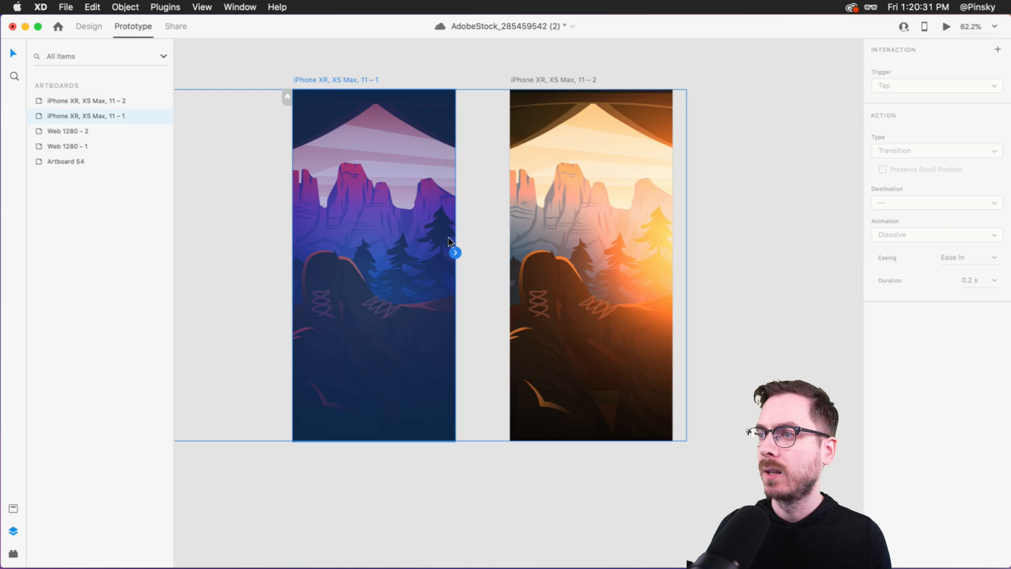
left_click_drag(456, 253, 538, 181)
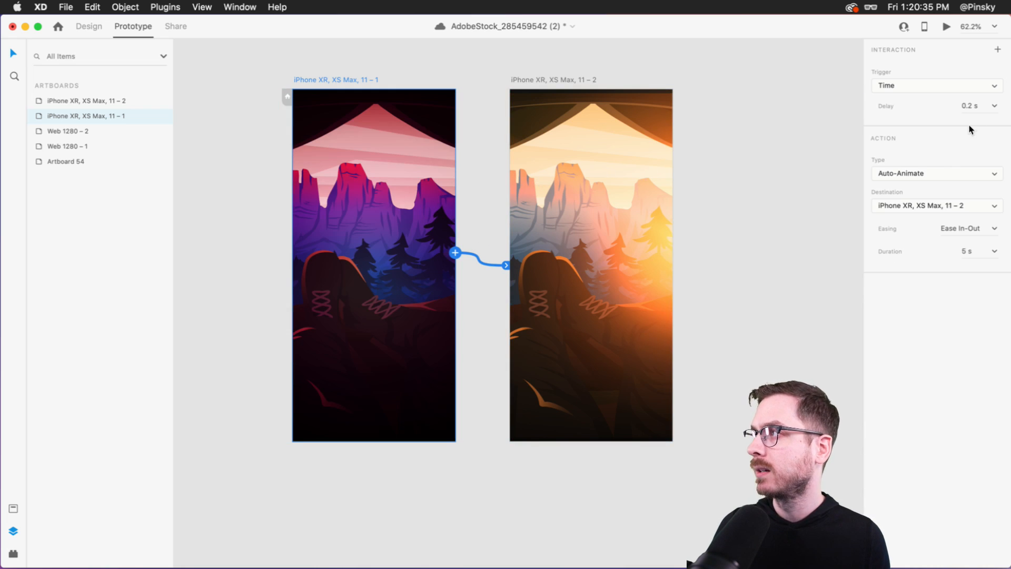
- Preview the night-to-sunrise transition between the two iPhone artboards, then close the preview
left_click(946, 27)
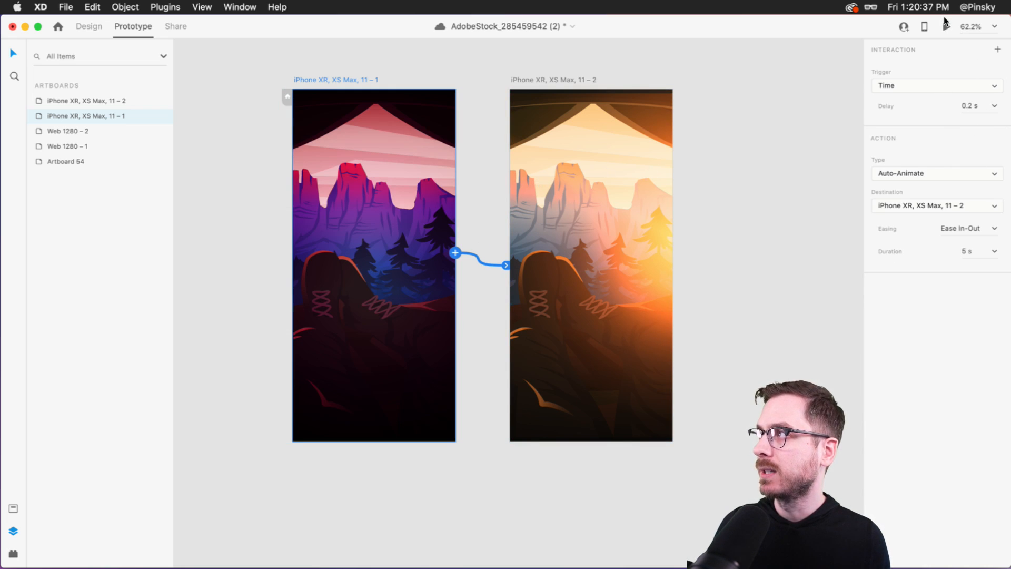
left_click_drag(200, 25, 444, 4)
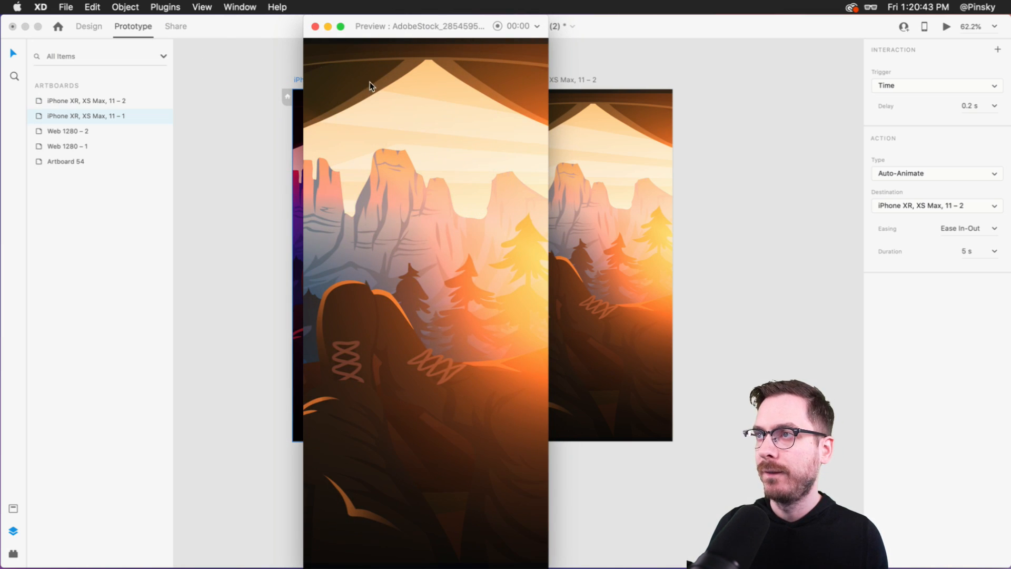
left_click(314, 27)
- Select the glow group inside the second iPhone artboard's Hiking artwork and return to Design mode
left_click(648, 332)
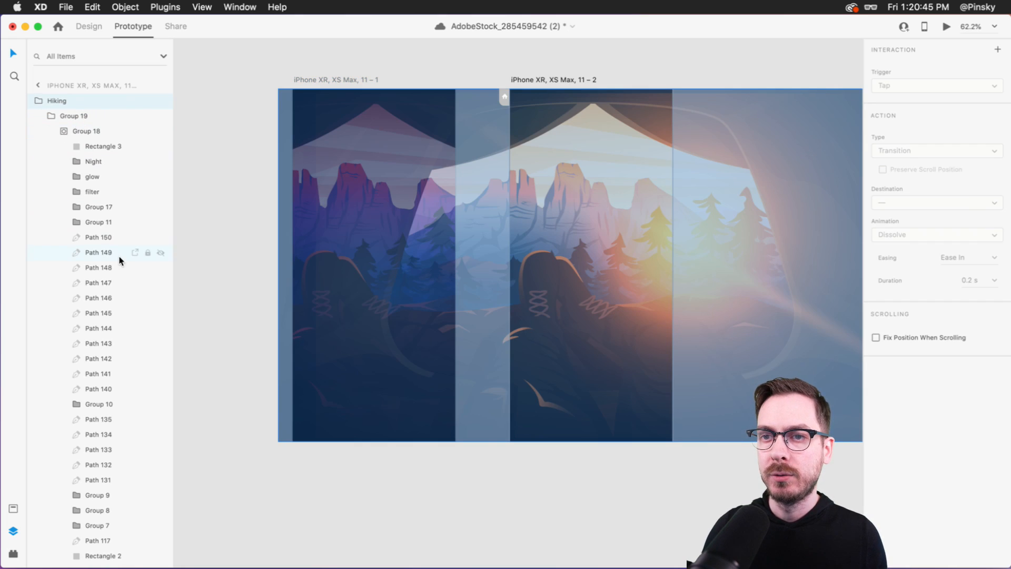
left_click(87, 176)
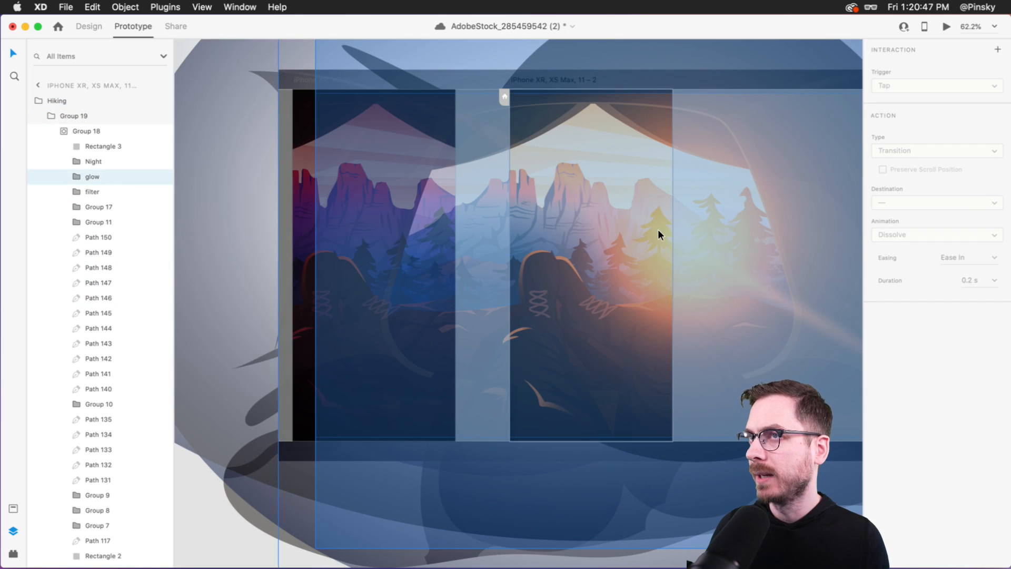
key("super+1")
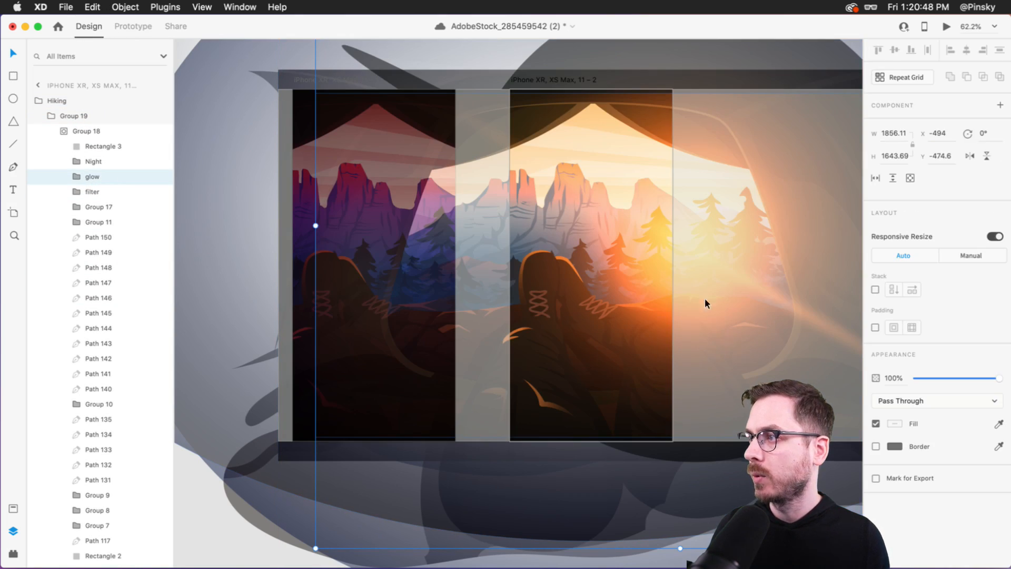
left_click(684, 274)
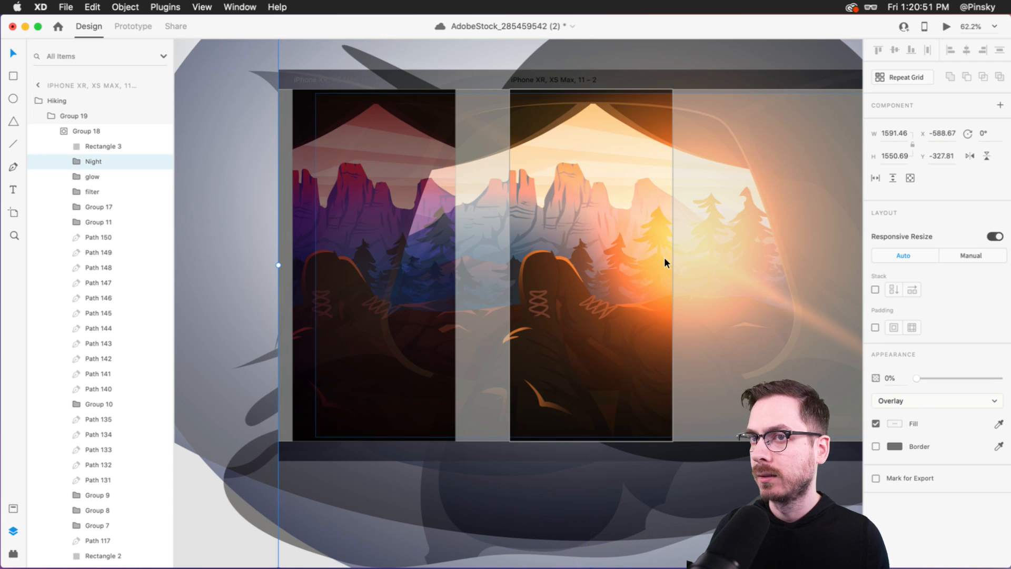
left_click(105, 177)
scroll(516, 254, "right", 3)
left_click(438, 62)
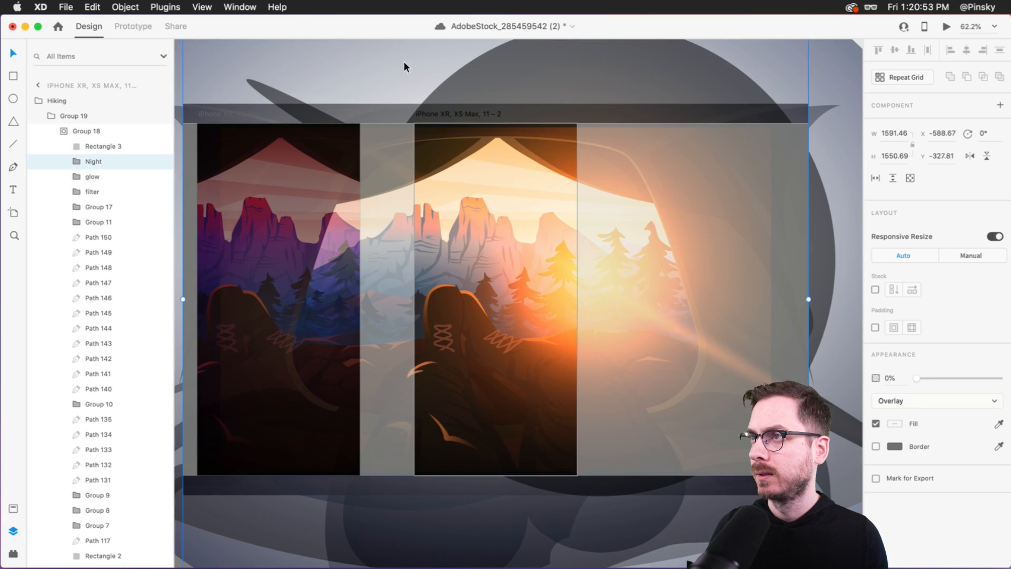
key("Escape")
left_click(466, 113)
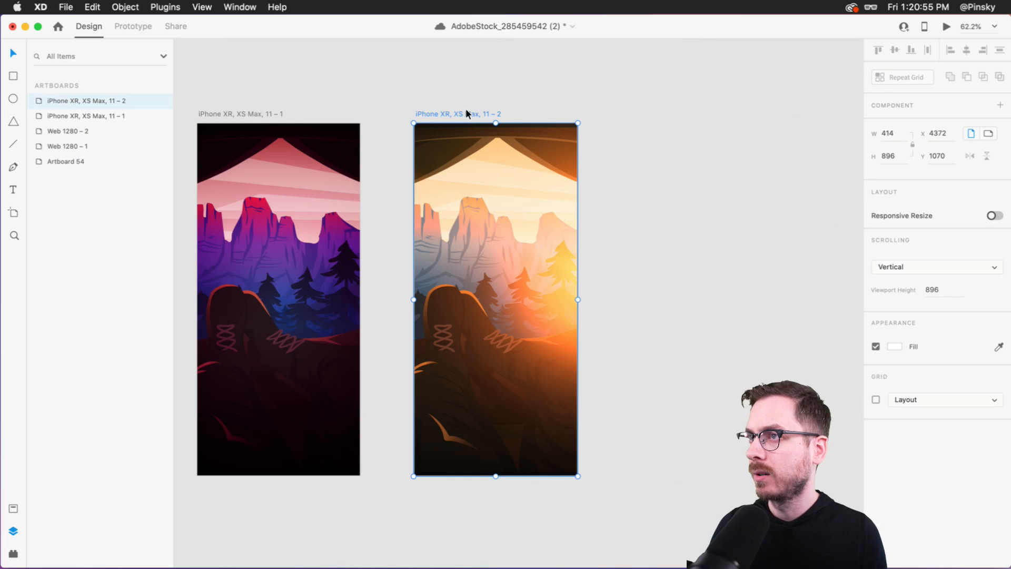
- Shift the glow group of the second iPhone artboard left to X -556 and deselect it
left_click(526, 314)
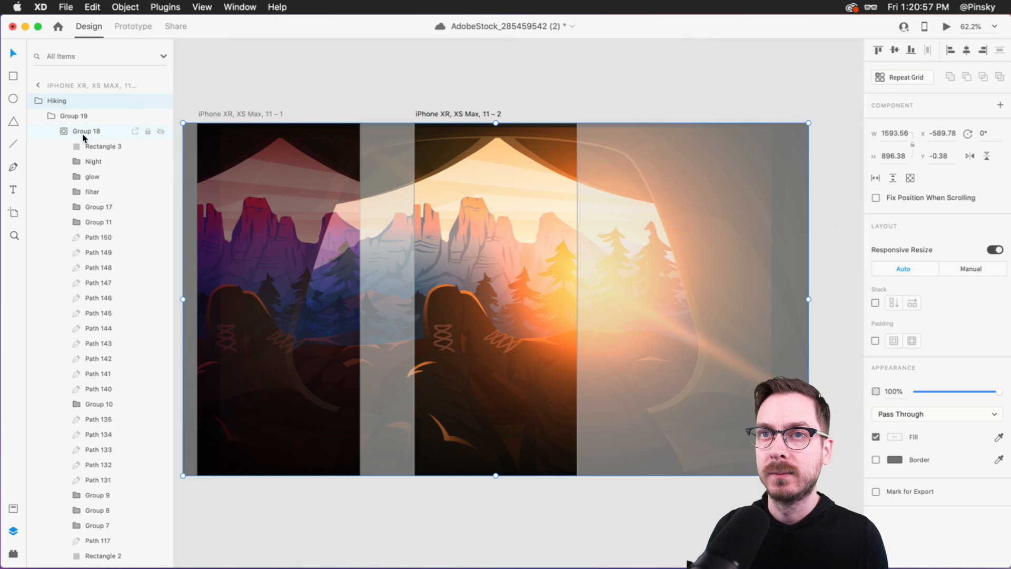
left_click(89, 177)
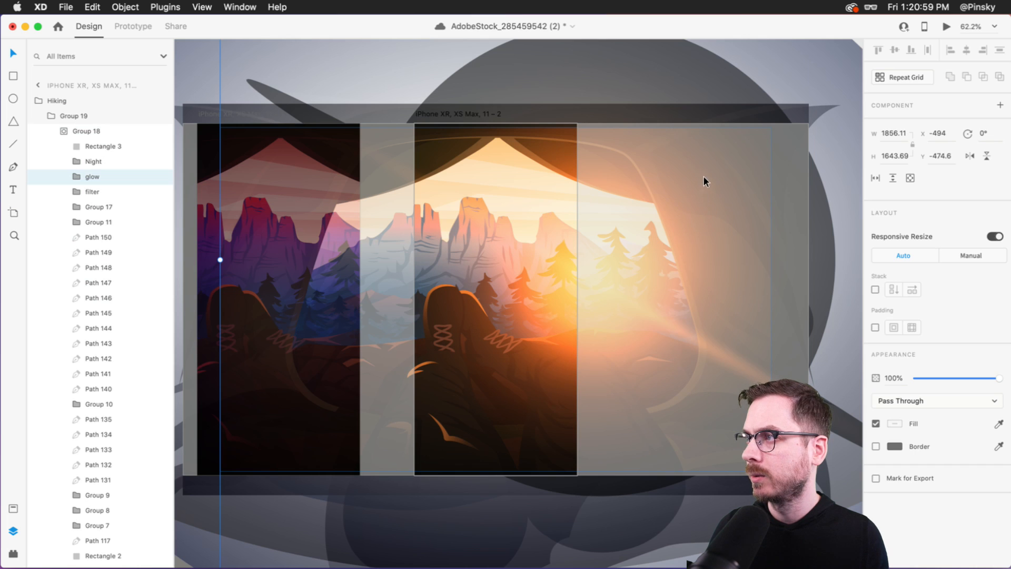
left_click_drag(703, 175, 679, 177)
key("Left")
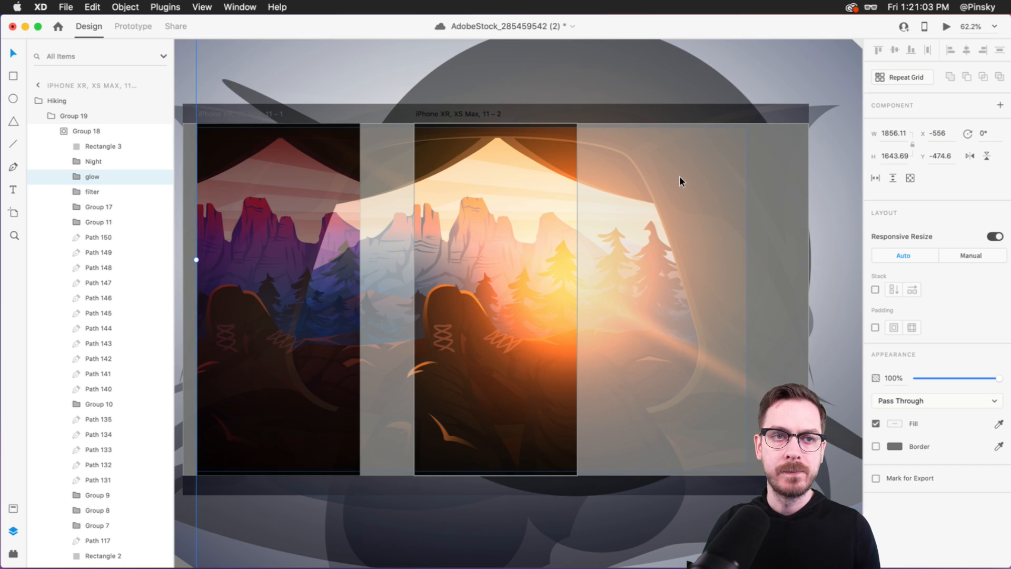
key("Escape")
key("Escape")
- Preview the animation from the first iPhone artboard with the shifted glow and close the preview
left_click(235, 112)
key("super+Return")
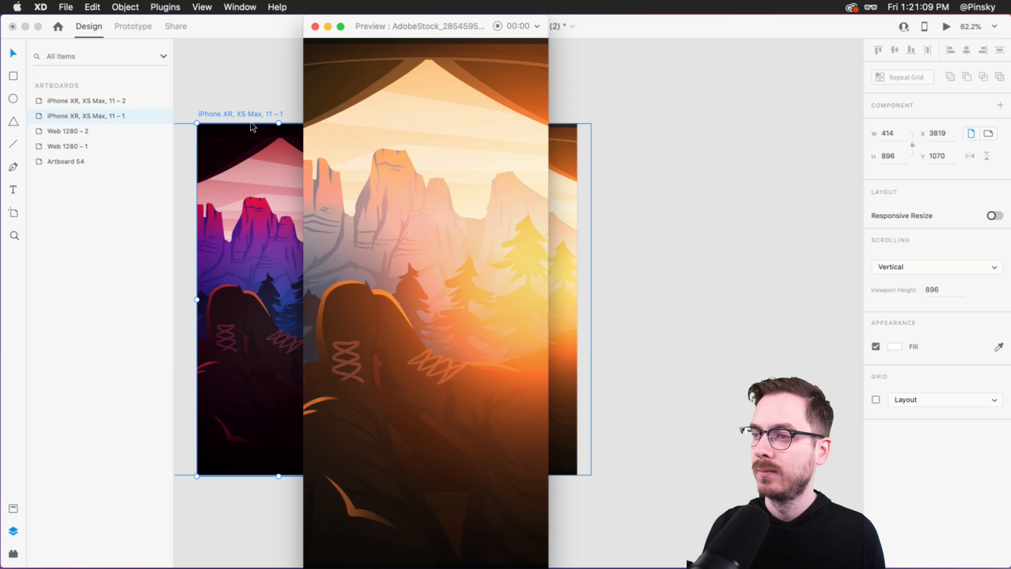
left_click(730, 206)
left_click(730, 206)
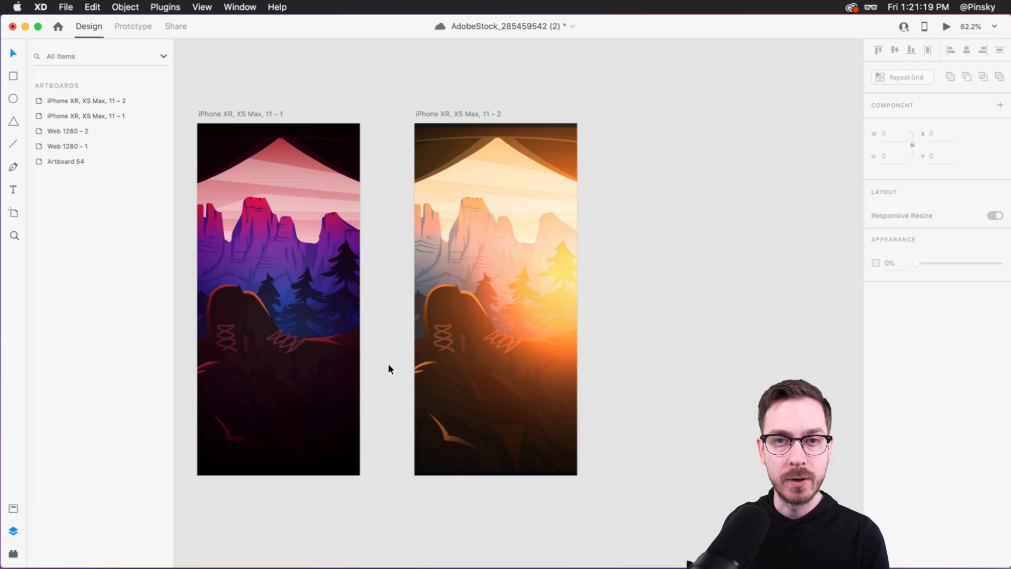
- Draw a horizontal line about 140 px long near the bottom of the first iPhone artboard
scroll(388, 369, "left", 2)
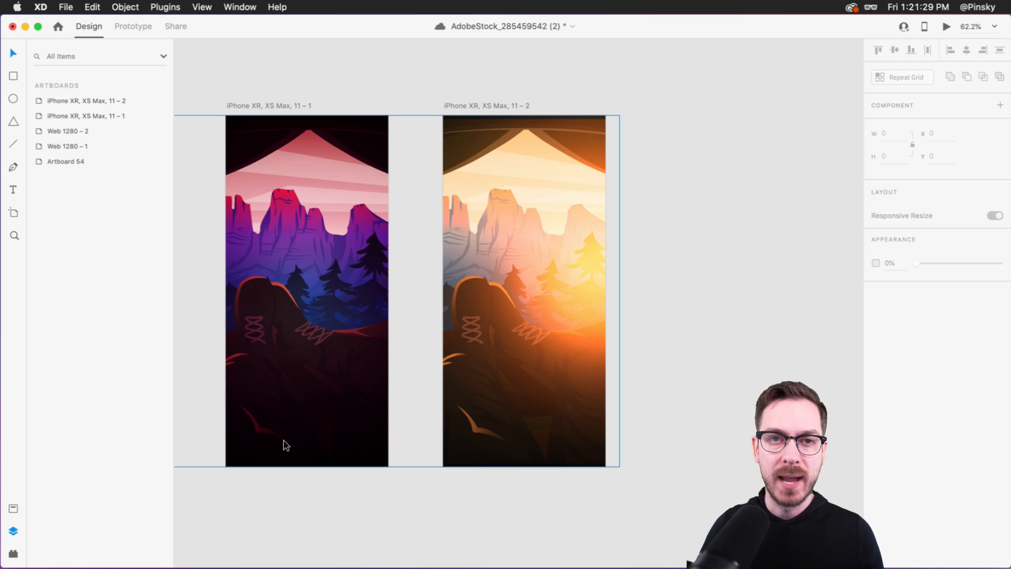
left_click(302, 436)
scroll(299, 439, "up", 1)
scroll(299, 439, "up", 3)
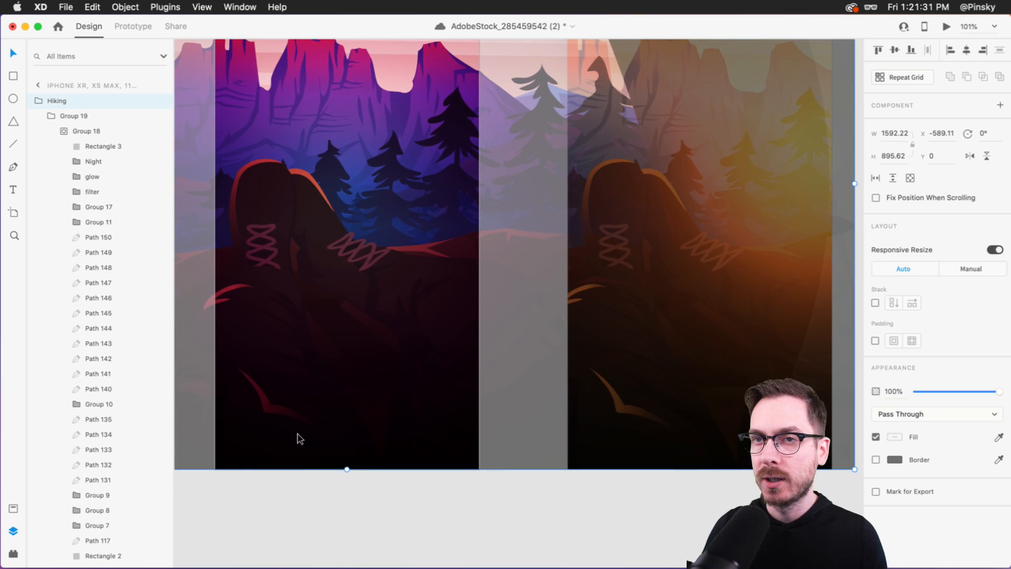
left_click(13, 144)
left_click_drag(292, 445, 386, 452)
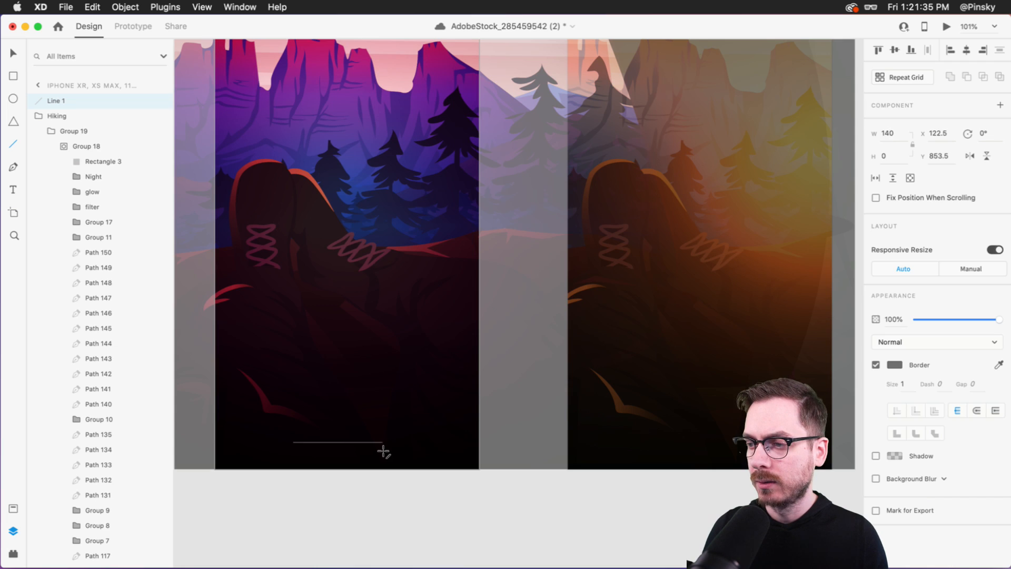
- Give the new line a white border of size 10 with round caps
left_click(894, 365)
left_click_drag(794, 315, 721, 253)
left_click(910, 387)
key("Up")
key("Up")
key("Up")
key("Up")
key("Up")
key("Up")
key("Up")
key("Up")
key("Up")
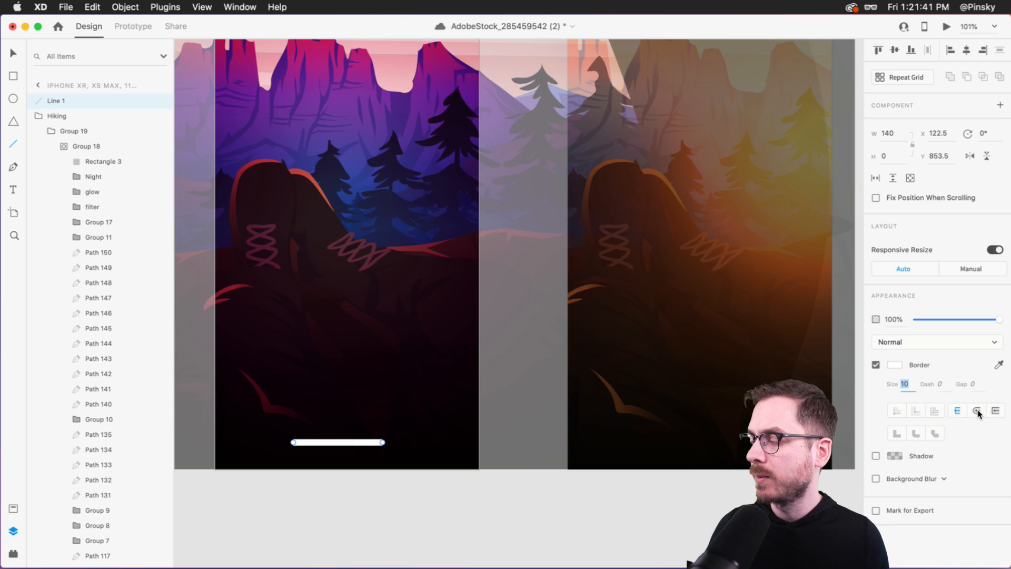
- Move the line down to Y 855.5, centre it horizontally on the first iPhone artboard and deselect it
left_click(11, 51)
left_click_drag(339, 442, 282, 443)
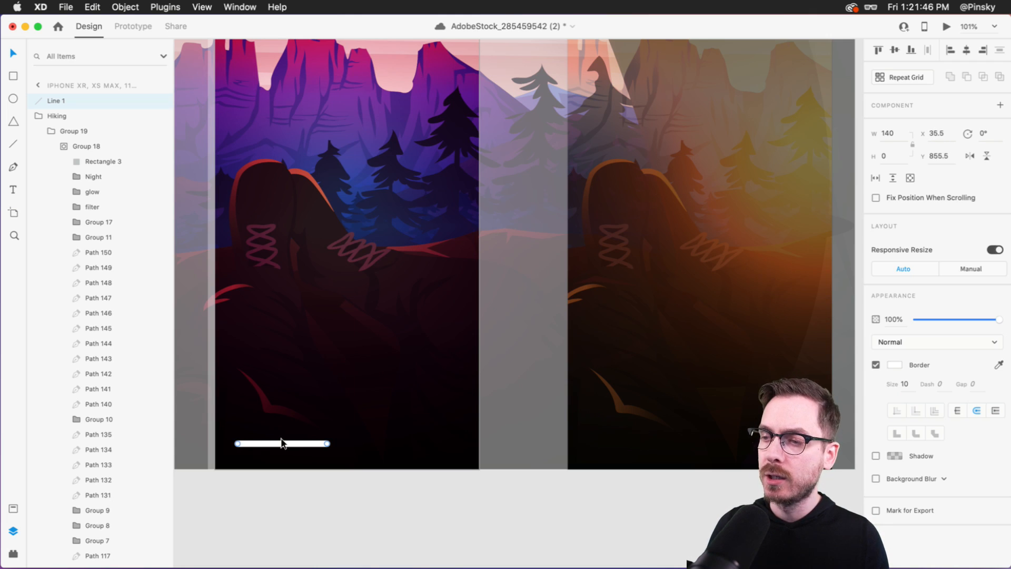
left_click(966, 50)
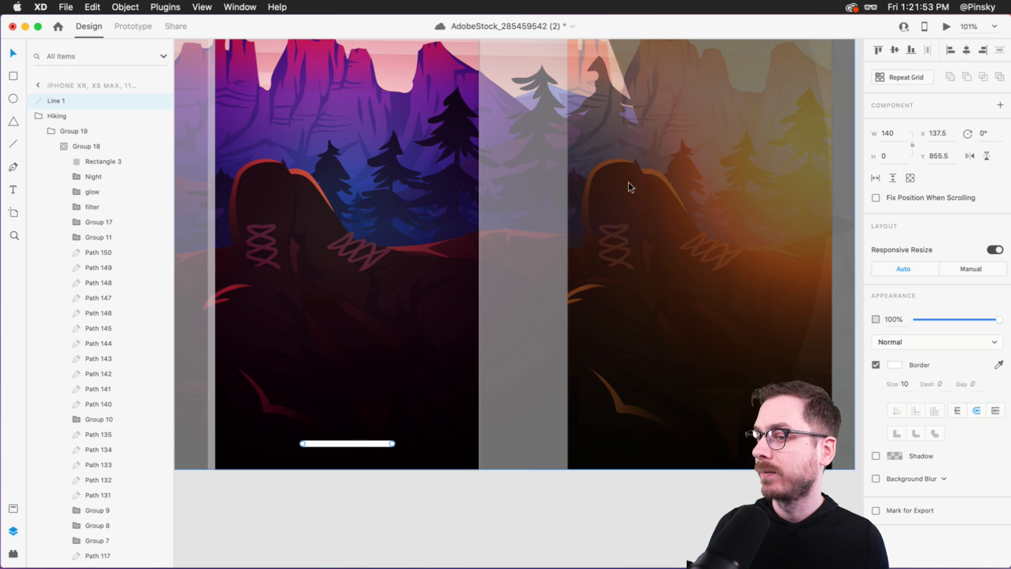
key("Escape")
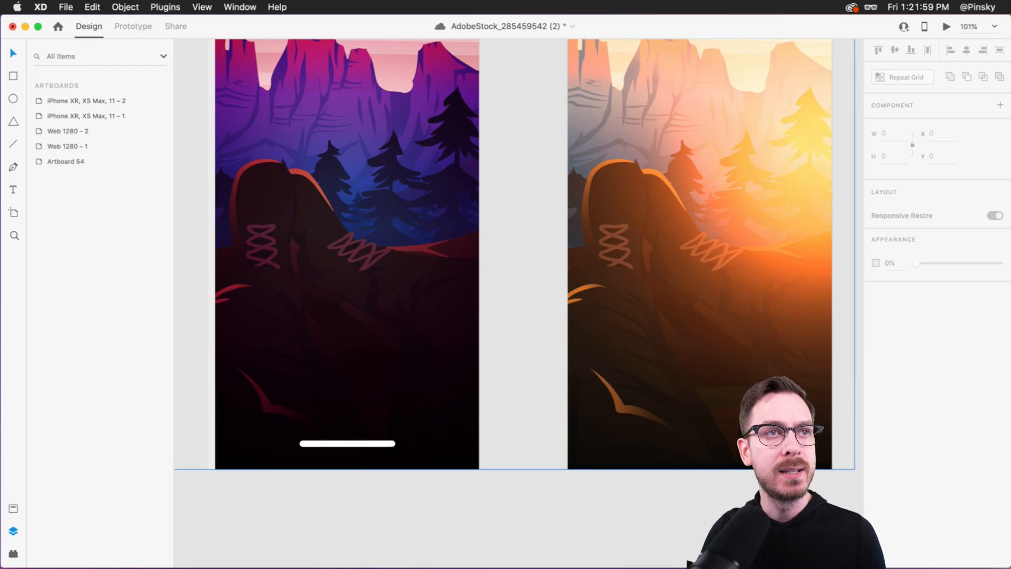
- Reduce the home indicator line's border size to 6 and its opacity to 44%
left_click(363, 443)
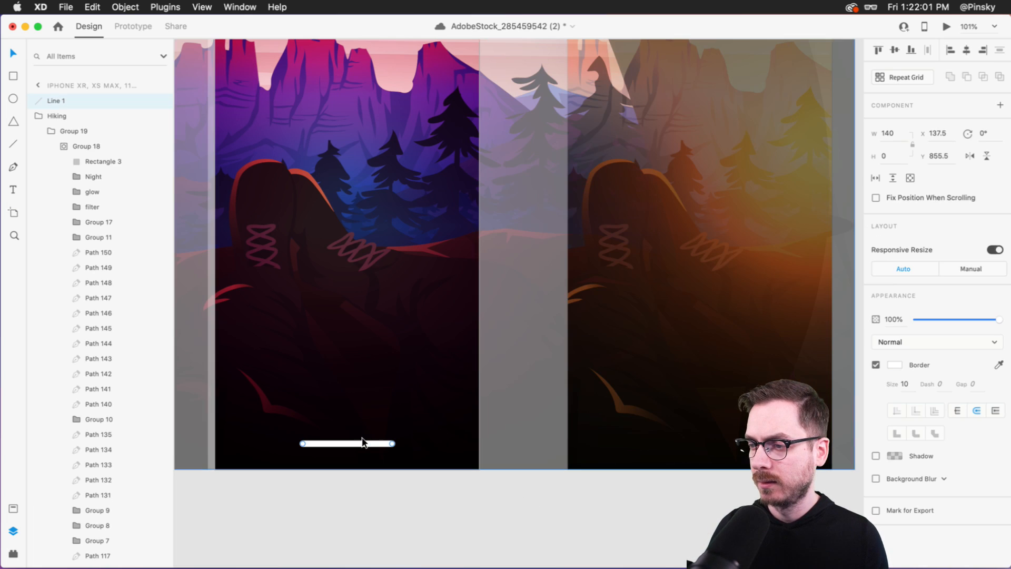
key("super+Return")
key("Escape")
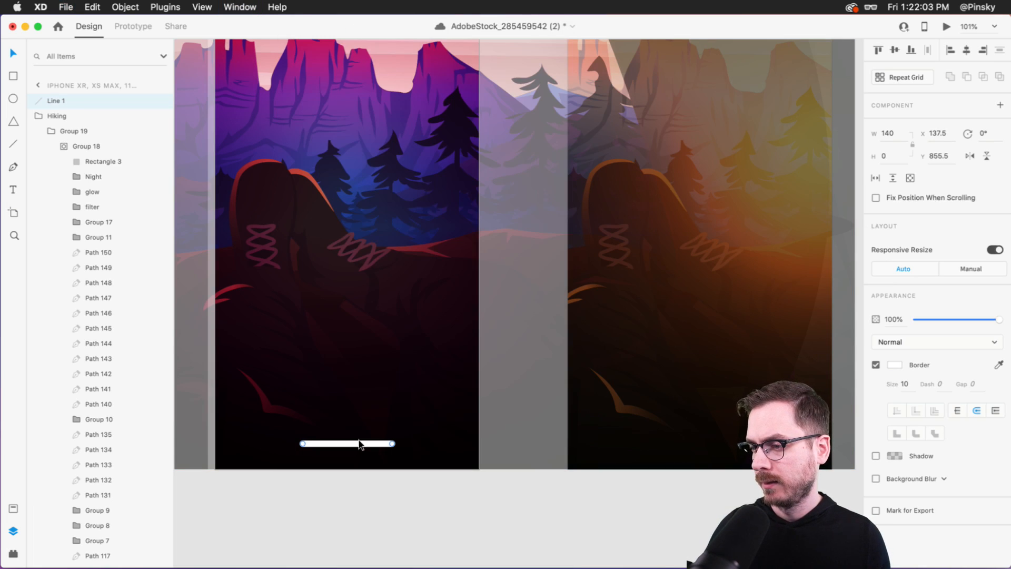
type("6")
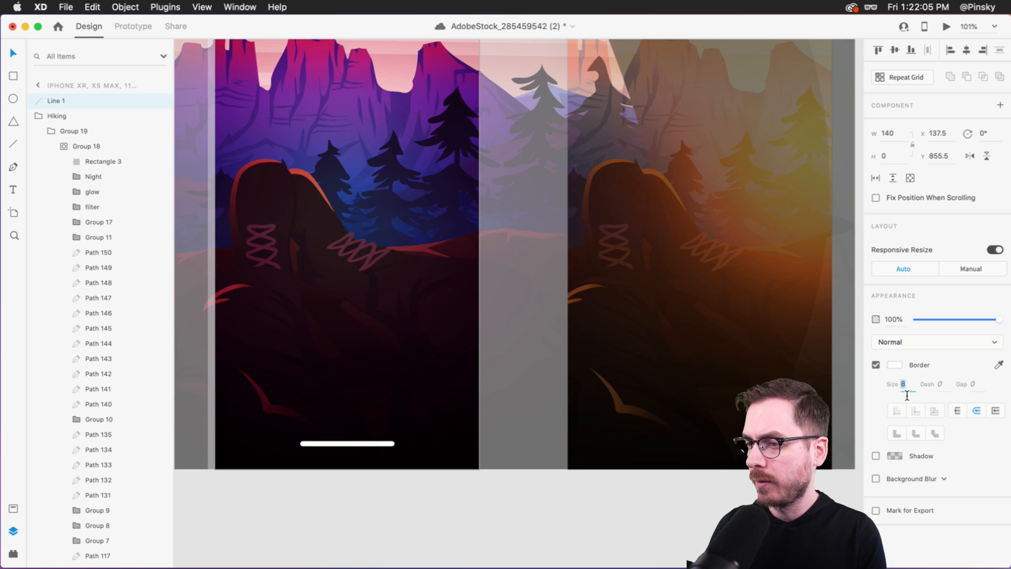
left_click_drag(994, 319, 957, 319)
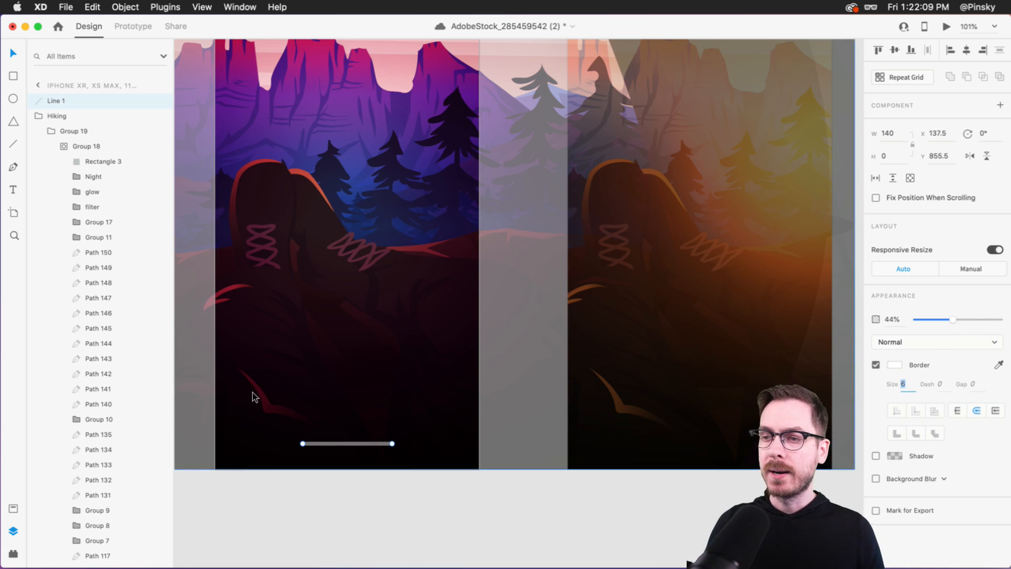
- Draw a 63 × 63 circle at X 44, Y 733, above and left of the home indicator line on the first iPhone artboard
left_click(284, 400)
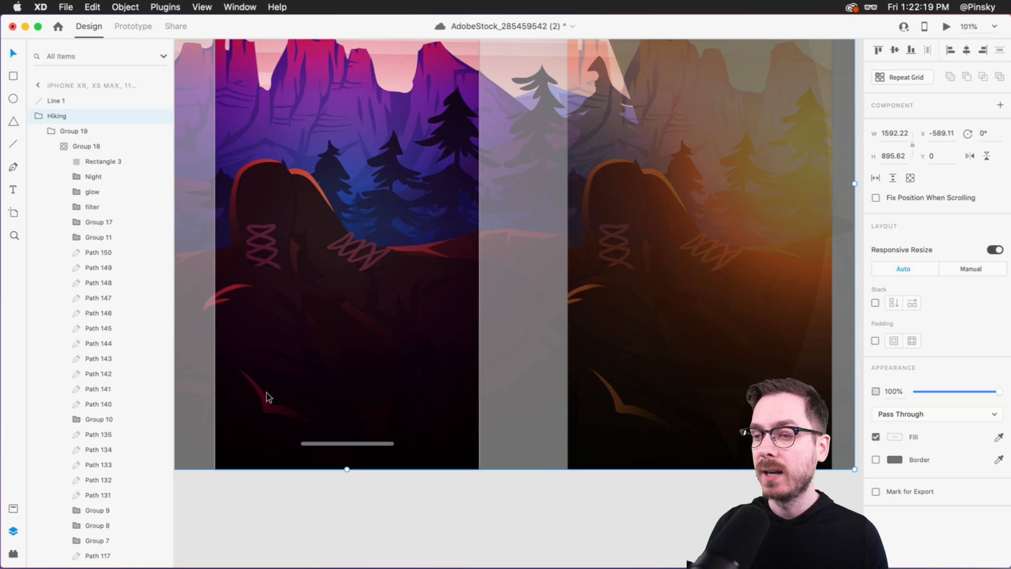
scroll(267, 393, "up", 3)
scroll(267, 393, "left", 1)
left_click(305, 533)
left_click(306, 386)
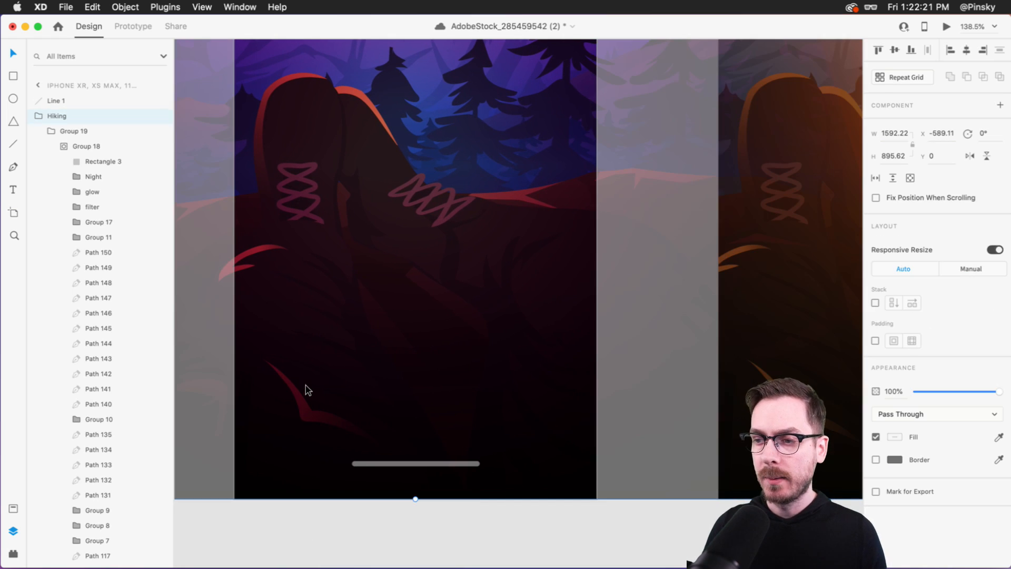
left_click(10, 99)
mouse_move(316, 370)
left_mouse_down()
mouse_move(372, 436)
mouse_move(302, 373)
left_mouse_up()
key("alt")
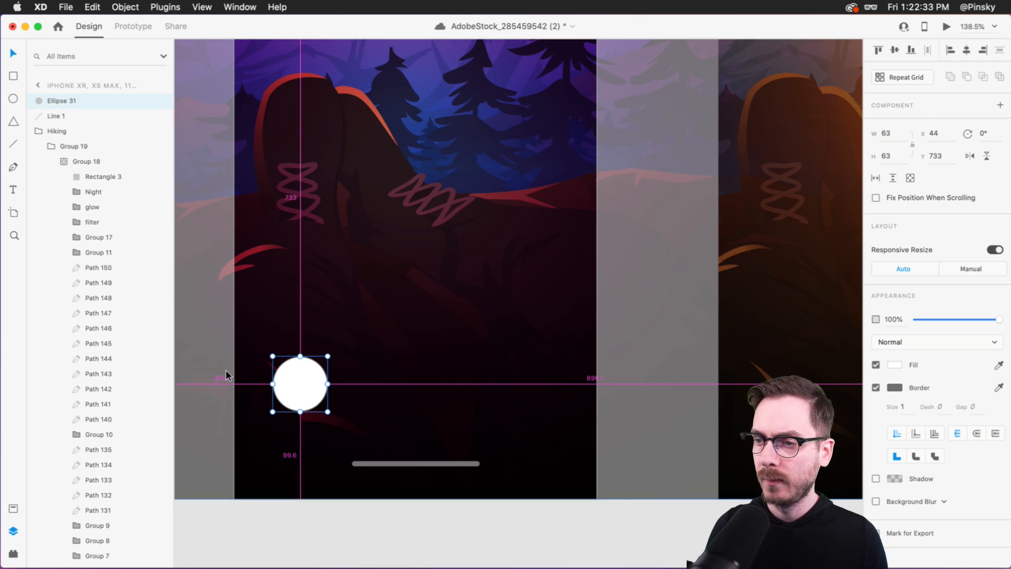
key("super+Return")
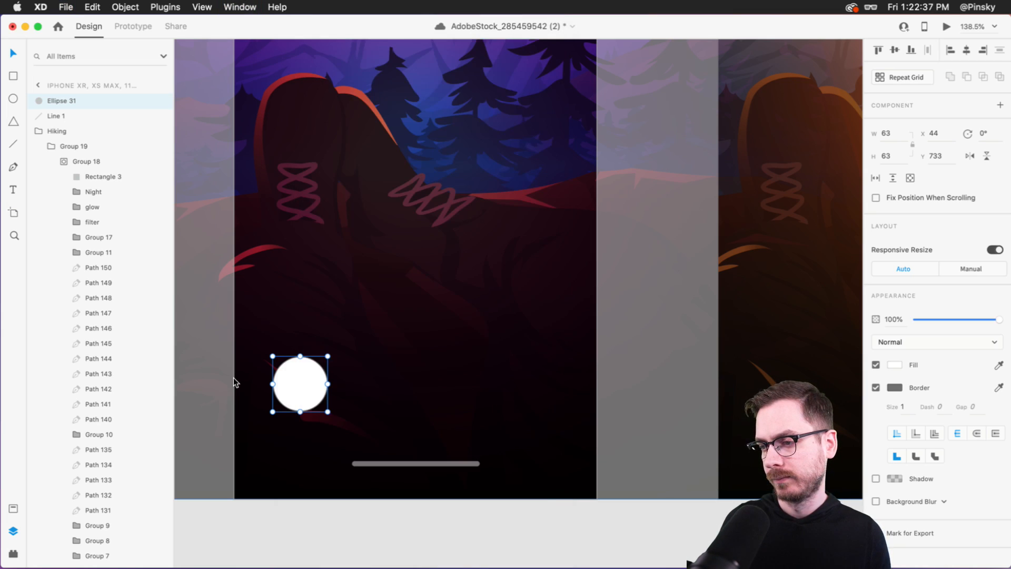
key("super+w")
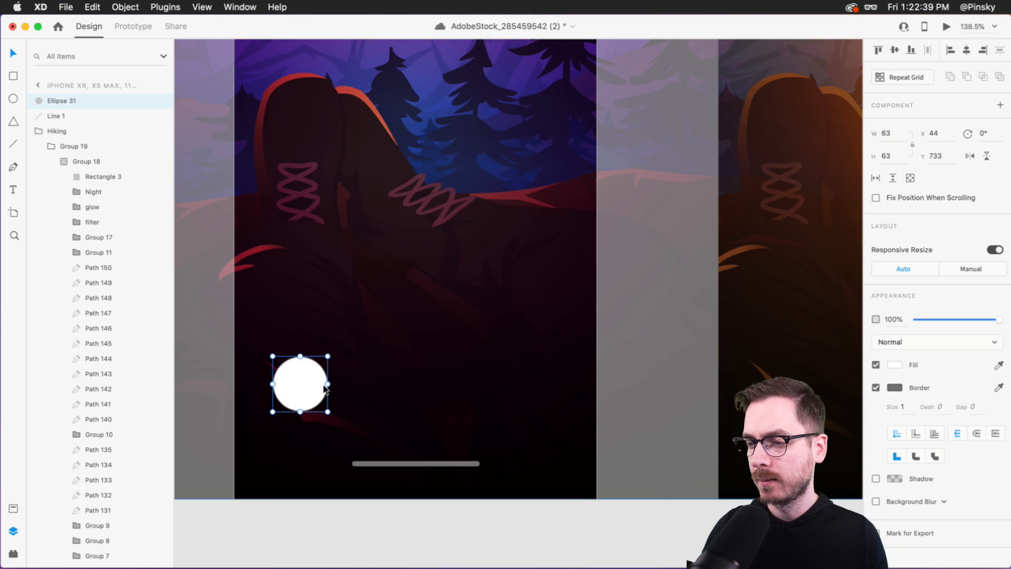
- Remove the circle's border and move it to X 40, Y 720 on the first iPhone artboard
left_click(876, 388)
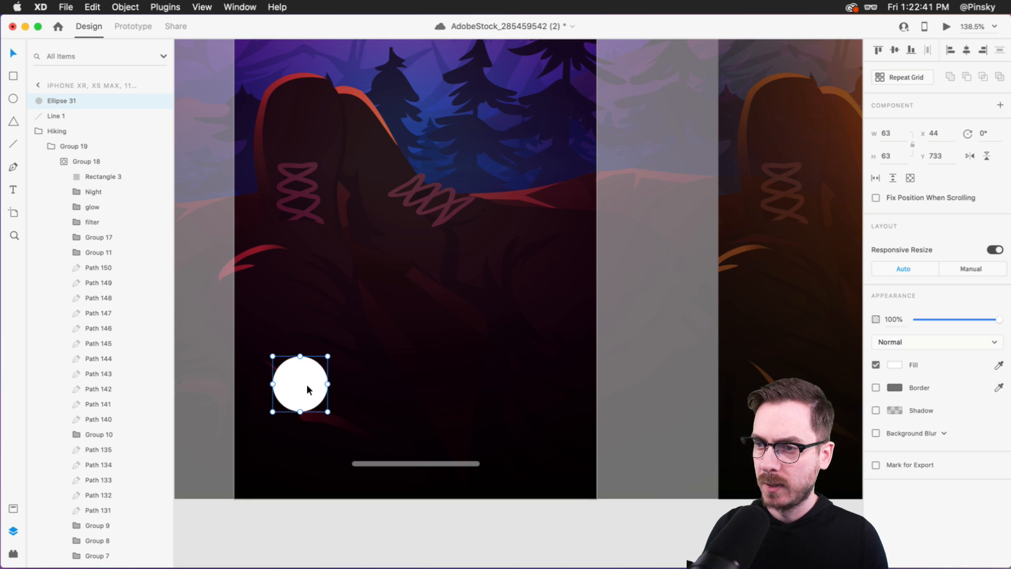
key("Down")
key("alt")
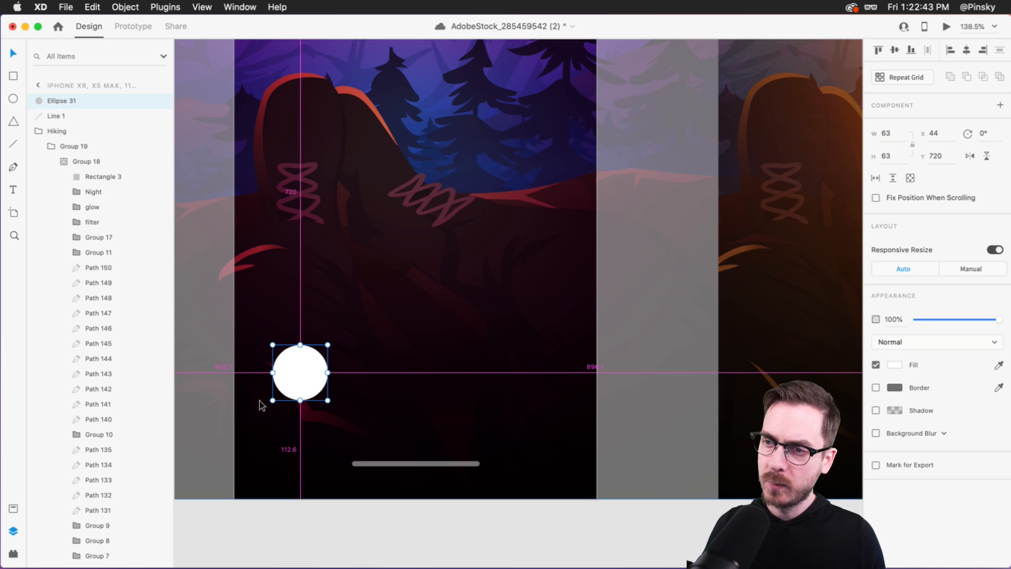
key("Left")
key("Left")
key("Left")
key("Left")
key("Left")
key("Right")
key("alt")
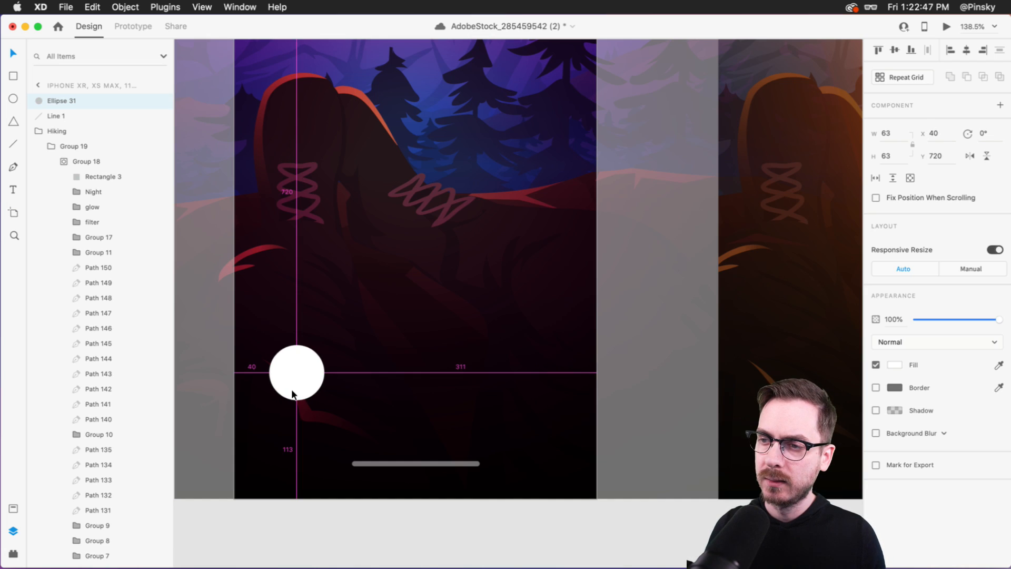
left_click_drag(283, 365, 533, 365)
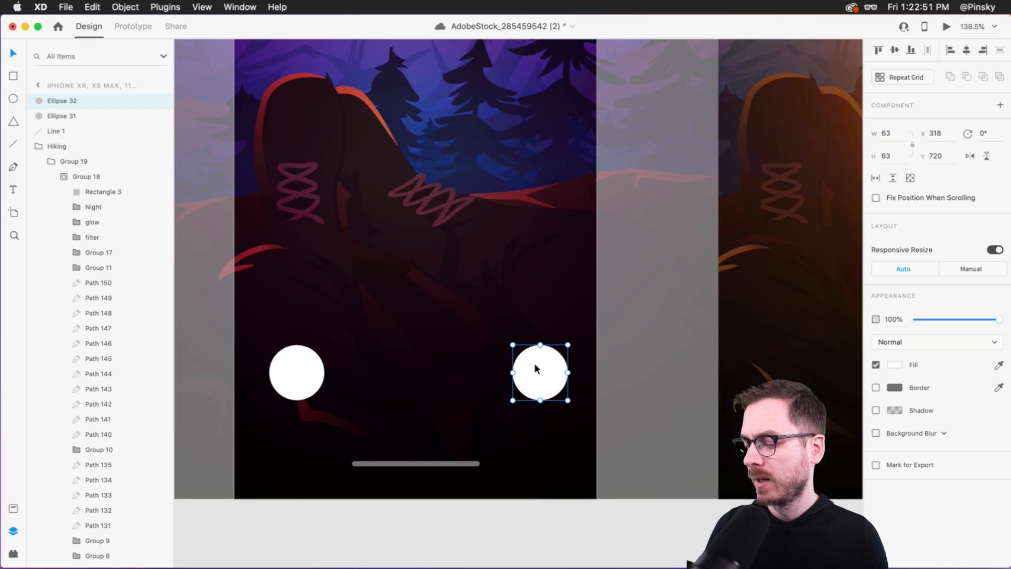
key("Delete")
left_click(308, 371)
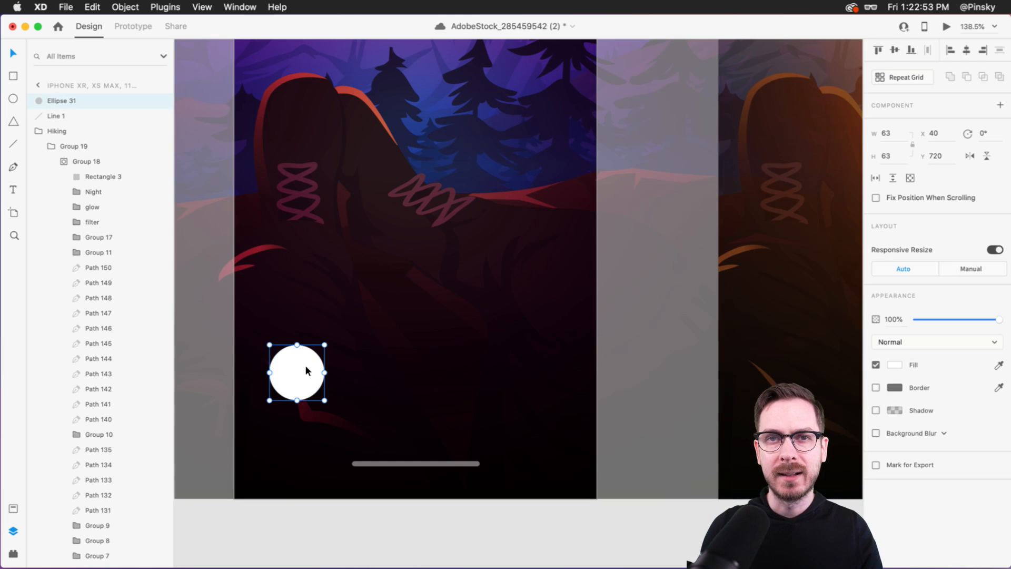
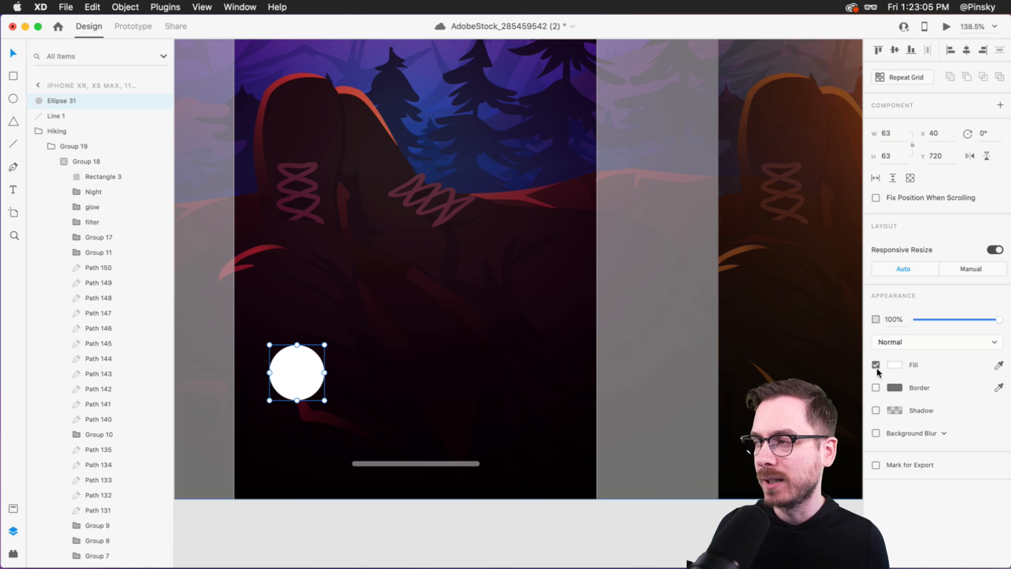
- Fill the white circle with a solid dark grey and keep its opacity at 100%
left_click(894, 364)
left_click(743, 382)
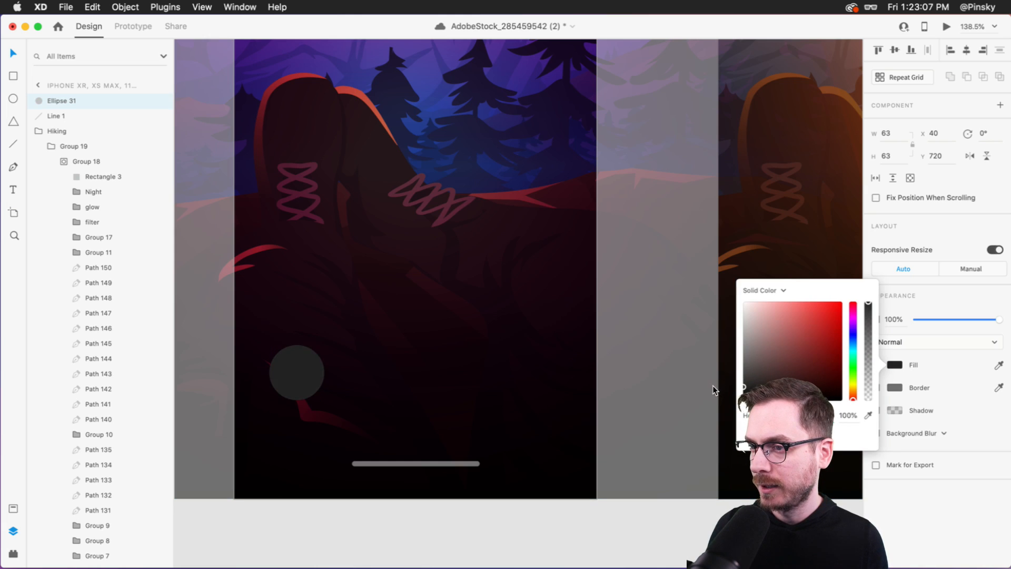
mouse_move(999, 319)
left_mouse_down()
mouse_move(947, 319)
mouse_move(995, 319)
left_mouse_up()
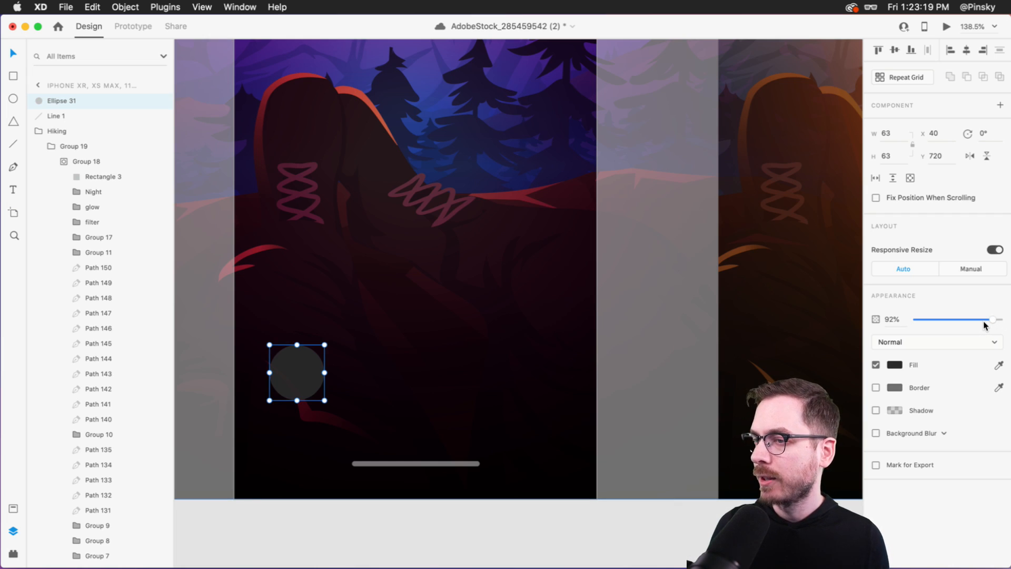
left_click_drag(994, 320, 1004, 320)
left_click(877, 433)
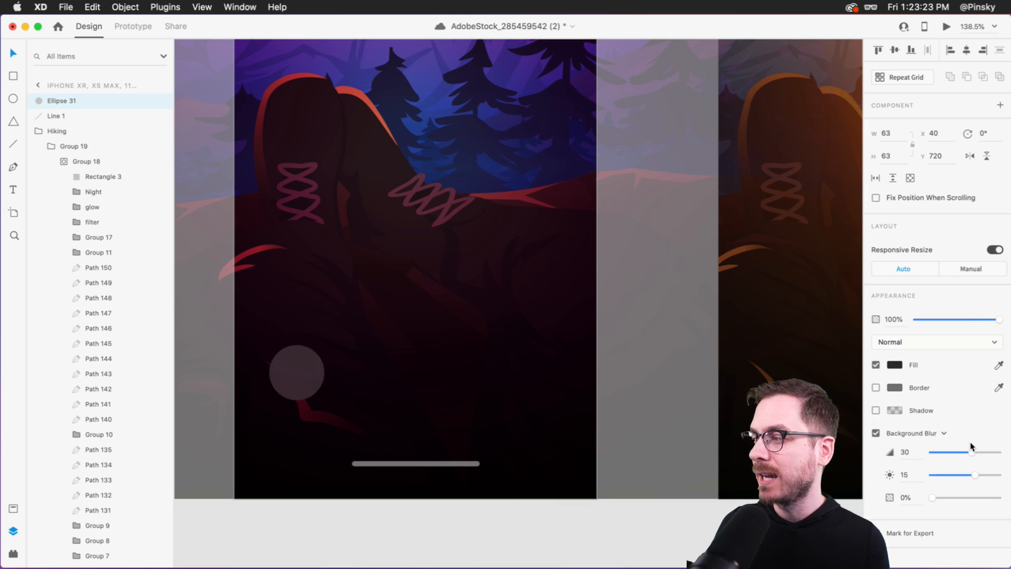
mouse_move(974, 475)
left_mouse_down()
mouse_move(945, 475)
mouse_move(974, 467)
left_mouse_up()
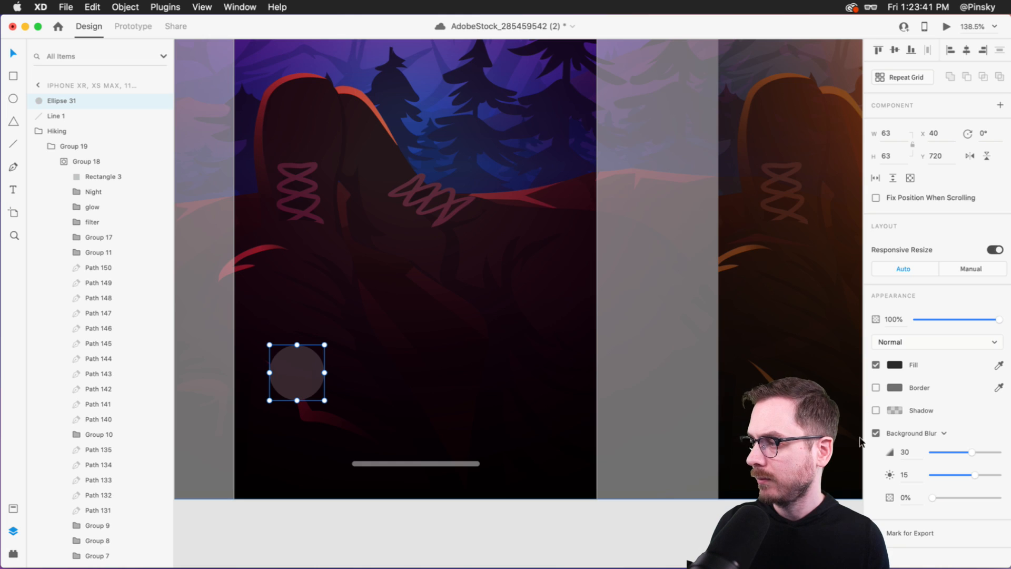
left_click(876, 432)
- Lower the circle's opacity to 90% and darken its grey fill slightly
left_click_drag(999, 319, 994, 323)
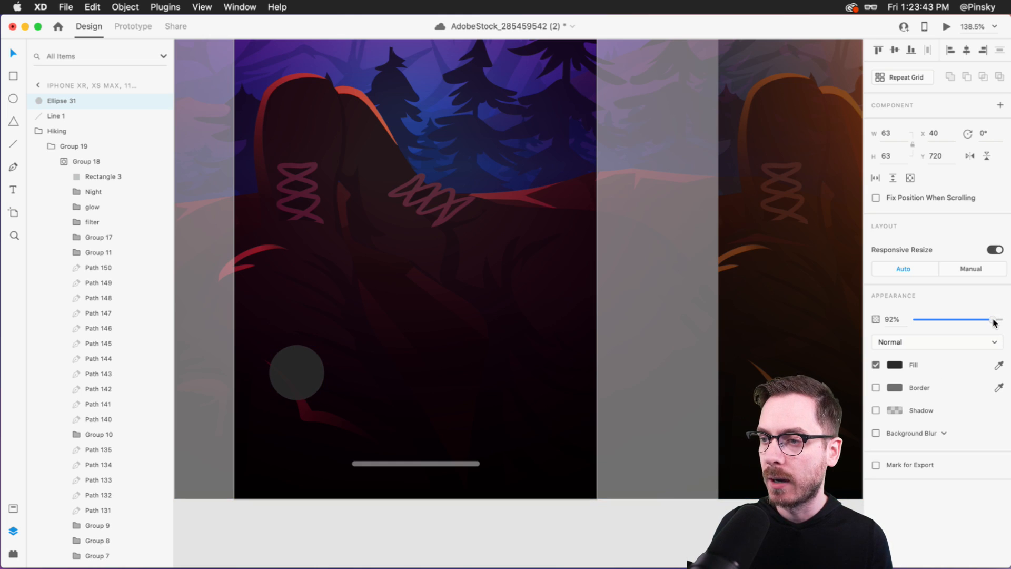
left_click(895, 364)
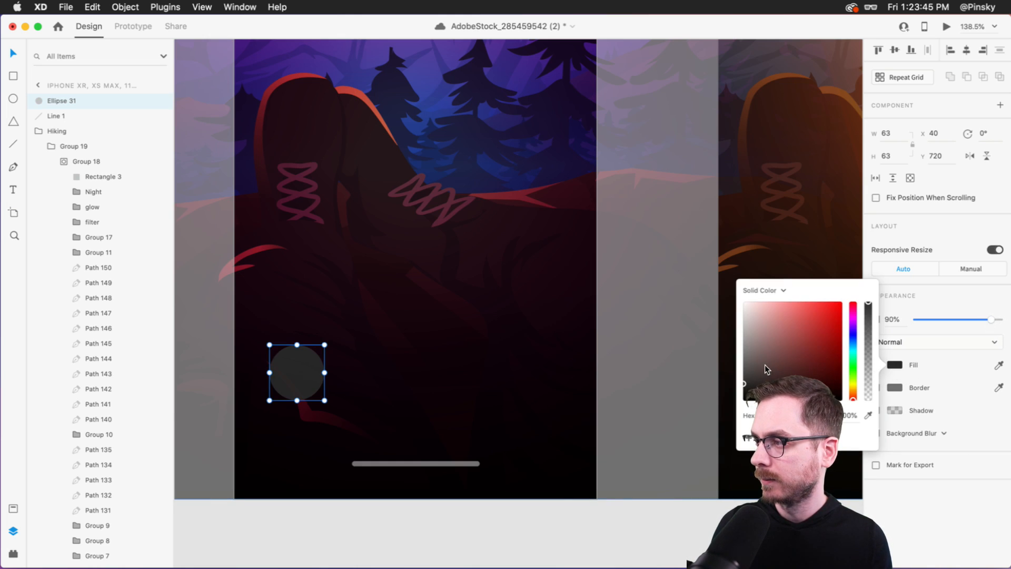
left_click_drag(750, 387, 729, 392)
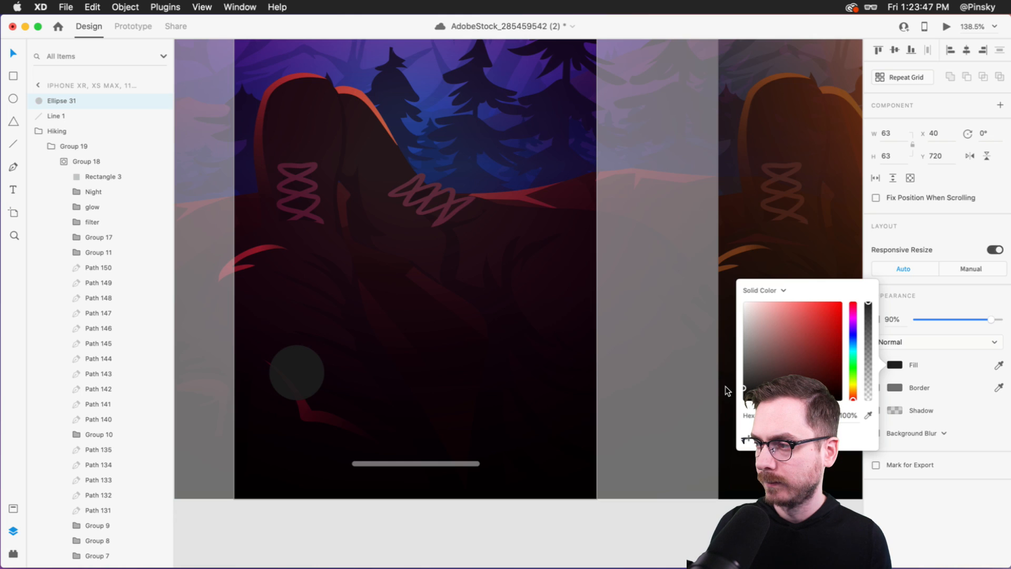
left_click(606, 487)
- Duplicate the dark circle across to the artboard's right side, placing the copy at X 311, Y 720
left_click(302, 358)
left_click_drag(302, 358, 538, 371)
key("shift+Left")
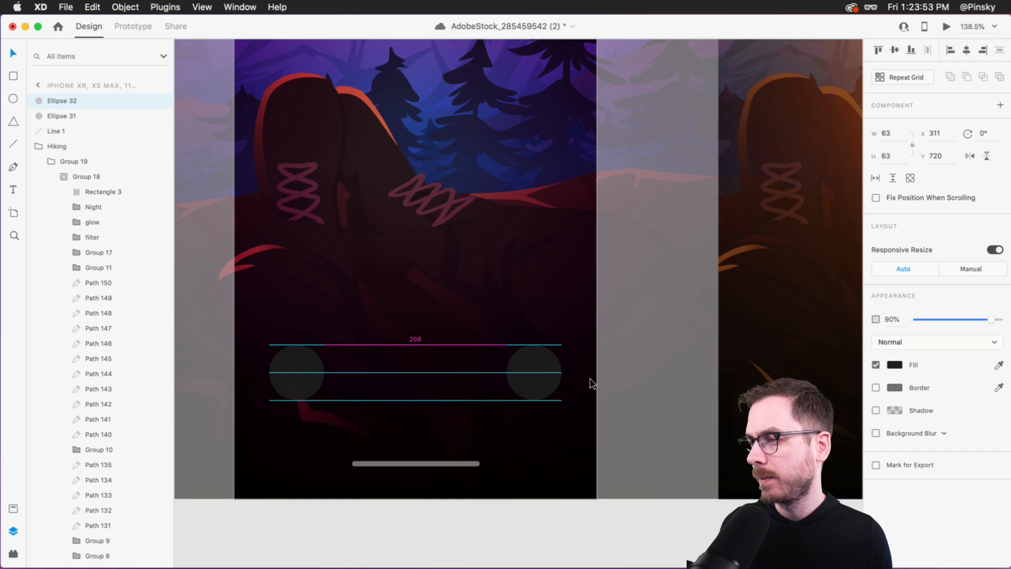
key("alt")
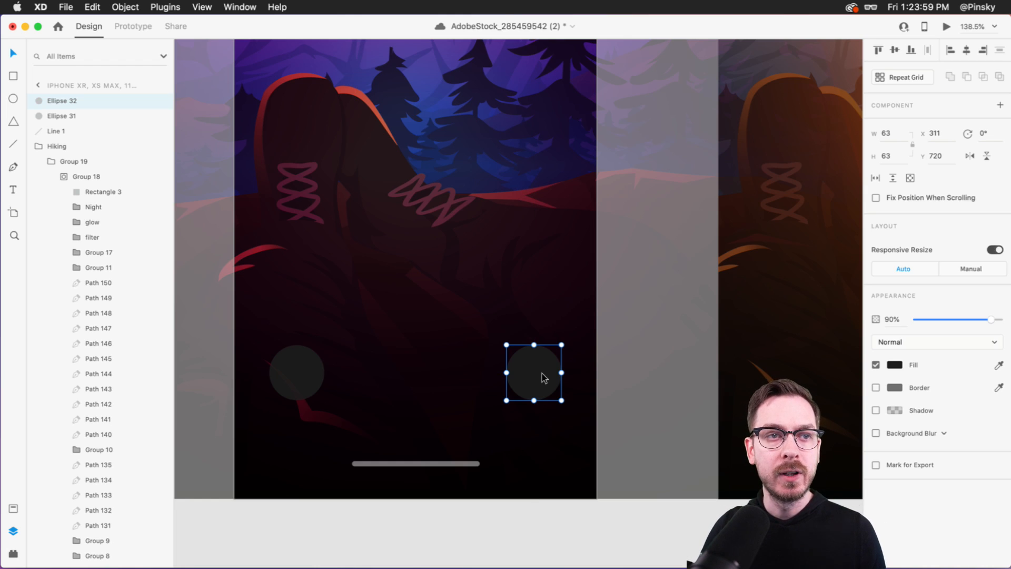
- Select the left dark circle and save the document
scroll(420, 316, "up", 1)
scroll(419, 316, "left", 1)
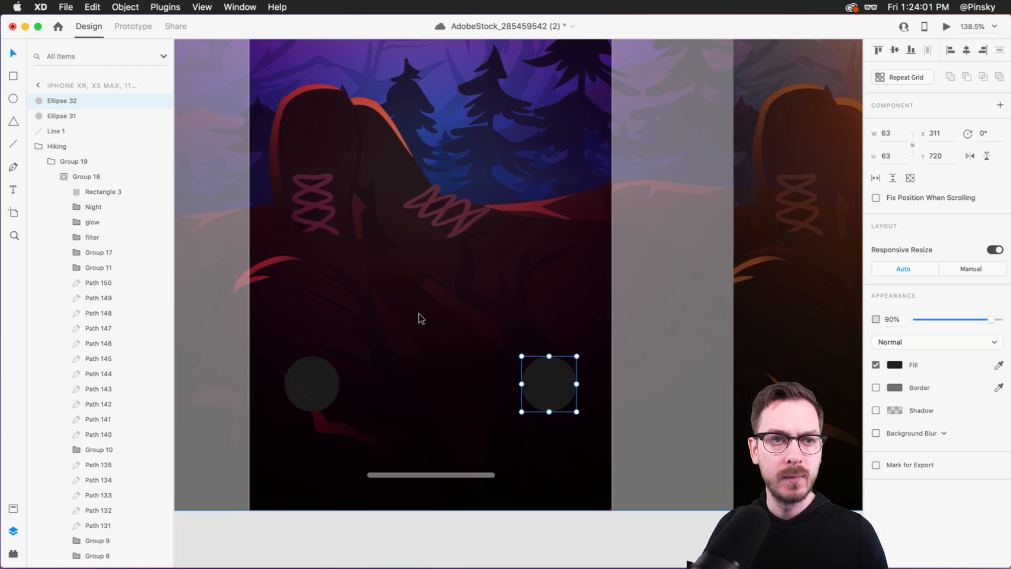
left_click(358, 511)
left_click(311, 384)
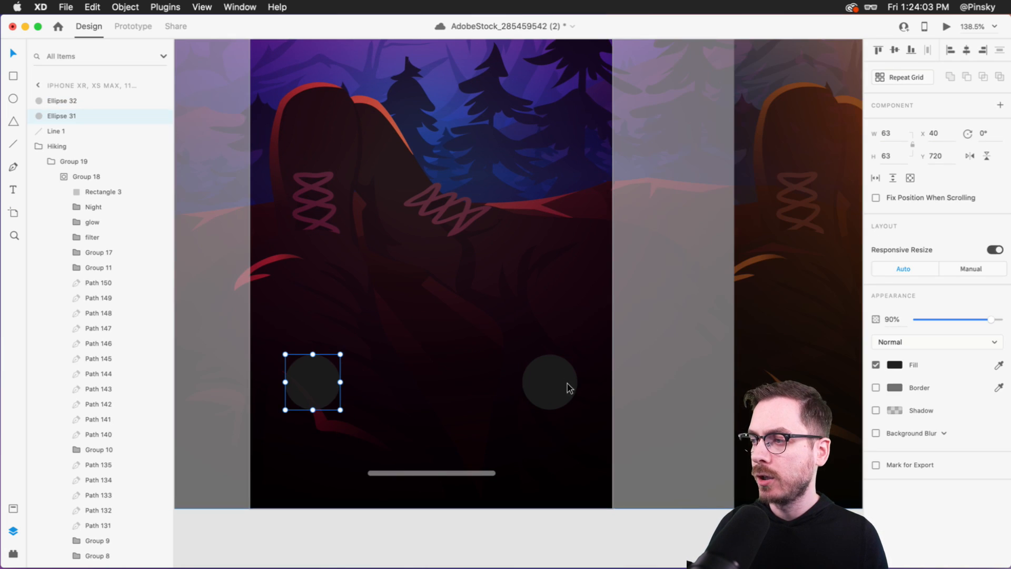
scroll(334, 364, "up", 1)
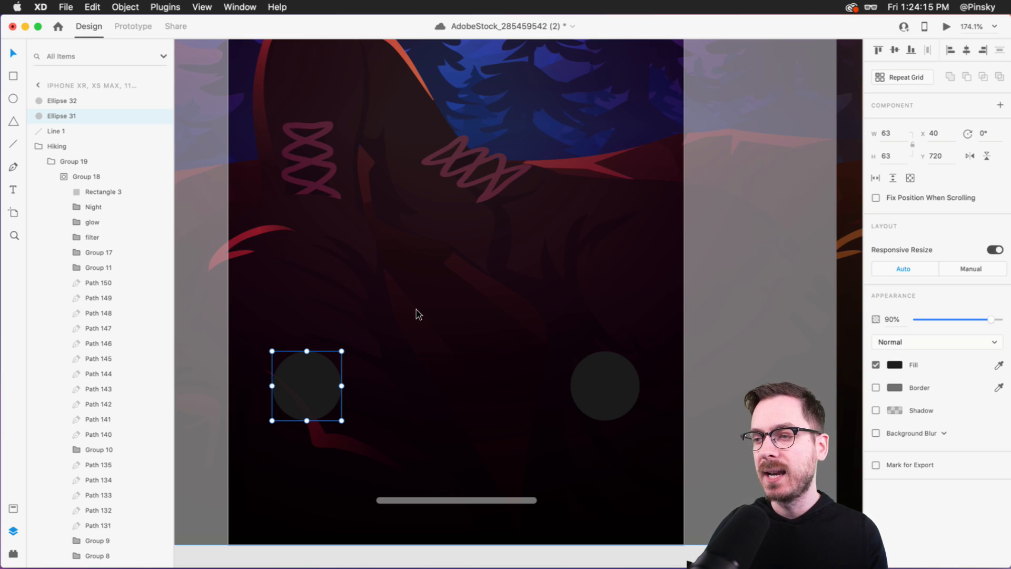
key("super+s")
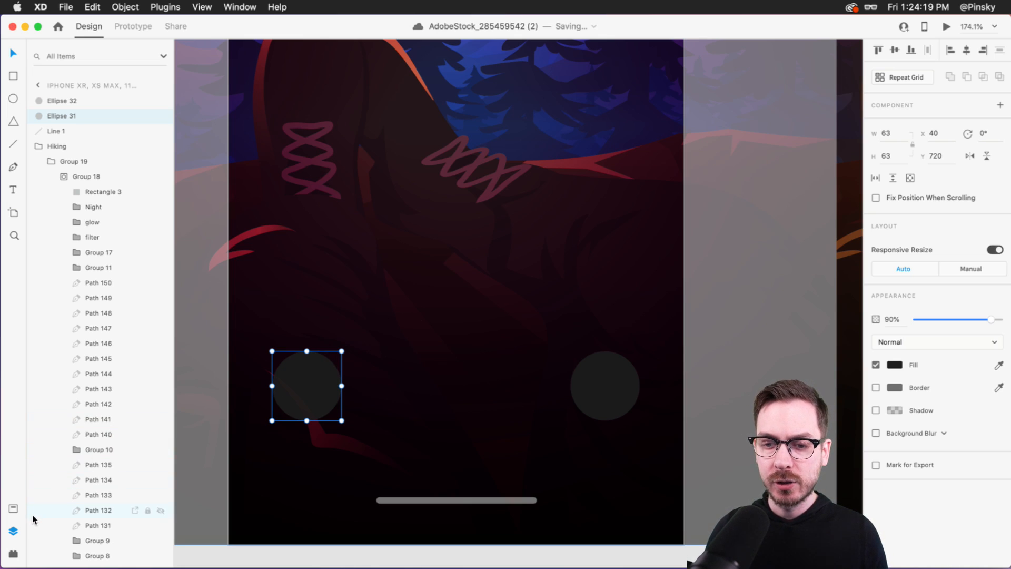
- Find "flashlight" with the Icons 4 Design plugin and insert the ios-flashlight icon at size 36
key("alt+super+p")
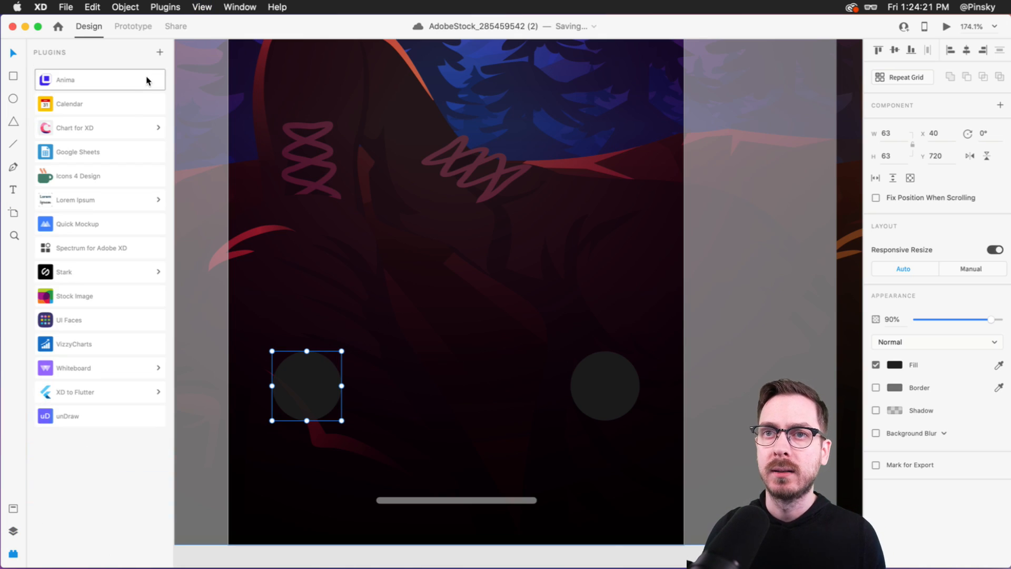
left_click(133, 175)
type("flashlight")
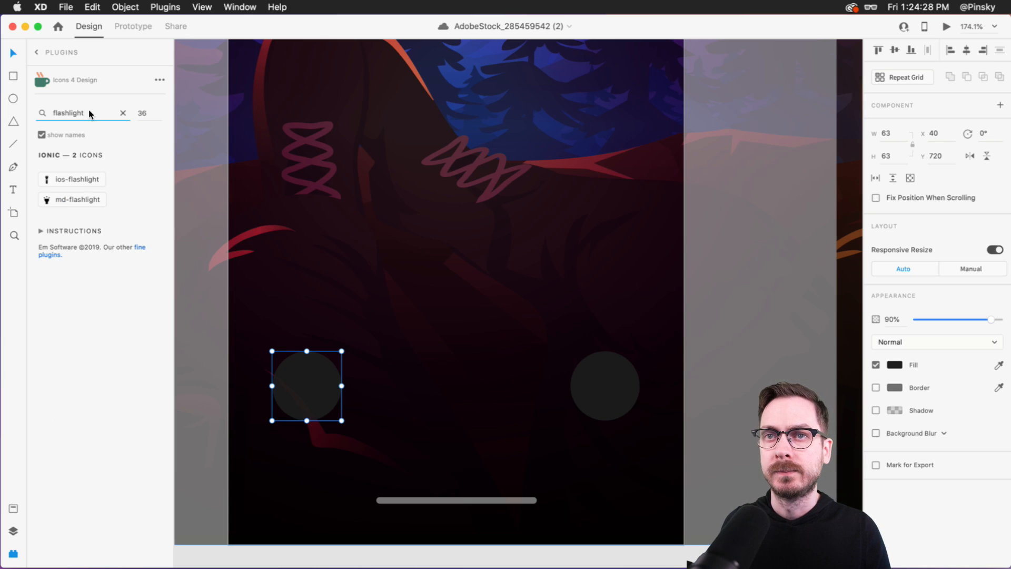
left_click(69, 179)
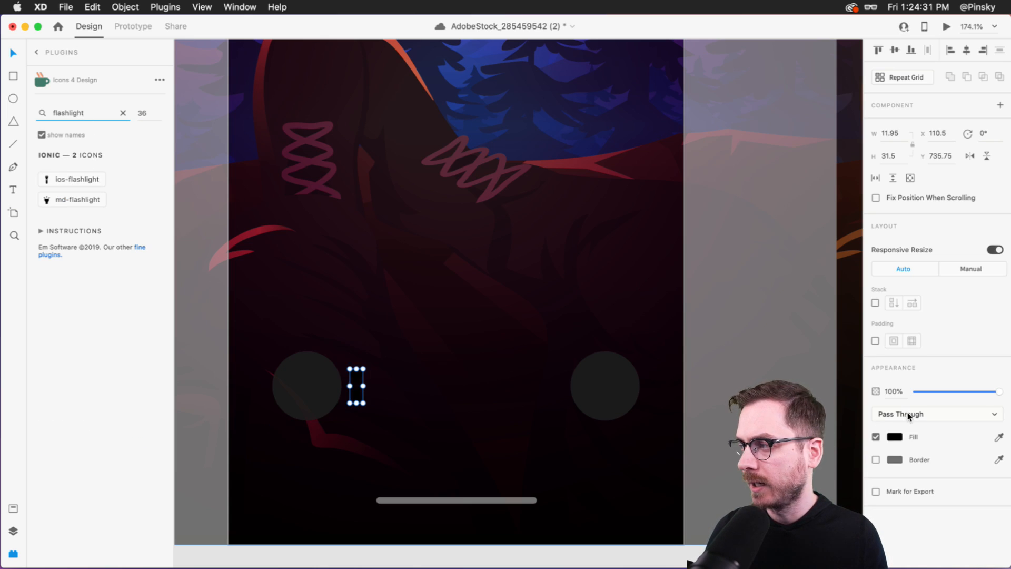
- Fill the flashlight icon with white and centre it inside the left dark circle
left_click(897, 438)
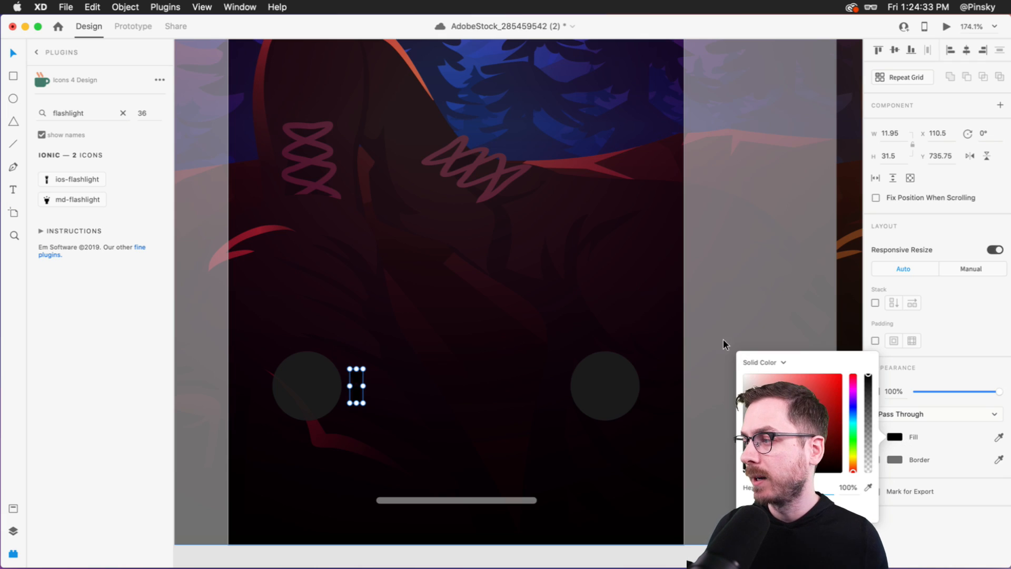
left_click(744, 374)
left_click_drag(357, 383, 307, 373)
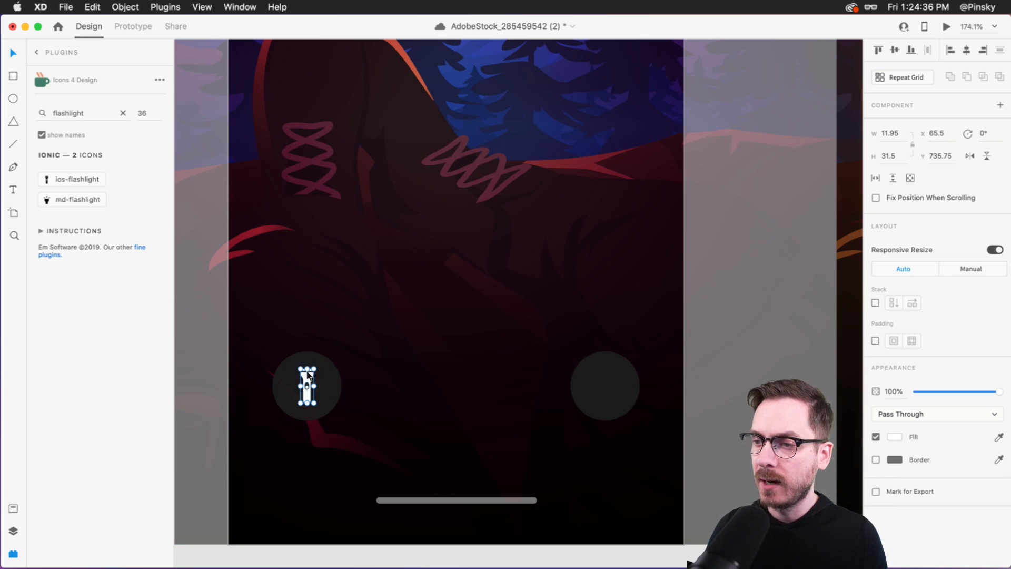
- Search the icon plugin for "camera" and insert the camera icon from the Metro set
double_click(98, 117)
type("camera")
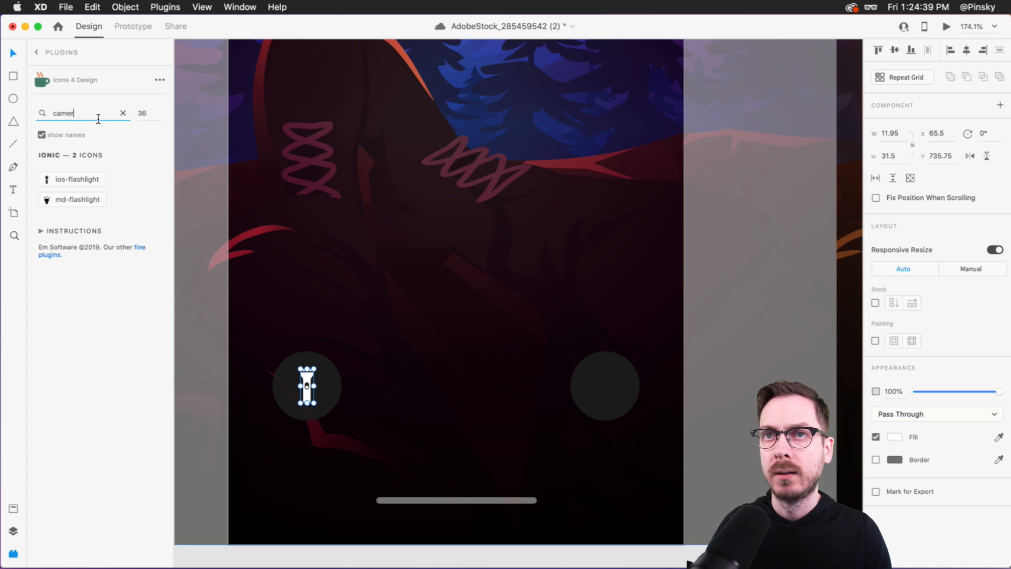
scroll(72, 211, "down", 3)
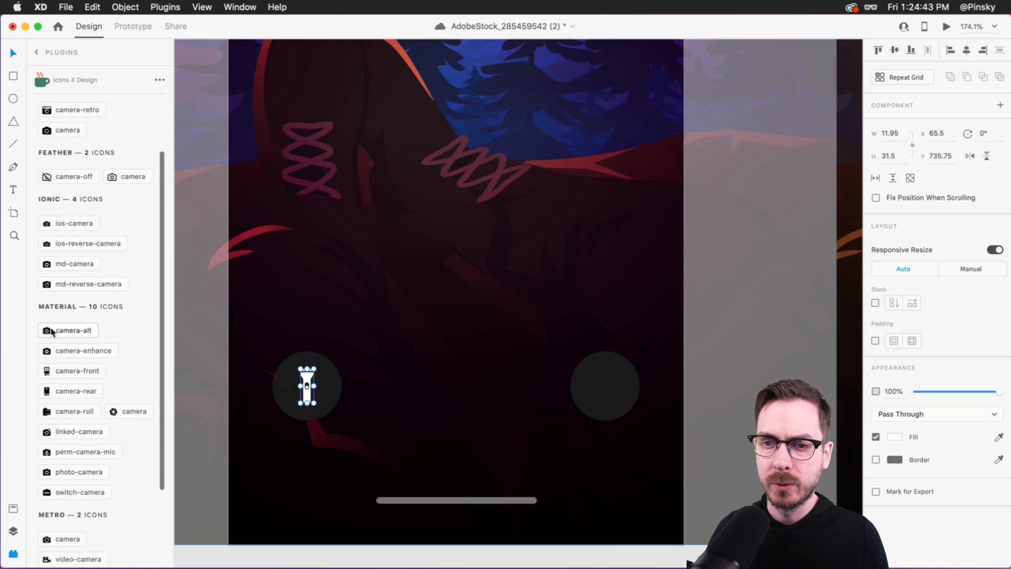
scroll(95, 351, "down", 3)
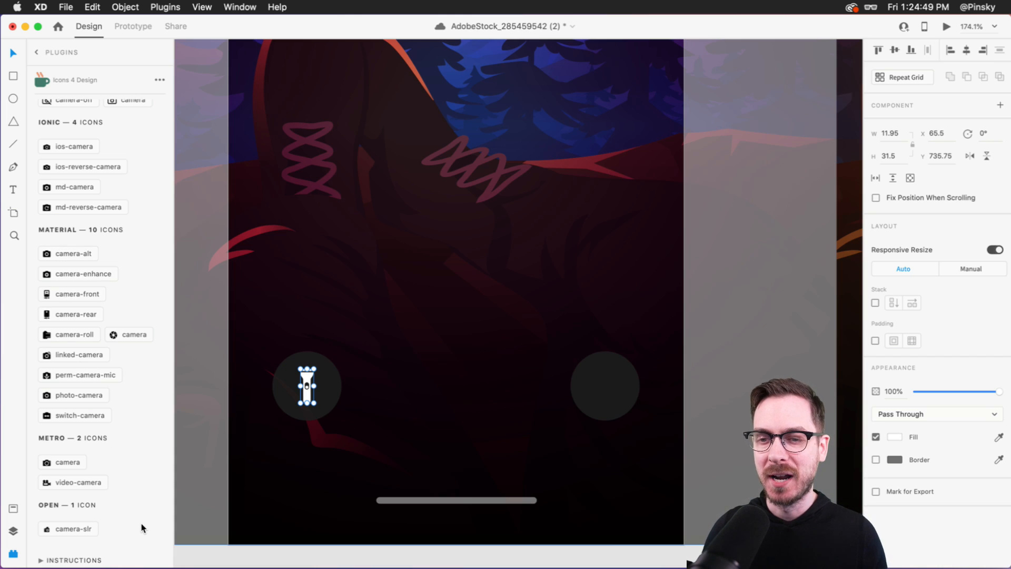
left_click(70, 459)
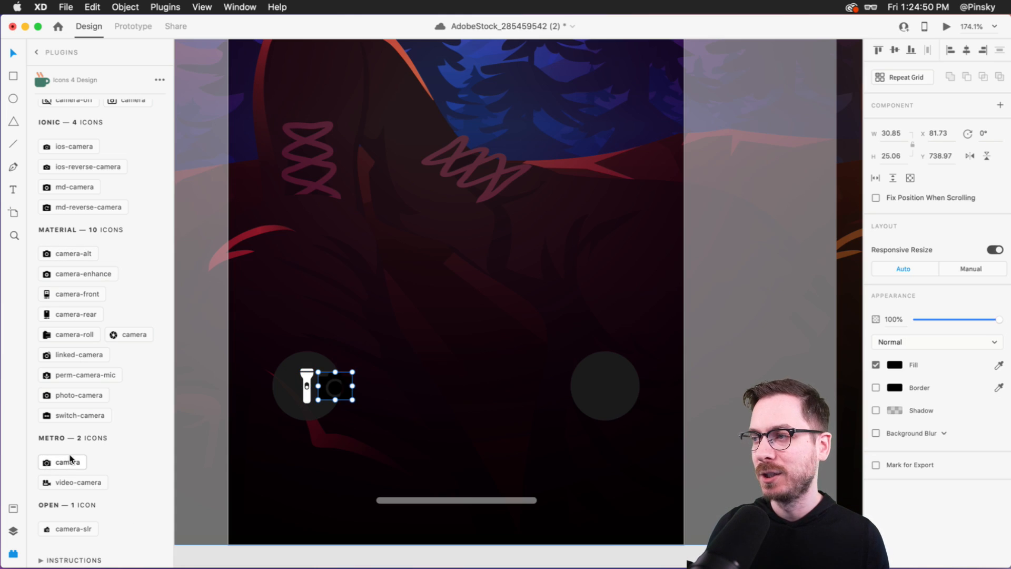
- Make the camera icon white, centre it at 25.55 × 20.76 inside the right dark circle, and check the screen in a preview
left_click(895, 364)
left_click_drag(780, 338, 607, 192)
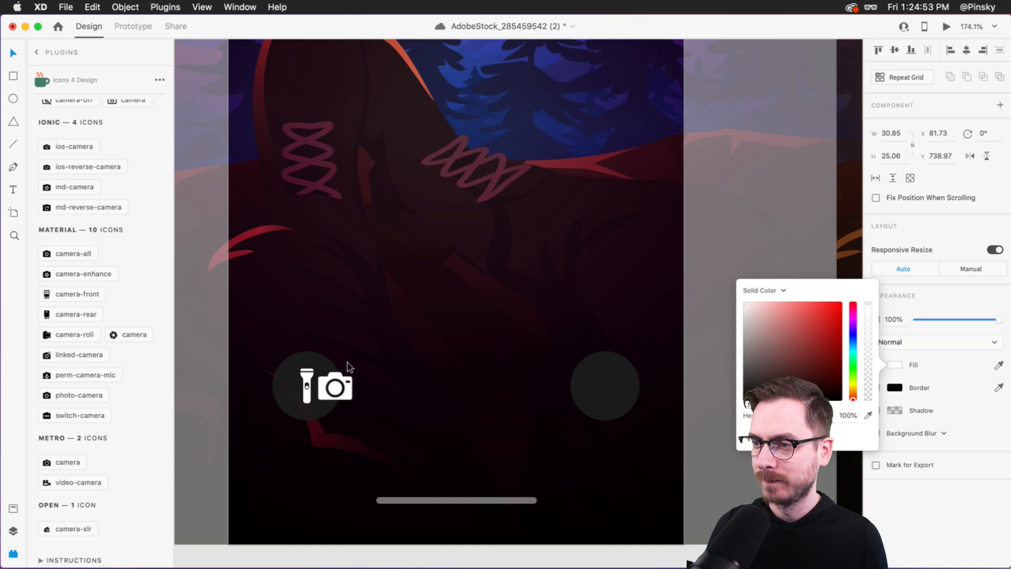
left_click_drag(335, 375, 518, 350)
key("super+z")
left_click_drag(347, 394, 615, 389)
key("super+Return")
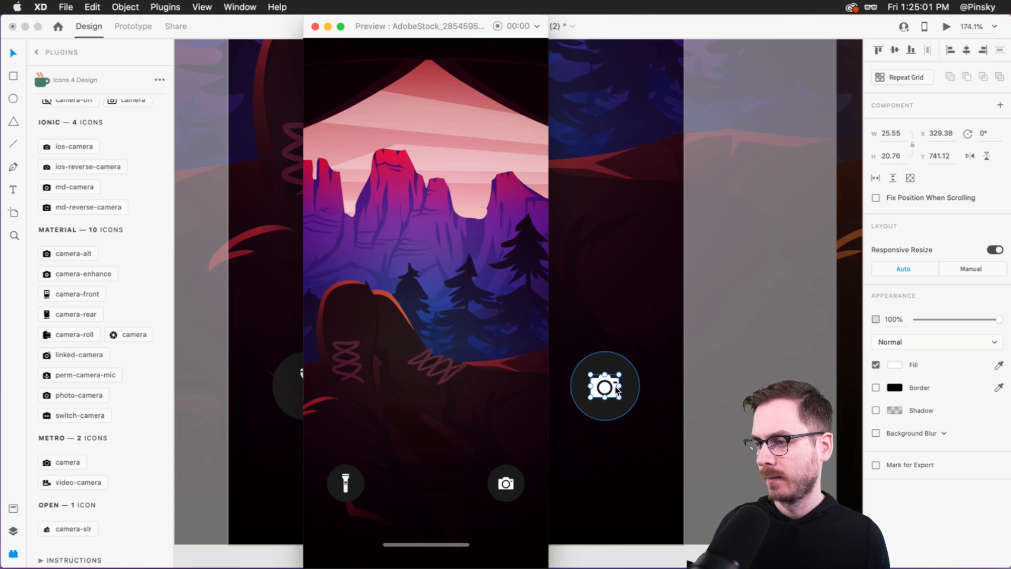
key("super+w")
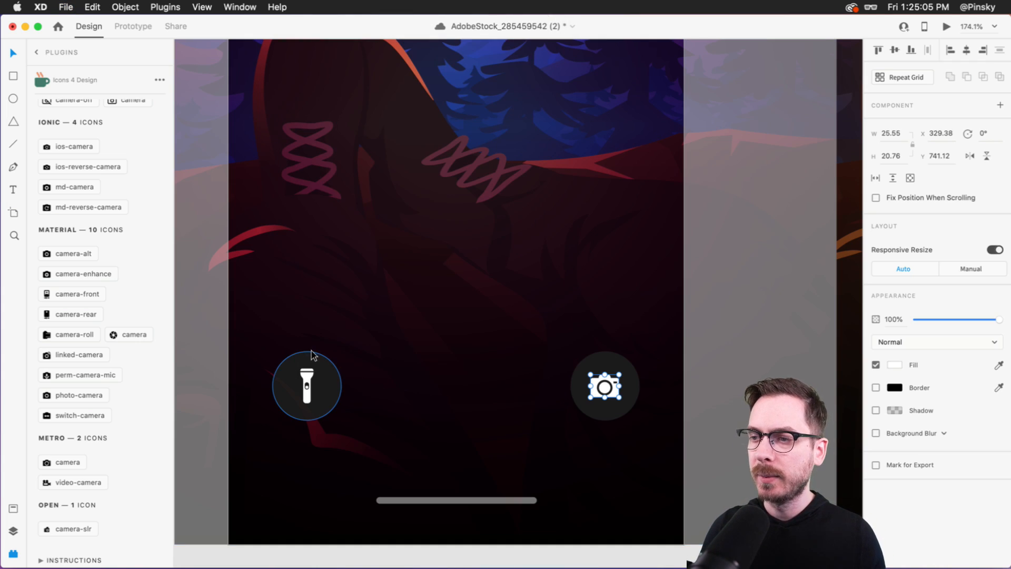
- Group the left dark circle with its flashlight icon and name the group Flashlight
key("super+y")
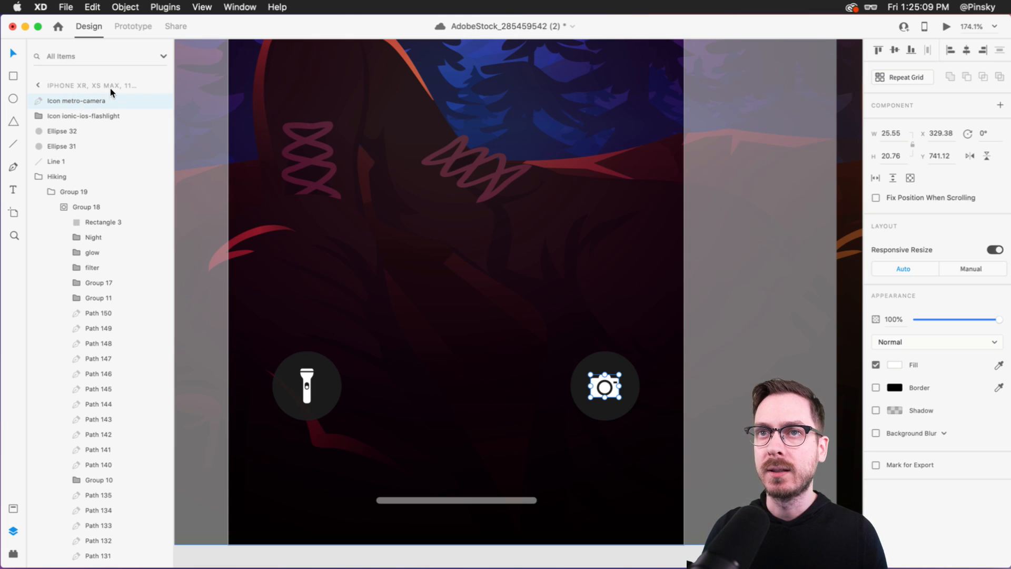
left_click(318, 365)
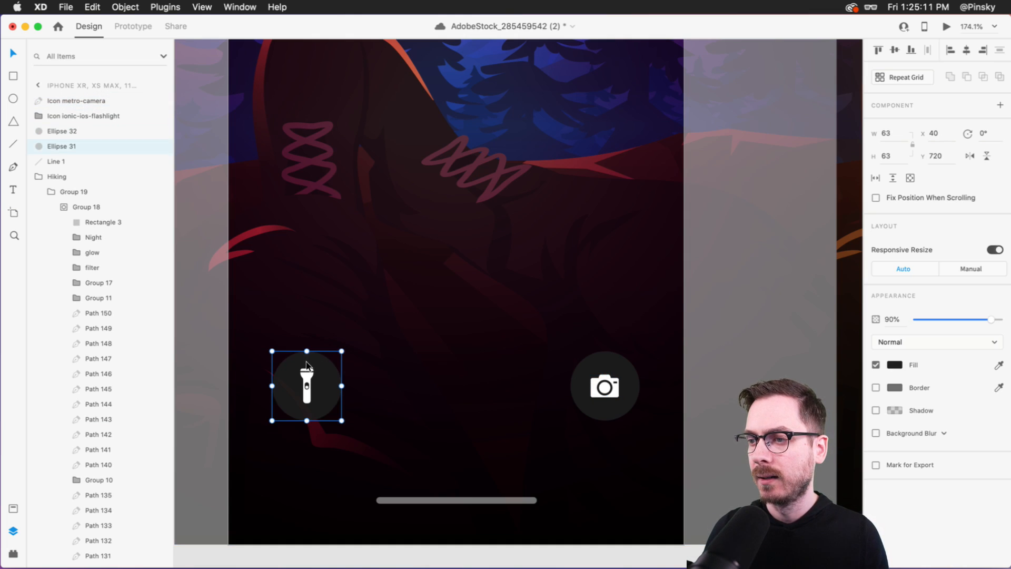
left_click(311, 375, "shift")
key("super+g")
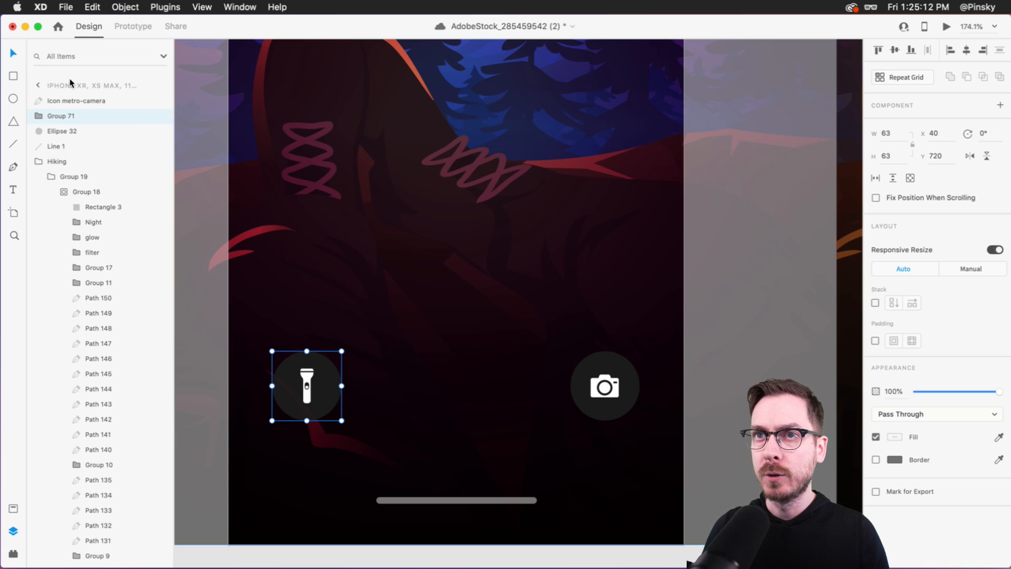
double_click(62, 116)
type("FG")
type("ashlight")
key("Return")
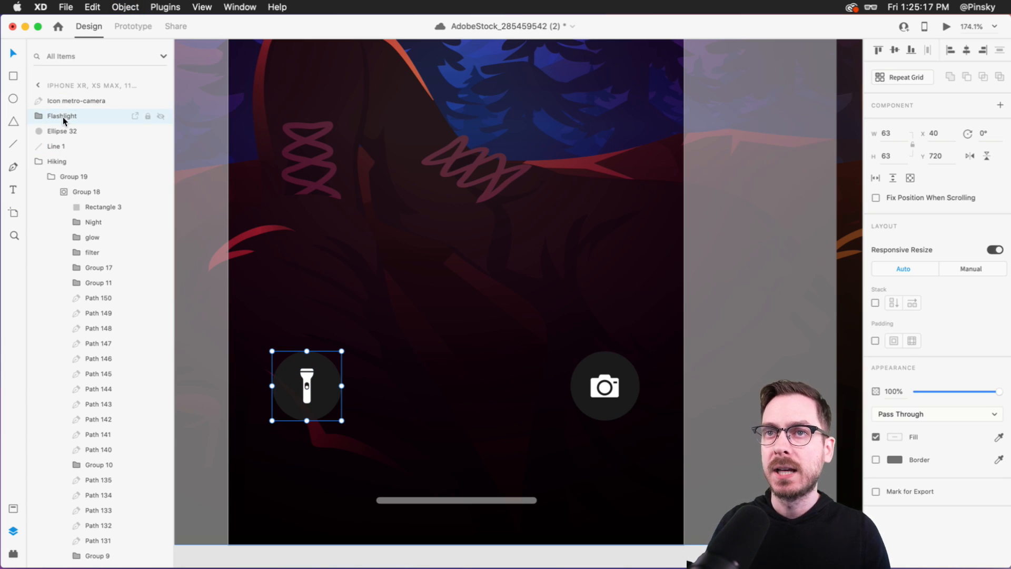
- Group the camera icon with its dark circle and name the group Camera
left_click(613, 378)
left_click(621, 372, "shift")
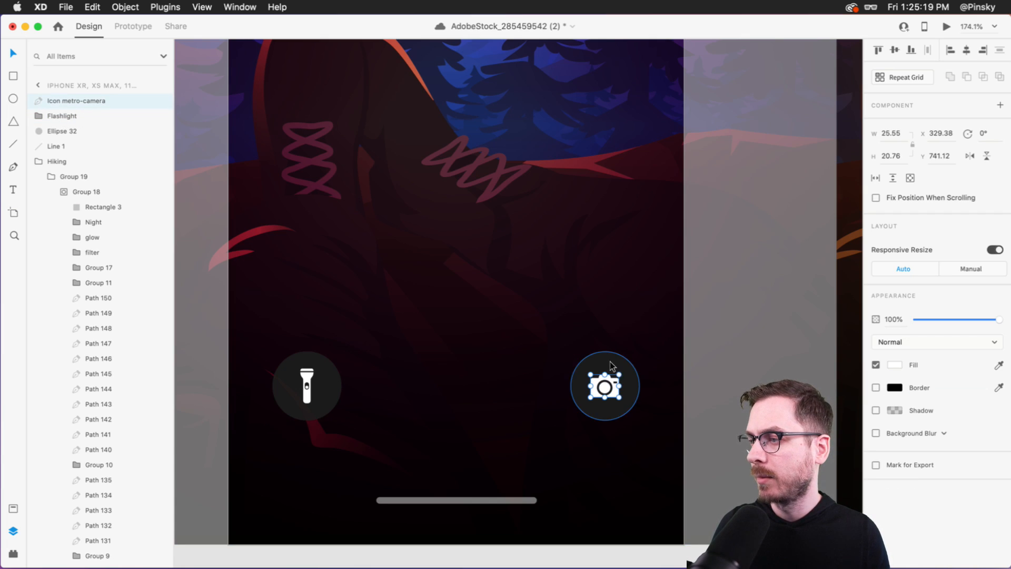
key("super+g")
double_click(62, 100)
type("Camera")
key("Return")
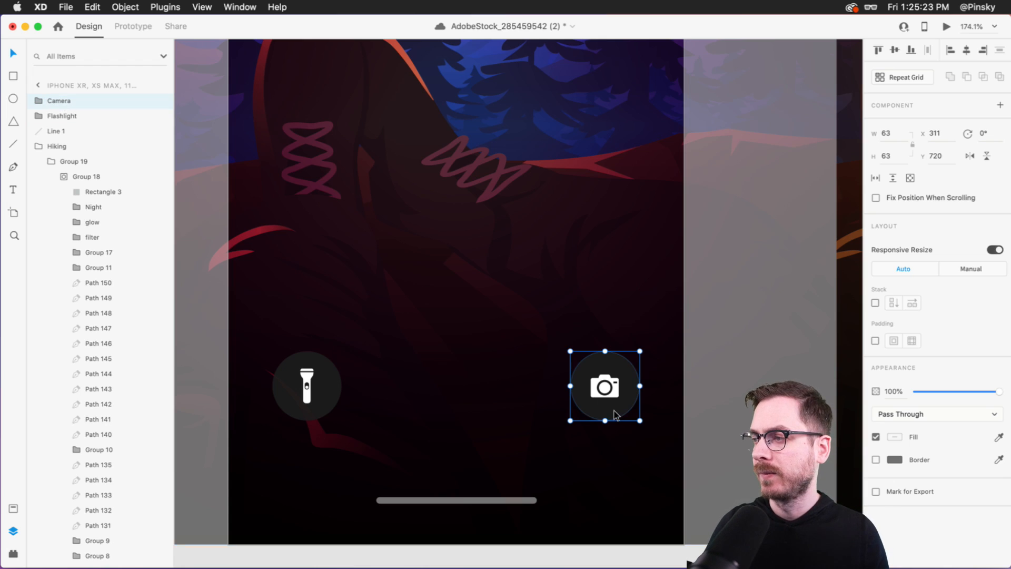
- Resize the Flashlight and Camera buttons to 45, check them in a preview, and settle on 48 × 48
left_click(316, 364)
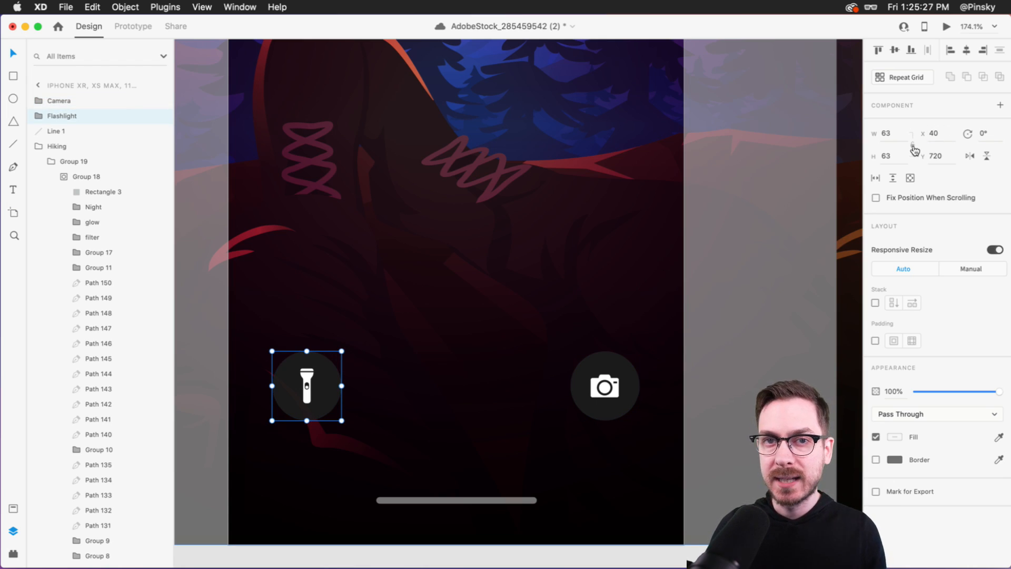
left_click(599, 415, "shift")
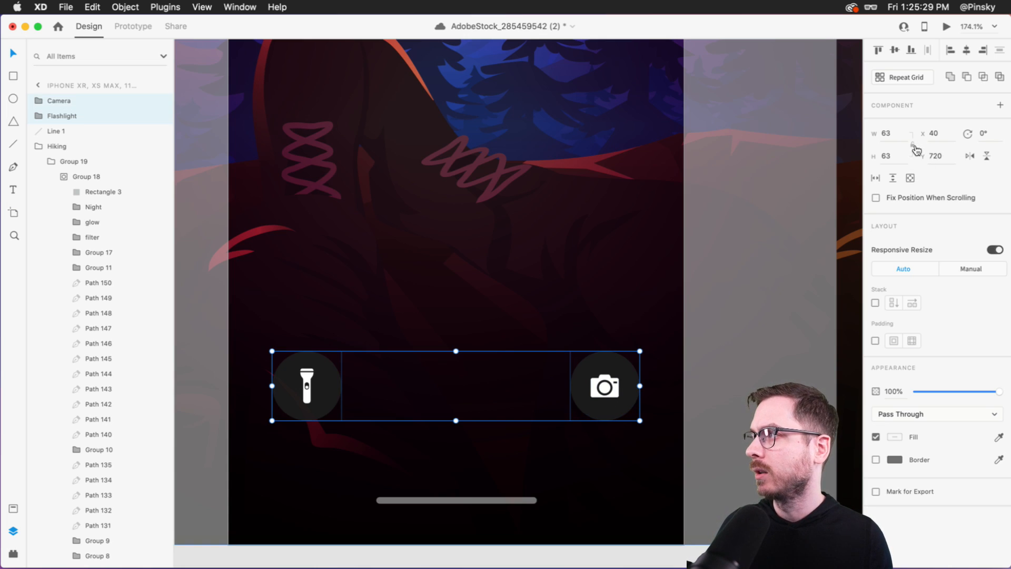
type("45")
key("Return")
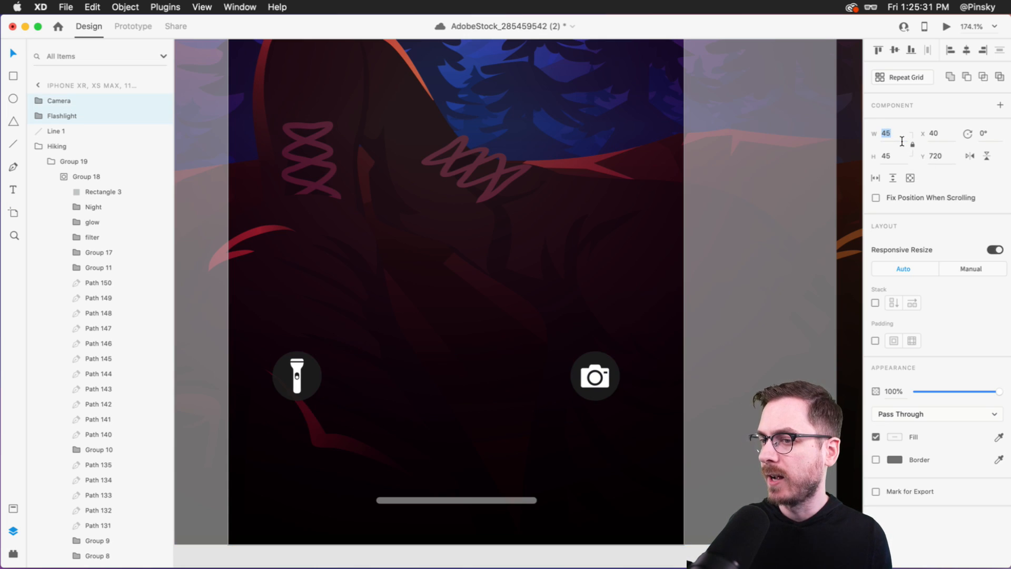
key("super+Return")
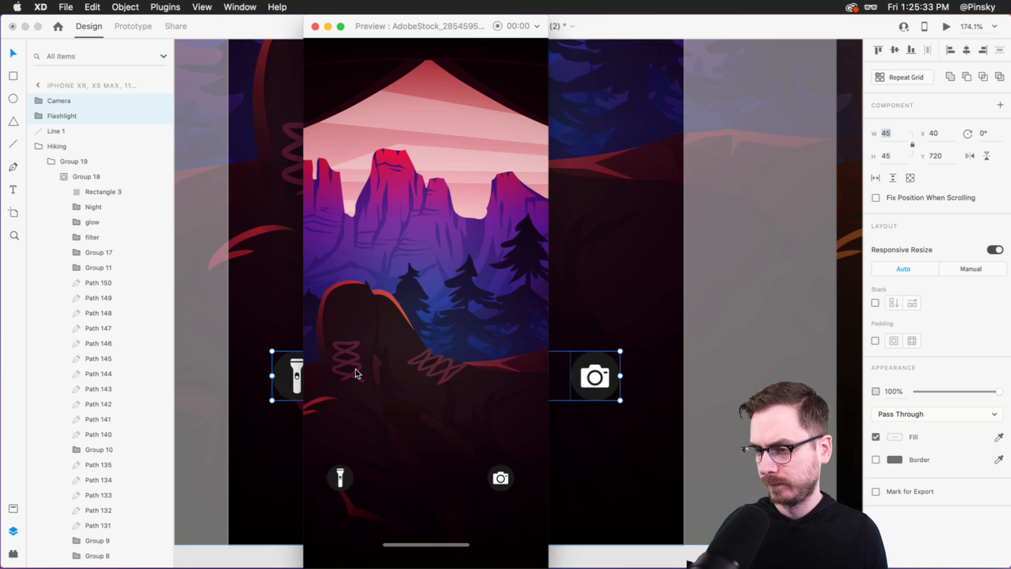
key("super+w")
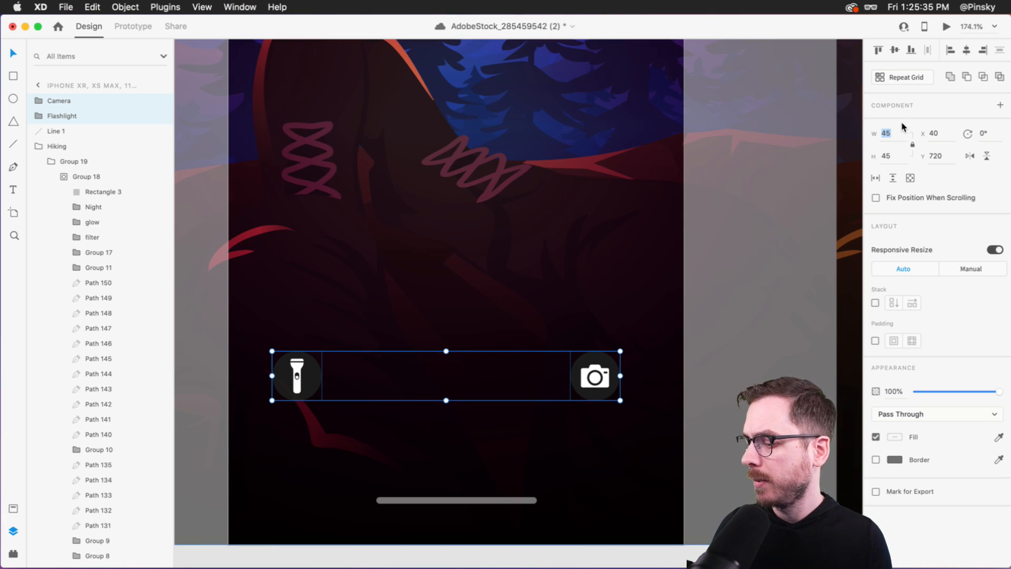
type("48")
key("Return")
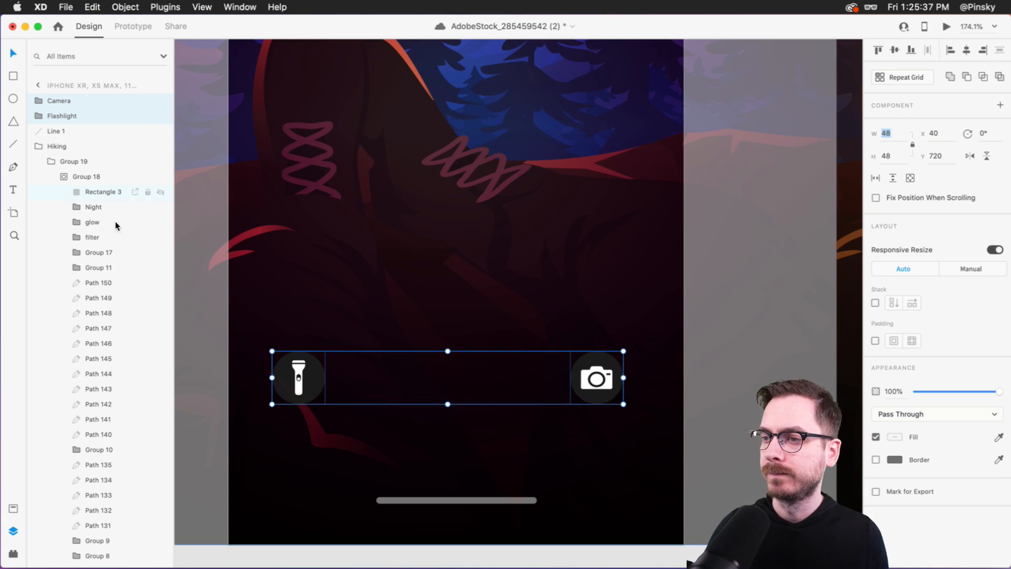
- Move the Flashlight button lower on the lock screen to X 40, Y 744
left_click(299, 375)
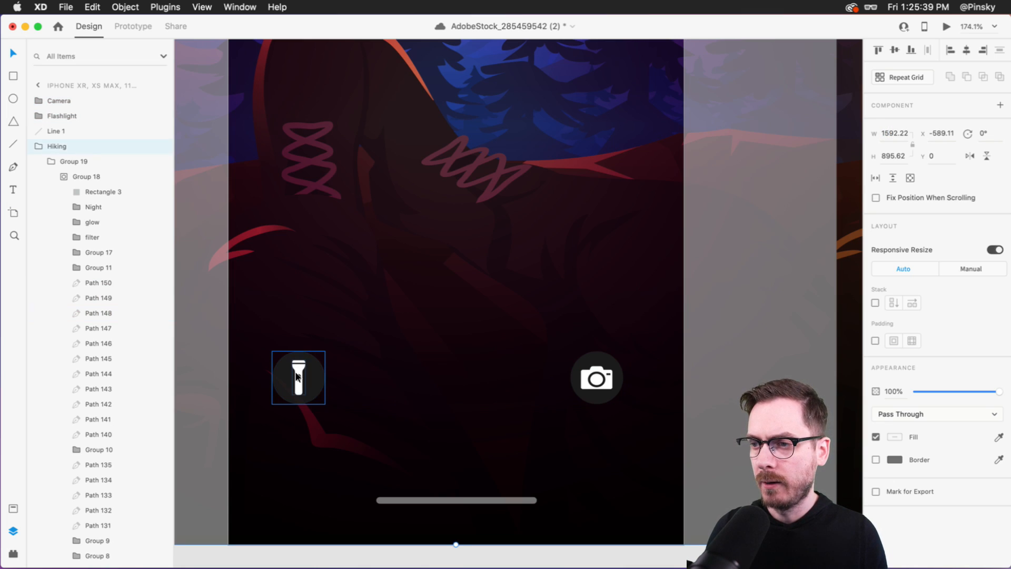
left_click_drag(311, 370, 305, 399)
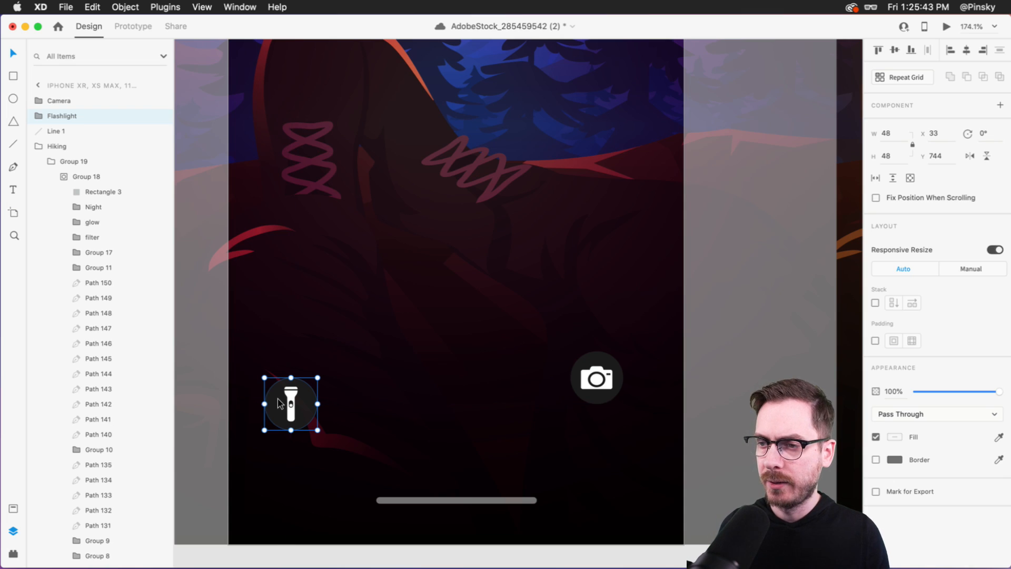
key("Right")
key("Right")
key("Right")
key("Right")
key("Right")
key("Right")
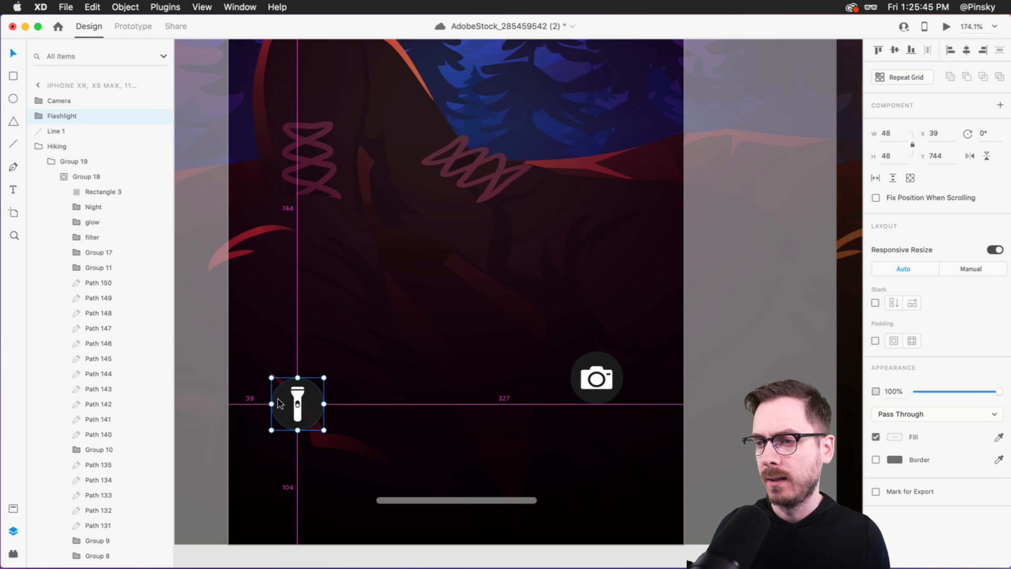
key("Right")
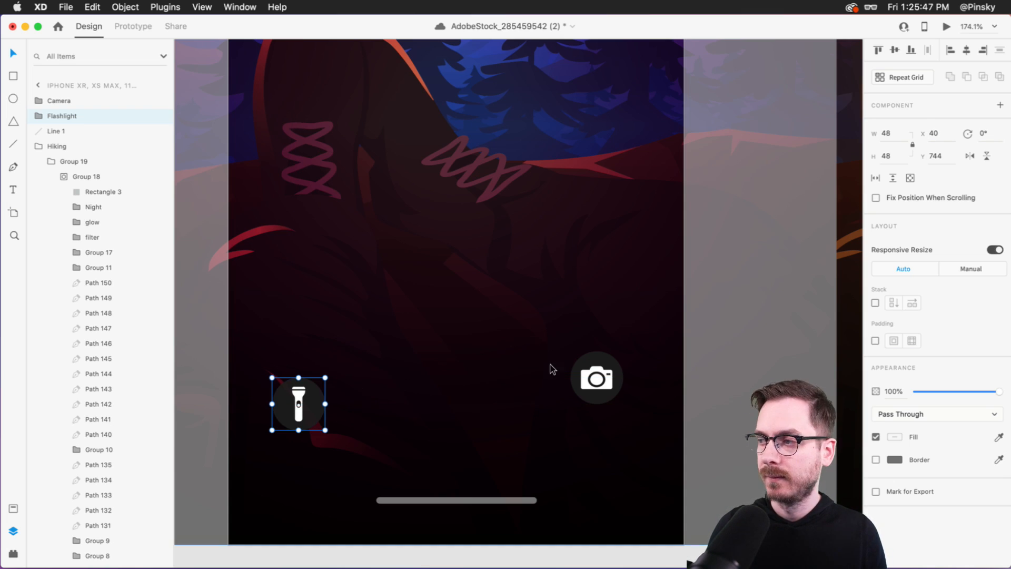
- Narrow the camera icon inside the Camera group and scale it down within its dark circle
left_click(603, 377)
double_click(608, 377)
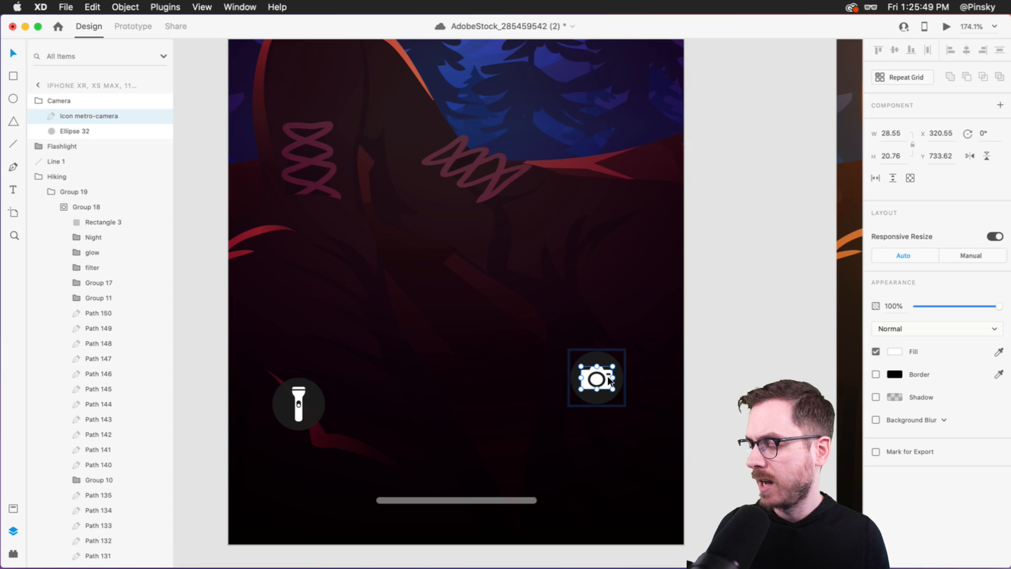
scroll(608, 377, "up", 10)
double_click(572, 368)
key("Escape")
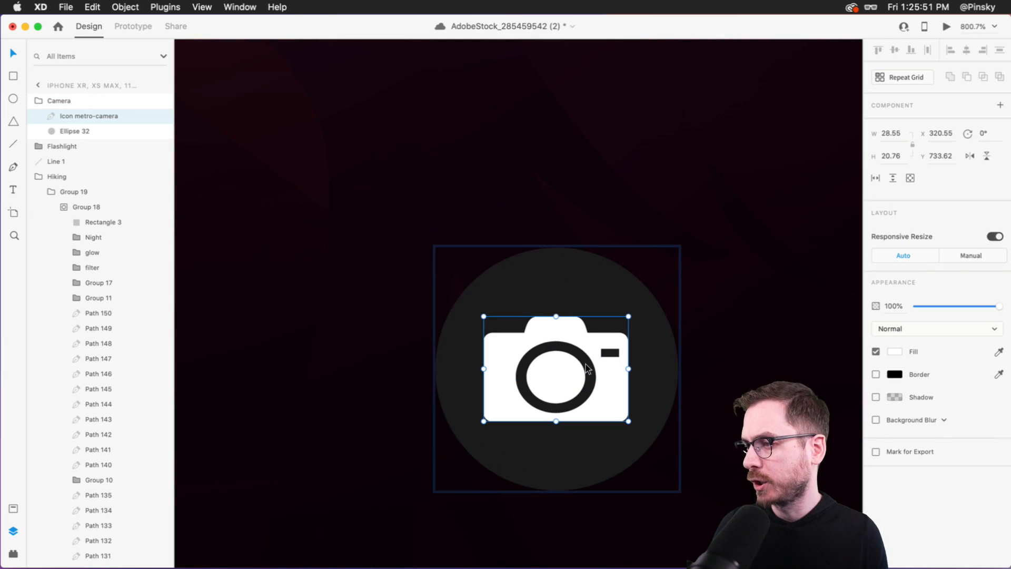
left_click_drag(628, 371, 621, 369)
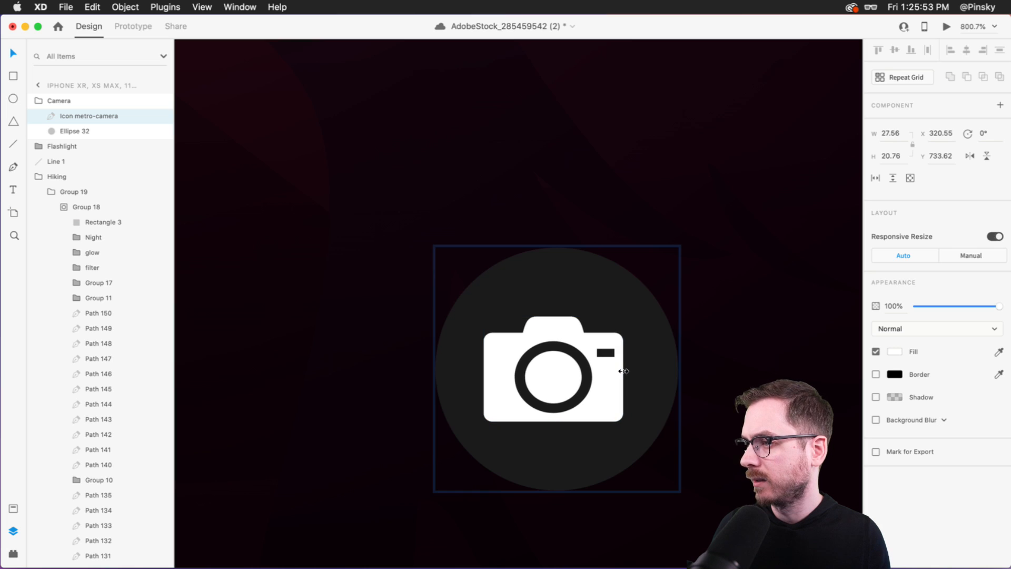
left_click_drag(622, 317, 603, 332)
- Move the Camera button to X 326, Y 744, level with the Flashlight button
left_click_drag(587, 374, 599, 408)
scroll(584, 380, "down", 5)
key("Escape")
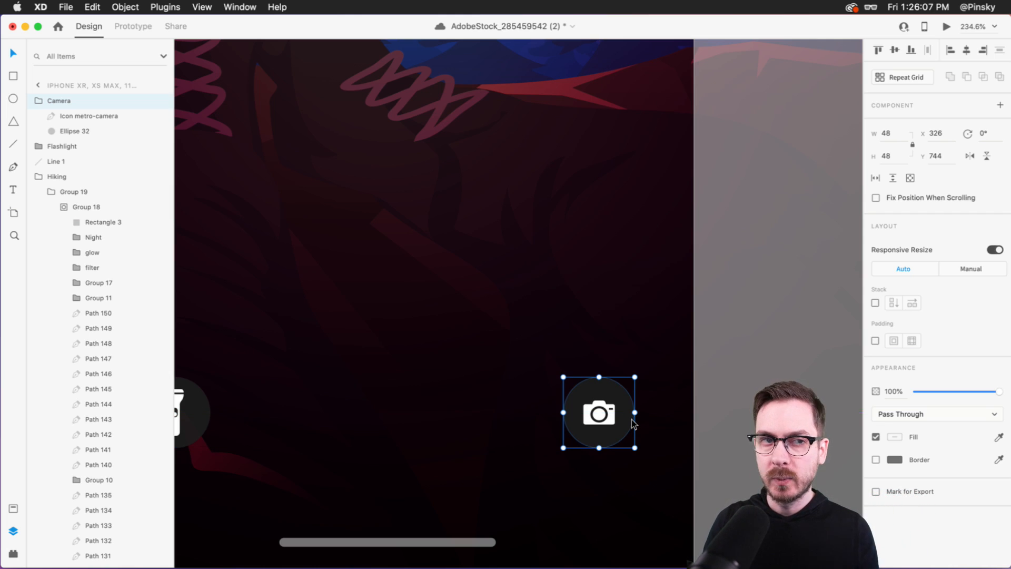
- Search the icon plugin for "lock"
scroll(530, 352, "up", 3)
scroll(530, 352, "down", 5)
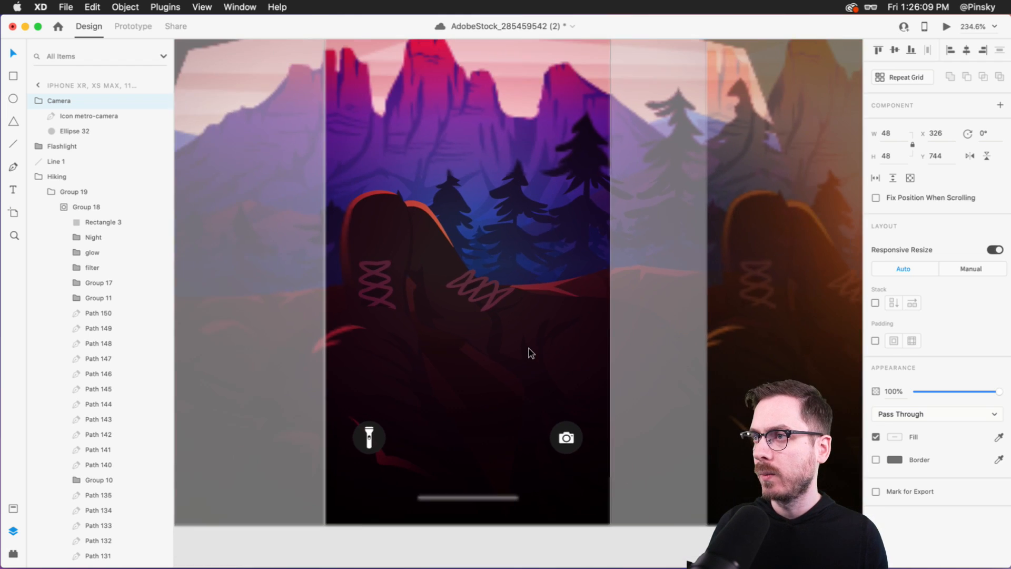
scroll(529, 352, "up", 3)
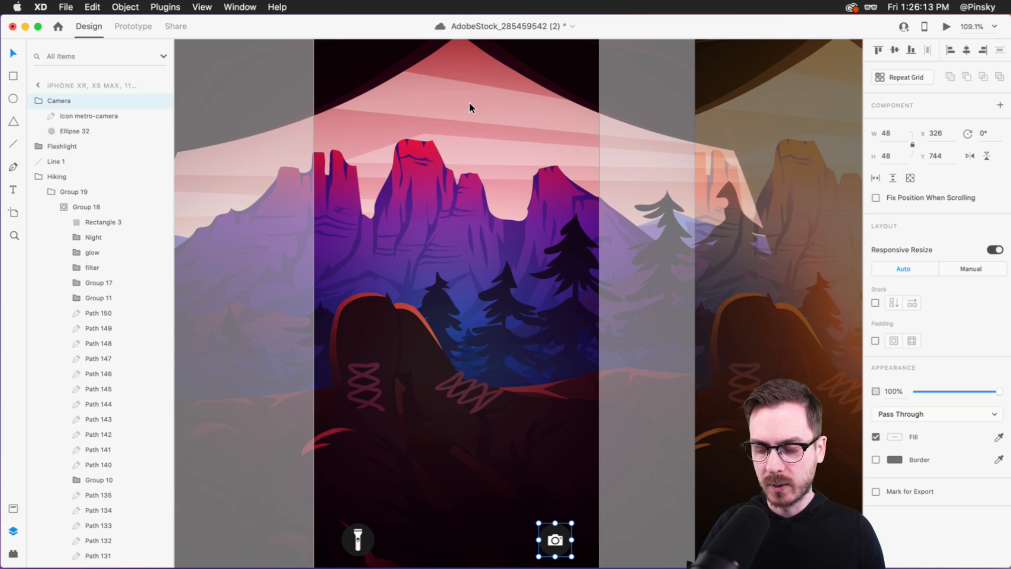
key("alt+super+p")
double_click(82, 117)
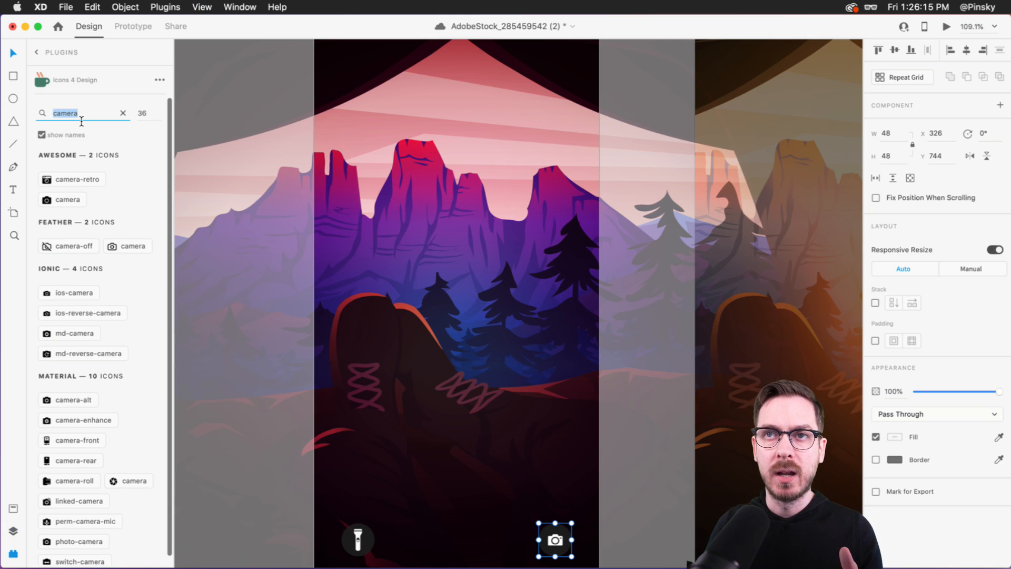
type("f")
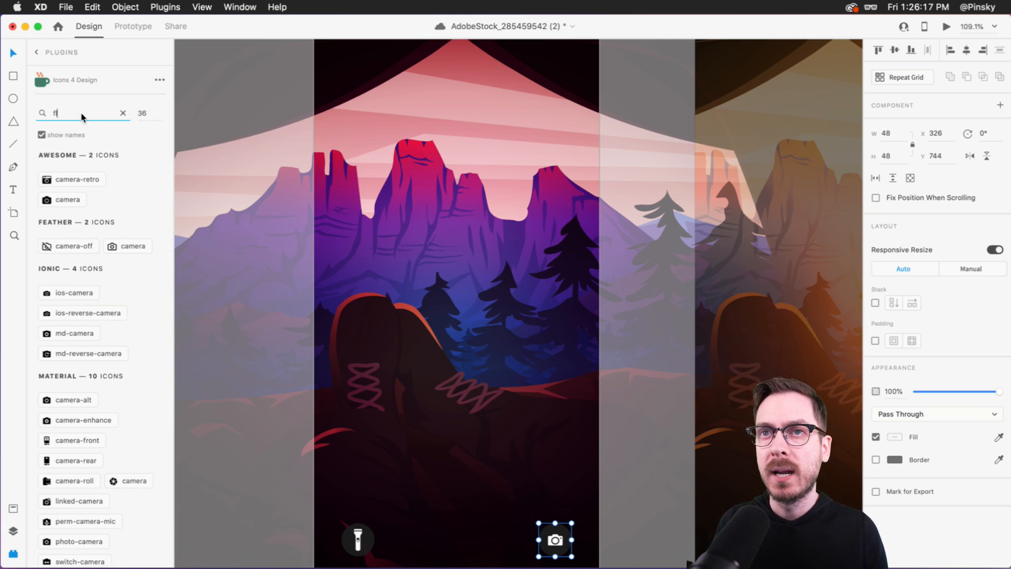
type("lick")
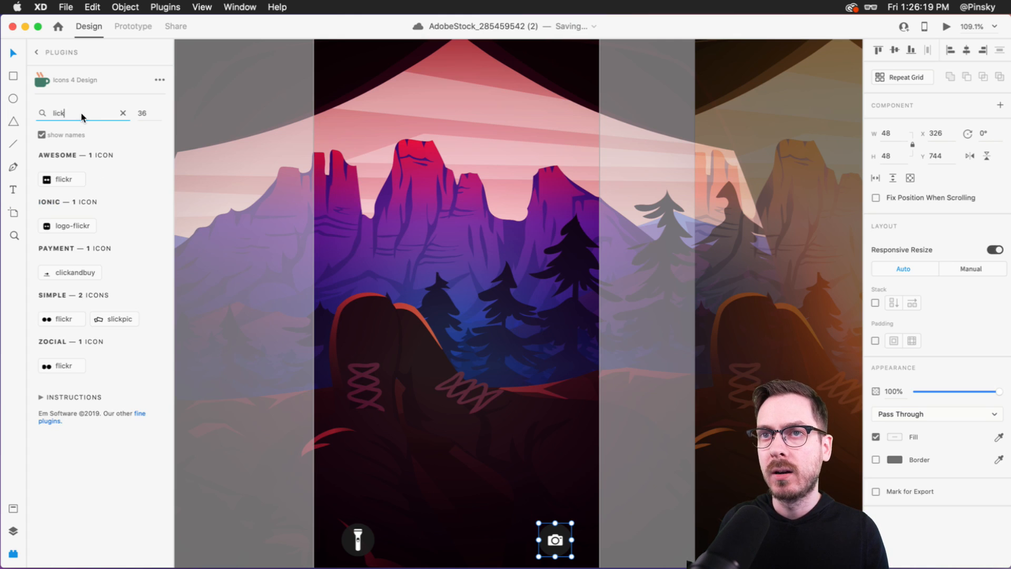
key("BackSpace")
key("BackSpace")
key("BackSpace")
type("ock")
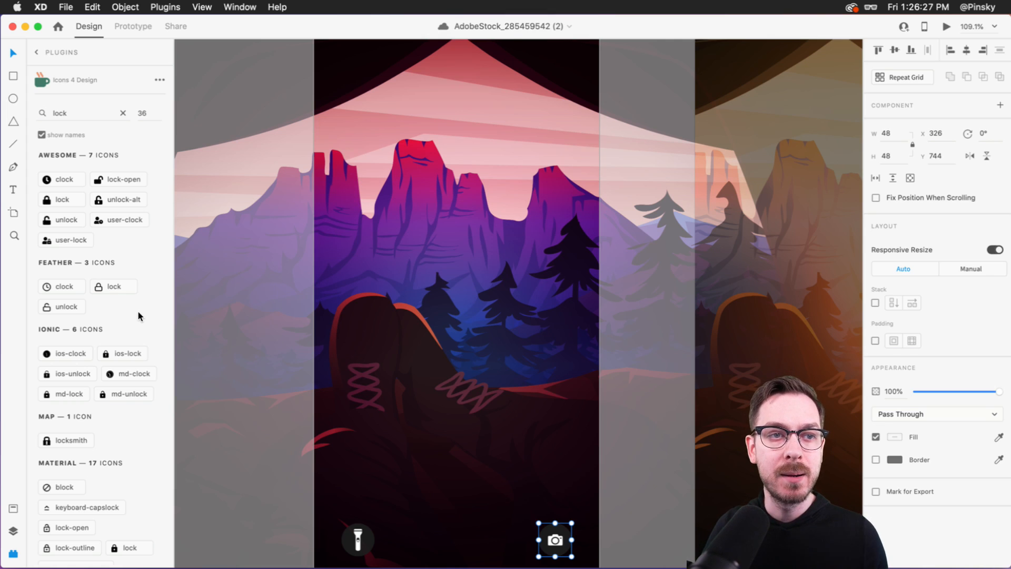
- Insert the unlock icon from the Metro set, fill it with white, and place it below the tent peak
scroll(138, 312, "down", 5)
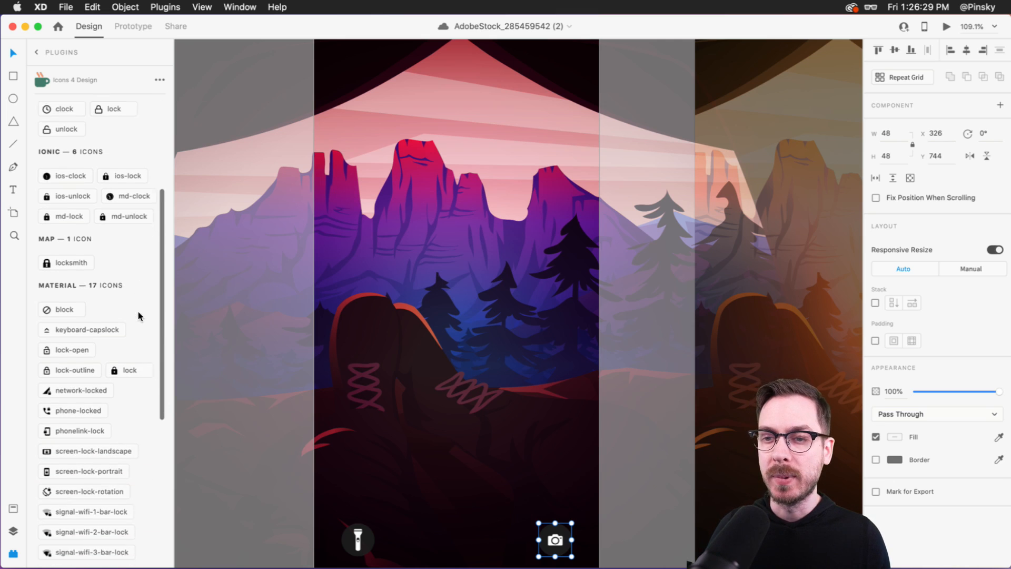
scroll(138, 312, "down", 6)
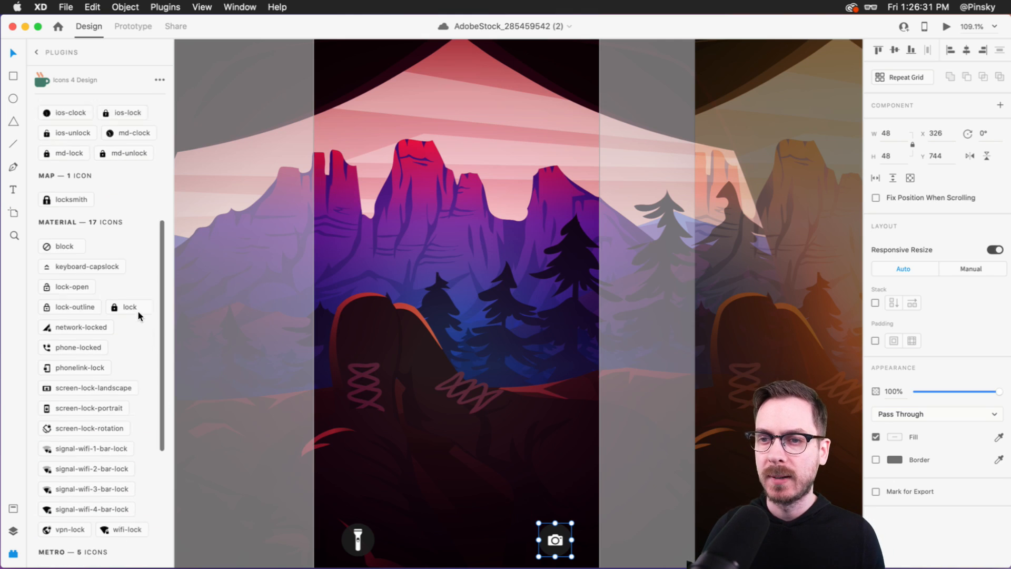
scroll(143, 446, "up", 3)
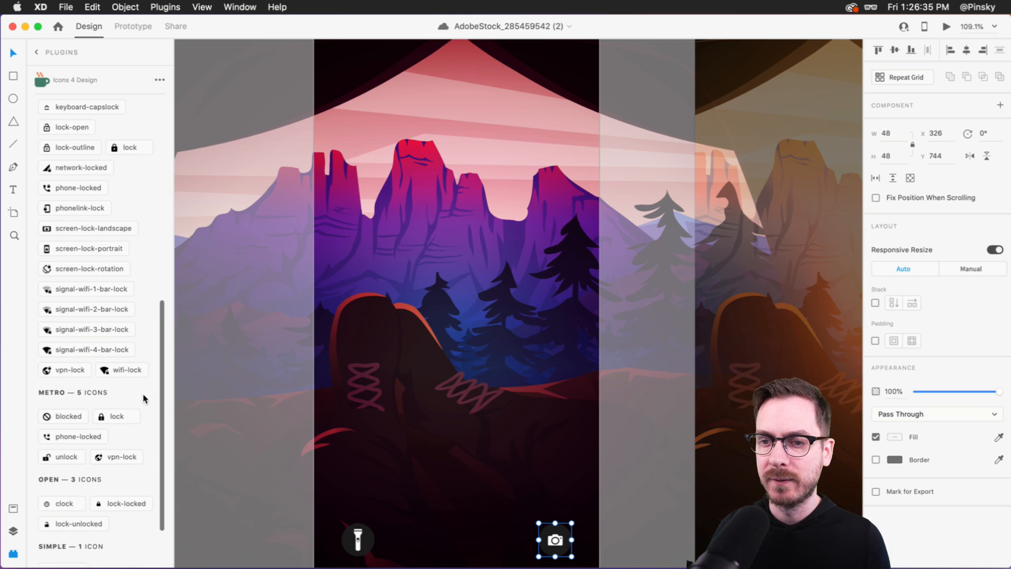
left_click(45, 456)
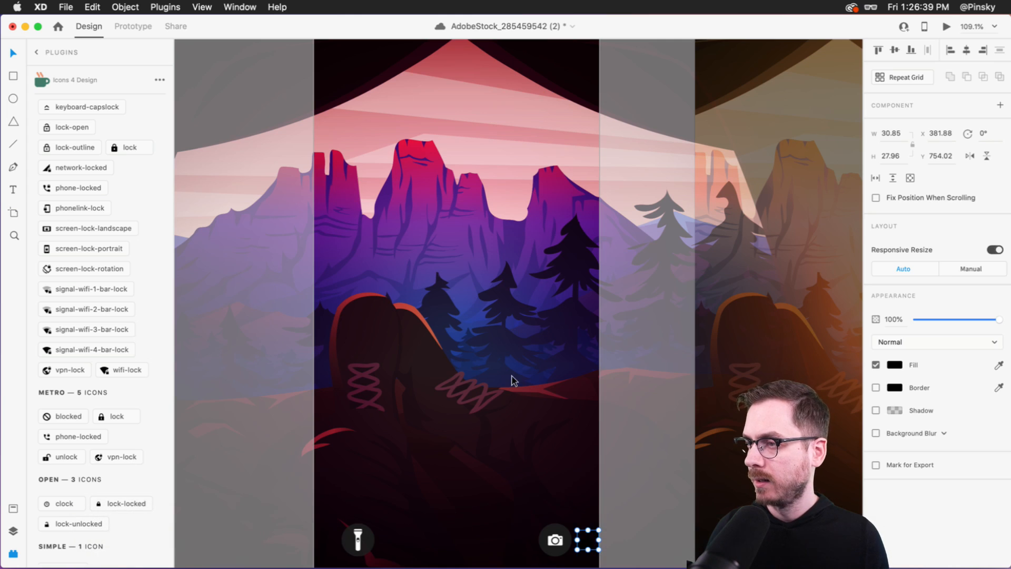
left_click(898, 363)
left_click_drag(820, 337, 721, 216)
left_click_drag(590, 541, 466, 91)
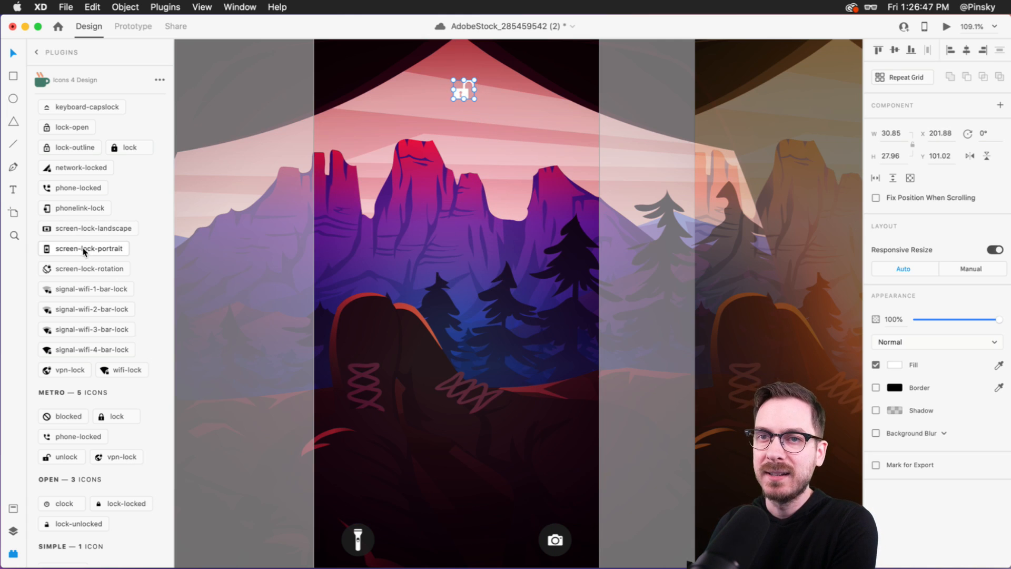
- Insert the lock icon from the Material set, fill it with white, and centre it horizontally under the tent peak at X 195.22, Y 78.25
scroll(116, 210, "up", 3)
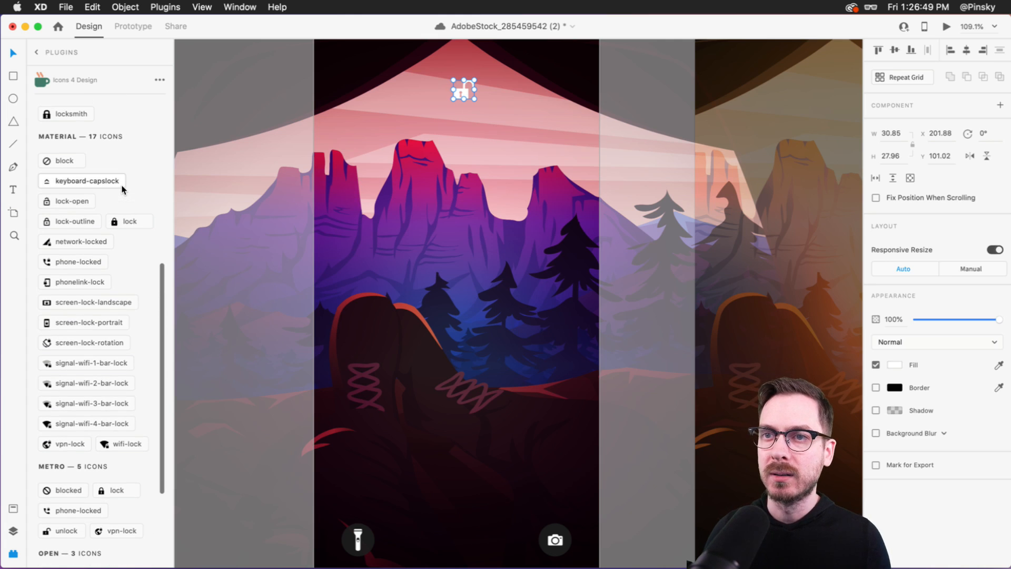
left_click(127, 221)
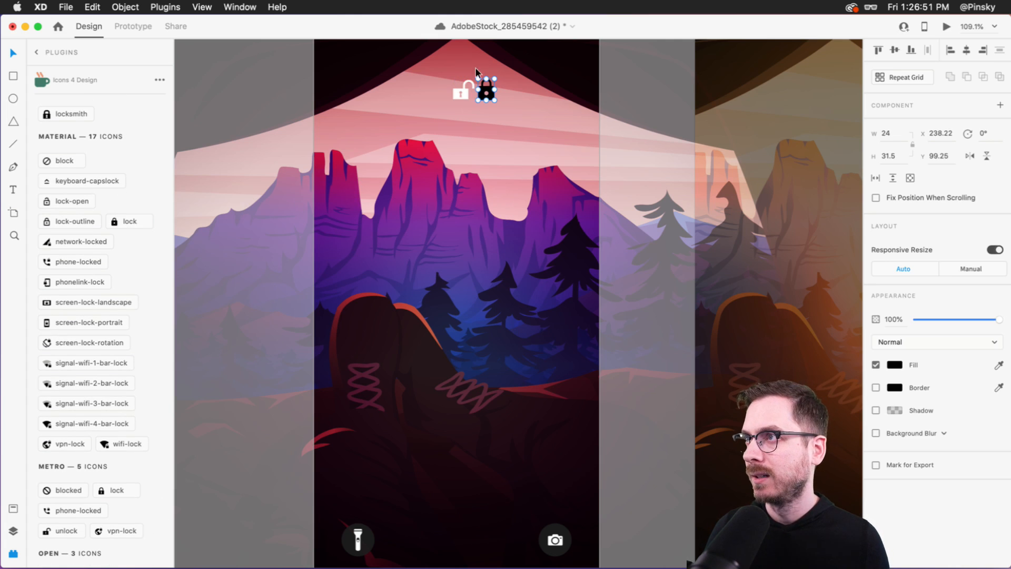
left_click(893, 364)
left_click_drag(819, 354, 663, 214)
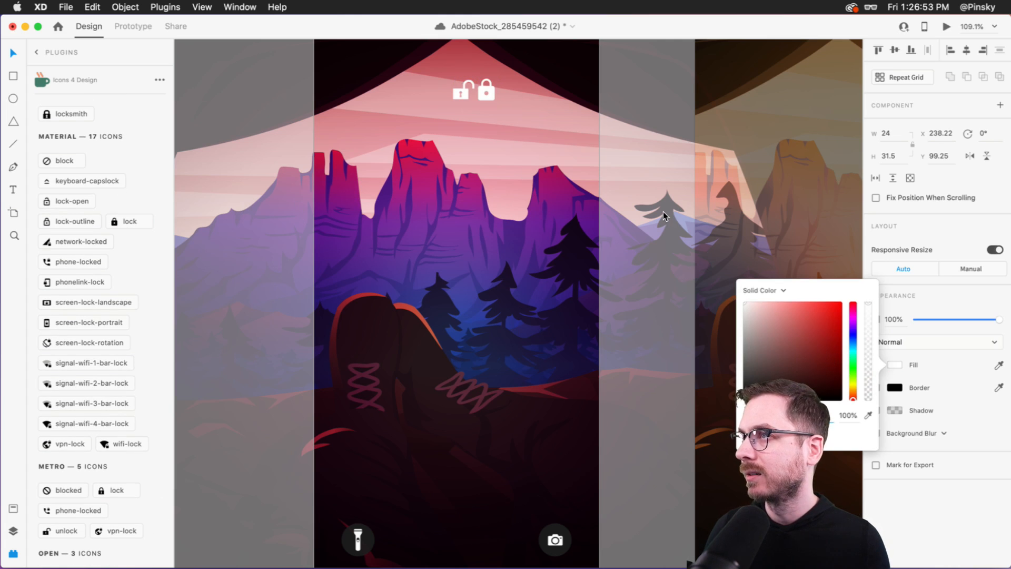
key("Escape")
key("Escape")
left_click_drag(487, 94, 459, 81)
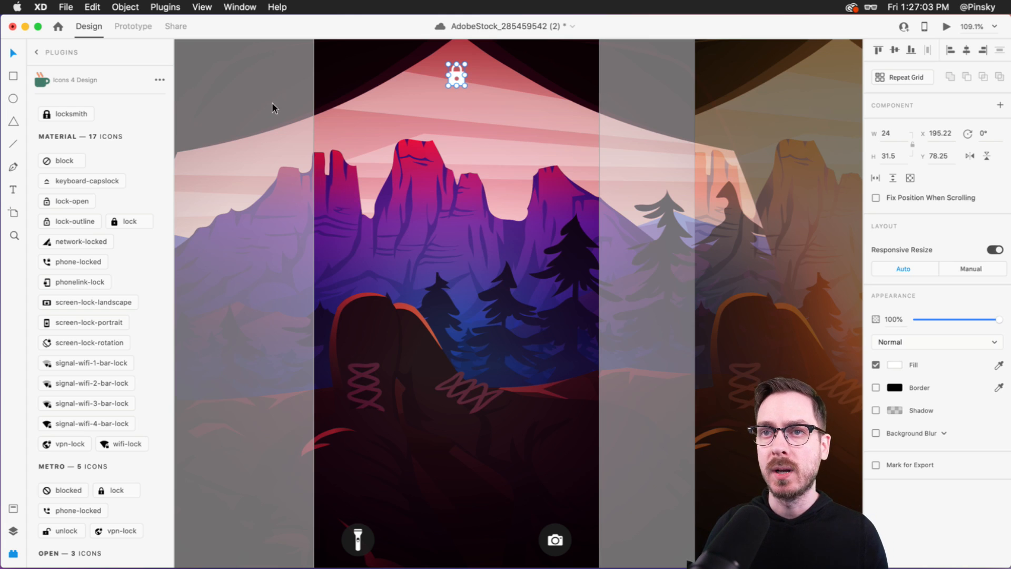
- Add the text "12:30" below the lock icon on the first artboard and fill it with white
scroll(383, 104, "up", 5)
left_click(13, 190)
left_click(451, 208)
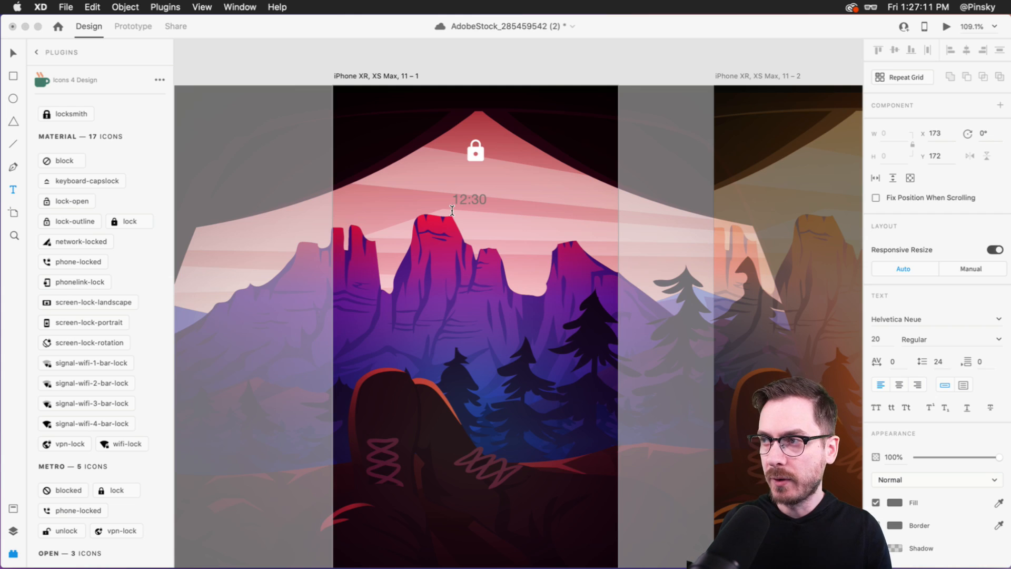
type("12:30")
key("Escape")
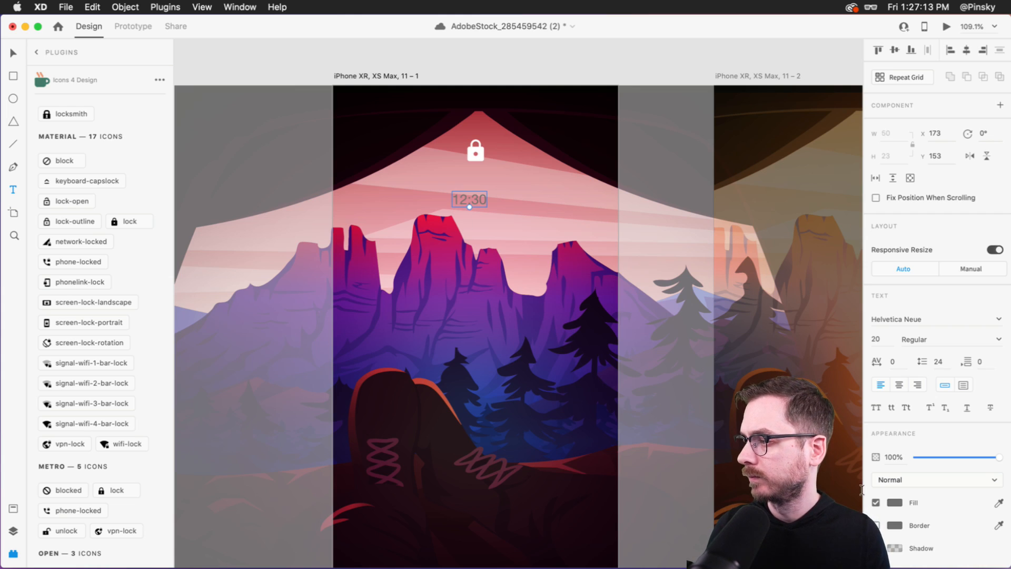
left_click(894, 502)
left_click(743, 414)
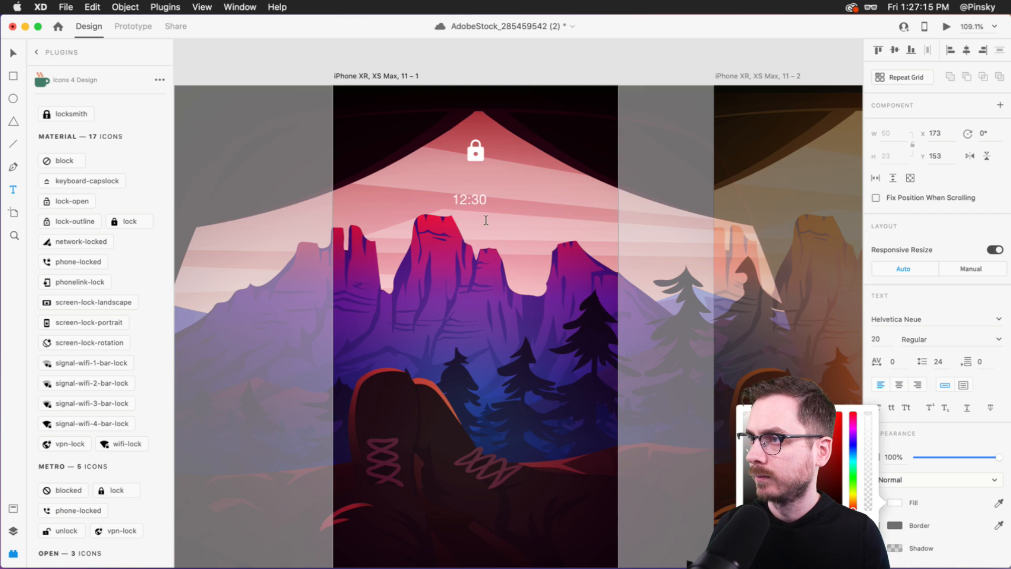
- Set the 12:30 text in Josefin Sans, enlarge it to size 113, and centre it below the lock icon with centred alignment
left_click_drag(469, 208, 508, 220)
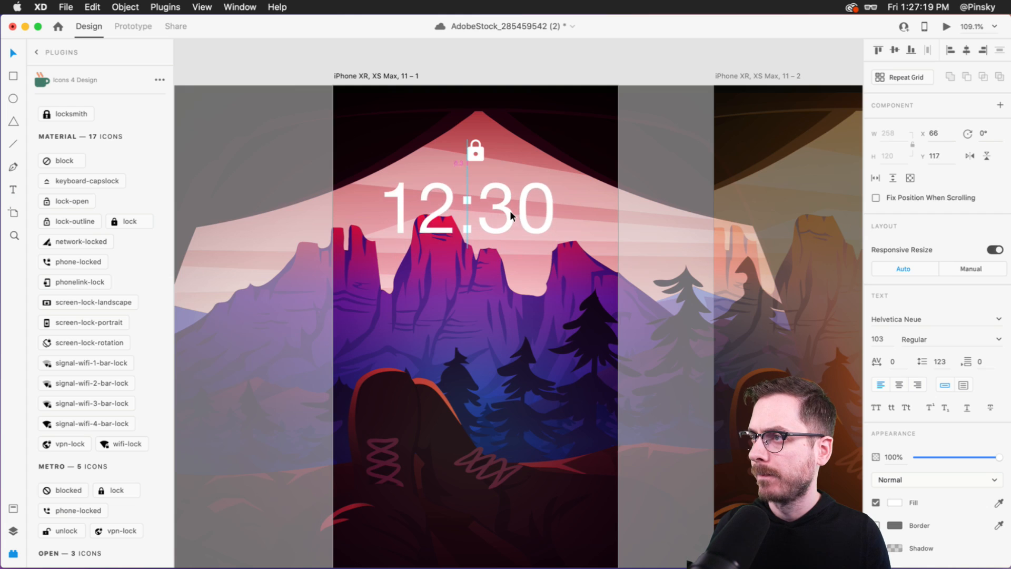
left_click(939, 326)
type("Josefin Sans")
key("Return")
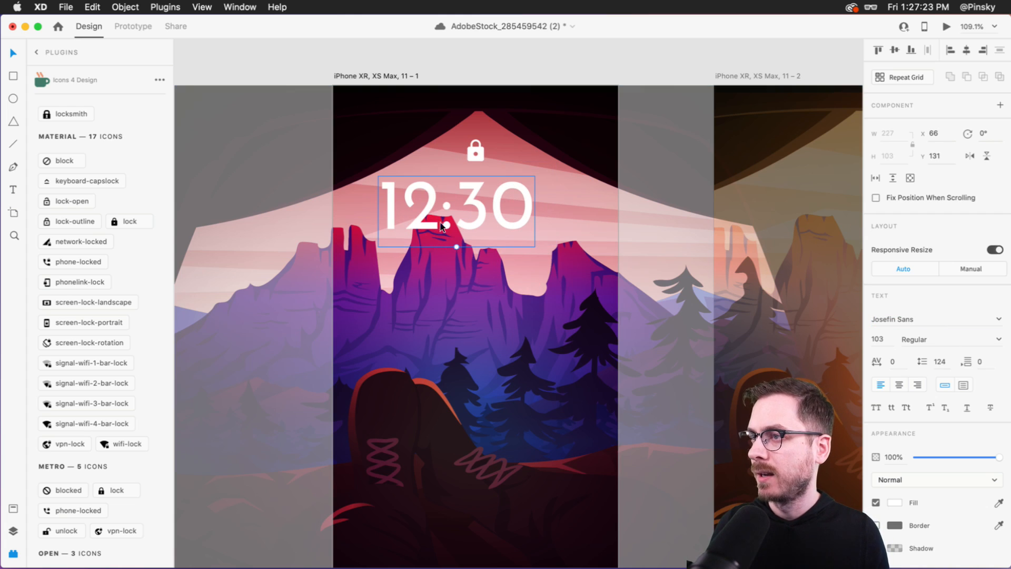
left_click_drag(456, 245, 457, 246)
left_click_drag(478, 201, 497, 205)
left_click(899, 385)
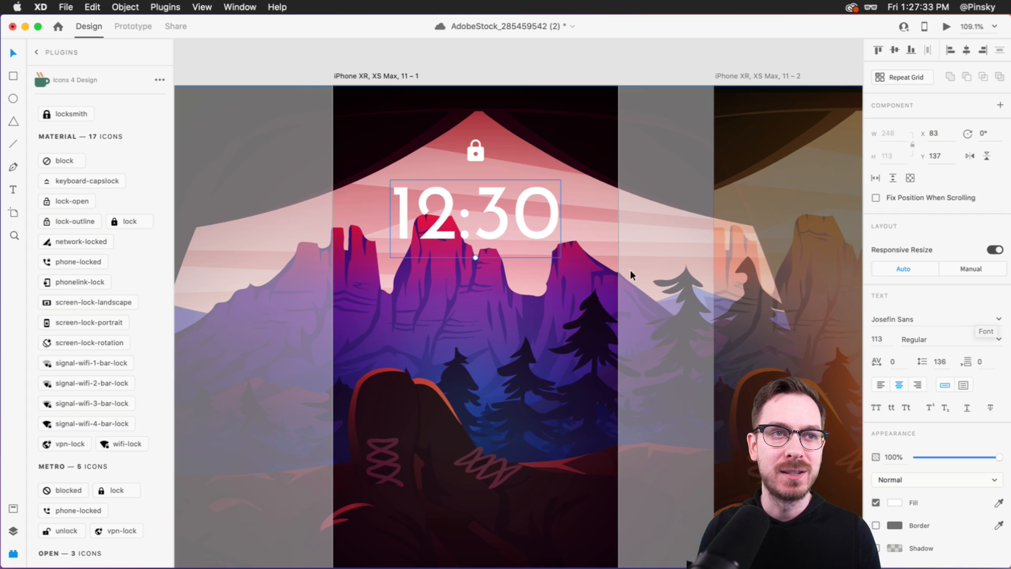
- Try the Light, Bold and SemiBold weights on the clock text and return it to Regular
left_click(997, 339)
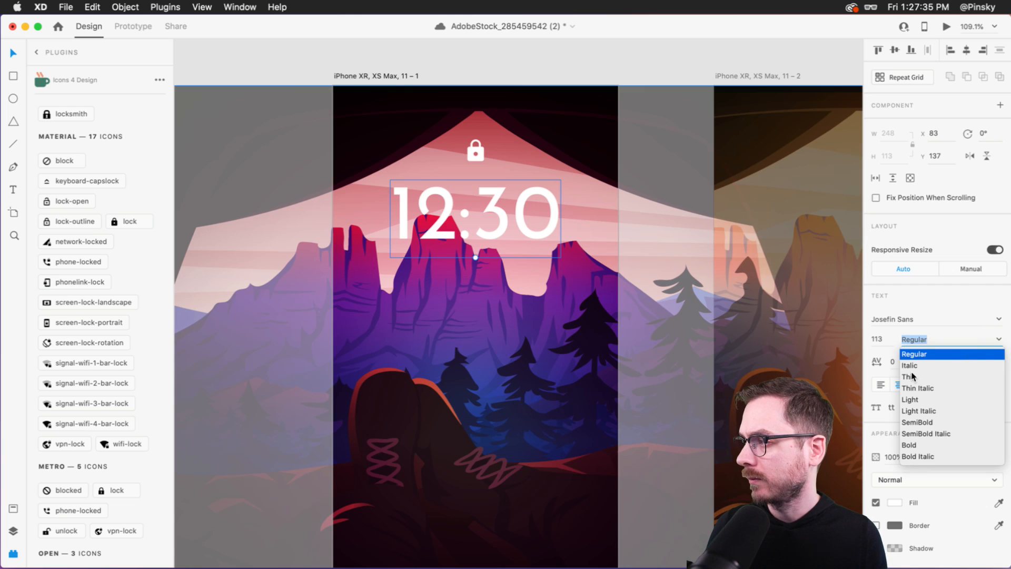
left_click(916, 399)
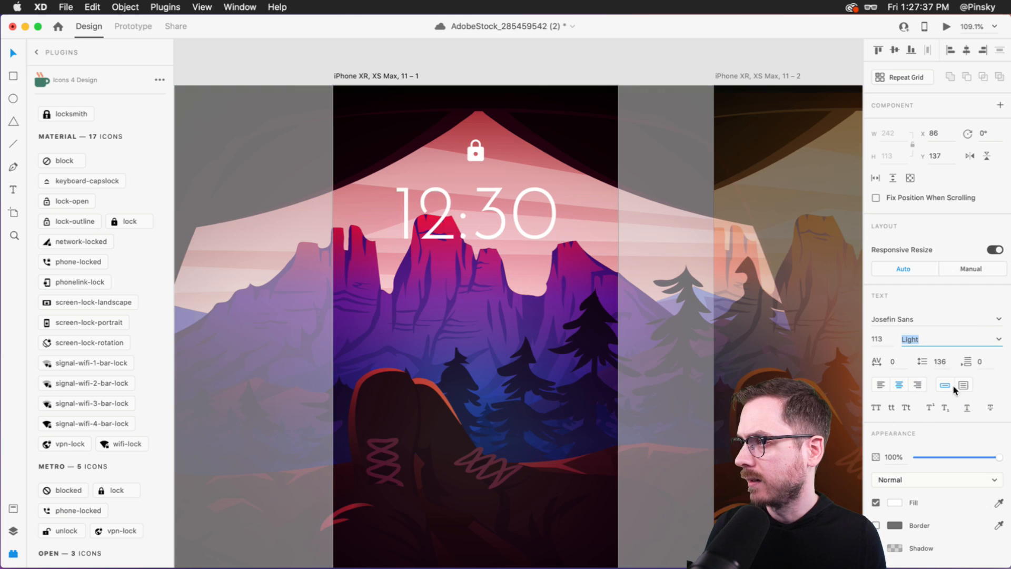
left_click(999, 339)
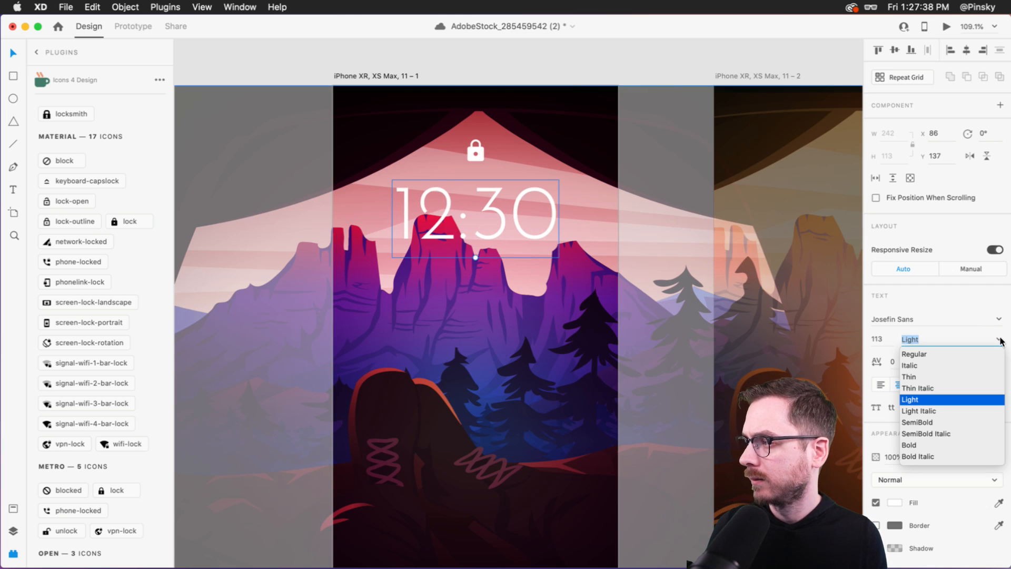
left_click(915, 354)
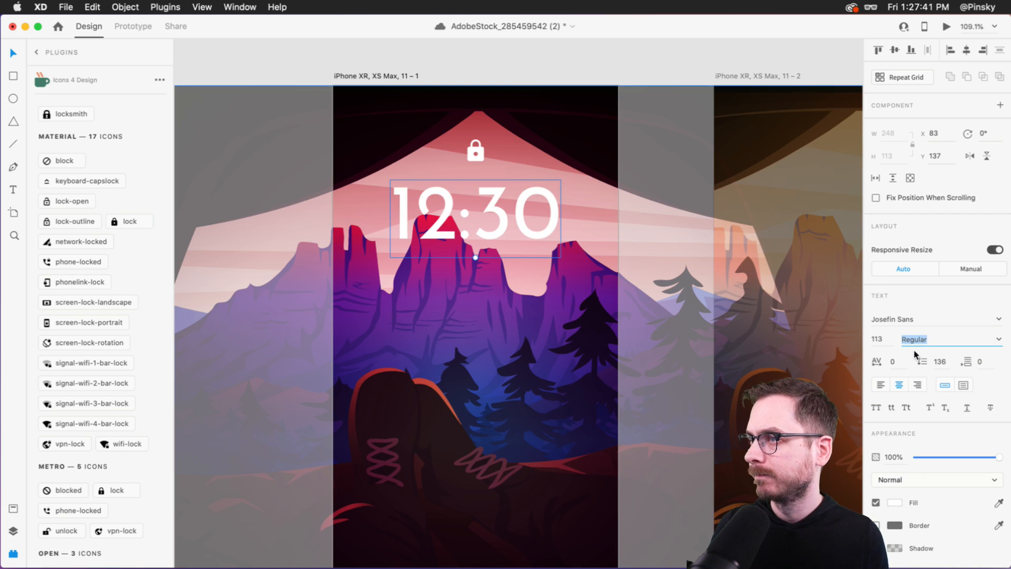
left_click(997, 346)
left_click(909, 445)
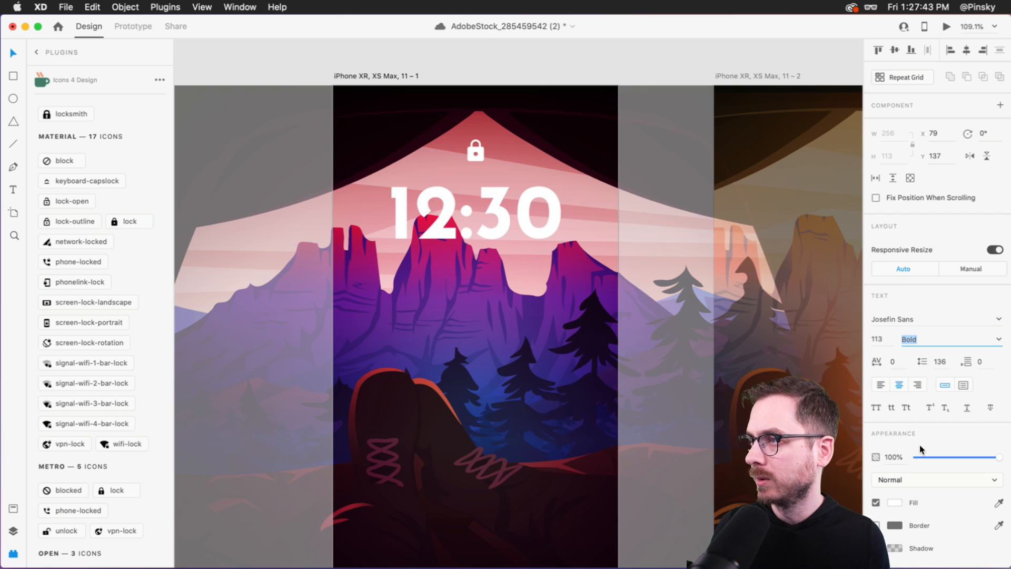
left_click(999, 339)
left_click(911, 418)
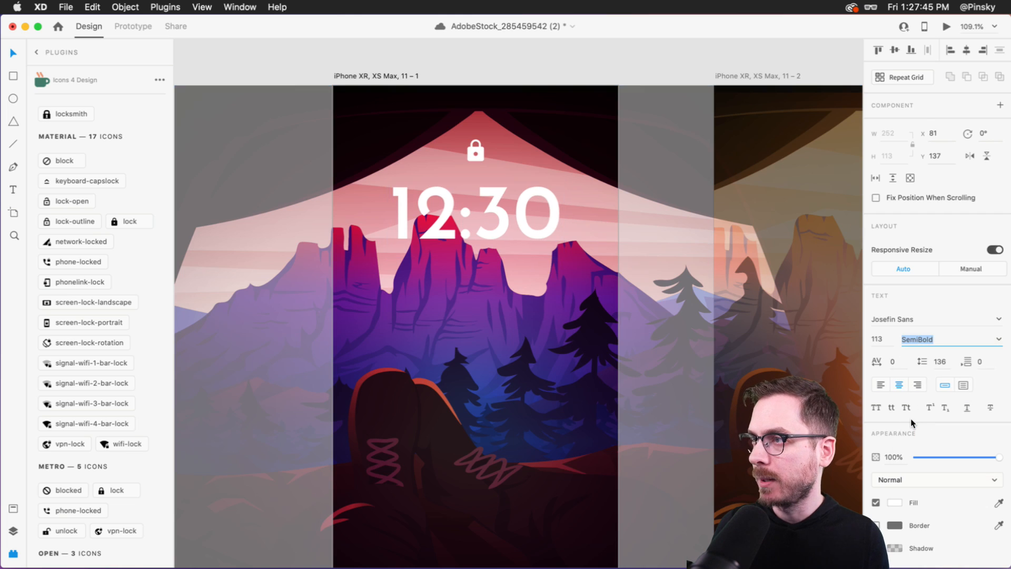
left_click(999, 339)
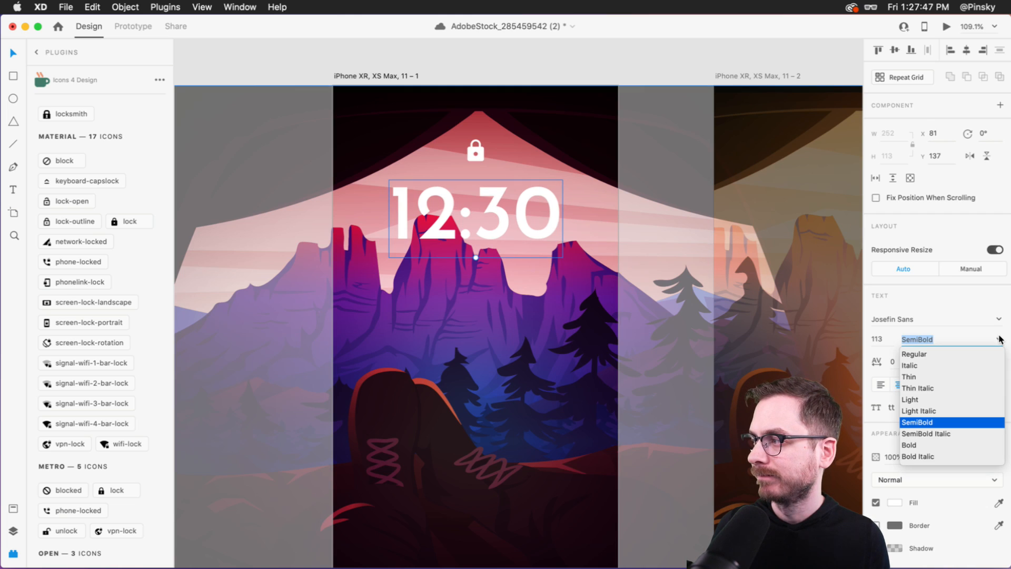
left_click(922, 355)
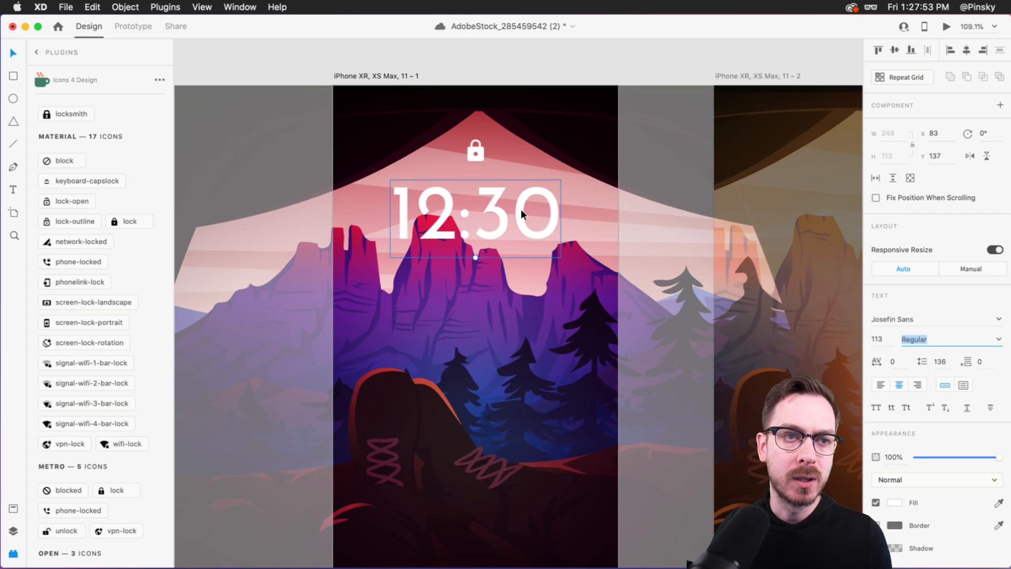
- Duplicate the clock text below itself, scale the copy to size 44, and replace its text with "Friday, September 4"
left_click_drag(520, 207, 517, 276)
key("super+y")
left_click_drag(475, 324, 474, 284)
double_click(474, 259)
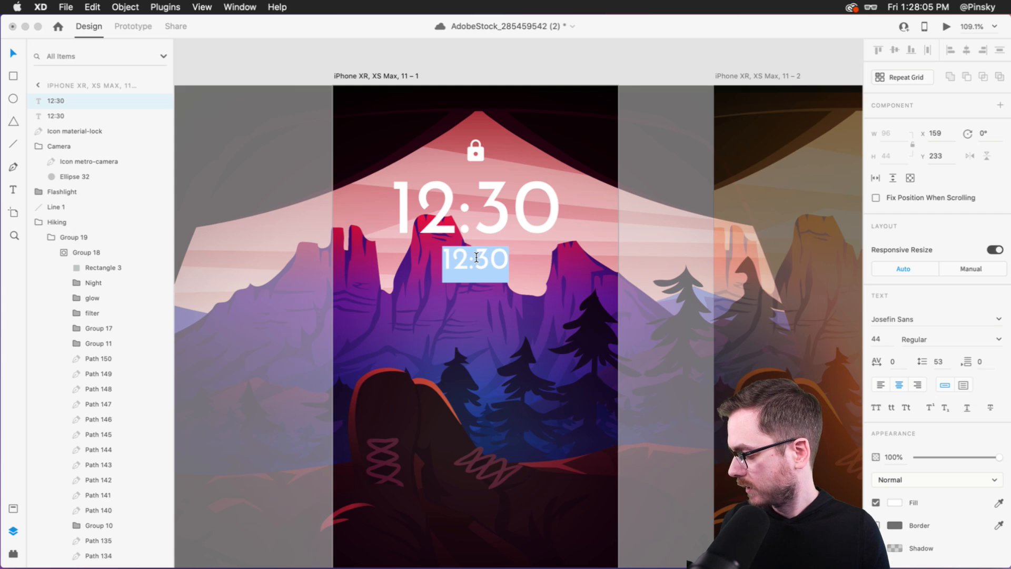
type("Fri")
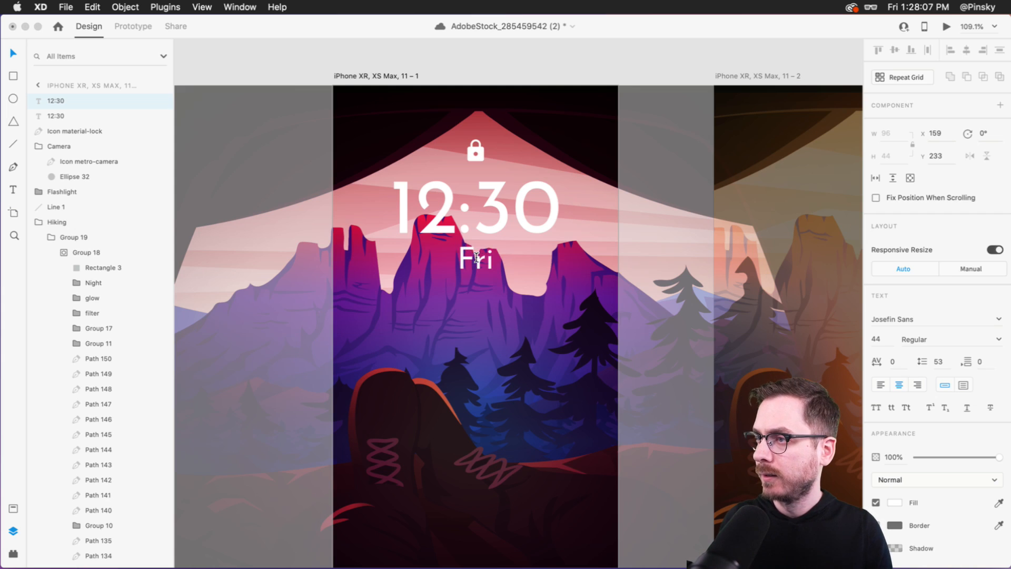
type("day, September")
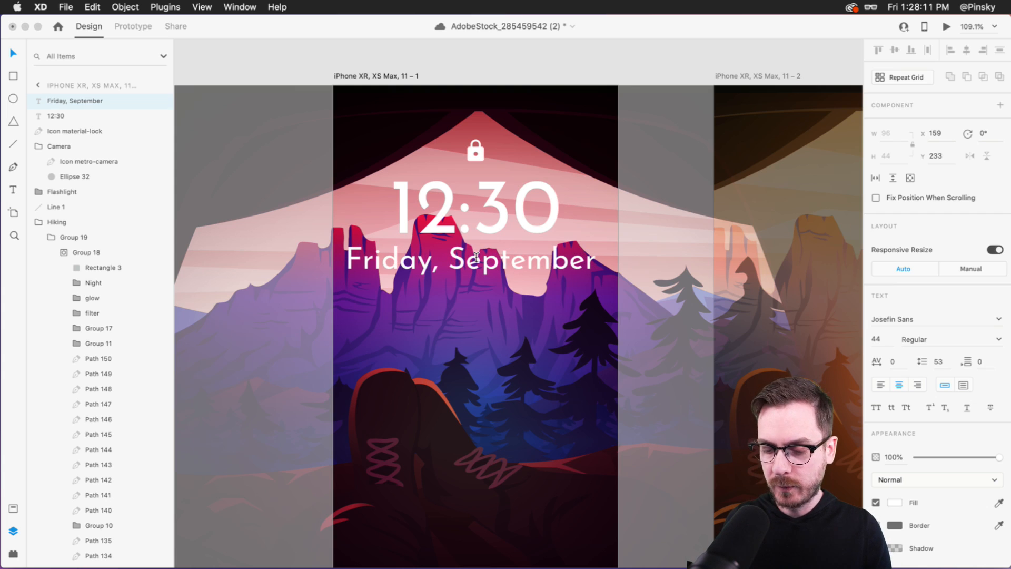
type(" 4")
key("Escape")
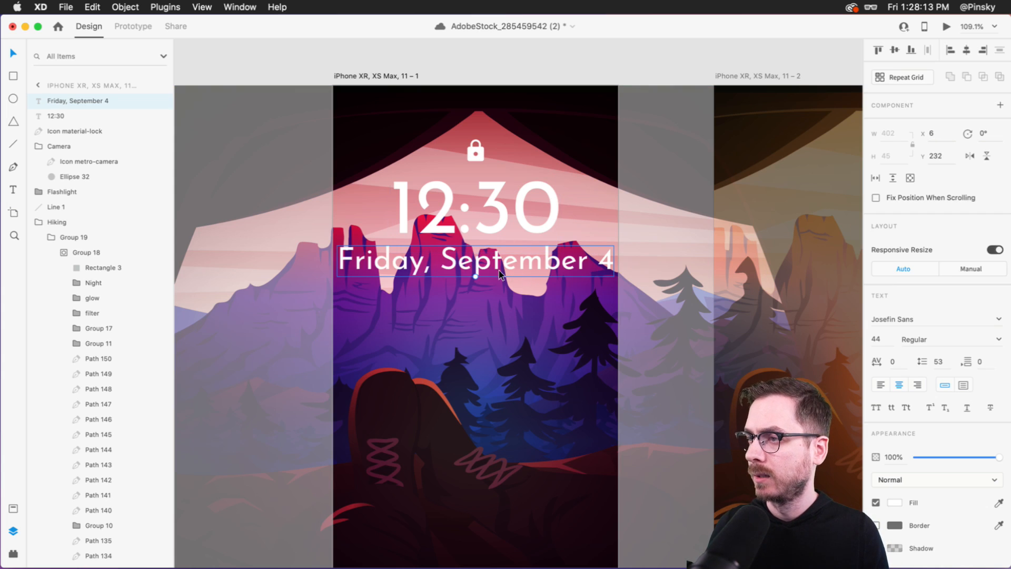
- Reduce the date text to size 24 and centre it directly under the clock at X 98, Y 223
left_click_drag(475, 275, 492, 250)
key("Right")
key("Right")
left_click(879, 339)
key("Down")
key("Return")
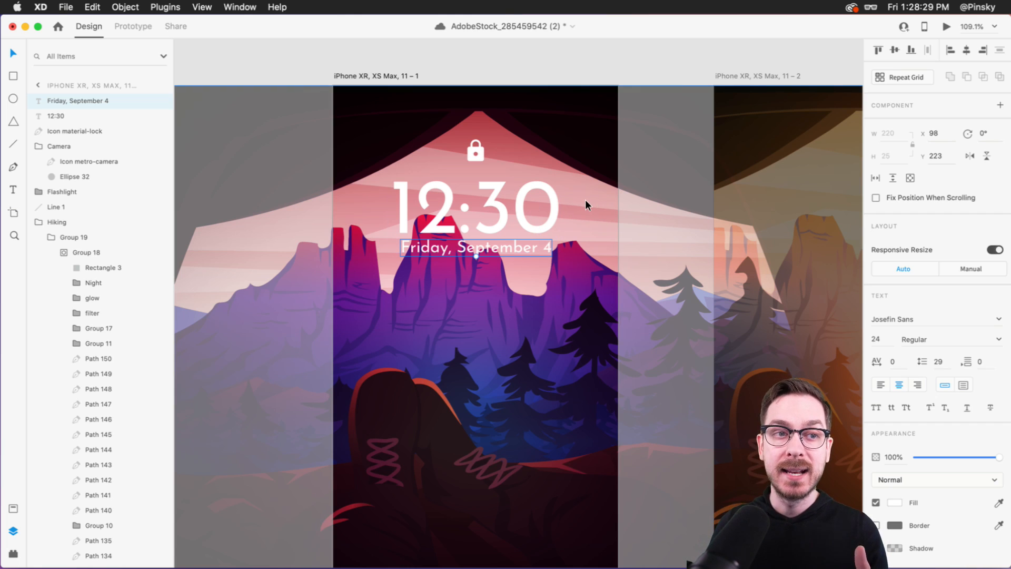
- Turn on a drop shadow for the 12:30 clock text
scroll(586, 205, "right", 10)
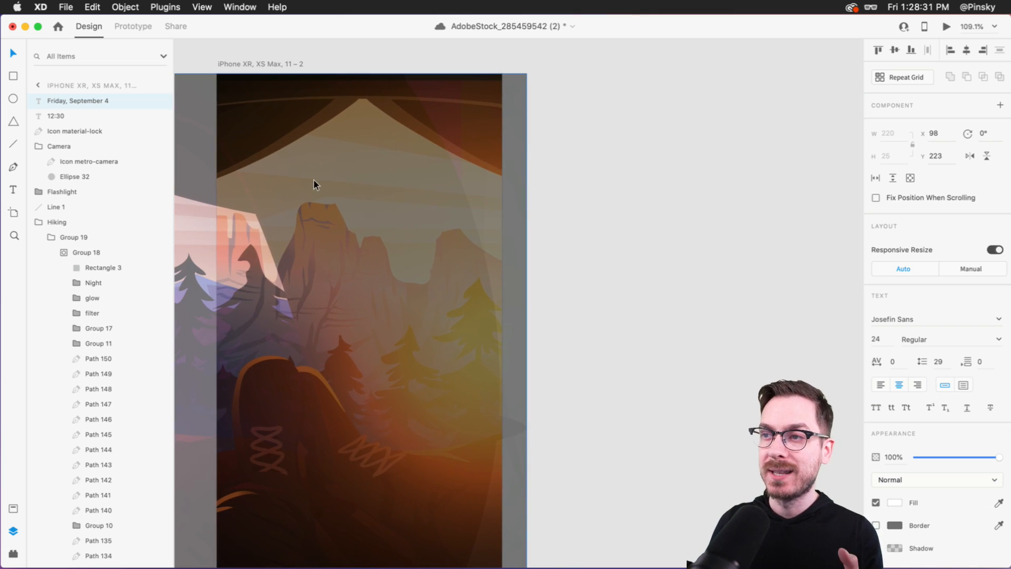
scroll(313, 179, "left", 10)
left_click(314, 179)
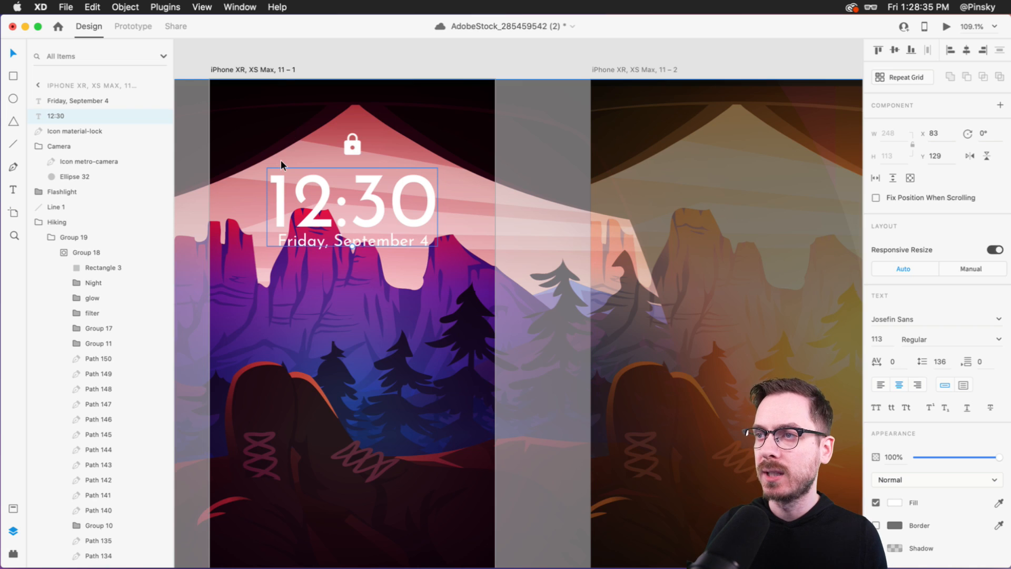
scroll(280, 160, "up", 5)
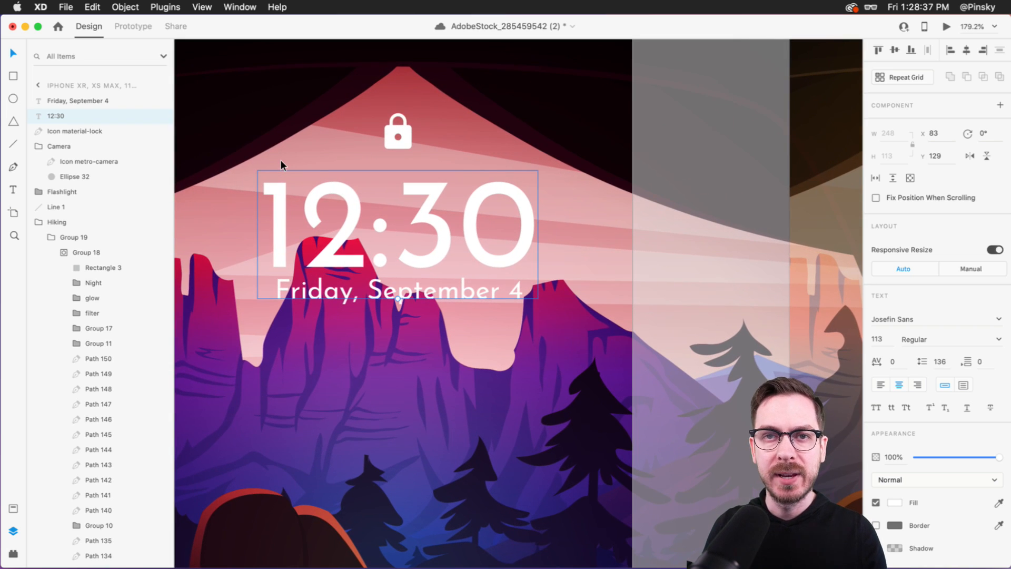
scroll(300, 168, "left", 2)
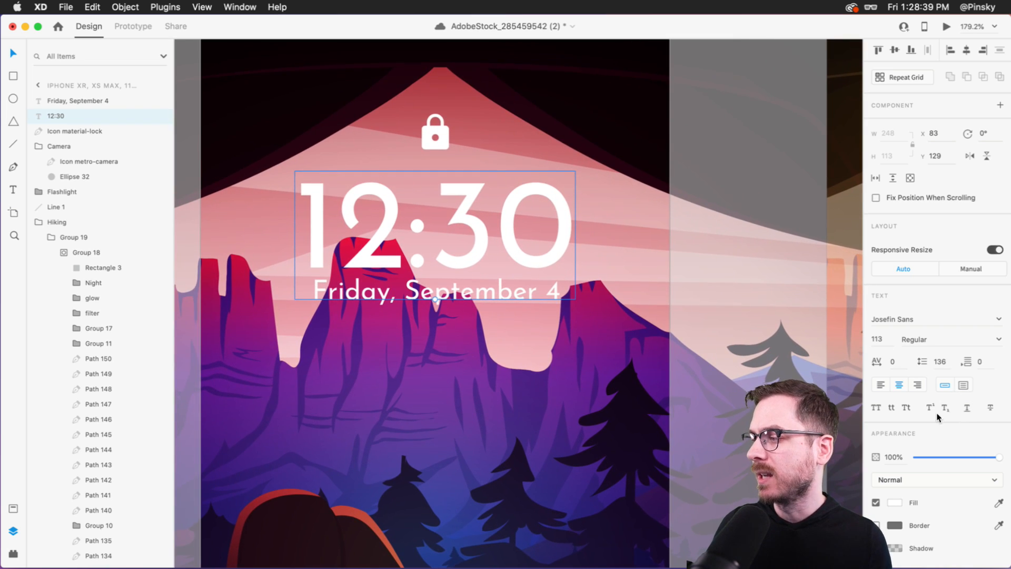
scroll(926, 412, "down", 2)
left_click(876, 506)
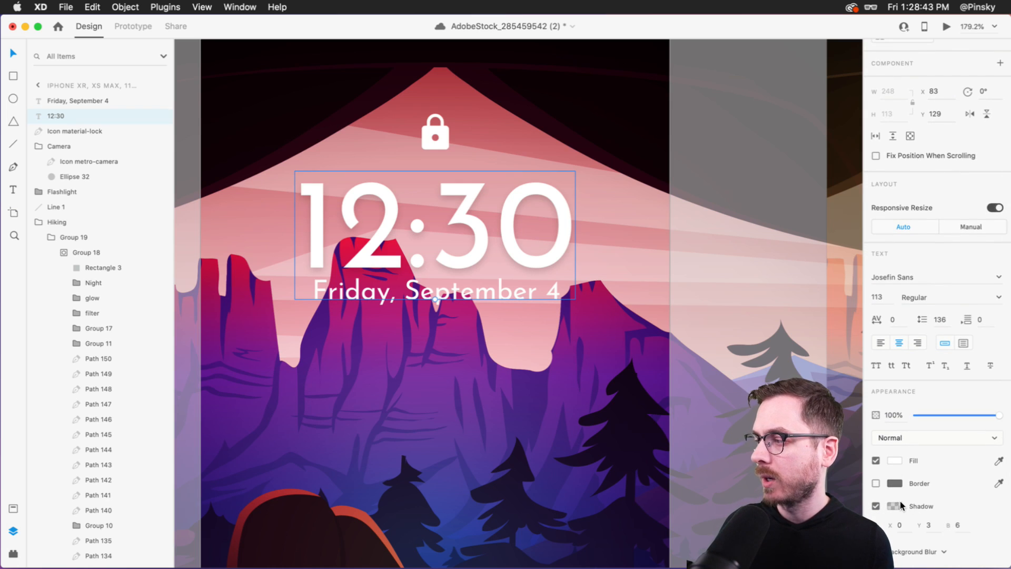
- Give the clock's shadow a blur of 0 with a Y offset of 3, and slightly lower its colour's opacity
left_click(960, 525)
type("0")
left_click(931, 525)
type("2")
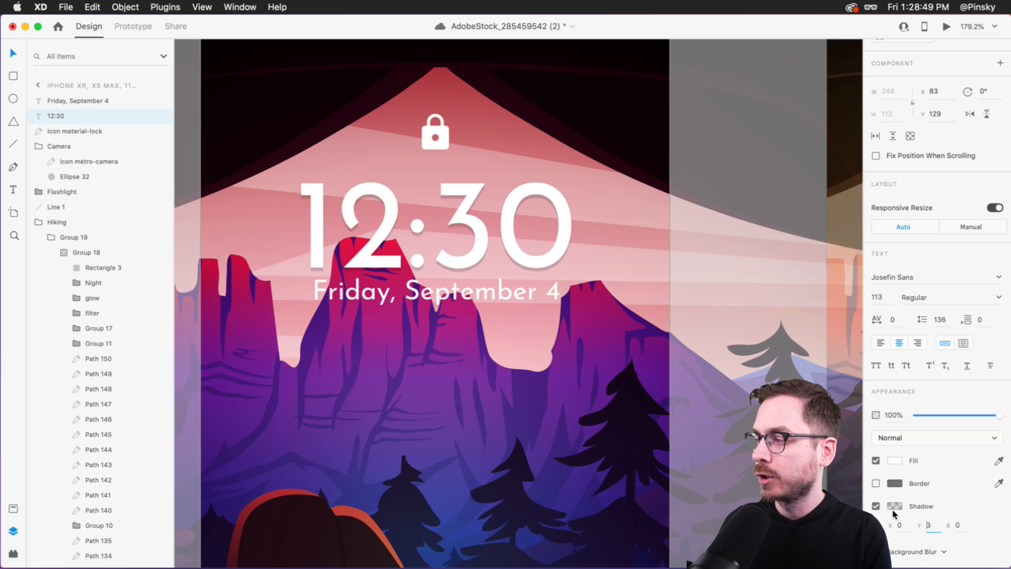
left_click(890, 482)
left_click_drag(869, 493, 869, 502)
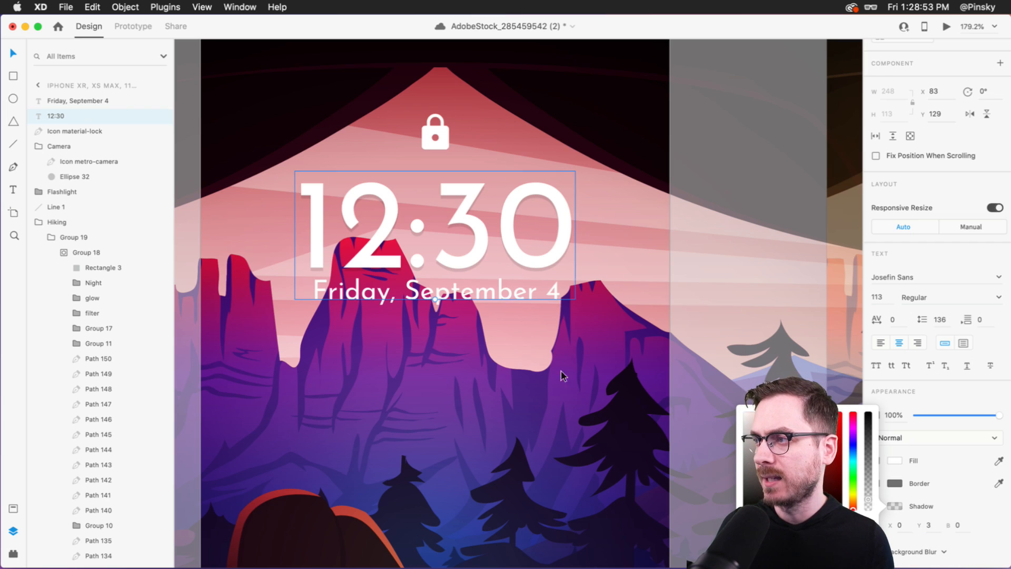
- Select the date text under the clock
left_click(468, 295)
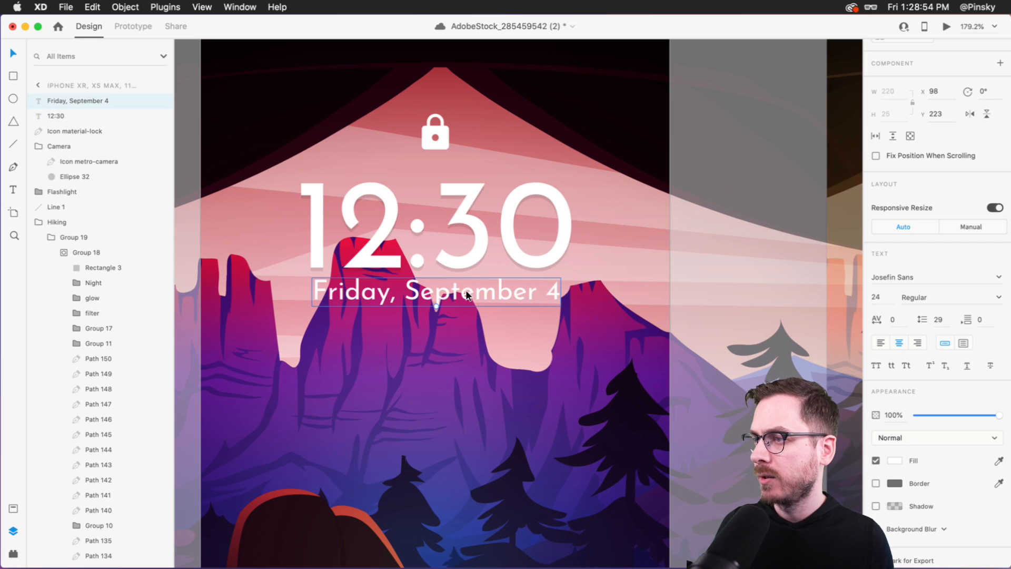
- Add a shadow with Y 2 and blur 0 to the date text, and save the document
left_click(876, 506)
left_click(958, 525)
type("1")
key("BackSpace")
type("0")
left_click(895, 505)
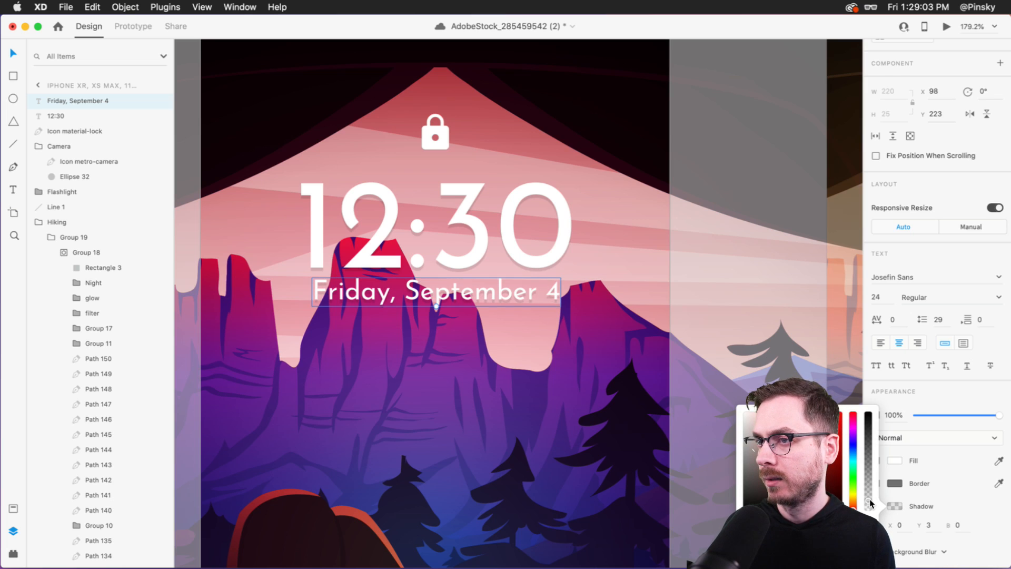
left_click(934, 530)
key("Down")
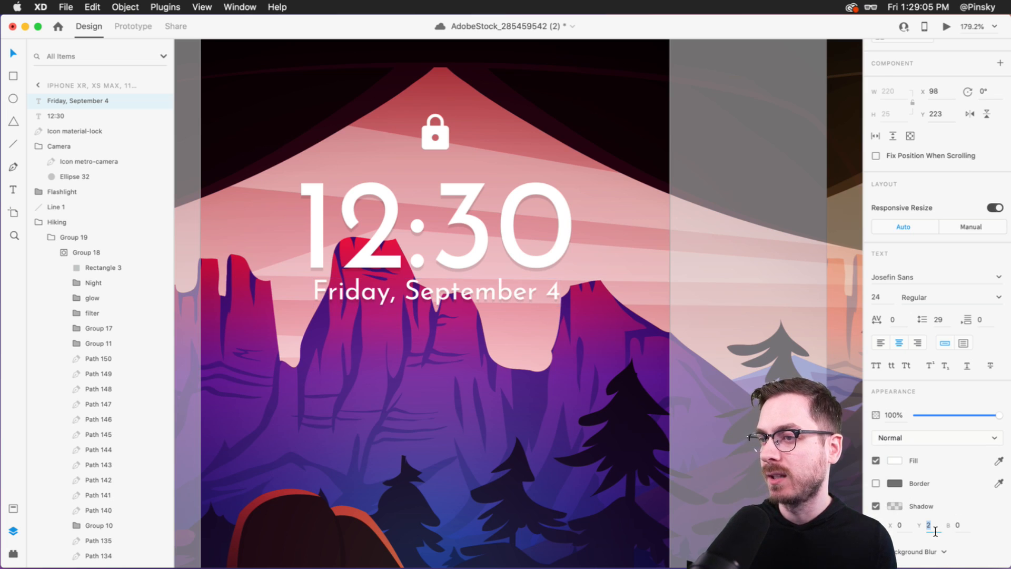
scroll(327, 242, "down", 5)
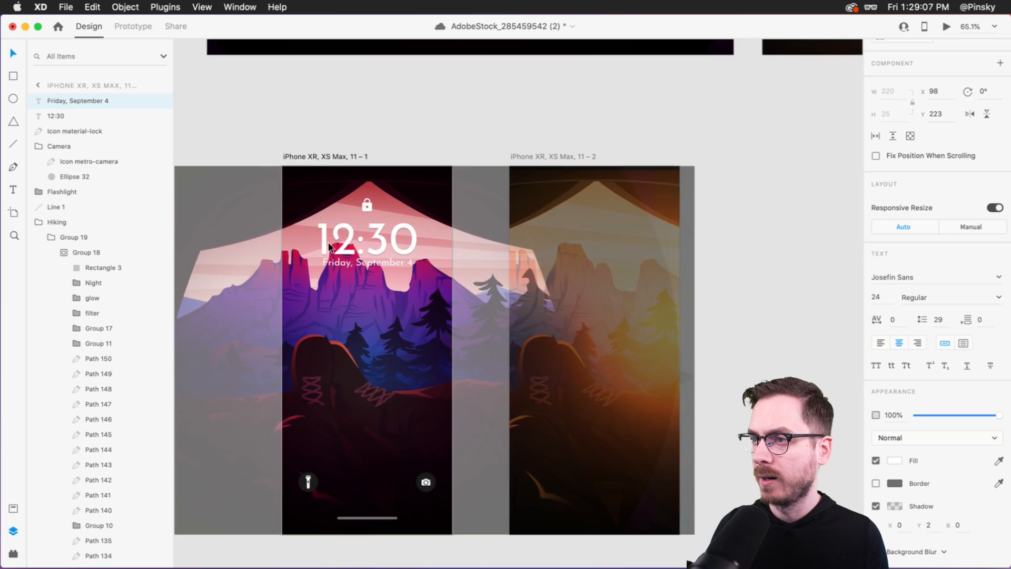
scroll(329, 246, "up", 4)
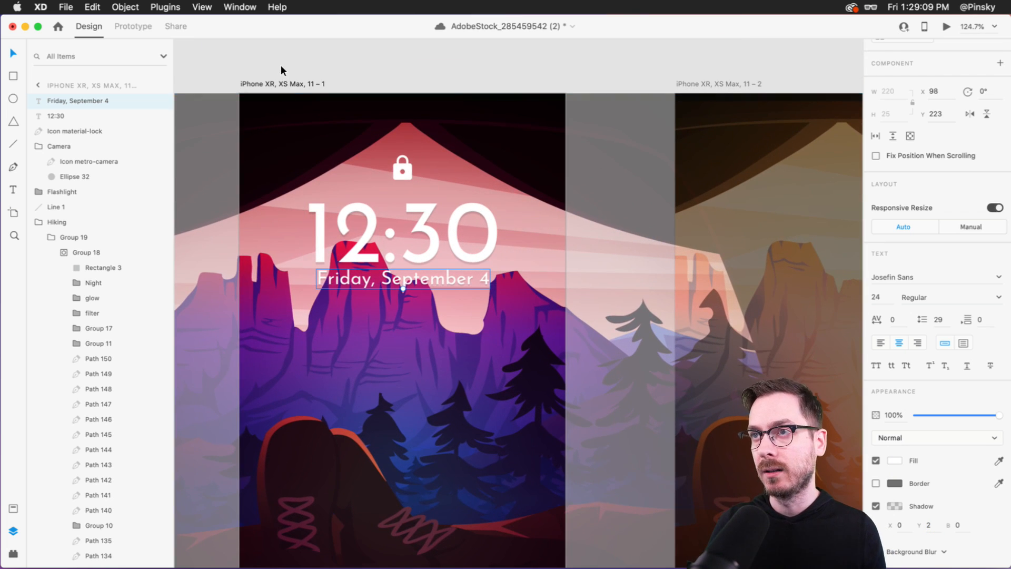
left_click(280, 72)
scroll(440, 186, "down", 2)
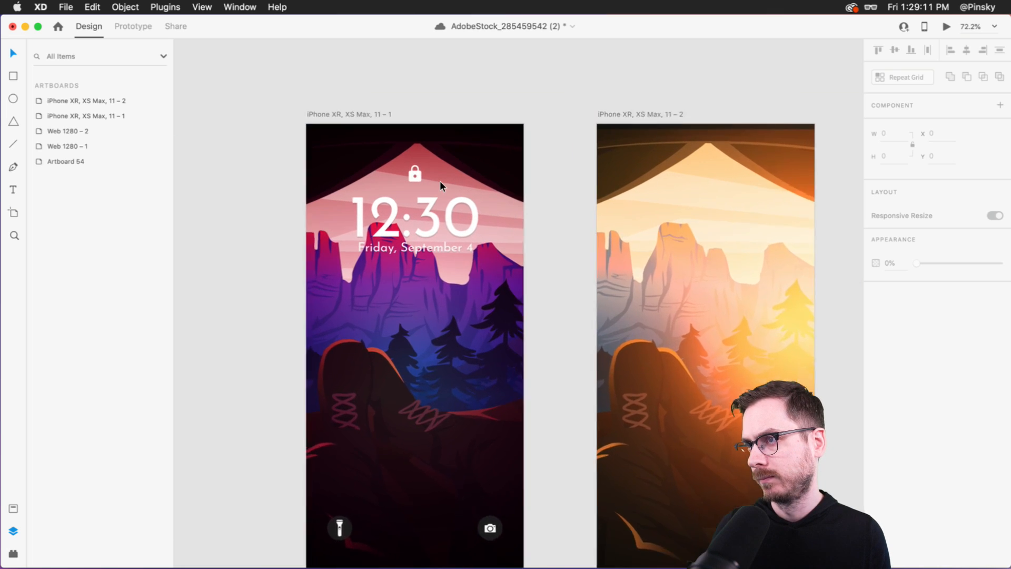
scroll(440, 181, "up", 2)
left_click(419, 219)
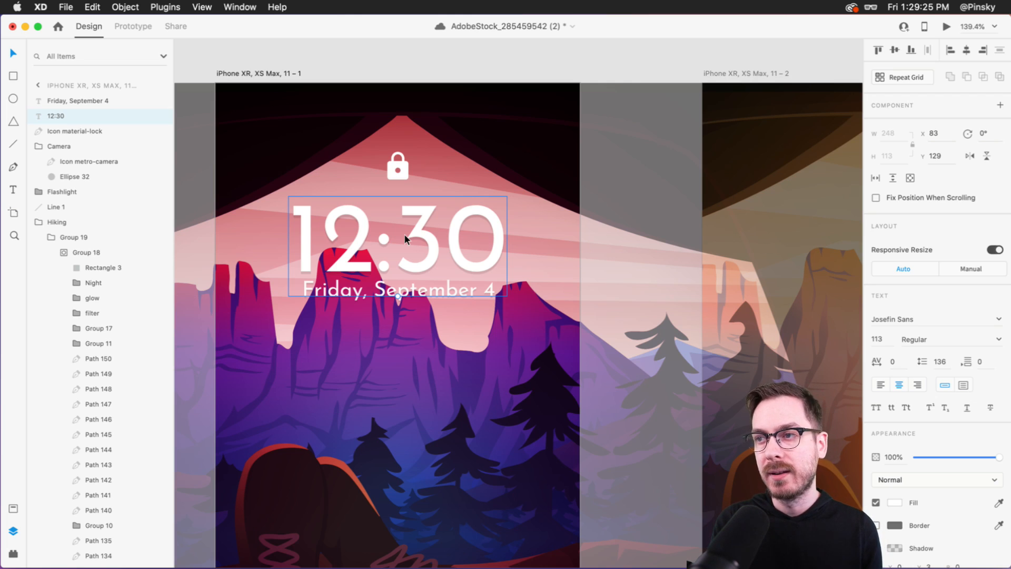
key("super+s")
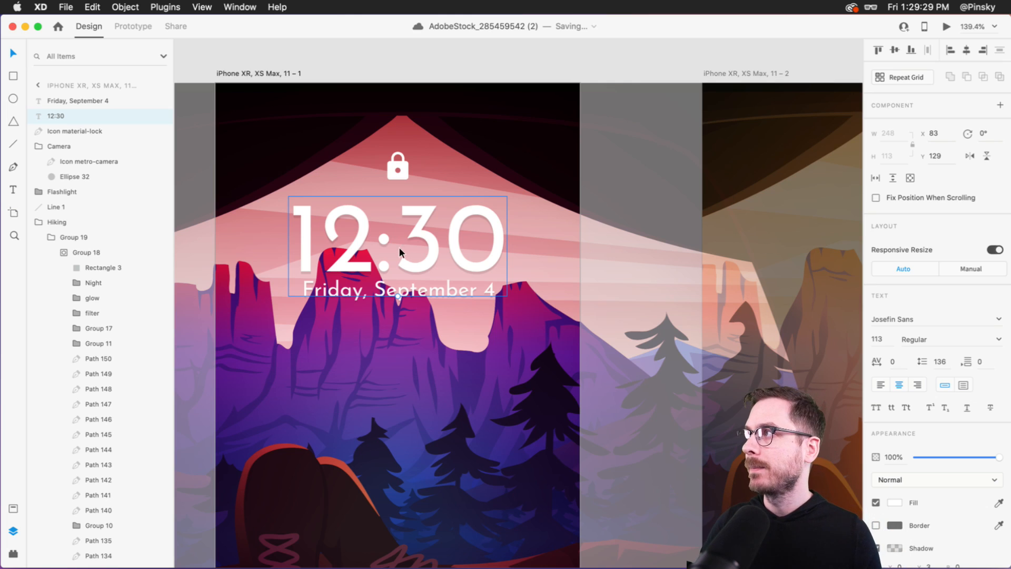
- Delete the hour digits 12 from the clock text on the first phone artboard, leaving only :30
double_click(406, 218)
left_click_drag(376, 253, 246, 233)
key("BackSpace")
key("Escape")
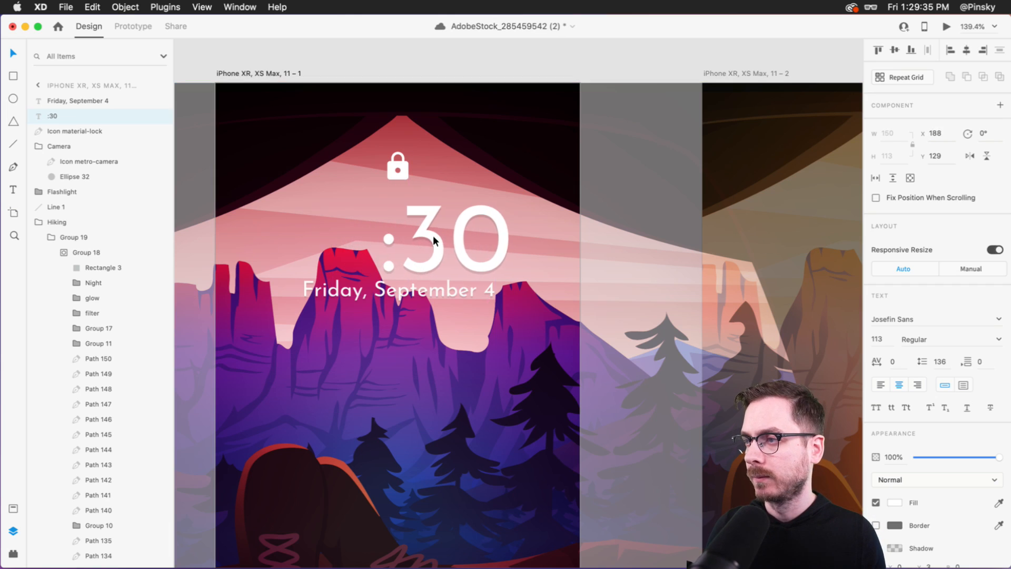
- Duplicate the :30 text and place the copy directly beside it, in the hour's position
left_click_drag(432, 240, 286, 236)
key("super+z")
left_click_drag(504, 241, 362, 244)
- Replace the copied text with the hours 4 through 12 followed by 1, 2 and 3, each on its own line
double_click(302, 253)
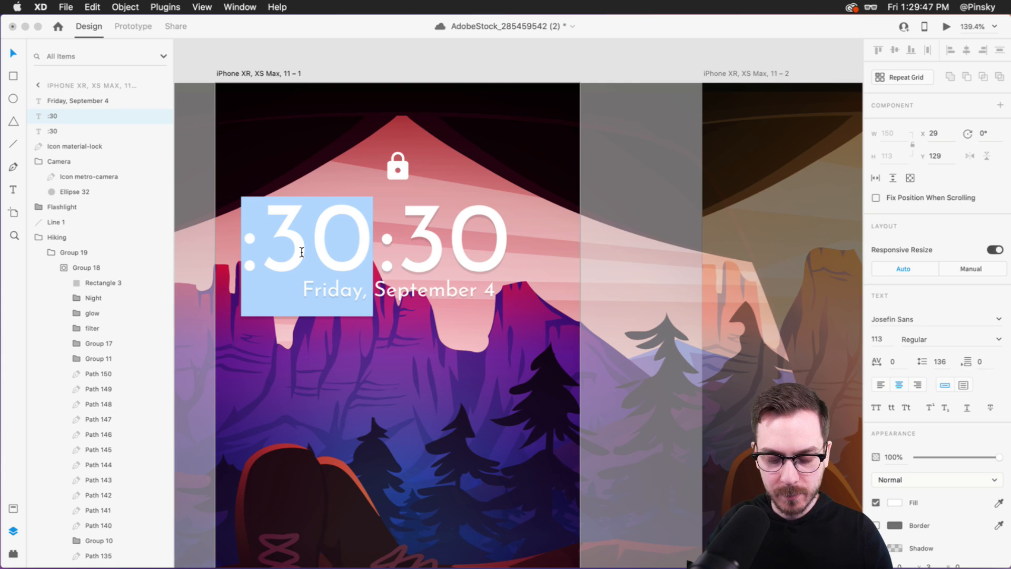
type("4 ")
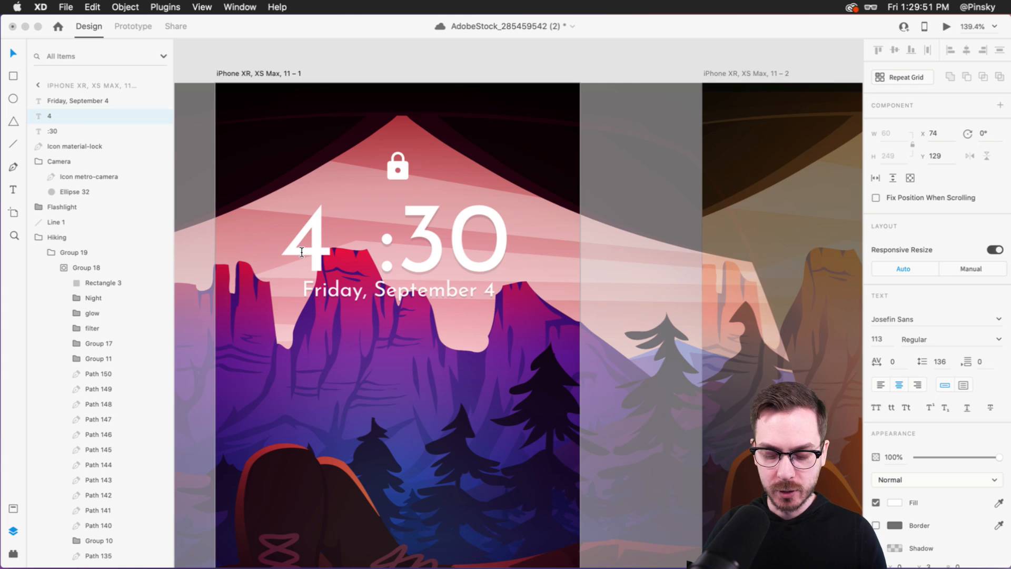
type("5")
key("Return")
type("6")
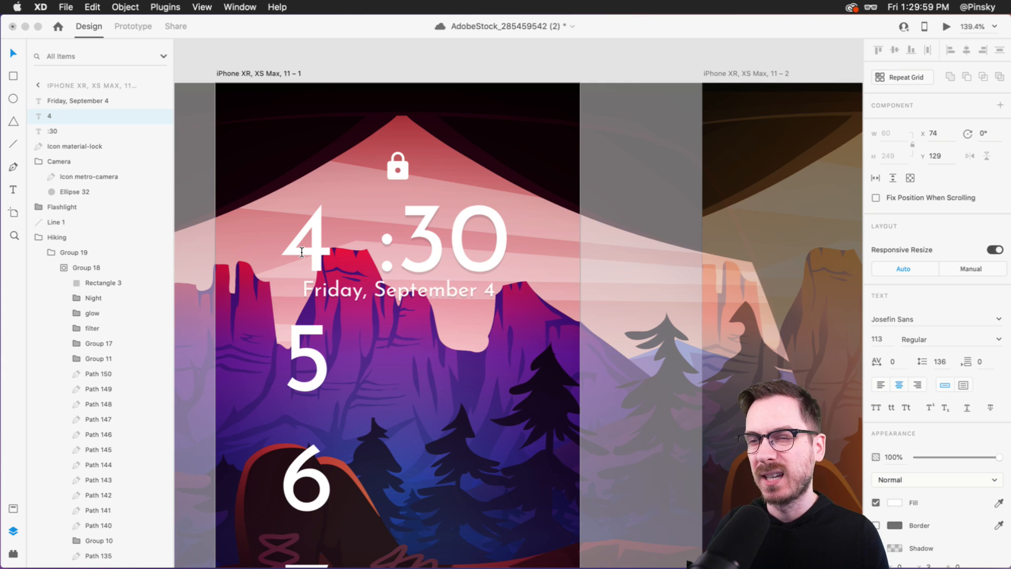
key("Escape")
- Reduce the line spacing of the hours column to 122
scroll(428, 270, "down", 15)
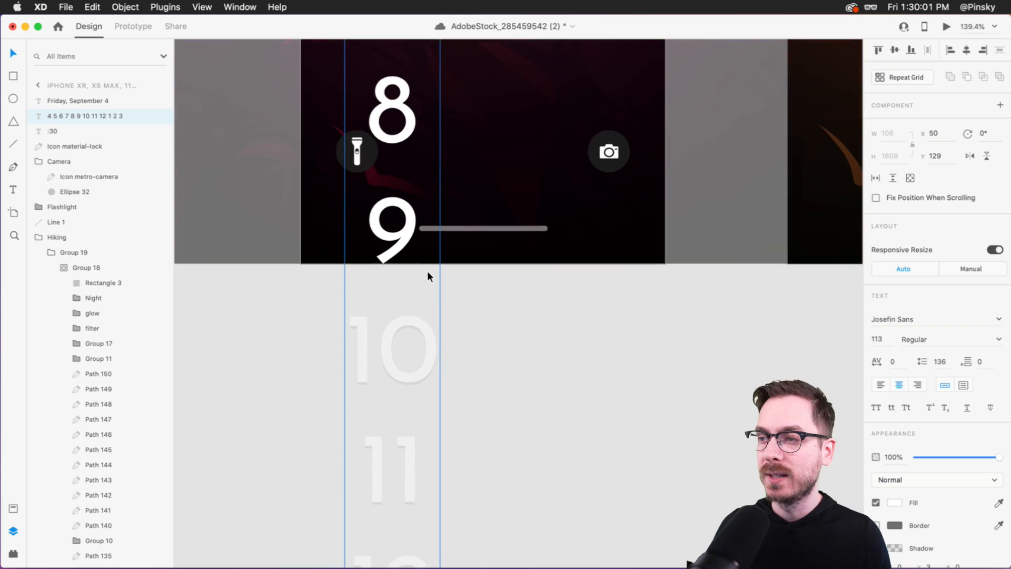
scroll(428, 272, "up", 15)
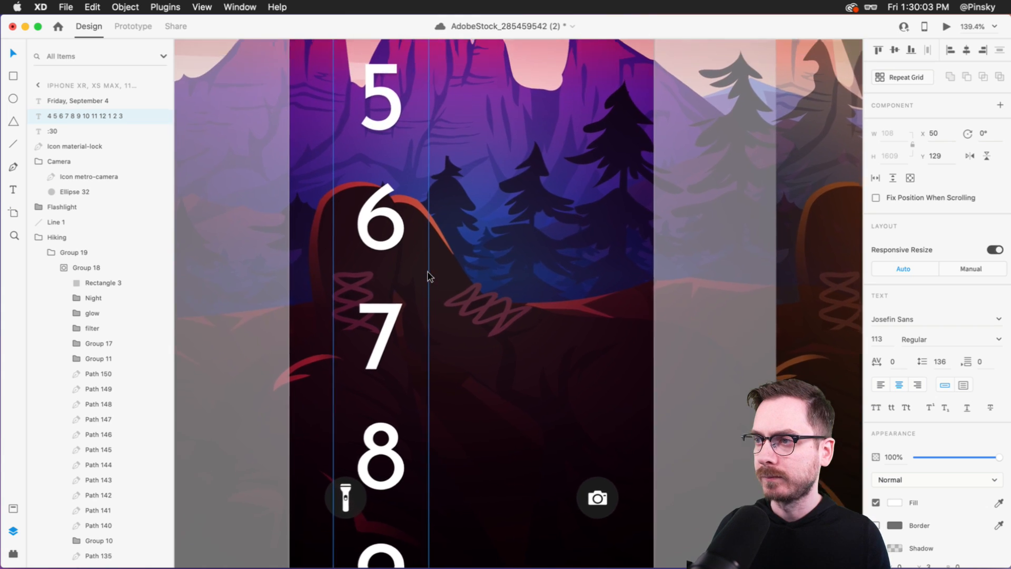
scroll(427, 275, "up", 3)
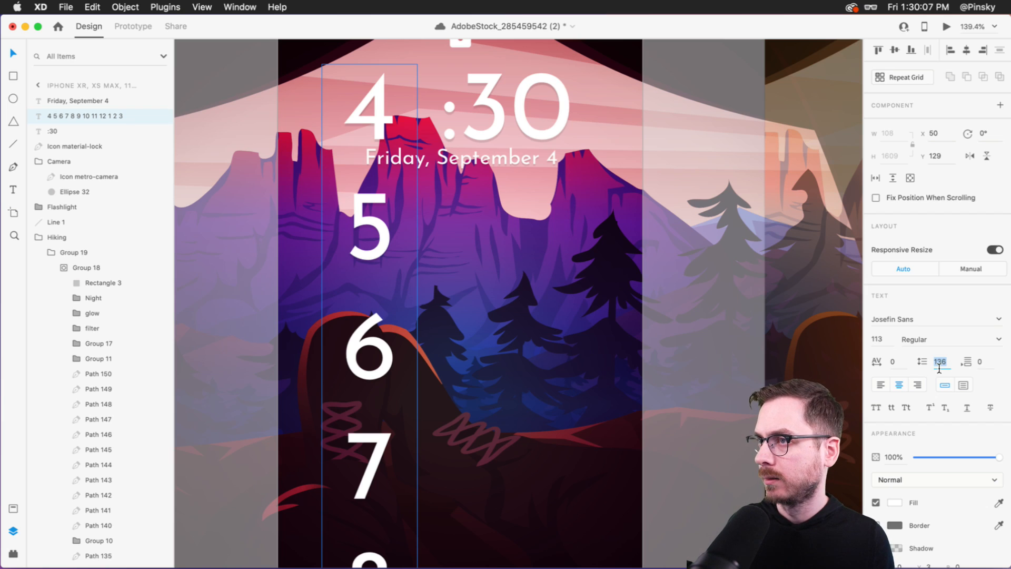
key("Down")
key("Down")
key("Down")
key("Down")
key("Down")
key("Down")
key("Down")
key("Down")
key("Down")
key("Down")
key("Down")
key("Down")
key("Down")
key("Down")
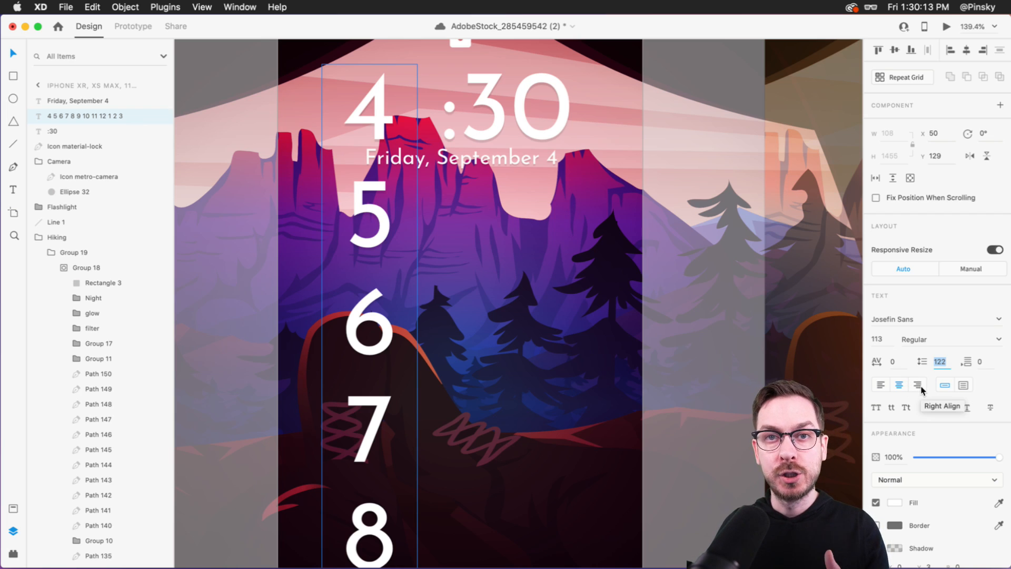
- Right-align the text of the hours column after trying left alignment
left_click(918, 386)
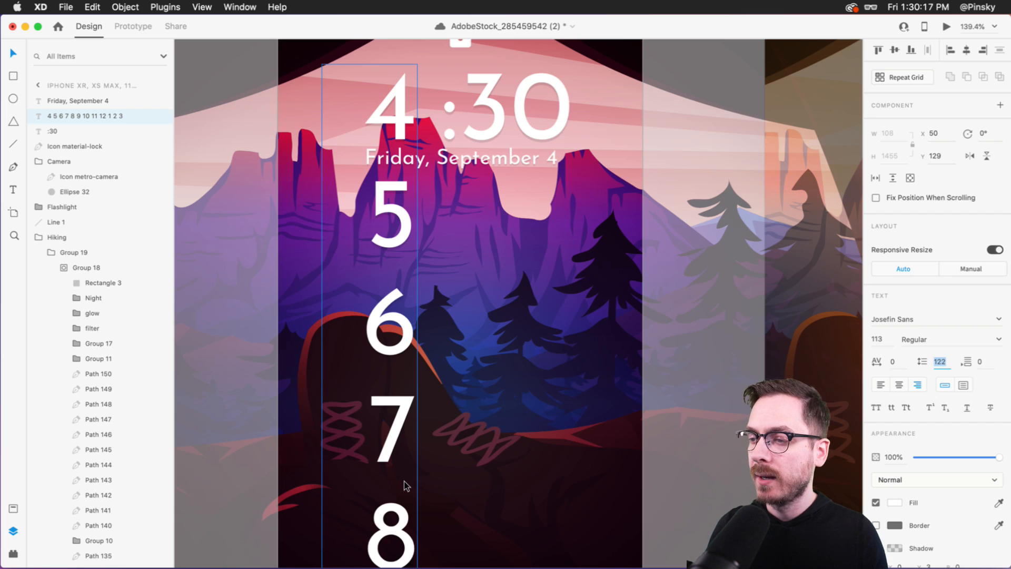
scroll(406, 486, "down", 5)
left_click(881, 384)
left_click_drag(384, 370, 411, 374)
left_click_drag(405, 519, 418, 165)
key("super+z")
left_click(917, 385)
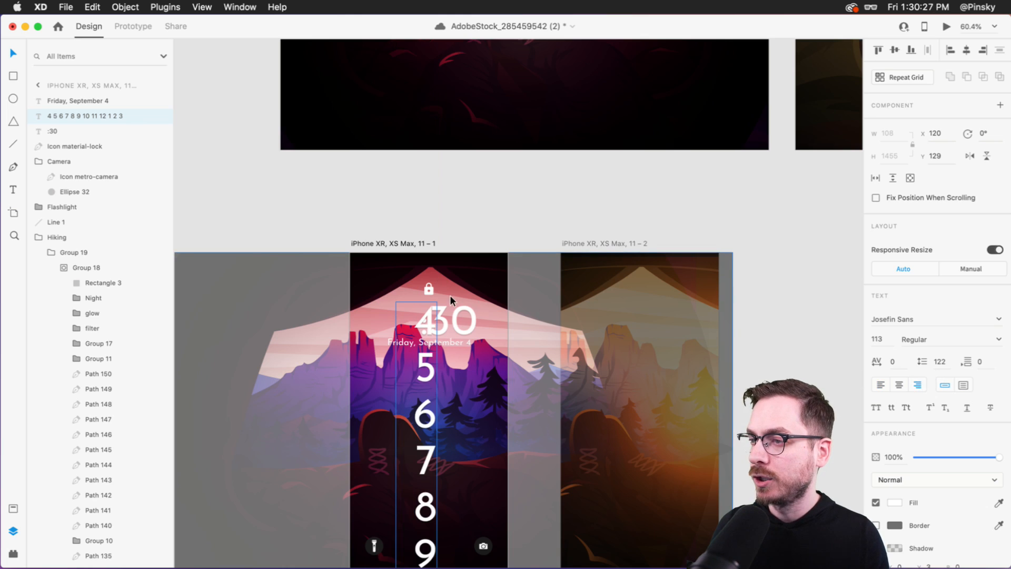
- Position the hours column so the 4 sits directly before :30, and group the two texts
mouse_move(425, 314)
left_mouse_down()
mouse_move(404, 315)
mouse_move(433, 323)
left_mouse_up()
left_click(443, 324, "shift")
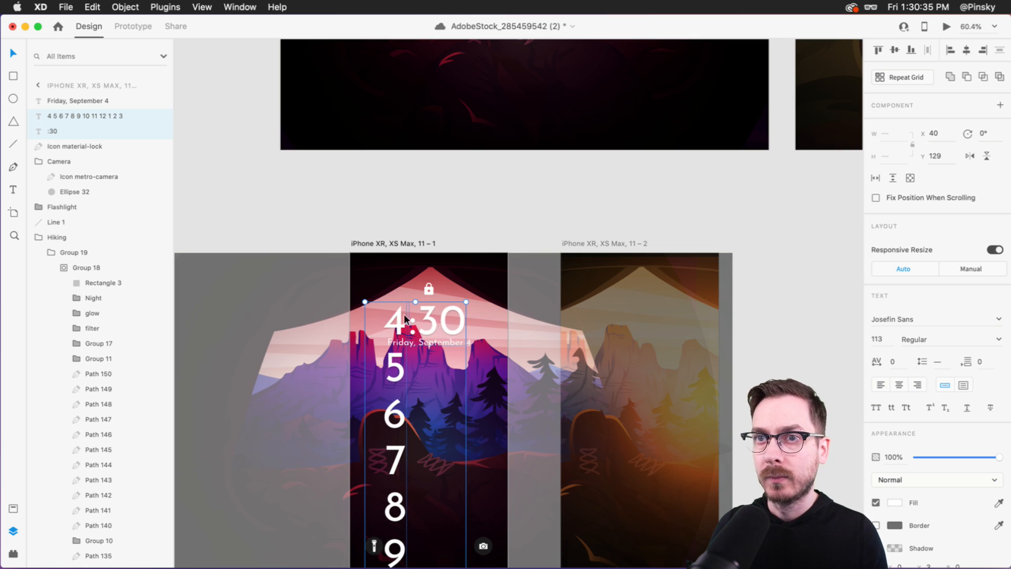
key("super+g")
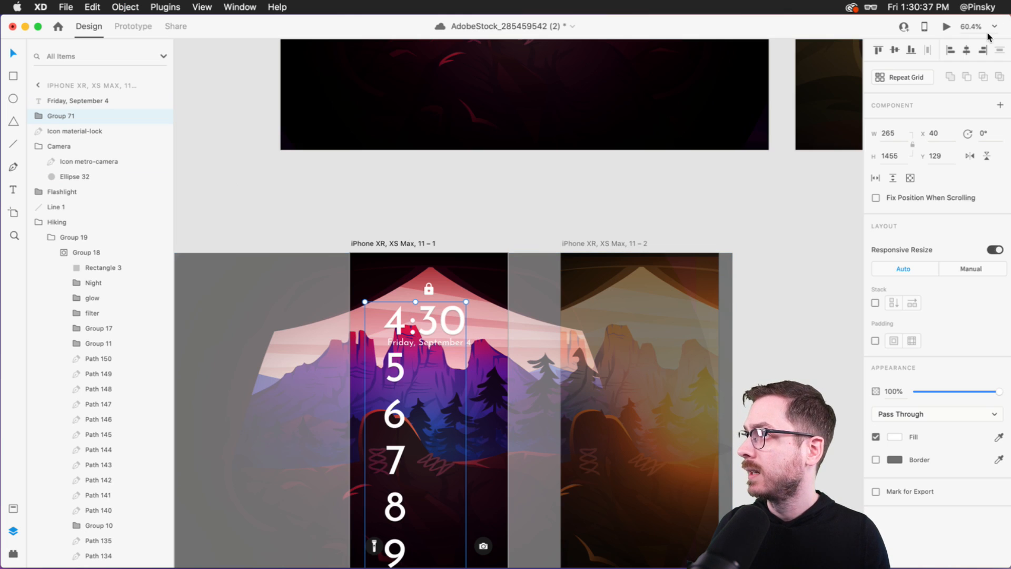
- Center the group horizontally on the artboard and rename it Time
left_click(967, 50)
double_click(62, 116)
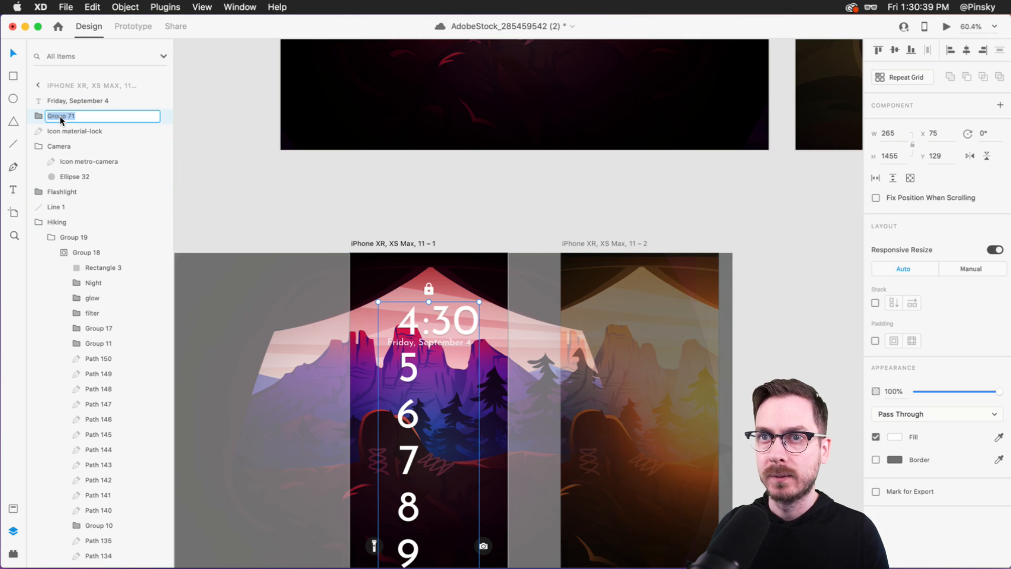
type("Time")
key("Return")
- Nudge the Time group left to X 57 so the clock lines up above the date, and deselect it
key("Left")
key("Left")
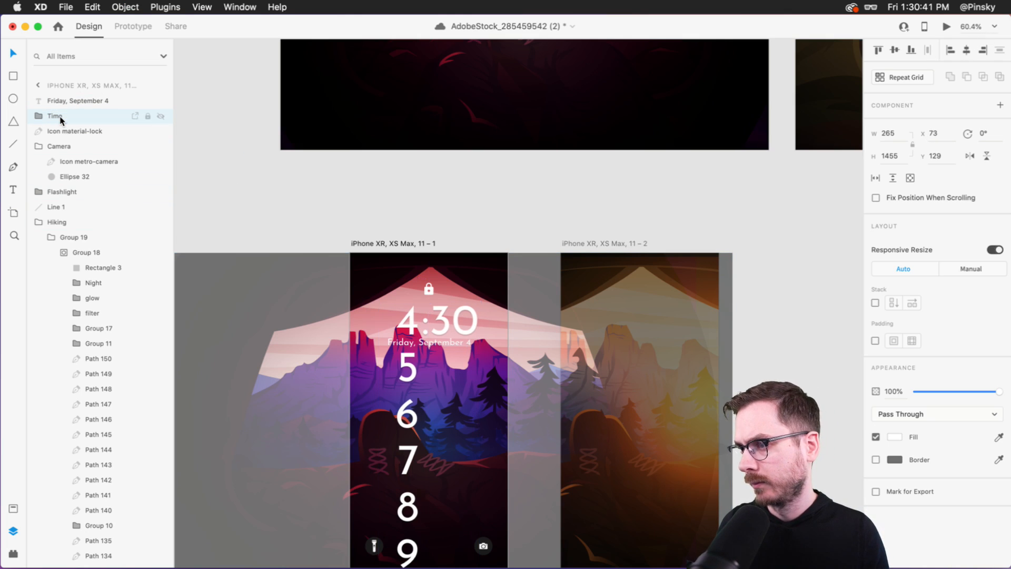
scroll(394, 308, "up", 5)
key("Left")
key("Left")
key("Left")
key("Left")
key("Left")
key("Left")
key("Left")
key("Left")
key("Left")
key("Left")
key("Left")
key("Left")
key("Left")
key("Left")
key("Left")
key("Left")
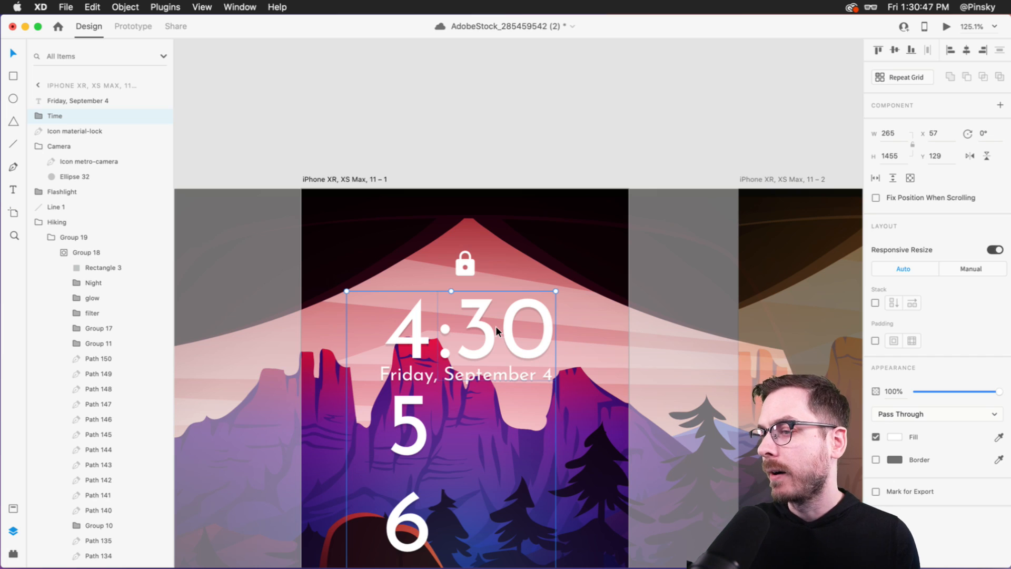
left_click(505, 130)
- Check the hours column down the first phone artboard and save the document
scroll(505, 131, "down", 5)
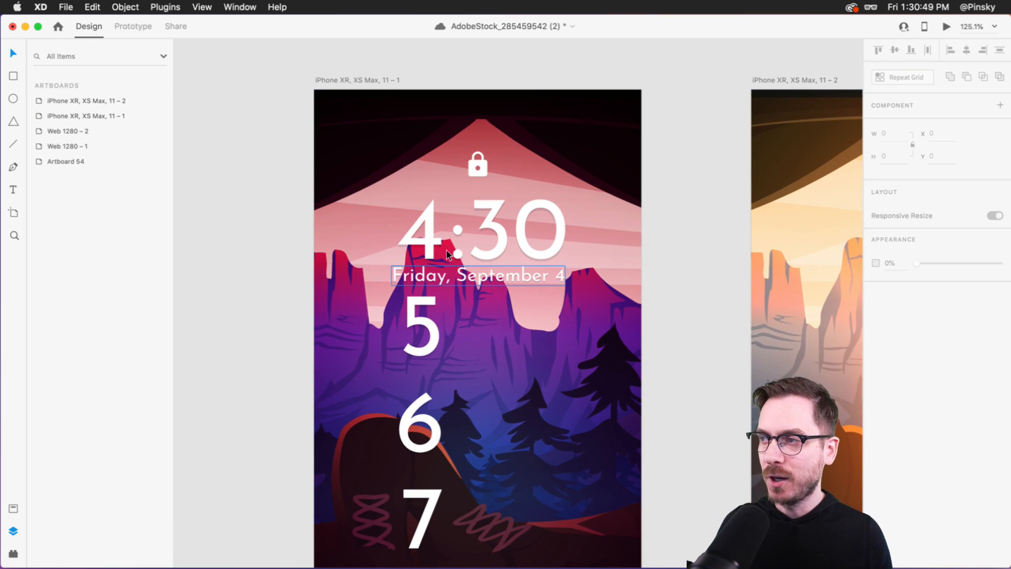
scroll(426, 219, "down", 10)
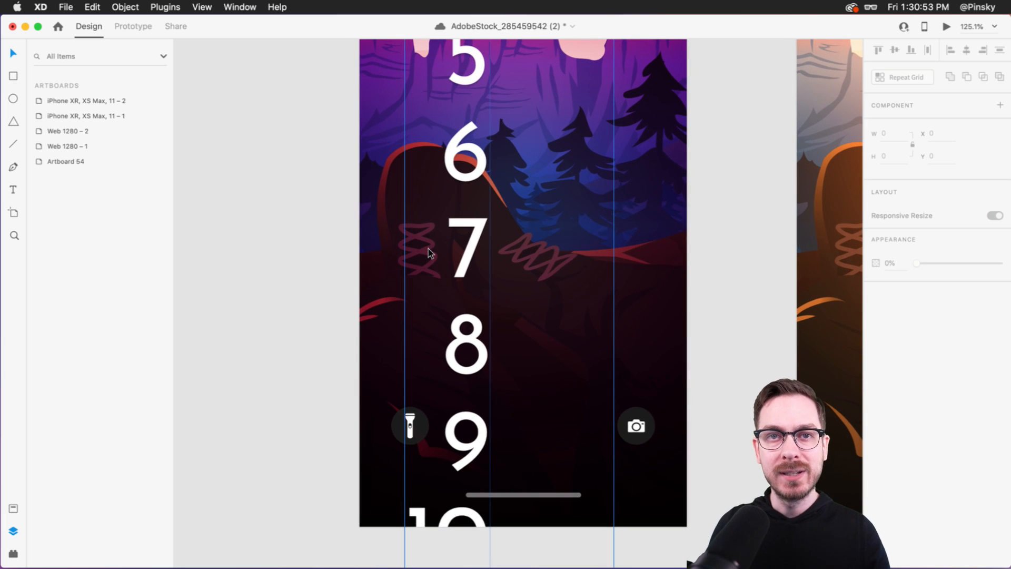
scroll(428, 252, "up", 10)
scroll(437, 242, "up", 2)
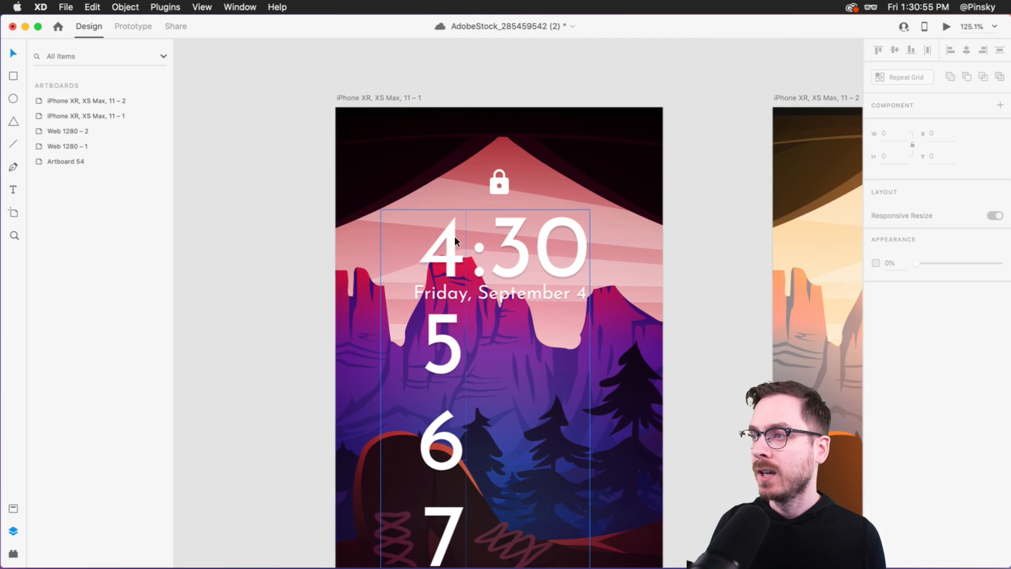
scroll(454, 236, "up", 5)
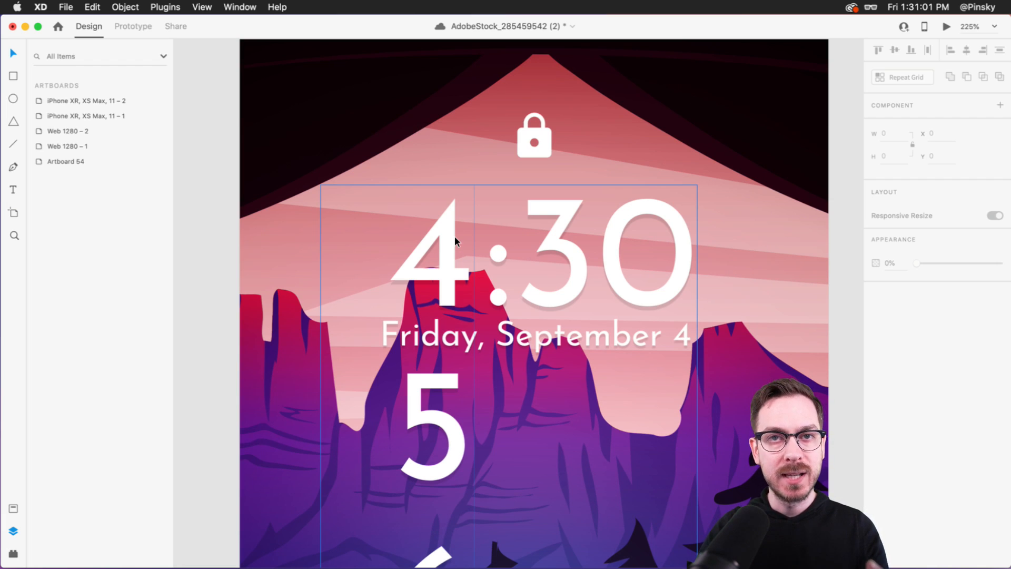
key("super+s")
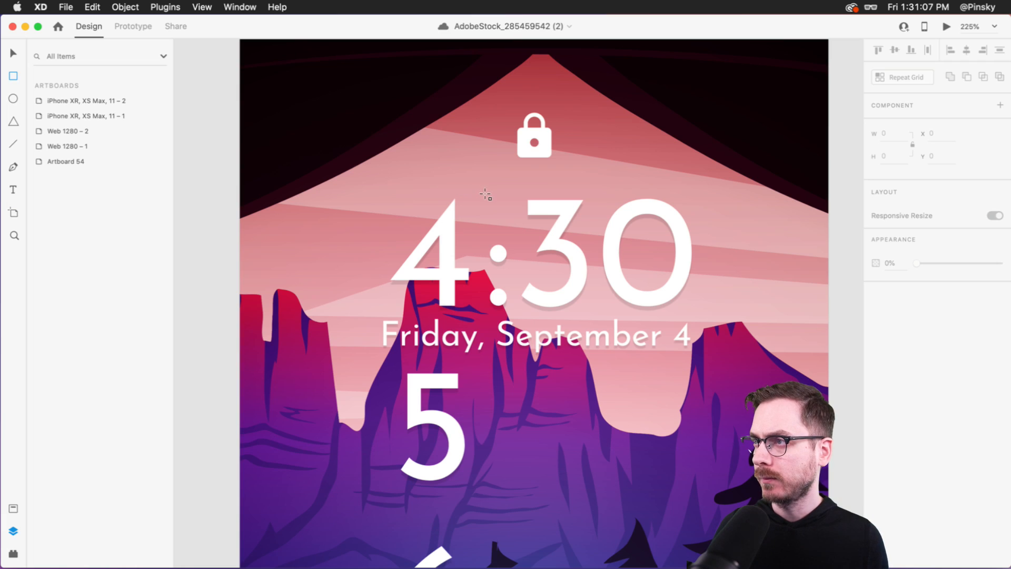
- Draw a rectangle about 159 by 86 covering the hour 4, and rename it Mask
mouse_move(485, 190)
left_mouse_down()
mouse_move(429, 205)
mouse_move(356, 309)
mouse_move(436, 272)
mouse_move(387, 306)
mouse_move(262, 314)
left_mouse_up()
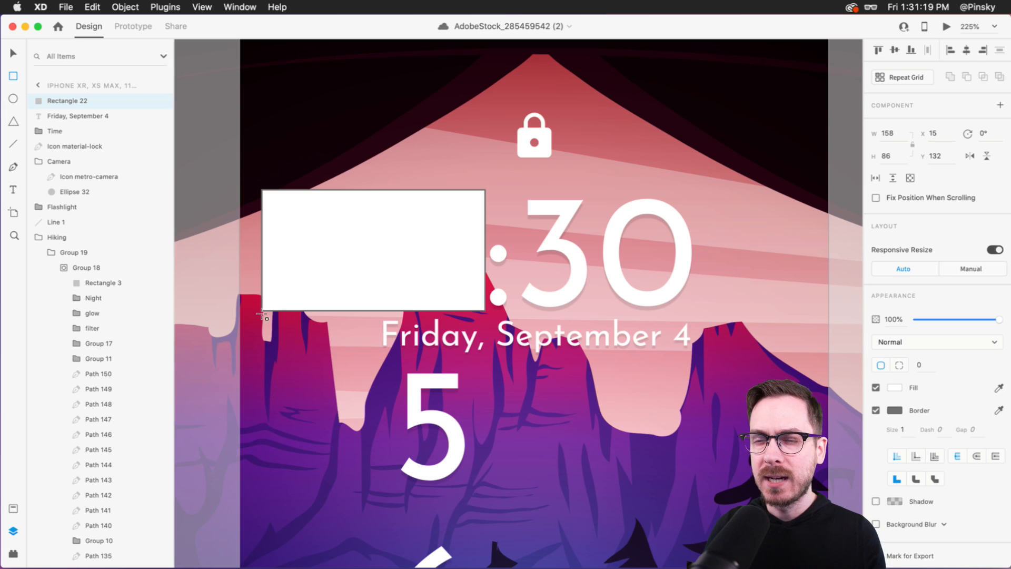
left_click_drag(262, 314, 260, 314)
double_click(67, 101)
key("Return")
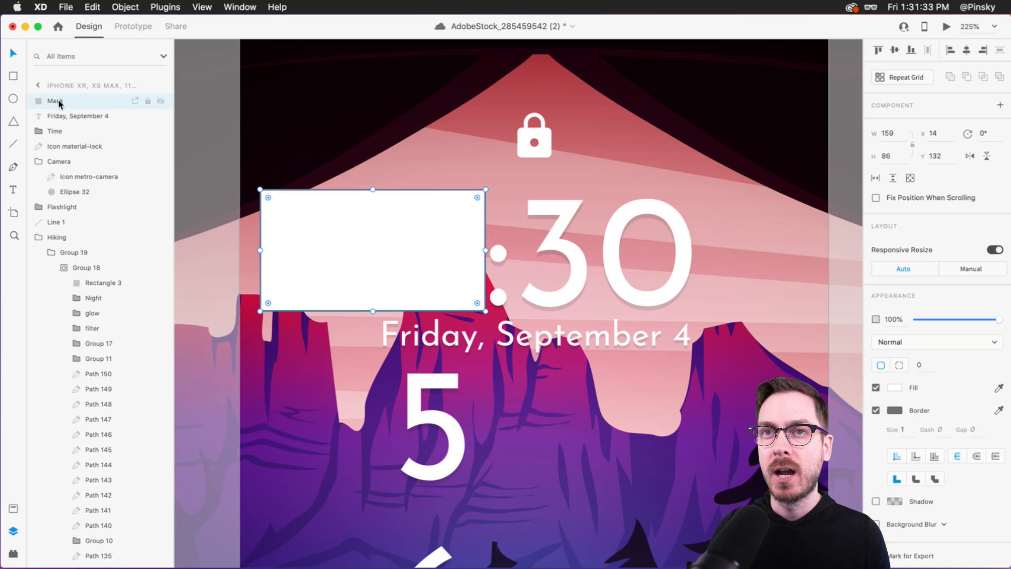
- Expand the Time group and move the Mask rectangle into it, above the hours column text
left_click(50, 117)
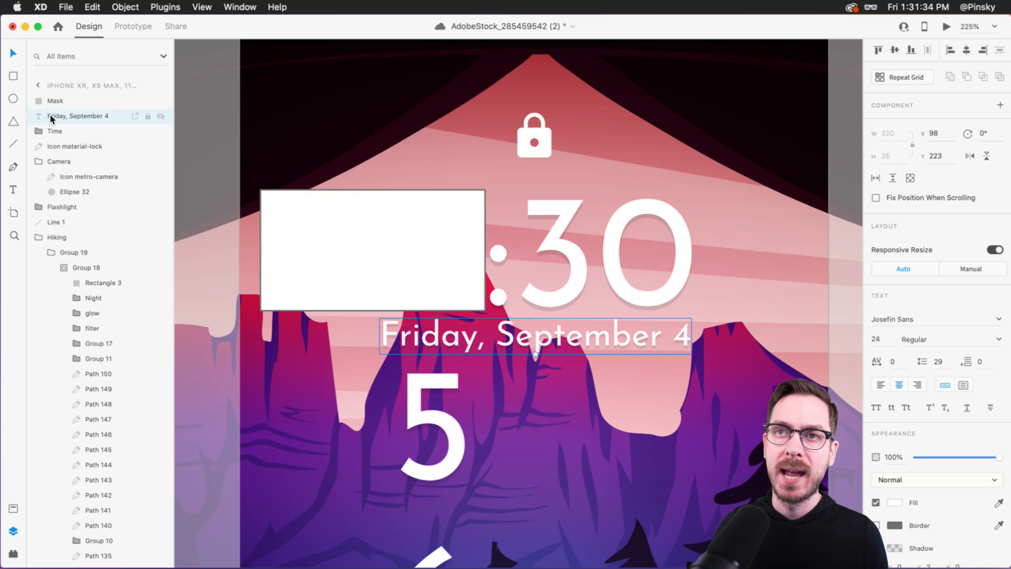
left_click(75, 101)
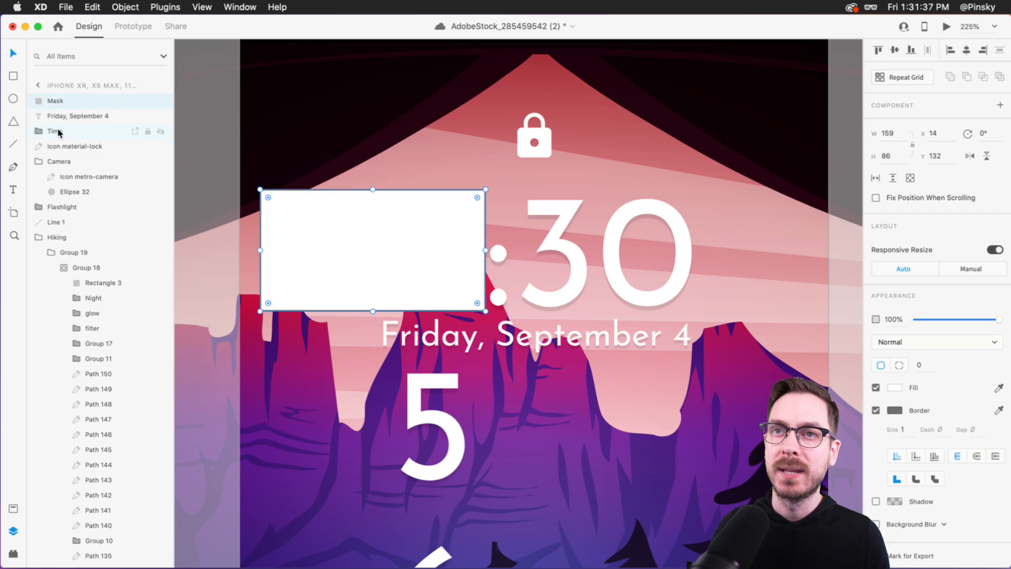
left_click(59, 132)
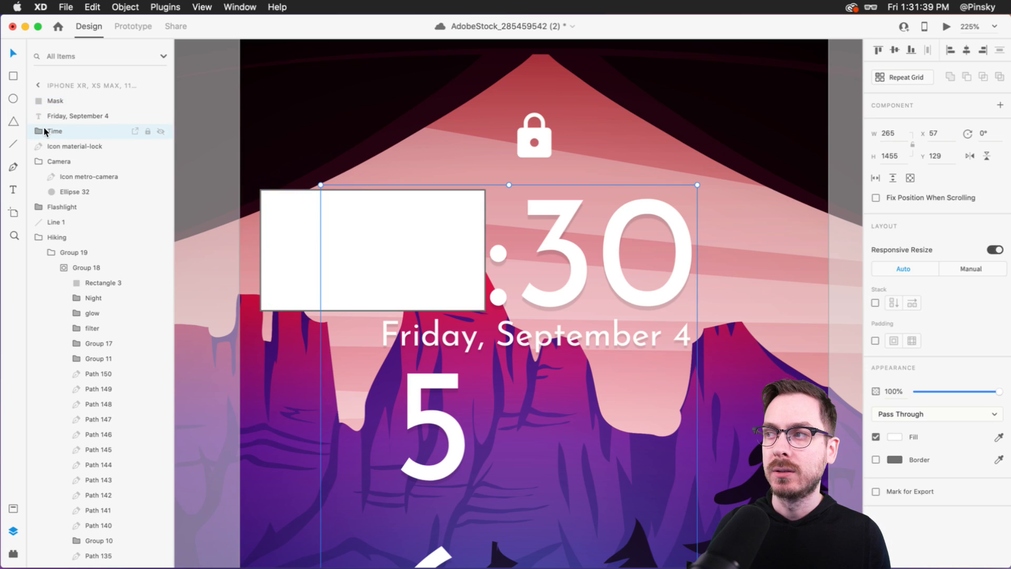
left_click(38, 131)
left_click_drag(72, 100, 71, 140)
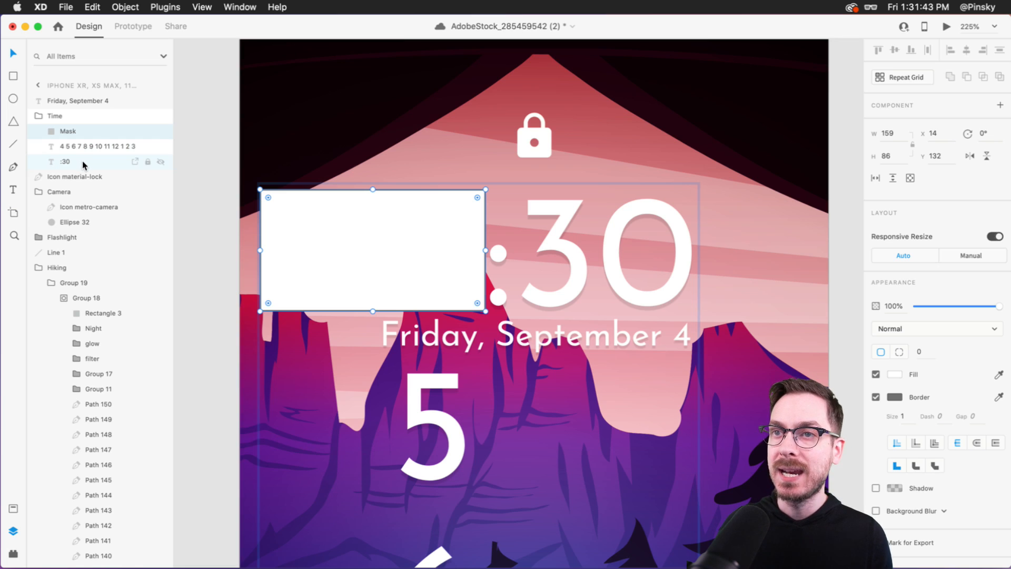
- Mask the hours column text with the Mask rectangle inside the Time group using Mask with Shape
left_click(67, 143, "shift")
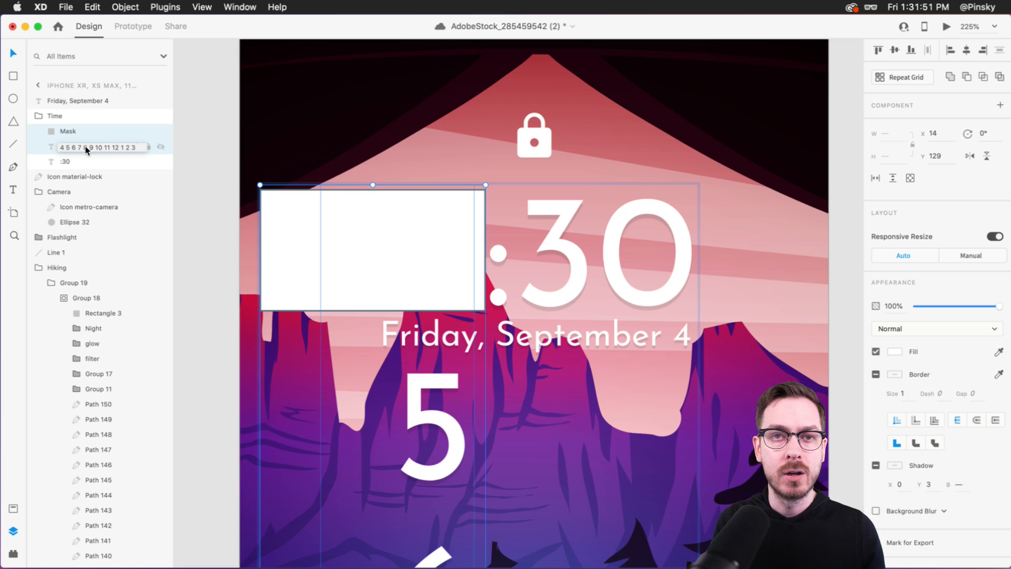
left_click(133, 6)
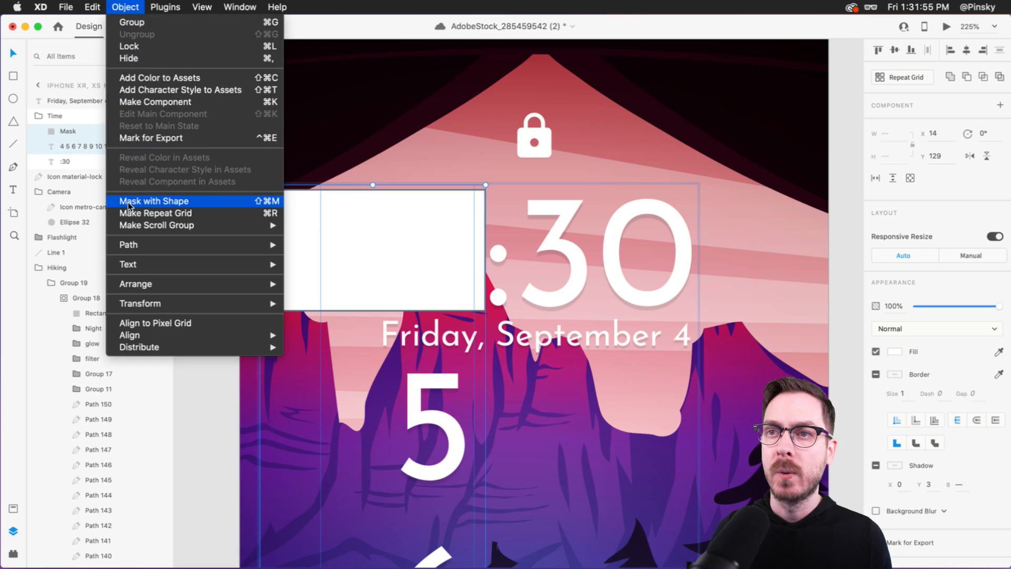
left_click(209, 204)
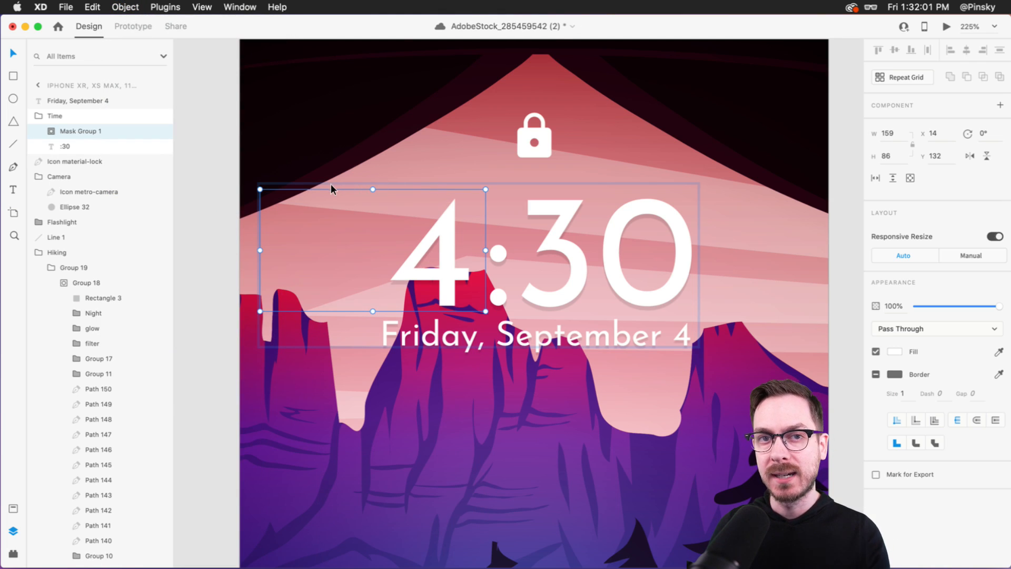
left_click(410, 150)
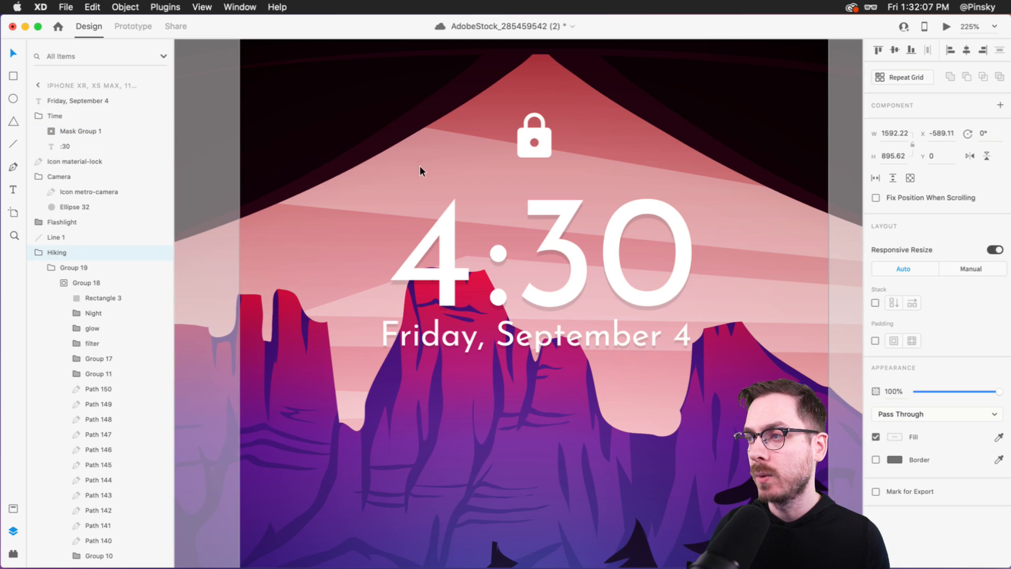
- Collapse the Camera and Hiking groups of the first phone artboard and select the Flashlight group
scroll(419, 165, "down", 5)
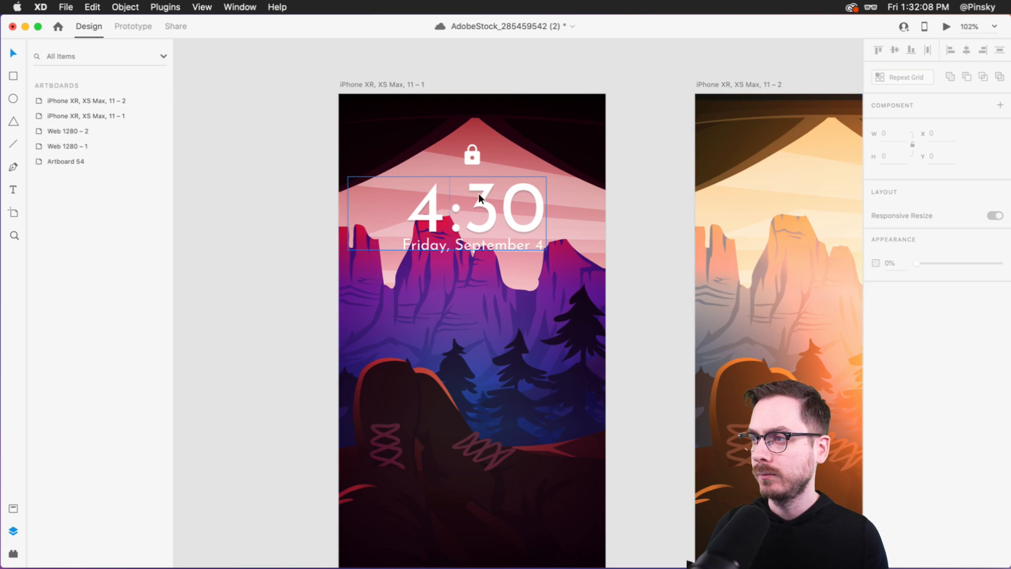
left_click(481, 209)
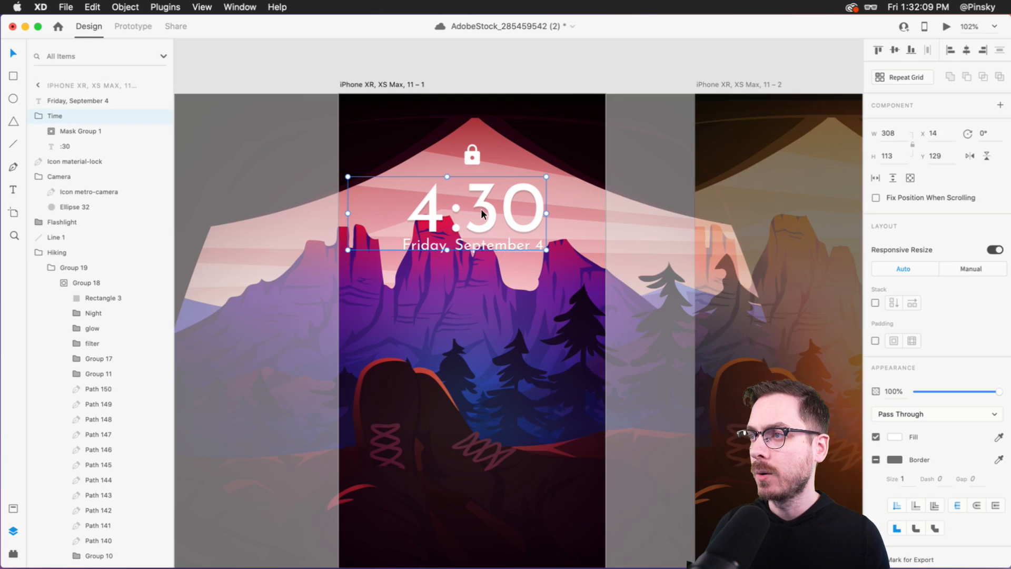
scroll(481, 209, "right", 3)
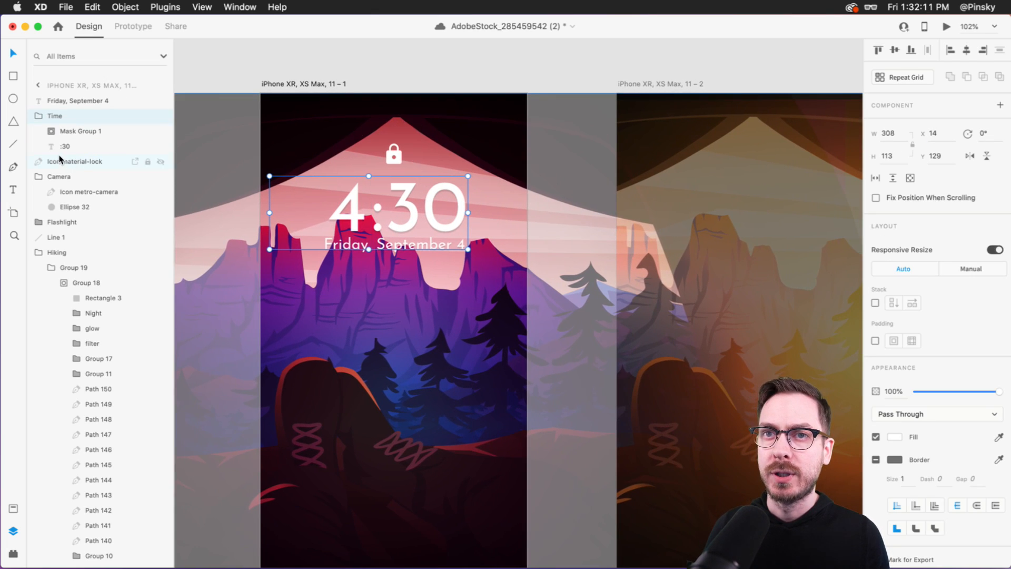
left_click(39, 177)
left_click(38, 221)
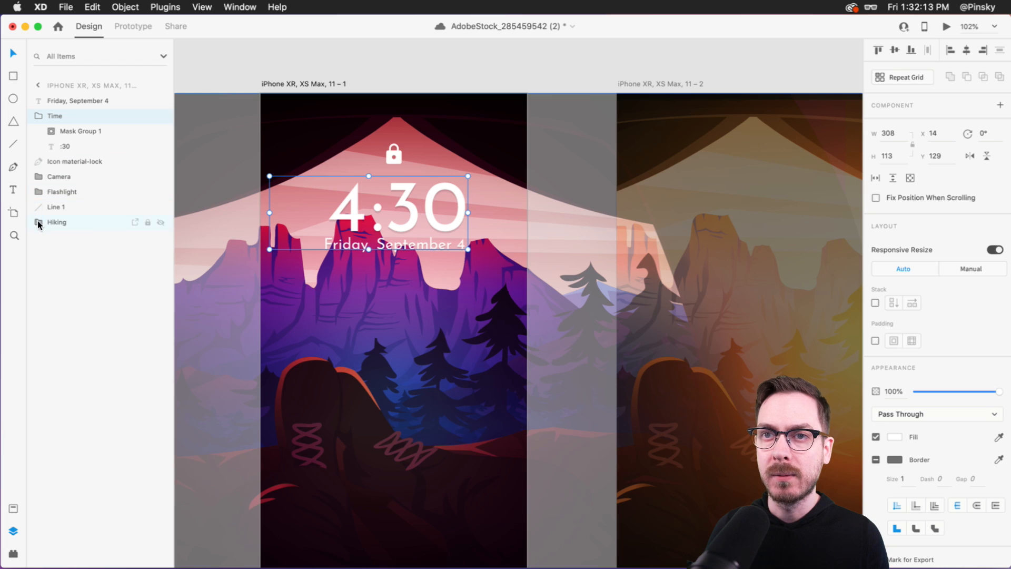
left_click(77, 193)
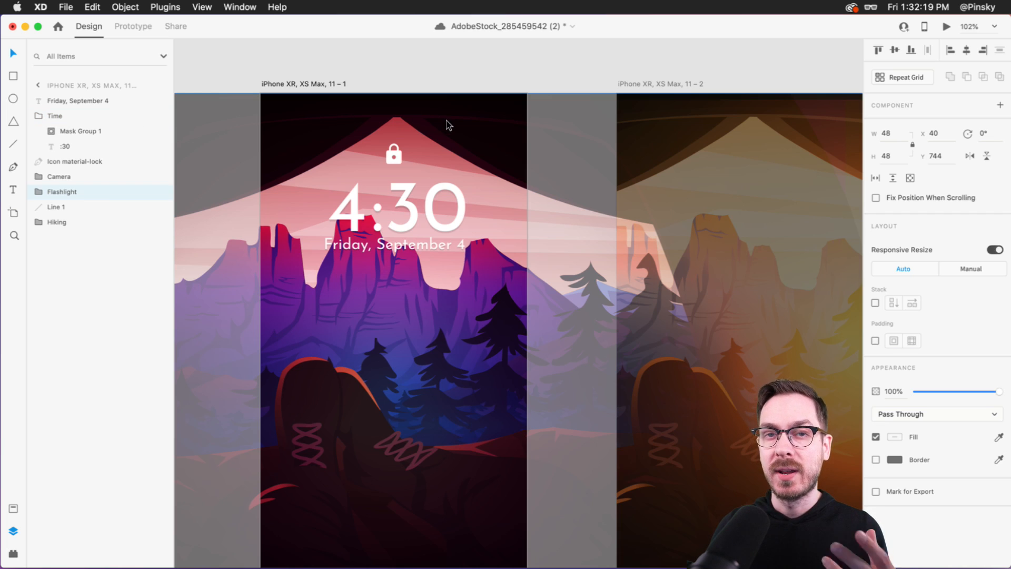
- Preview the prototype to see which elements the second phone screen shows, and close the preview
key("super+Return")
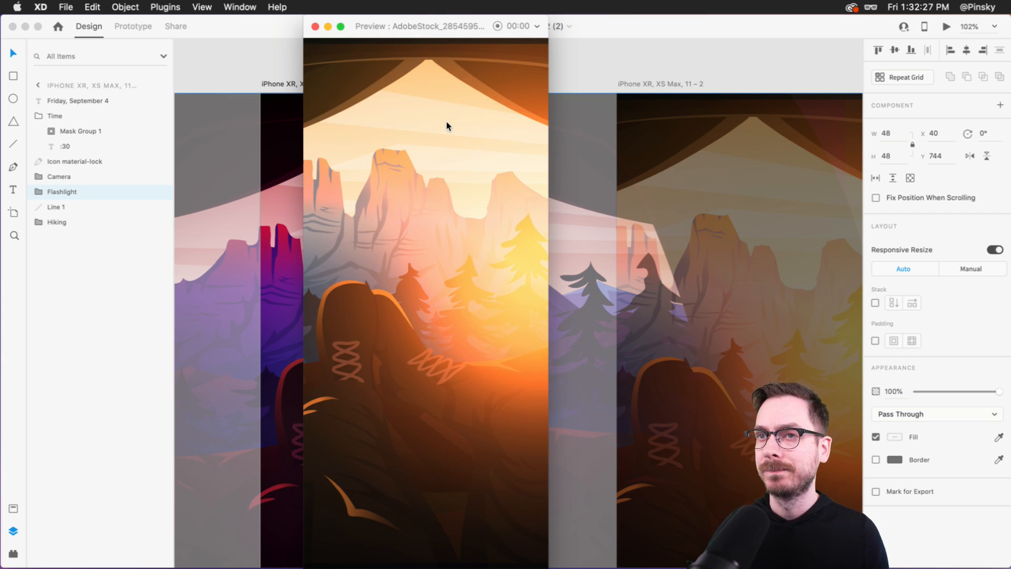
key("super+w")
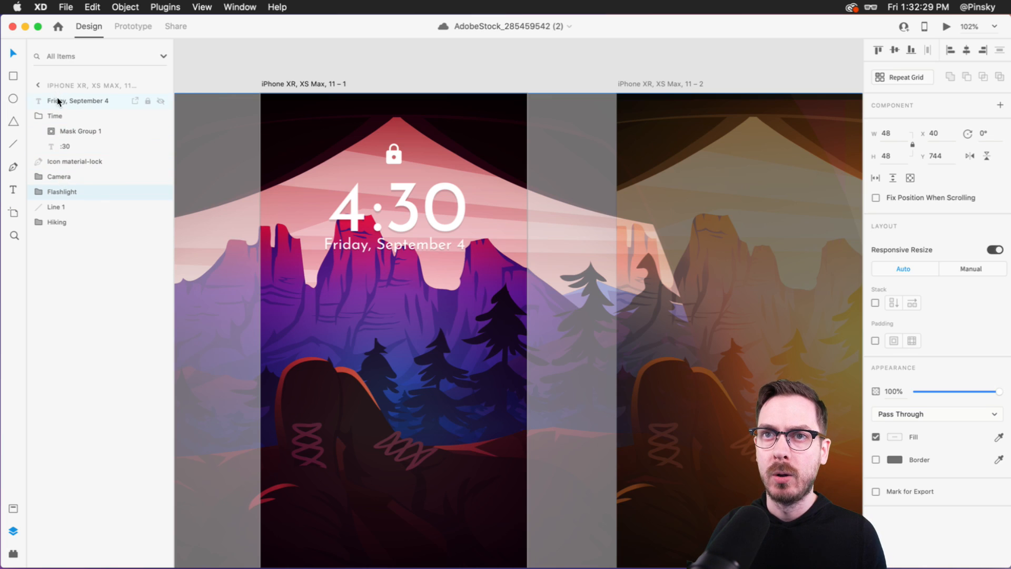
- Copy the date text and the Time, lock icon, Camera and Flashlight layers onto the second phone artboard in the same position
left_click(66, 102, "shift")
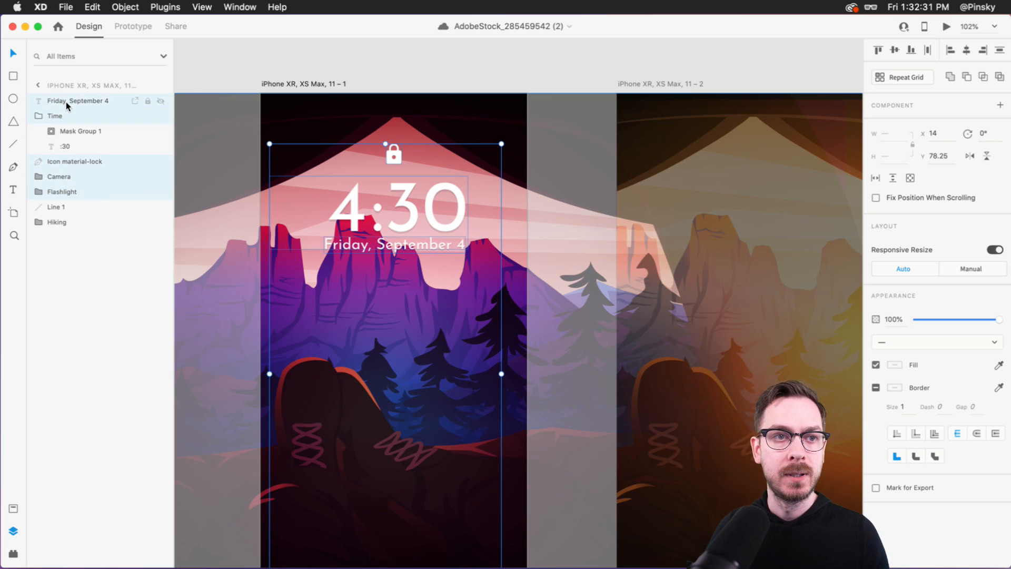
key("super+c")
scroll(524, 179, "right", 5)
scroll(523, 179, "right", 1)
left_click(804, 156)
left_click(463, 162)
key("super+v")
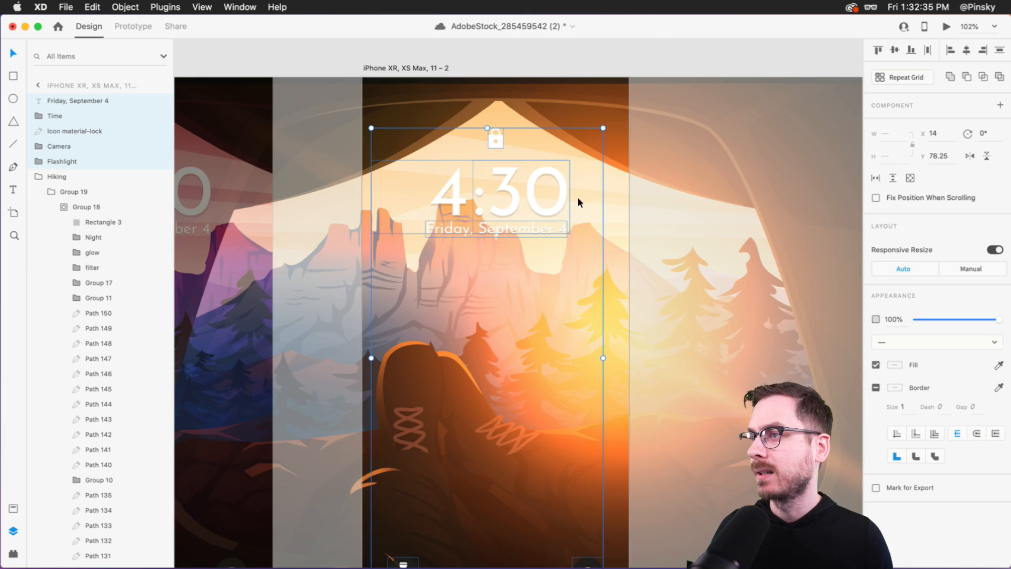
left_click(654, 60)
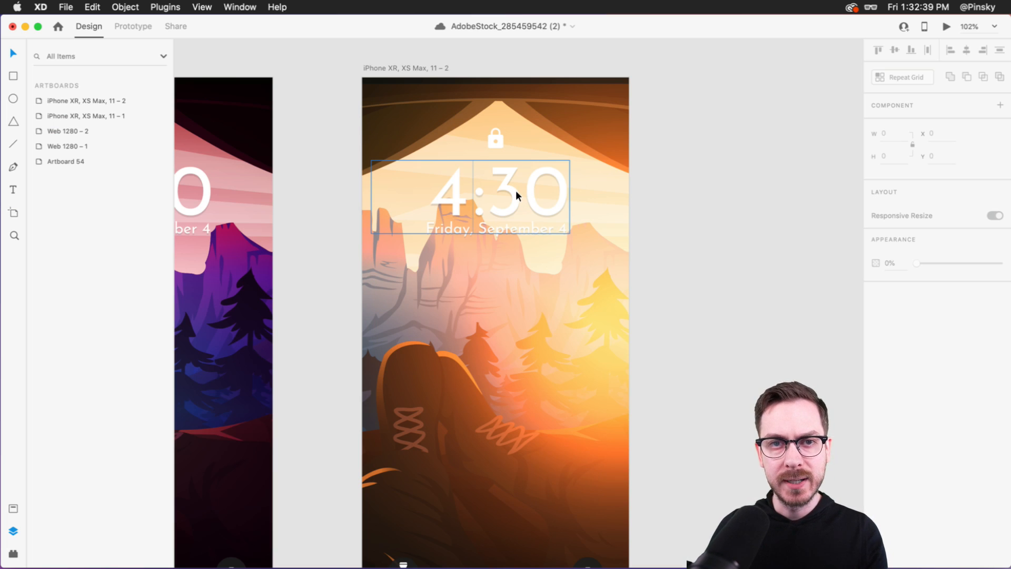
- Check the copied clock on the second phone artboard alongside the first artboard and save the document
left_click(513, 197)
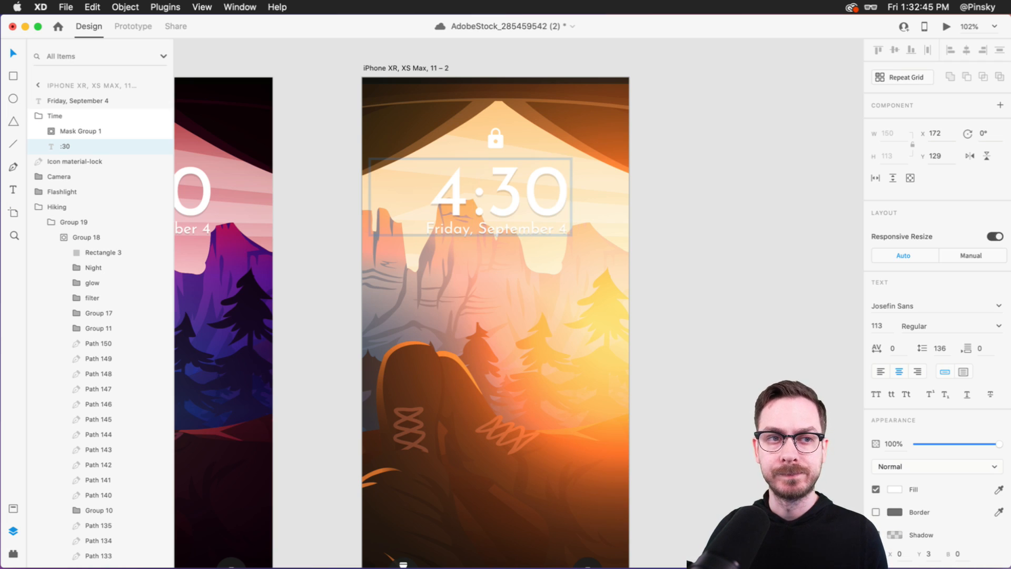
left_click(735, 249)
key("super+0")
scroll(736, 250, "left", 2)
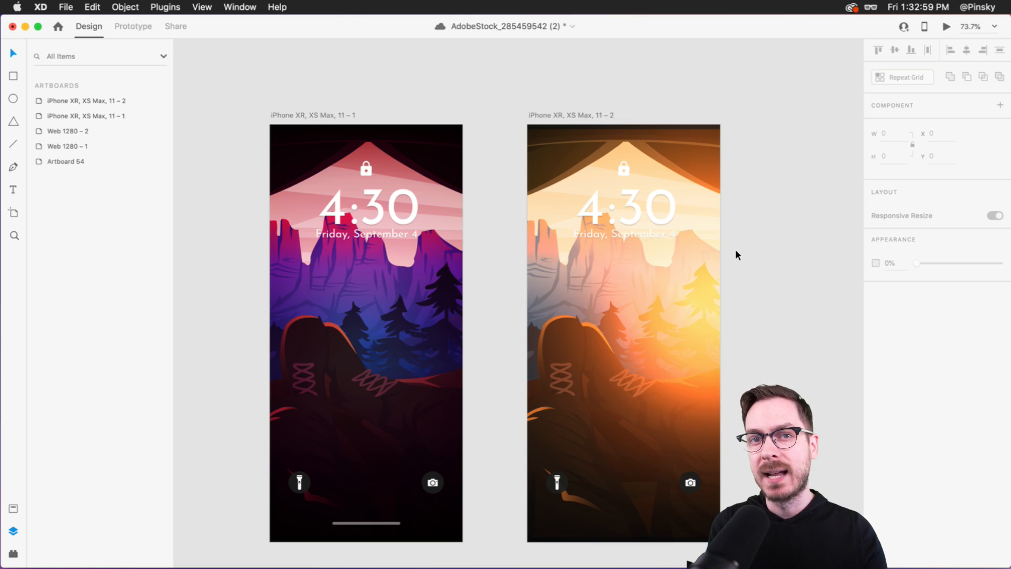
key("cmd+s")
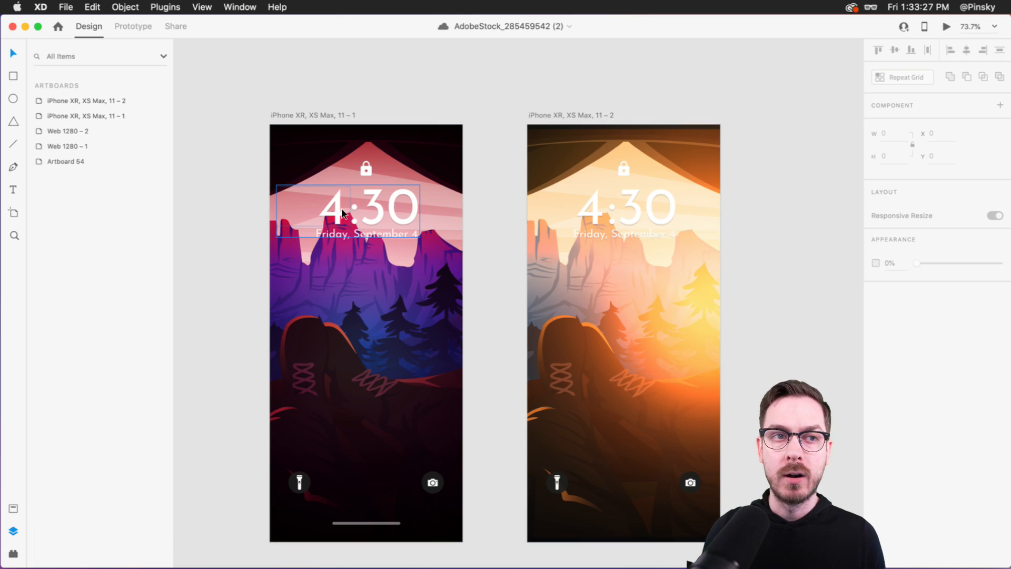
- Preview the lock screen prototype with the copied clock elements, close the preview and deselect everything
left_click(427, 204)
key("super+Return")
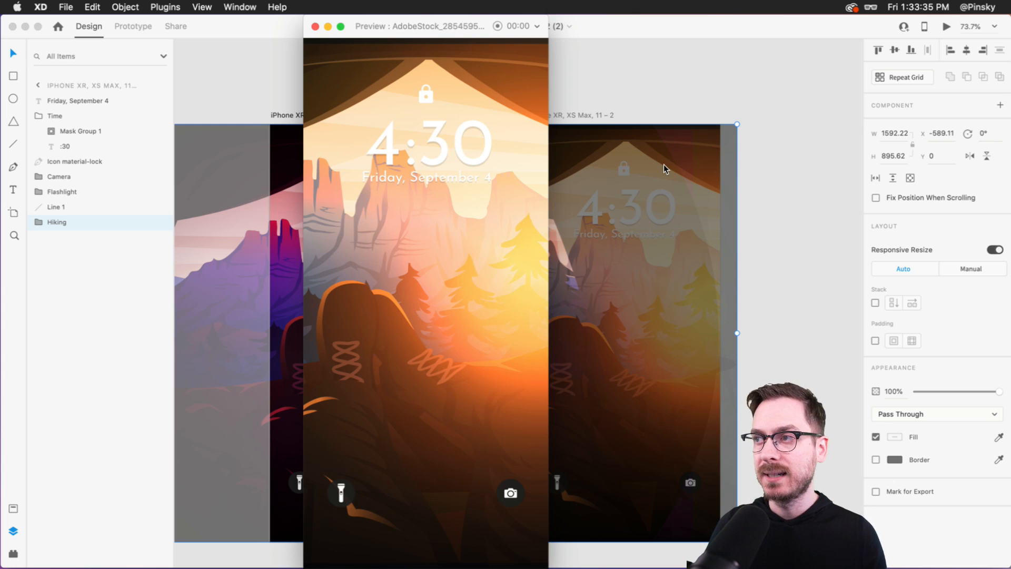
key("super+w")
left_click(812, 216)
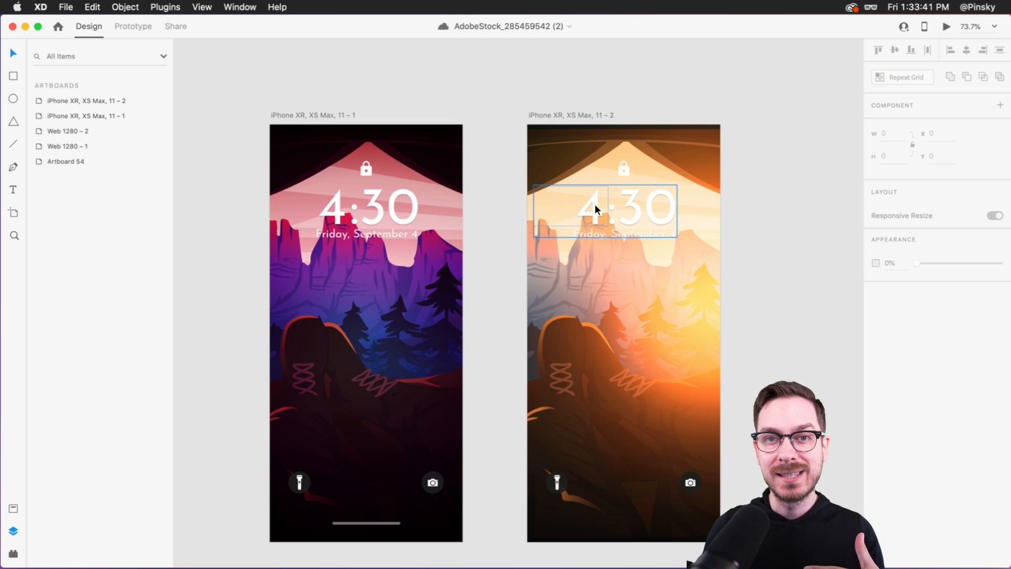
- Inside the second phone artboard's clock mask, move the hours column up to about Y -1179, bringing hour 3 beside :30
scroll(595, 203, "up", 5)
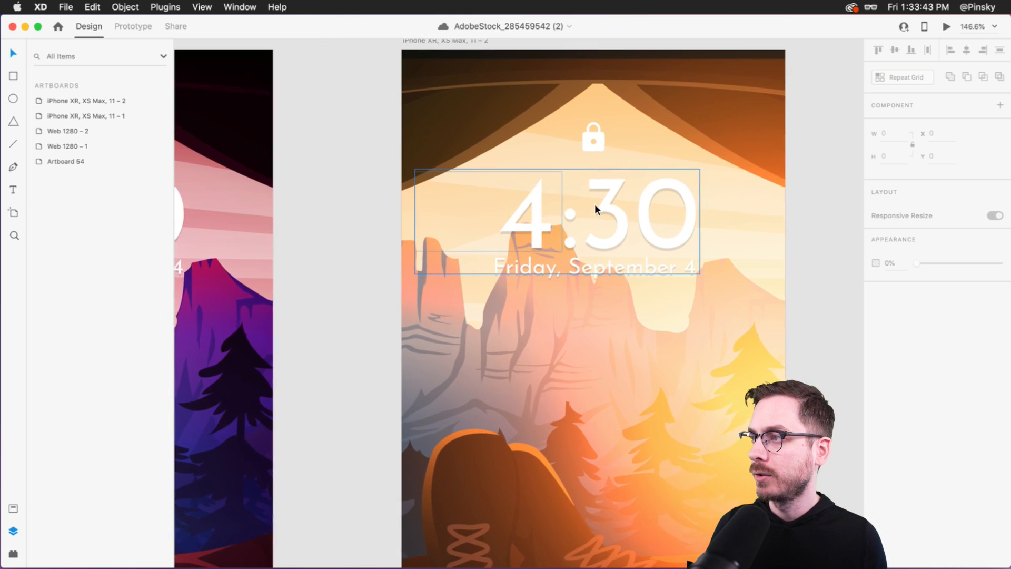
double_click(526, 223)
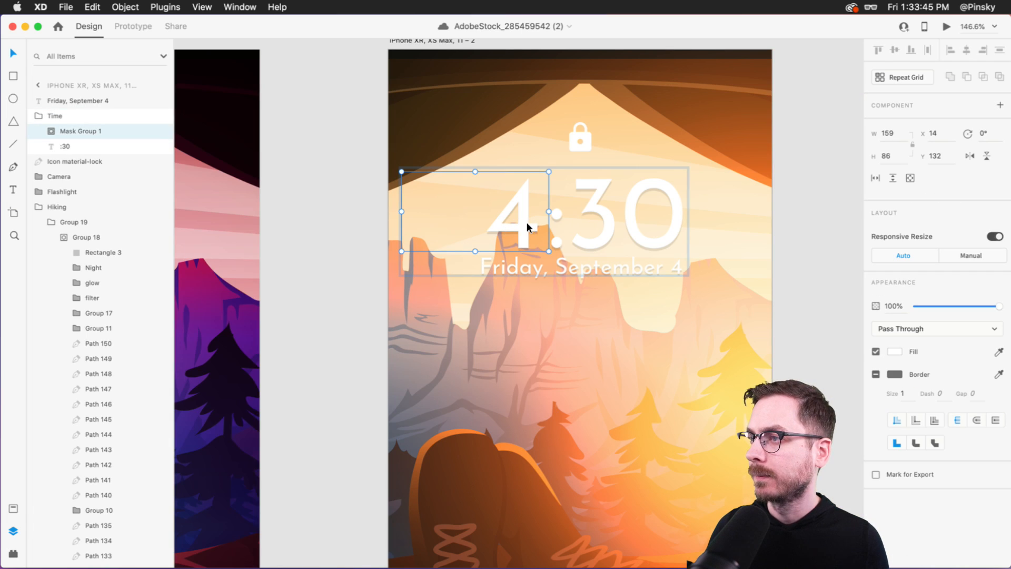
double_click(526, 222)
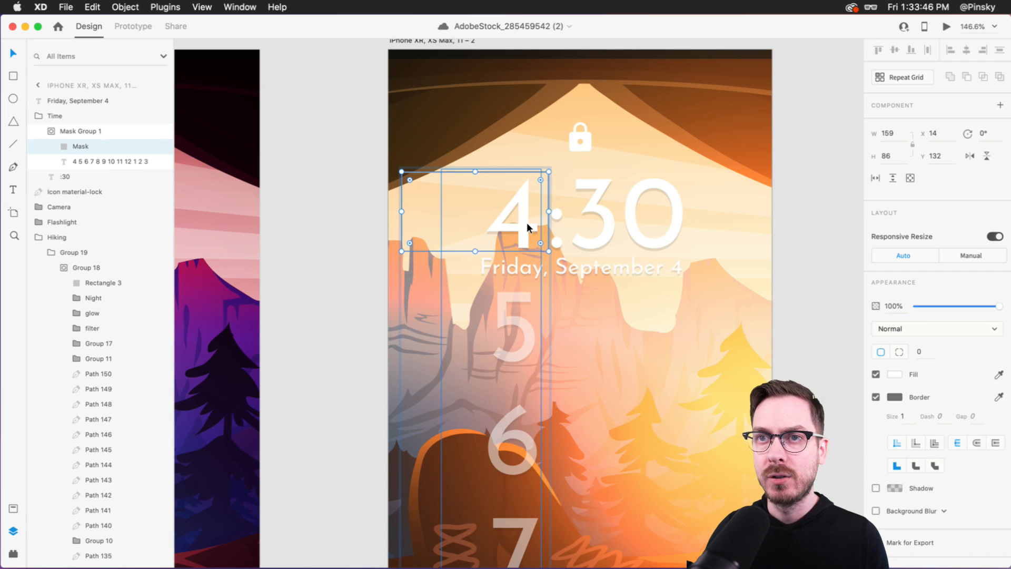
left_click(97, 161)
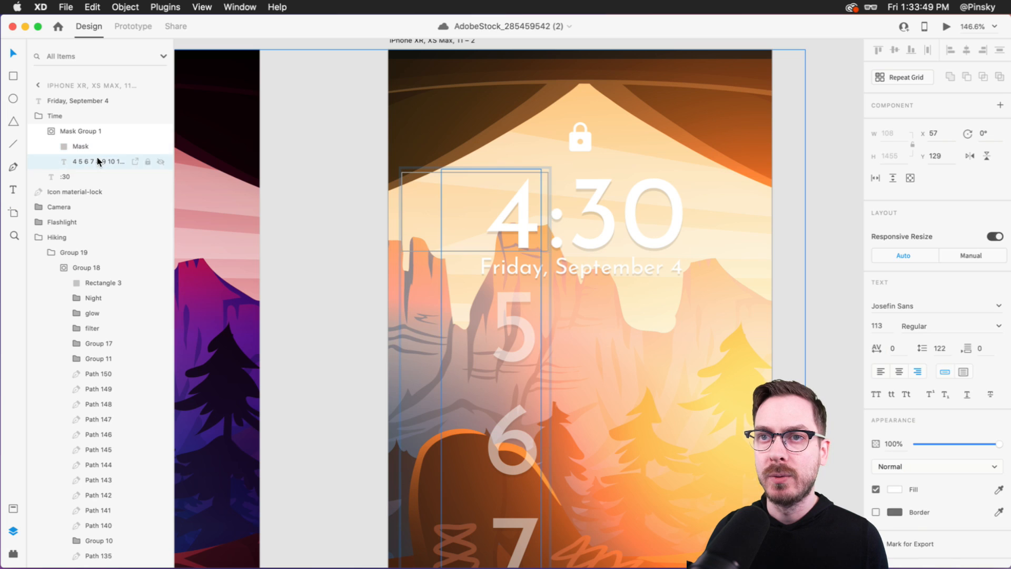
left_click_drag(521, 235, 521, 100)
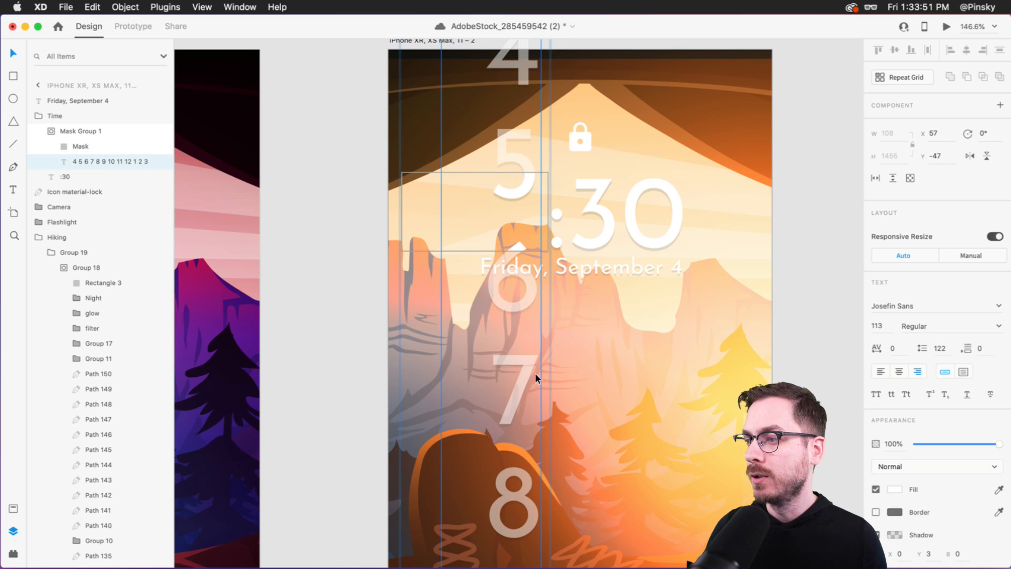
scroll(521, 469, "down", 5)
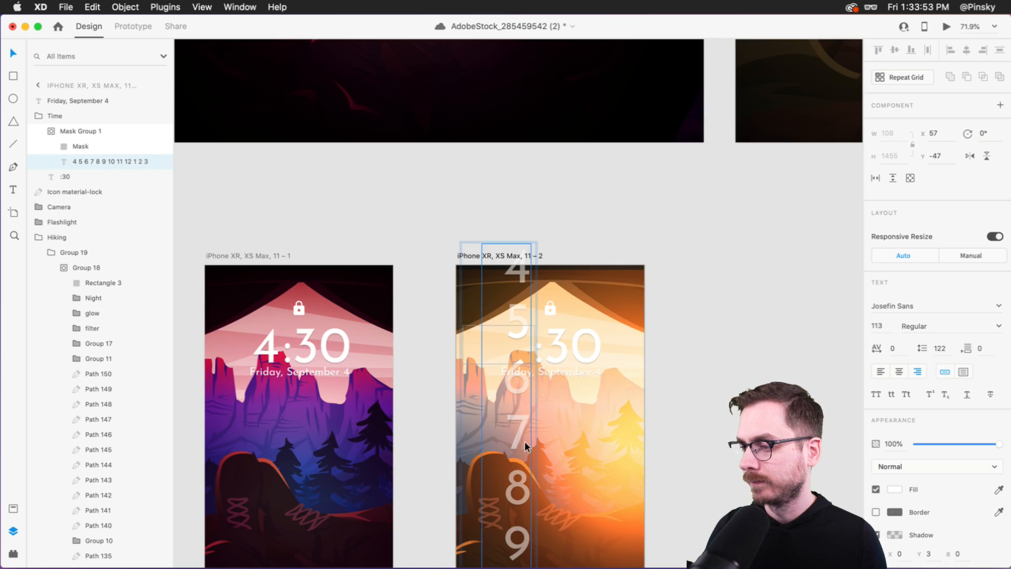
scroll(508, 278, "down", 4)
left_click_drag(511, 500, 555, 45)
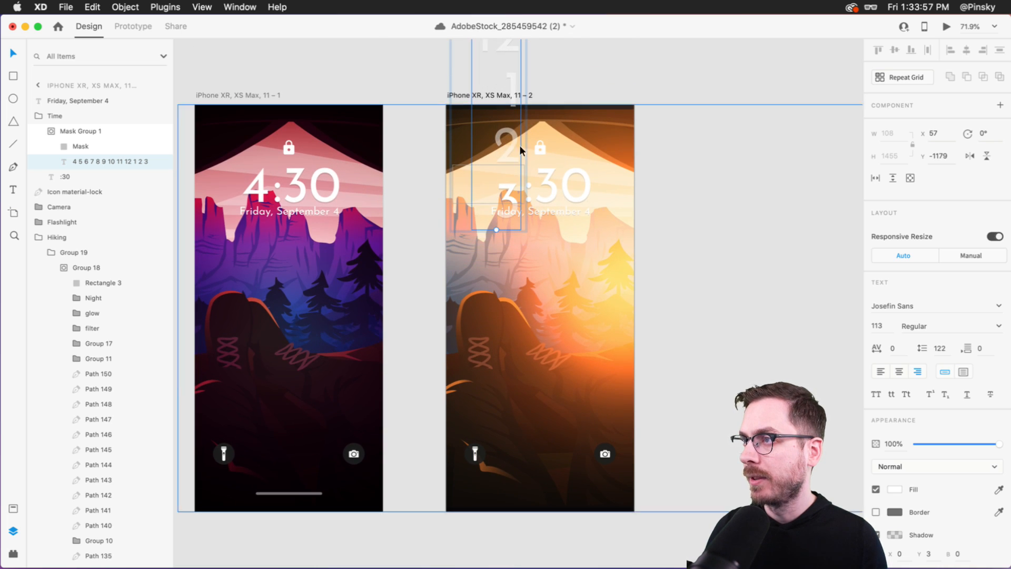
- Fine-tune the hours column's vertical position so the 3 lines up with :30, and leave the mask group
scroll(515, 169, "up", 5)
left_click_drag(505, 227, 502, 171)
scroll(501, 170, "down", 3)
scroll(502, 170, "right", 1)
scroll(501, 170, "up", 1)
left_click(274, 120)
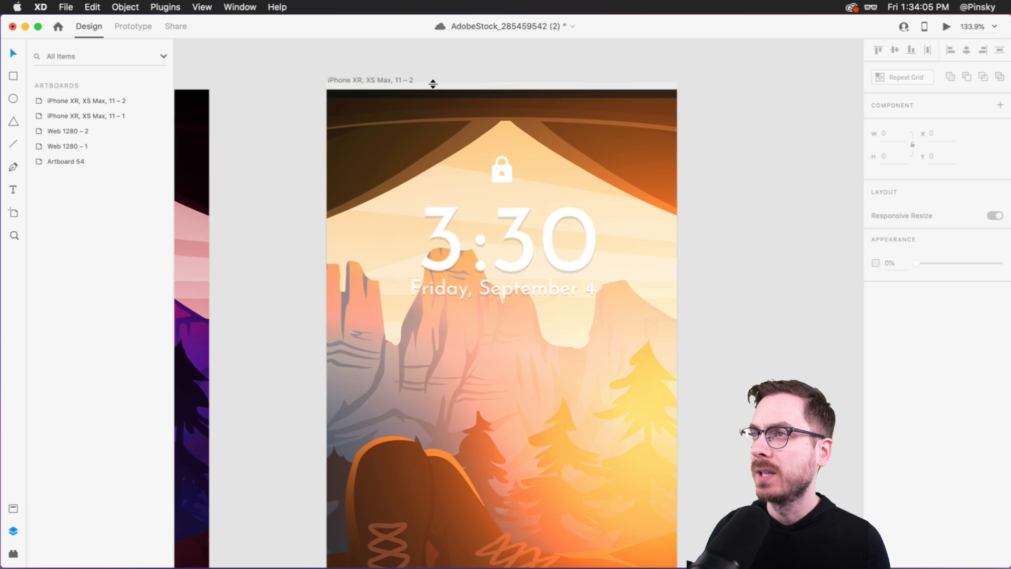
- Add a horizontal guide along the top of the 3:30 digits on the second phone artboard
scroll(433, 84, "up", 3)
left_click_drag(434, 84, 561, 244)
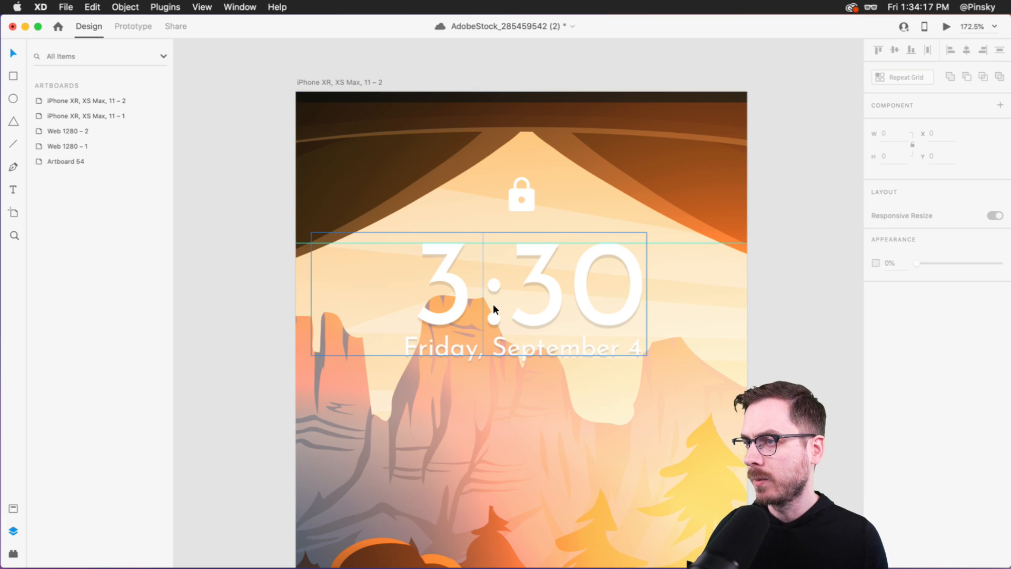
scroll(488, 313, "down", 5)
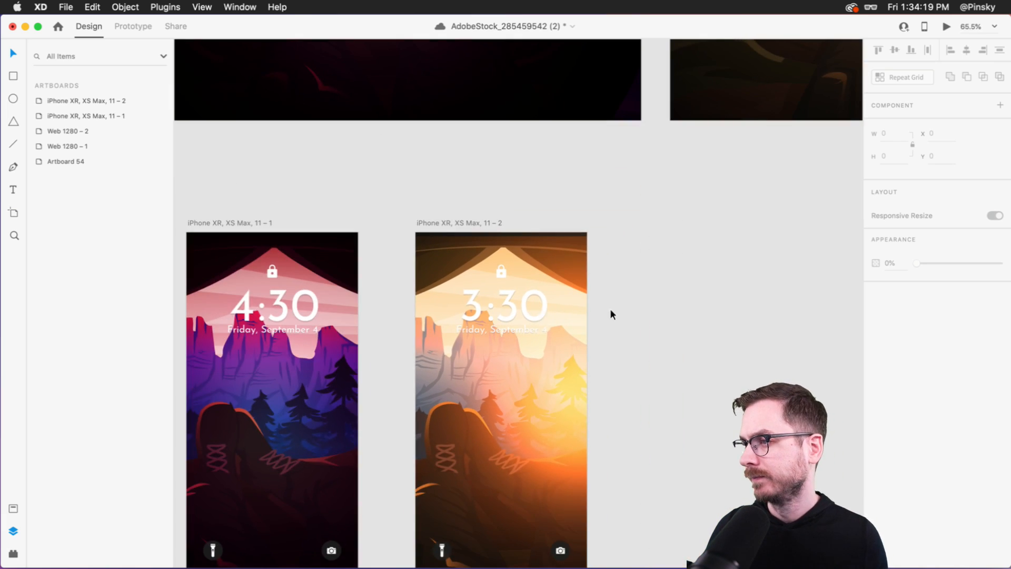
scroll(635, 311, "left", 2)
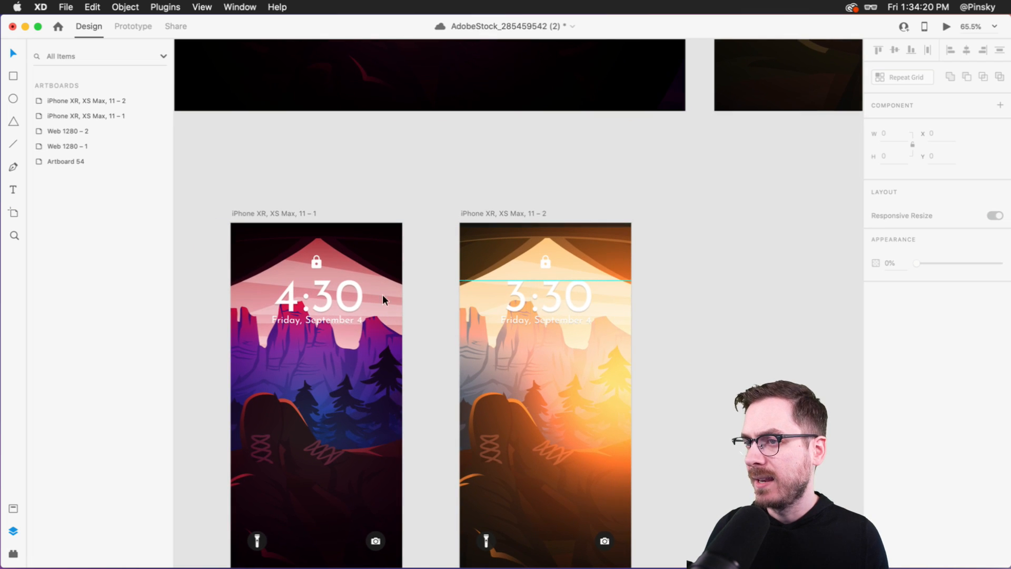
- Preview the prototype with the 3:30 clock, close the preview and clear the selection
left_click(322, 295)
key("super+Return")
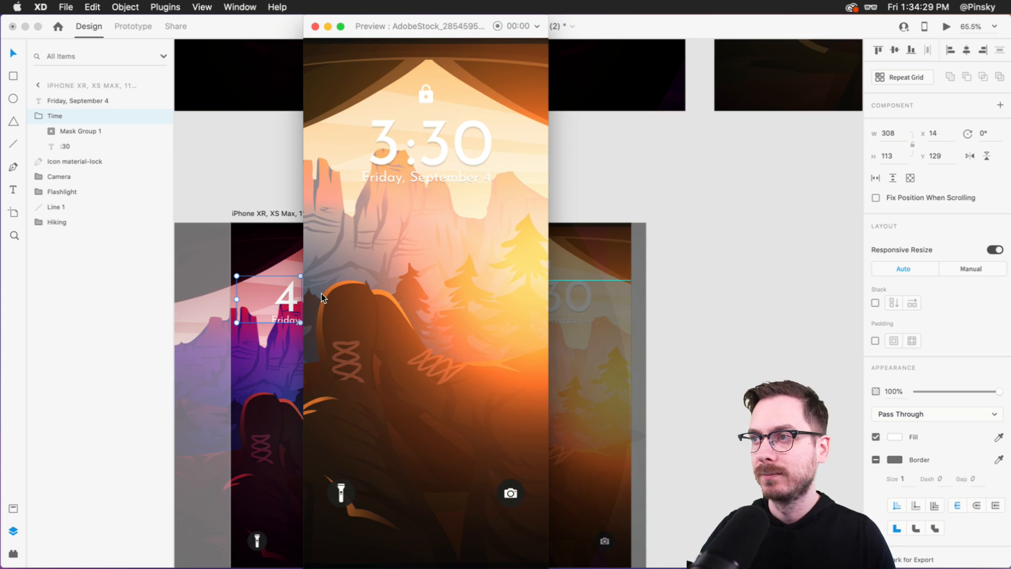
key("super+w")
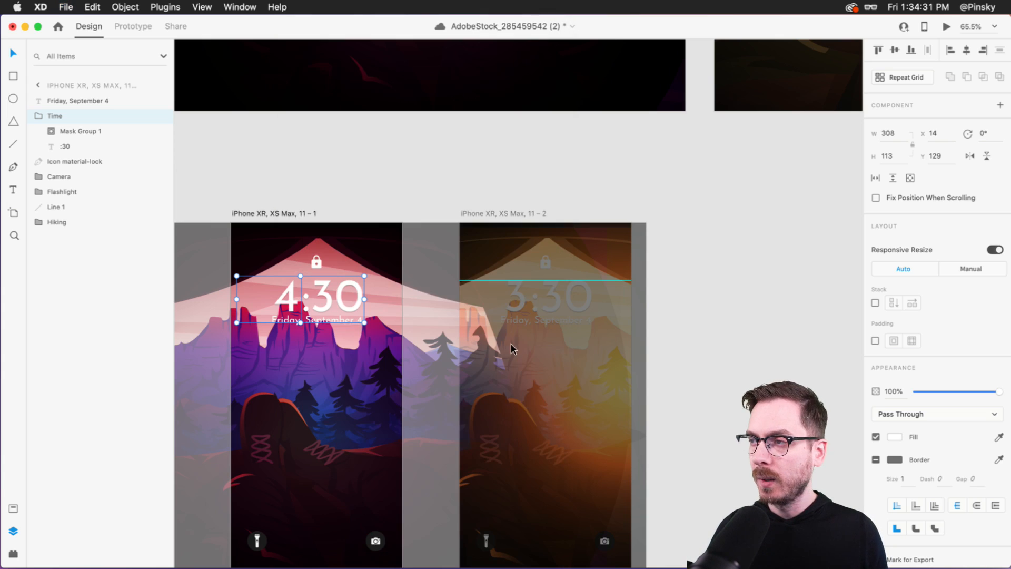
left_click(748, 351)
scroll(748, 350, "down", 2)
scroll(748, 350, "left", 3)
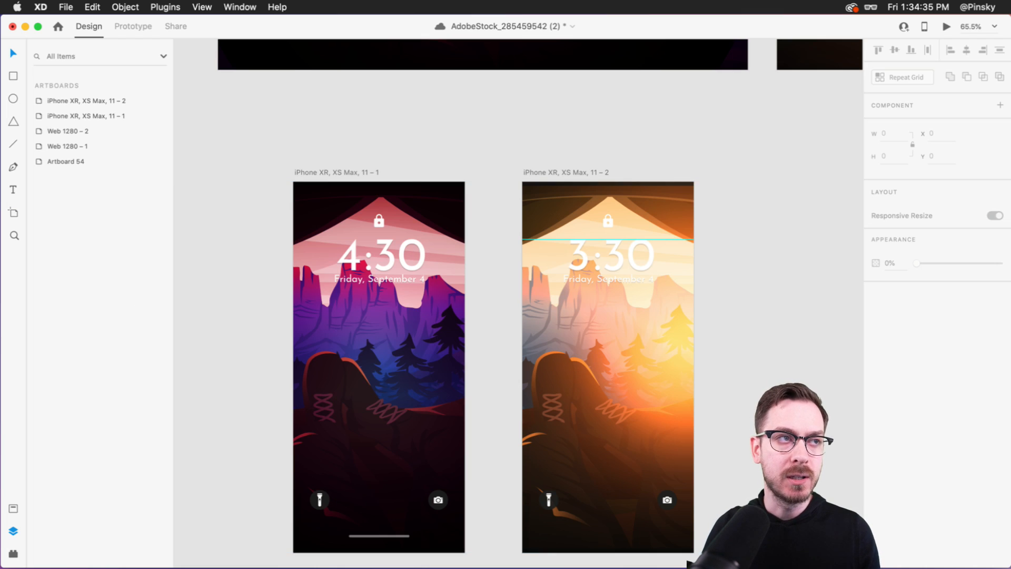
key("super+Tab")
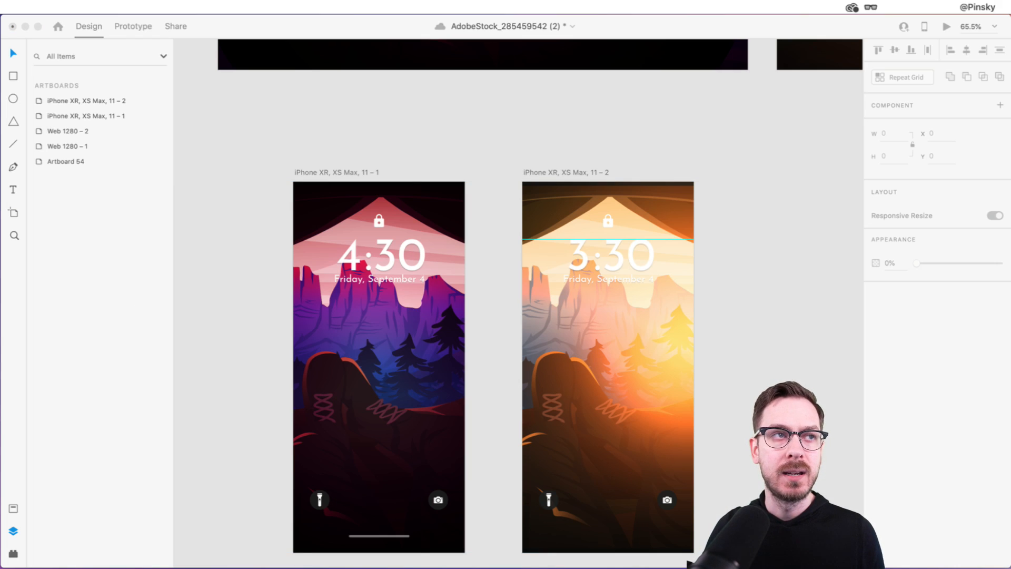
left_click(400, 293)
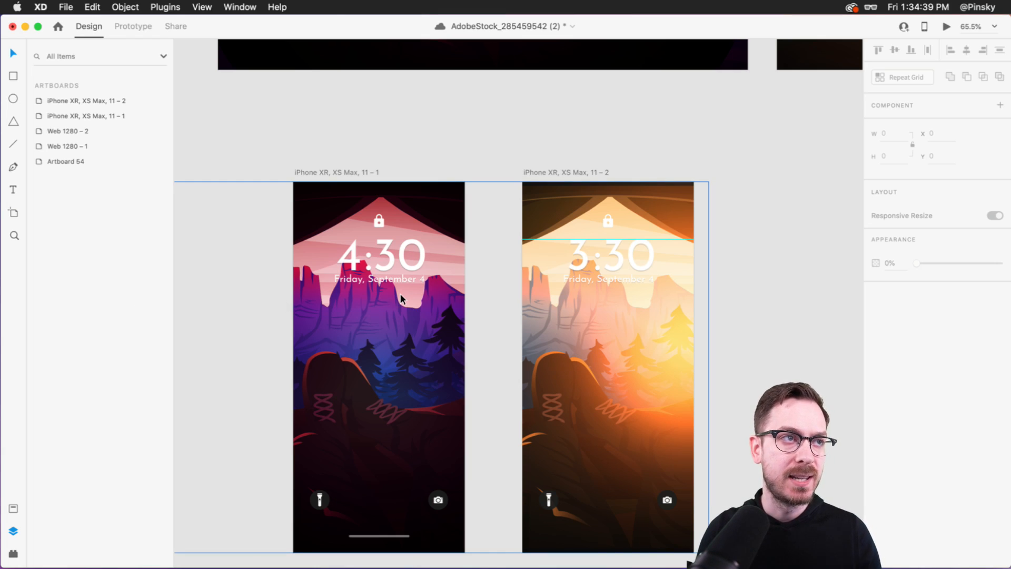
scroll(368, 311, "up", 5)
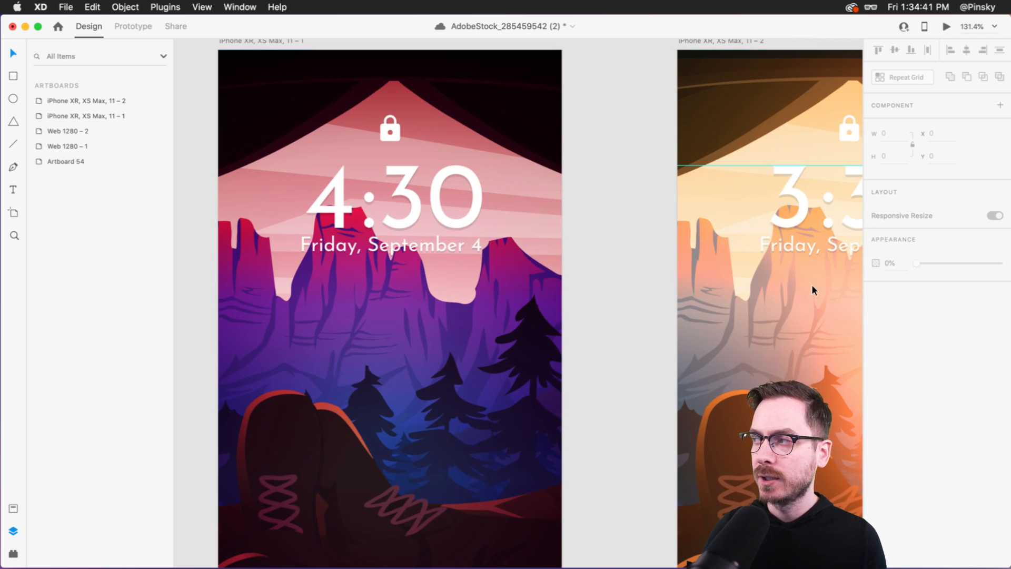
scroll(822, 290, "right", 2)
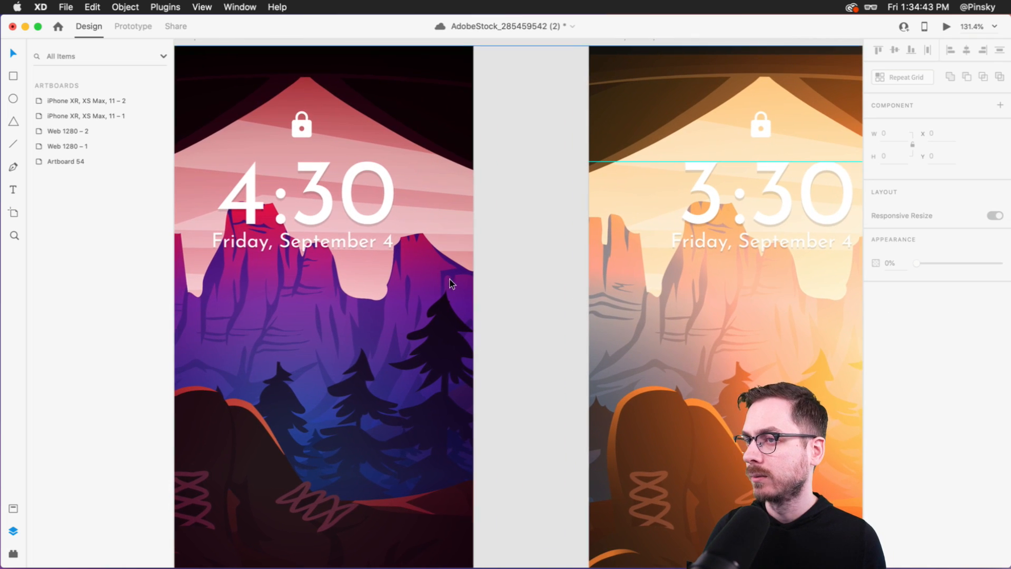
scroll(442, 247, "left", 3)
scroll(433, 208, "up", 1)
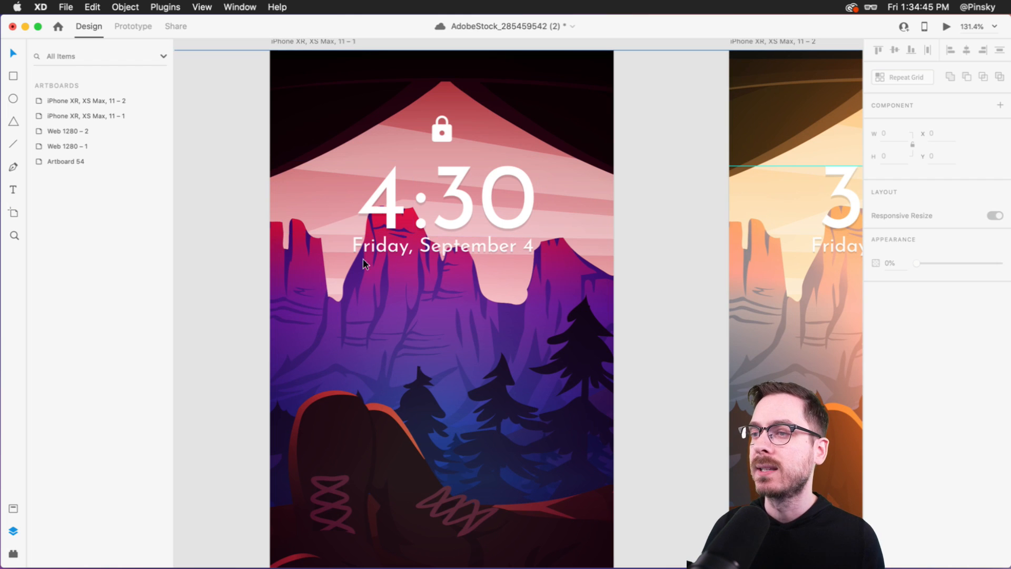
left_click(398, 287)
scroll(398, 287, "up", 2)
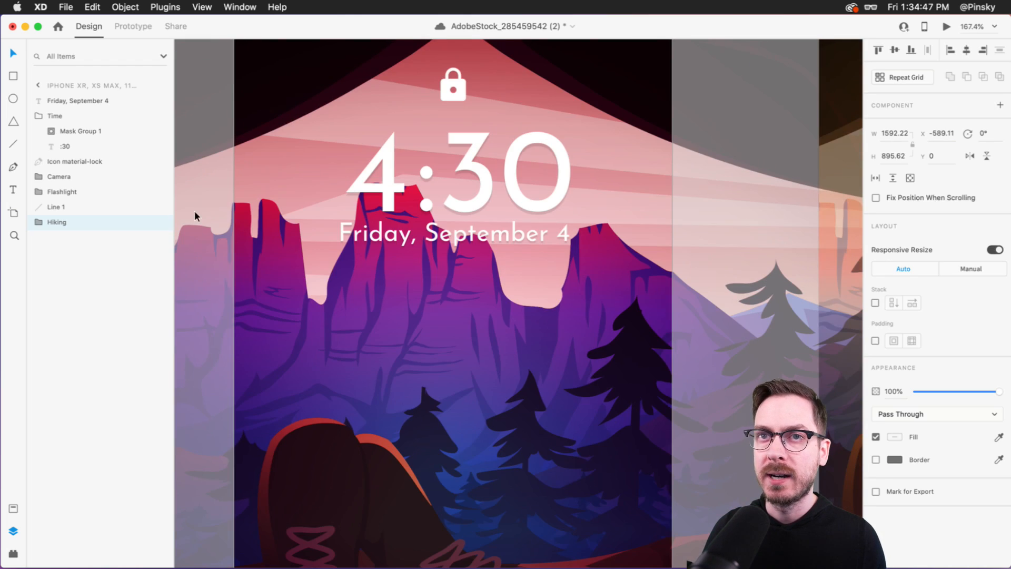
left_click(14, 76)
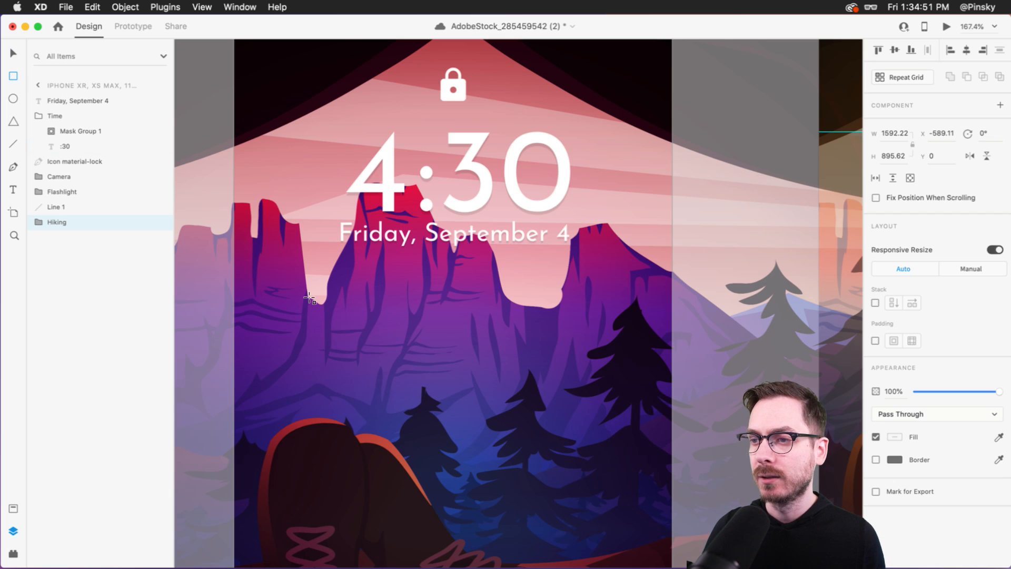
scroll(309, 298, "down", 5)
scroll(309, 298, "down", 1)
left_click(326, 91)
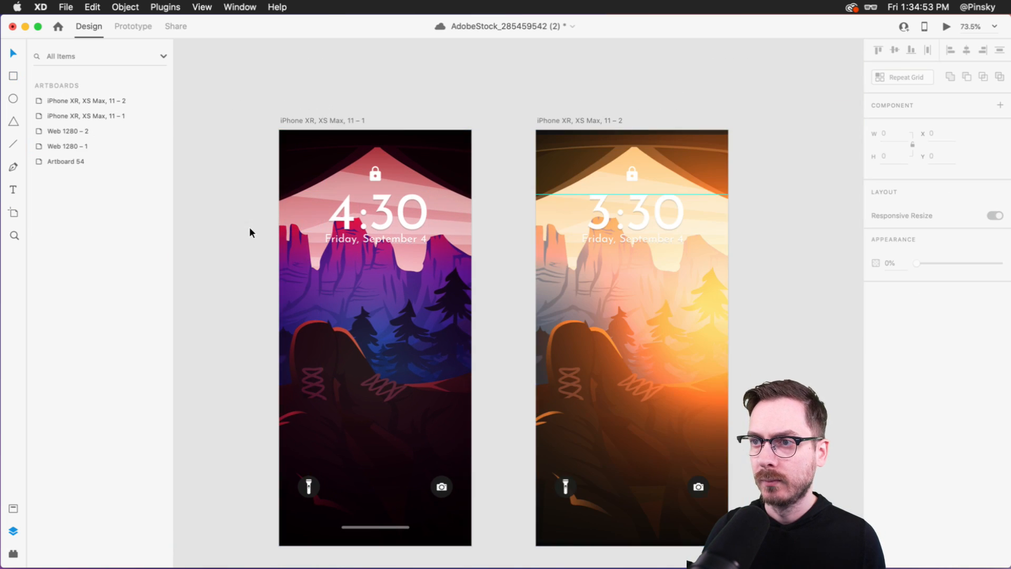
- Add vertical guides 40 px inside both sides of the first phone artboard and draw a 334 × 103 rectangle between them, below the date
left_click_drag(277, 235, 453, 251)
scroll(318, 242, "up", 5)
key("r")
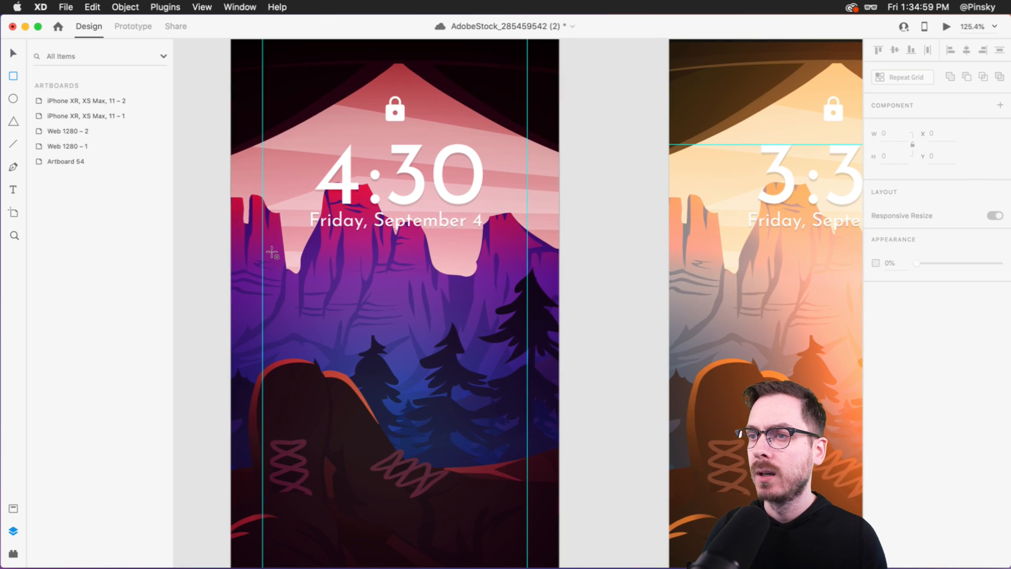
mouse_move(263, 250)
left_mouse_down()
mouse_move(526, 293)
mouse_move(528, 333)
left_mouse_up()
scroll(426, 274, "up", 5)
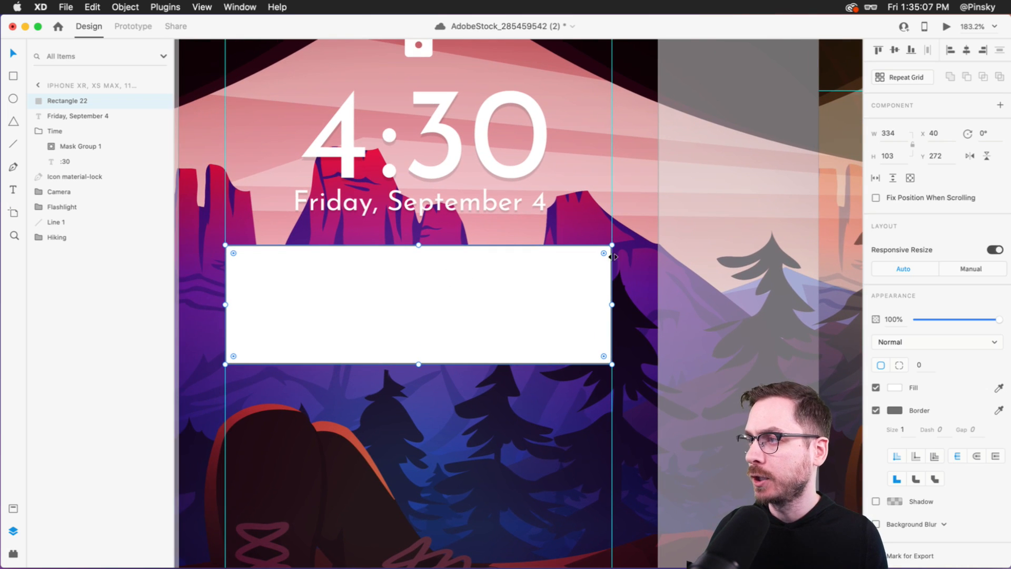
- Round the new rectangle's corners to 8 and remove its border
left_click_drag(604, 253, 598, 251)
left_click_drag(599, 250, 603, 249)
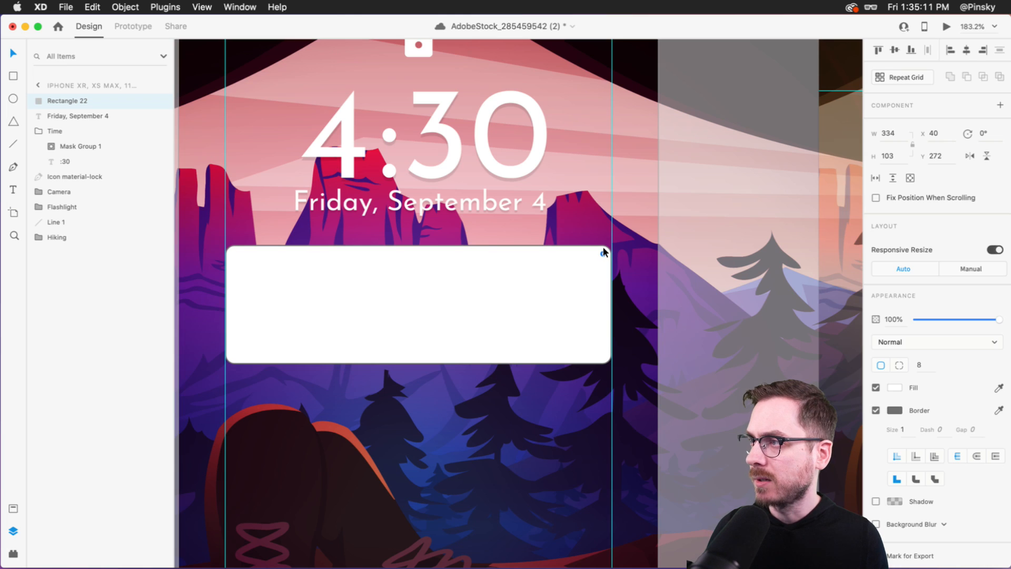
left_click(876, 410)
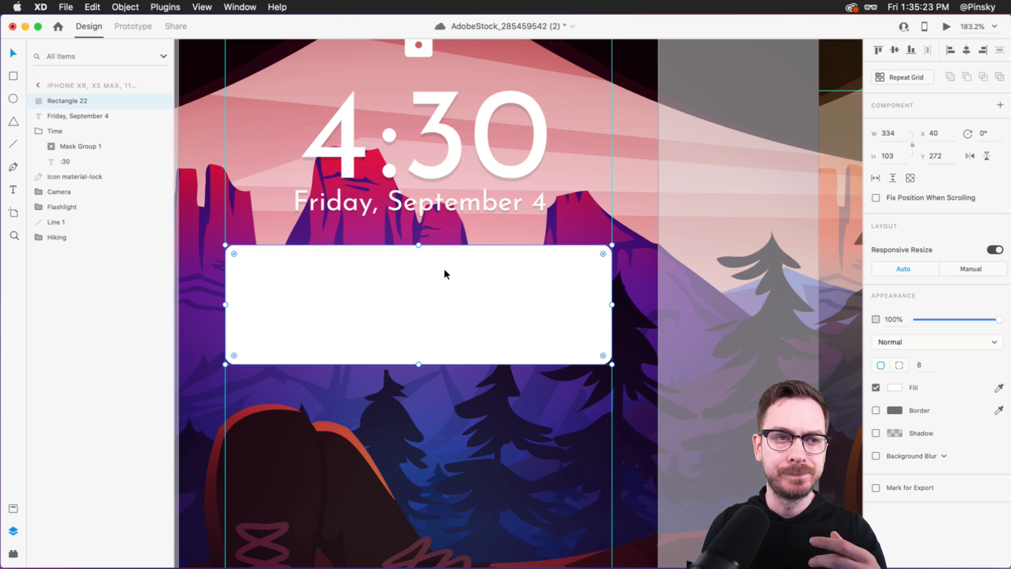
- Turn on background blur for the rounded card and lower the blur's brightness to -23
scroll(444, 273, "down", 10)
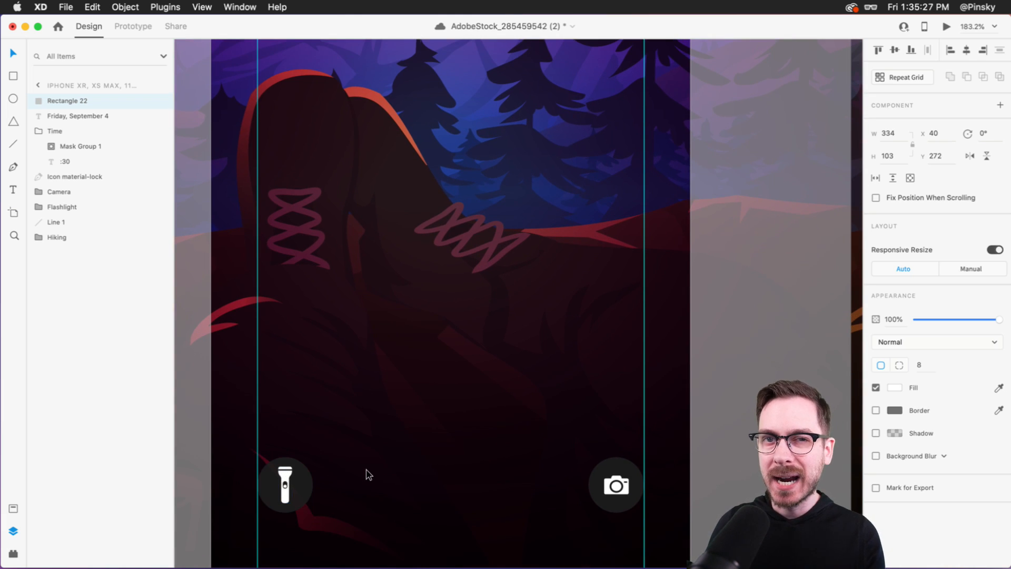
scroll(371, 447, "up", 10)
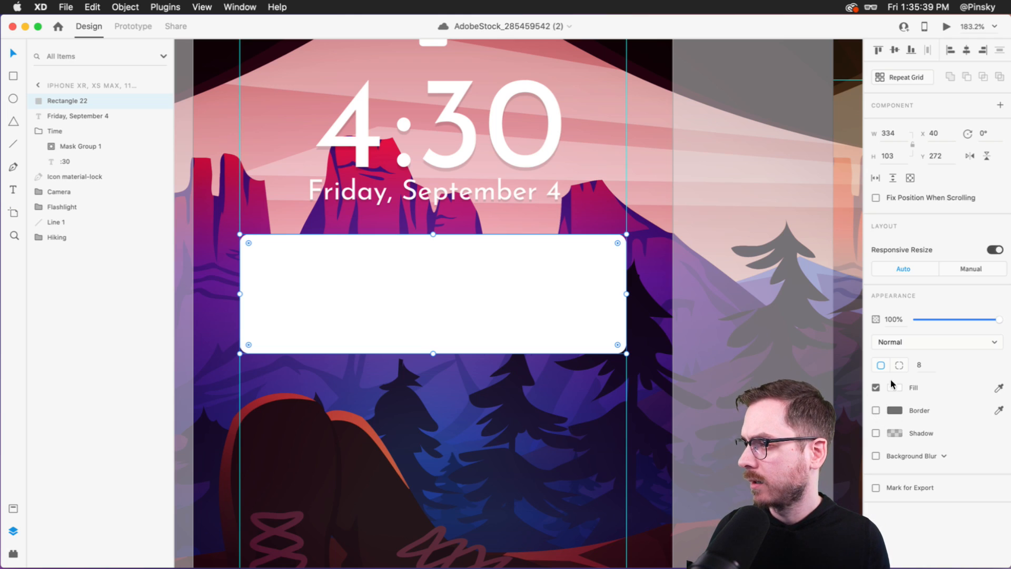
left_click(875, 456)
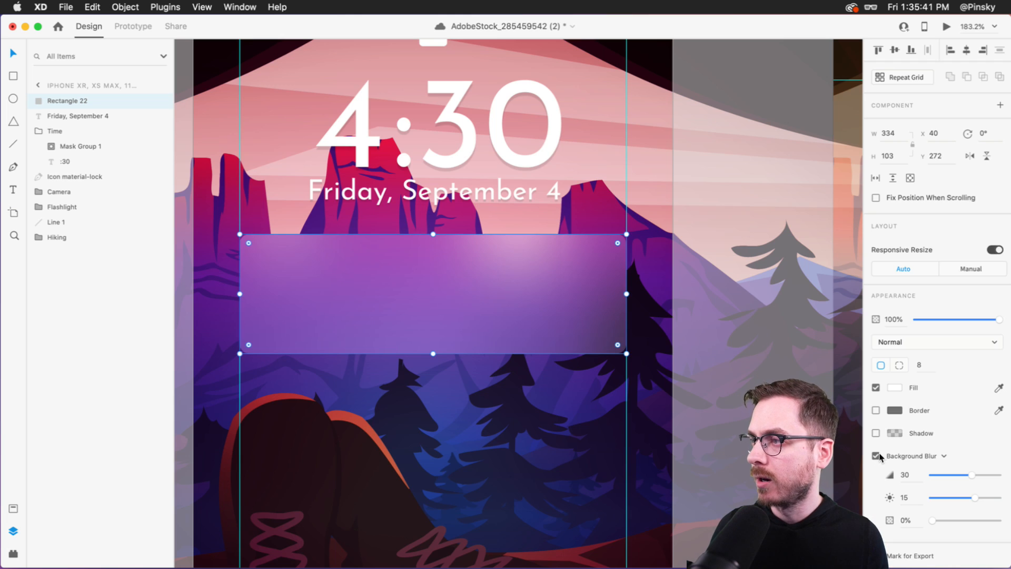
scroll(444, 276, "down", 10)
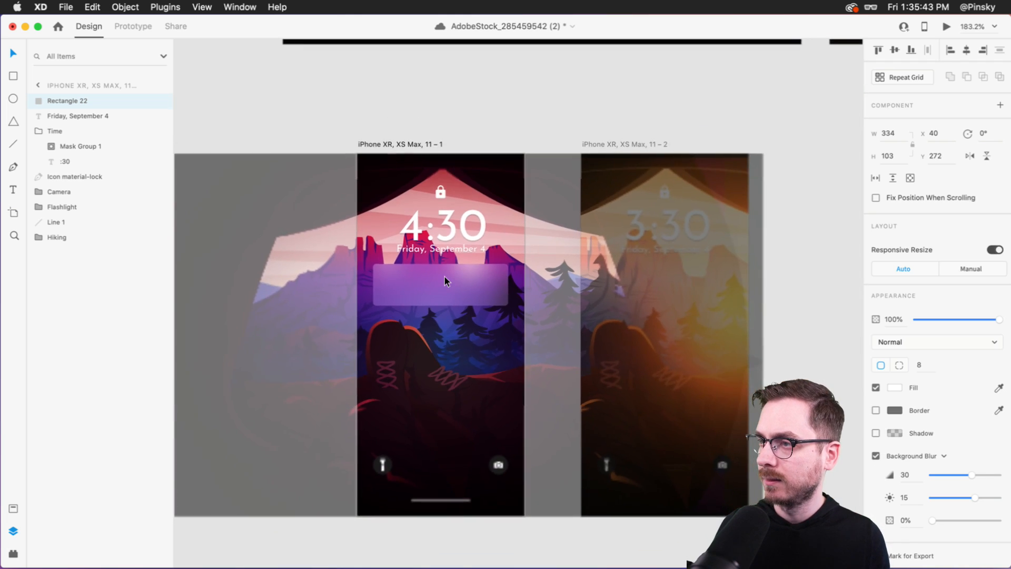
scroll(444, 277, "up", 10)
left_click_drag(973, 497, 951, 496)
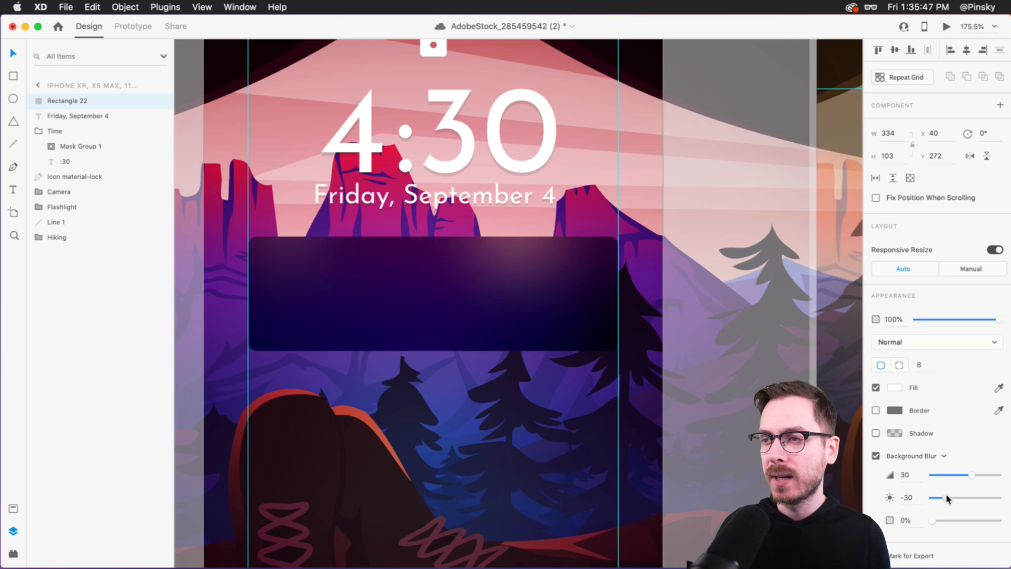
key("super+z")
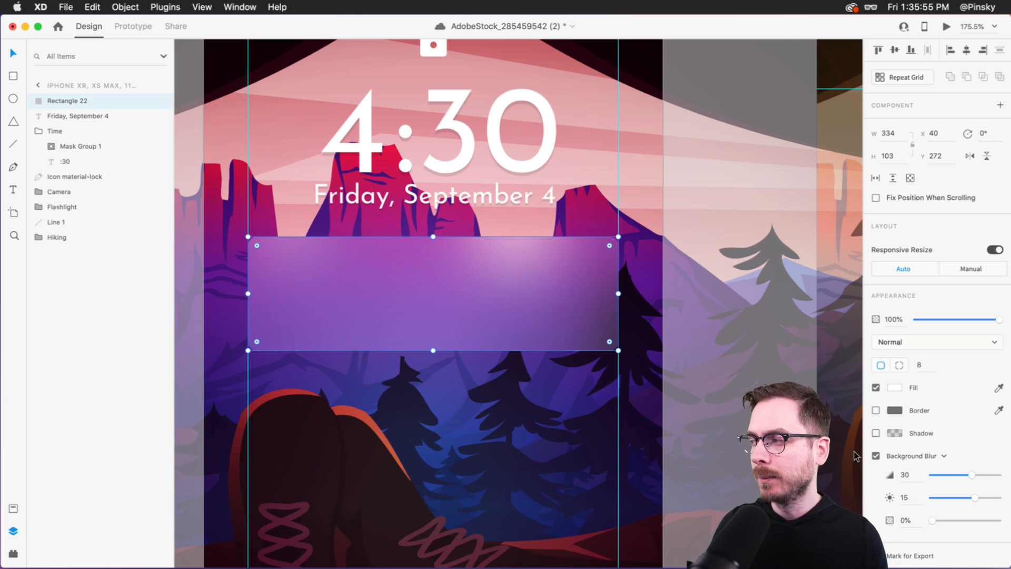
left_click_drag(974, 497, 948, 495)
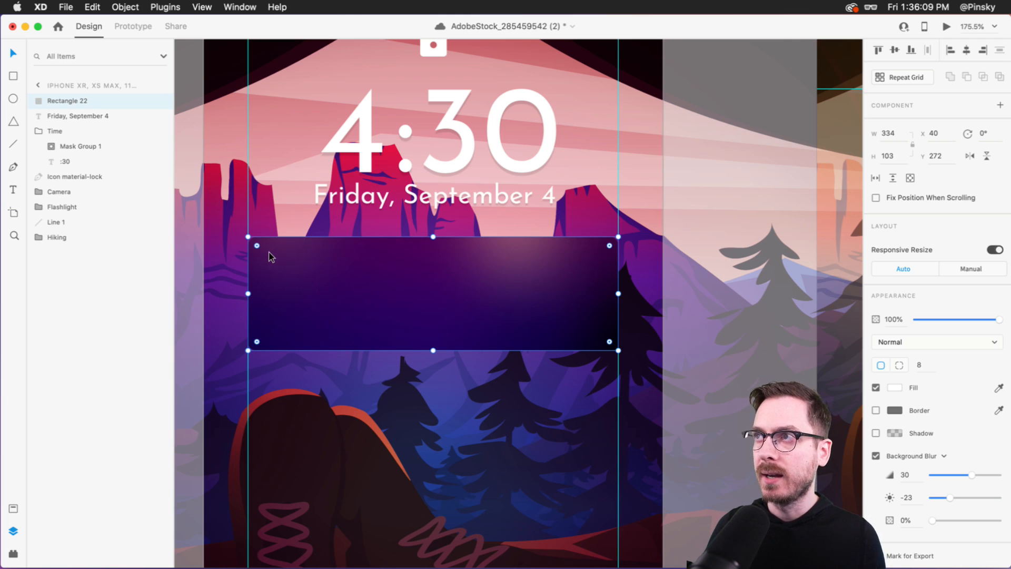
- Draw an 80 × 80 square inside the left end of the blurred card, at about X 49, Y 284
key("r")
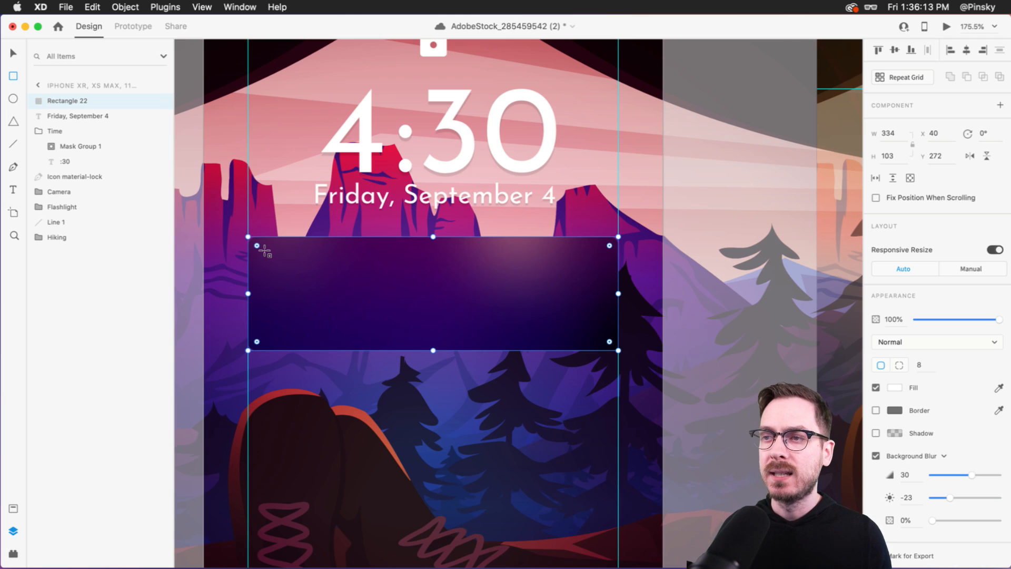
mouse_move(264, 251)
left_mouse_down()
mouse_move(361, 340)
mouse_move(353, 333)
left_mouse_up()
key("v")
left_click_drag(305, 289, 302, 289)
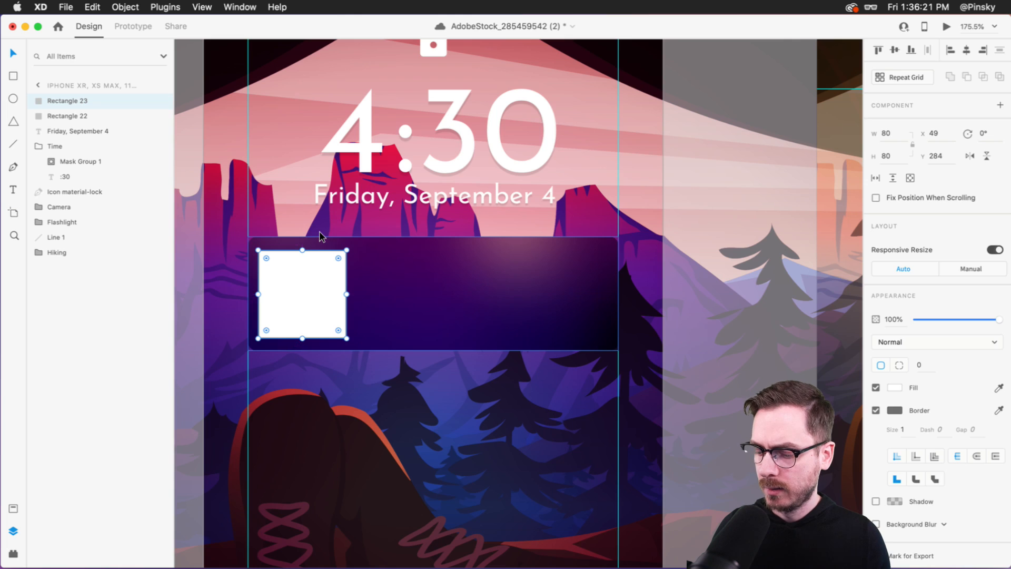
- Shrink the white square to 79 × 79 and nudge it to X 52, giving a 12 px margin from the card's left edge
key("super+Up")
key("super+Left")
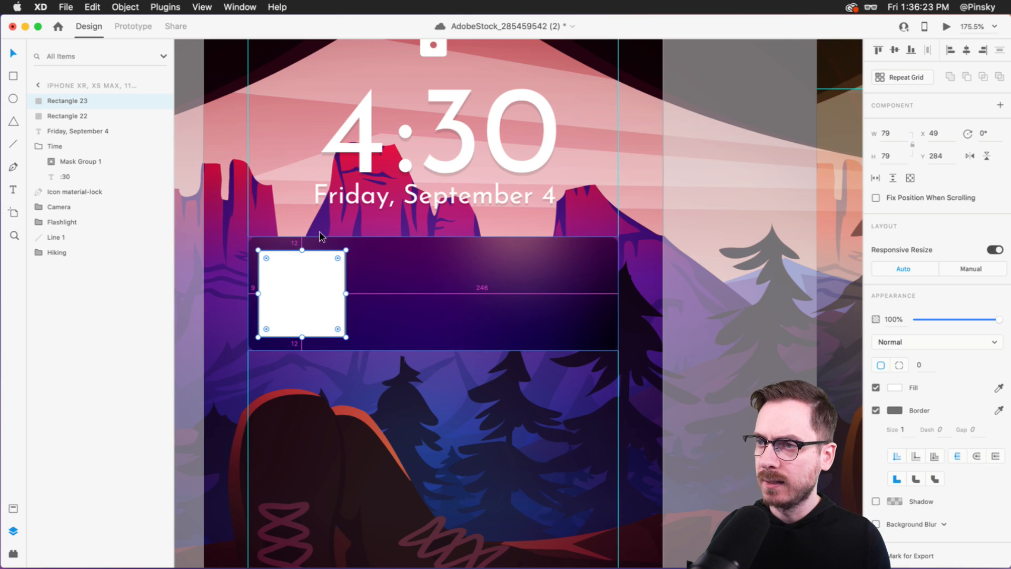
key("Right")
key("Right")
key("Right")
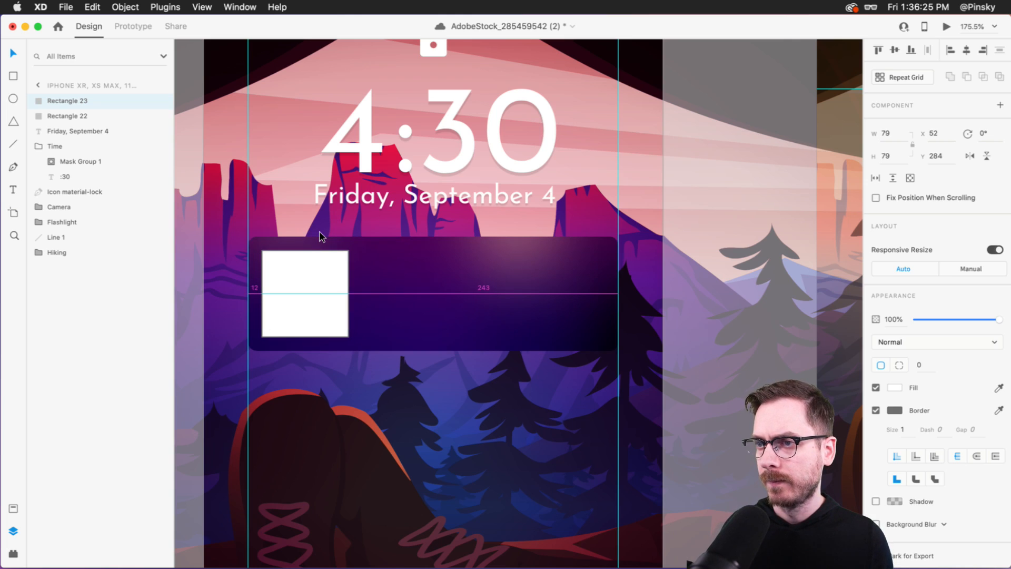
- Remove the white square's border and round its corners to 5
scroll(275, 277, "up", 5)
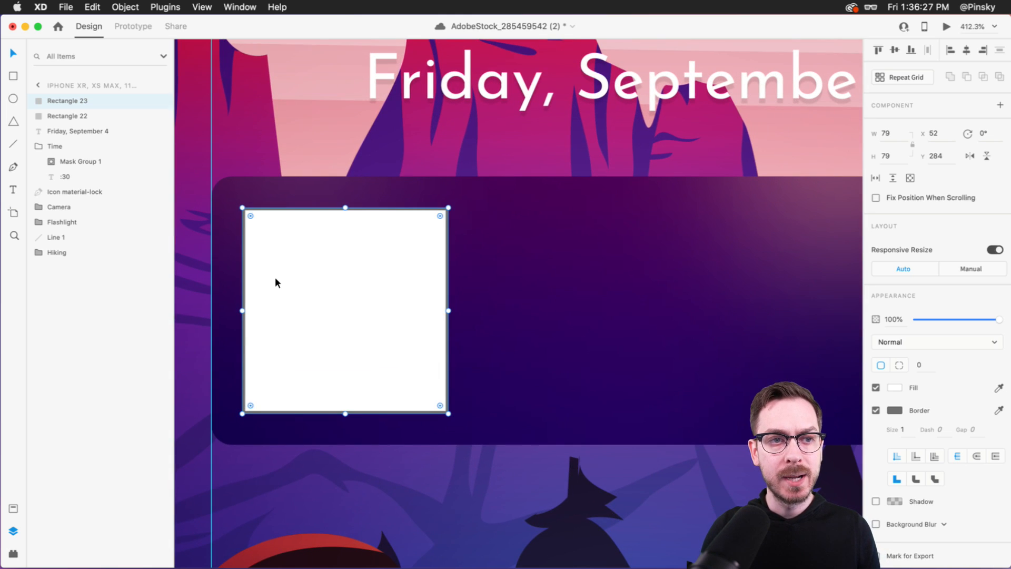
key("alt")
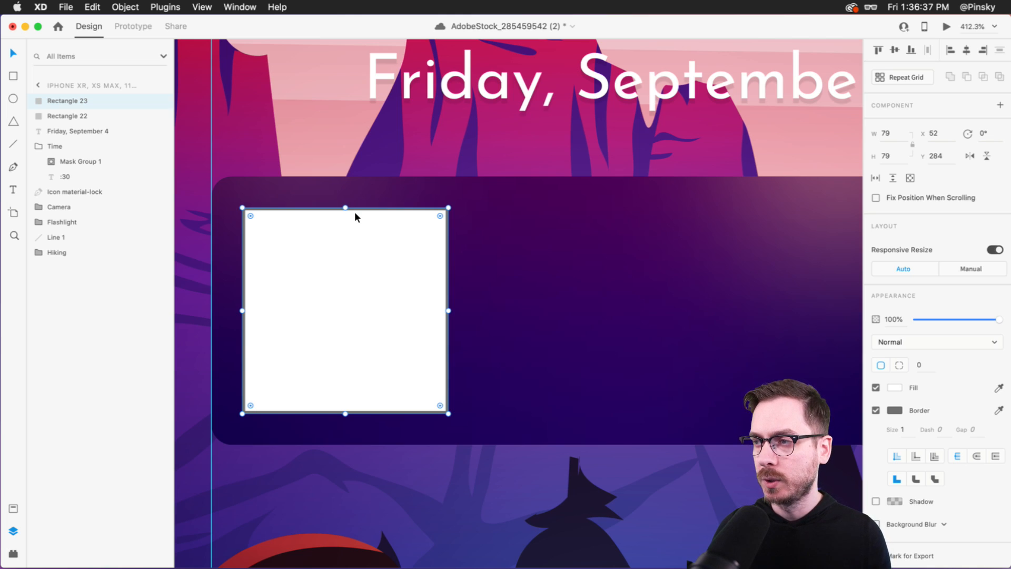
left_click(876, 410)
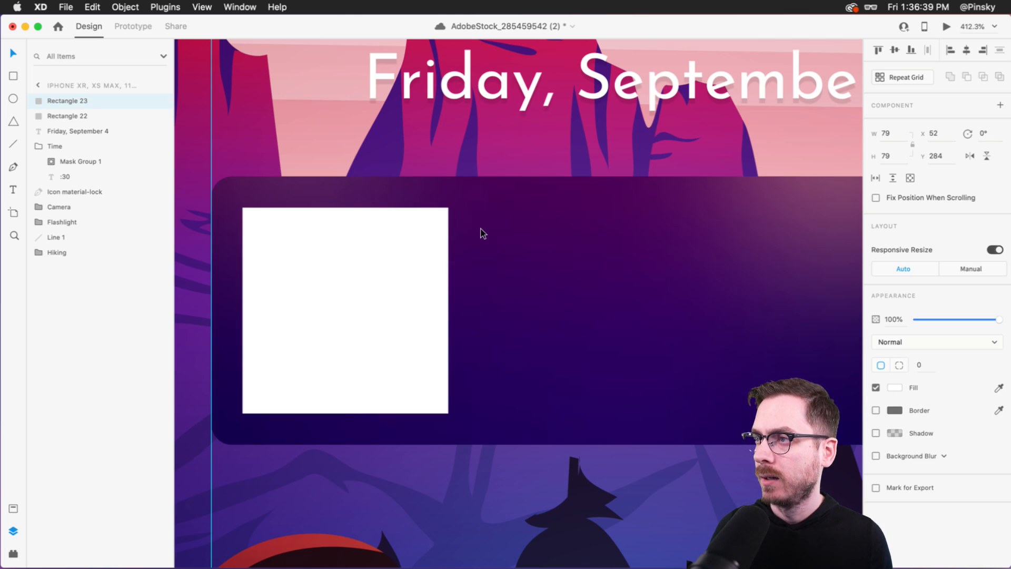
left_click_drag(438, 215, 439, 212)
- Set the blurred card's corner radius to 16
left_click(533, 200)
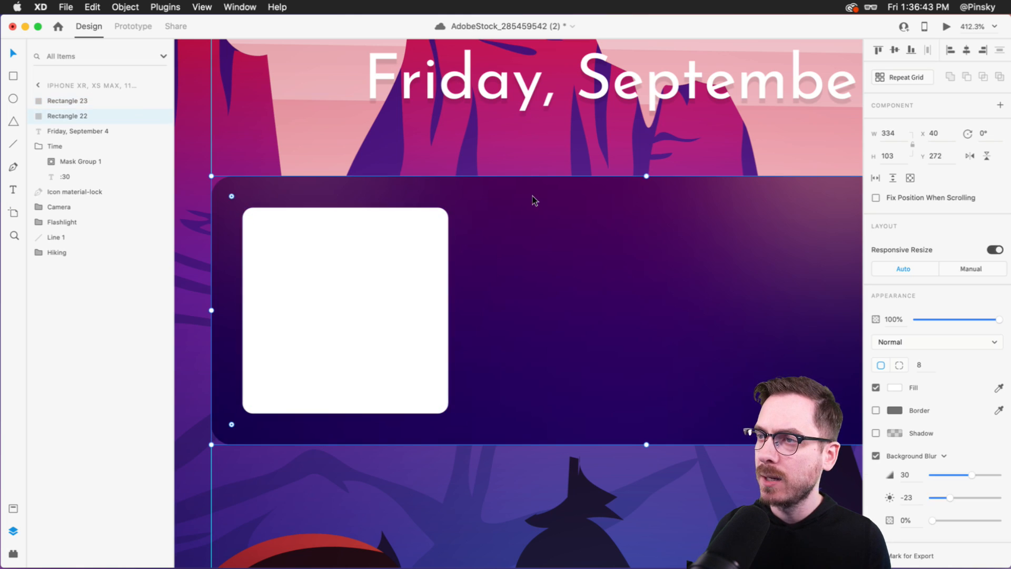
left_click(927, 369)
type("16")
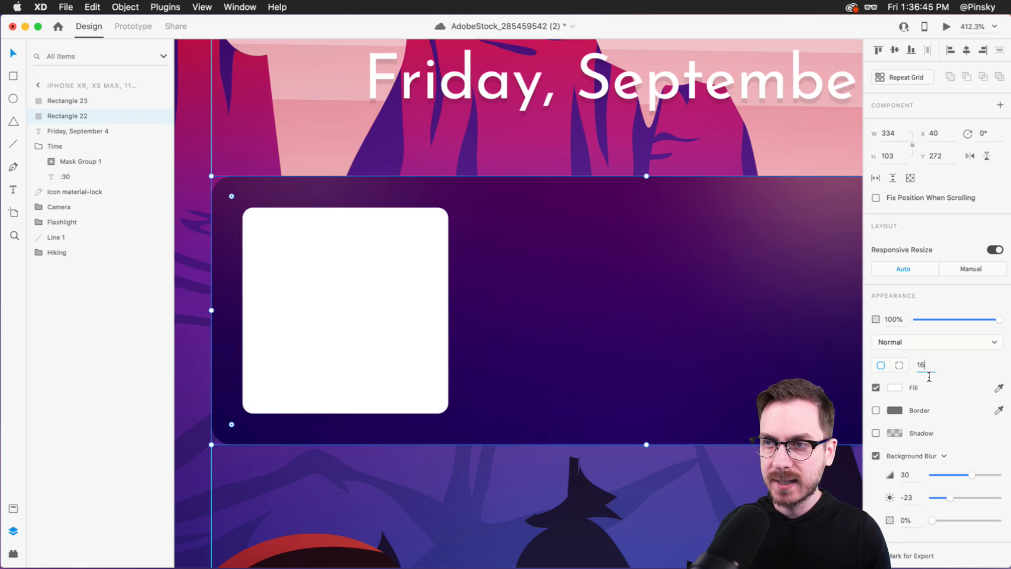
key("Tab")
- Increase the white square's corner radius to 8 and save the document
left_click(337, 341)
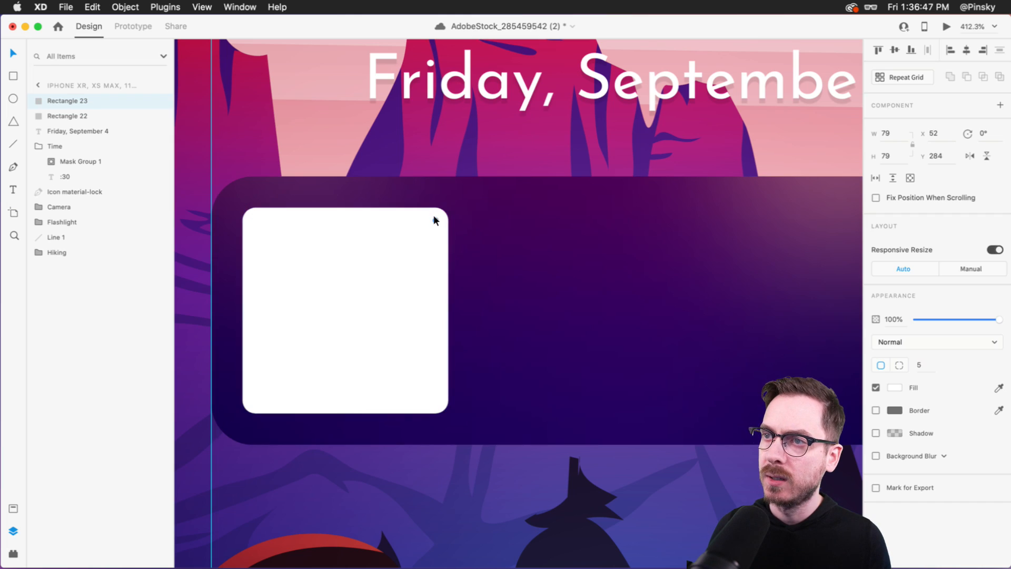
left_click_drag(429, 221, 429, 222)
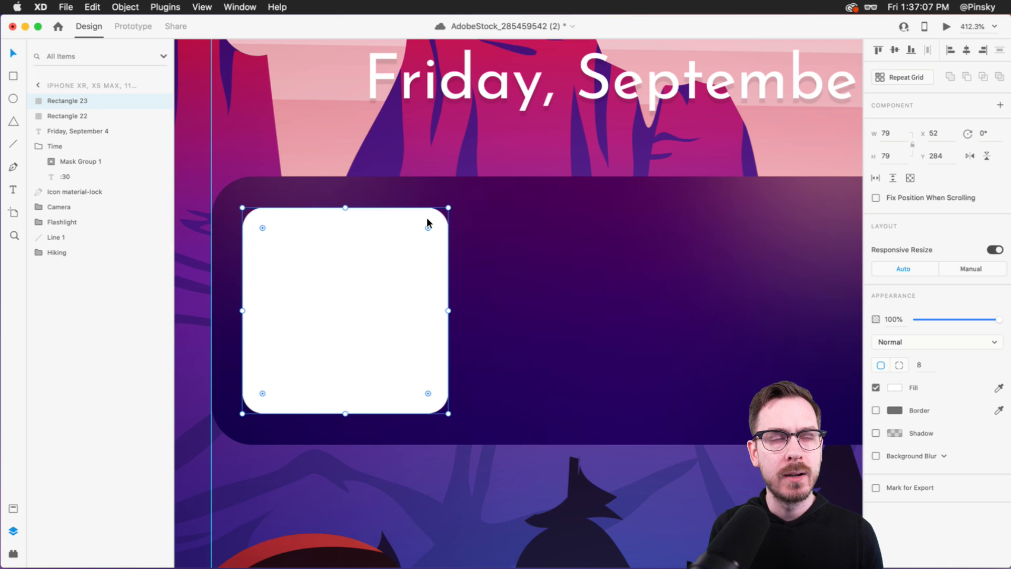
key("super+s")
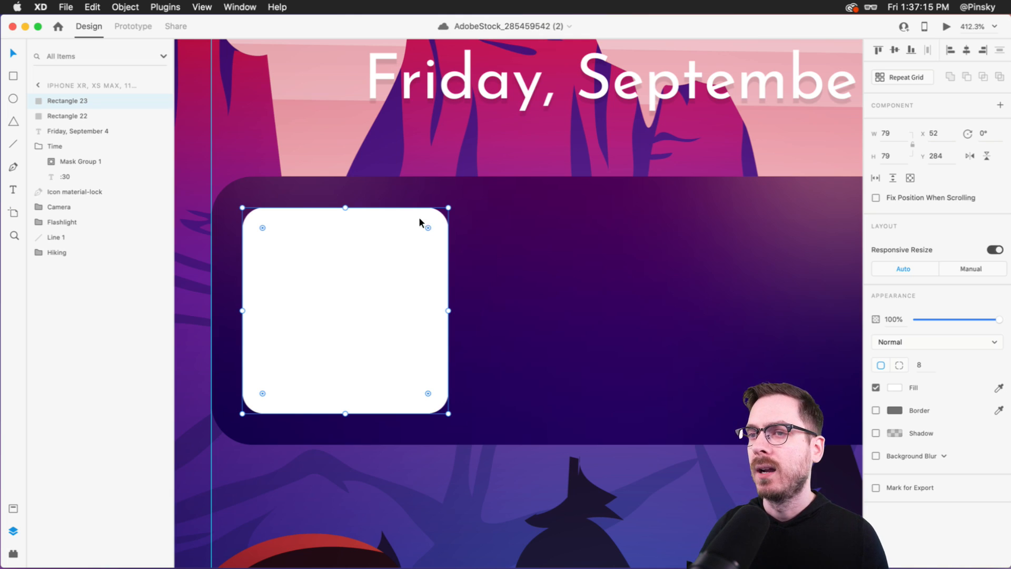
- Shrink the white square around its centre to 63 × 63, at X 60, Y 292 inside the card
scroll(401, 207, "down", 6)
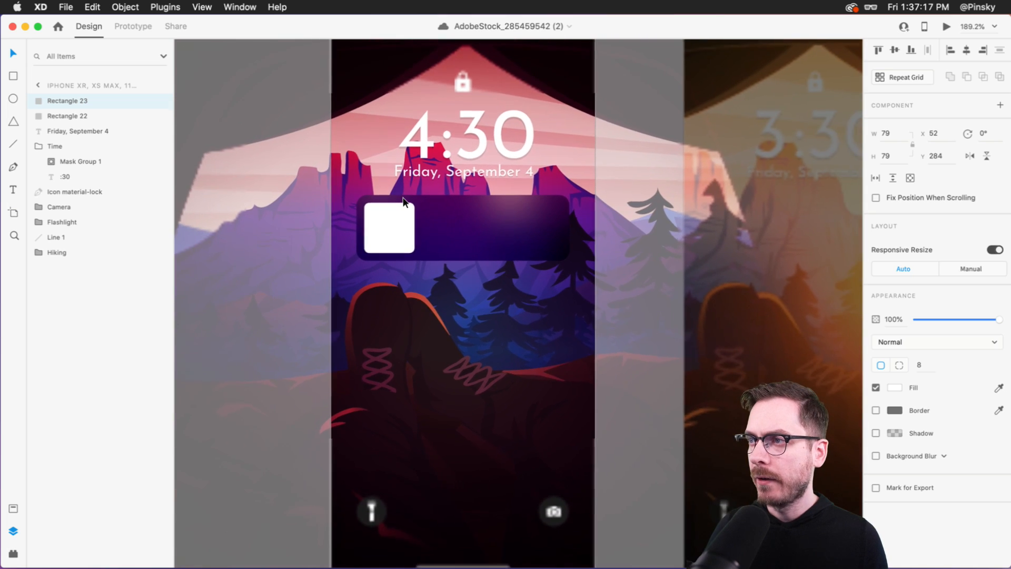
scroll(402, 202, "up", 4)
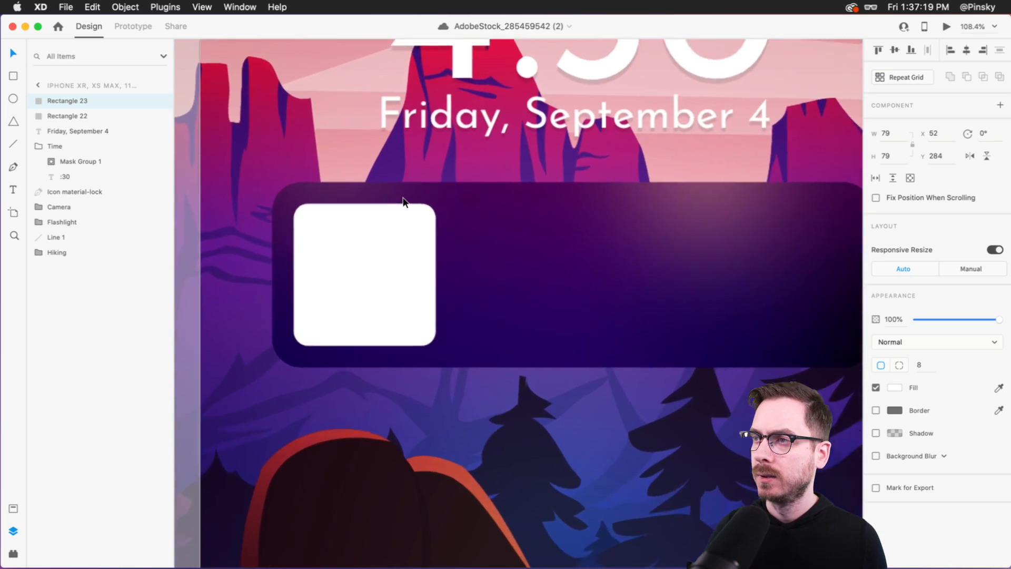
scroll(426, 252, "down", 3)
scroll(426, 255, "down", 3)
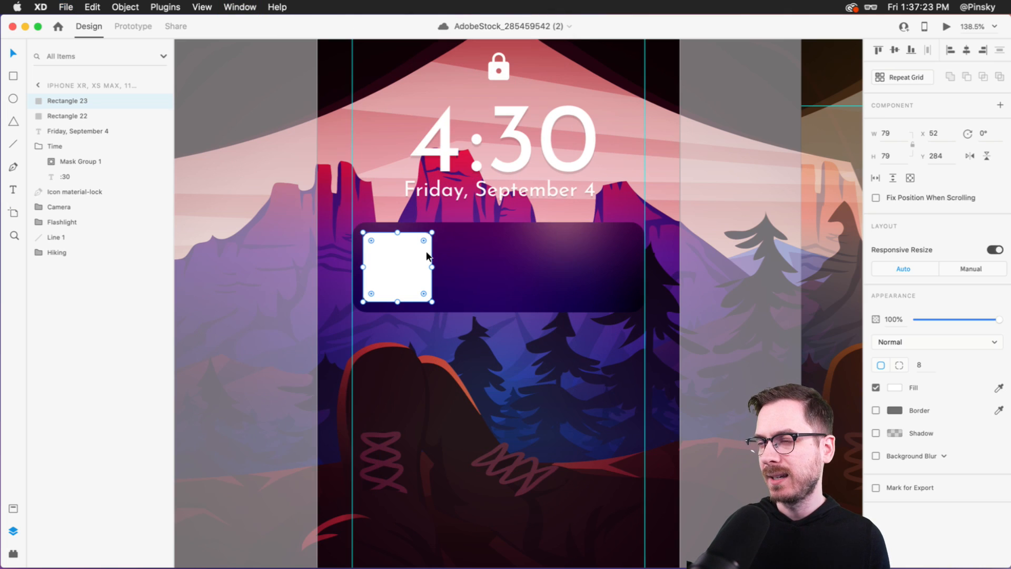
scroll(429, 254, "up", 5)
left_click_drag(420, 200, 400, 212)
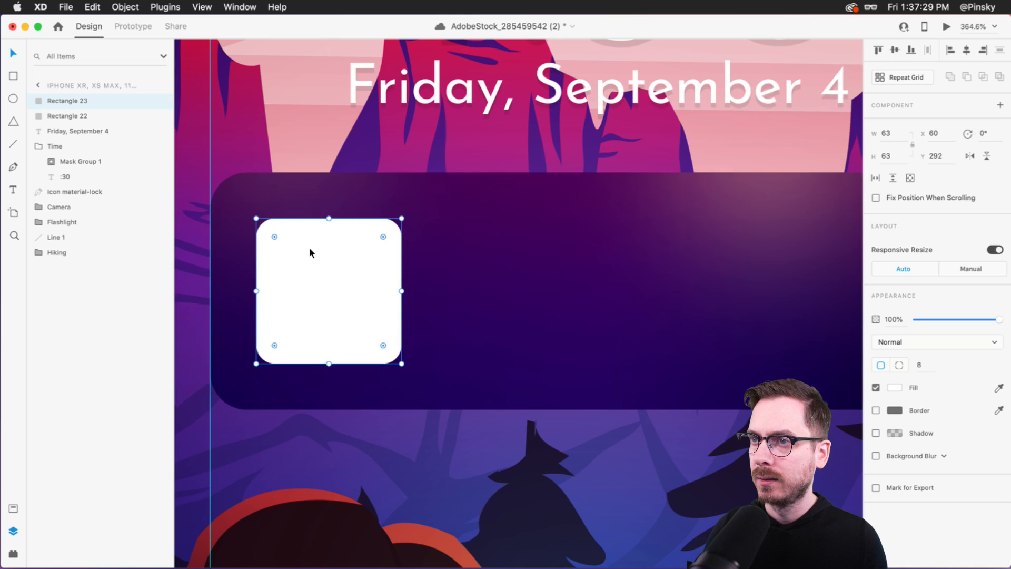
key("super+Return")
key("Escape")
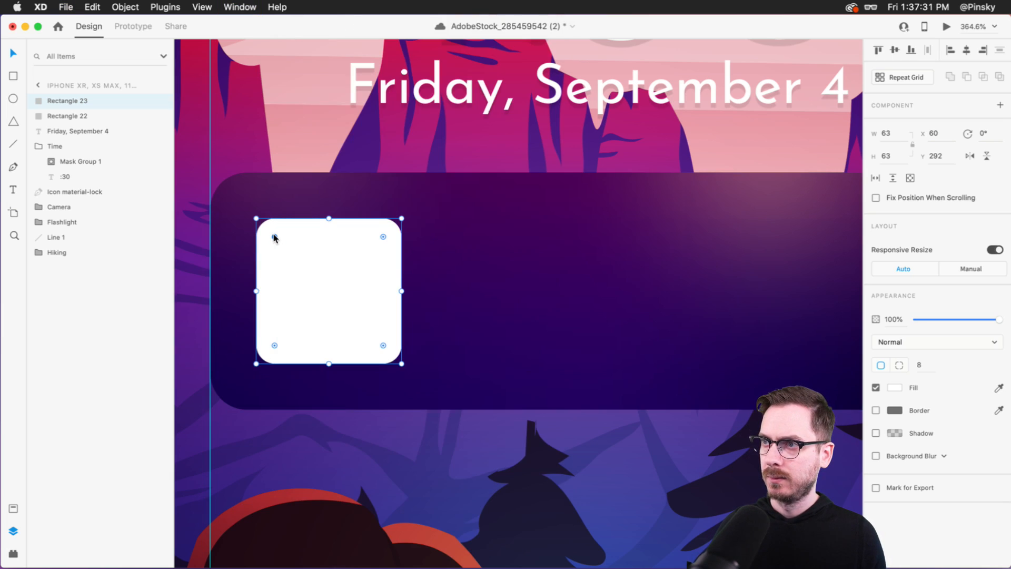
scroll(447, 228, "right", 3)
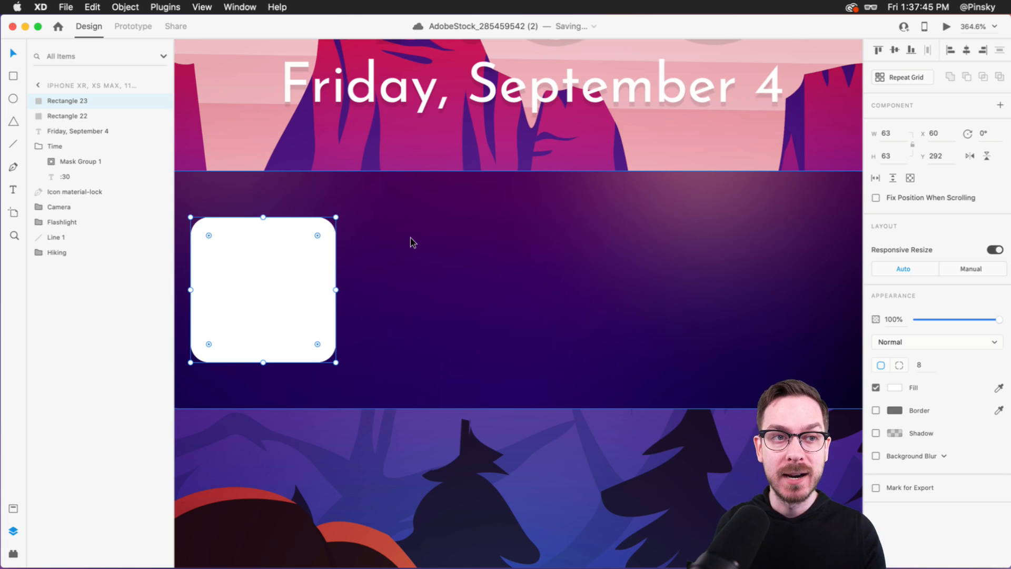
- Add the text "Wakey wake!" as a title on the blurred card
key("t")
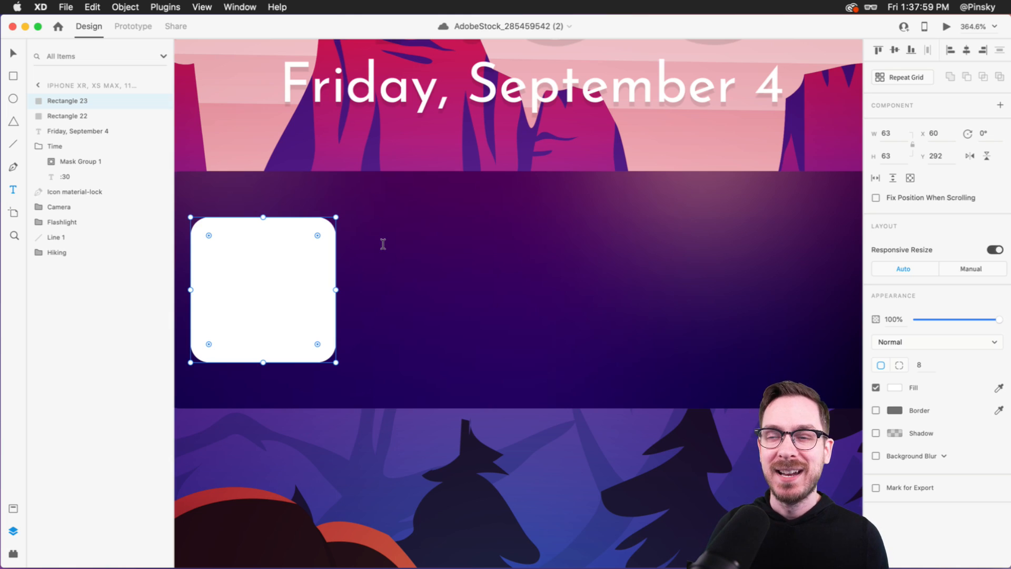
left_click(371, 246)
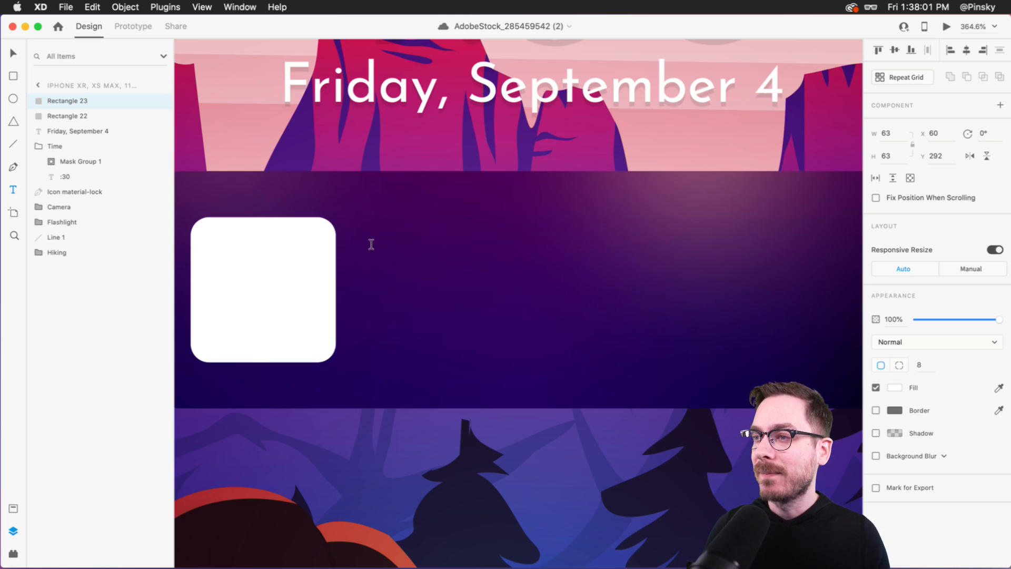
type("Wakey wake")
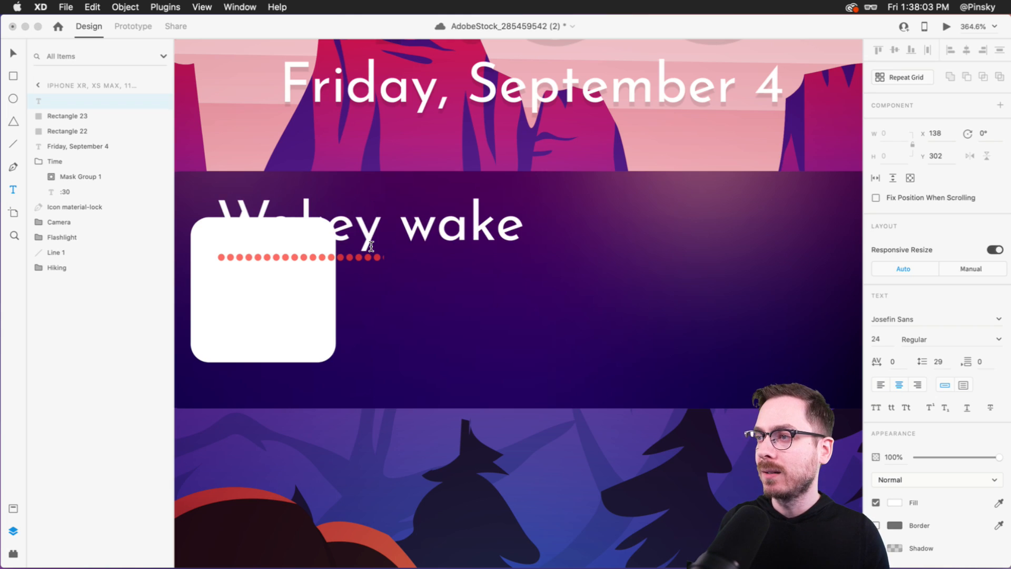
key("BackSpace")
type("ey")
key("BackSpace")
type("!")
key("Escape")
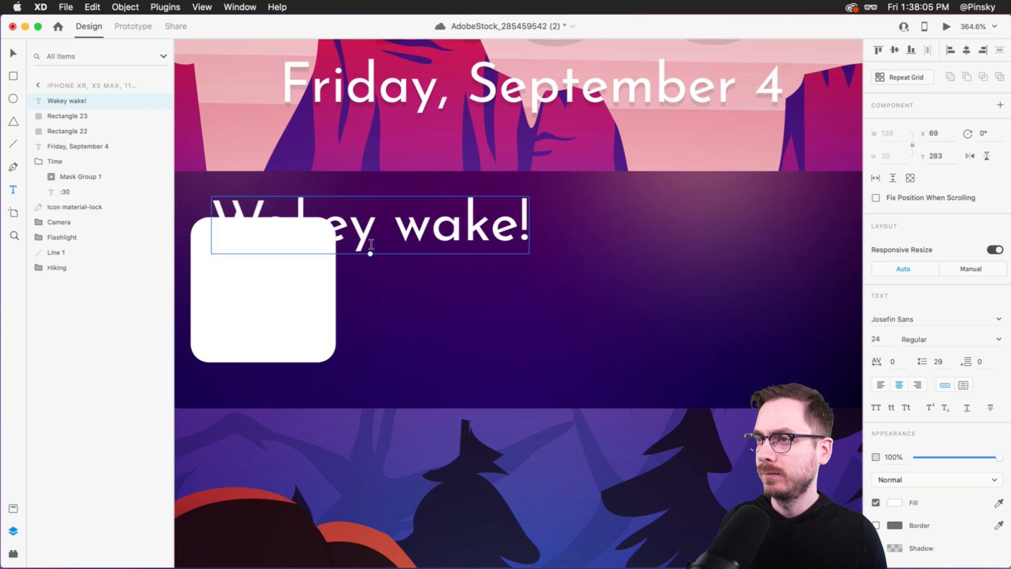
- Move the title beside the white square and correct its wording to "Wakey wakey!"
left_click_drag(503, 224, 643, 260)
double_click(642, 263)
key("Right")
key("Left")
type("y")
key("Escape")
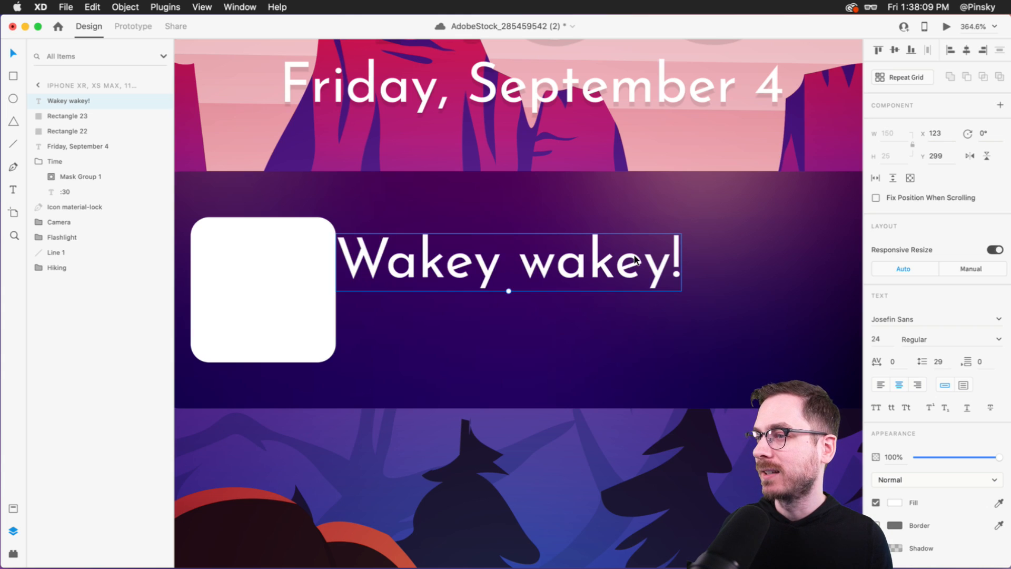
- Shrink the title to size 10 and style it as left-aligned SemiBold
left_click_drag(509, 291, 509, 261)
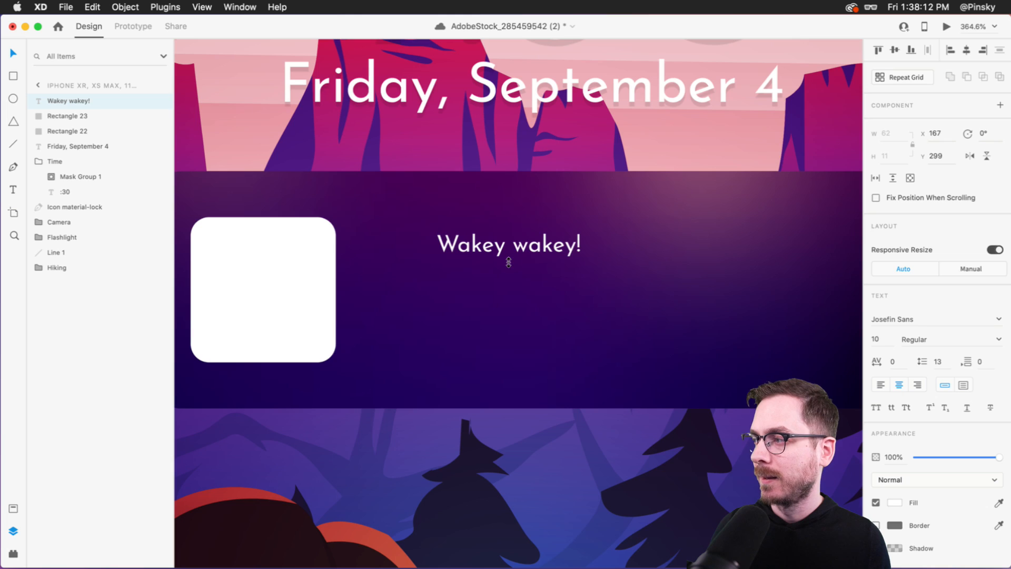
left_click(998, 340)
left_click(919, 422)
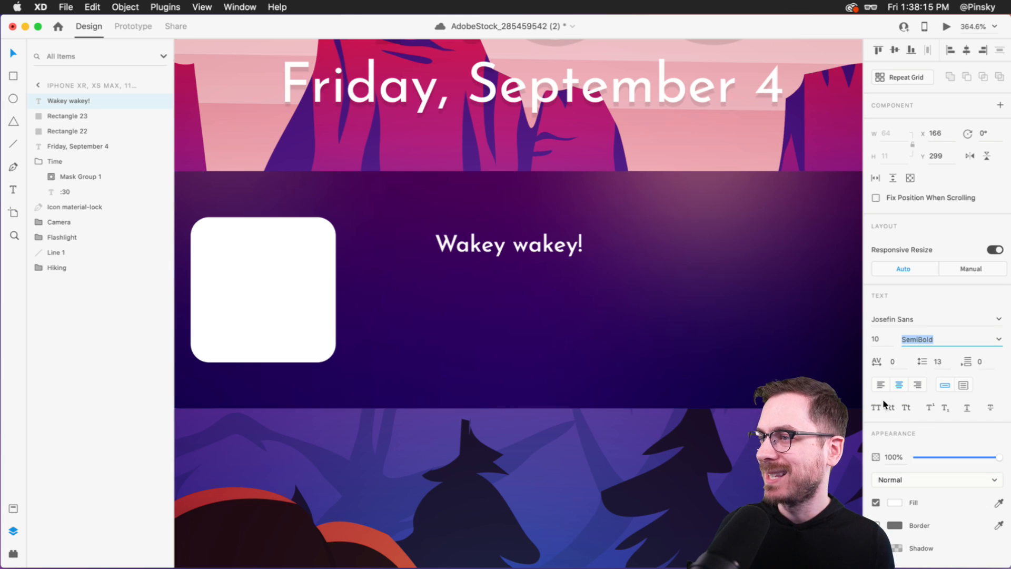
left_click(880, 385)
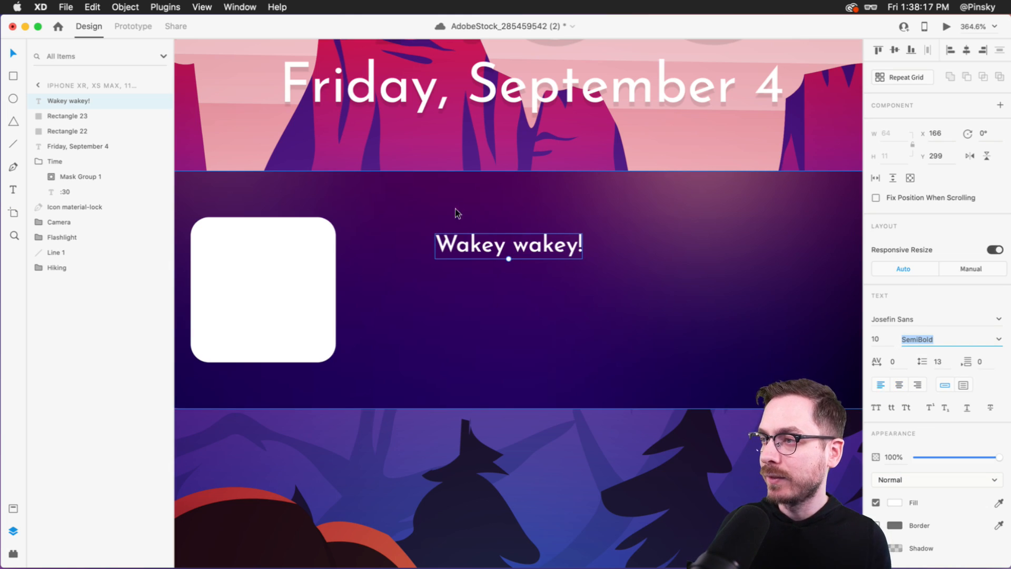
- Place the title at X 135, Y 292, level with the white square's upper edge, and save the document
left_click_drag(460, 241, 388, 235)
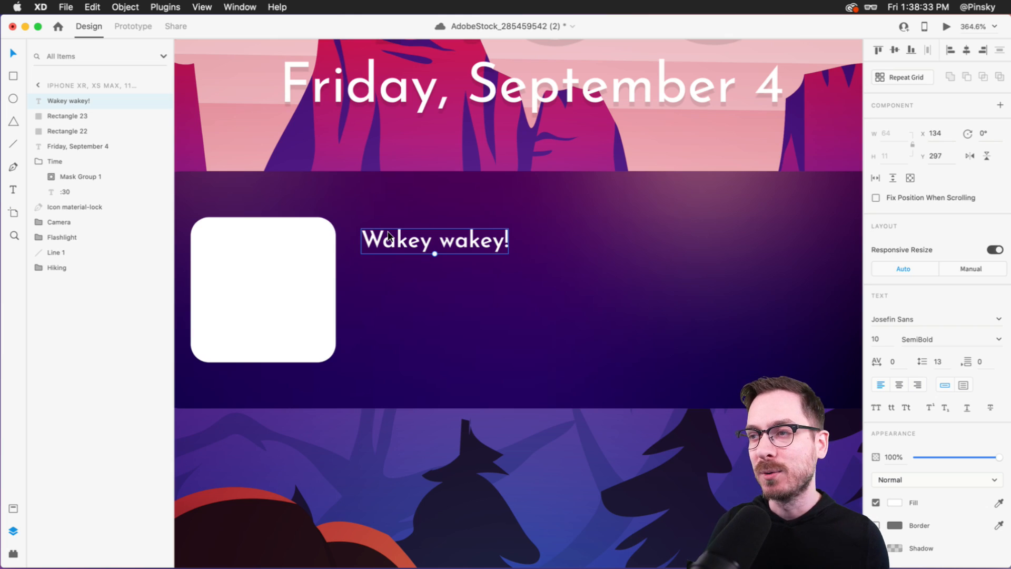
key("super+s")
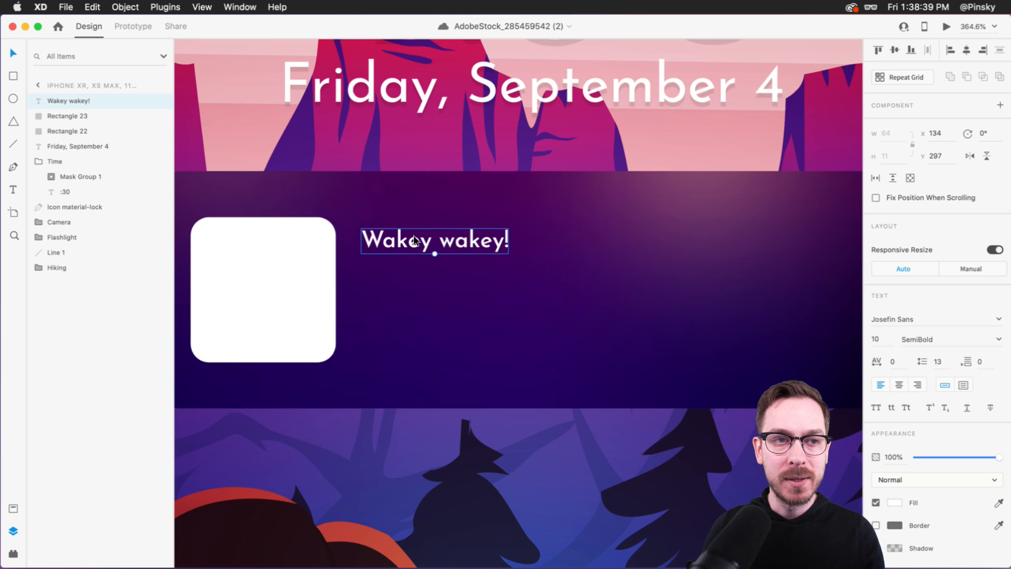
scroll(414, 240, "up", 5)
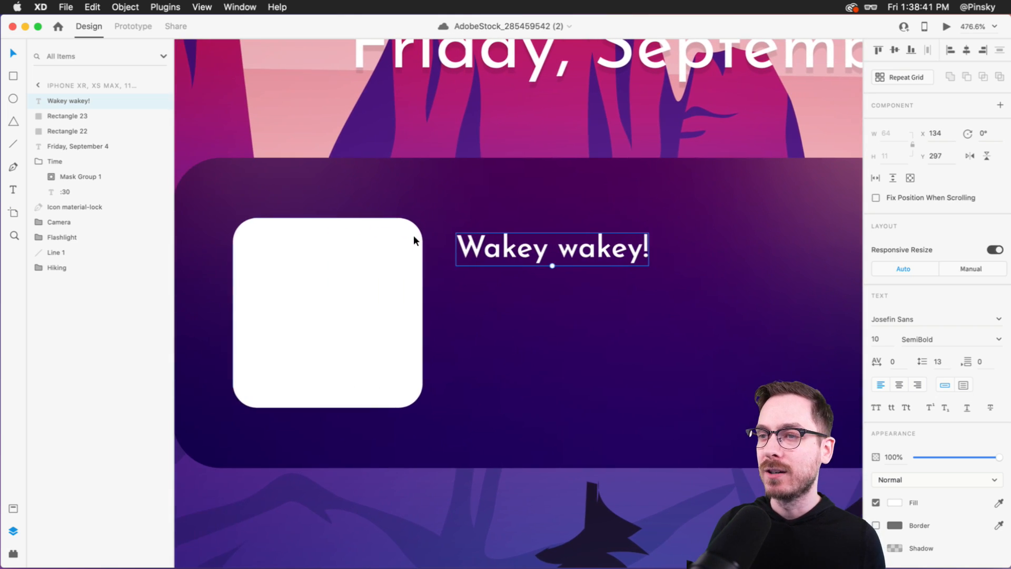
scroll(413, 240, "down", 1)
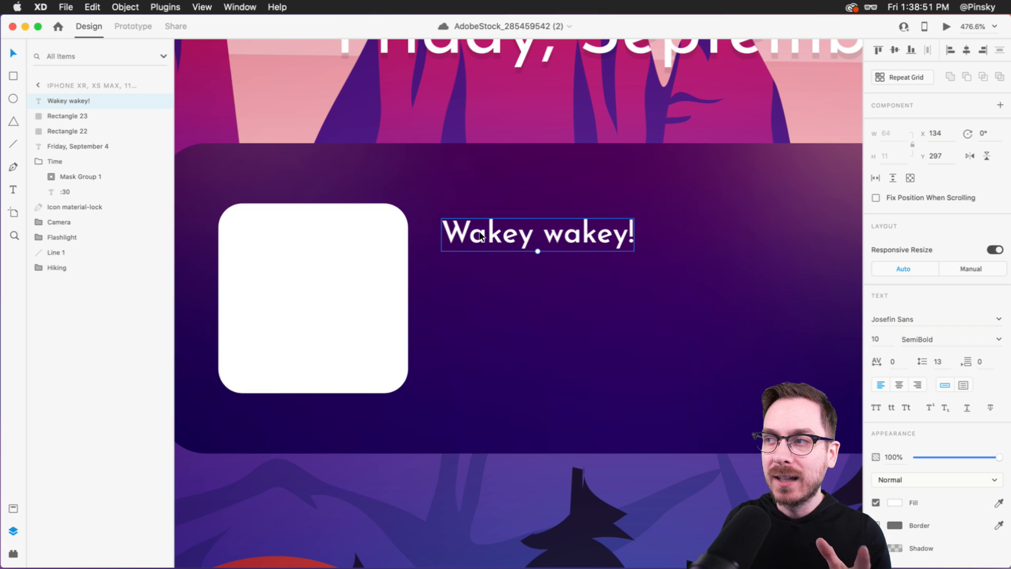
left_click_drag(480, 236, 482, 220)
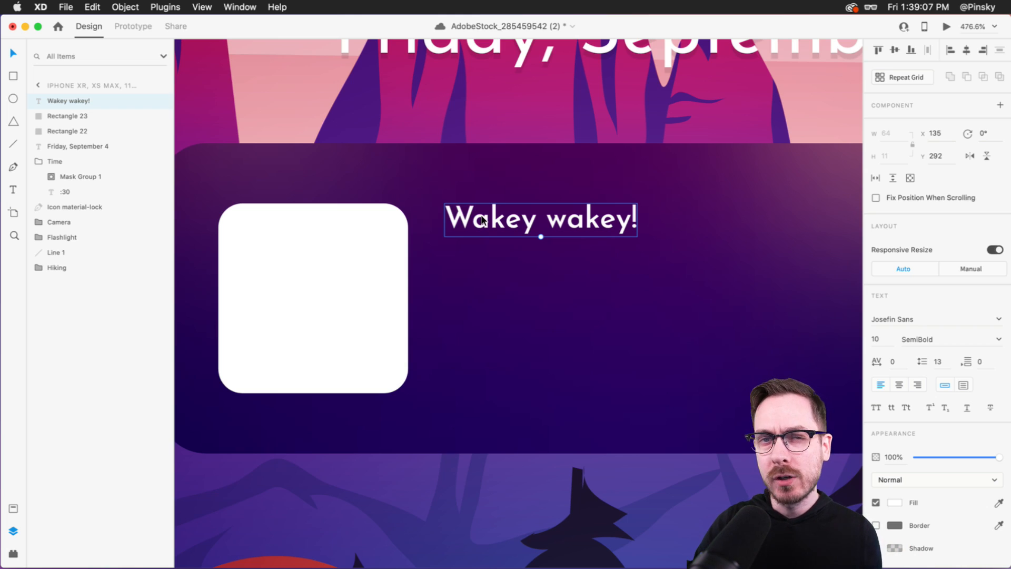
key("super+s")
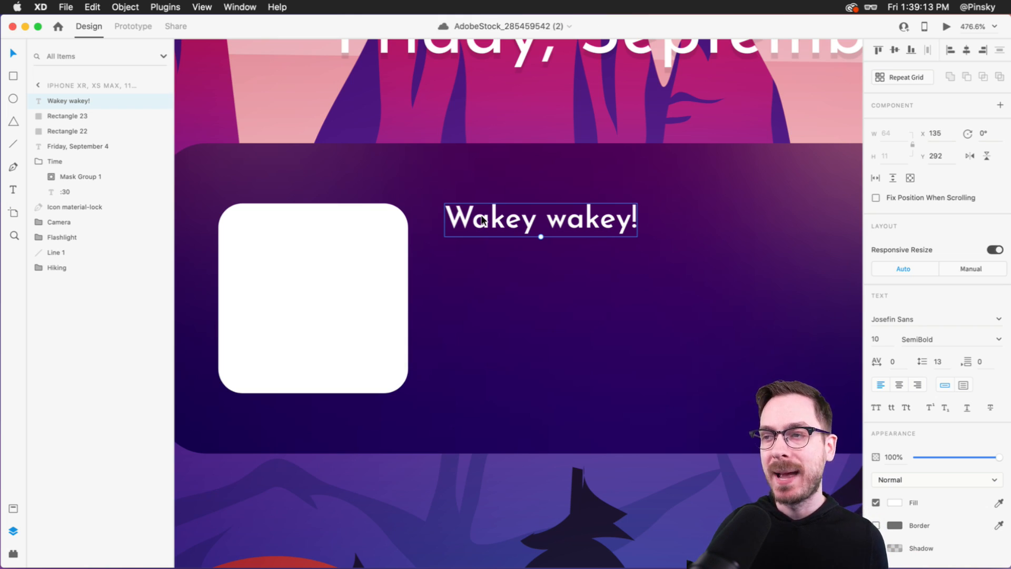
- Enlarge the title to size 16 at X 132, Y 292 and check the lock screen in the preview
key("super+0")
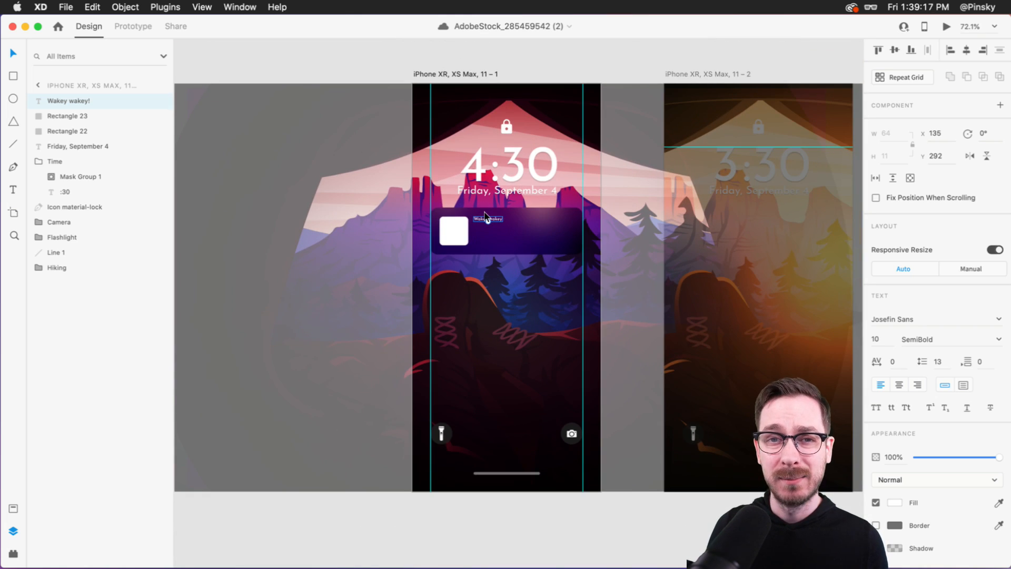
scroll(486, 216, "up", 5)
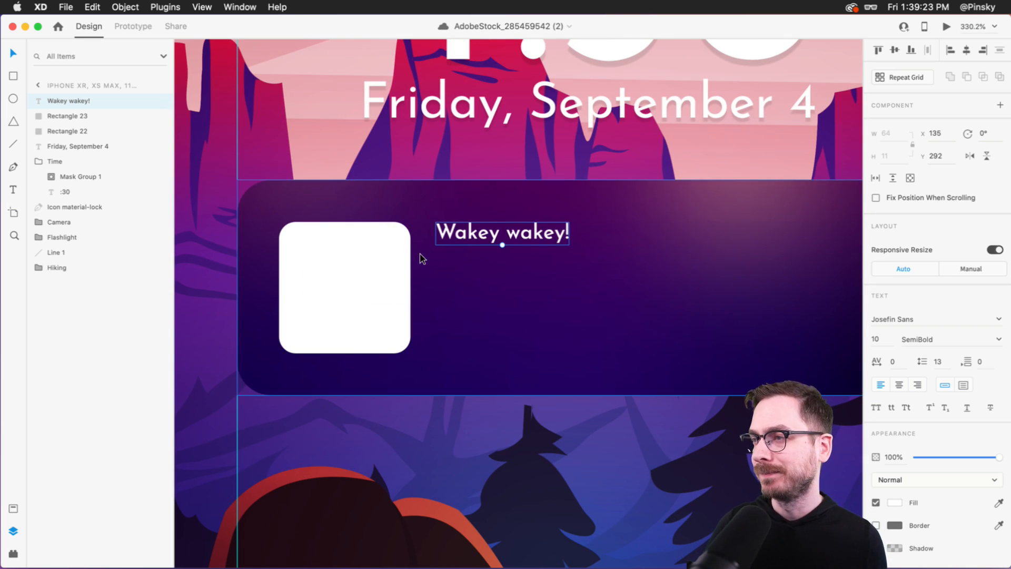
scroll(420, 254, "up", 2)
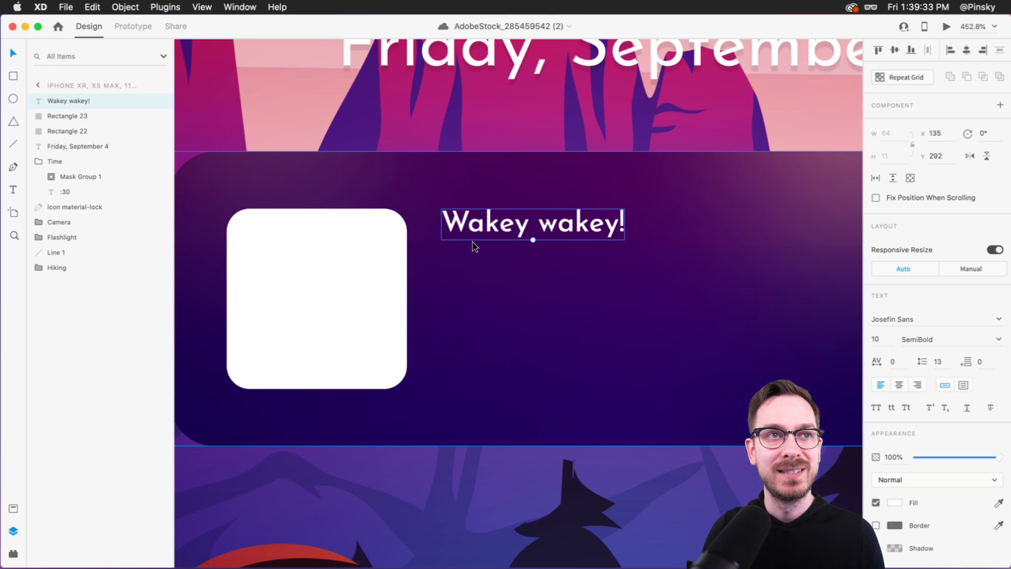
left_click(882, 342)
type("16")
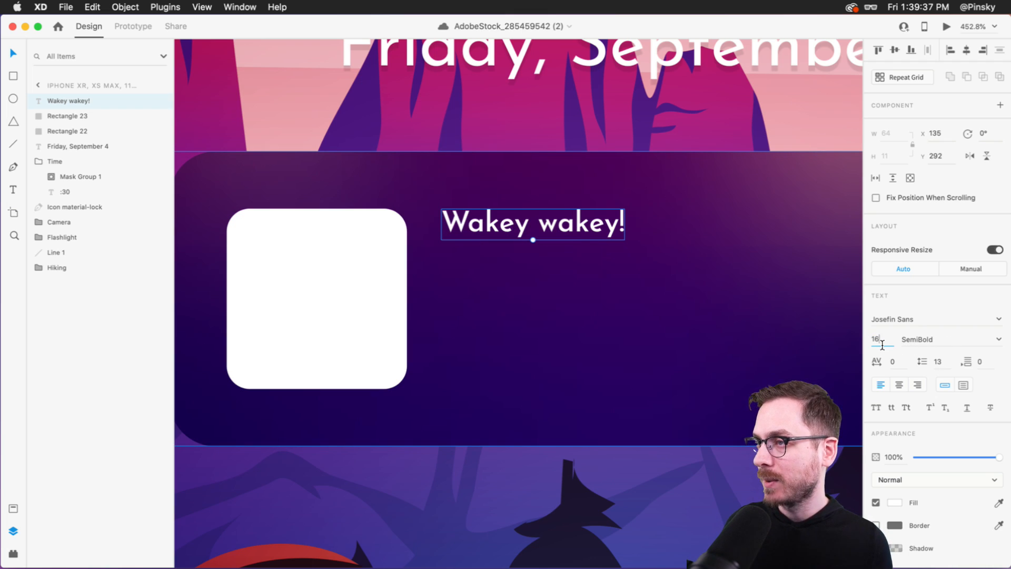
key("Return")
left_click_drag(578, 212, 571, 213)
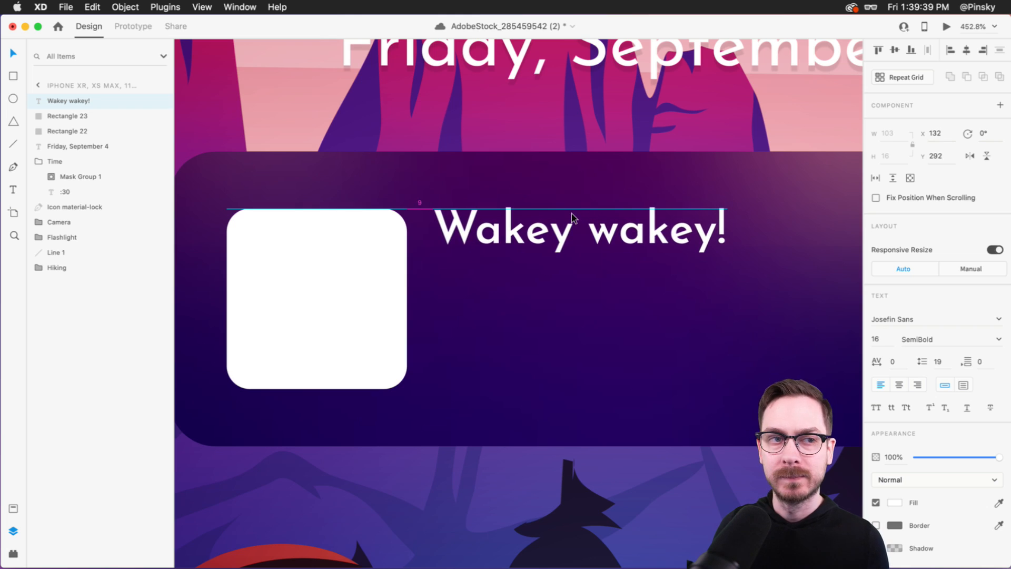
key("super+Return")
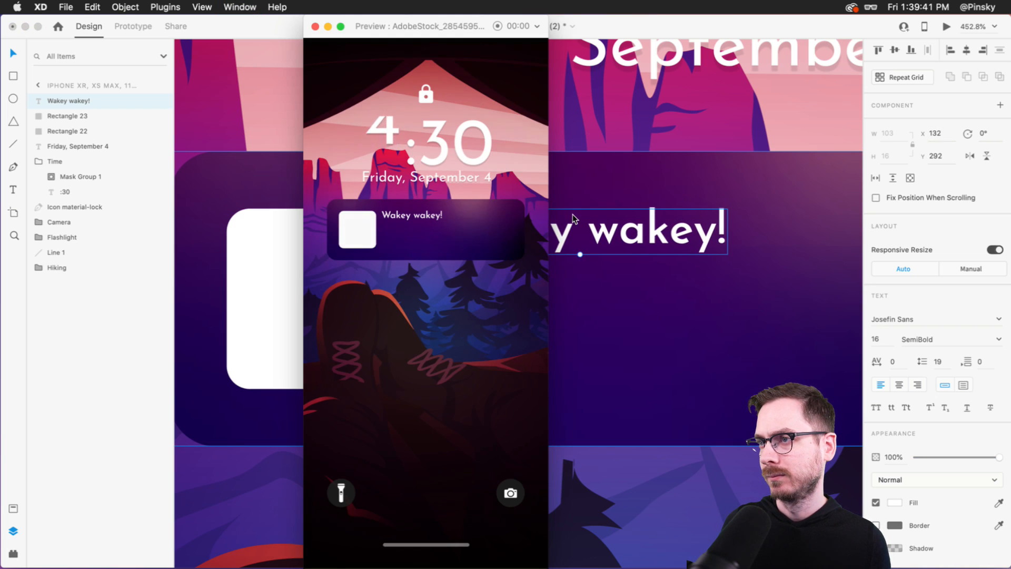
key("super+w")
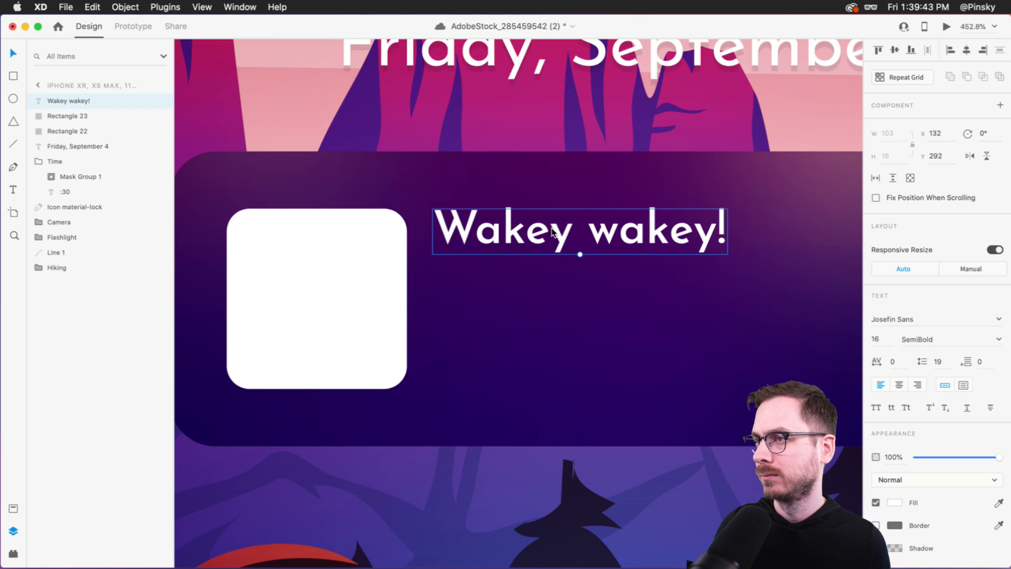
- Make the title Bold and place it at X 134, Y 292 beside the white square
left_click(998, 339)
left_click(912, 446)
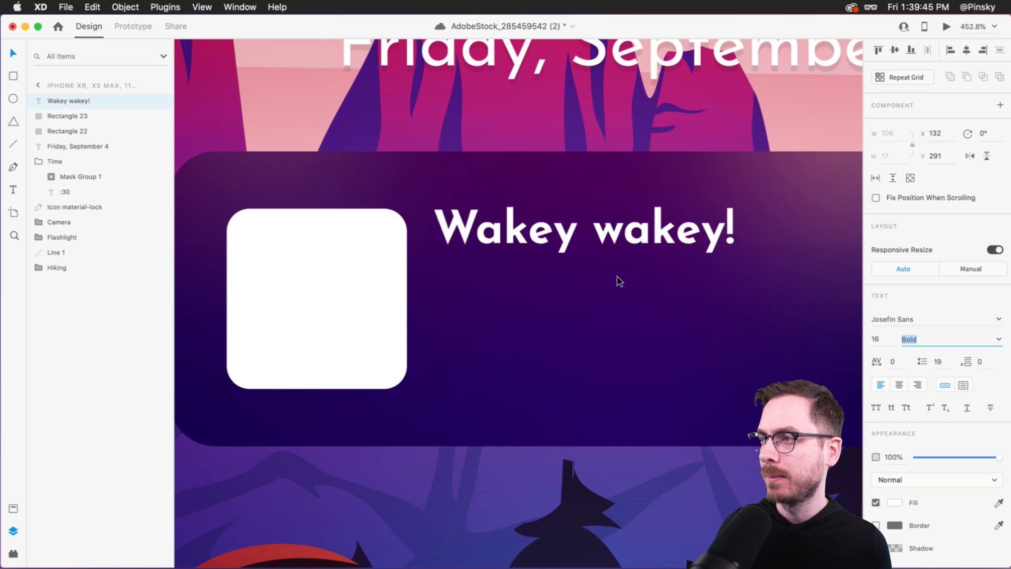
mouse_move(550, 237)
left_mouse_down()
mouse_move(559, 238)
mouse_move(549, 238)
left_mouse_up()
- Add a 205 × 41 text box below the title at X 134, Y 314 reading "Rise and shine, campers! Don't sleep in like yesterday."
scroll(548, 238, "right", 3)
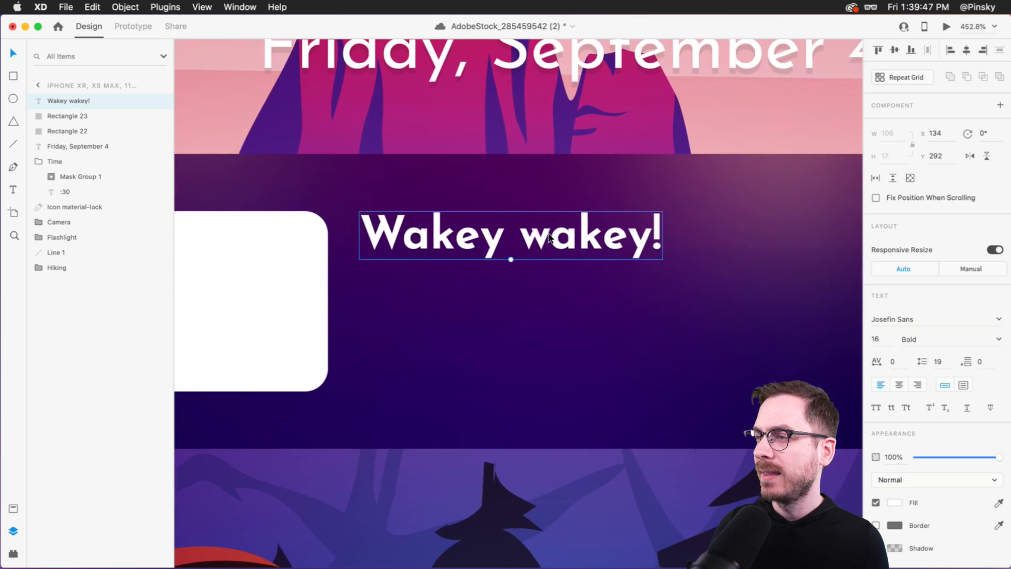
scroll(548, 238, "down", 3)
scroll(548, 238, "right", 1)
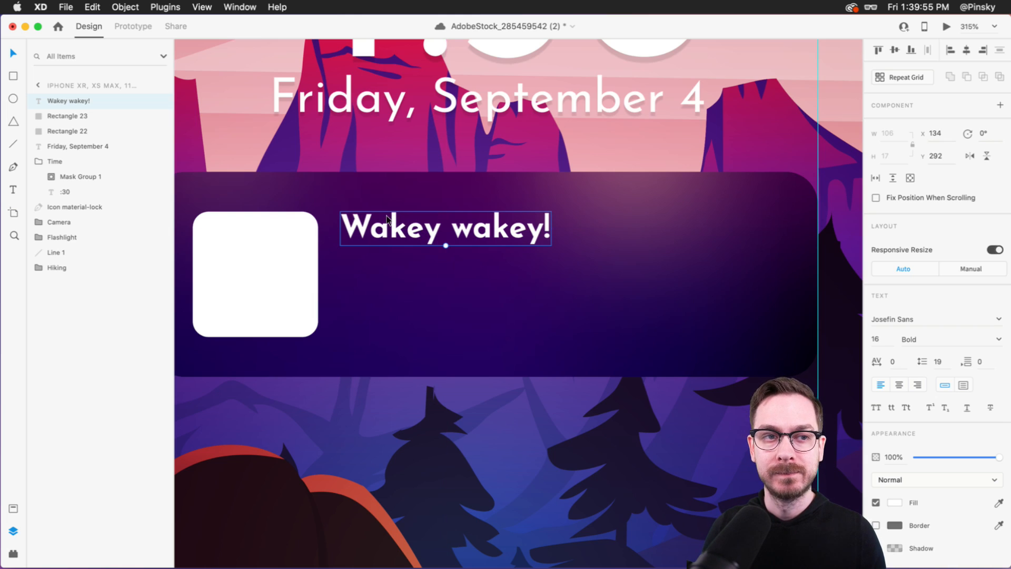
key("t")
left_click_drag(340, 255, 747, 343)
type("Ri")
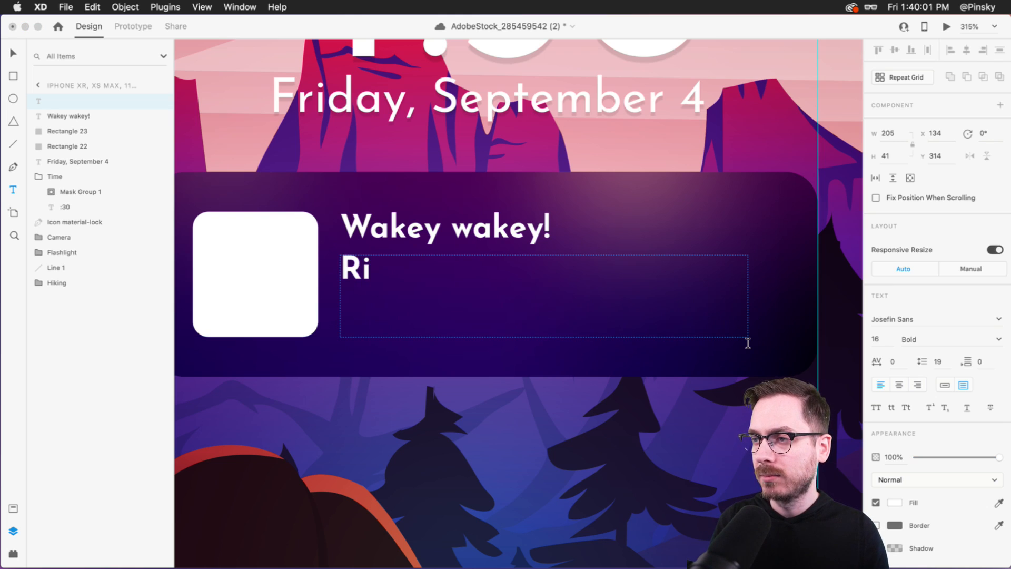
type("se and s")
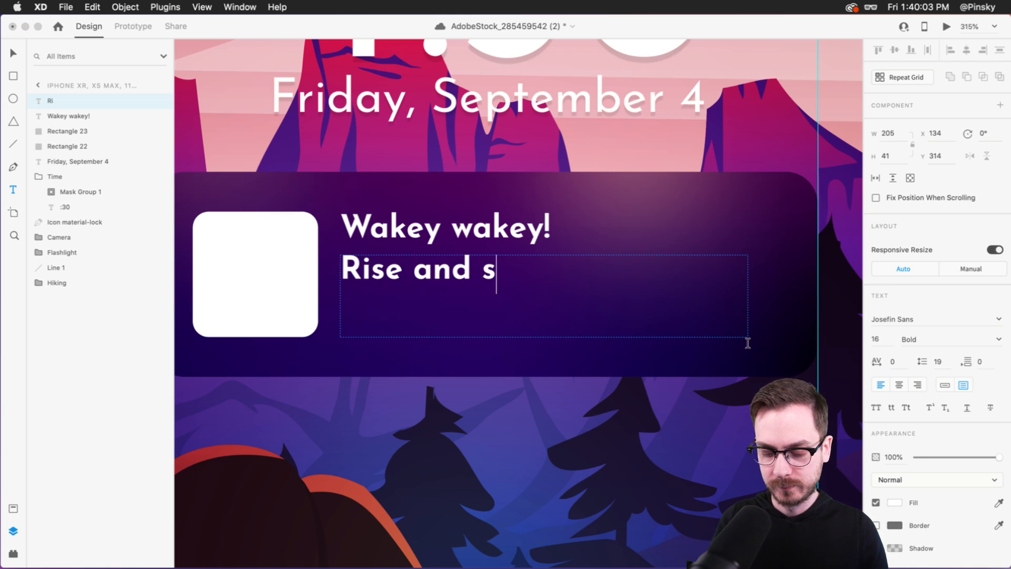
type("hine, cak")
key("BackSpace")
type("p")
key("BackSpace")
type("mpers! Don't se")
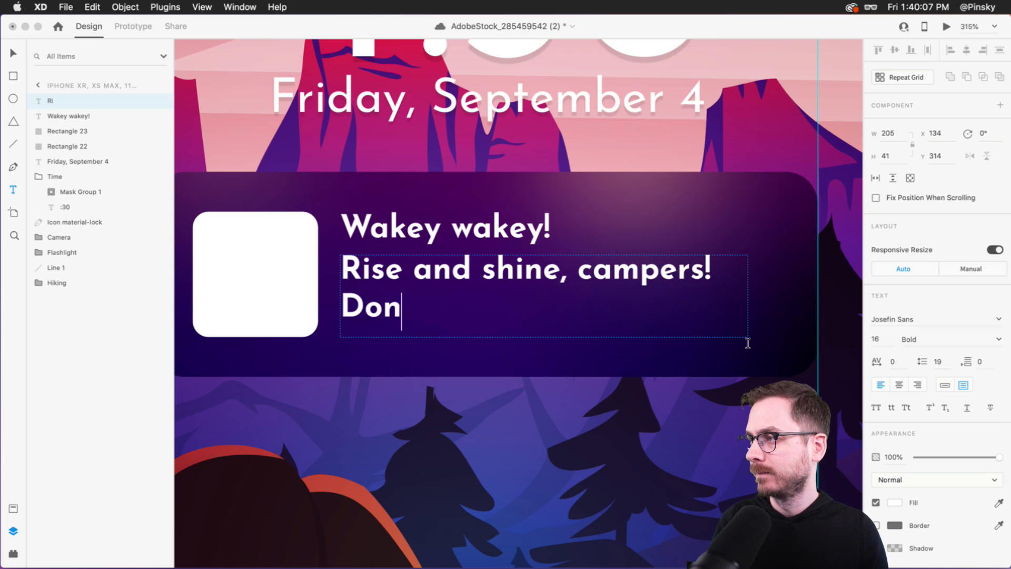
key("BackSpace")
type("lep in li")
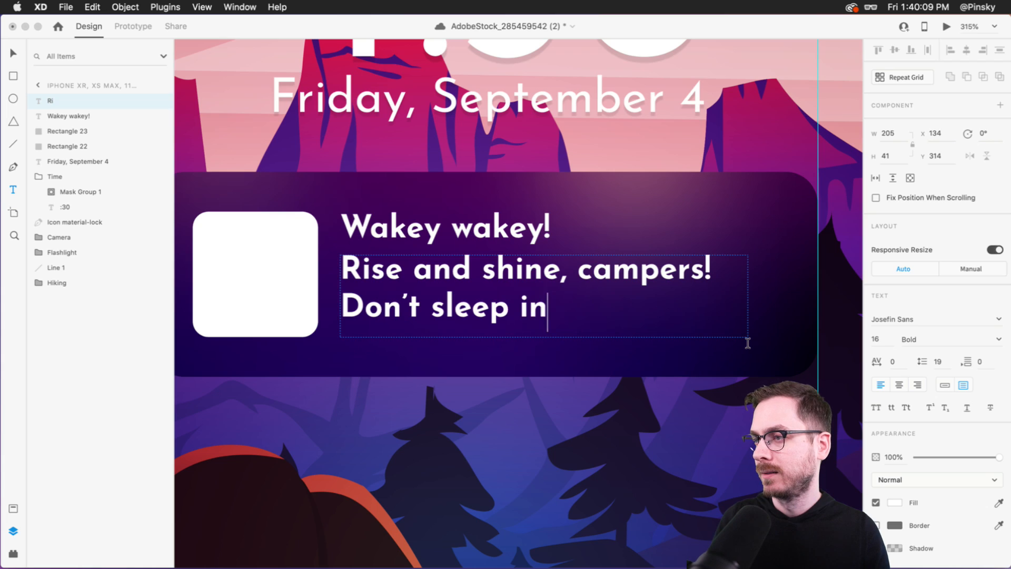
type("ke yester")
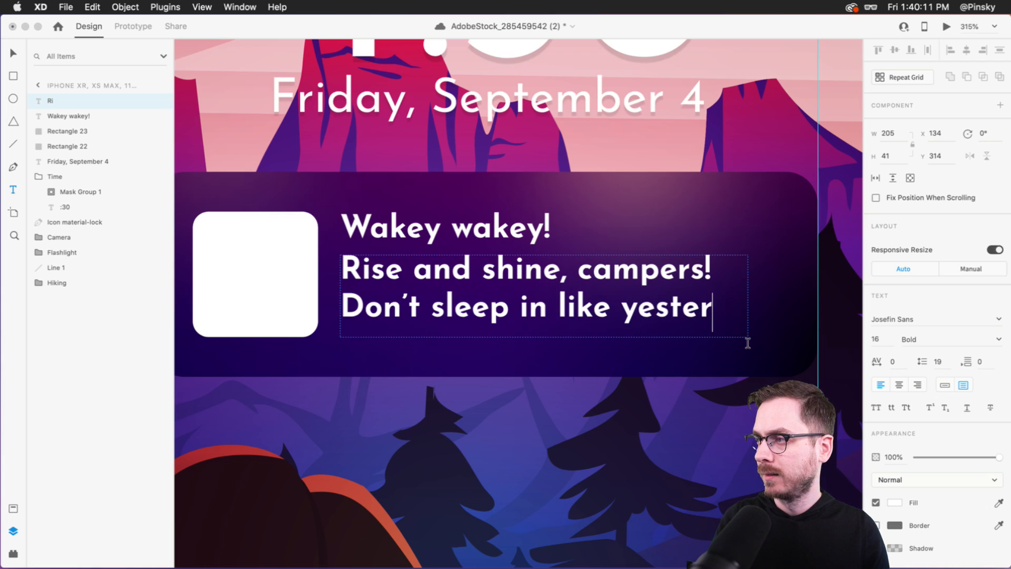
type("day.")
key("Escape")
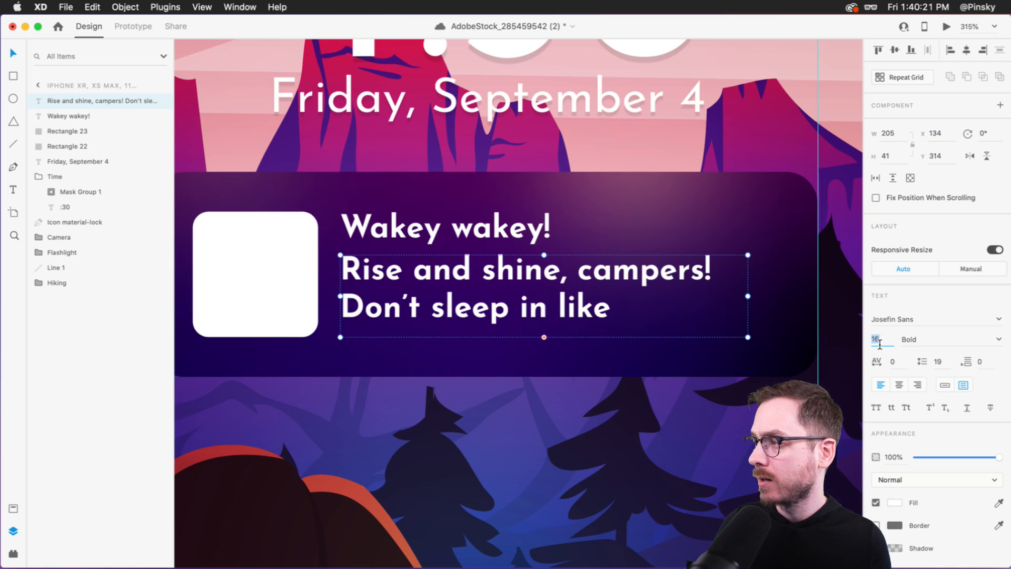
- Try the message text at sizes 12 and 10, and preview the lock screen
type("12")
key("Return")
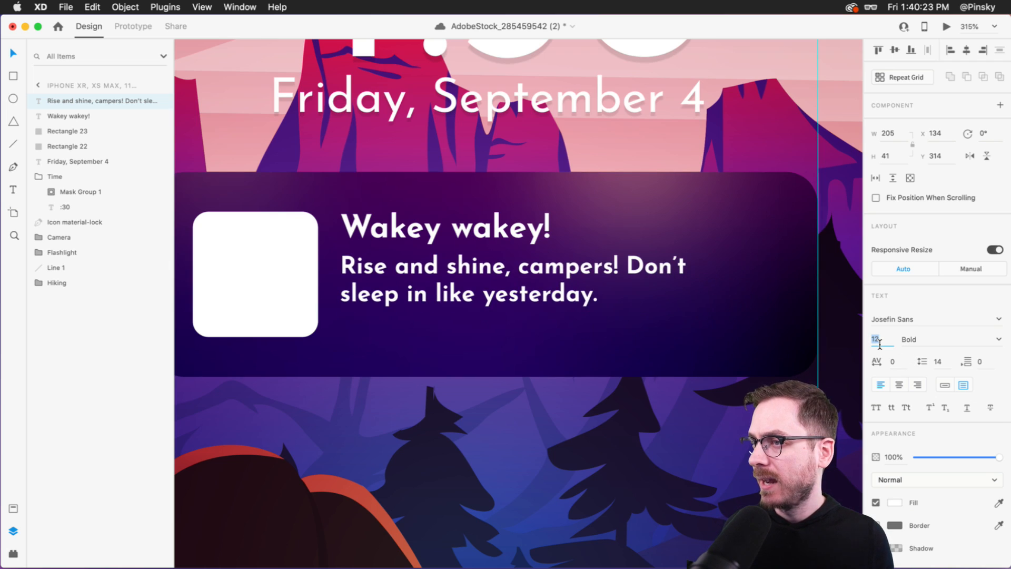
type("10")
key("Return")
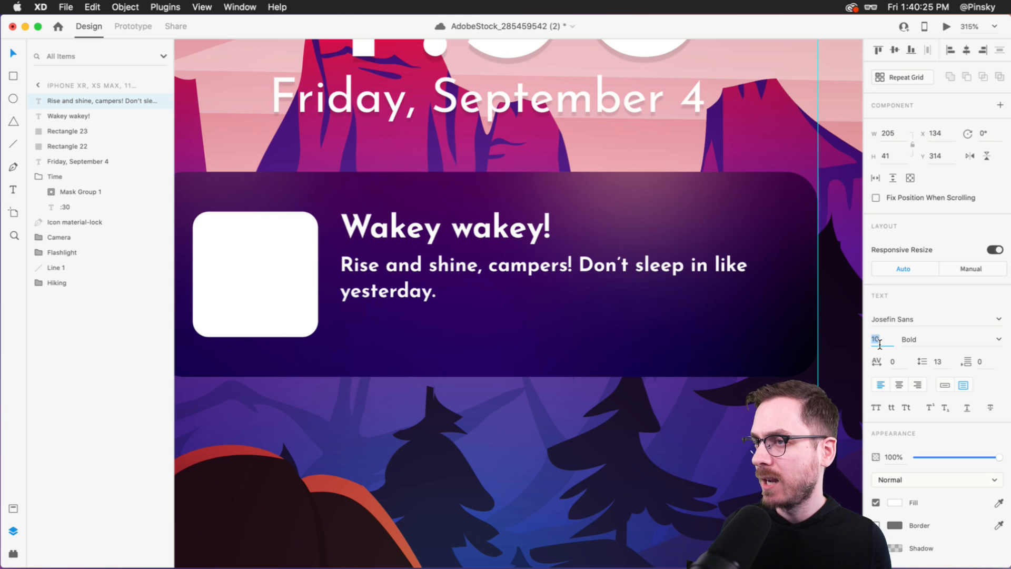
key("super+Return")
key("Escape")
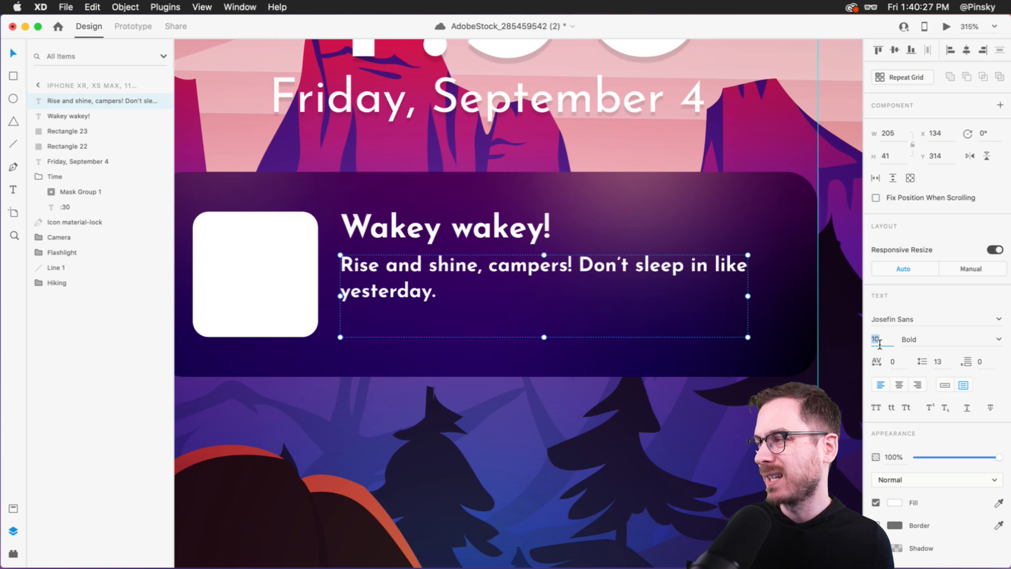
- Try the message text at size 12 in the Regular weight and check the lock screen in the preview
type("12")
key("Return")
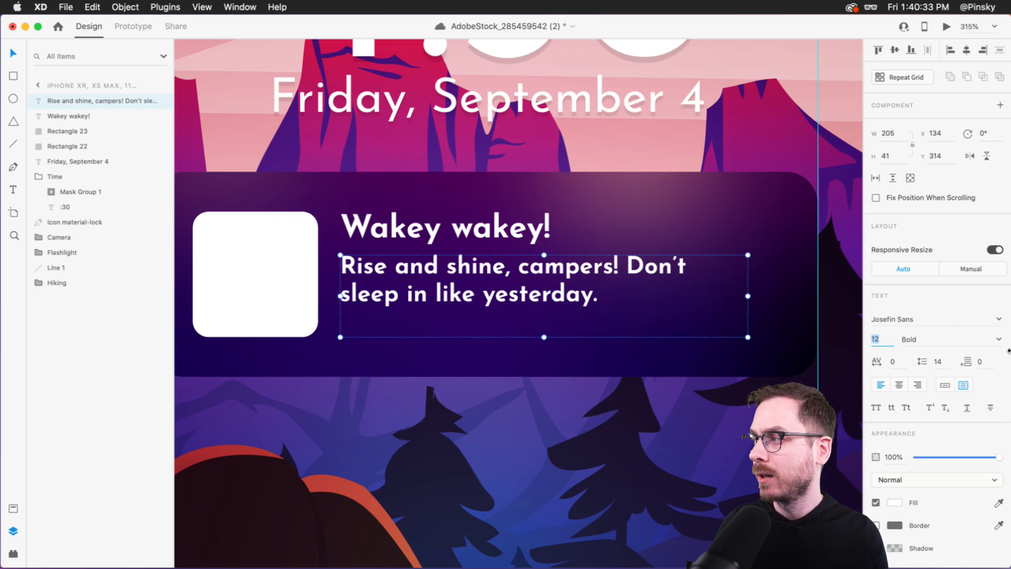
left_click(999, 340)
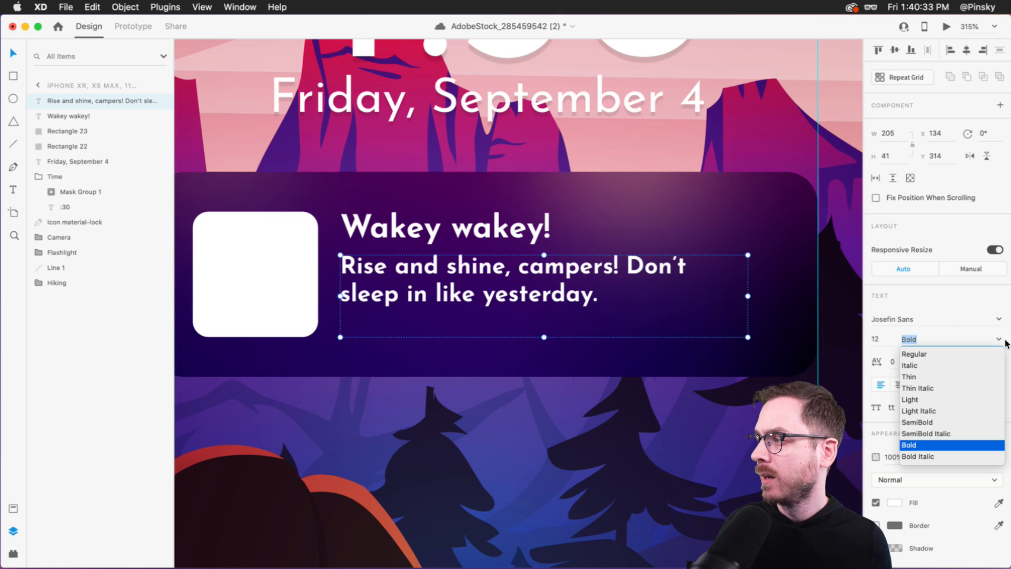
left_click(921, 353)
key("super+Return")
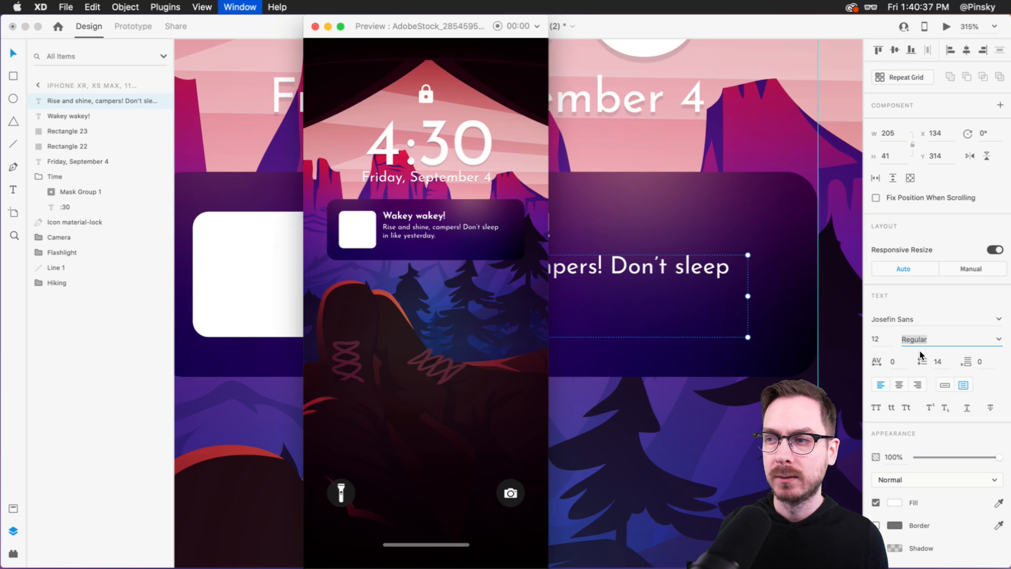
key("super+w")
- Make the message text SemiBold and preview the lock screen
left_click(1003, 341)
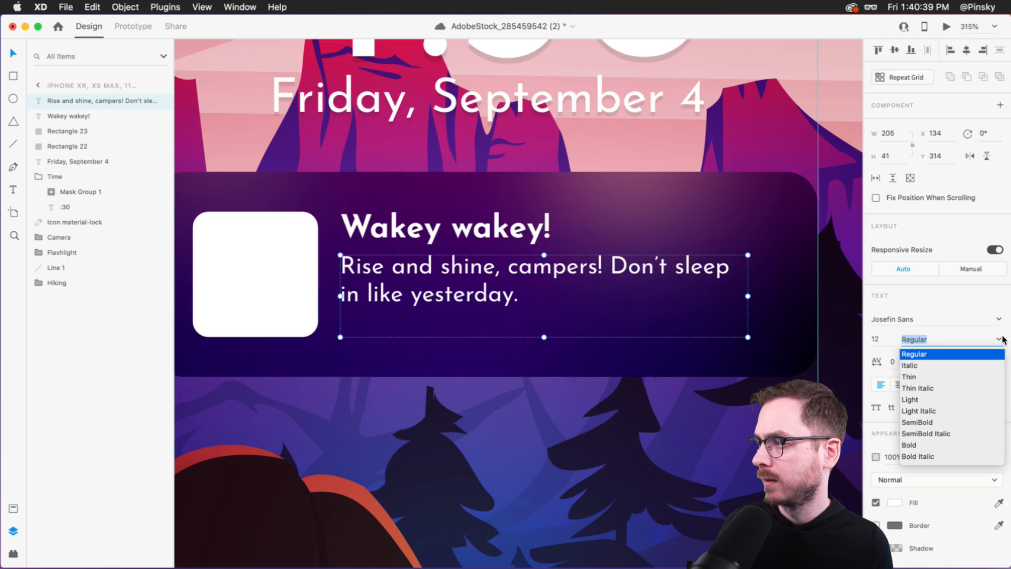
left_click(917, 420)
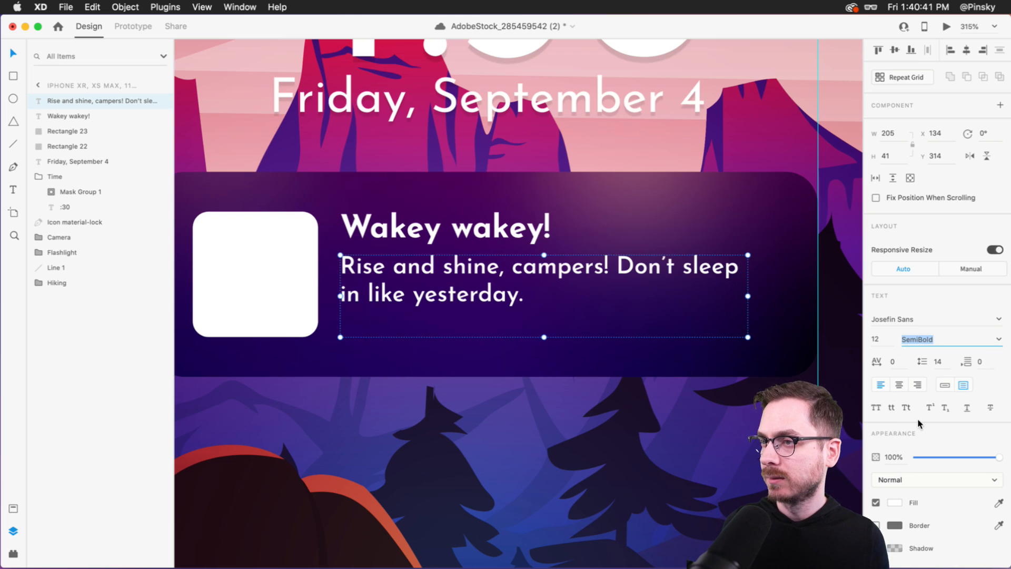
key("super+Return")
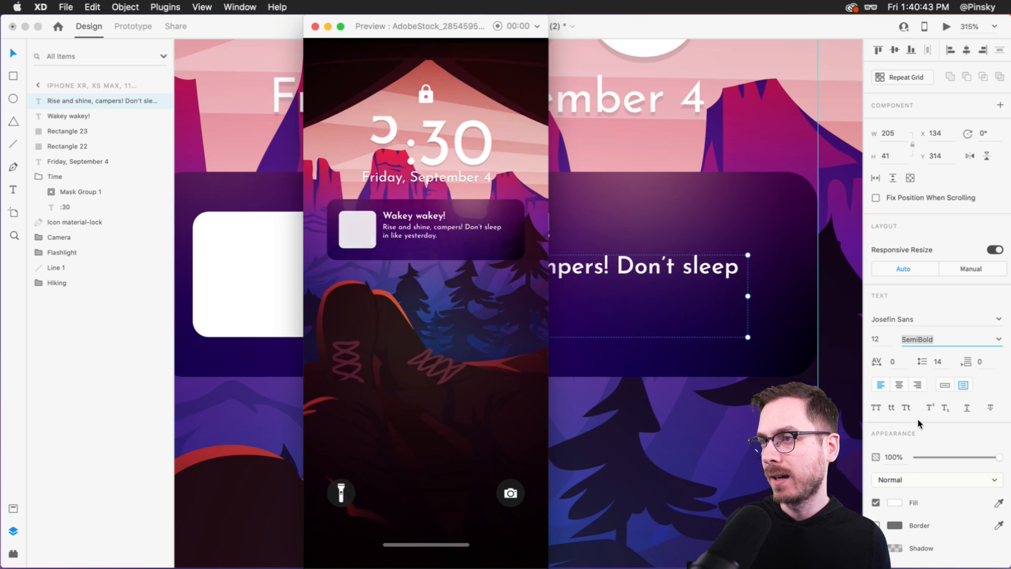
key("super+w")
- Narrow the message text box to a width of 199 and save the document
left_click_drag(749, 299, 736, 297)
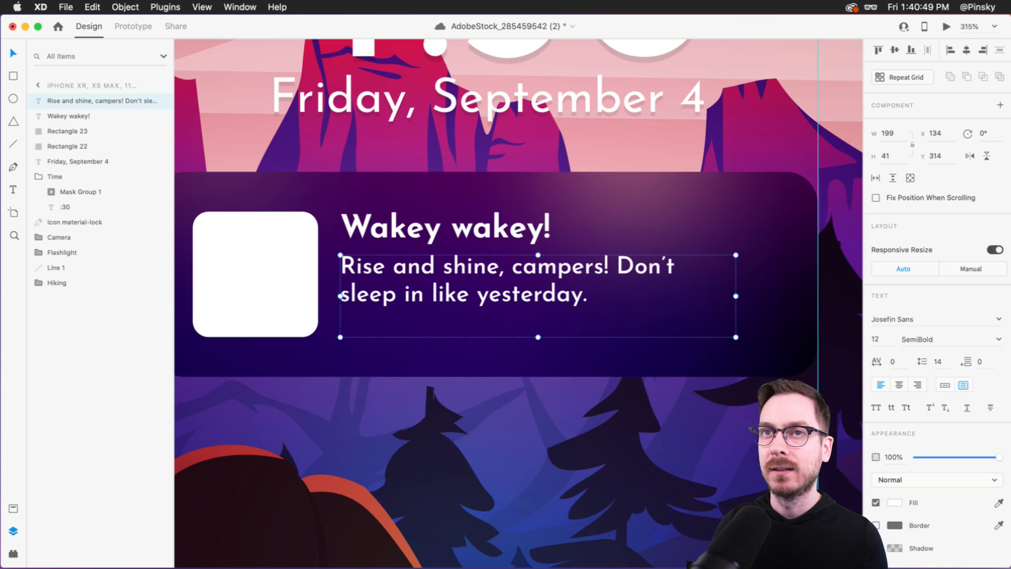
left_click(777, 287)
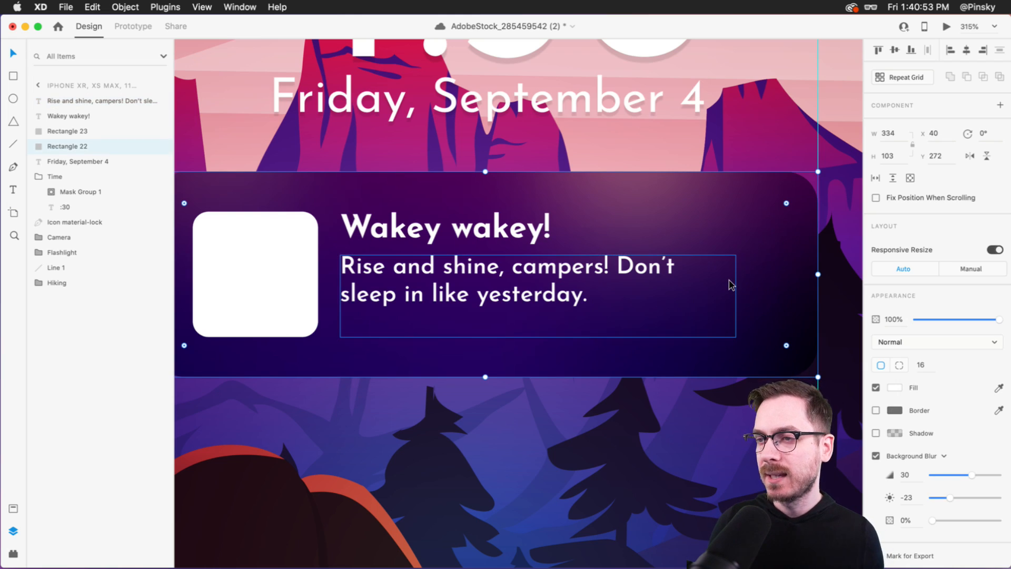
scroll(730, 285, "up", 3)
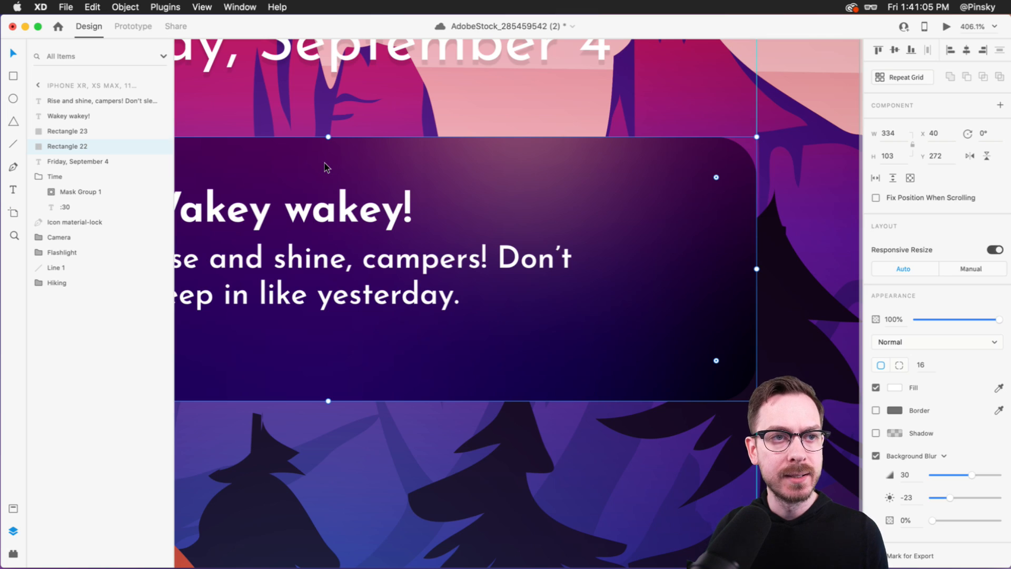
key("super+s")
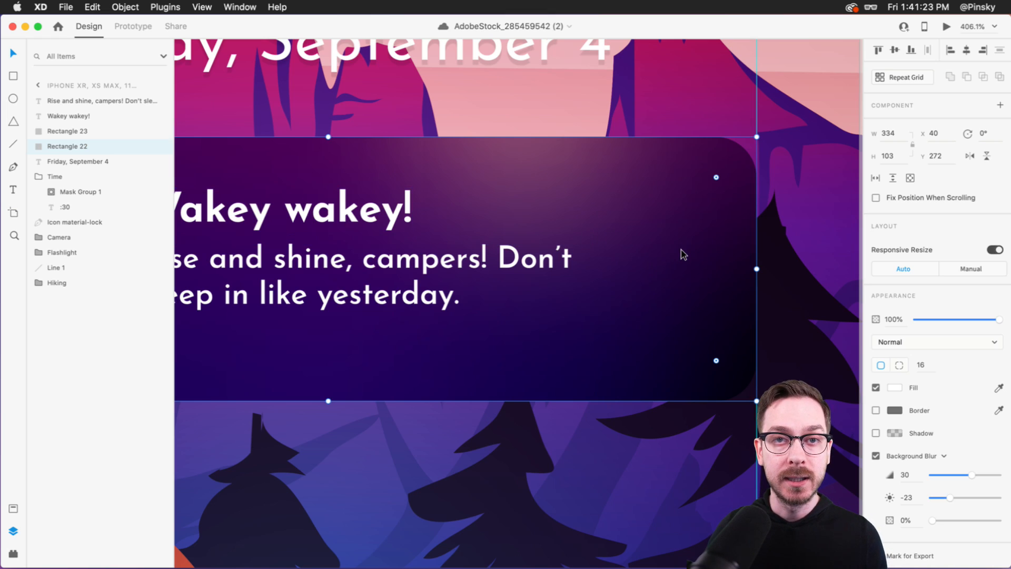
- Draw a borderless 6 × 6 white circle on the card at about X 340, Y 302 and preview the lock screen
left_click(13, 98)
left_click_drag(670, 216, 683, 228)
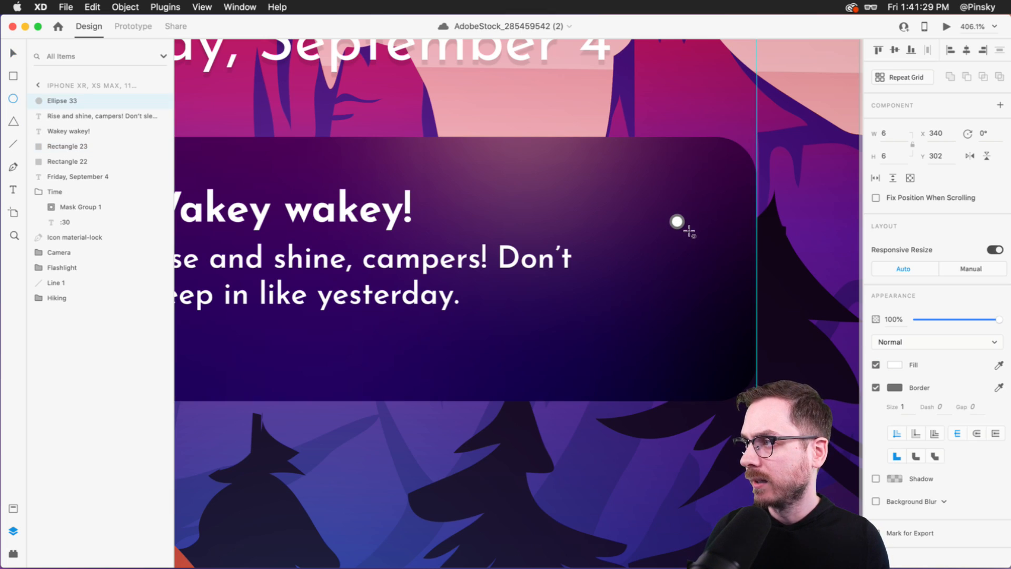
left_click(876, 387)
key("v")
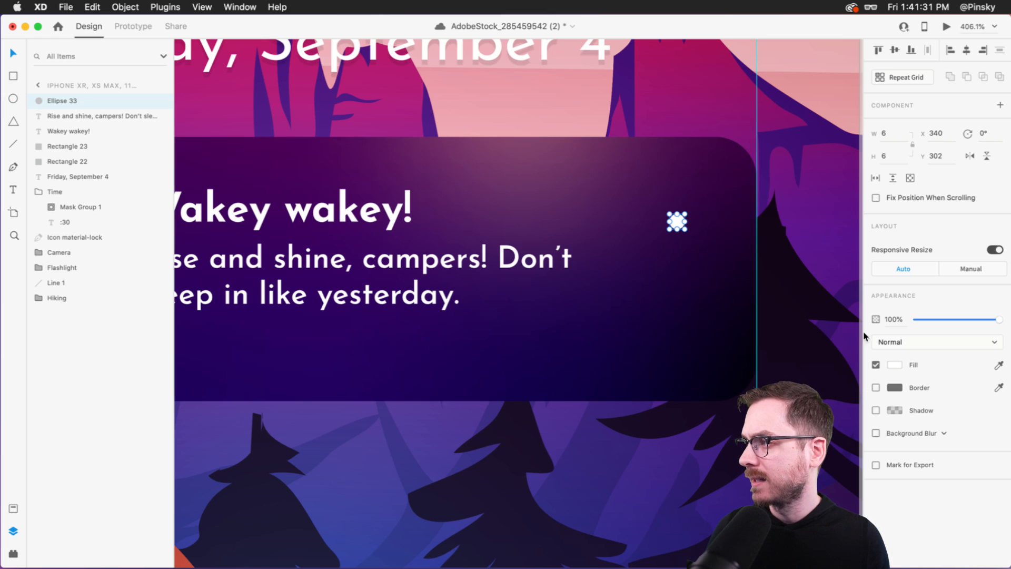
key("super+Return")
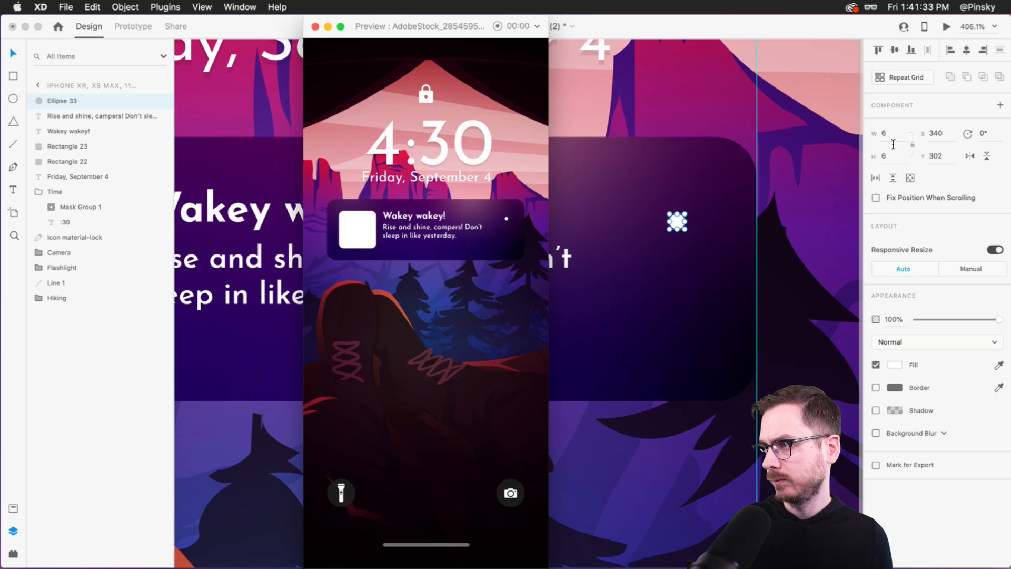
key("super+w")
- Repeat the small circle into a vertical column of three dots, 6 × 30 overall, placed at X 356, Y 309
scroll(695, 160, "up", 5)
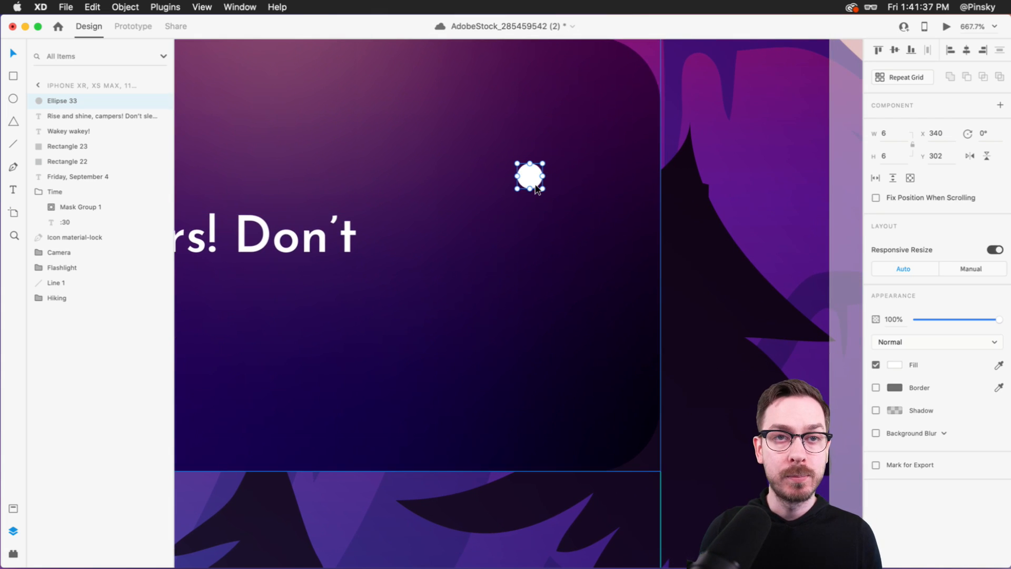
key("super+r")
left_click_drag(530, 189, 531, 413)
left_click_drag(542, 286, 575, 222)
scroll(574, 209, "down", 5)
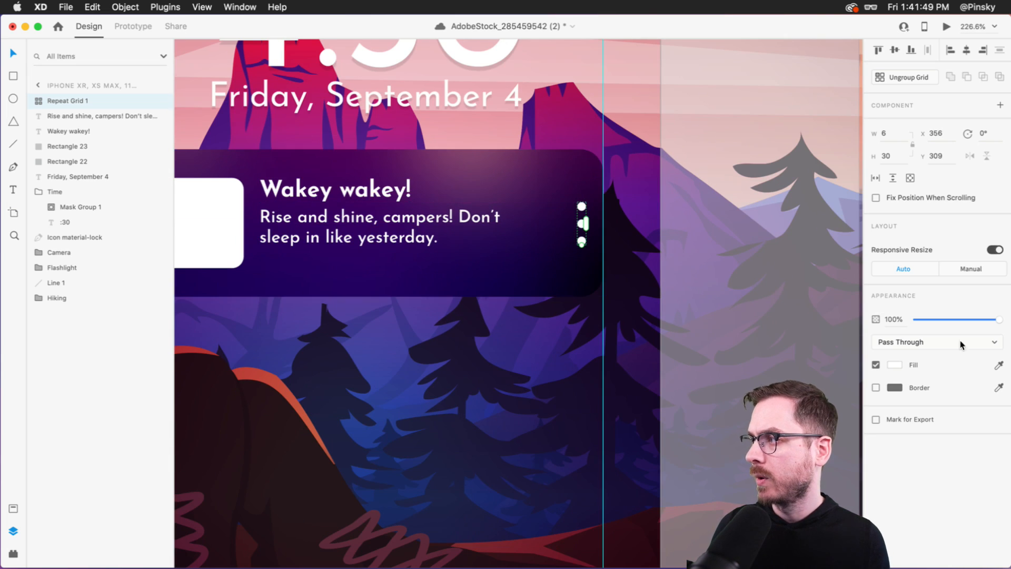
- Reduce the three dots' opacity to 22%, shift them to X 354, and check the preview
left_click_drag(1000, 320, 939, 320)
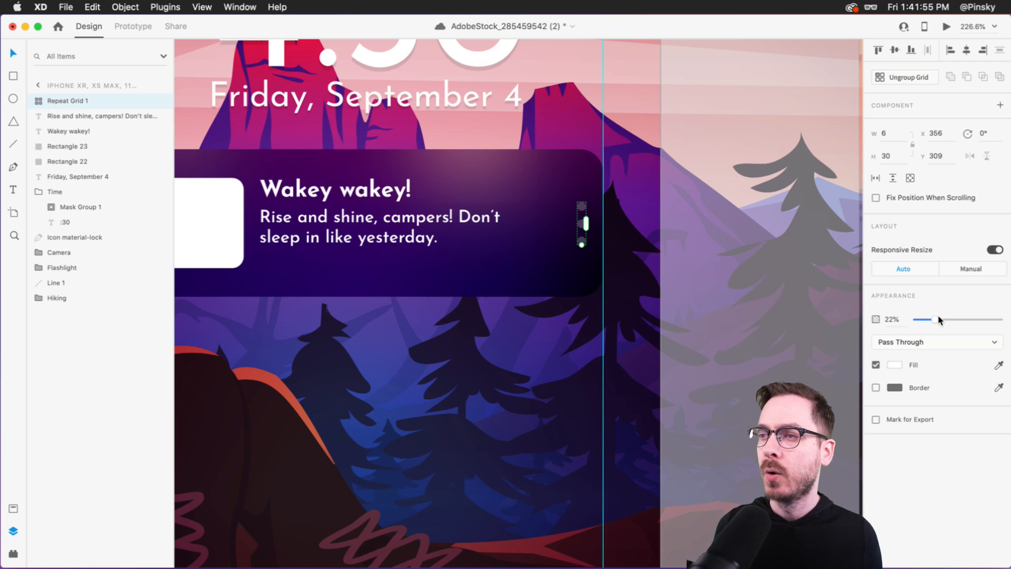
key("super+Return")
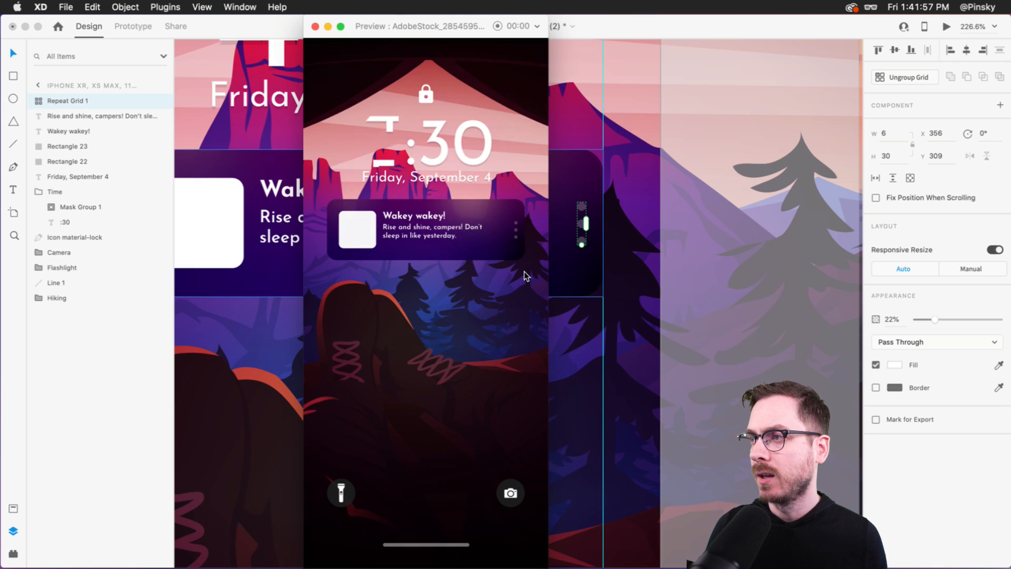
key("super+w")
key("Left")
key("Left")
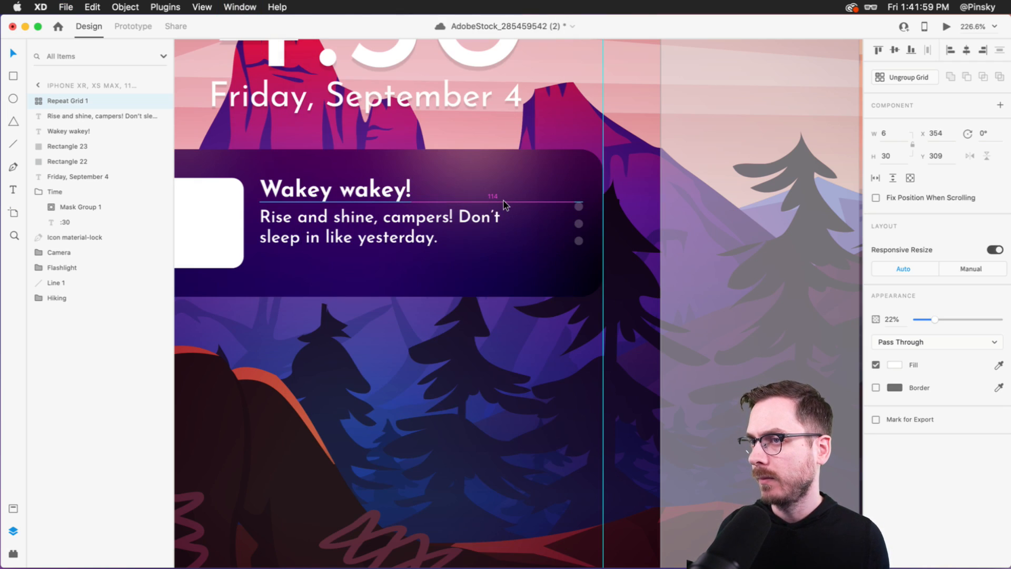
key("super+Return")
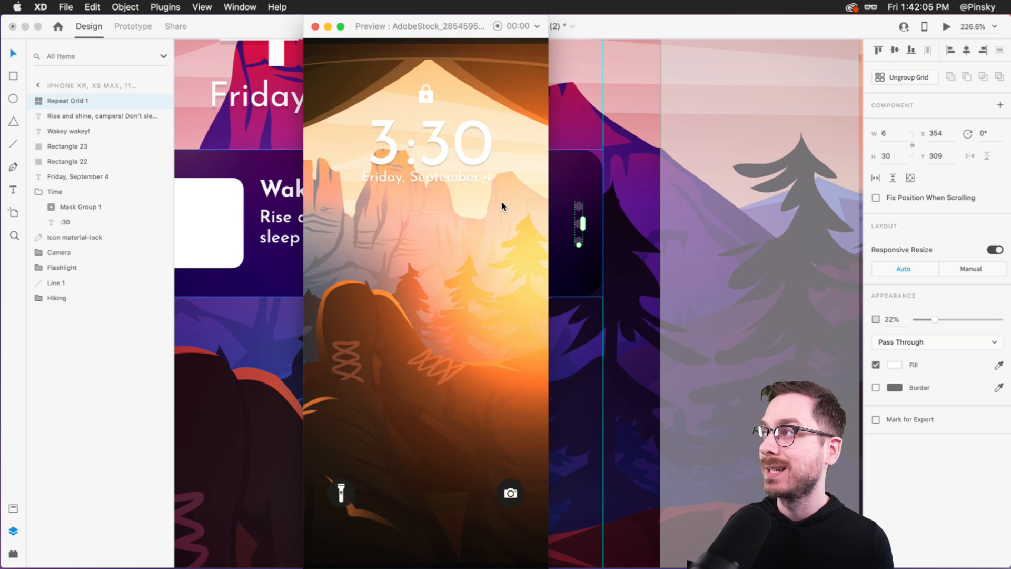
key("super+w")
- Set the "Wakey wakey!" title's text size to 18
scroll(443, 226, "down", 5)
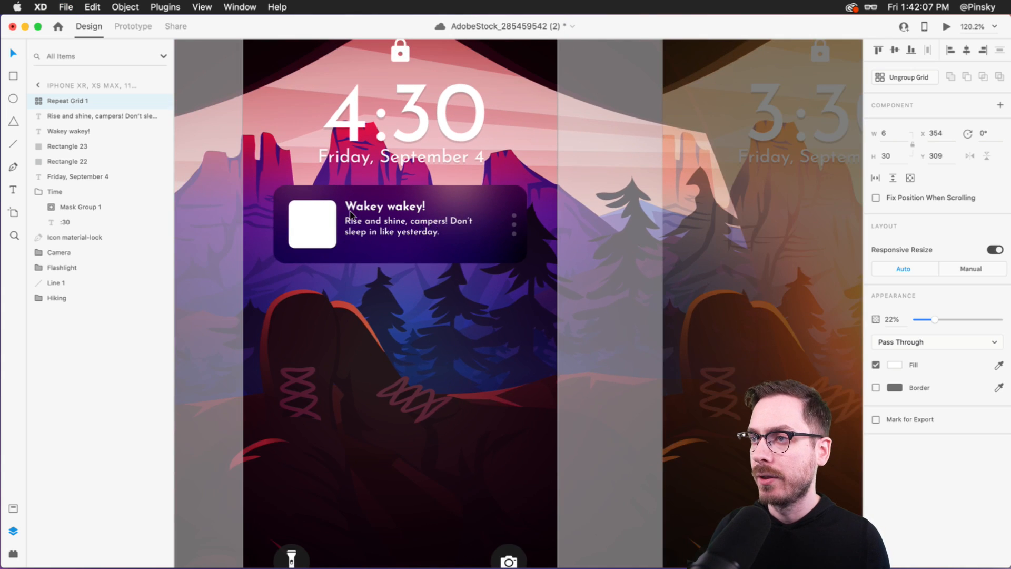
scroll(346, 220, "up", 8)
left_click(358, 234)
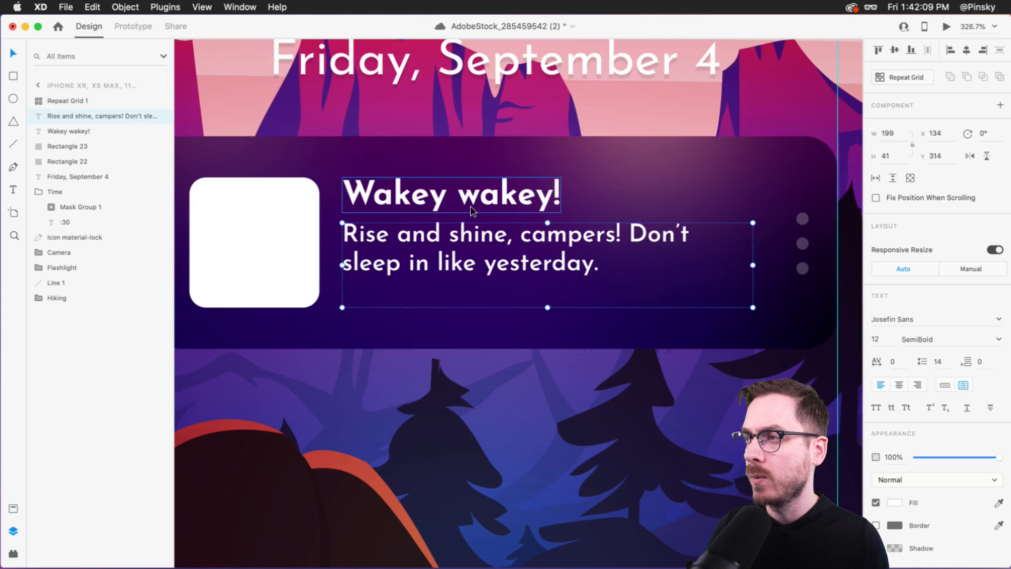
left_click(358, 195)
type("18")
key("Return")
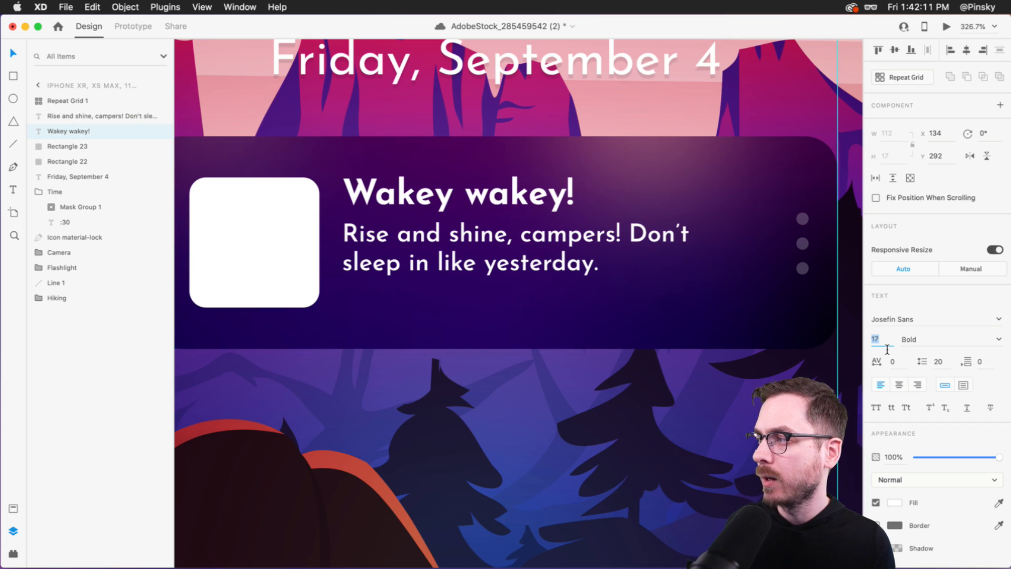
- Set the message text's size to 13 and preview the lock screen
left_click(533, 250)
left_click(884, 342)
type("13")
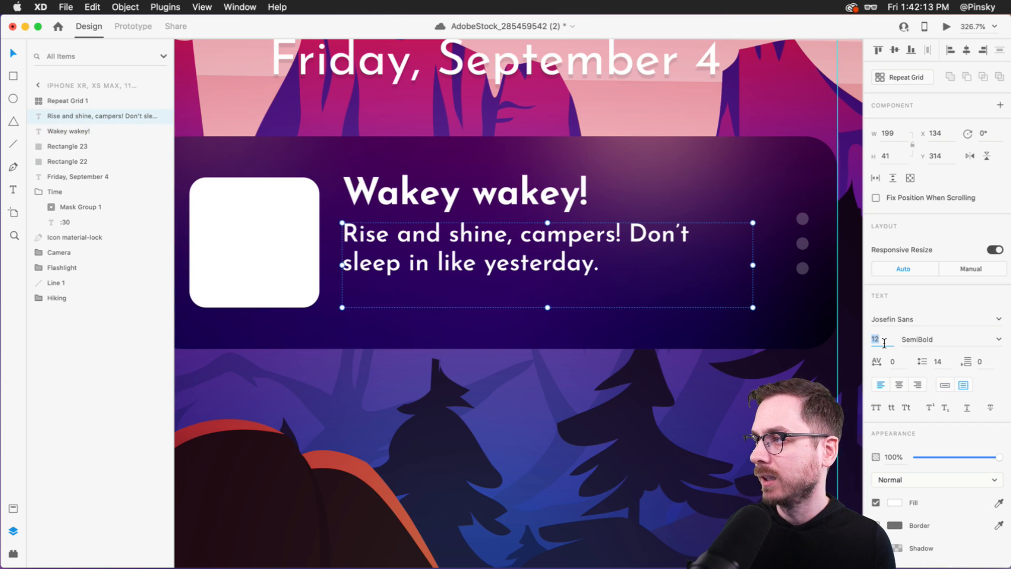
key("Return")
key("super+Return")
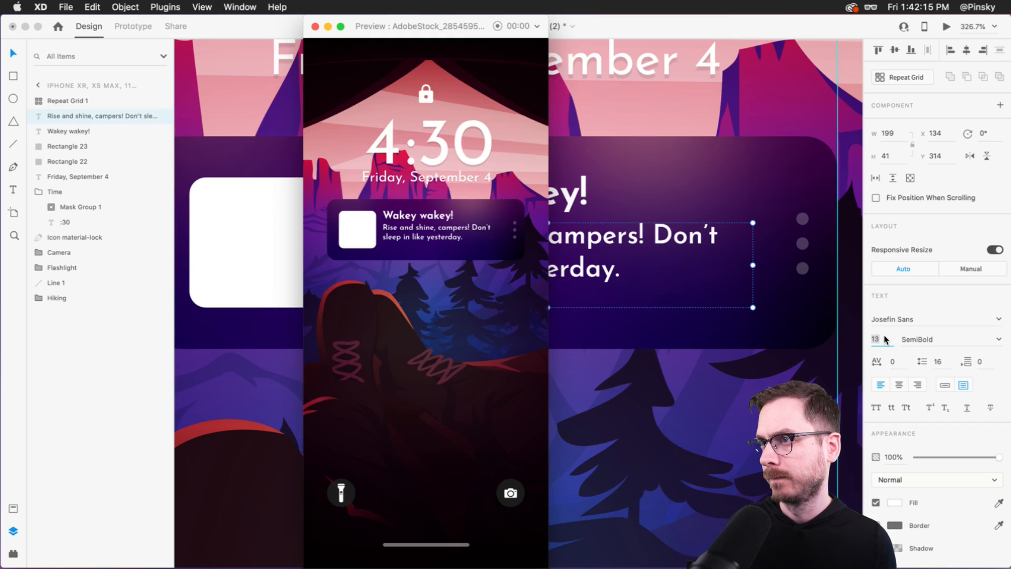
key("super+w")
- Fit the message box's height to its text and move title and message together to X 135, Y 298
type("v")
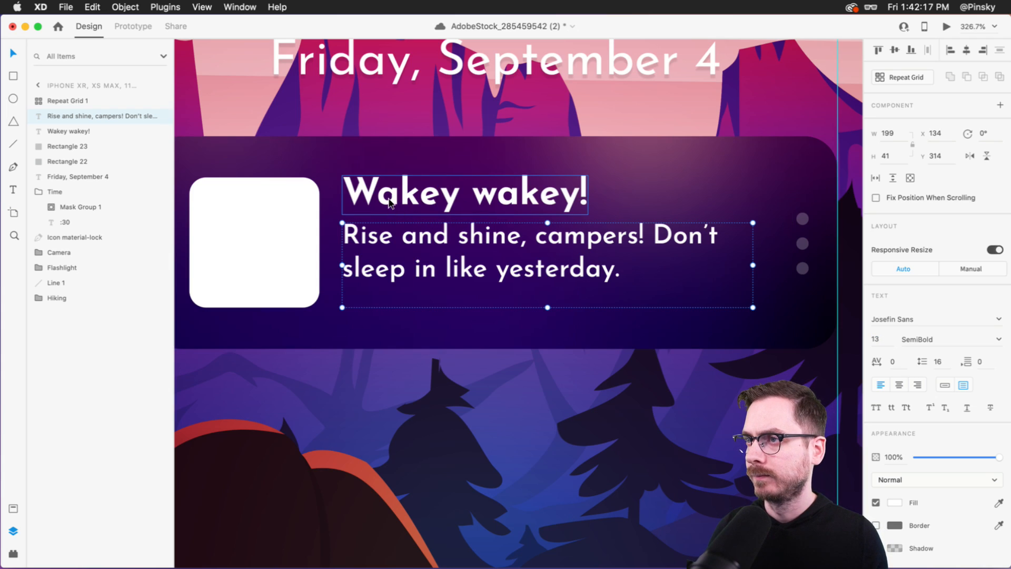
left_click(391, 202, "shift")
left_click_drag(391, 202, 393, 208)
left_click(507, 334)
left_click(552, 311)
double_click(548, 313)
left_click(449, 198, "shift")
left_click_drag(449, 198, 446, 211)
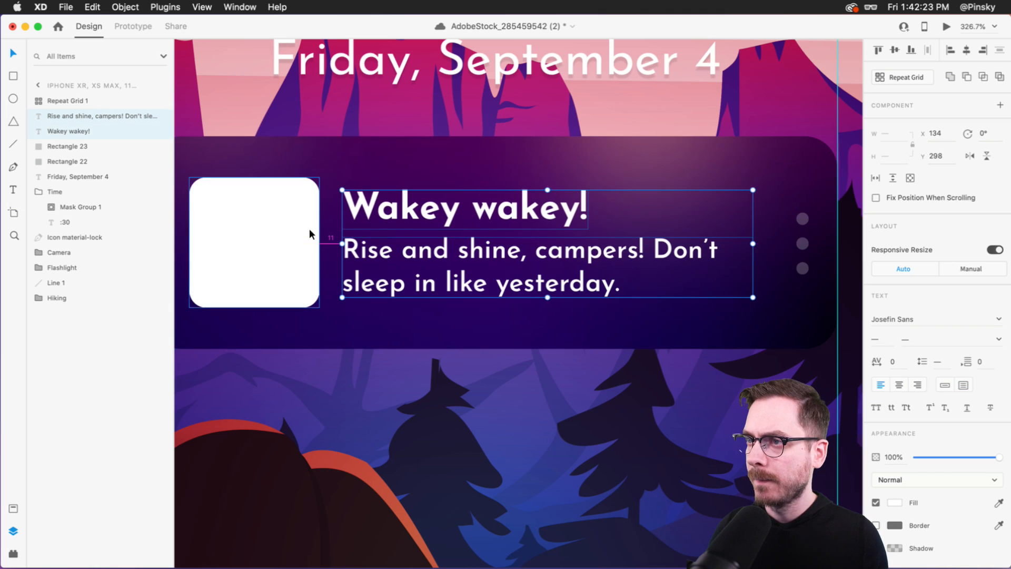
key("Right")
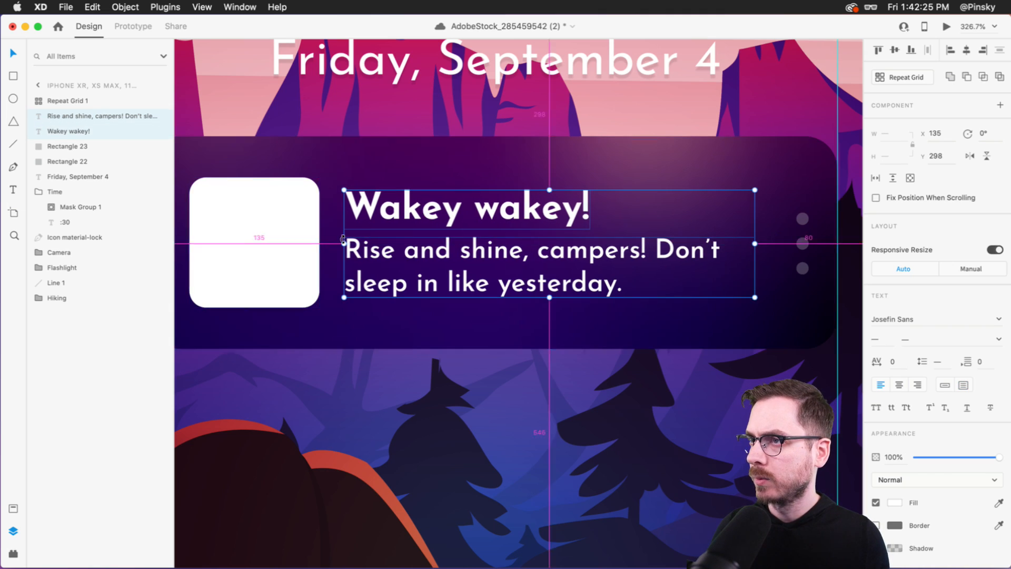
- Copy the "Mountains are calling" artwork group from Artboard 54
scroll(343, 239, "down", 5)
scroll(343, 241, "up", 5)
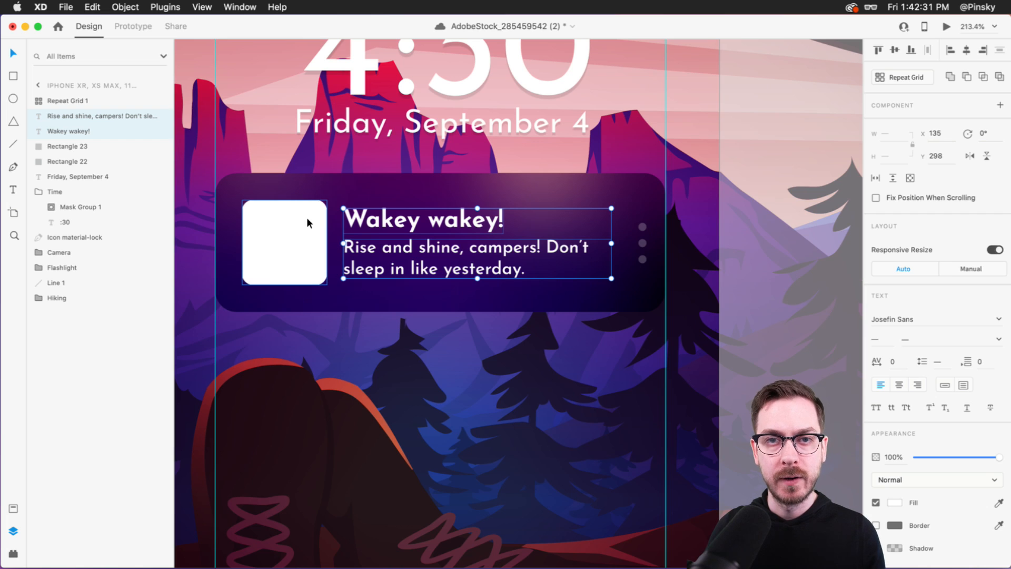
scroll(306, 217, "down", 5)
scroll(306, 217, "left", 10)
left_click(356, 341)
scroll(356, 341, "down", 5)
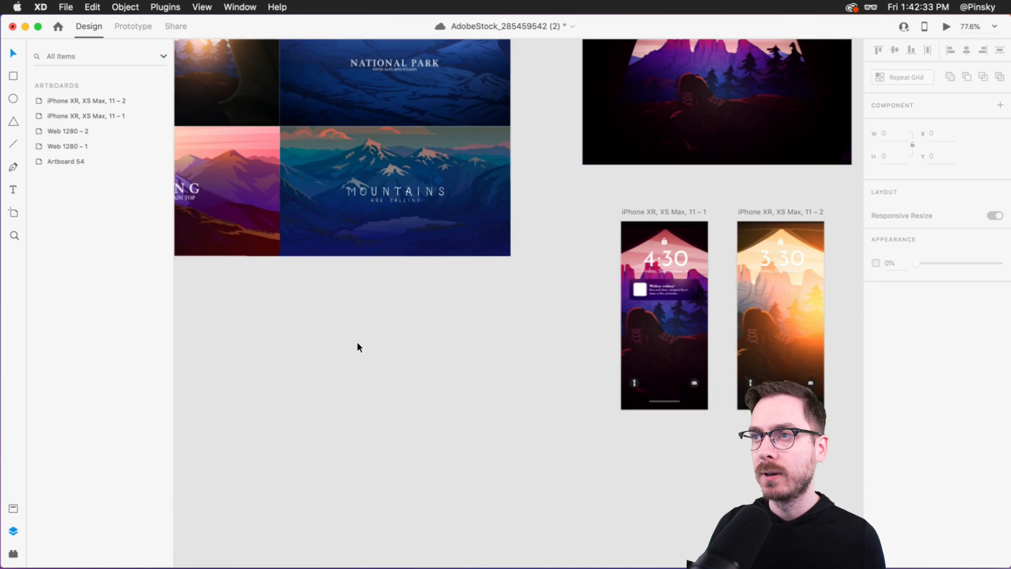
scroll(357, 347, "up", 4)
scroll(357, 347, "left", 6)
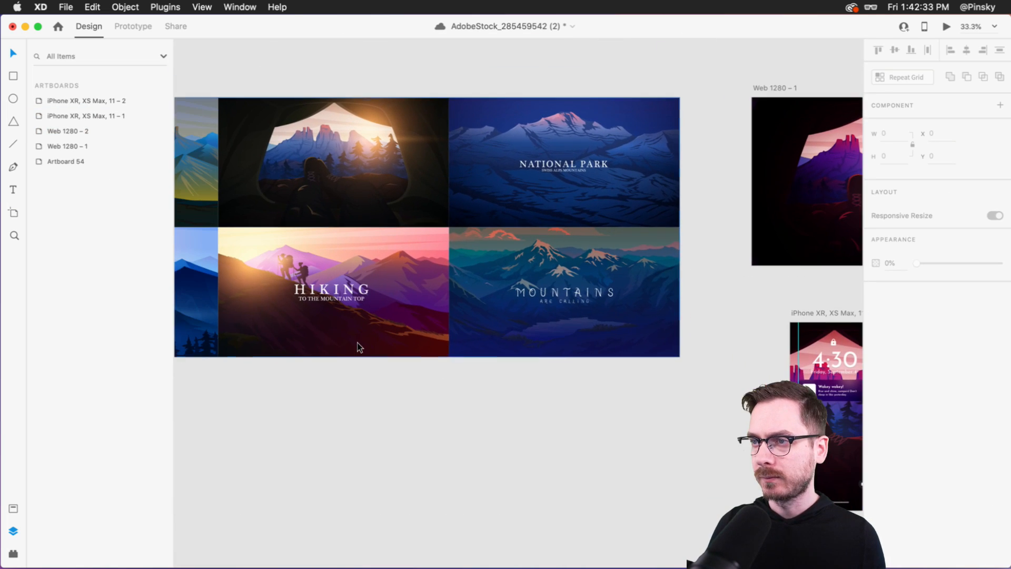
left_click(596, 238)
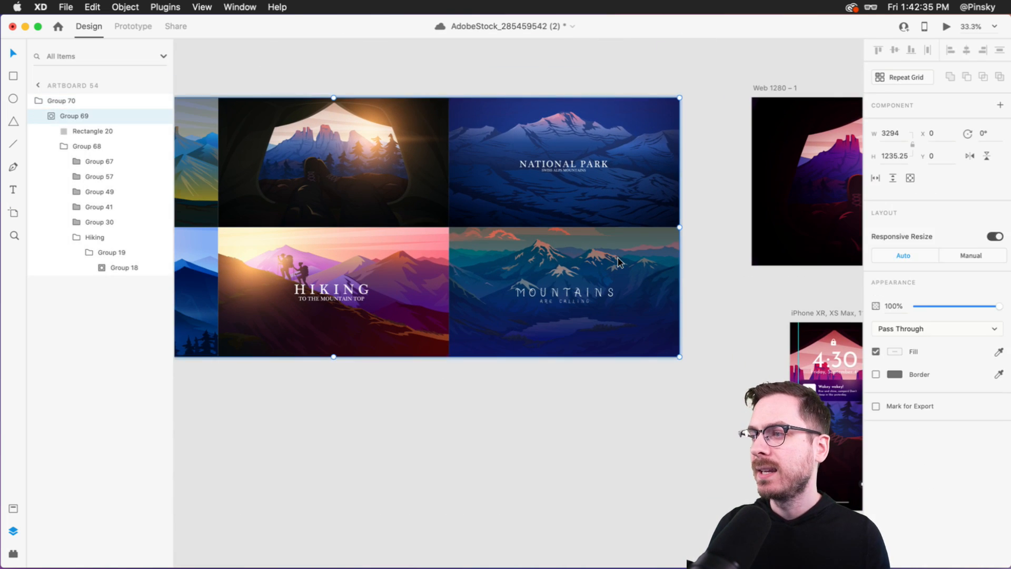
double_click(579, 245)
- Paste the mountains artwork into the 4:30 lock screen artboard
scroll(613, 276, "right", 6)
scroll(614, 275, "down", 1)
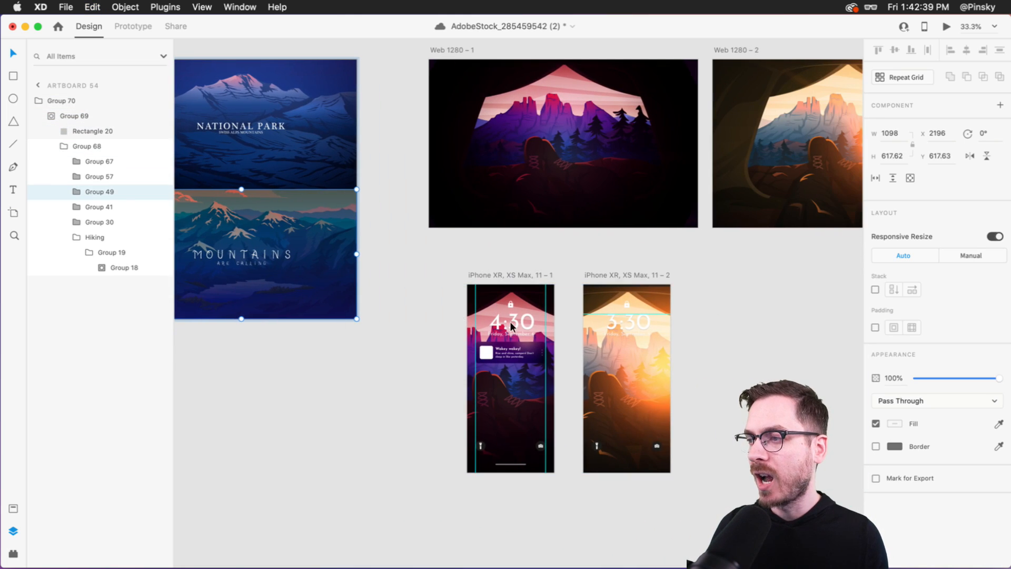
scroll(504, 368, "up", 10)
left_click(440, 316)
key("super+v")
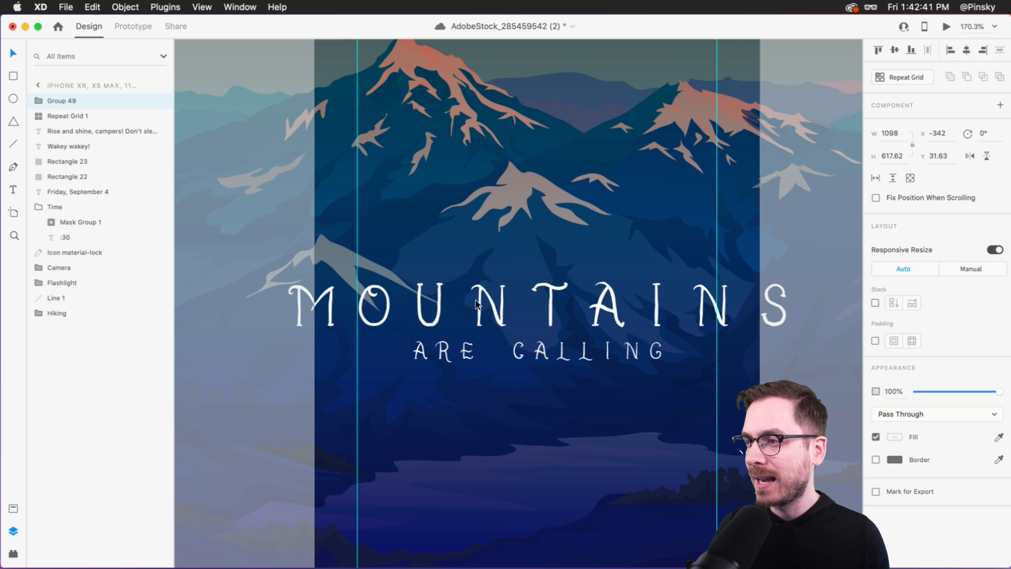
- Scale the mountains artwork down to 168 × 94.5 and place it over the white square at X 14, Y 280.19
scroll(476, 305, "down", 8)
left_click_drag(737, 181, 460, 299)
right_click(487, 298)
key("Escape")
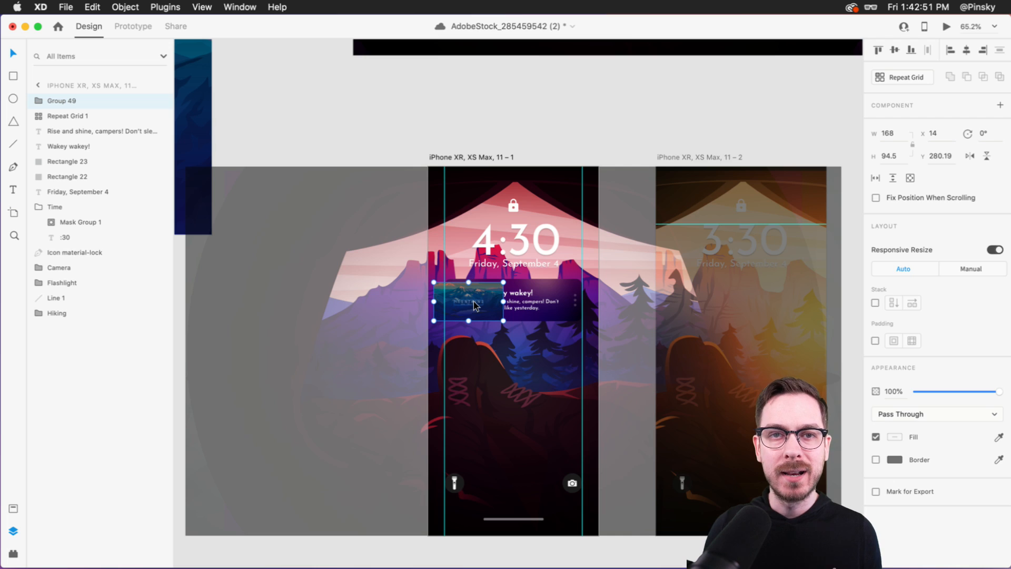
scroll(473, 301, "up", 5)
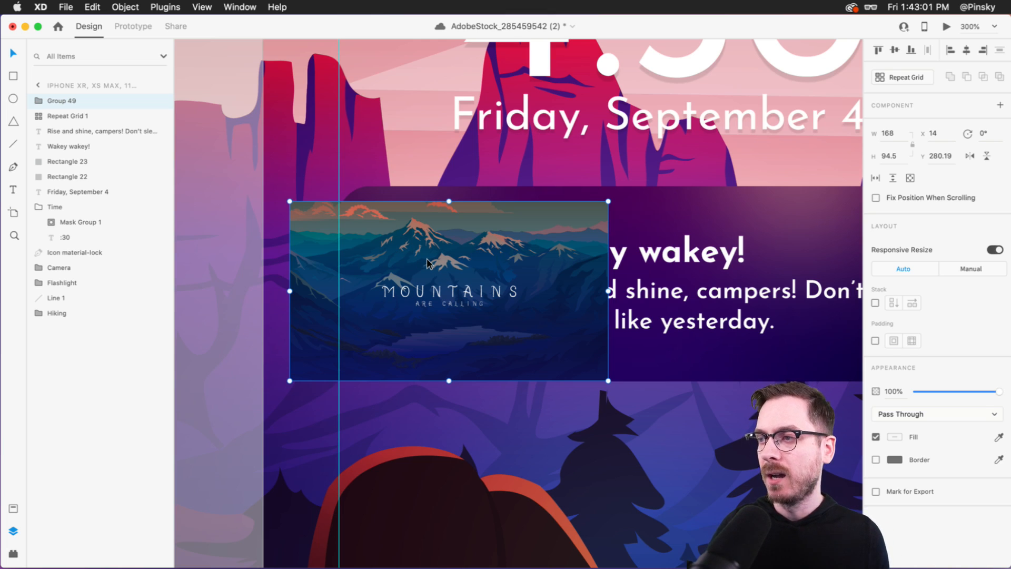
- Delete the pasted mountains artwork group from the 4:30 lock screen
key("Delete")
- Examine the export command available for the hiking artwork group, Group 67, on Artboard 54
scroll(426, 258, "down", 10)
scroll(429, 242, "left", 5)
scroll(429, 242, "up", 2)
left_click(434, 226)
scroll(279, 217, "left", 4)
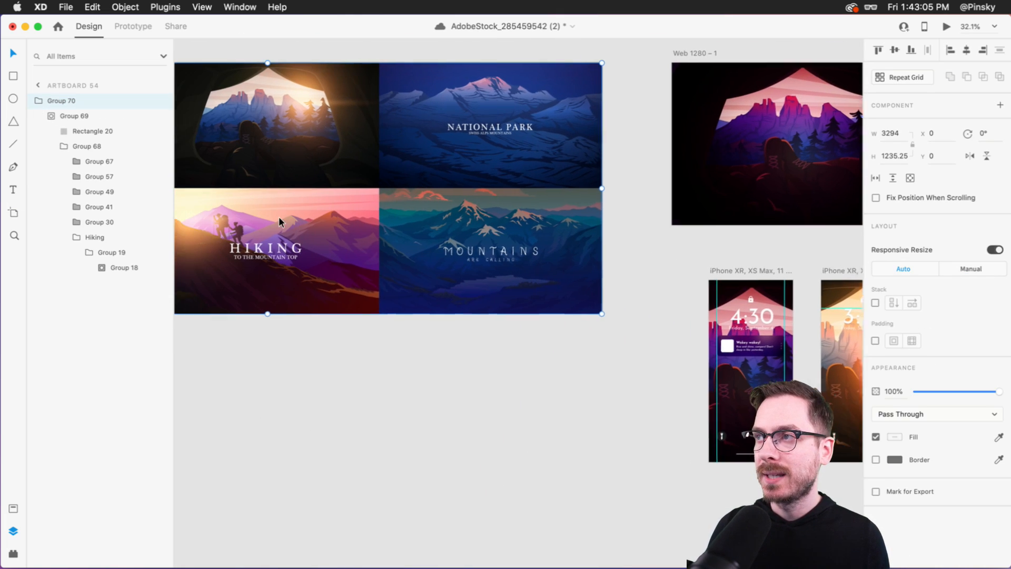
double_click(306, 222)
left_click(306, 224)
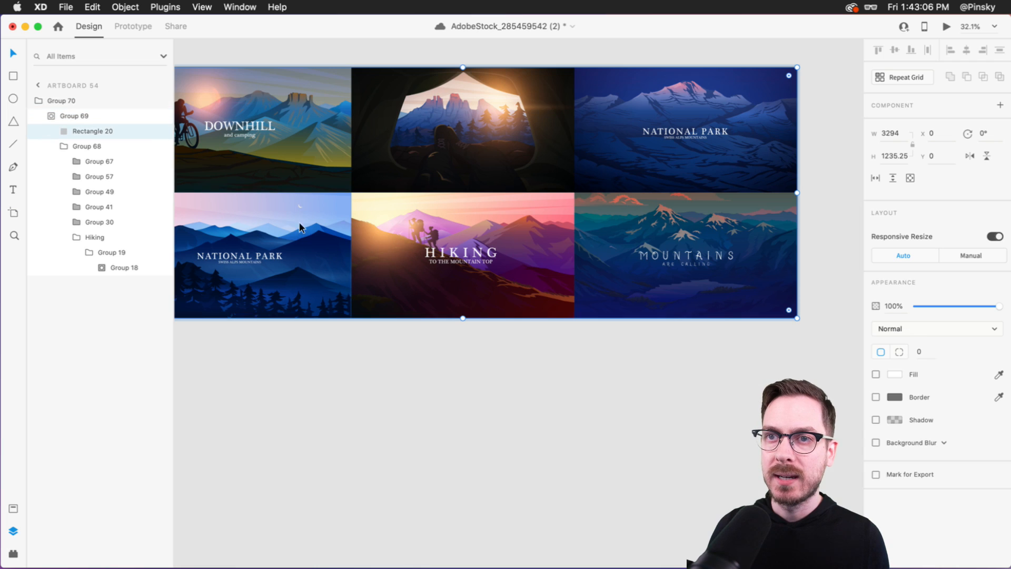
right_click(93, 159)
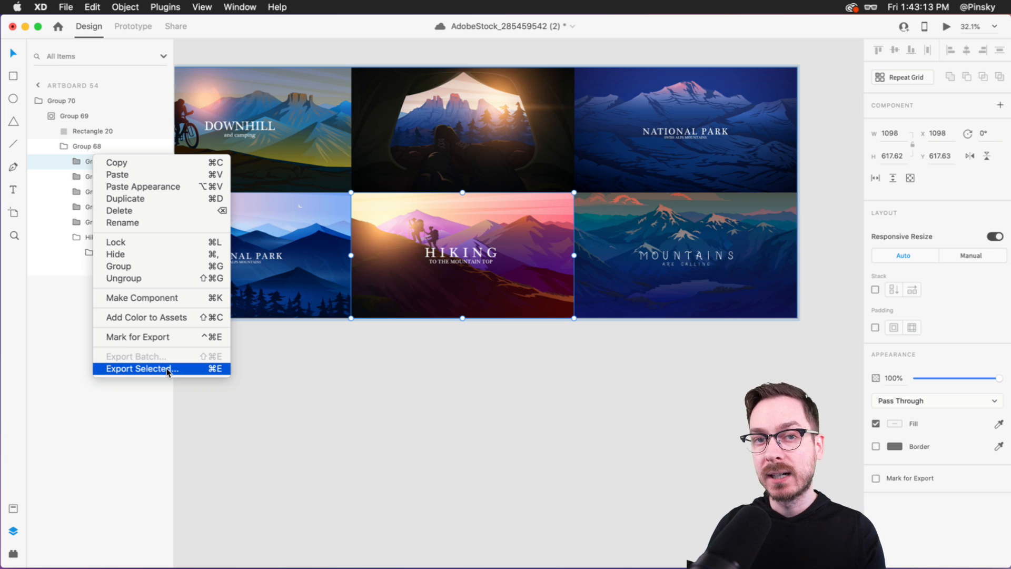
left_click(504, 415)
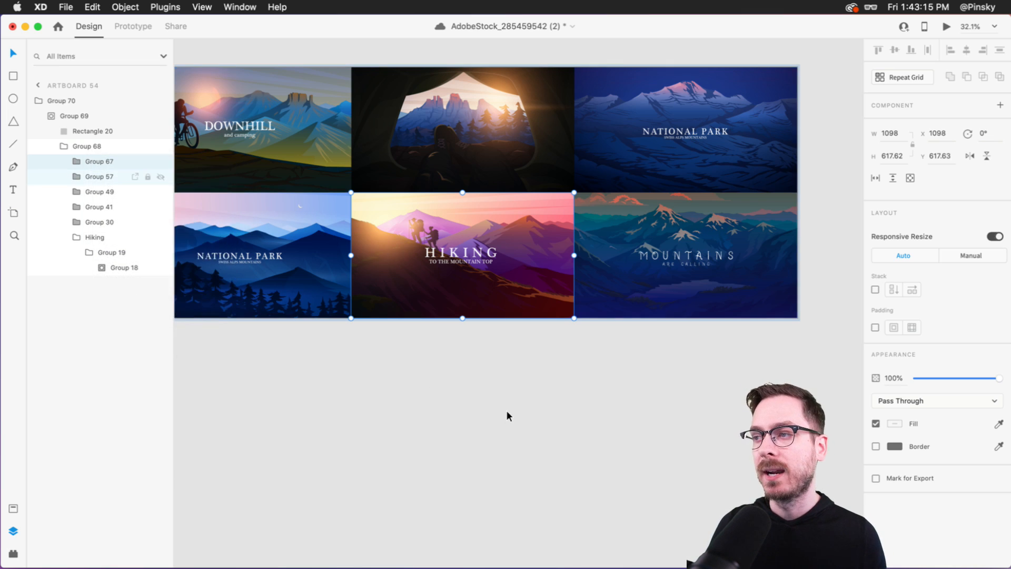
- Switch to Finder, fill the notification's white square with National.jpg from the Scenery Exports folder, and save the document
scroll(506, 410, "right", 15)
scroll(251, 353, "up", 10)
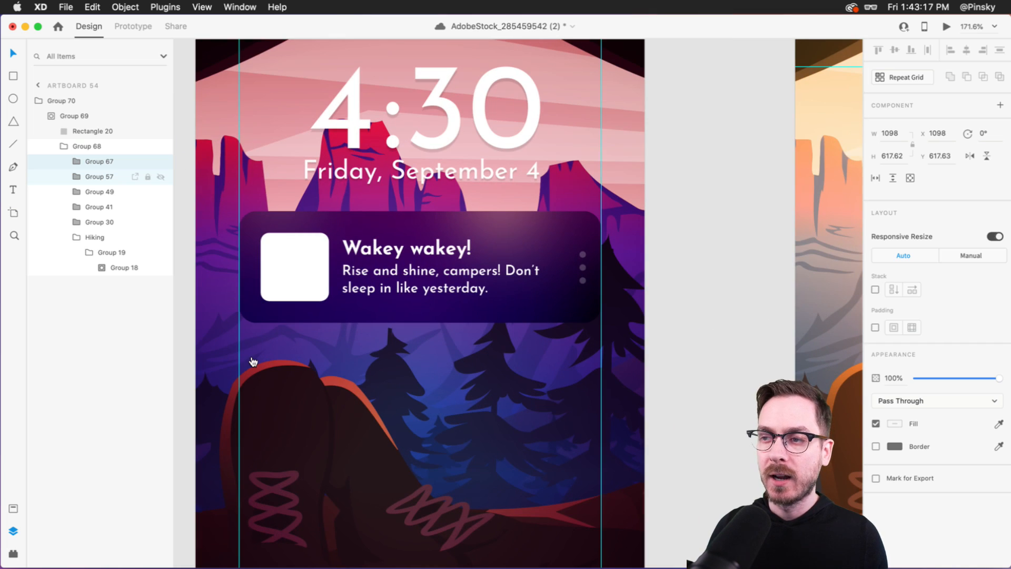
key("super+Tab")
scroll(547, 364, "up", 5)
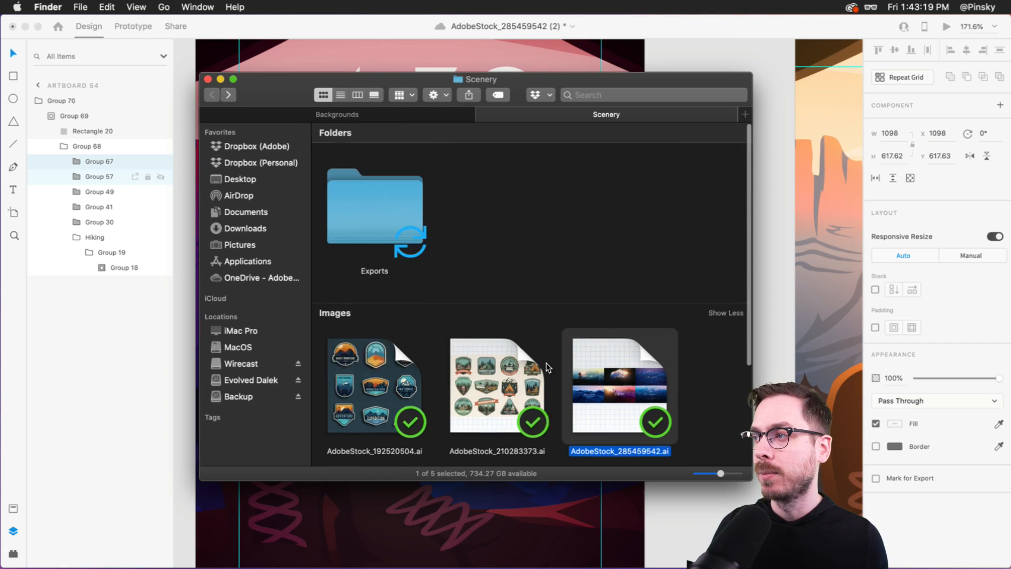
left_click(393, 217)
double_click(393, 217)
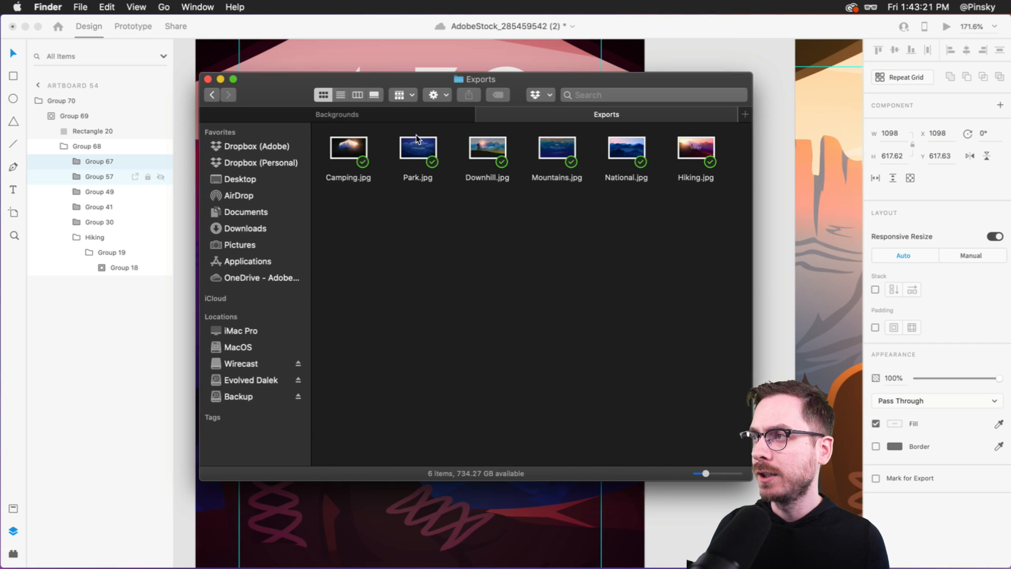
left_click(636, 149)
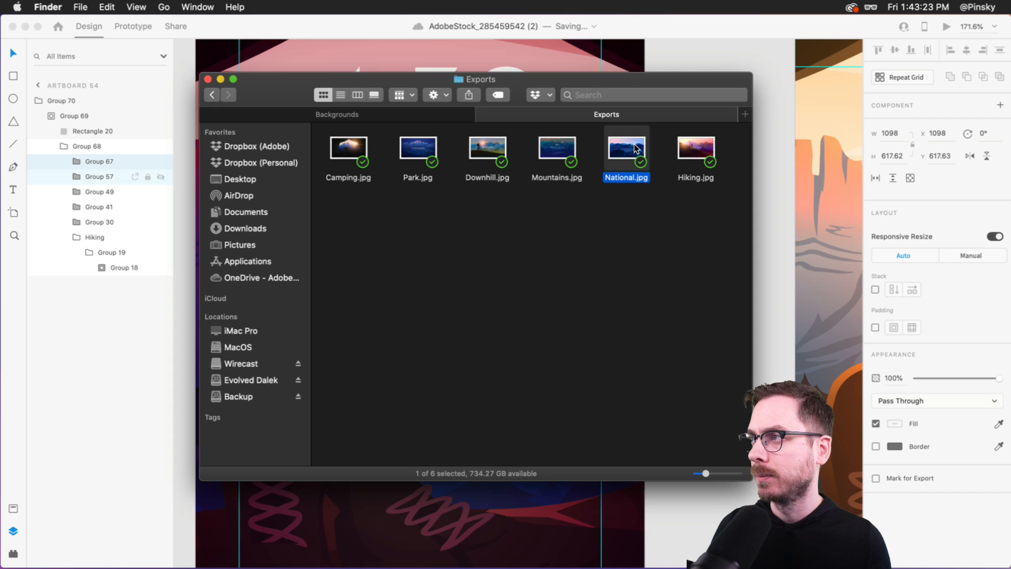
left_click_drag(635, 153, 304, 265)
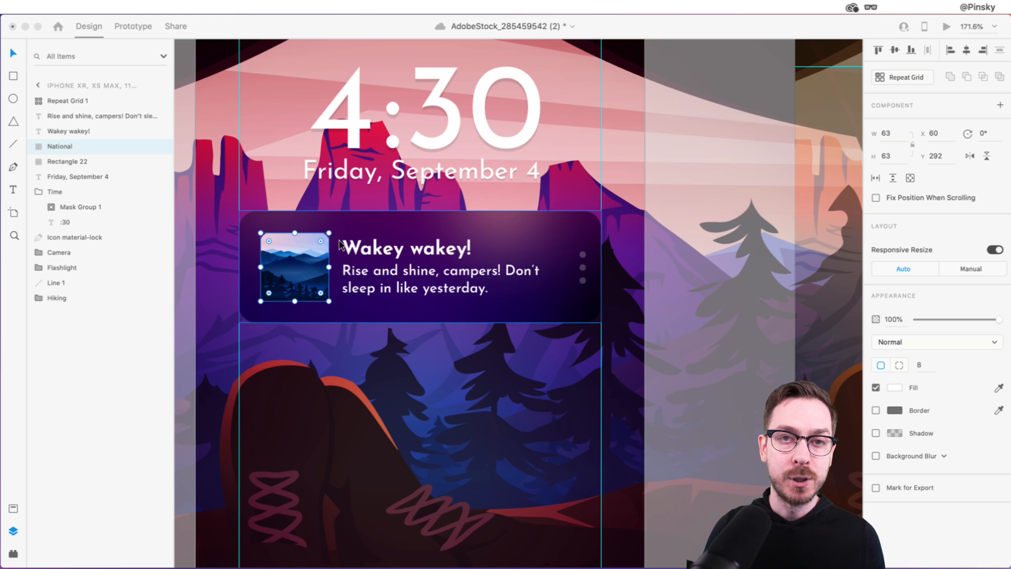
key("ctrl+s")
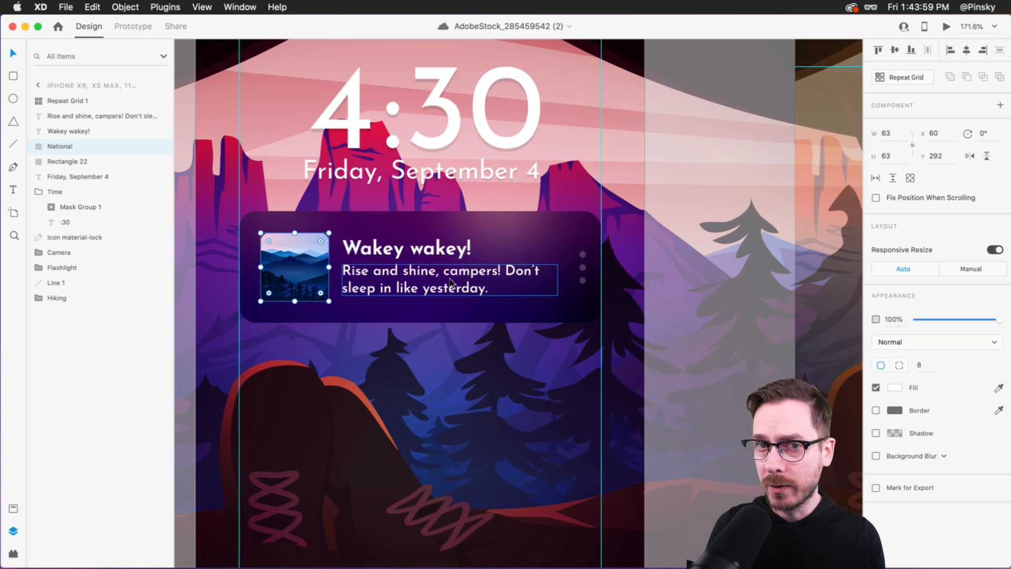
- Try making the notification's message text box taller, and undo the resize
left_click(449, 289)
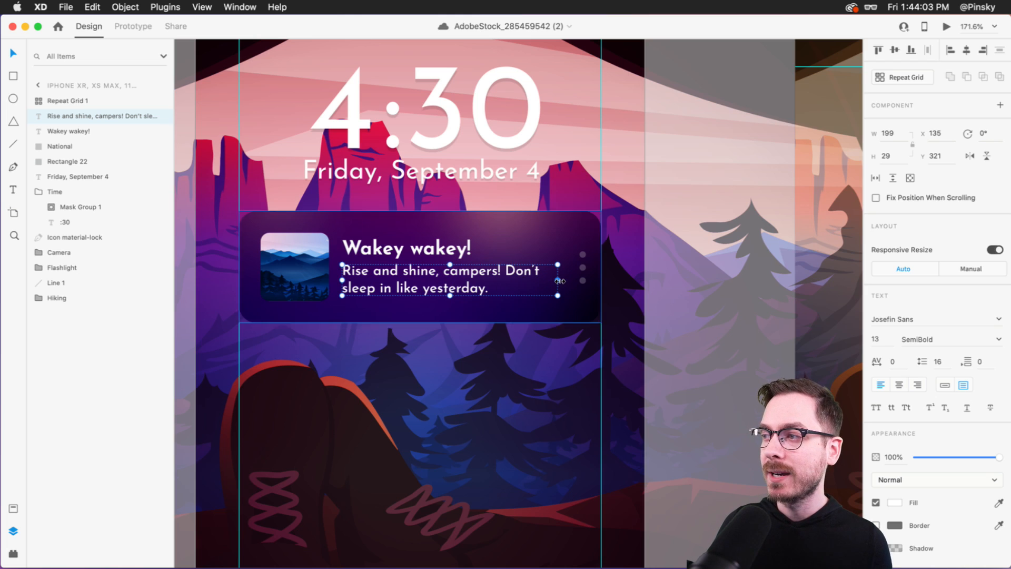
left_click_drag(453, 298, 452, 317)
key("super+z")
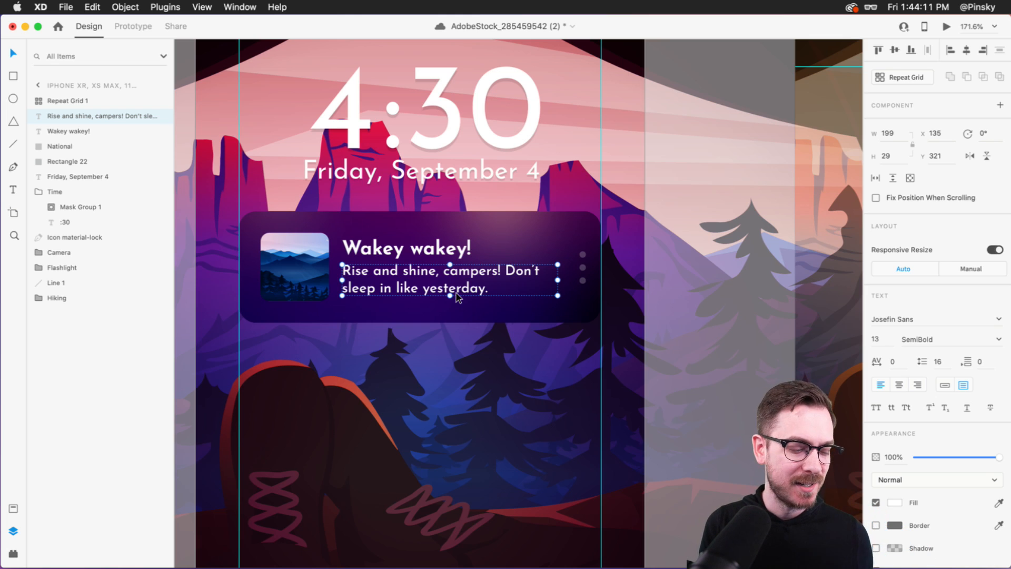
- Group the message text, title, National thumbnail and Rectangle 22 card background on the 4:30 lock screen
scroll(456, 298, "down", 5)
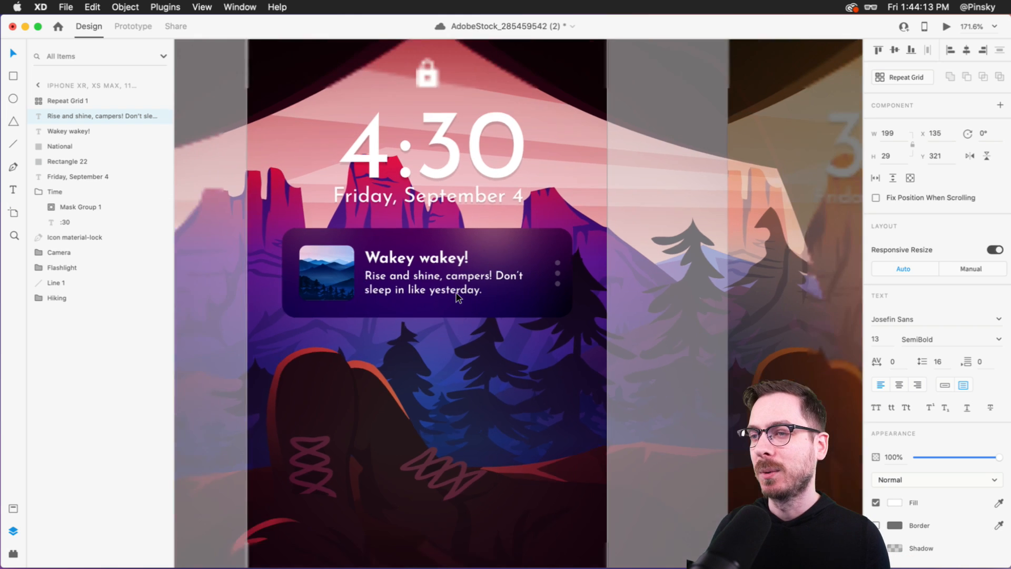
left_click(453, 308)
scroll(372, 69, "down", 3)
scroll(372, 69, "up", 2)
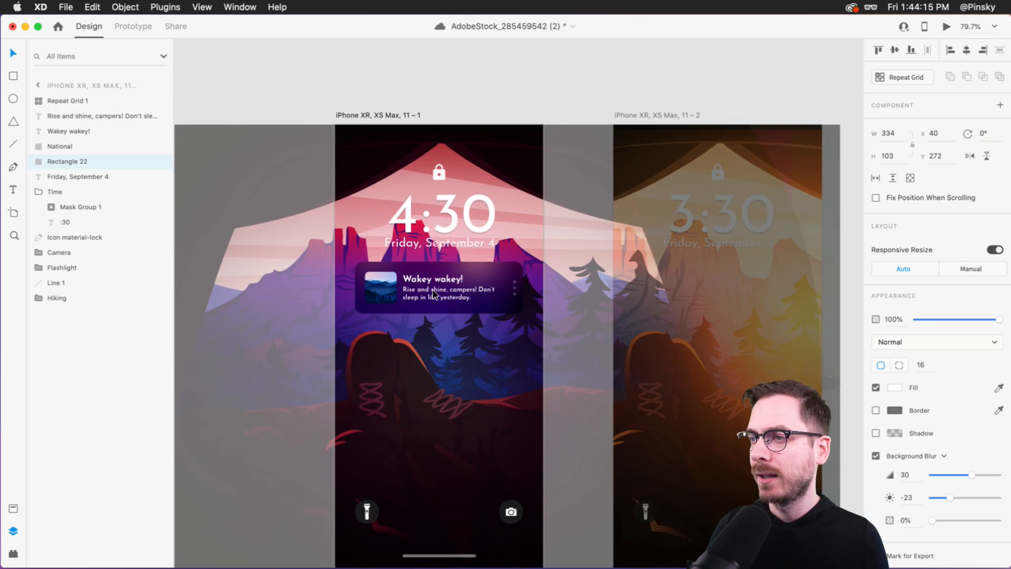
left_click(372, 67)
left_click(423, 289)
left_click(73, 104)
left_click(75, 116)
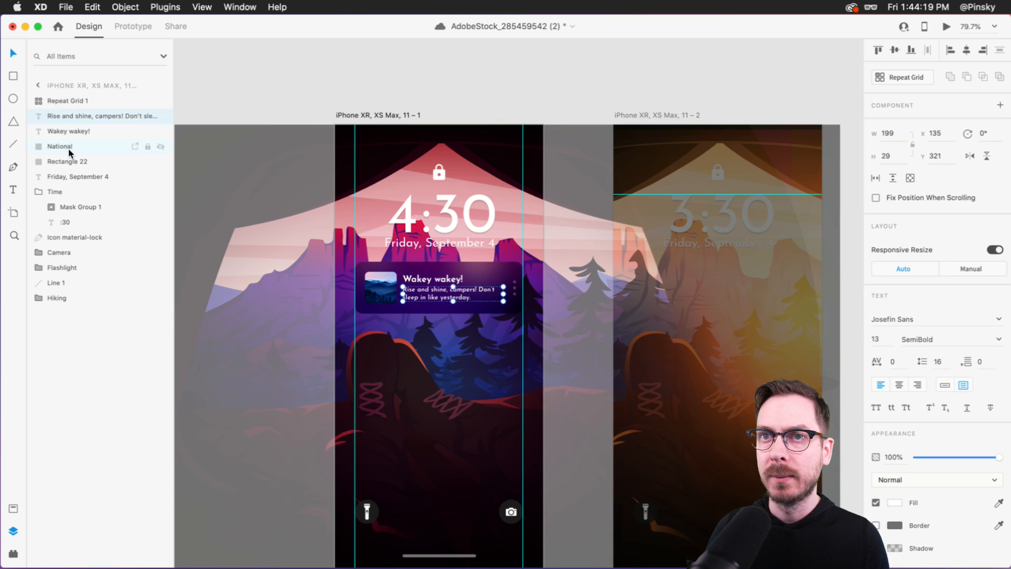
left_click(82, 162, "shift")
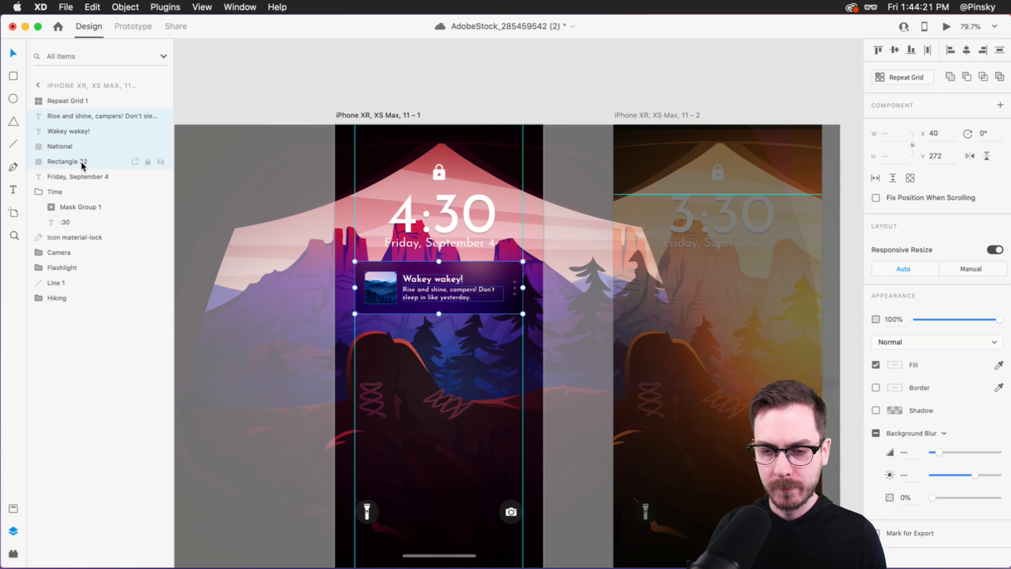
key("super+g")
- Rename the new card group as Notification
double_click(63, 116)
type("Notification")
key("Return")
- Try pasting the Notification group into the 3:30 lock screen, and undo the paste
scroll(466, 280, "right", 4)
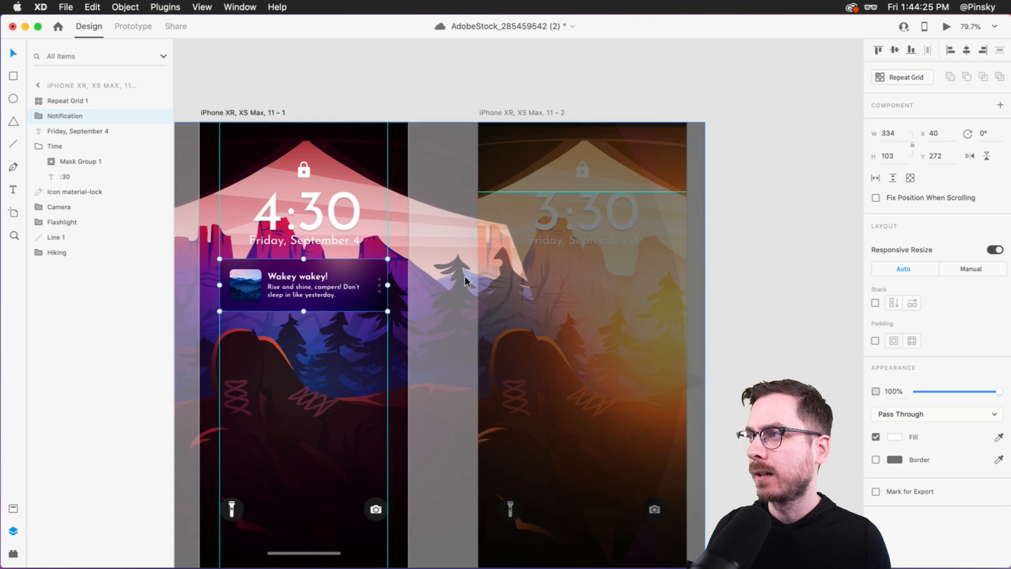
left_click(553, 94)
left_click(582, 241)
key("super+v")
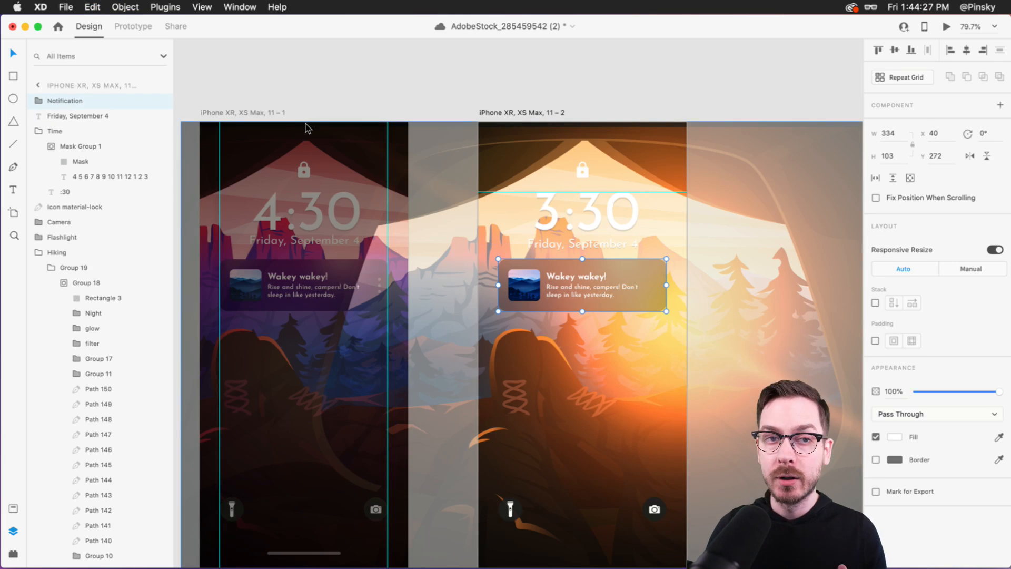
key("super+z")
- Convert the Notification group on the 4:30 lock screen into a component
scroll(297, 62, "left", 3)
left_click(307, 55)
left_click(352, 300)
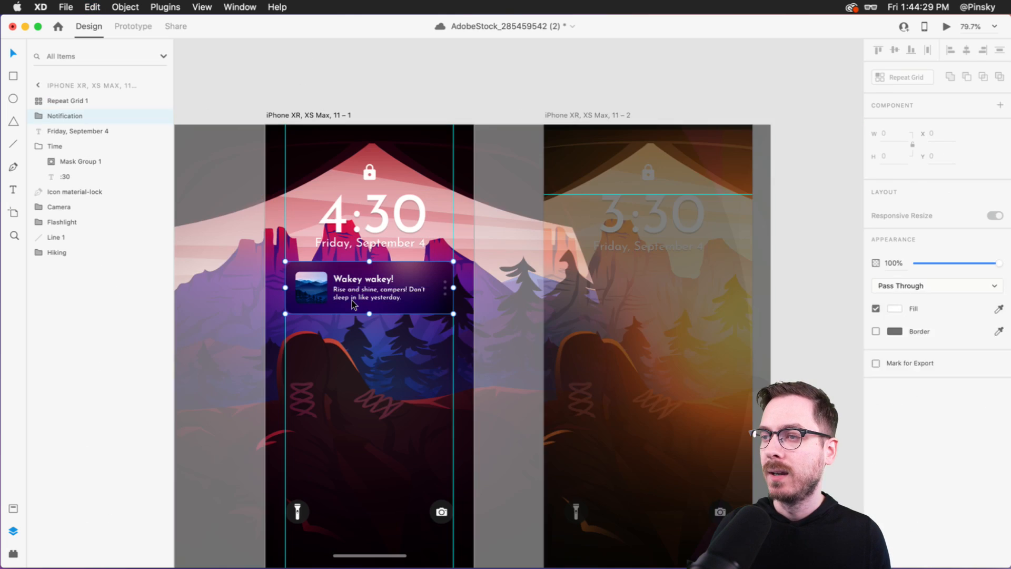
scroll(352, 300, "up", 5)
scroll(351, 300, "left", 2)
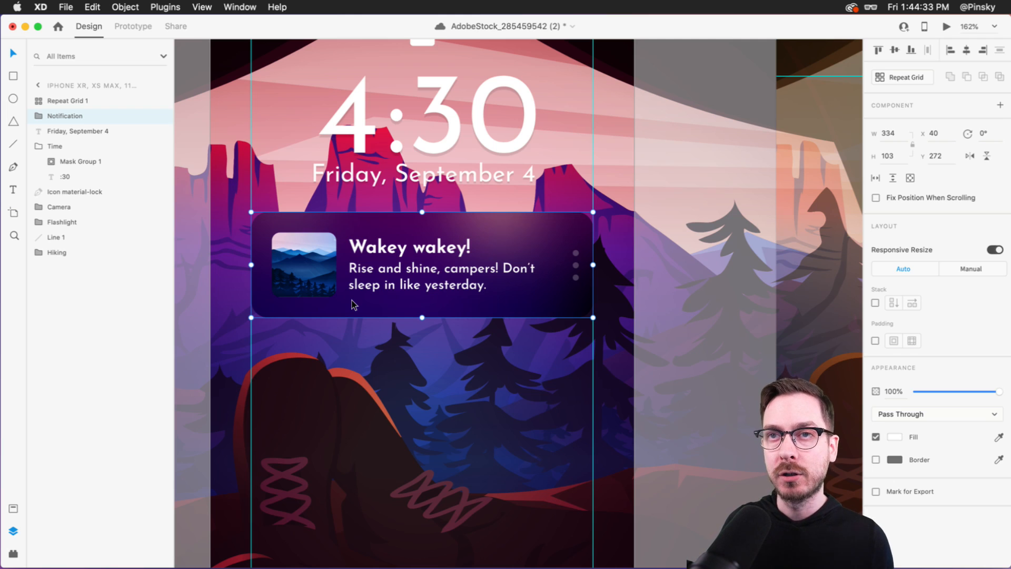
key("super+k")
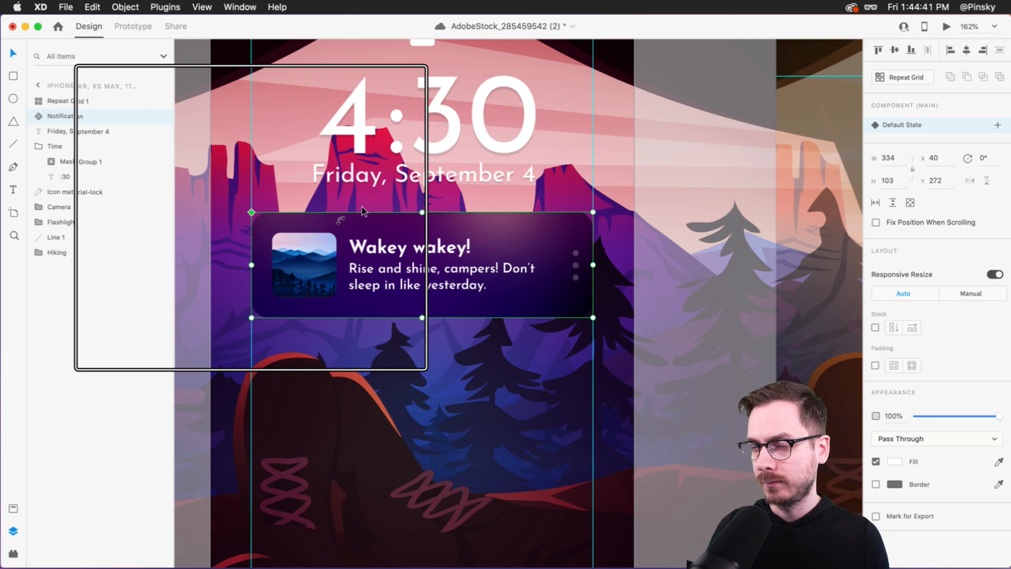
- Copy the Notification component and paste an instance of it into the 3:30 lock screen
scroll(425, 256, "down", 5)
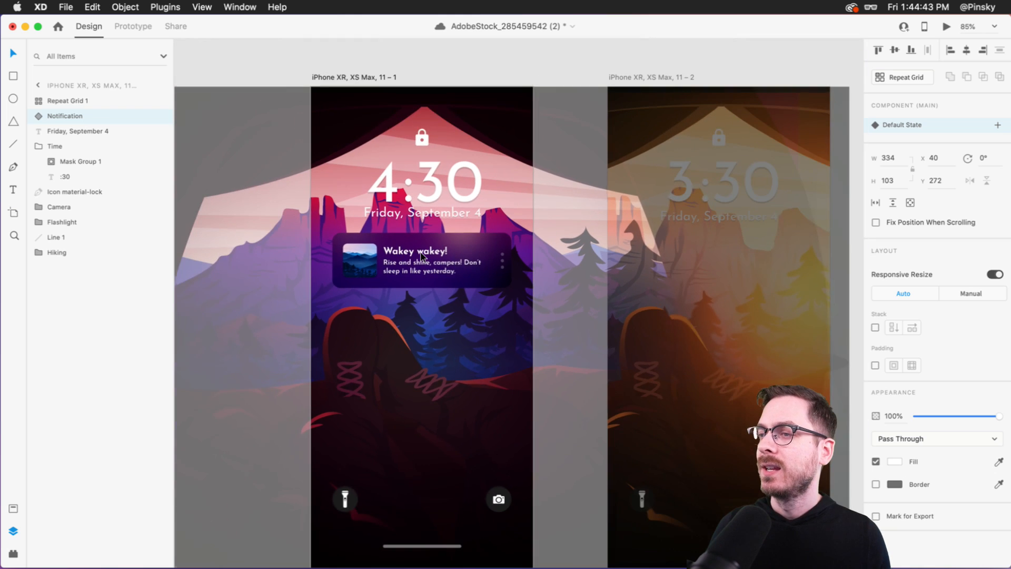
key("super+c")
left_click(627, 54)
left_click(703, 228)
key("super+v")
scroll(703, 228, "up", 5)
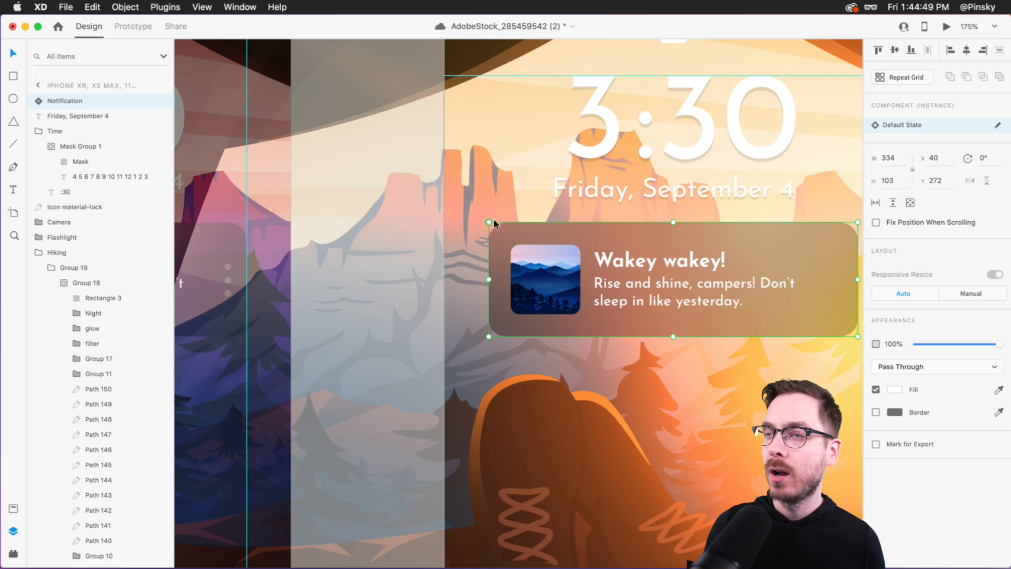
scroll(494, 226, "down", 5)
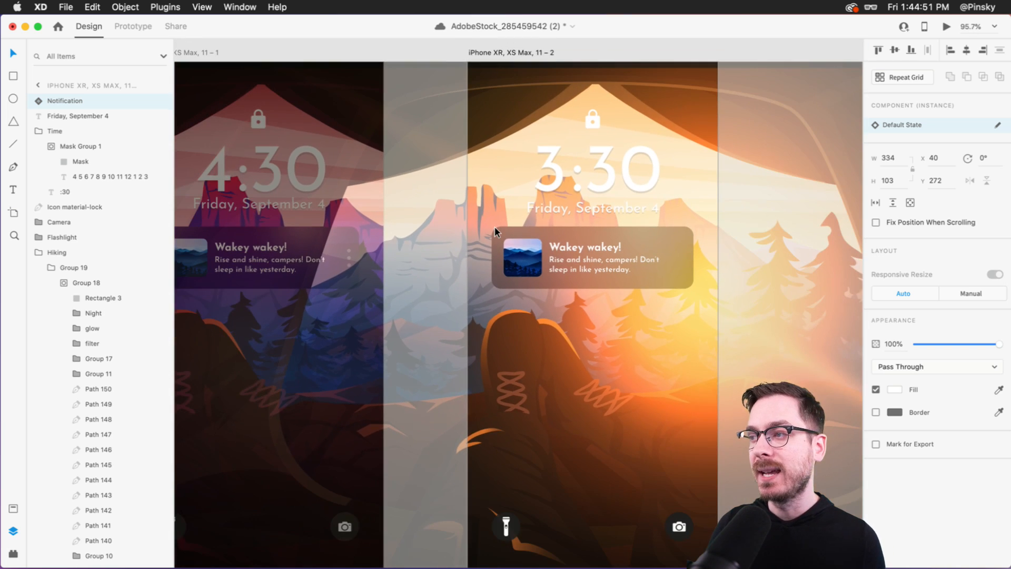
left_click(577, 54)
- Try replacing the main Notification component's thumbnail with Hiking.jpg from Finder, and undo the replacement
scroll(578, 55, "left", 3)
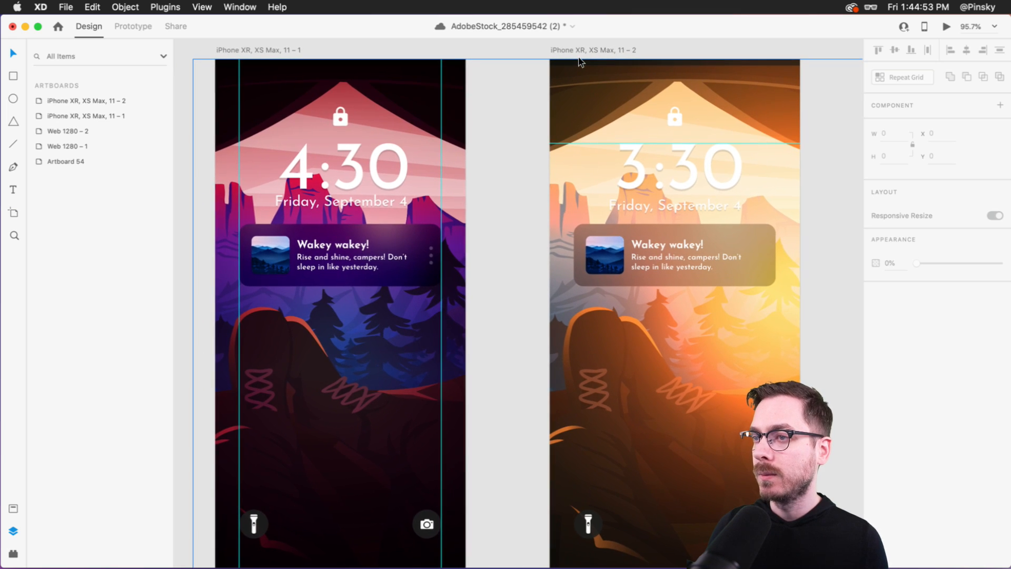
left_click(266, 261)
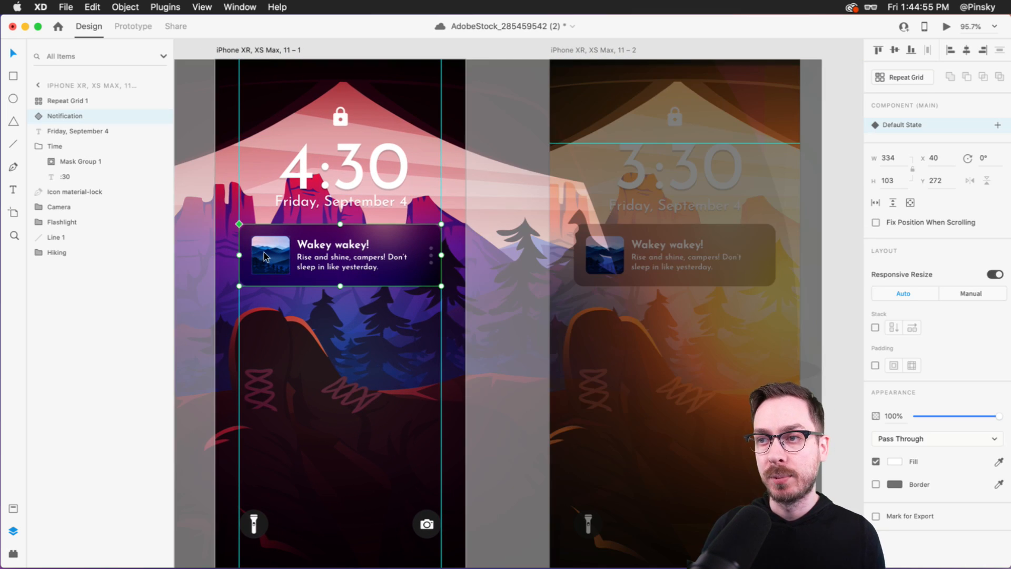
key("super+Tab")
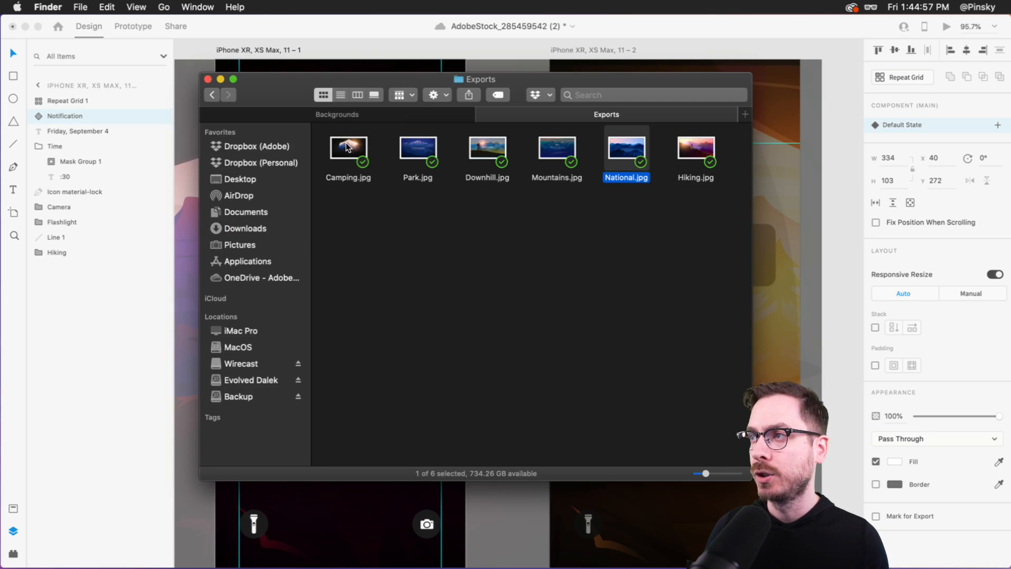
left_click_drag(696, 150, 272, 256)
key("super+Tab")
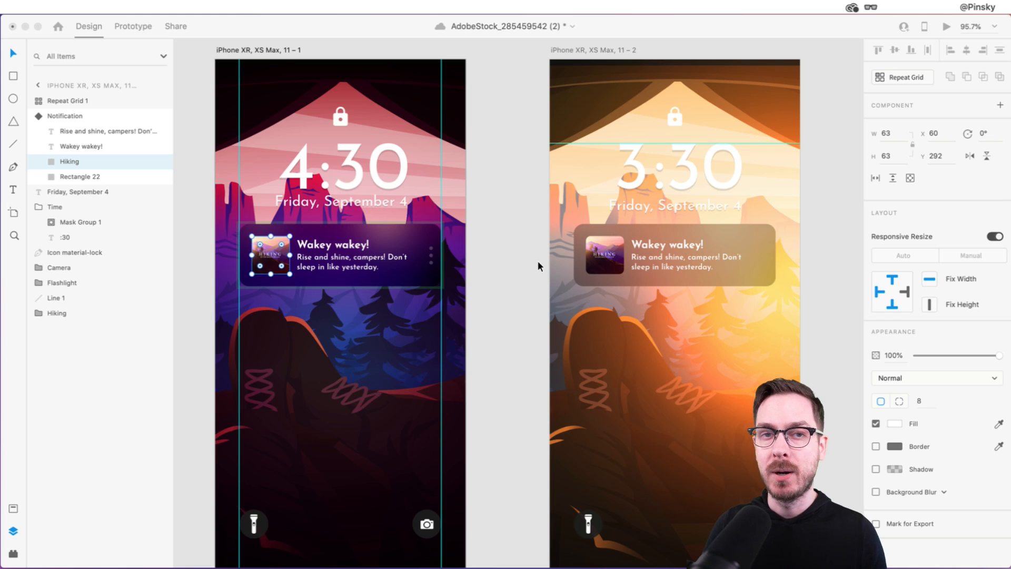
left_click(498, 243)
key("super+z")
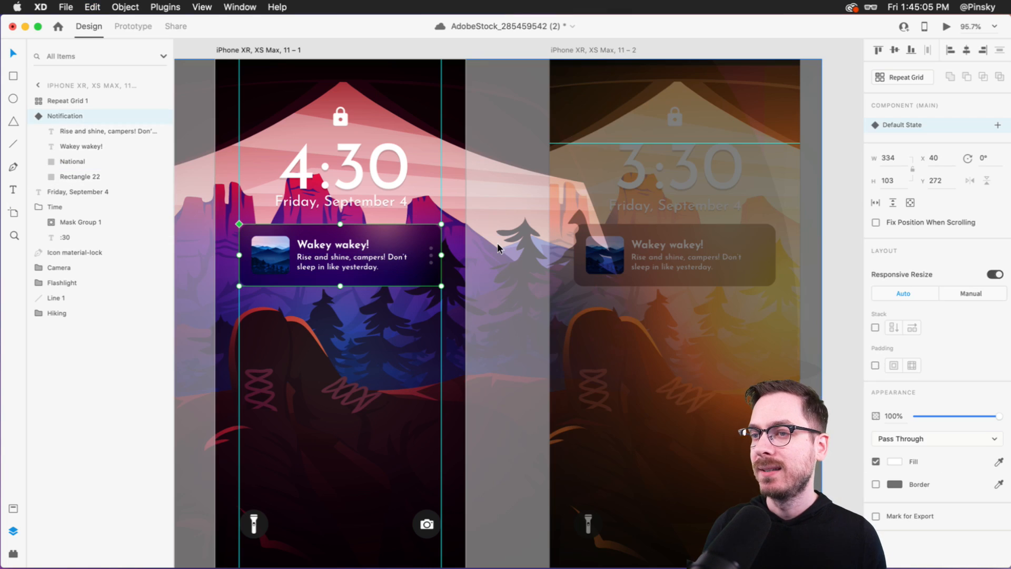
- Rename the repeat grid of three menu dots on the 4:30 lock screen as Menu
scroll(497, 59, "up", 2)
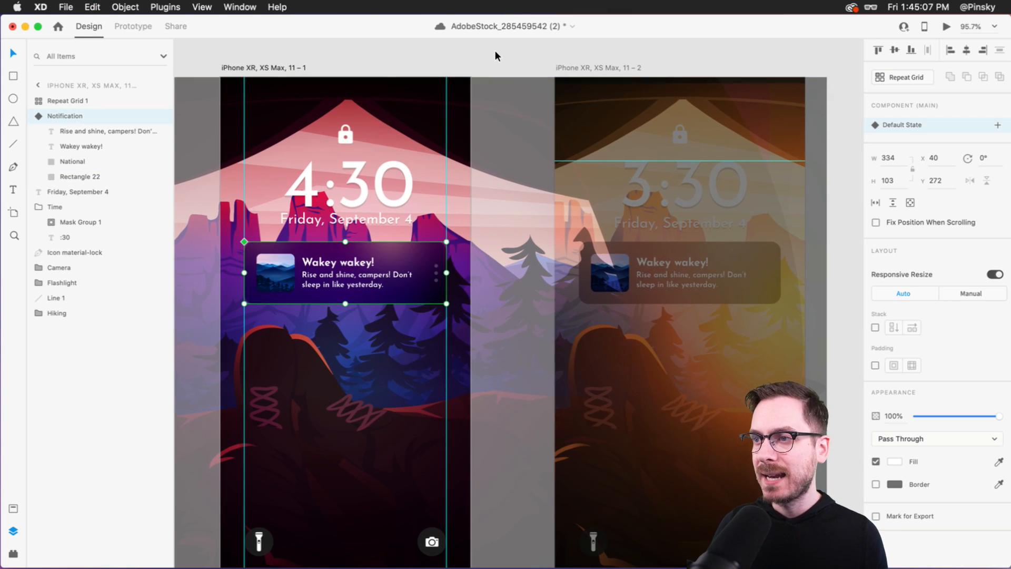
left_click(495, 51)
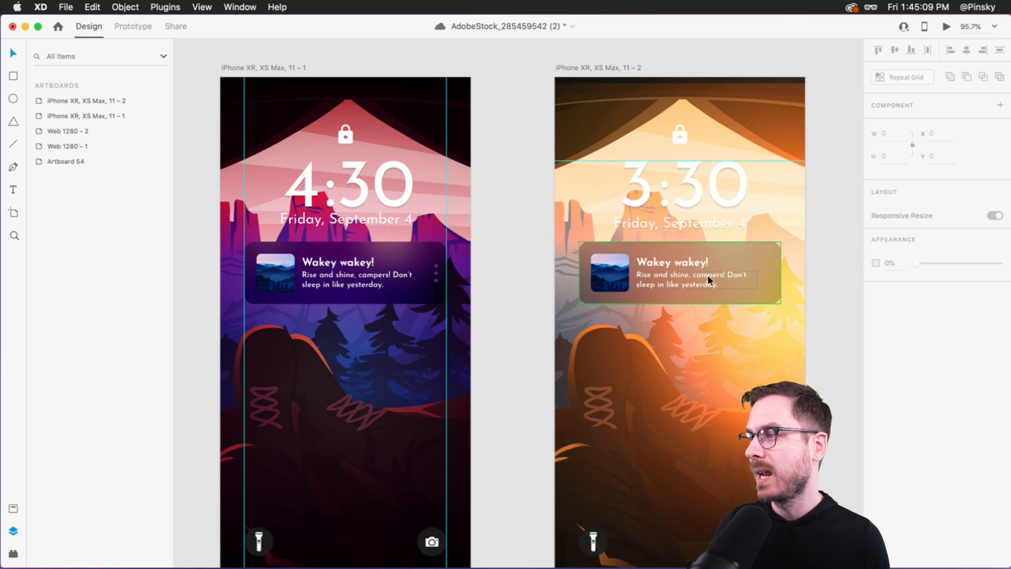
key("super+semicolon")
scroll(707, 278, "up", 5)
scroll(707, 278, "down", 5)
left_click(436, 272)
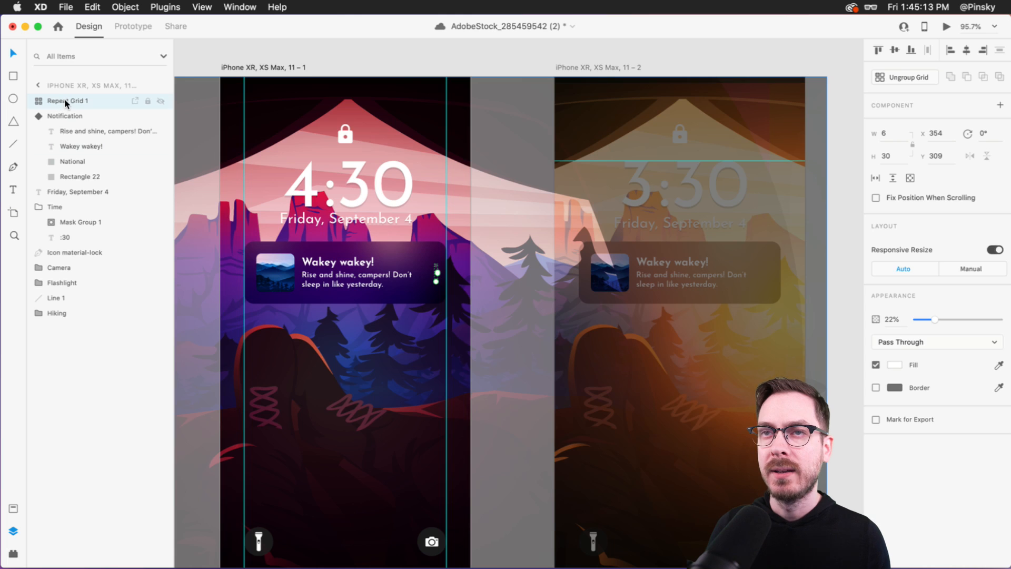
double_click(65, 100)
key("Return")
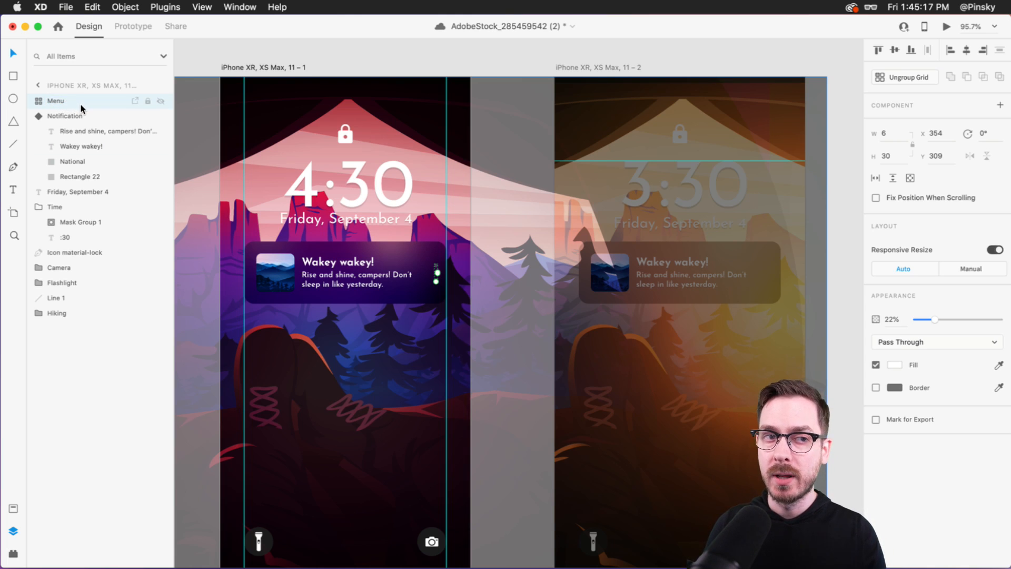
- Move the Menu dots grid into the main Notification component on the 4:30 lock screen
key("Delete")
left_click(83, 115)
key("super+z")
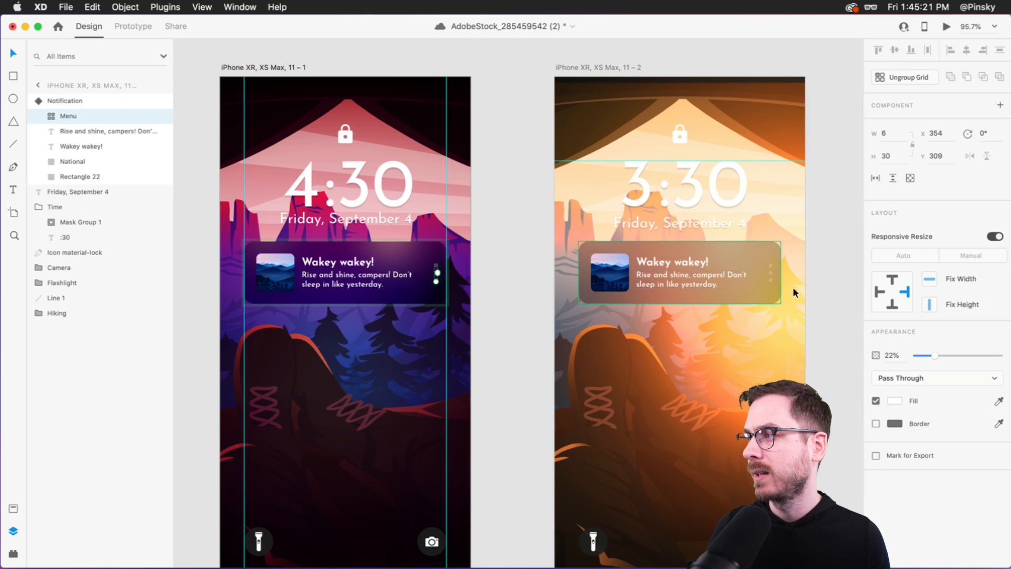
scroll(823, 273, "up", 5)
scroll(823, 273, "down", 5)
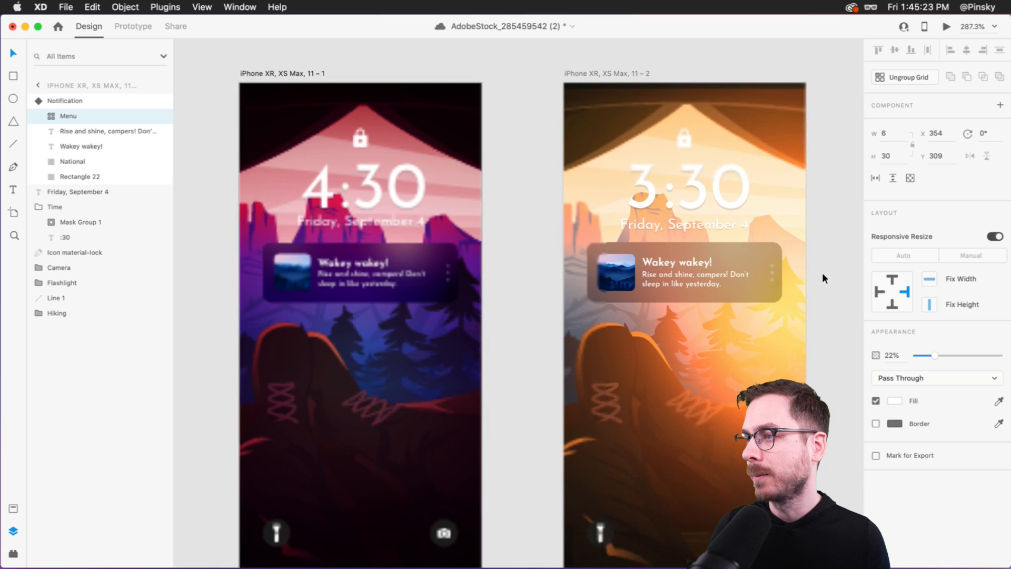
- Add a new state named Menu to the main Notification component on the 4:30 lock screen
left_click(520, 271)
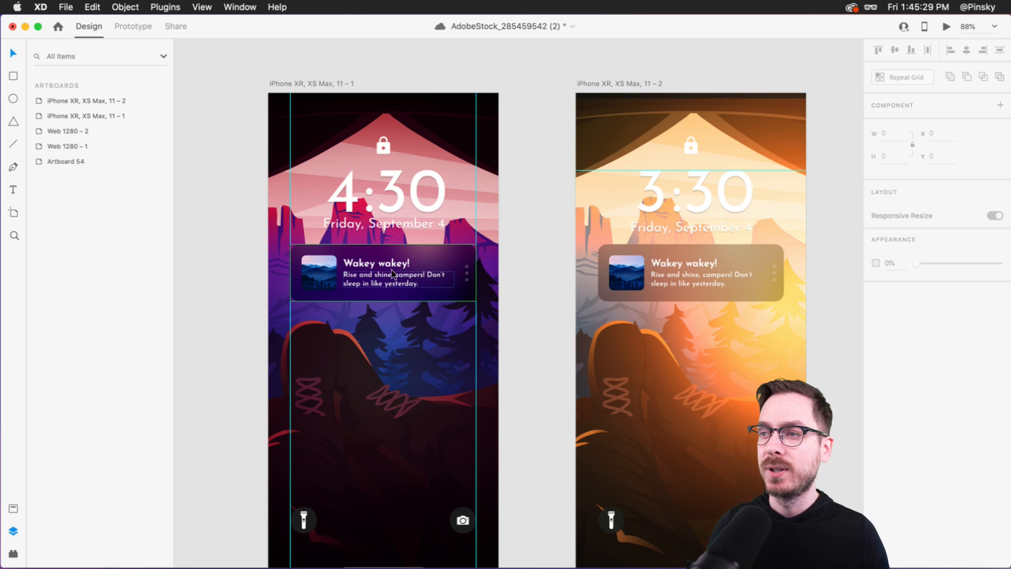
left_click(378, 272)
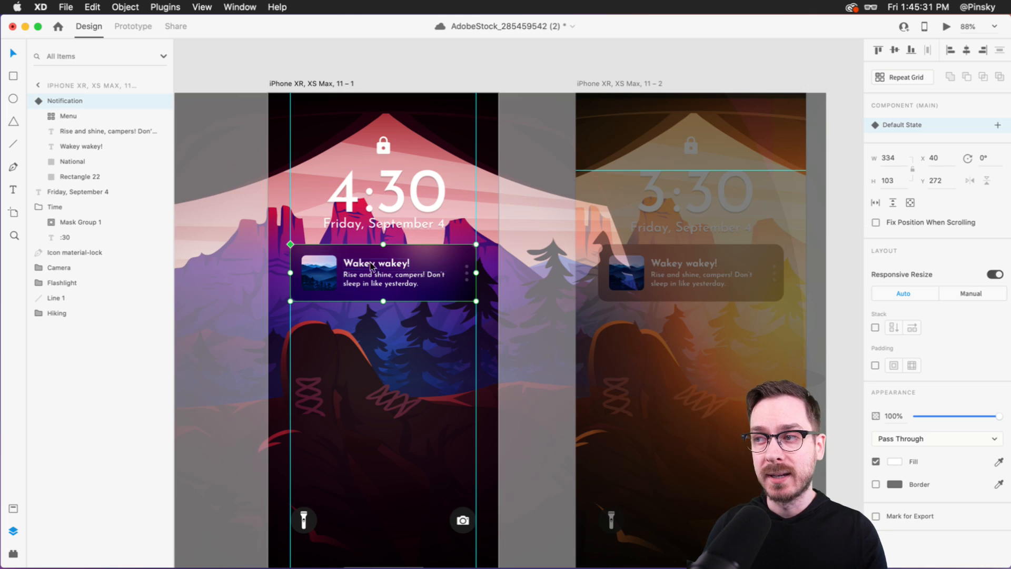
scroll(369, 266, "up", 5)
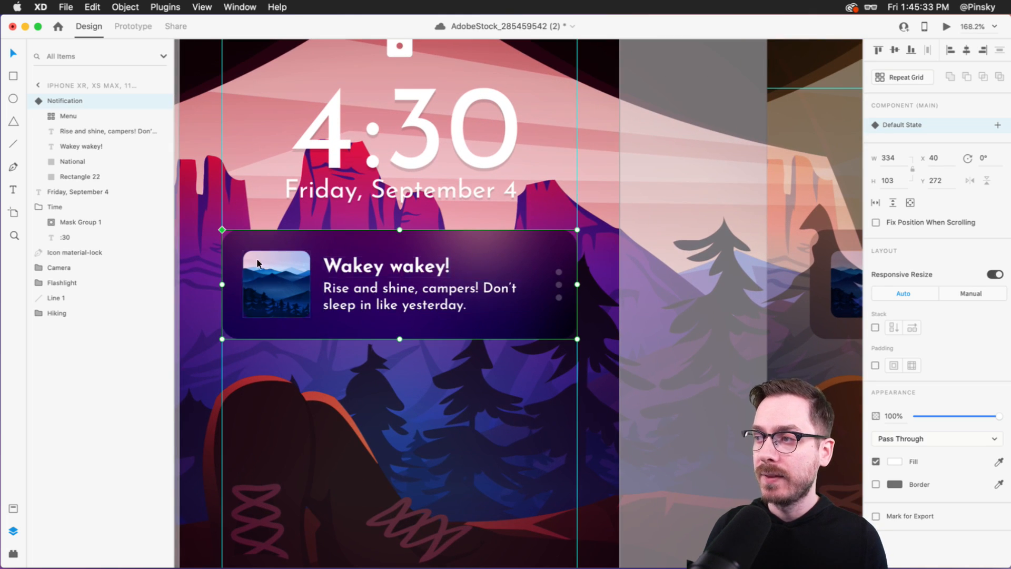
left_click(997, 126)
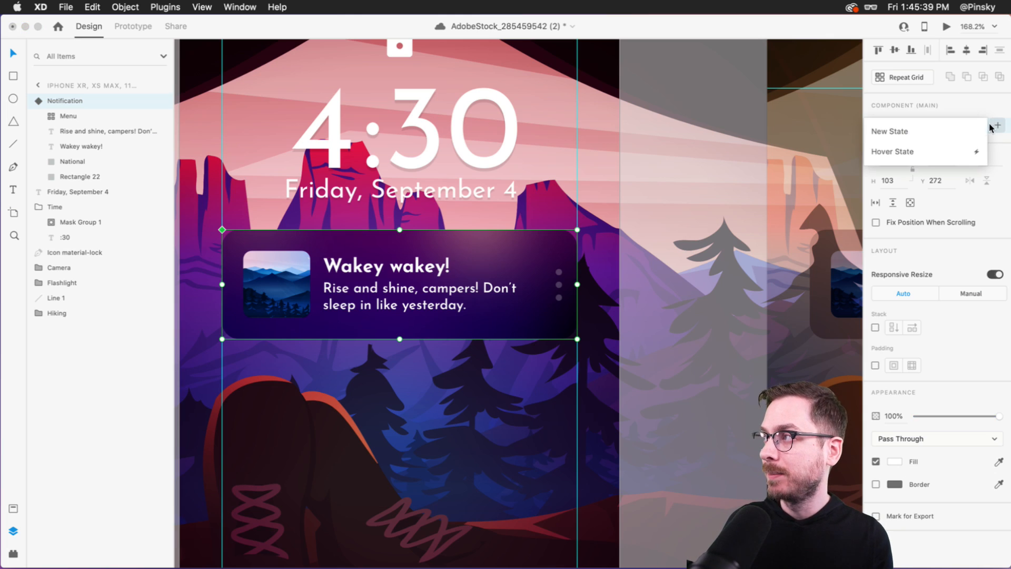
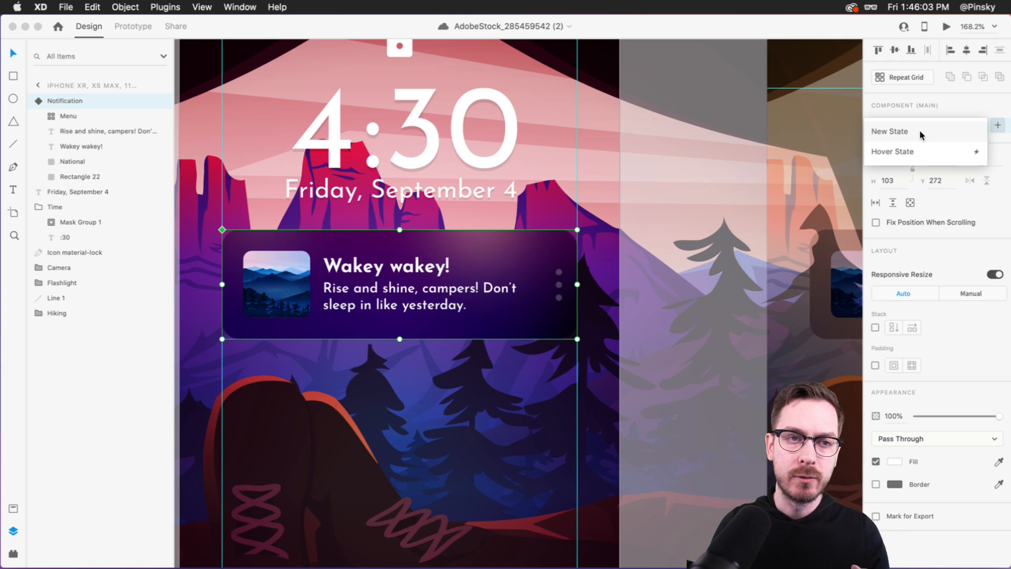
left_click(917, 130)
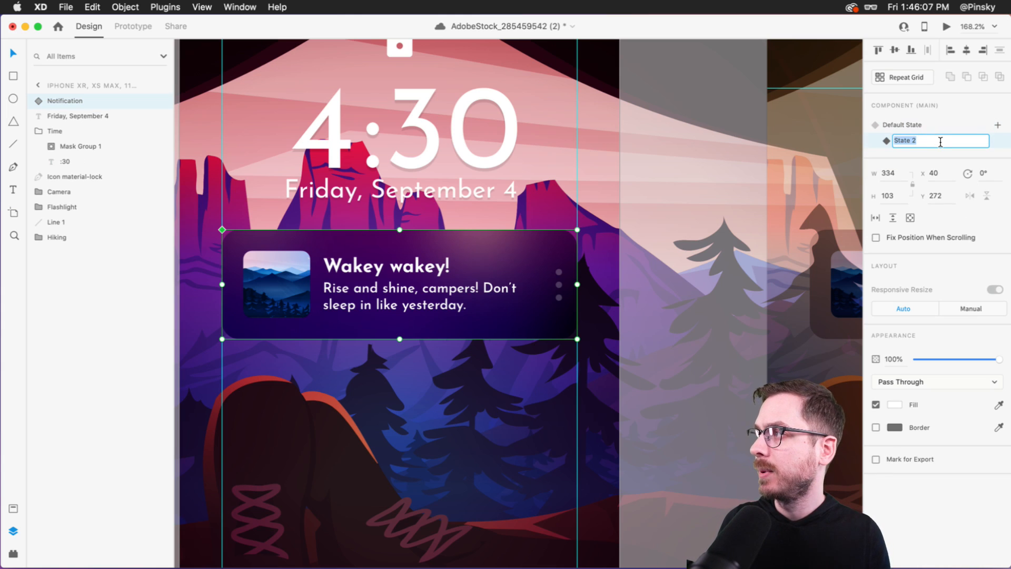
type("Ex")
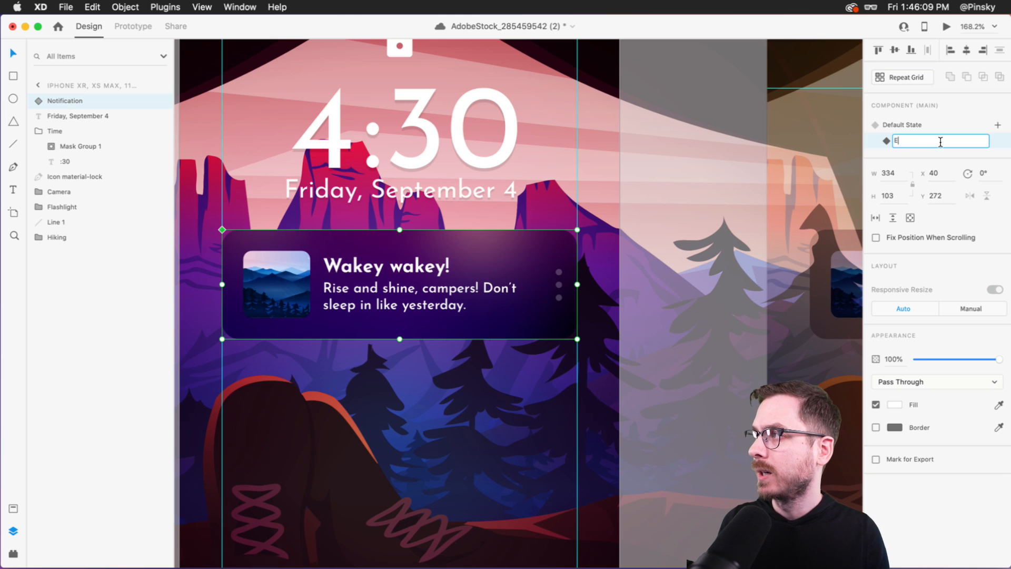
key("Return")
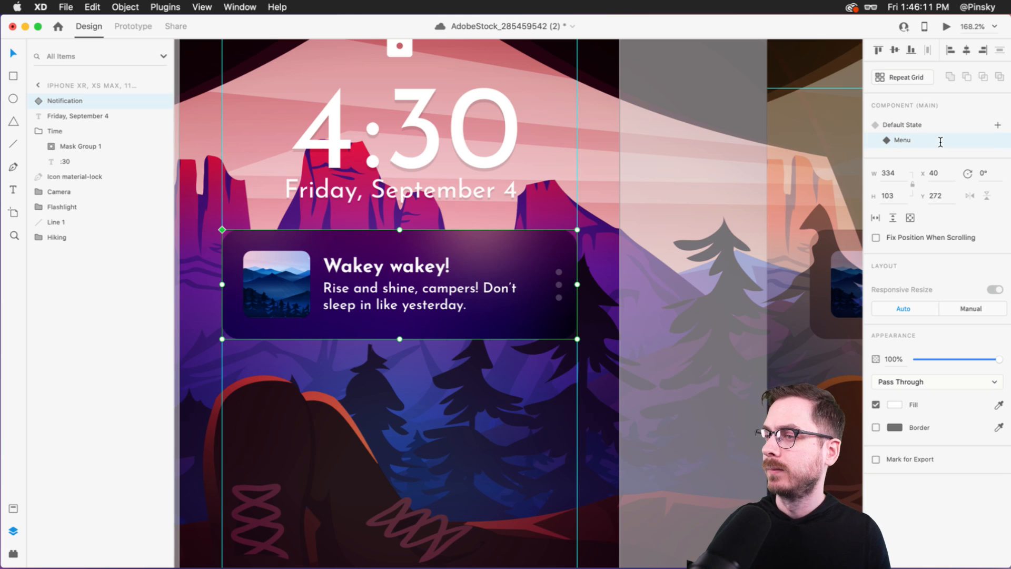
- Shift the Menu state's thumbnail, title, message and menu dots together horizontally to X -121, leaving the card background in place
double_click(477, 244)
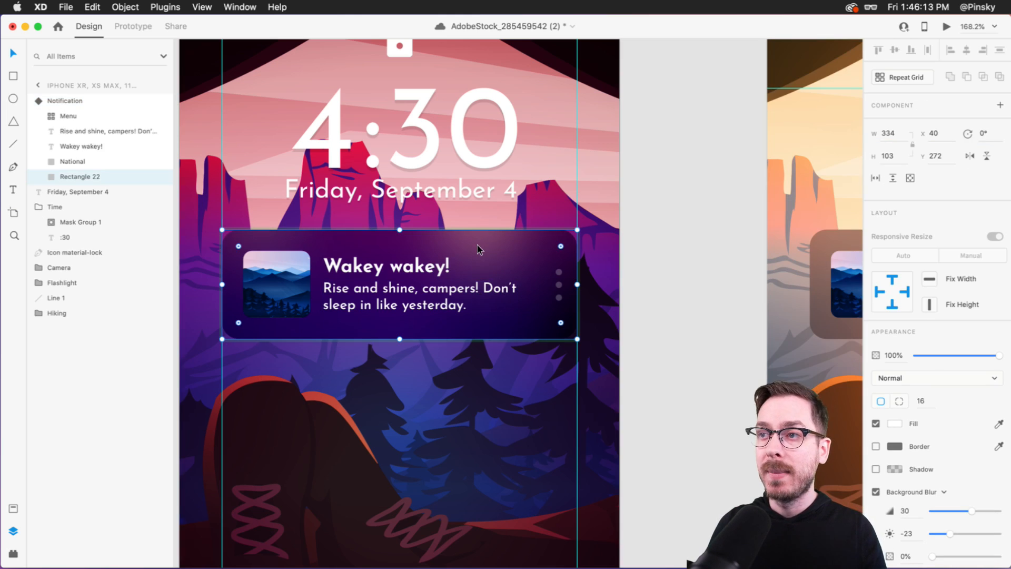
scroll(491, 258, "left", 2)
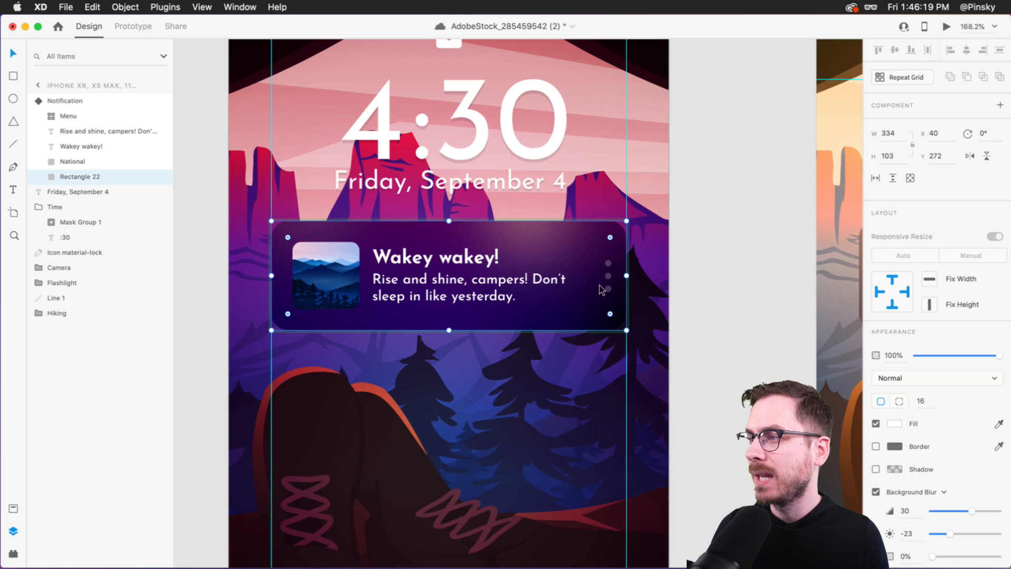
left_click(526, 291)
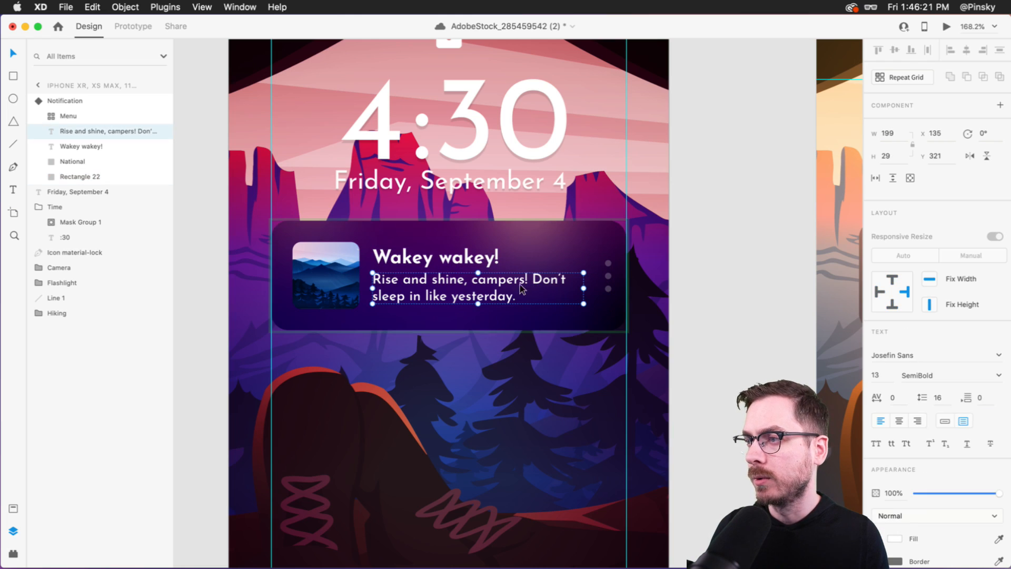
left_click(478, 258, "shift")
left_click(608, 275, "shift")
left_click(327, 274, "shift")
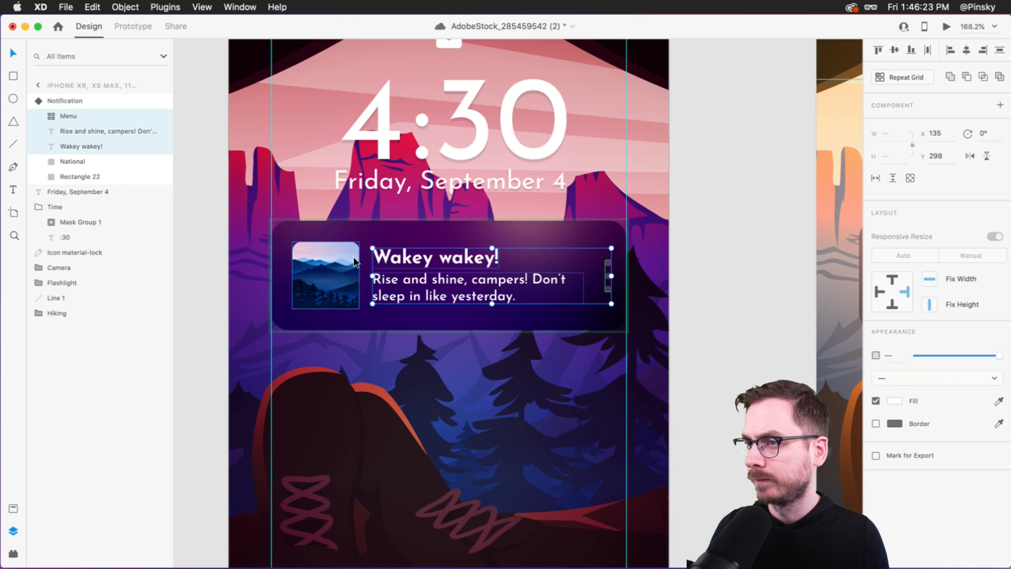
left_click_drag(492, 279, 306, 251)
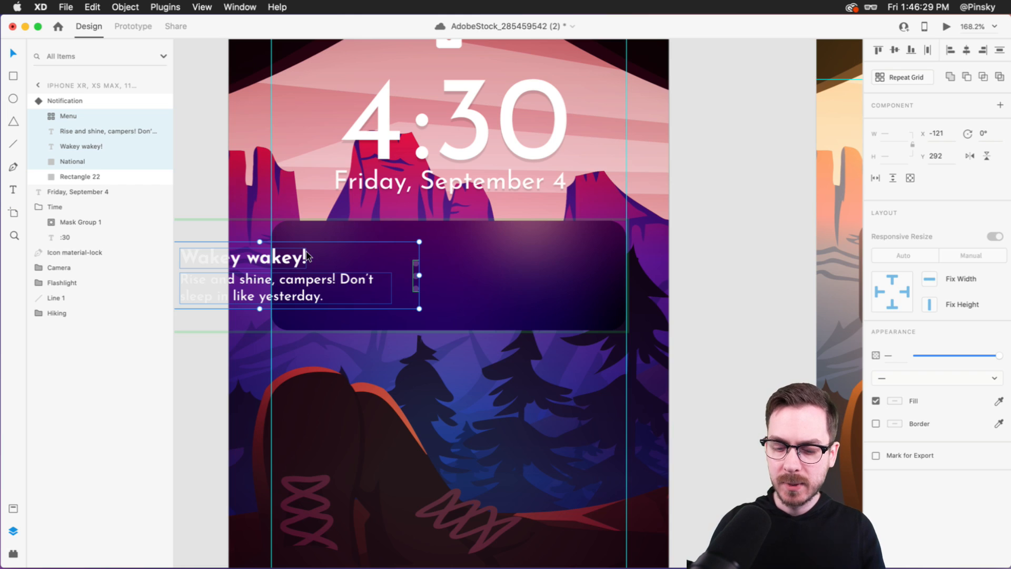
- Insert the Awesome reply icon with Icons 4 Design and place it near the right end of the notification card
key("shift+super+p")
double_click(81, 119)
type("reply")
key("Return")
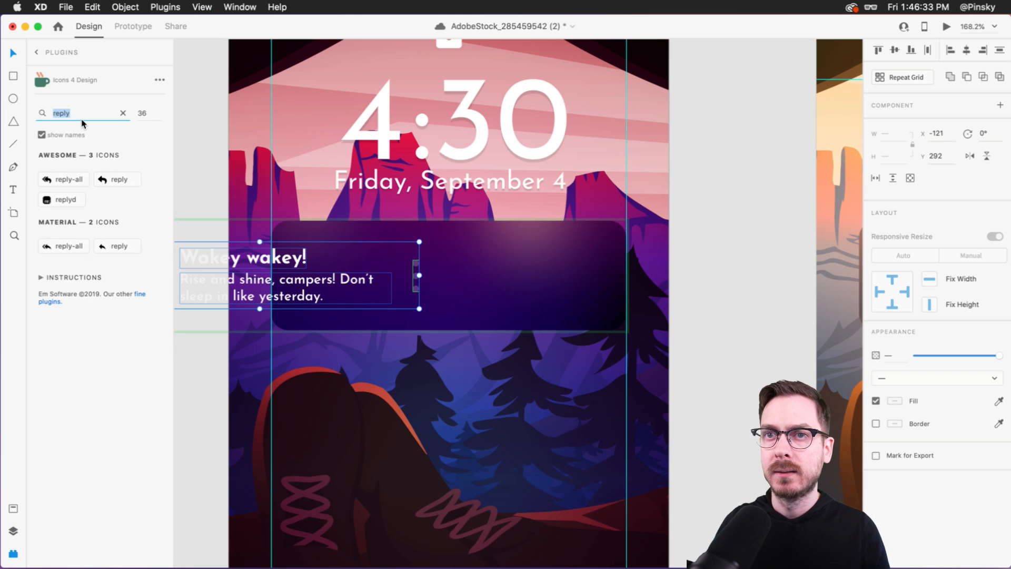
left_click(128, 184)
scroll(593, 284, "left", 8)
left_click_drag(518, 298, 691, 322)
scroll(799, 304, "right", 8)
- Insert the Material snooze icon filled in white, positioned to the left of the reply icon on the card
left_click(82, 115)
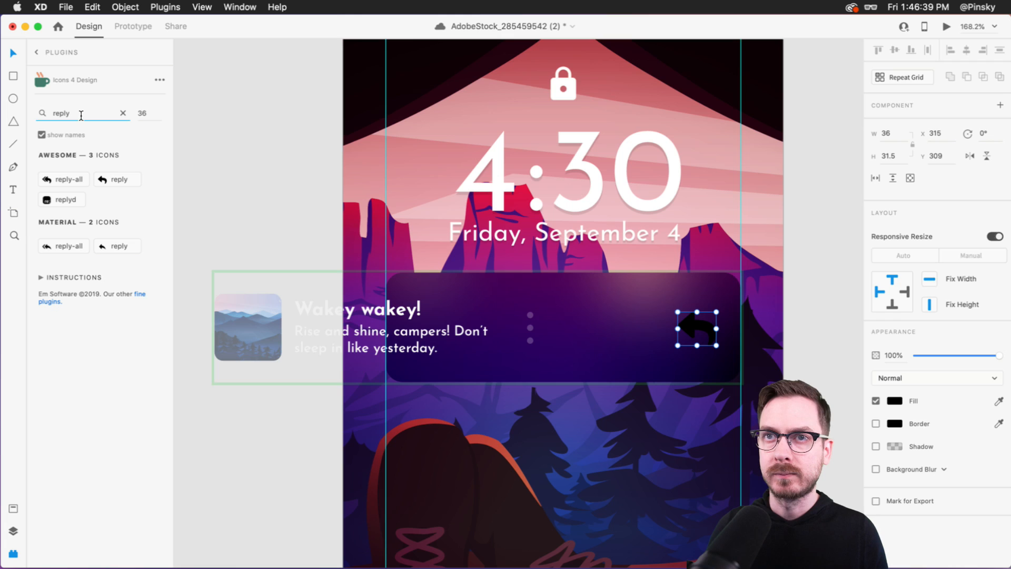
type("snooze")
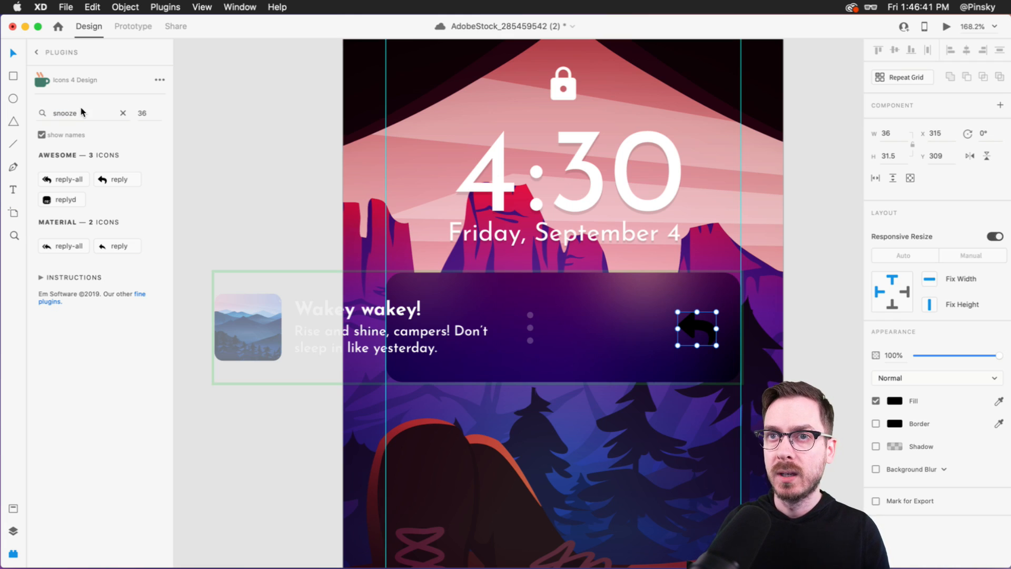
left_click(53, 180)
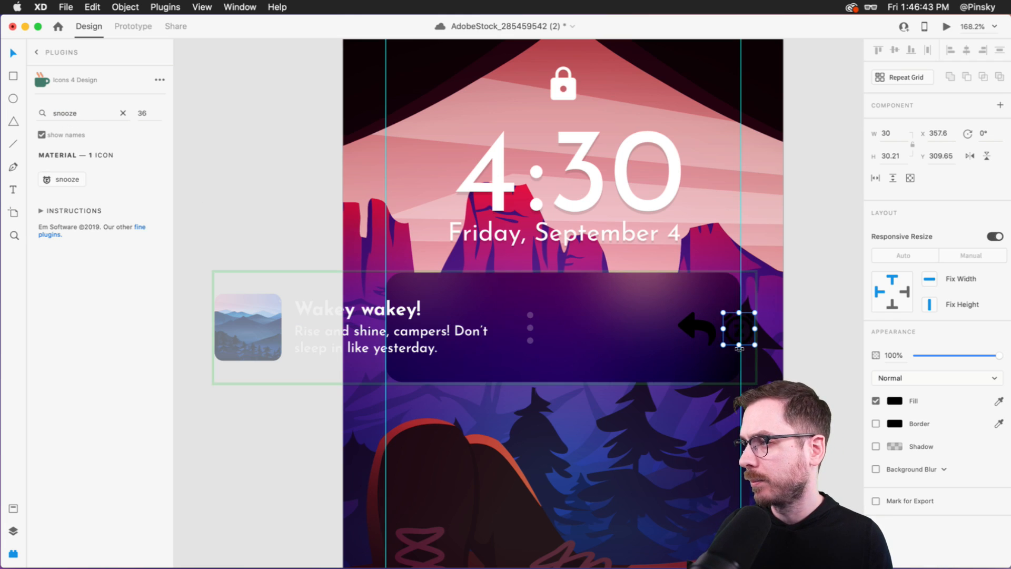
left_click(895, 402)
left_click_drag(811, 372, 612, 323)
key("Escape")
- Fill the reply icon with white and move it to X 305, Y 306 beside the snooze icon
left_click(680, 324)
left_click(895, 401)
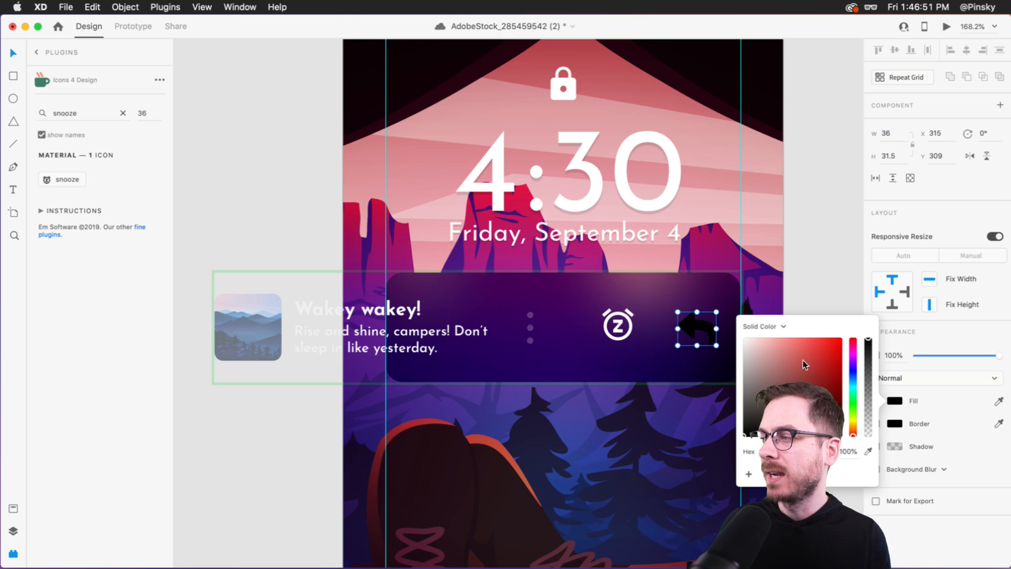
left_click_drag(817, 368, 675, 273)
mouse_move(694, 326)
left_mouse_down()
mouse_move(678, 322)
mouse_move(685, 324)
left_mouse_up()
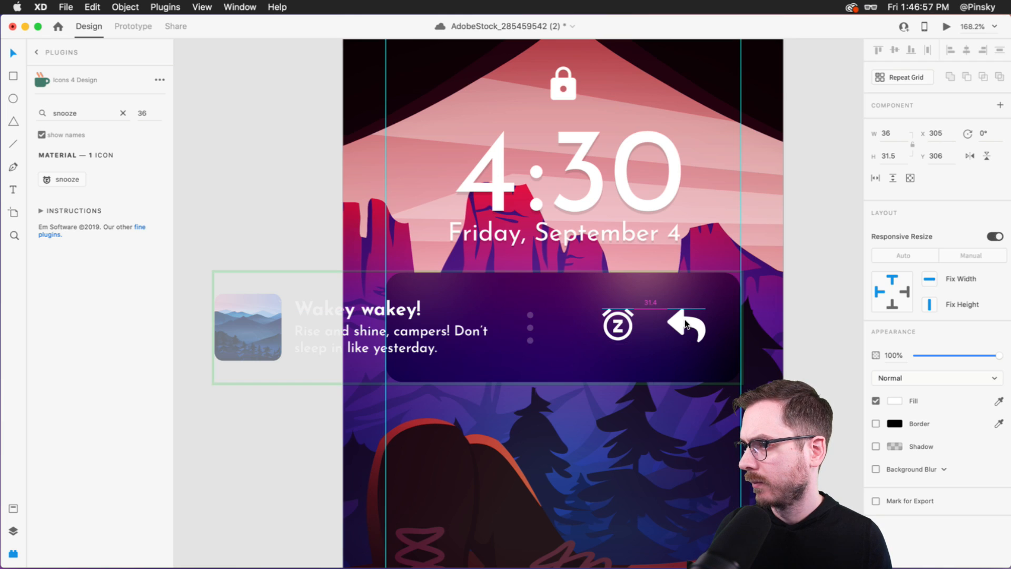
- Resize the card background to end before the snooze icon and extend leftward beyond the shifted thumbnail
left_click(725, 312)
left_click_drag(741, 327, 587, 323)
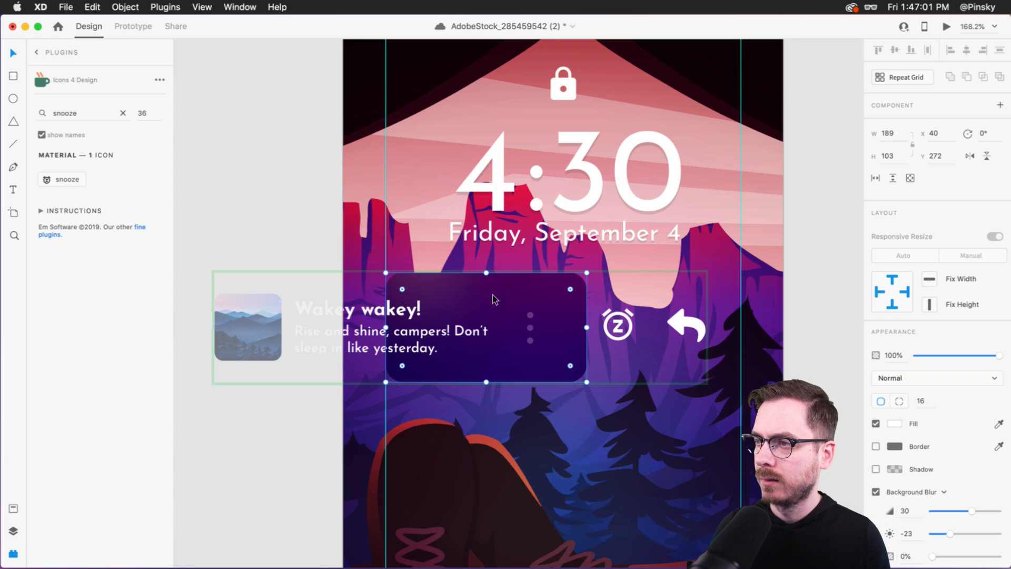
left_click_drag(386, 329, 206, 319)
double_click(205, 319)
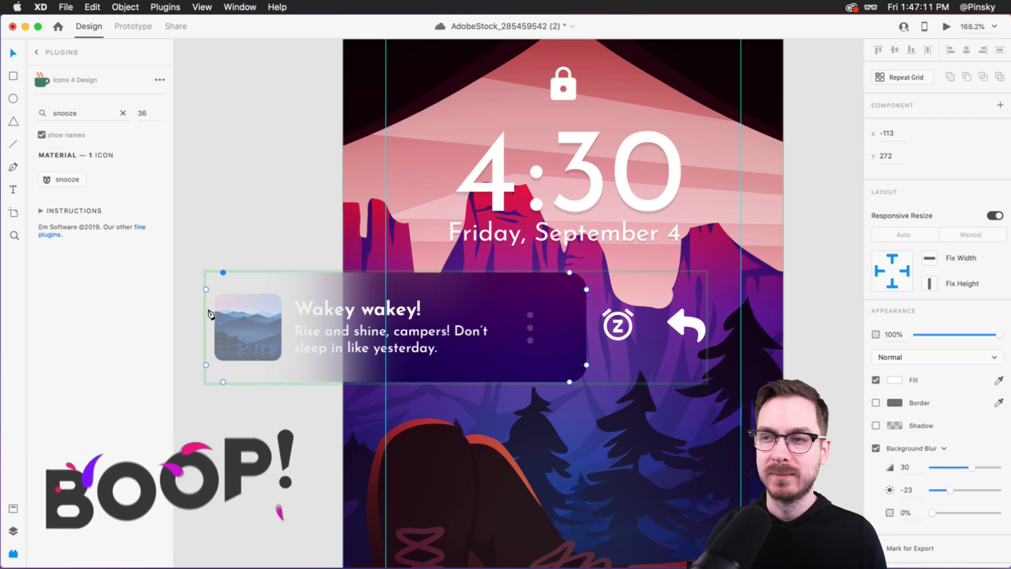
key("Escape")
- Draw a 163 by 88 rectangle over the snooze and reply icons, reaching the artboard's right margin guide
left_click(635, 323)
scroll(635, 323, "up", 5)
left_click(650, 311)
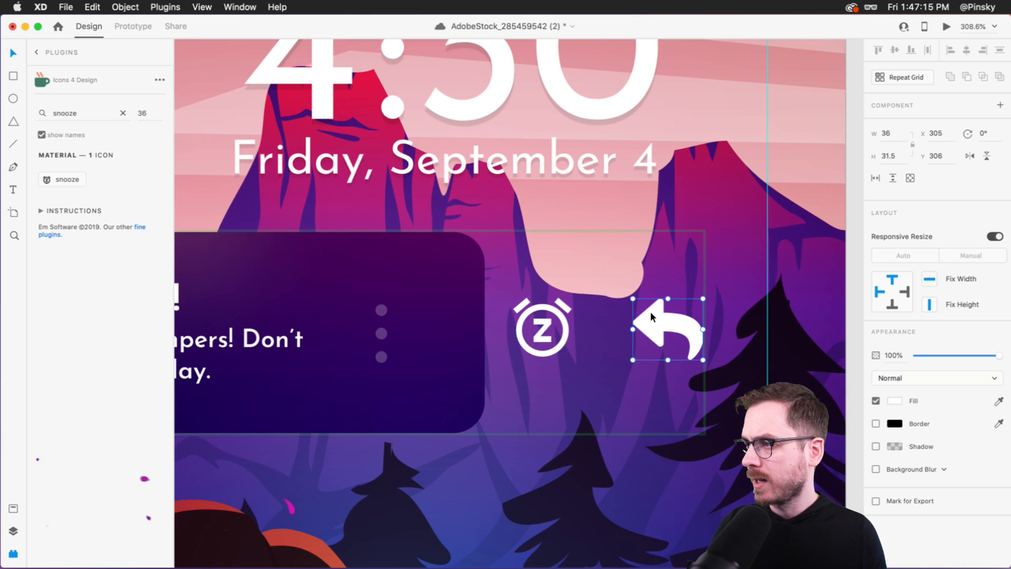
key("r")
mouse_move(450, 250)
left_mouse_down()
mouse_move(591, 309)
mouse_move(729, 424)
mouse_move(760, 431)
mouse_move(767, 418)
left_mouse_up()
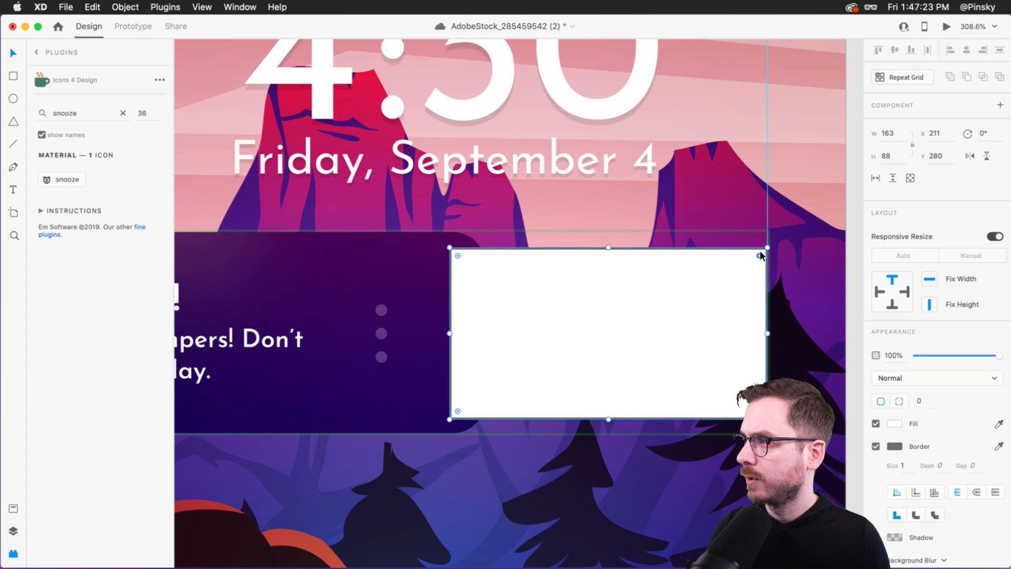
- Give the new rectangle a corner radius of 16, remove its border and enable Background Blur
left_click(922, 402)
type("16")
key("Tab")
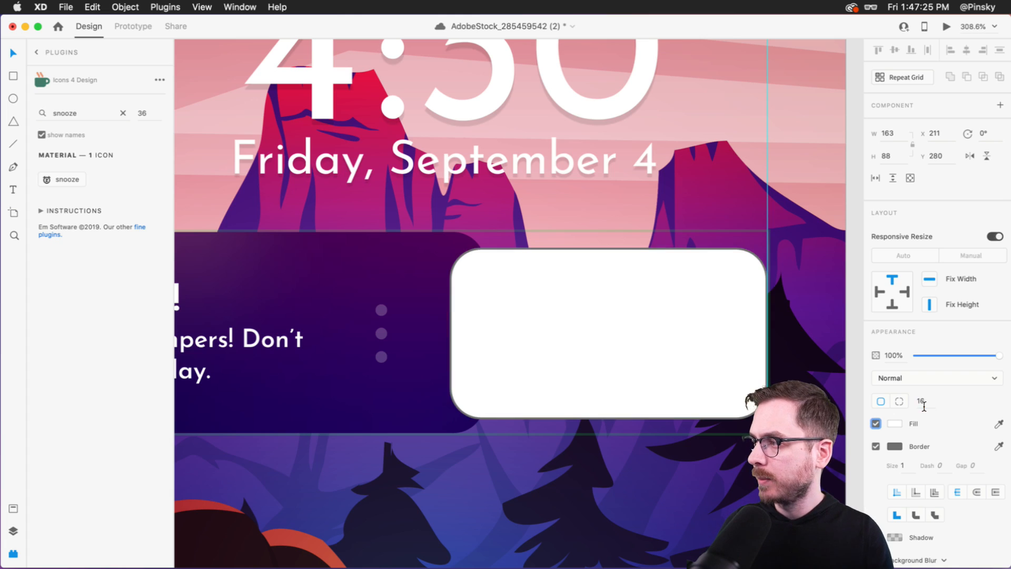
left_click(875, 446)
left_click(876, 491)
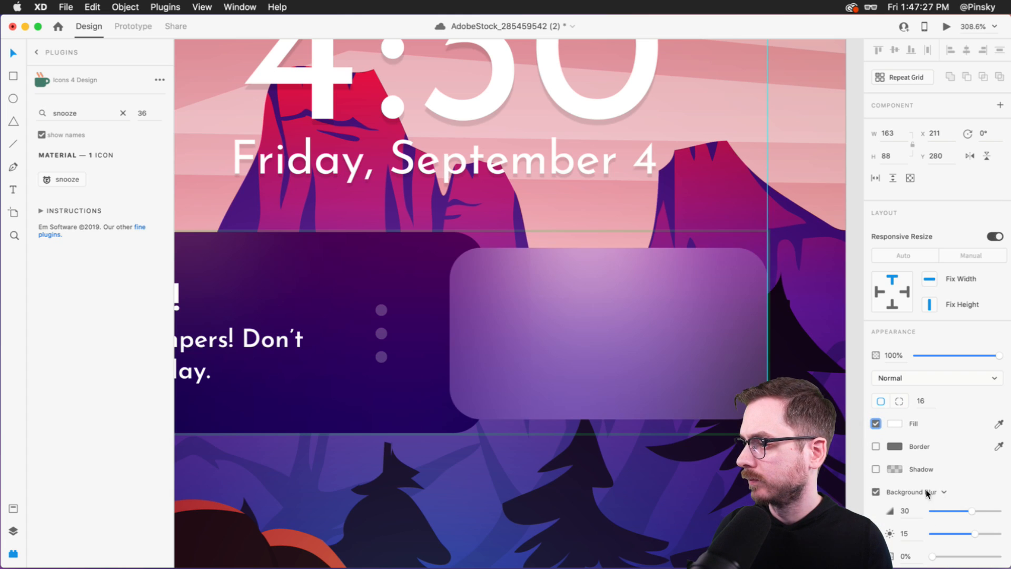
- Darken the rectangle's background blur to a brightness of -48, keeping the blur amount at 30
left_click_drag(946, 510, 922, 509)
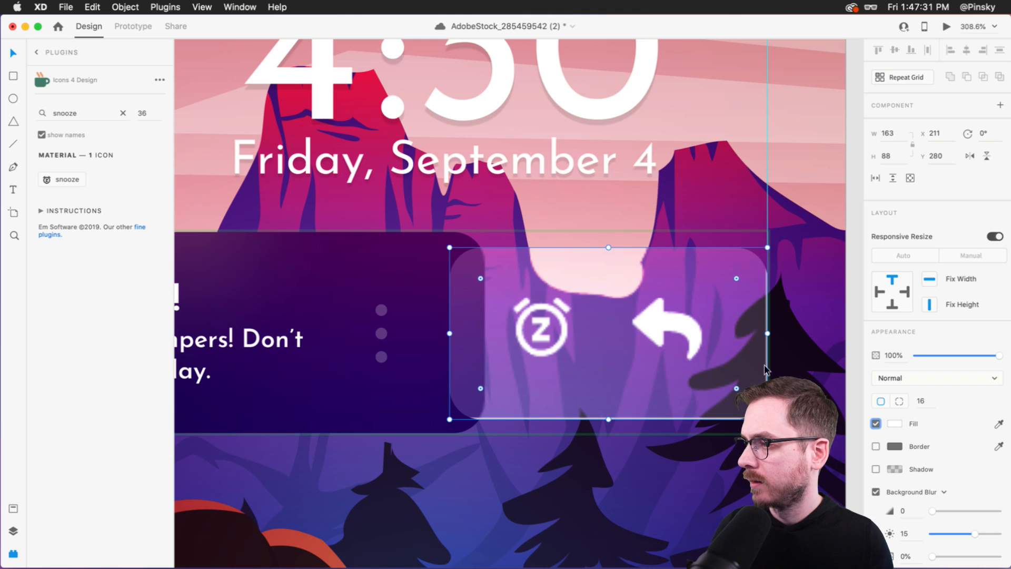
key("super+z")
left_click_drag(966, 534, 933, 528)
- Send the dark rectangle behind both icons and arrange all three behind the notification card background
key("super+bracketleft")
key("super+bracketleft")
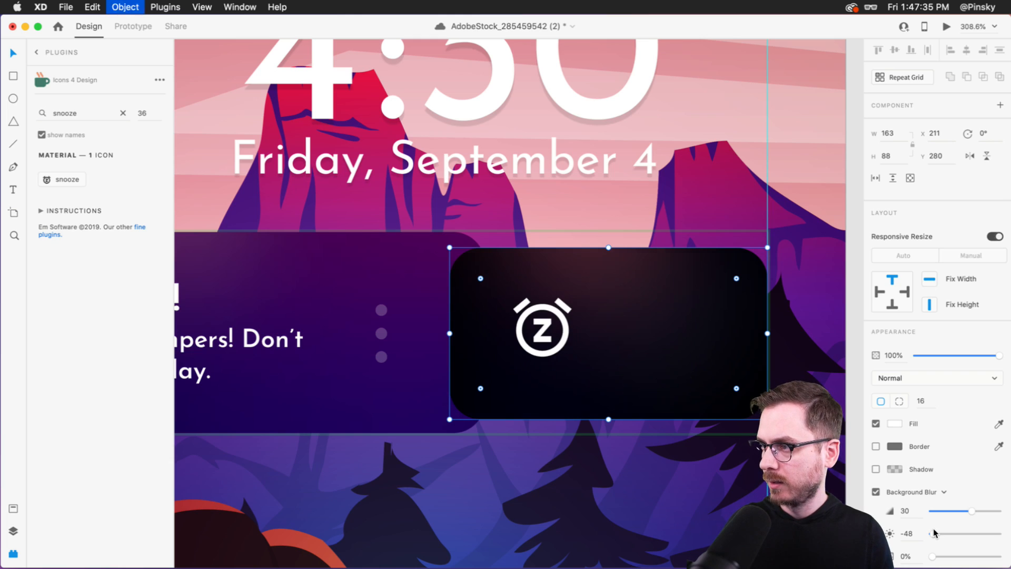
left_click(653, 306, "shift")
left_click(551, 306, "shift")
key("super+bracketleft")
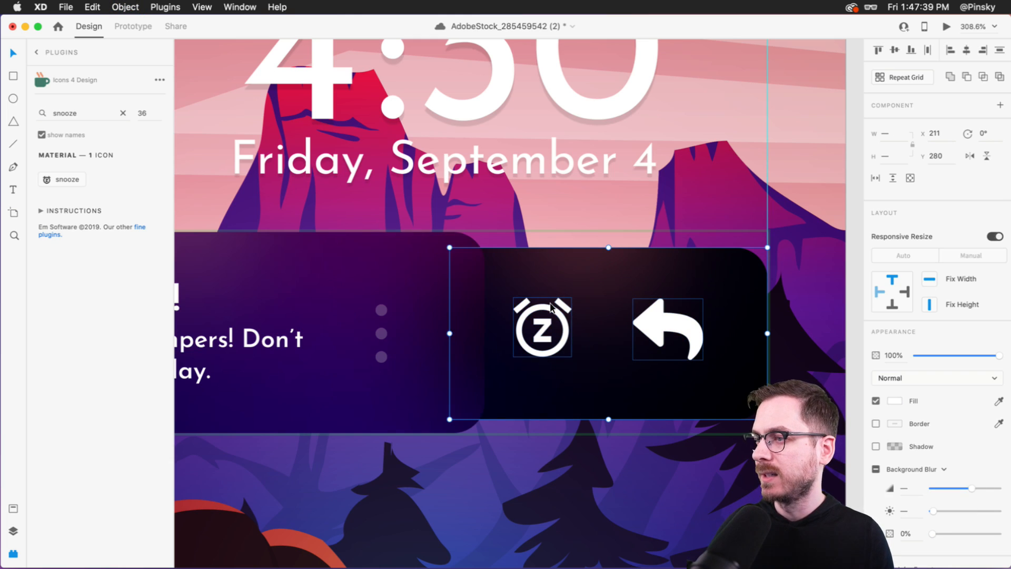
- Compare the main Notification component's Menu and Default State, and leave it set to Default State
scroll(703, 296, "down", 5)
scroll(703, 296, "up", 3)
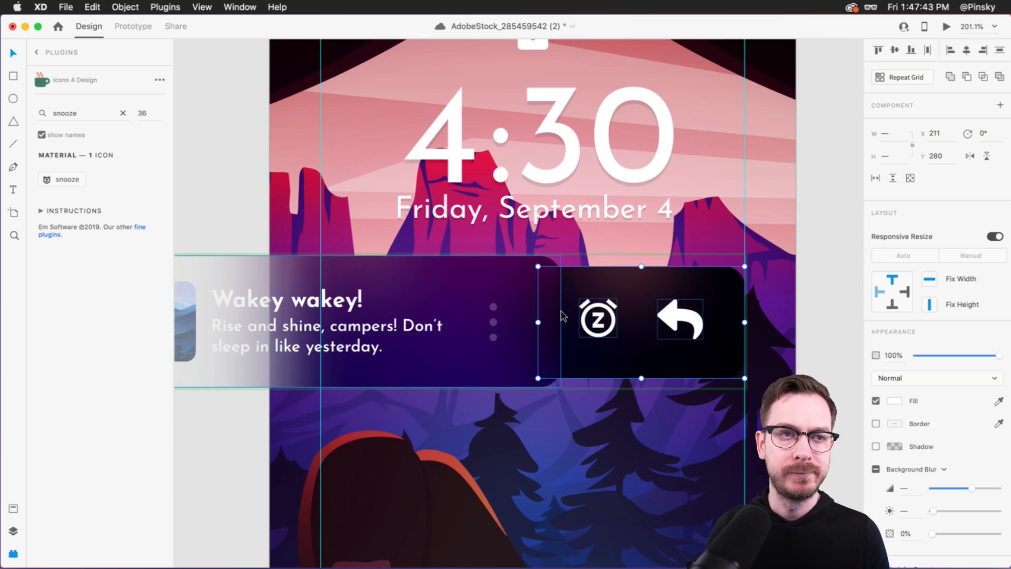
scroll(479, 301, "down", 4)
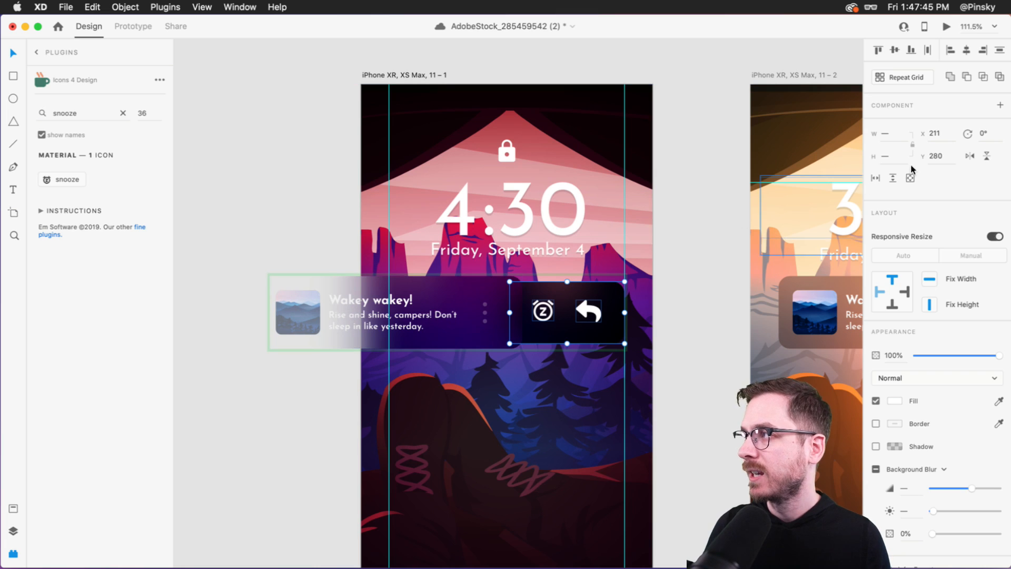
left_click(702, 212)
left_click(594, 275)
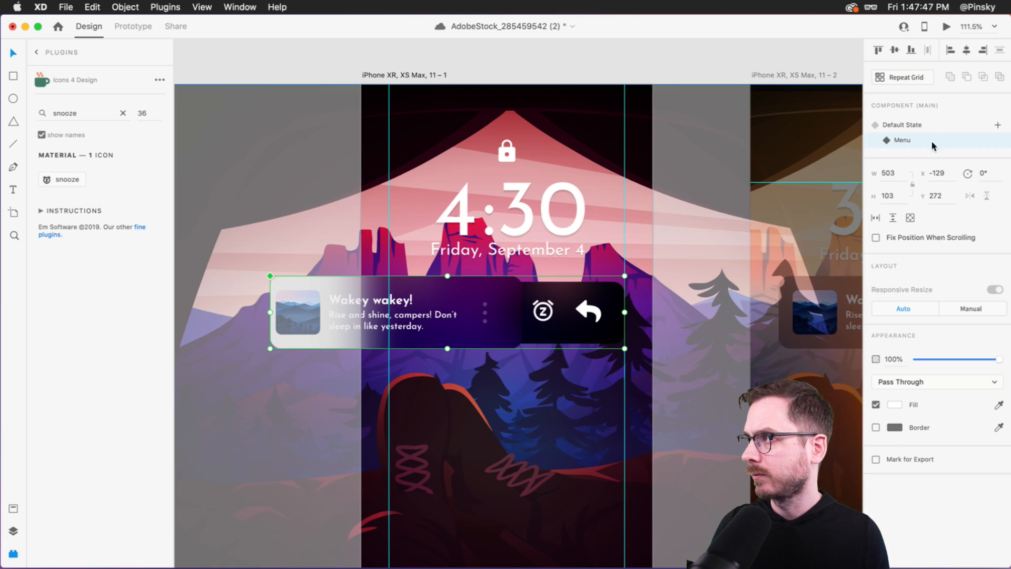
left_click(919, 126)
left_click(917, 138)
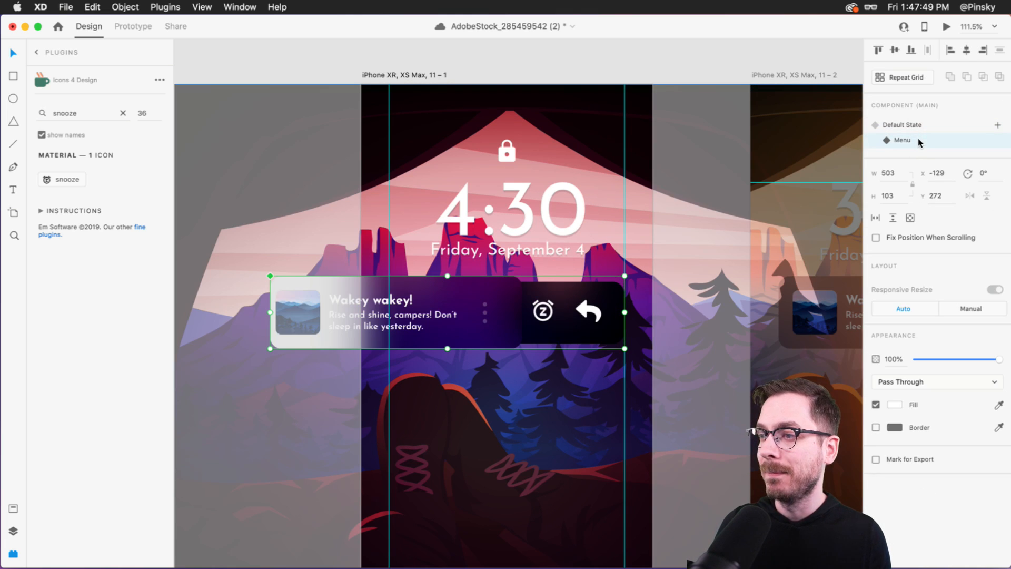
left_click(919, 126)
- Switch the Notification instance on the 3:30 lock screen to the Menu state
scroll(649, 120, "right", 5)
scroll(649, 120, "right", 2)
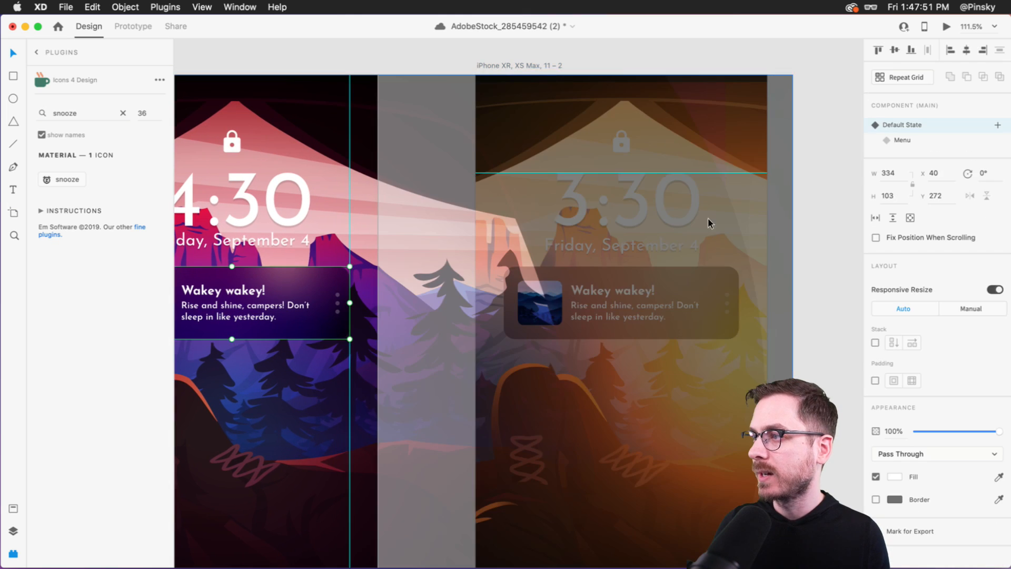
scroll(697, 202, "down", 1)
left_click(735, 241)
left_click(580, 266)
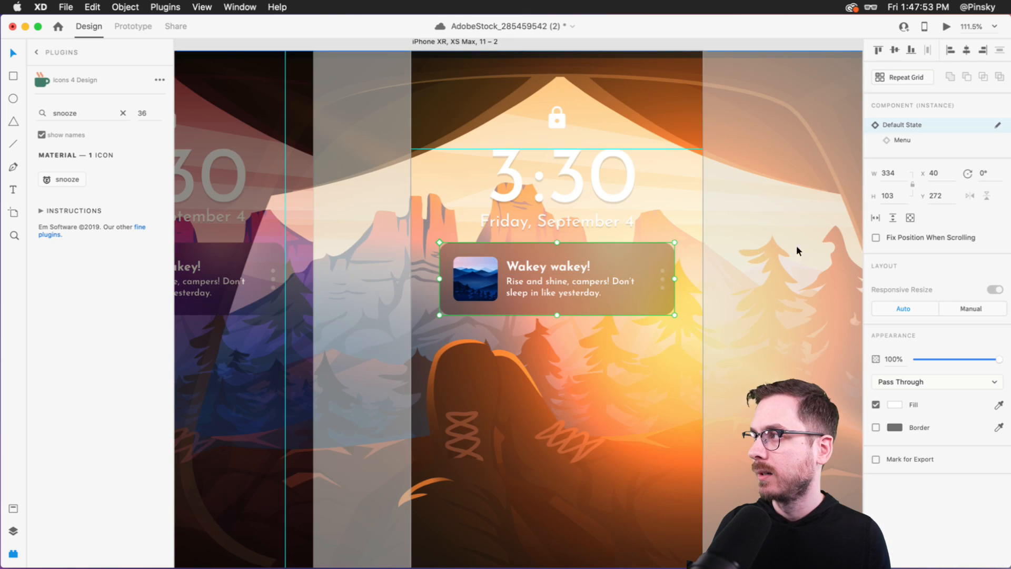
key("super+3")
left_click(926, 140)
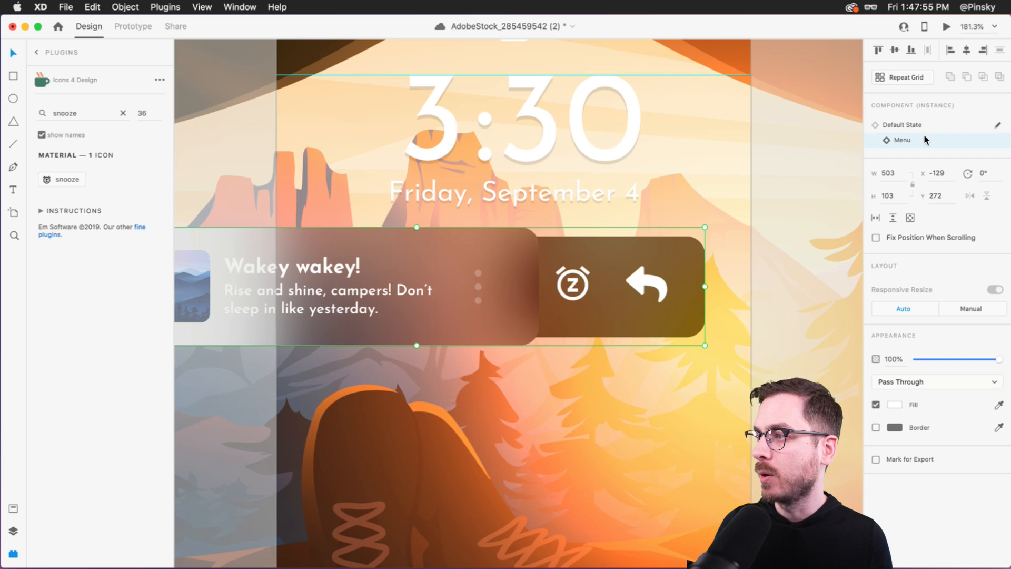
- Switch the Notification instance on the 3:30 lock screen back to Default State and deselect it
left_click(933, 126)
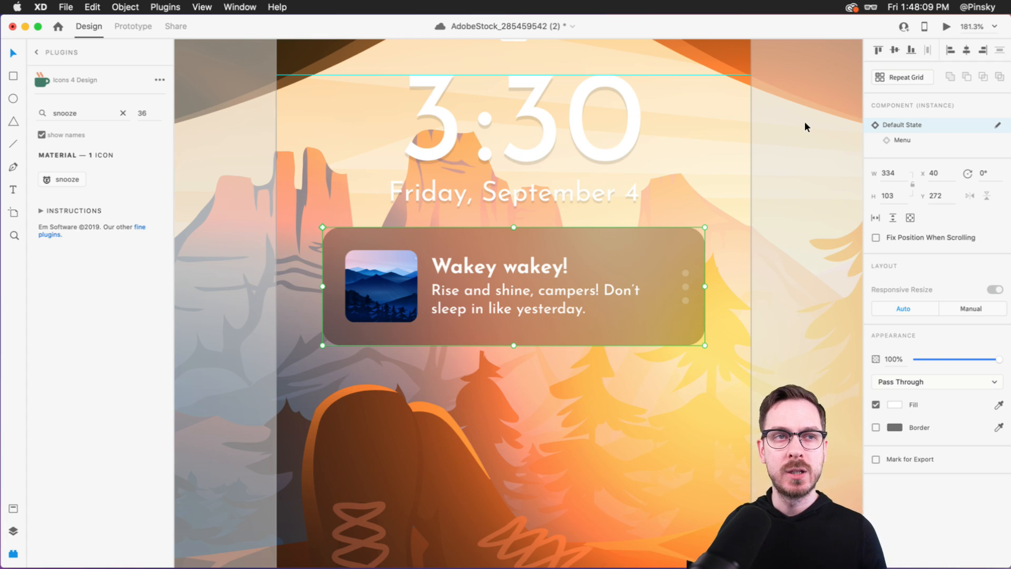
scroll(710, 159, "down", 5)
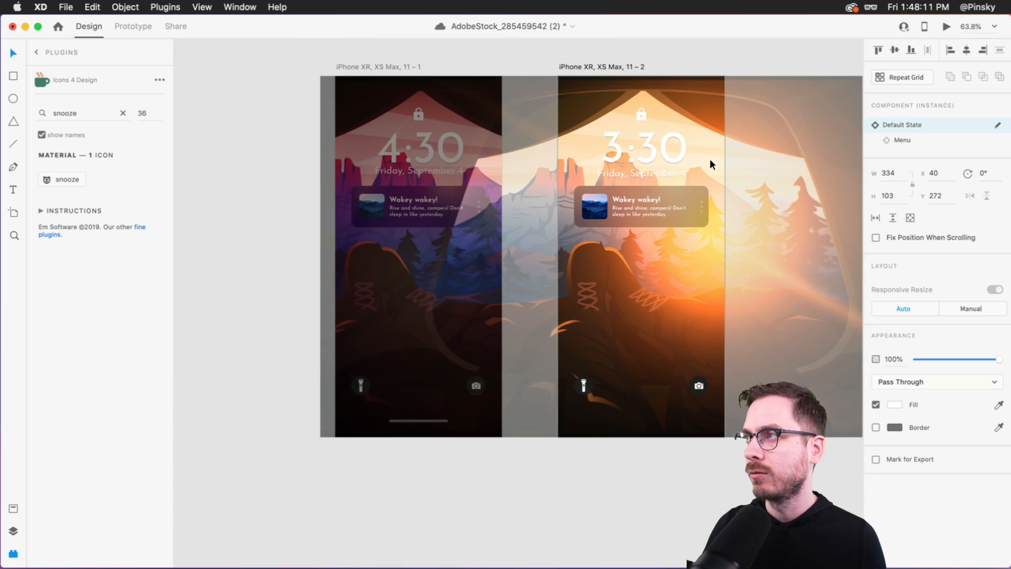
left_click(660, 61)
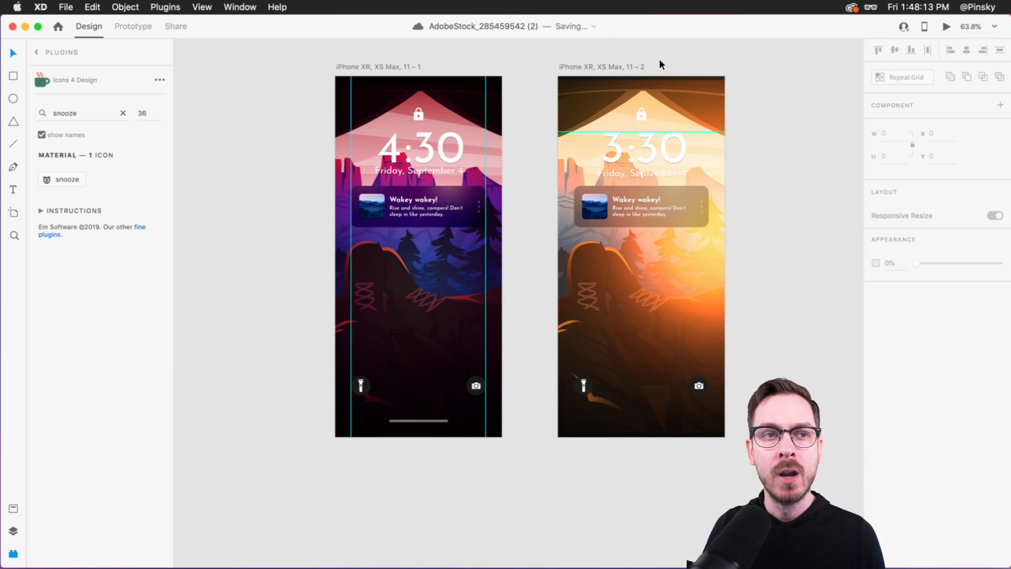
- Try to open the mountain thumbnail in the 4:30 lock screen's notification for editing in Photoshop
scroll(307, 215, "up", 5)
scroll(556, 171, "up", 3)
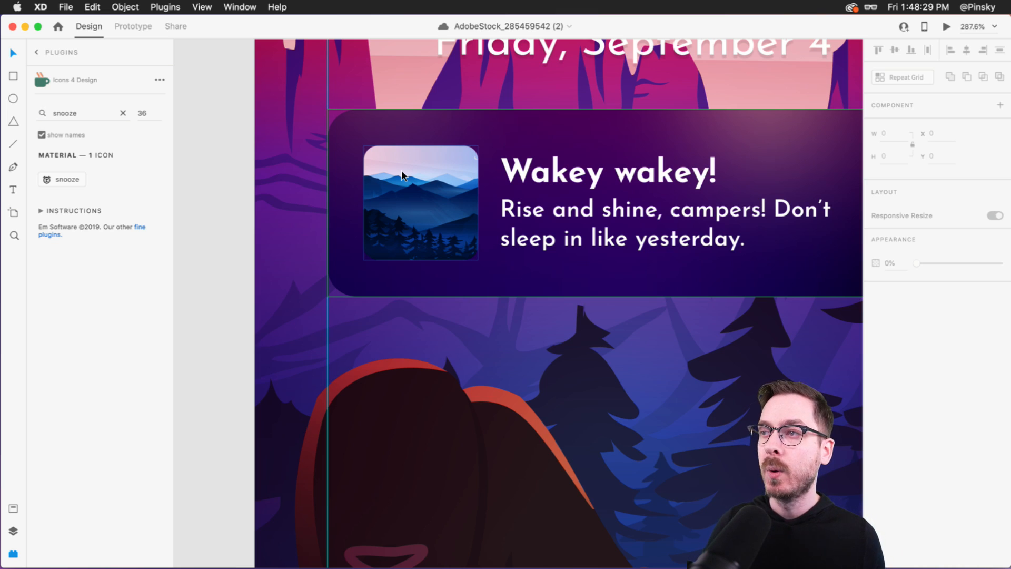
left_click(402, 172)
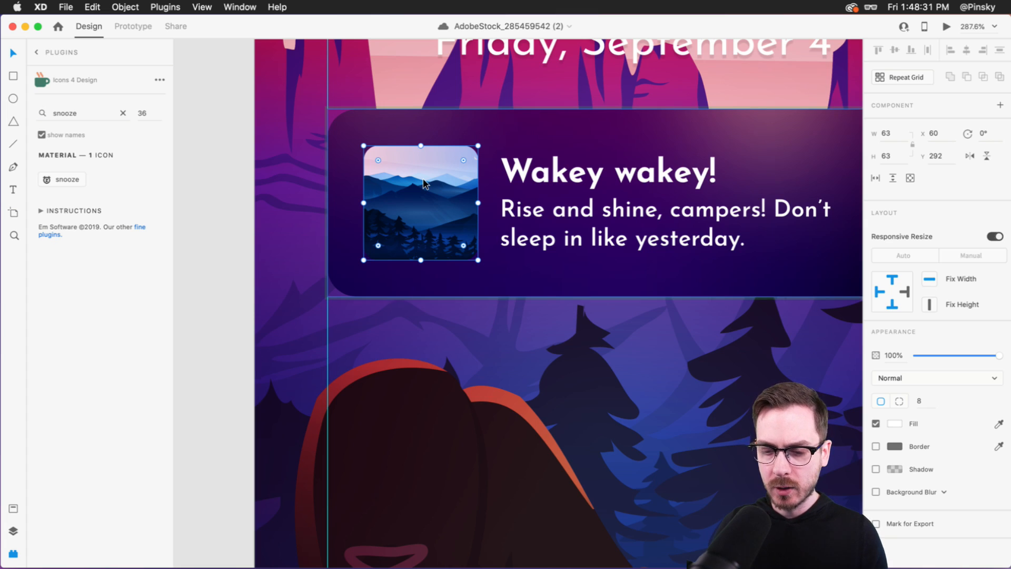
key("super+y")
right_click(424, 183)
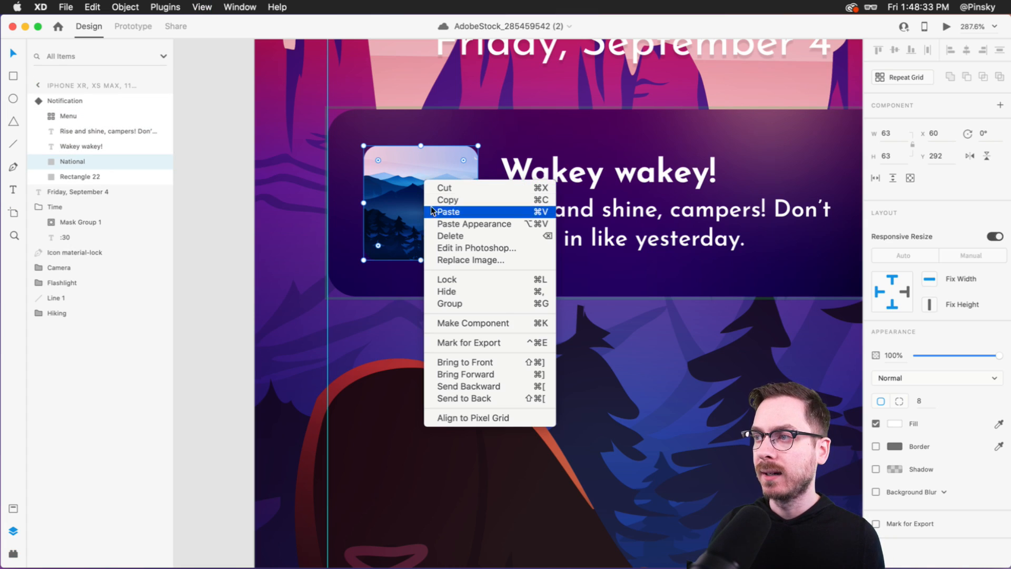
left_click(487, 248)
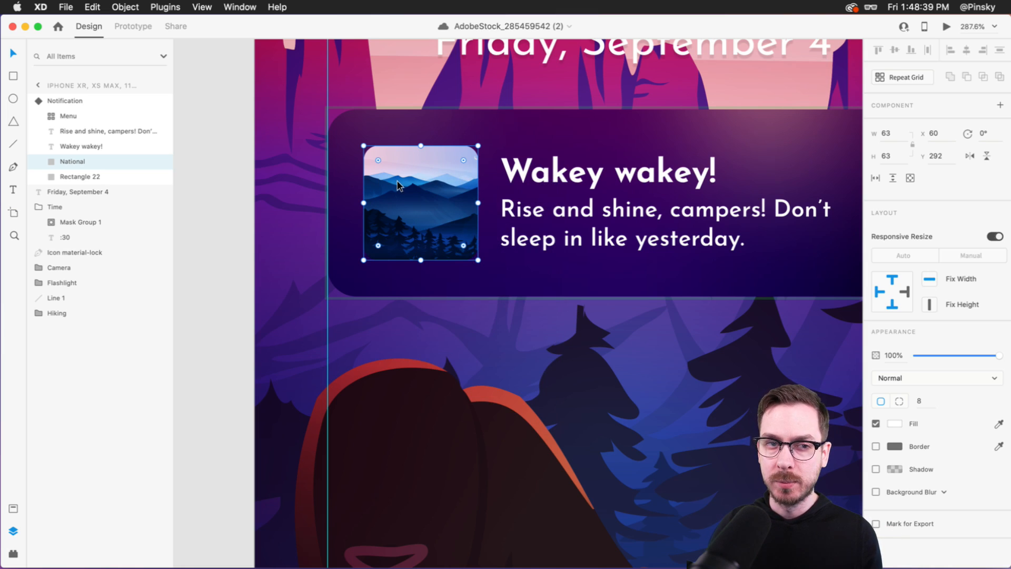
scroll(398, 181, "down", 10)
scroll(421, 179, "right", 3)
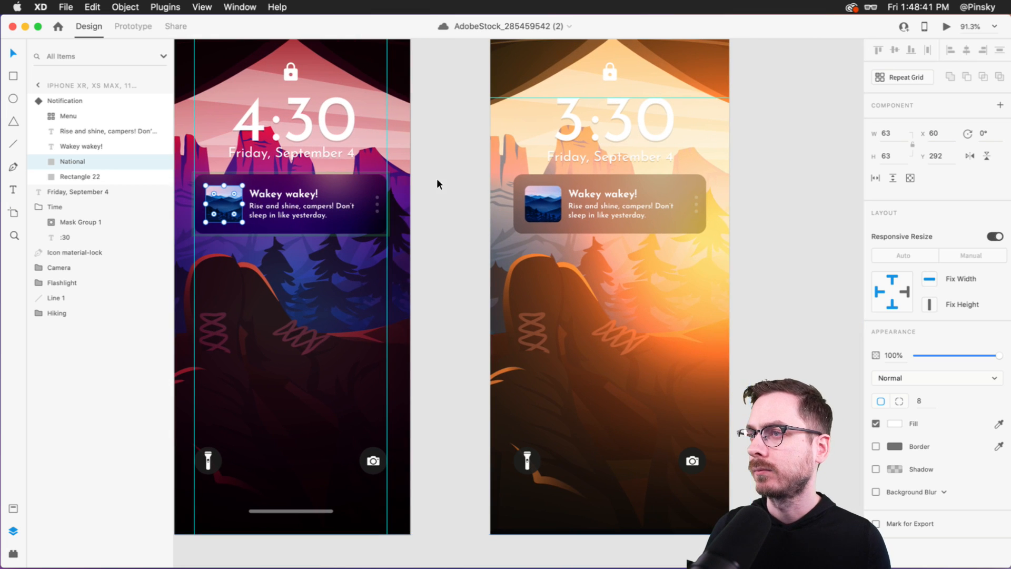
left_click(443, 178)
scroll(447, 178, "left", 1)
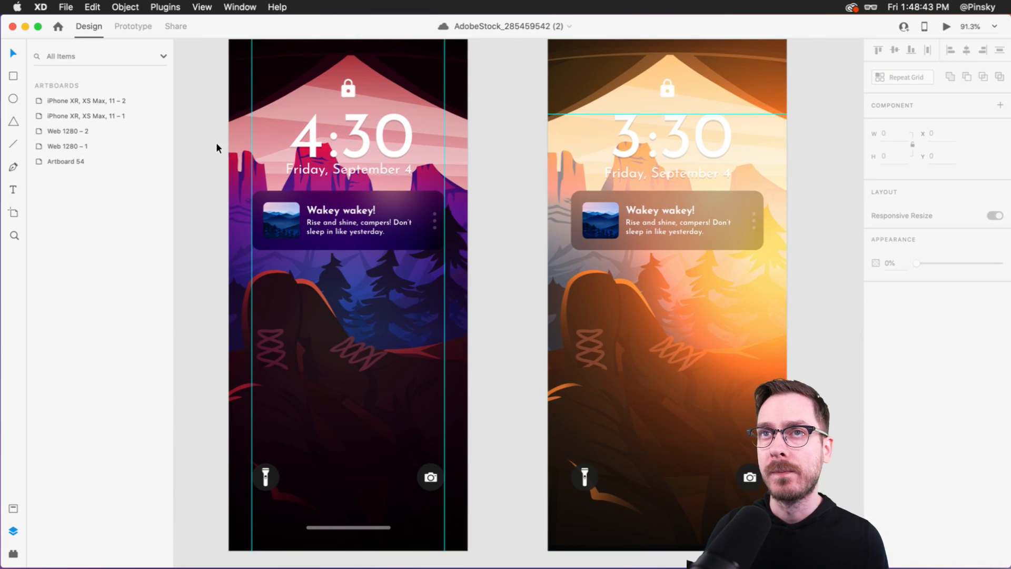
- Open the CC Libraries and select the Loading – 1 graphic in App Design Elements
left_click(277, 224)
scroll(276, 220, "up", 10)
scroll(277, 220, "left", 2)
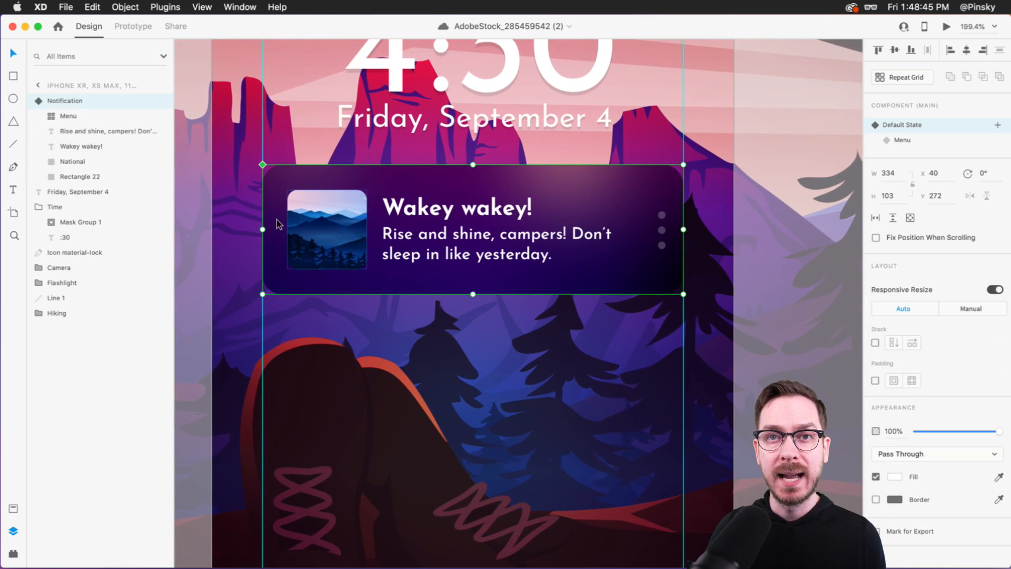
scroll(276, 220, "left", 1)
left_click(66, 6)
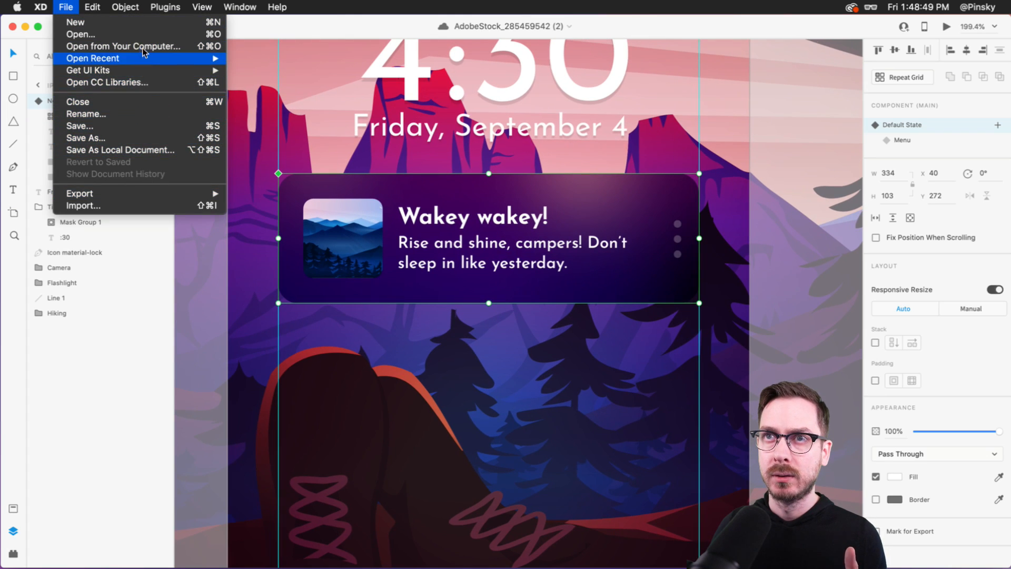
left_click(130, 83)
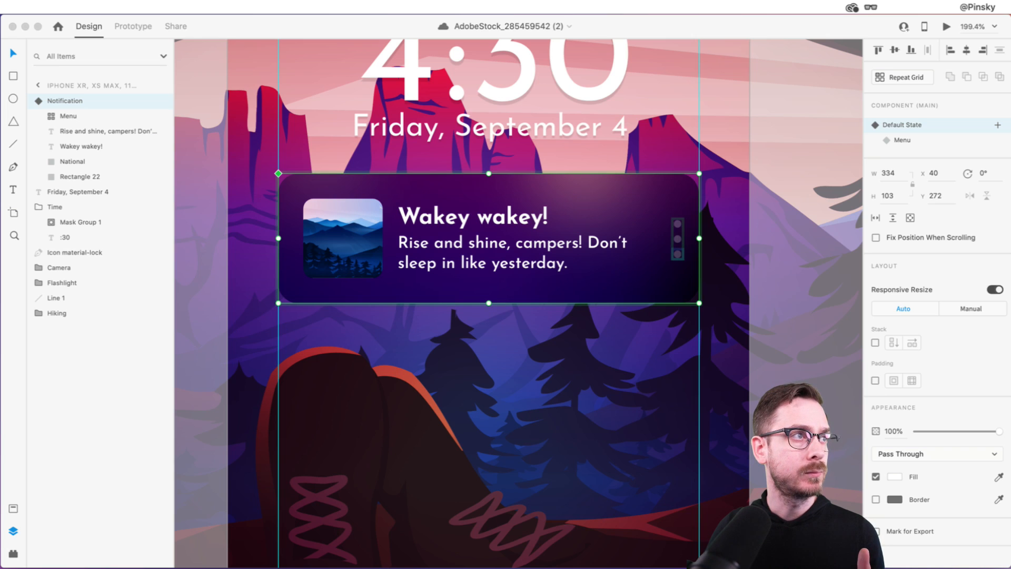
left_click_drag(131, 92, 232, 51)
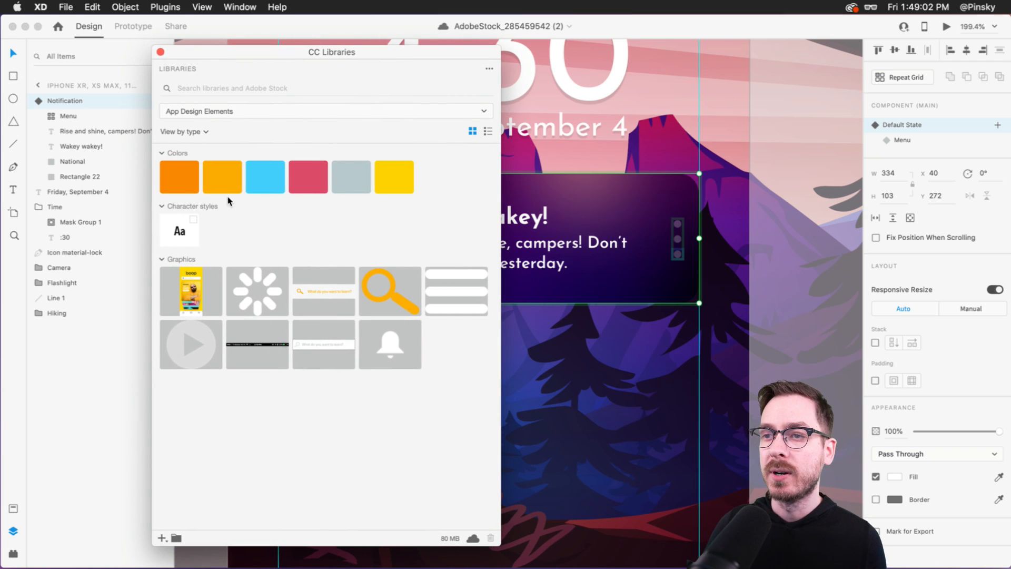
left_click(195, 287)
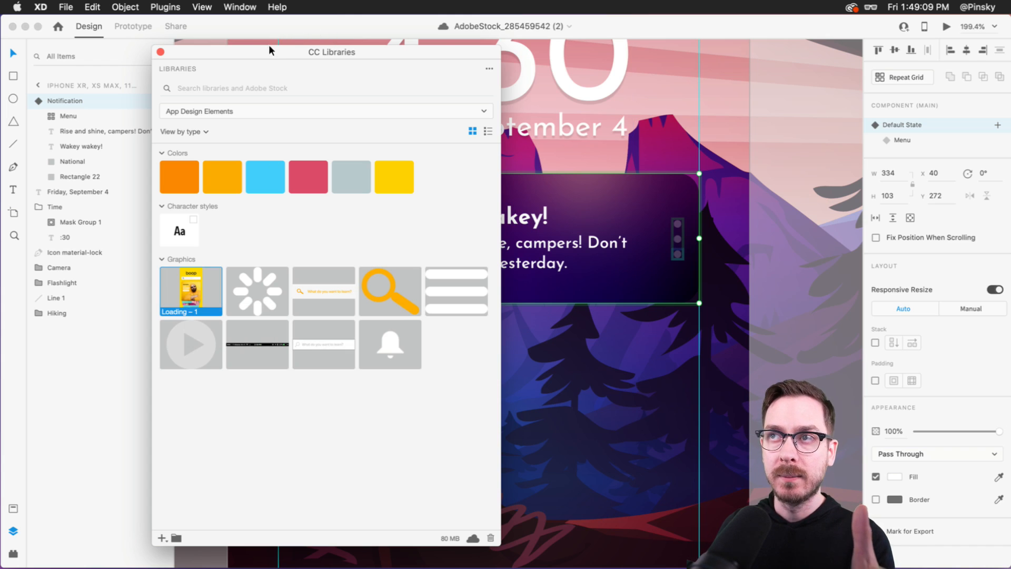
- Try placing the Loading – 1 graphic onto the notification's thumbnail, close the libraries and undo the placement
left_click_drag(267, 52, 550, 32)
left_click_drag(507, 272, 343, 234)
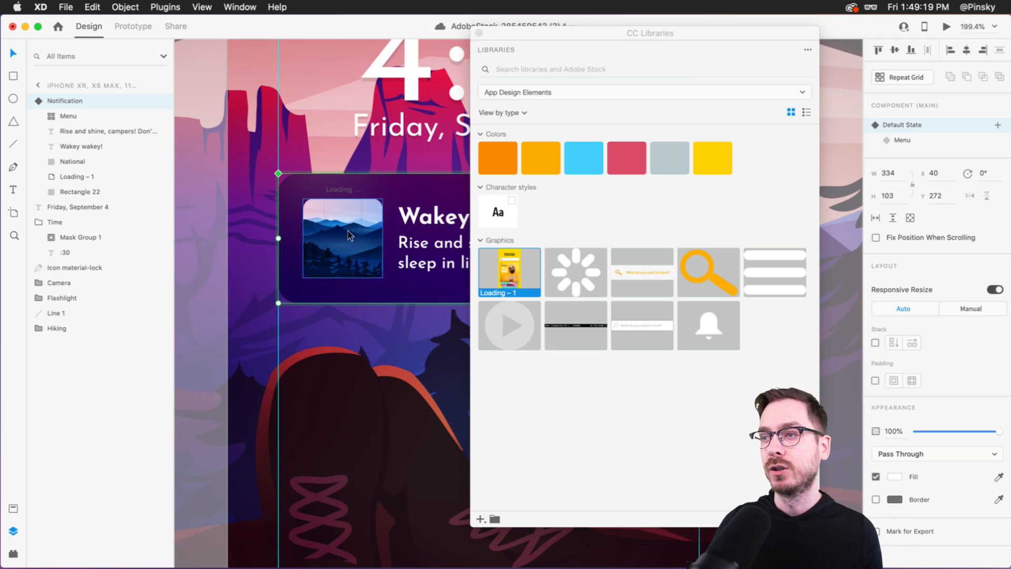
left_click(480, 34)
double_click(372, 183)
key("super+z")
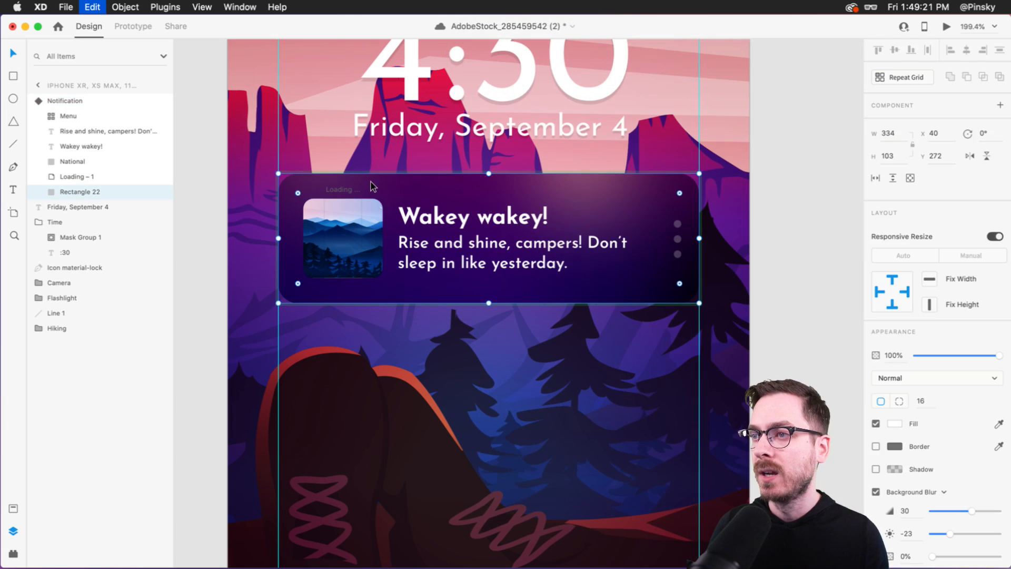
scroll(410, 256, "down", 5)
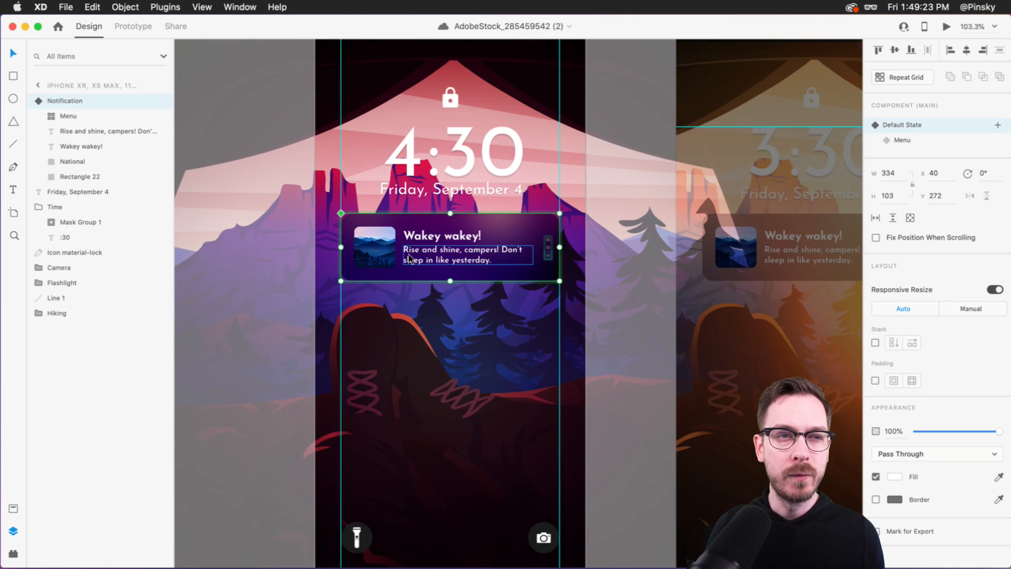
scroll(410, 256, "down", 5)
left_click(599, 123)
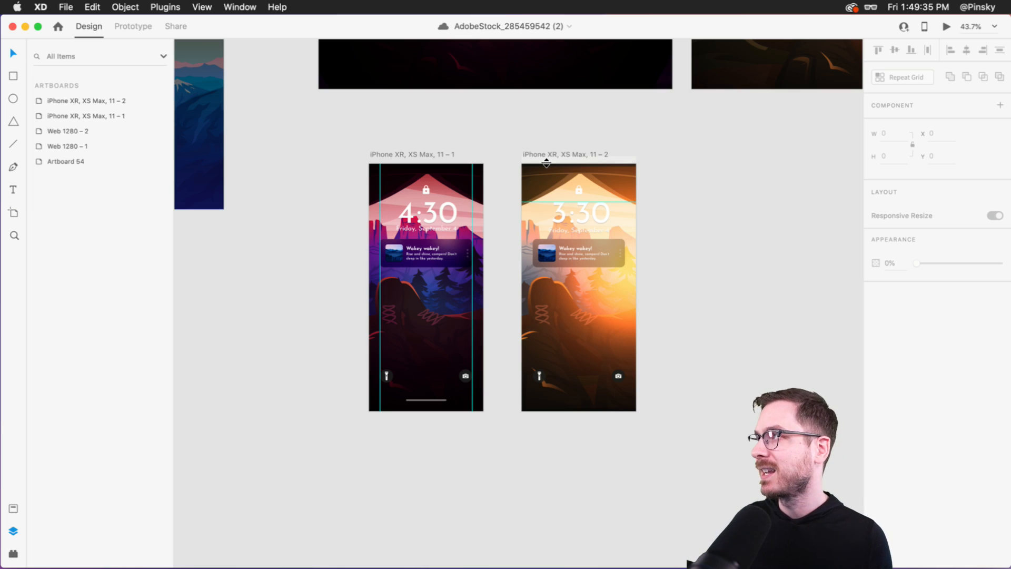
scroll(680, 244, "right", 5)
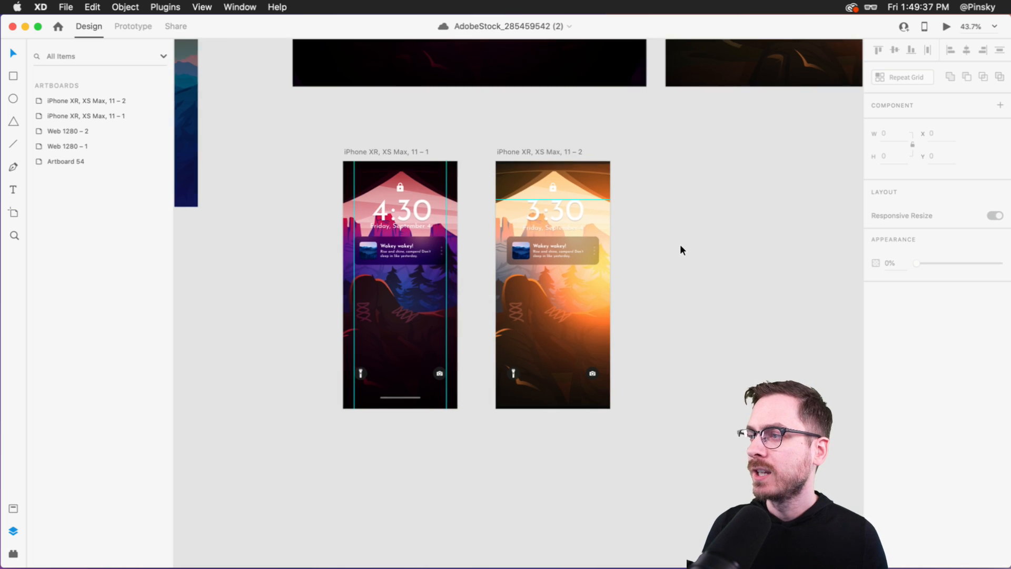
left_click(353, 254)
left_click(677, 231)
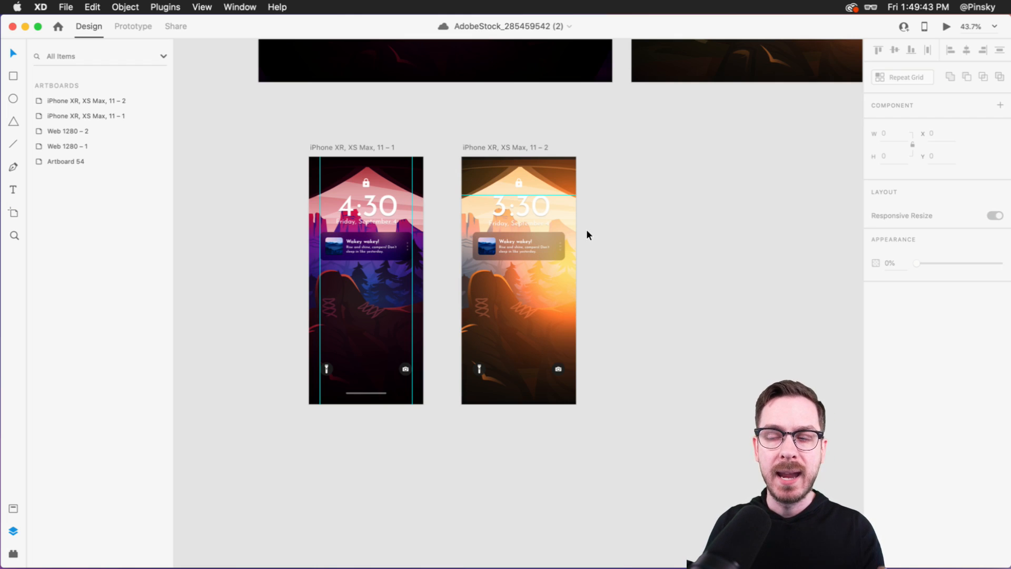
- Create a 1200 by 900 artboard beside the 3:30 lock screen and move it to X 4892
scroll(670, 216, "right", 5)
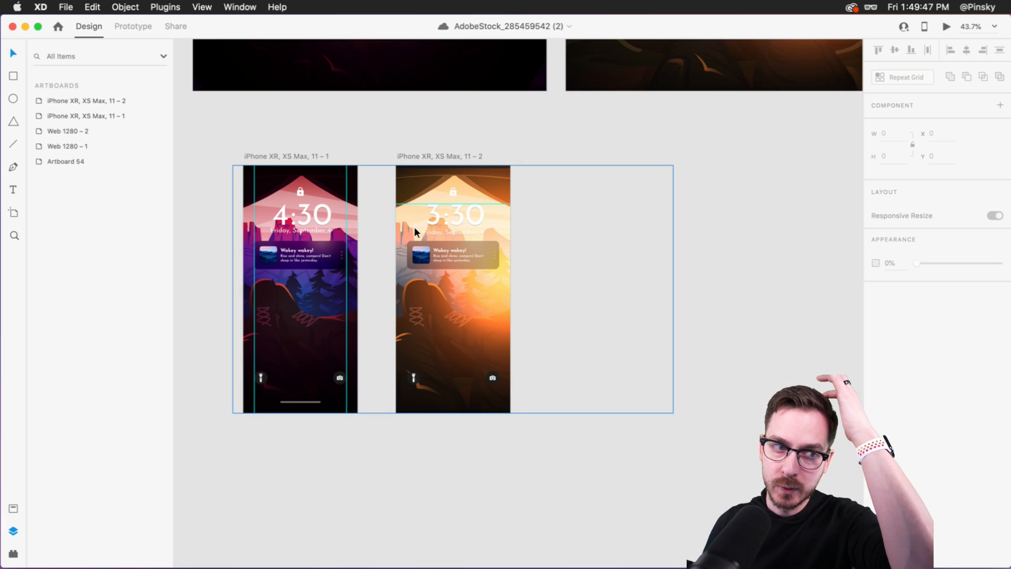
left_click(14, 212)
left_click_drag(525, 165, 786, 384)
key("v")
left_click(898, 141)
type("1200")
key("Tab")
type("900")
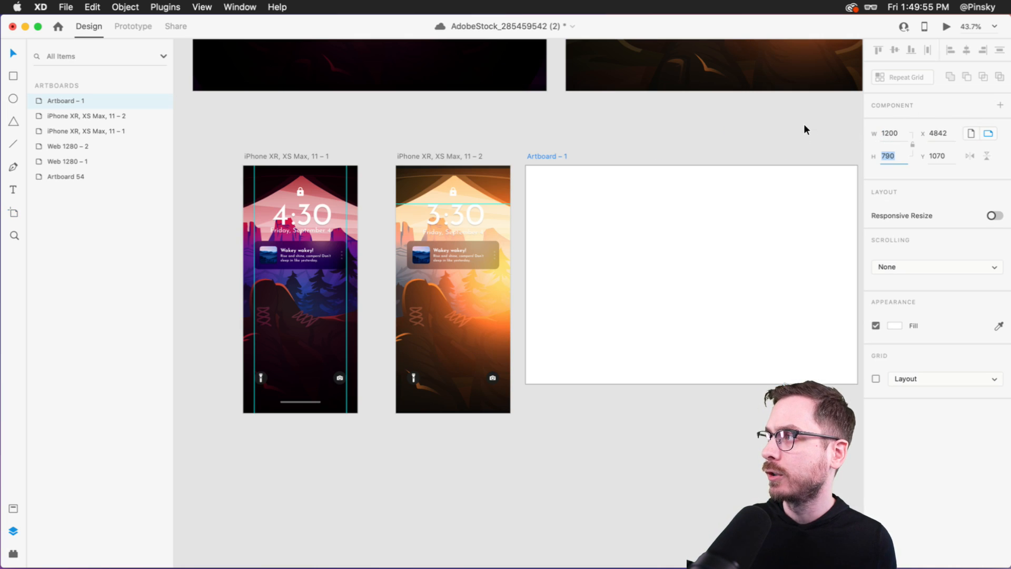
key("Return")
scroll(520, 289, "right", 3)
type("v")
mouse_move(461, 146)
left_mouse_down()
mouse_move(468, 141)
mouse_move(785, 404)
left_mouse_up()
- Examine the grouped landscape artwork on Artboard 54 as possible background for the new artboard
key("r")
scroll(399, 282, "left", 3)
scroll(397, 283, "down", 5)
scroll(396, 282, "left", 6)
key("v")
left_click(476, 173)
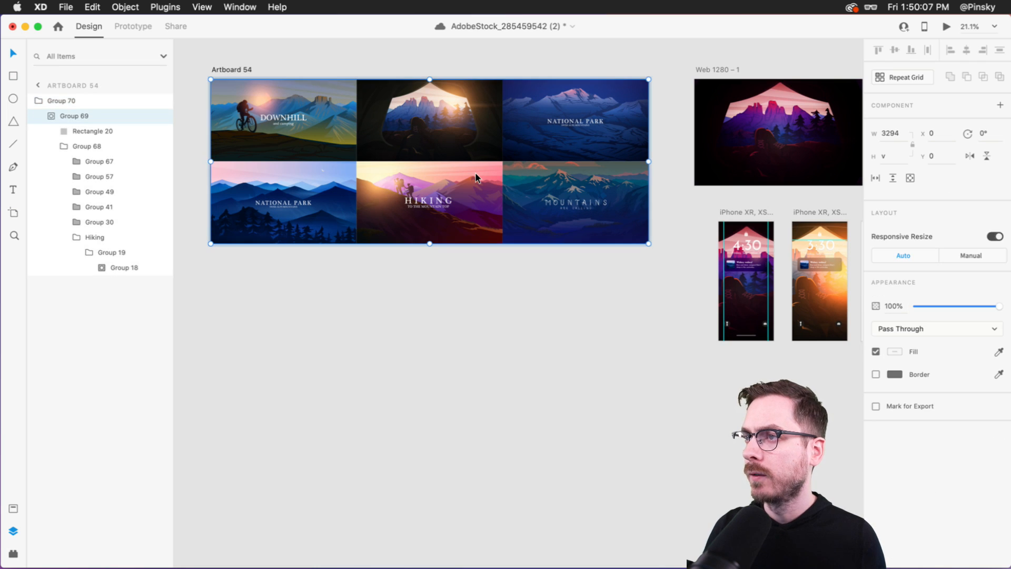
scroll(647, 243, "right", 1)
scroll(648, 243, "right", 8)
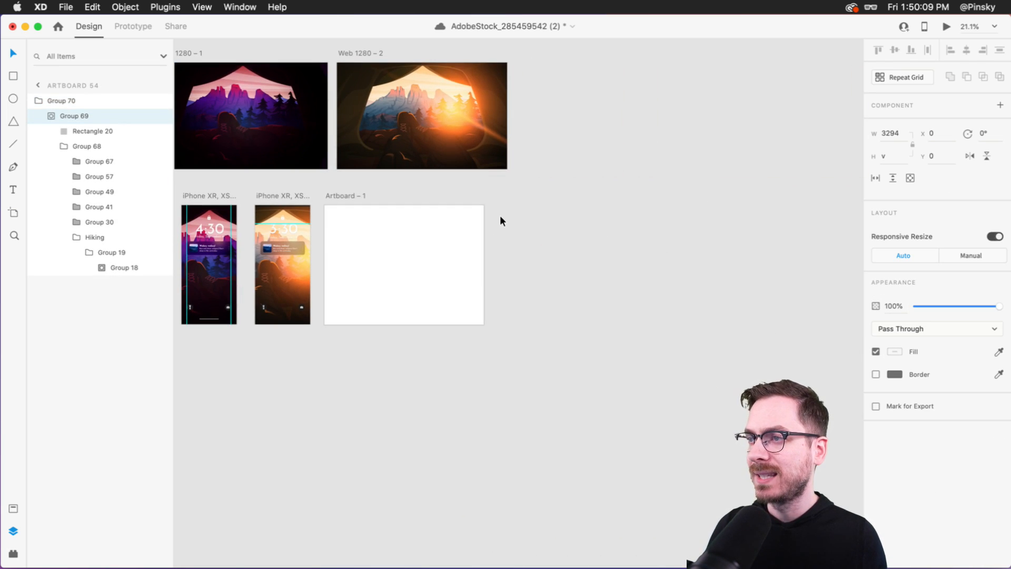
scroll(412, 204, "up", 5)
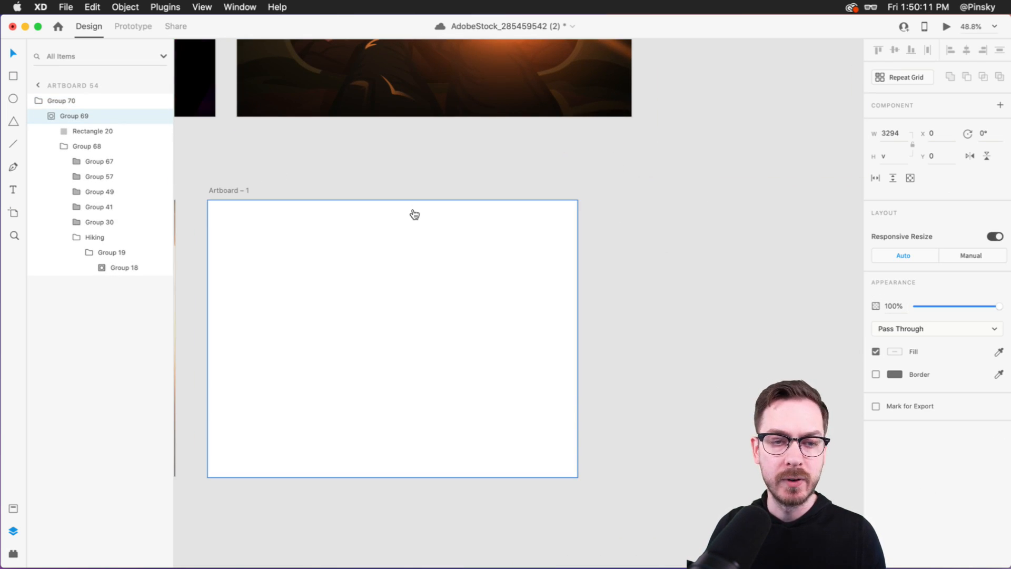
- Try filling the new artboard with the Hiking image file from the file browser
key("super+Tab")
left_click(604, 242)
left_click_drag(695, 150, 341, 338)
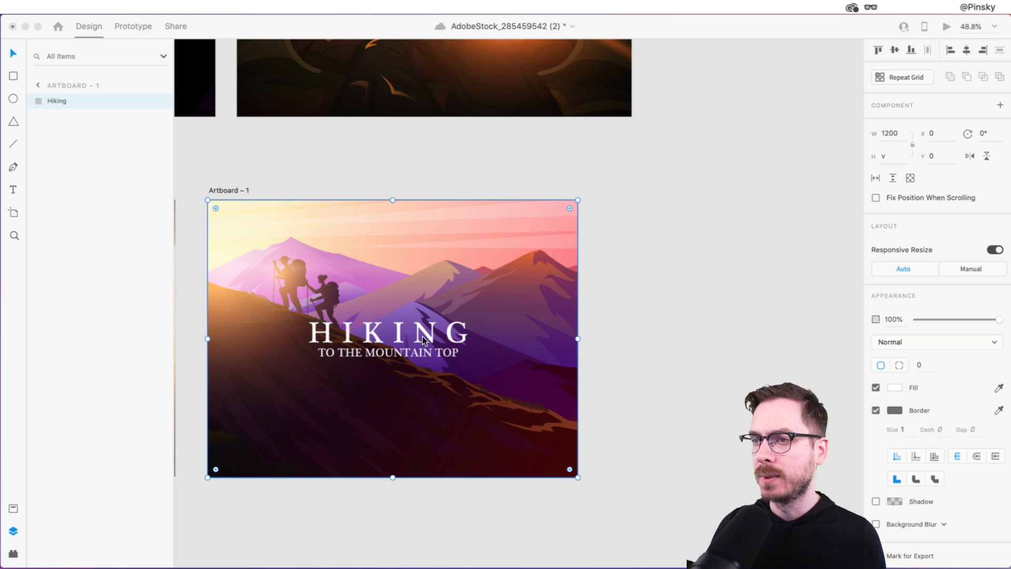
scroll(423, 339, "left", 3)
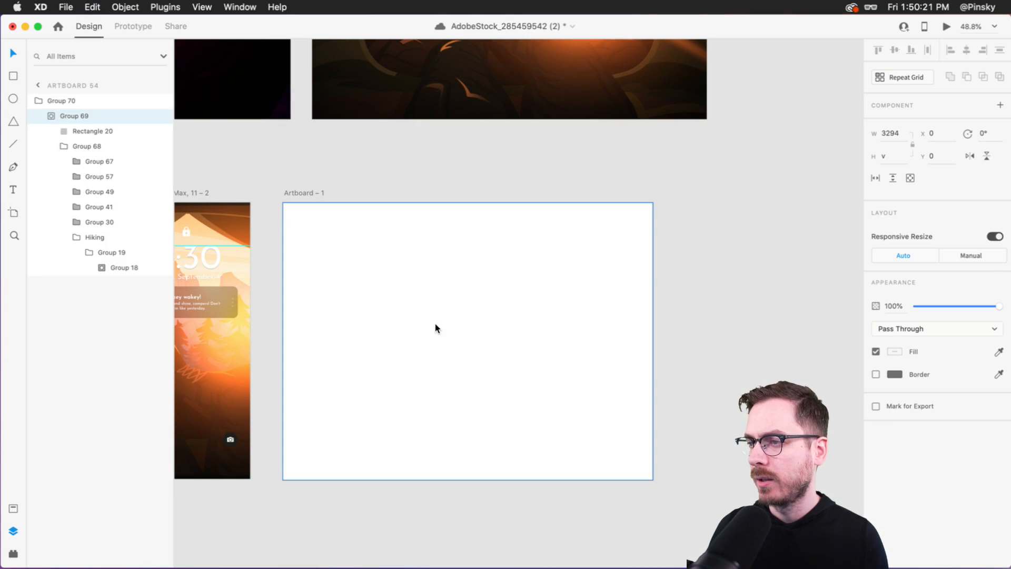
- Fill the new artboard with the National mountain image file from the file browser
key("super+Tab")
left_click(531, 239)
left_click_drag(629, 150, 380, 319)
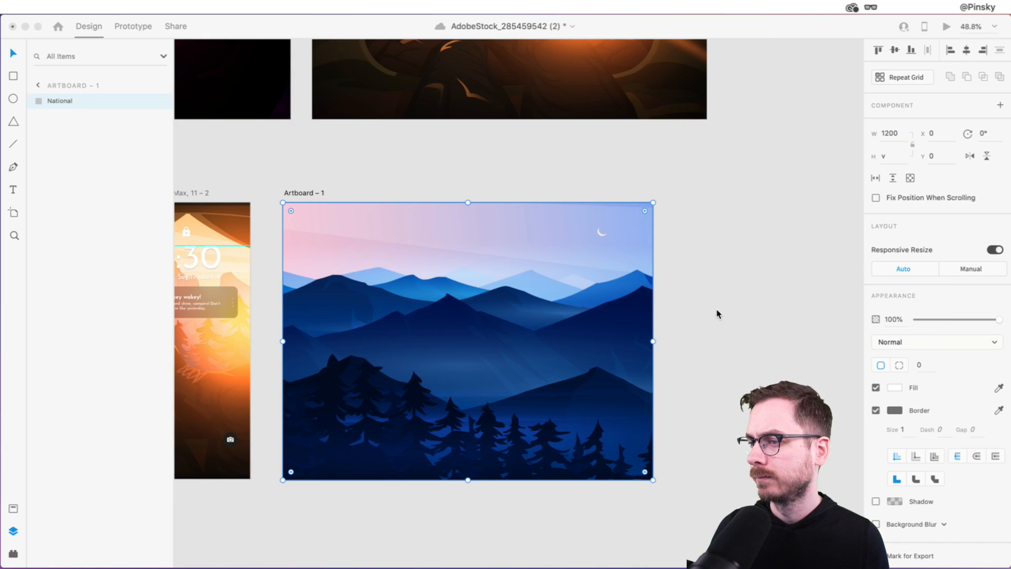
- Rename the new artboard as Dribbble and check its height value
scroll(497, 290, "left", 8)
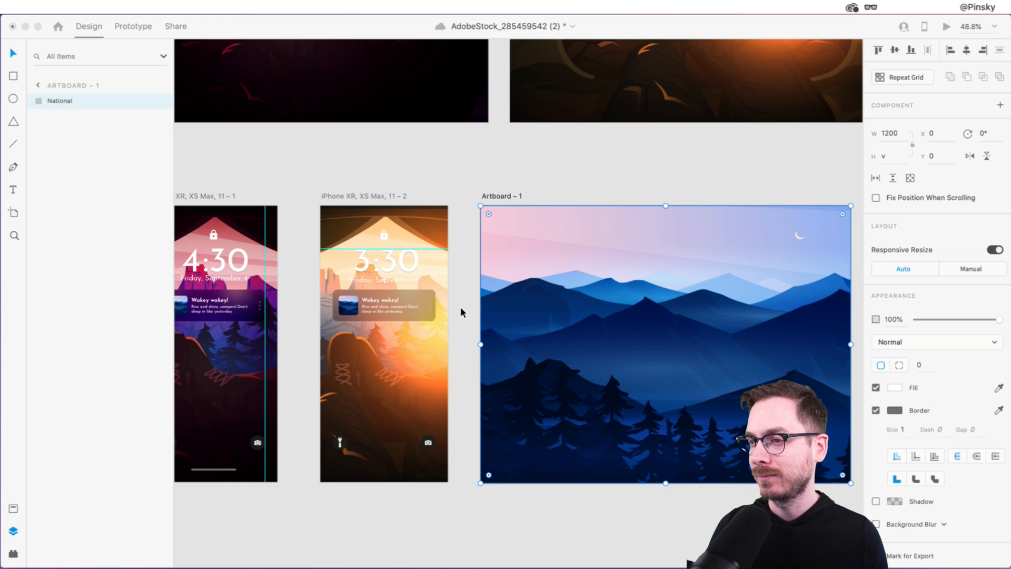
scroll(460, 313, "left", 4)
double_click(574, 181)
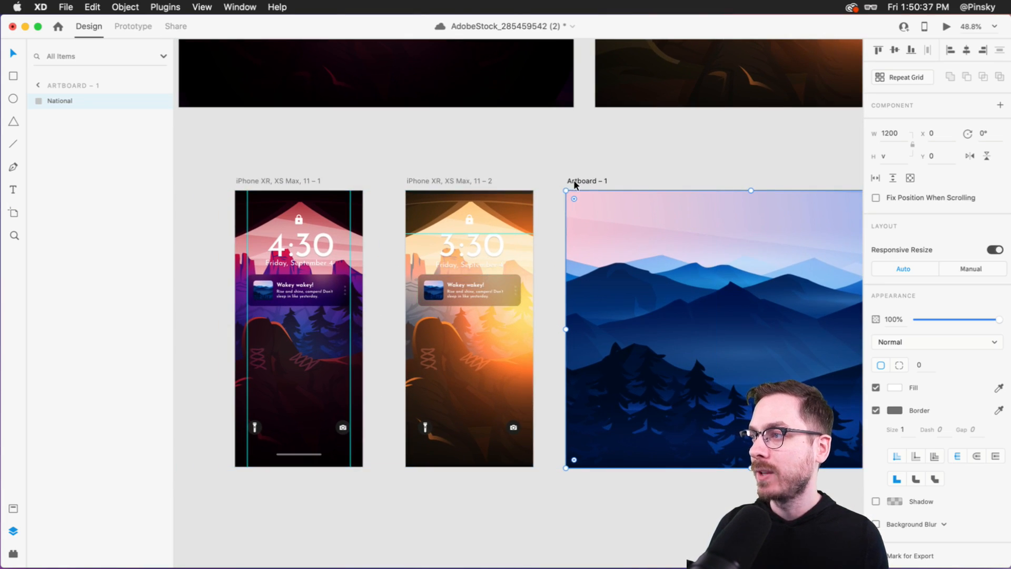
type("Dribbble")
key("Return")
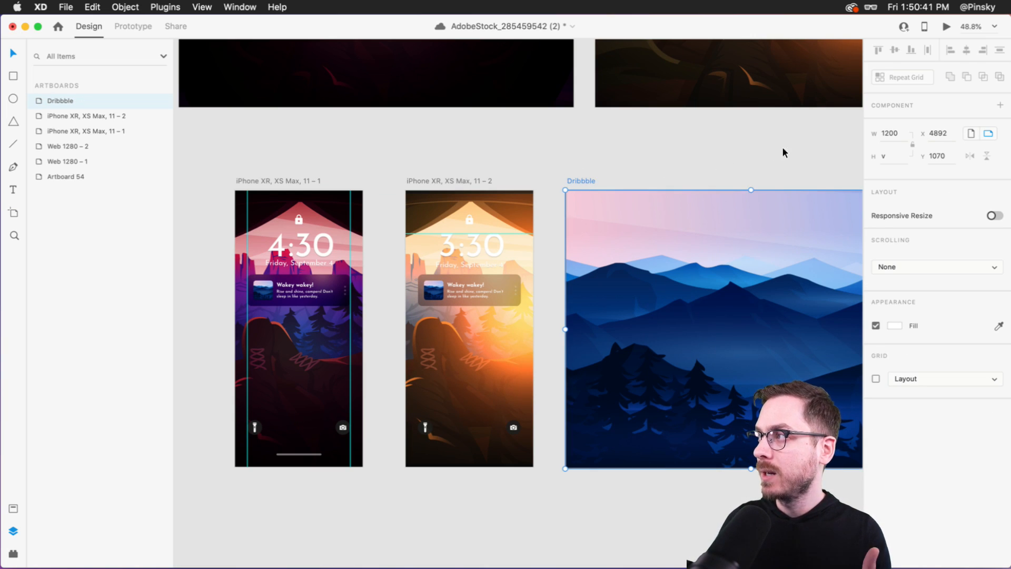
left_click(891, 165)
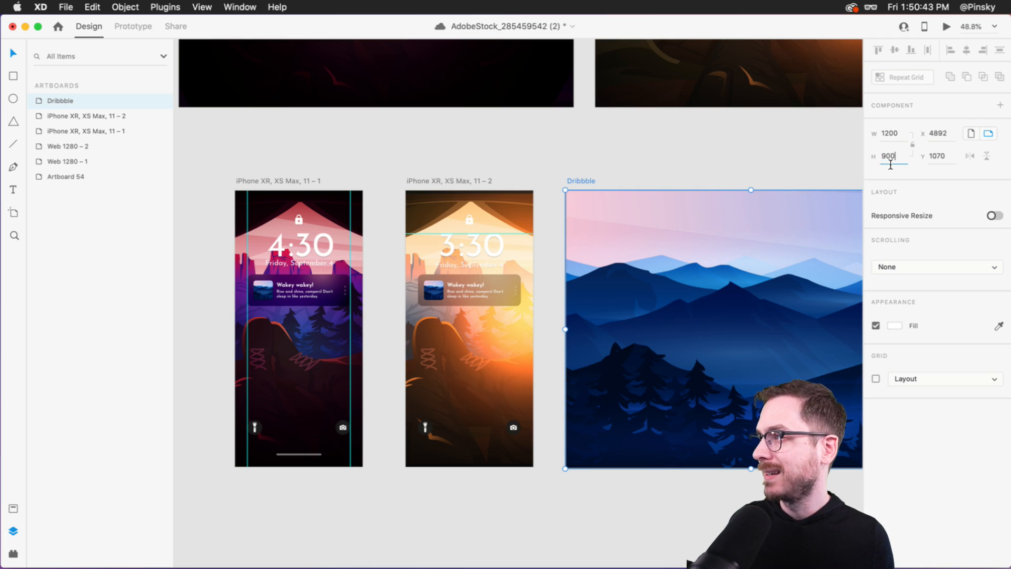
- Try copying the lock screen layers of the first iPhone artboard onto the Dribbble artboard
scroll(280, 282, "up", 2)
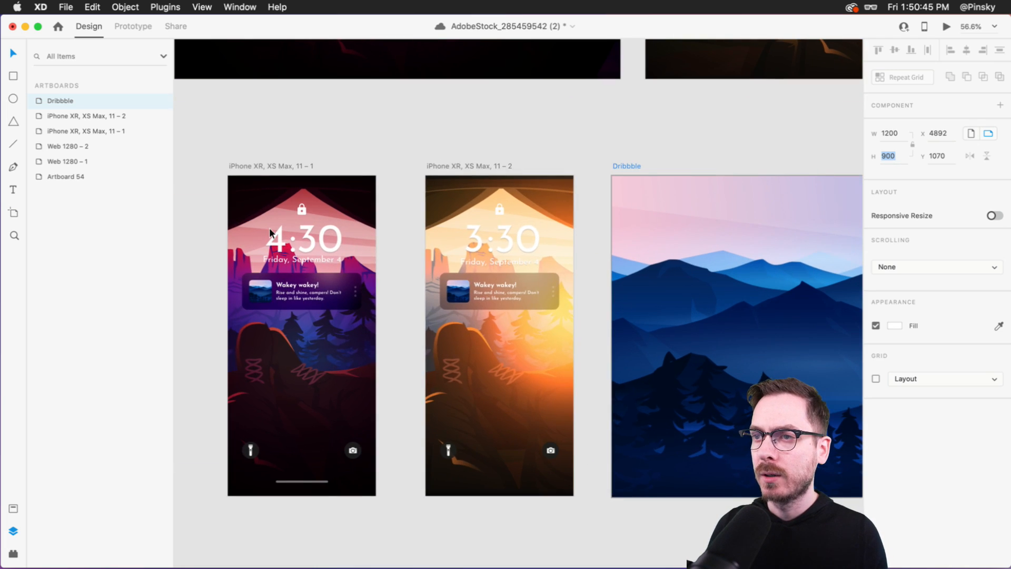
left_click(275, 240)
left_click(79, 100)
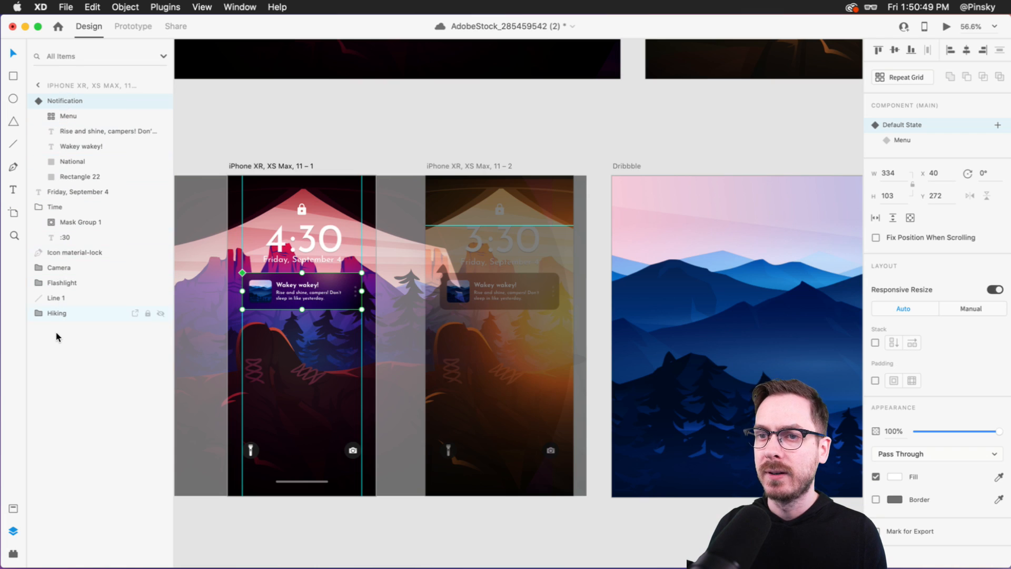
left_click(62, 313, "shift")
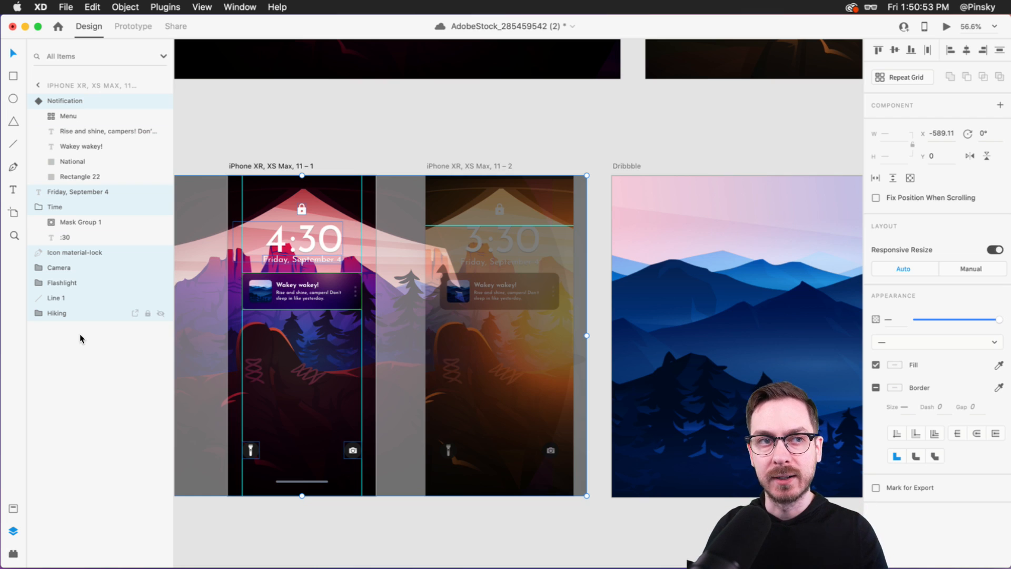
scroll(460, 283, "right", 5)
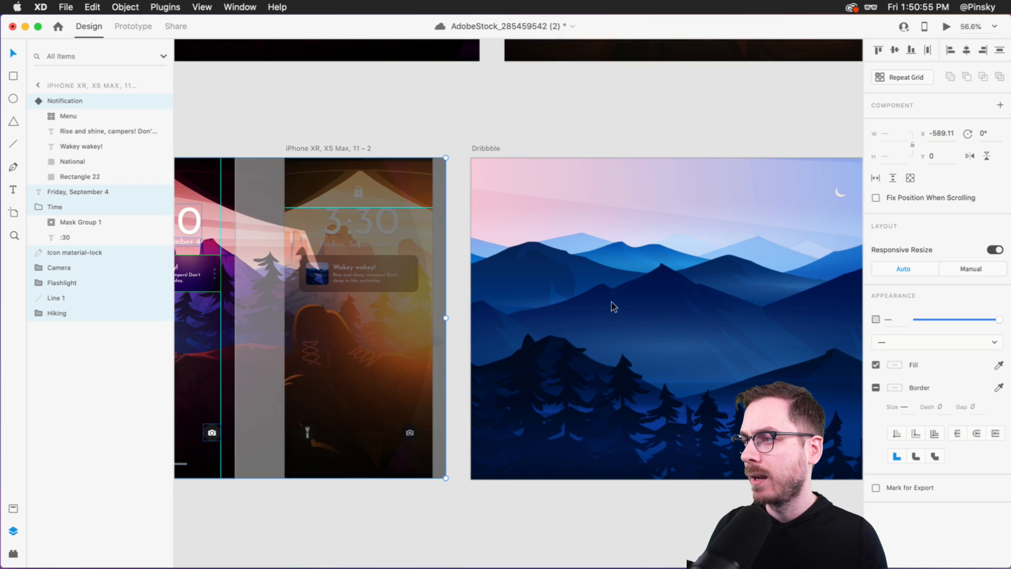
scroll(612, 307, "up", 3)
scroll(463, 287, "left", 3)
key("super+v")
left_click_drag(331, 263, 620, 267)
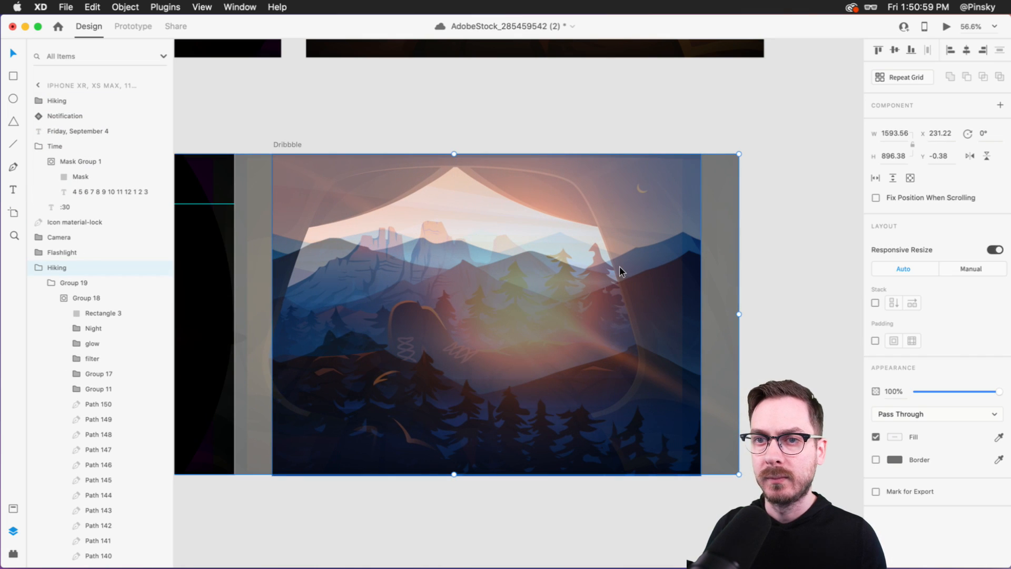
key("super+z")
- Move the Dribbble artboard farther away from the iPhone artboards, to about X 5667, Y 1167
scroll(619, 267, "down", 3)
left_click_drag(446, 196, 597, 210)
scroll(597, 210, "right", 4)
key("super+3")
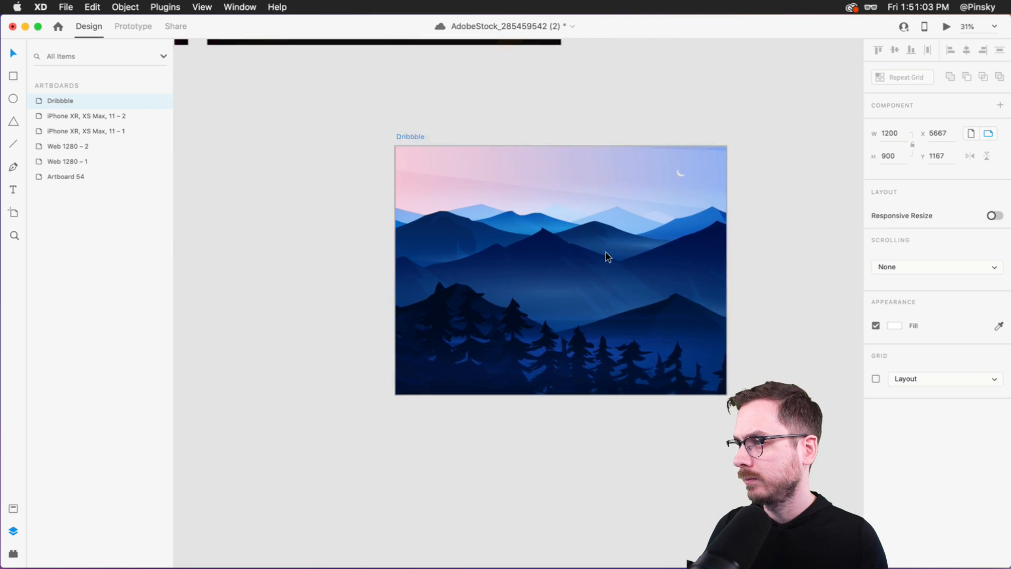
- Try pasting all the lock screen layers unmasked onto the Dribbble artboard and aligning them with its upper edge
key("super+v")
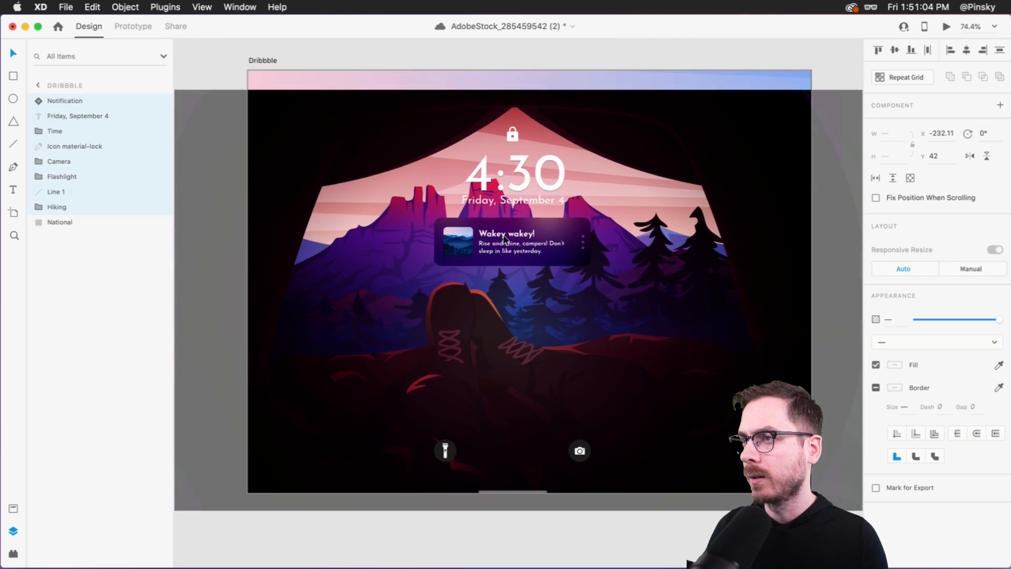
left_click_drag(504, 238, 516, 219)
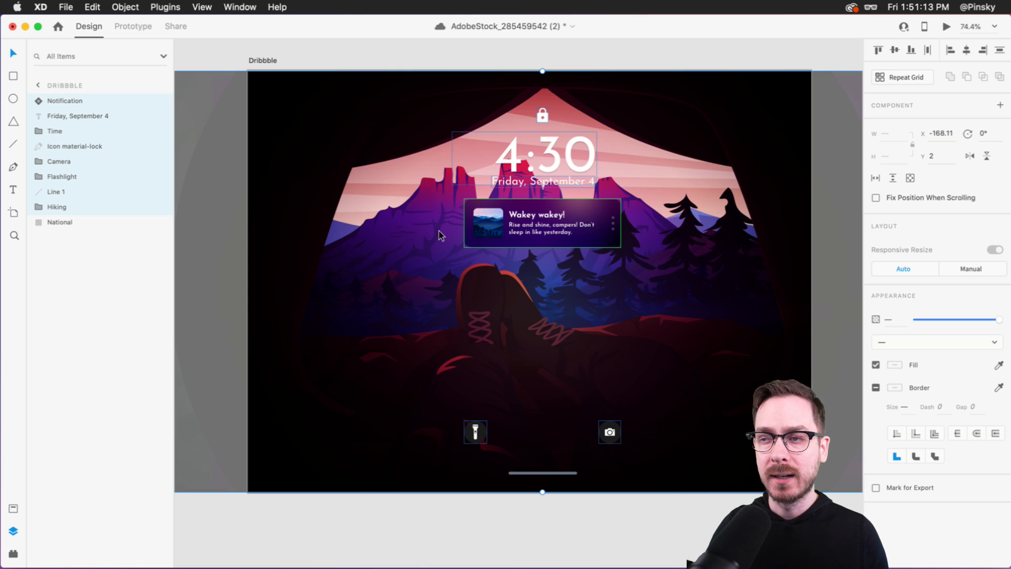
key("super+z")
key("super+z")
- Draw a 414 by 896 rectangle covering the first iPhone artboard and mask all its layers with that shape
scroll(511, 231, "down", 5, "super")
scroll(512, 232, "left", 5)
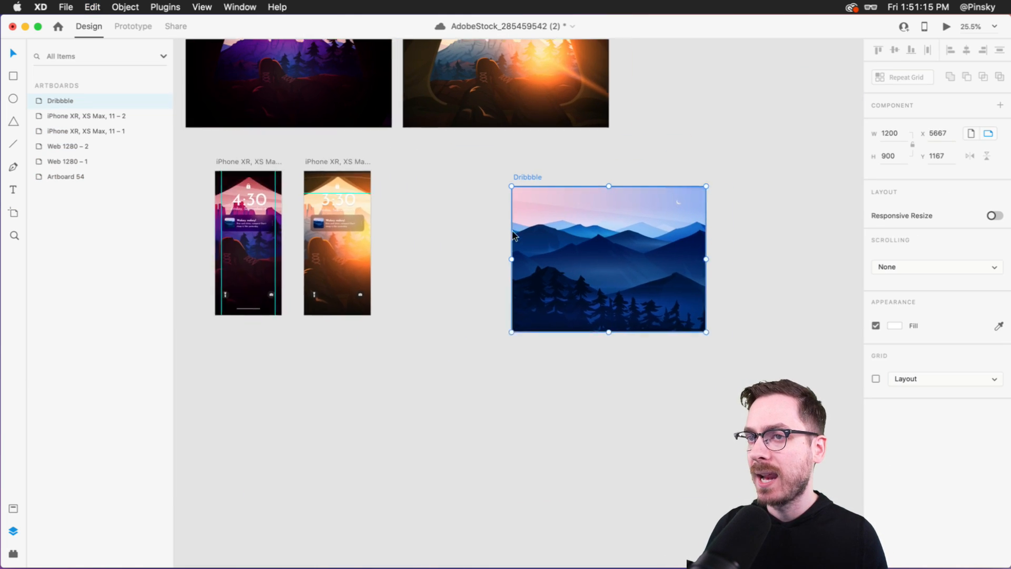
scroll(447, 184, "up", 3, "super")
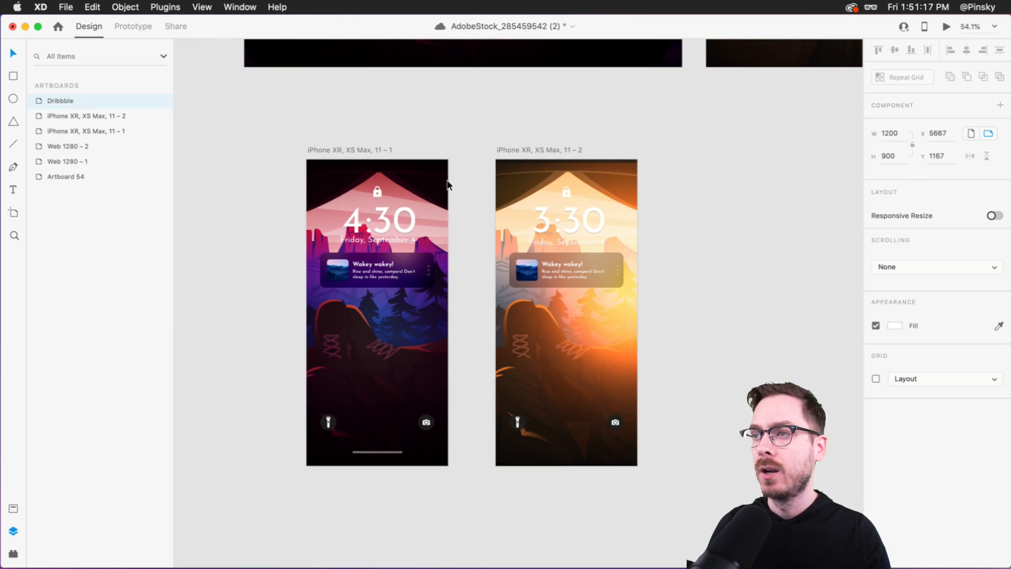
left_click(377, 201)
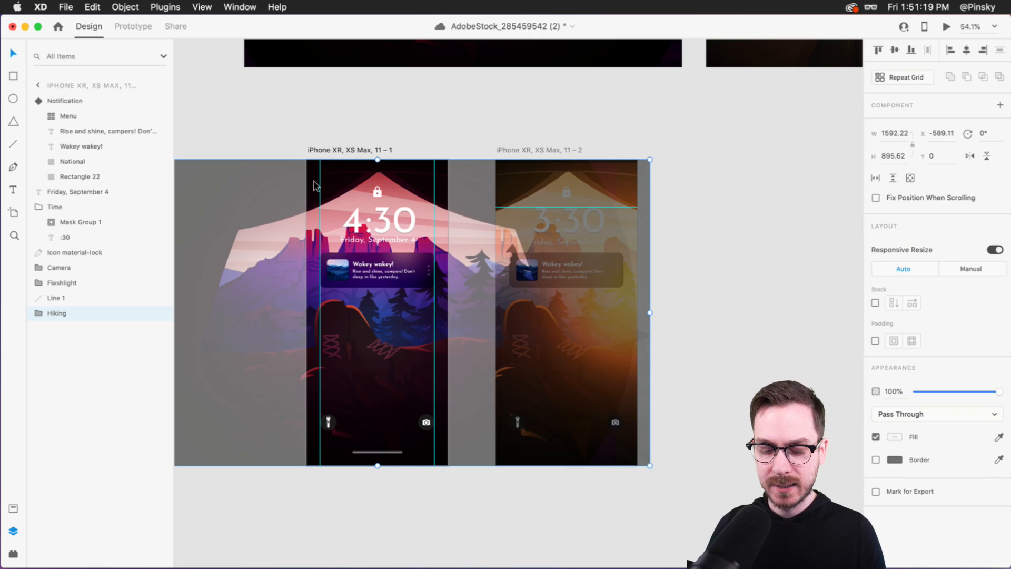
left_click_drag(307, 160, 450, 469)
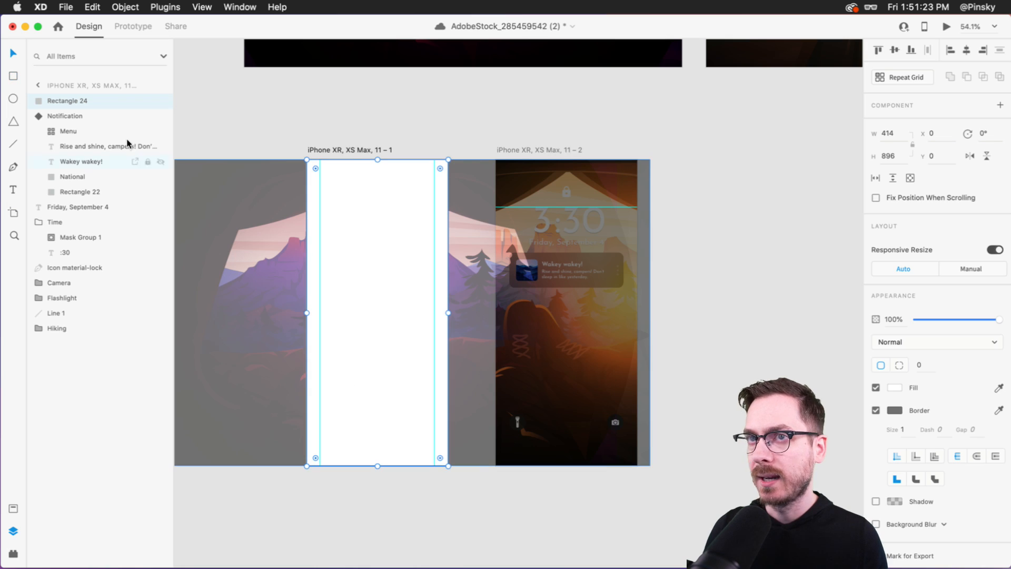
left_click(71, 329, "shift")
left_click(125, 6)
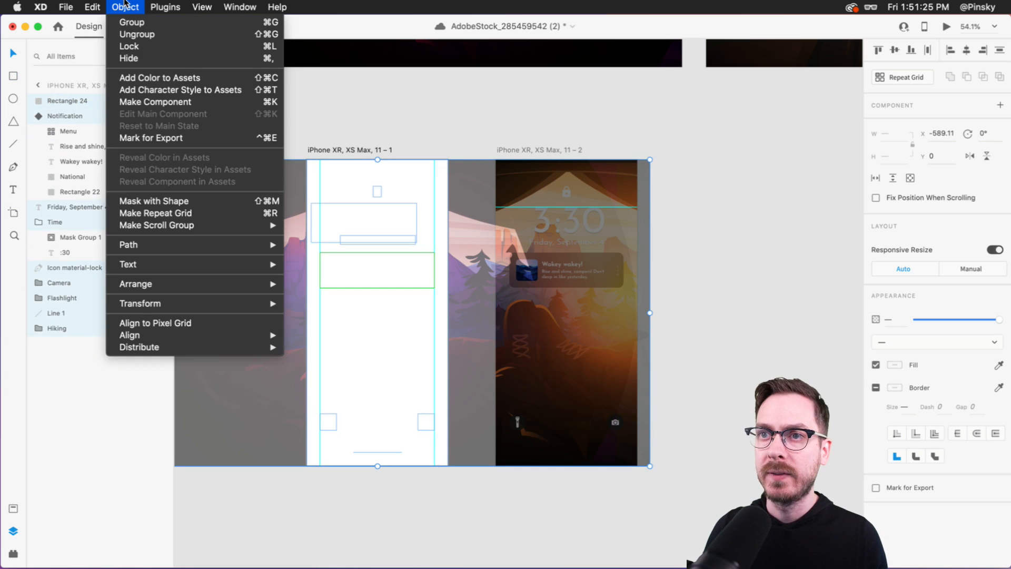
left_click(138, 201)
- Rename the first iPhone artboard's mask group as App
double_click(63, 101)
type("App")
key("Return")
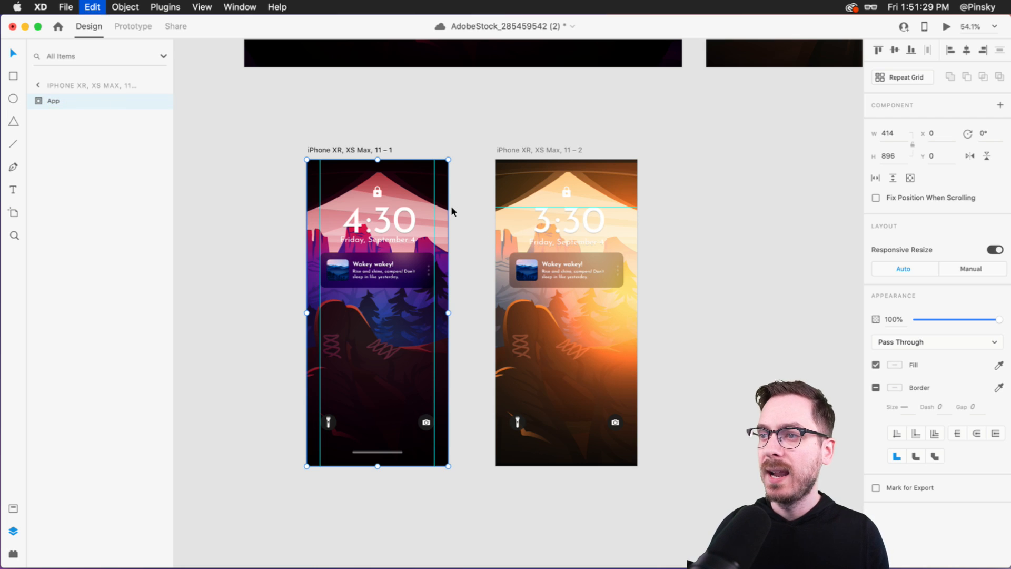
- Paste the App group onto the Dribbble artboard and centre it horizontally at X 393, Y 0
scroll(497, 232, "right", 15)
left_click(497, 238)
key("super+v")
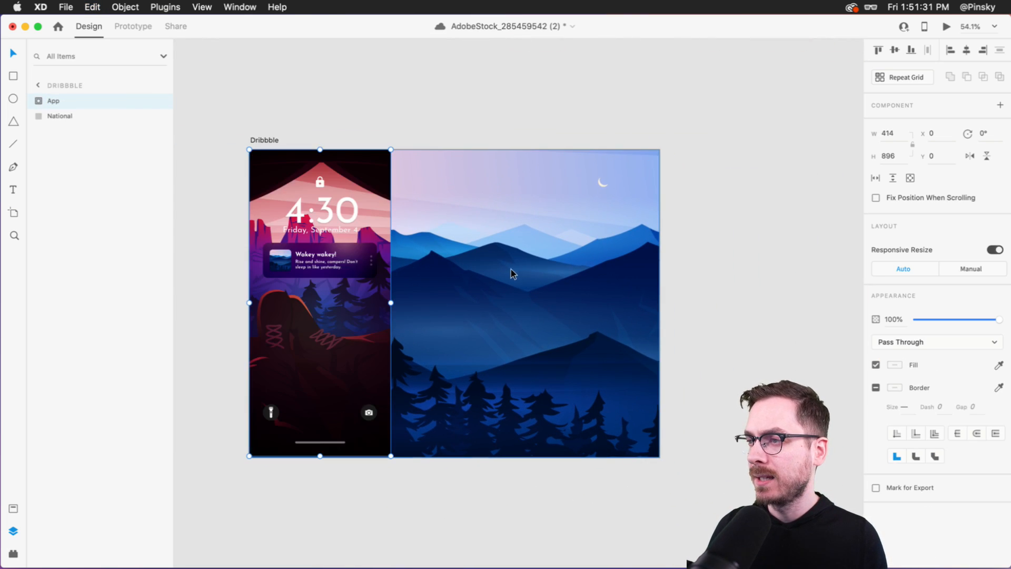
left_click_drag(350, 248, 482, 246)
- Draw a 414 by 896 rectangle covering the second iPhone artboard and name it Rectangle 24
scroll(482, 243, "left", 15)
left_click(502, 222)
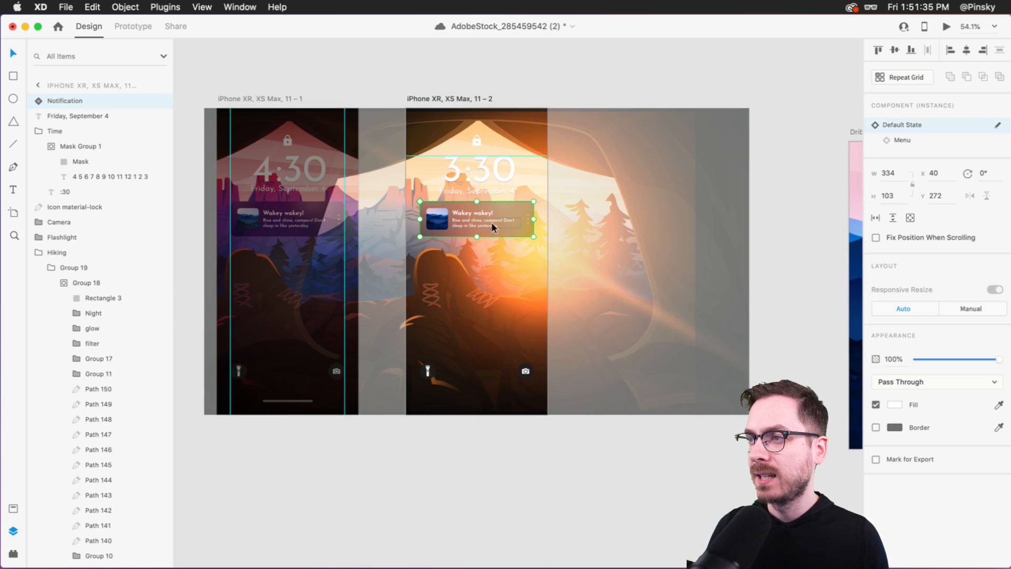
key("r")
mouse_move(406, 109)
left_mouse_down()
mouse_move(558, 421)
mouse_move(547, 415)
left_mouse_up()
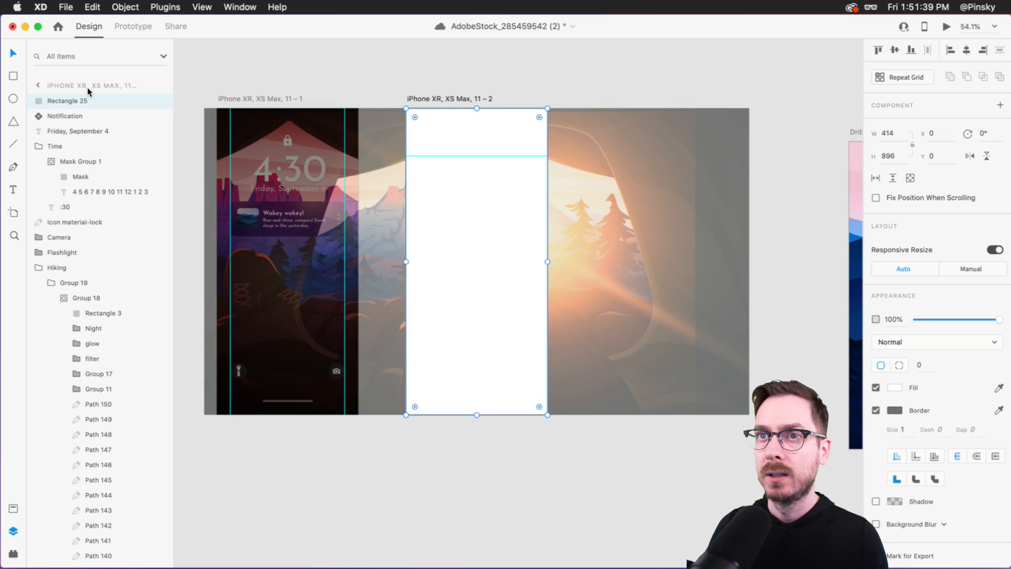
double_click(77, 105)
key("Right")
key("Return")
- Mask all layers of the second iPhone artboard with Rectangle 24 and name the mask group App
left_click(33, 268)
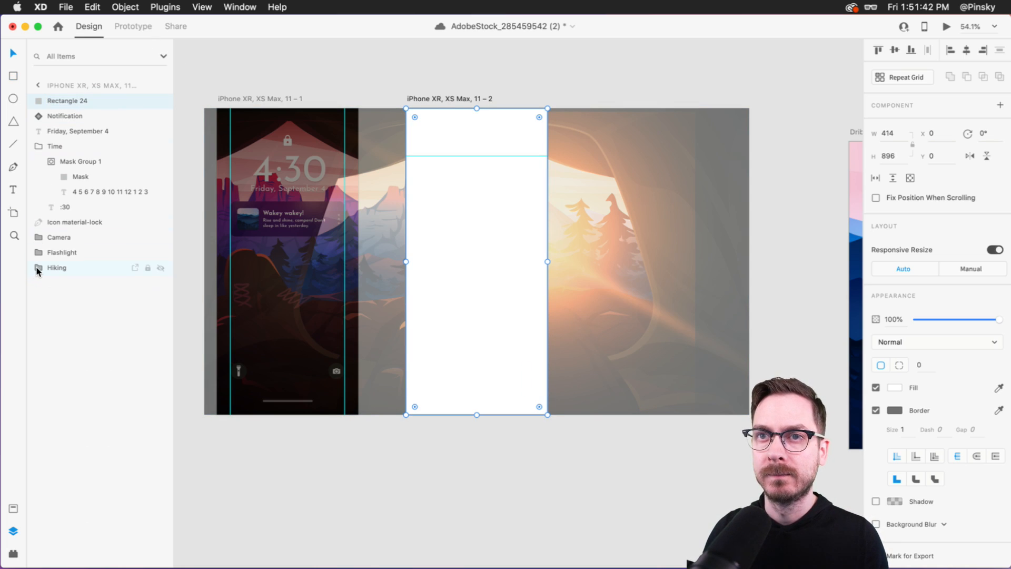
left_click(86, 269, "shift")
left_click(125, 7)
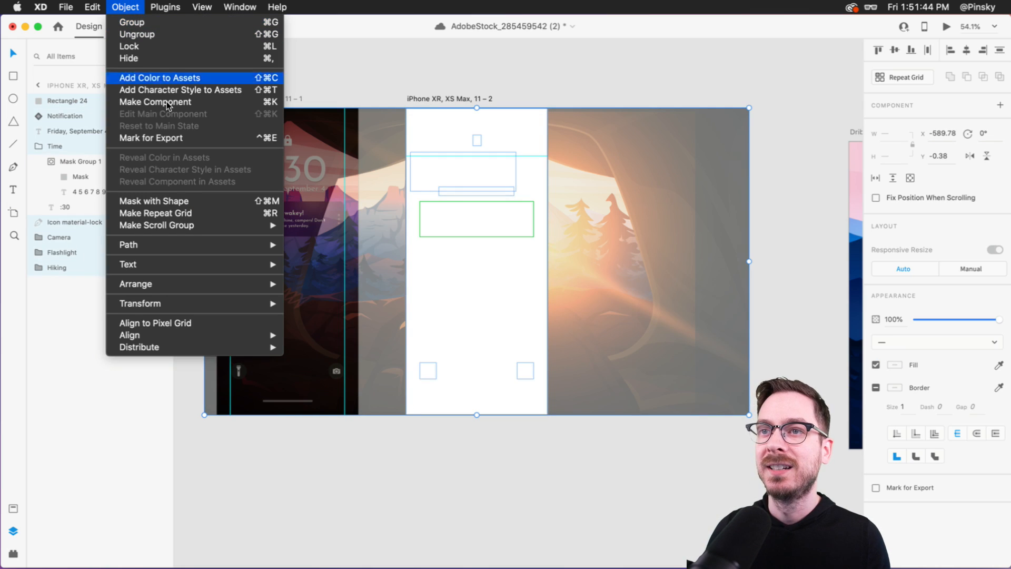
left_click(179, 201)
double_click(63, 101)
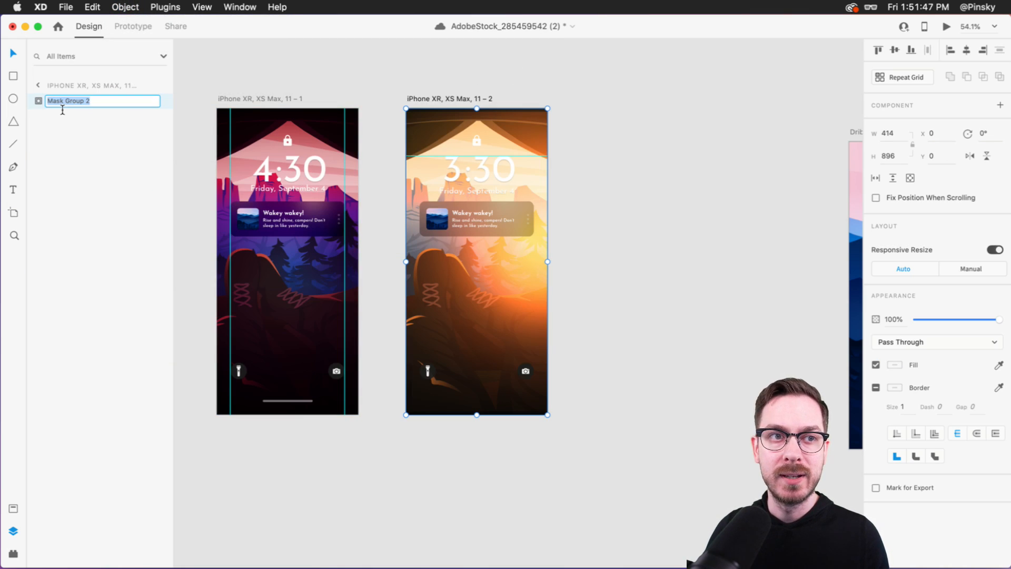
type("App")
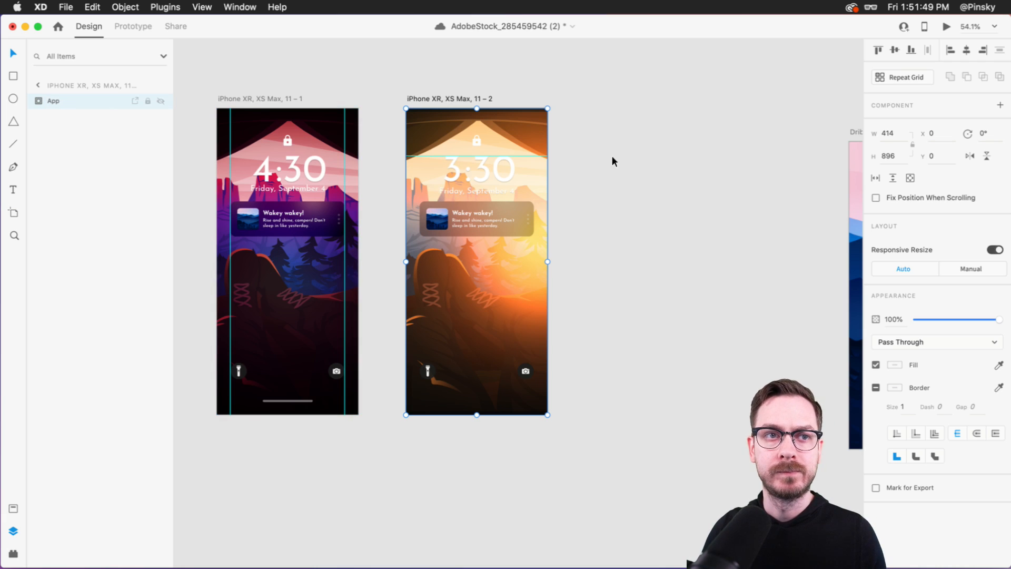
- Copy the second iPhone artboard's App group and duplicate the Dribbble artboard
left_click(647, 141)
left_click(432, 232)
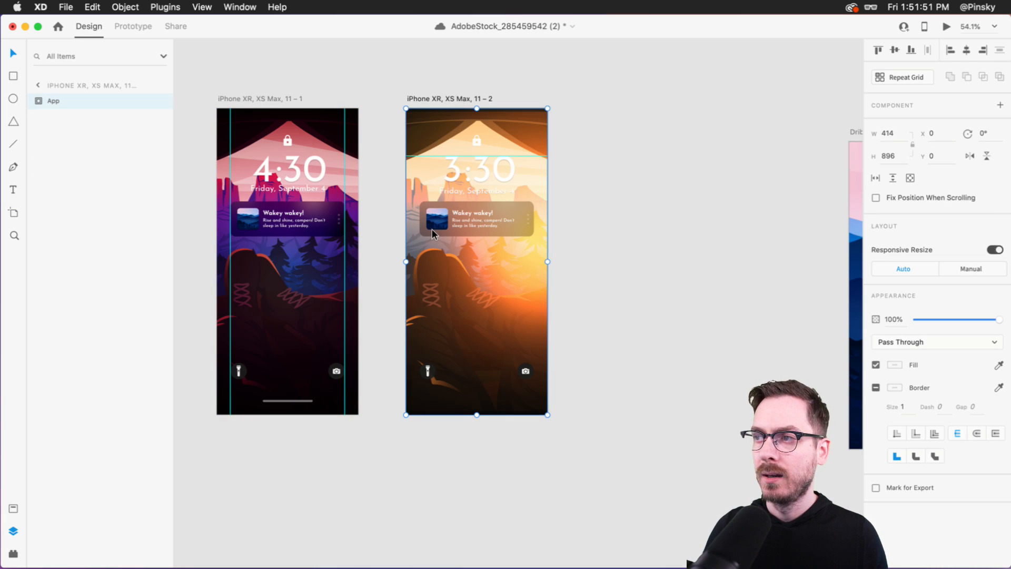
scroll(541, 255, "right", 11)
left_click(277, 109)
key("super+d")
key("super+v")
key("super+z")
key("super+v")
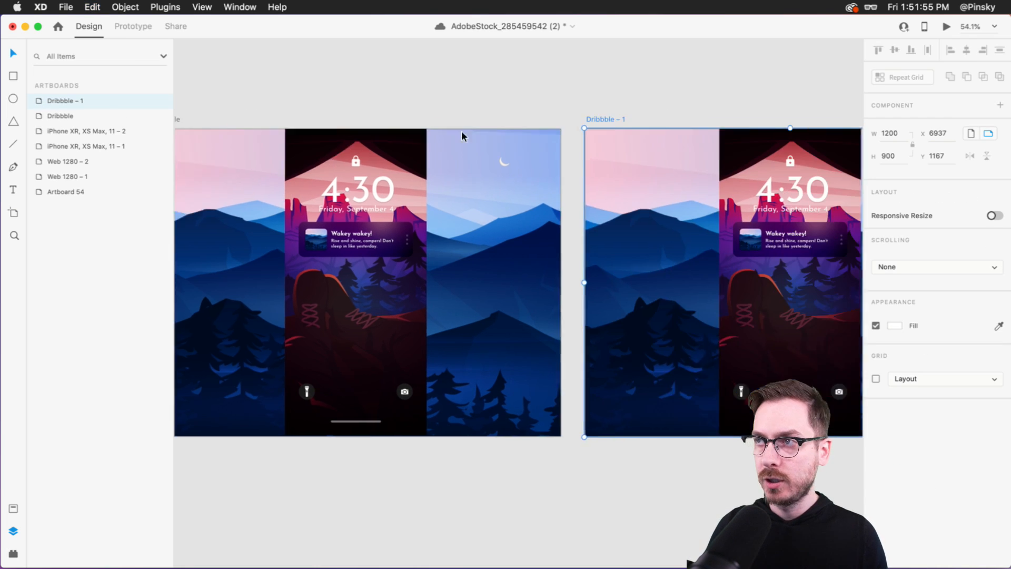
- Replace the 4:30 App group on the duplicated Dribbble artboard with the 3:30 one, centred horizontally
left_click(525, 246)
key("Delete")
key("super+v")
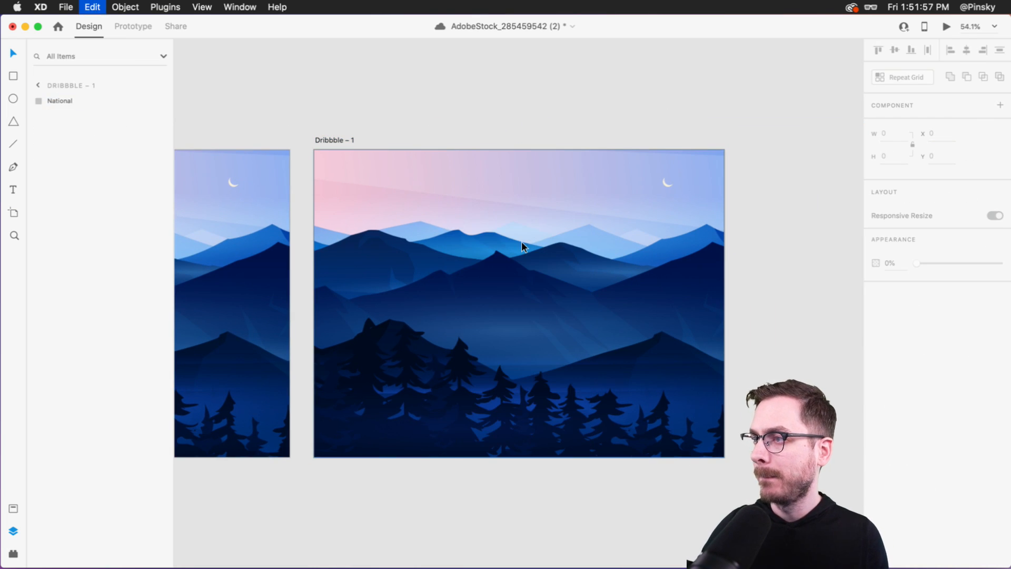
left_click_drag(413, 235, 548, 240)
- Link Dribbble to Dribbble – 1 with a Time-triggered Auto-Animate (0.2 s delay, Ease In-Out, 5 s duration) and preview the transition
scroll(549, 239, "left", 5)
left_click(363, 252)
scroll(364, 252, "left", 3)
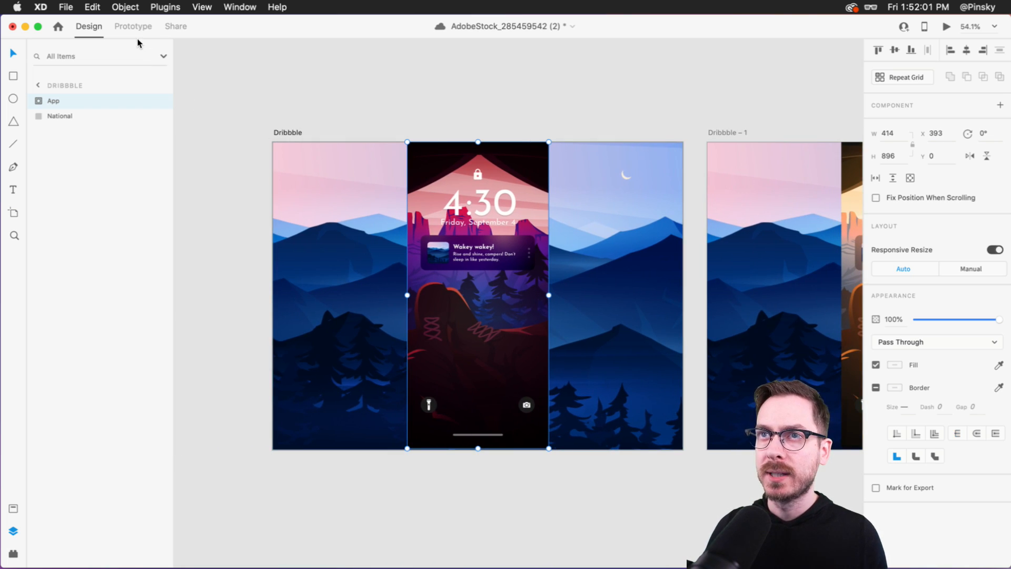
left_click(135, 28)
left_click(286, 134)
scroll(382, 172, "right", 3)
left_click_drag(615, 279, 669, 243)
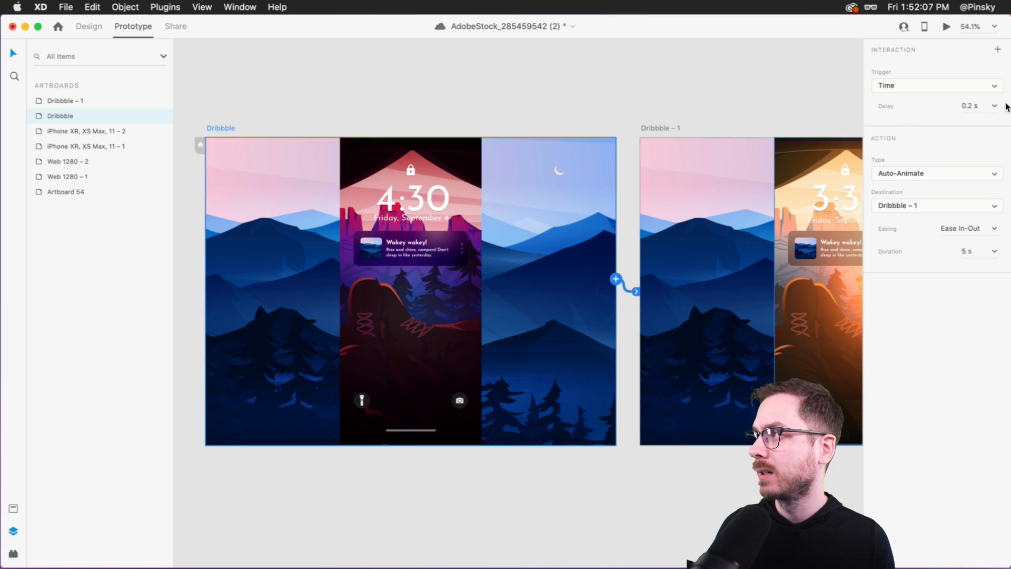
left_click(947, 27)
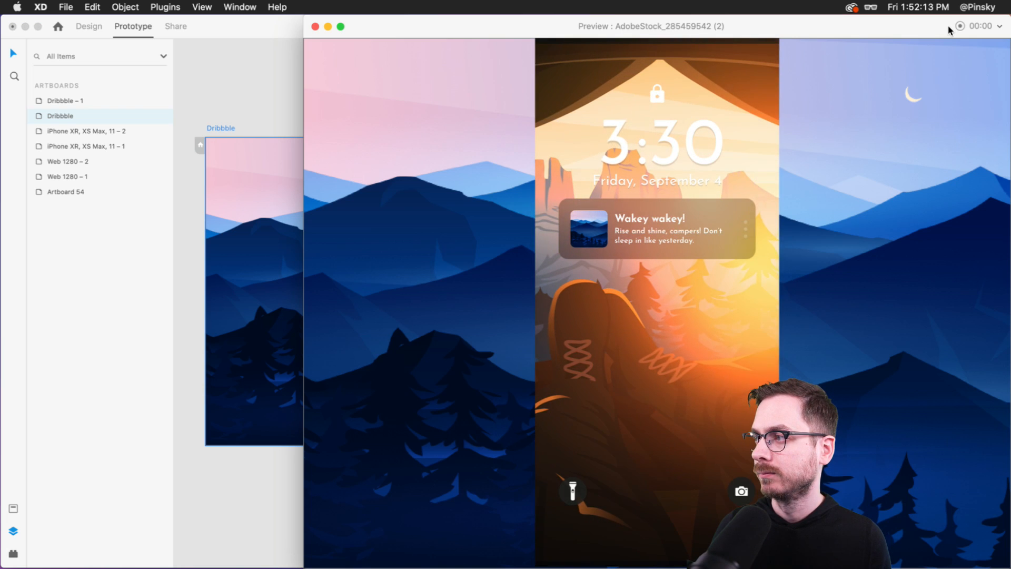
key("super+w")
- Try scaling the App group on the Dribbble artboard down to 376 by 812 about its centre
left_click(450, 202)
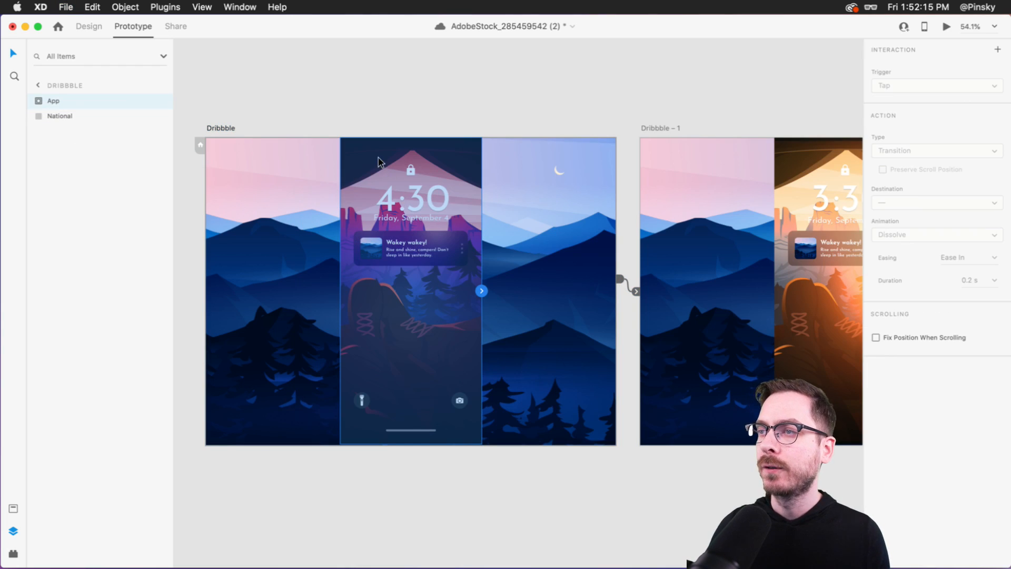
left_click(89, 26)
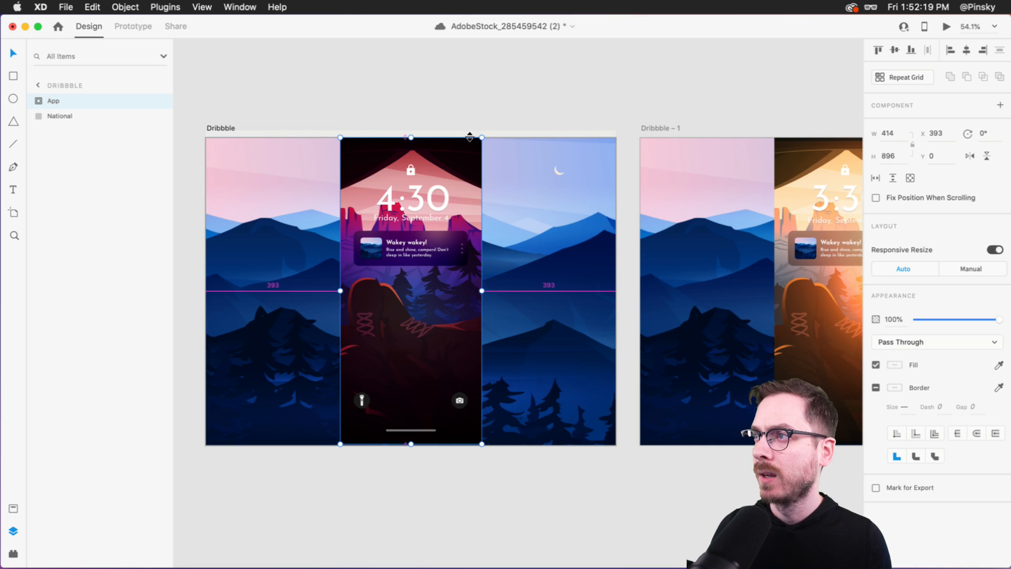
left_click_drag(481, 138, 475, 145)
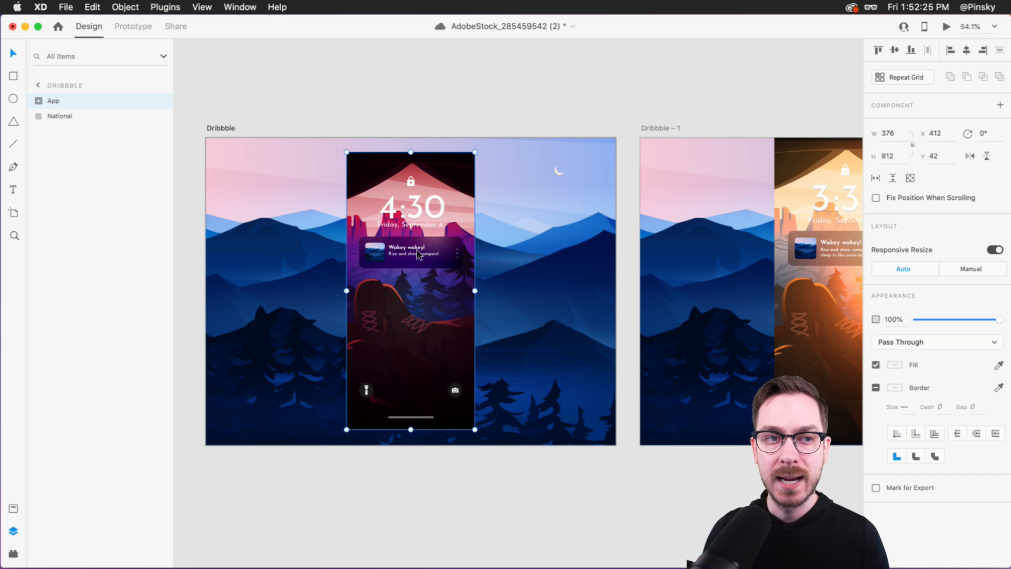
key("super+z")
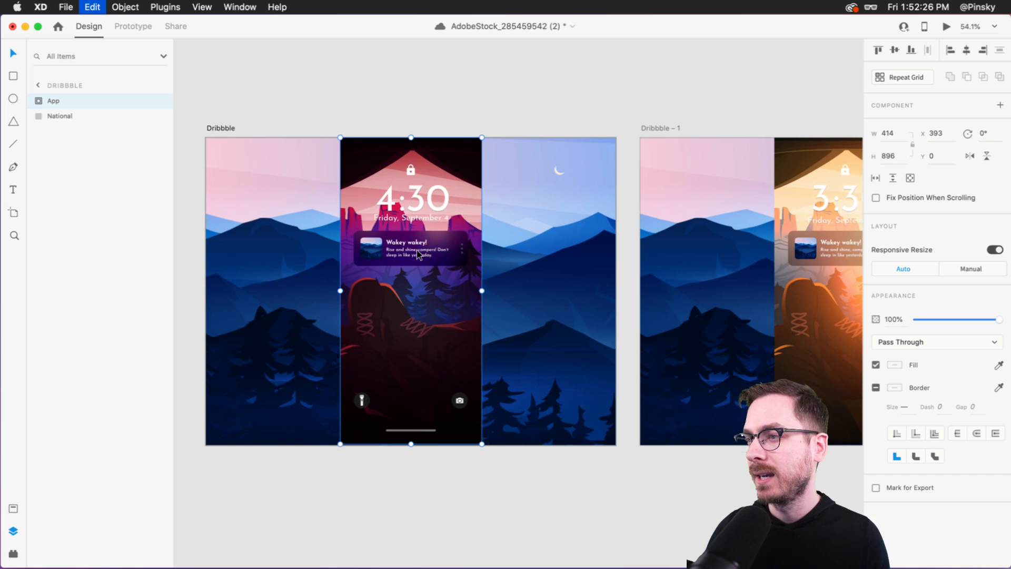
- Enlarge both Dribbble artboards together to 1332 by 999
left_click(501, 68)
scroll(213, 123, "down", 5)
left_click(214, 123)
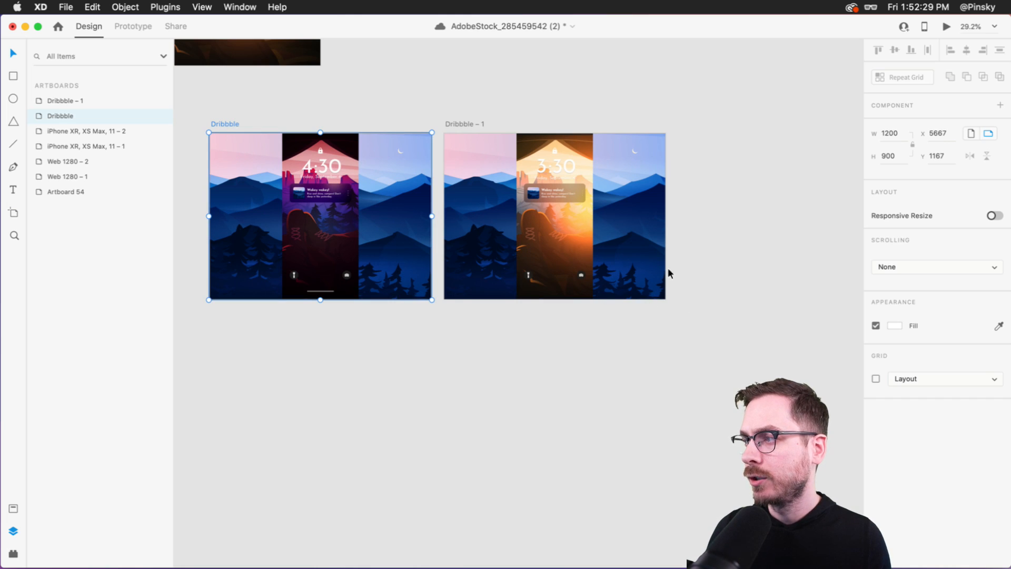
left_click(452, 124, "shift")
left_click_drag(666, 300, 715, 323)
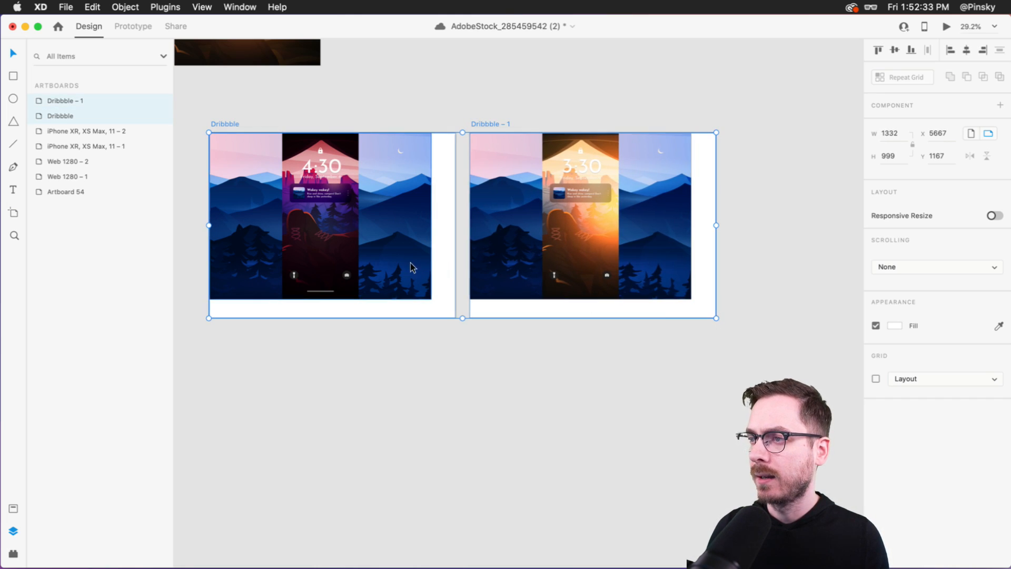
- Scale the National background to fill both enlarged Dribbble artboards and centre the App group on each, at about X 459, Y 52
left_click(428, 297)
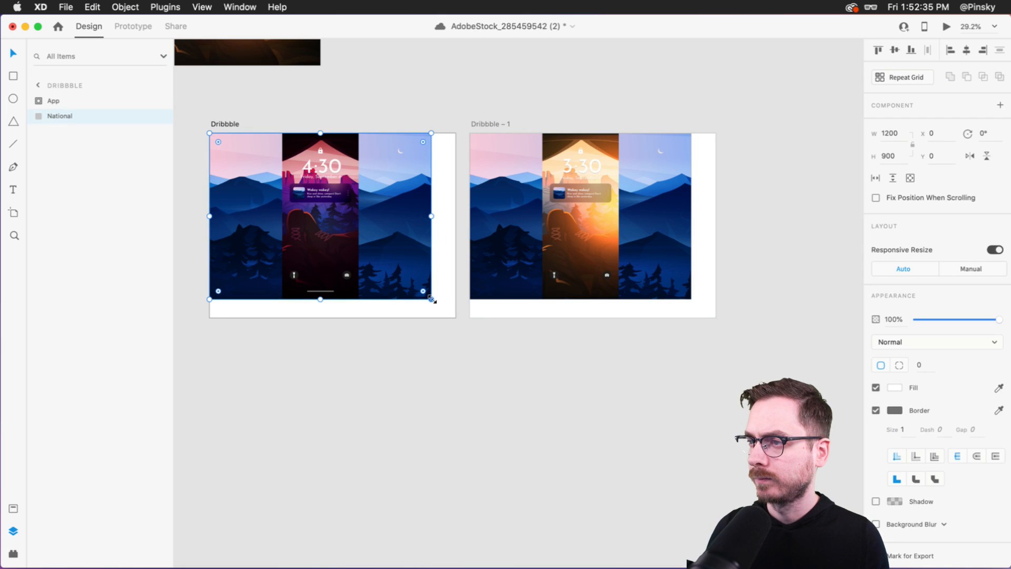
left_click_drag(431, 299, 456, 318)
left_click(504, 281)
left_click_drag(691, 300, 716, 317)
left_click_drag(323, 165, 334, 175)
left_click_drag(574, 193, 586, 201)
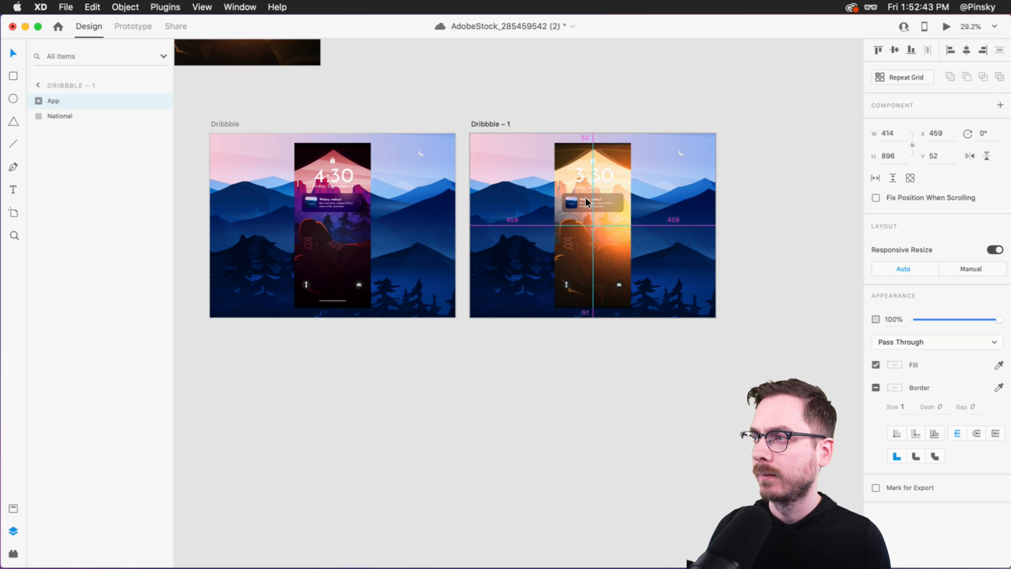
- Preview the auto-animated transition from the enlarged Dribbble artboard and return to the canvas
scroll(586, 199, "left", 3)
scroll(586, 199, "up", 1)
left_click(458, 117)
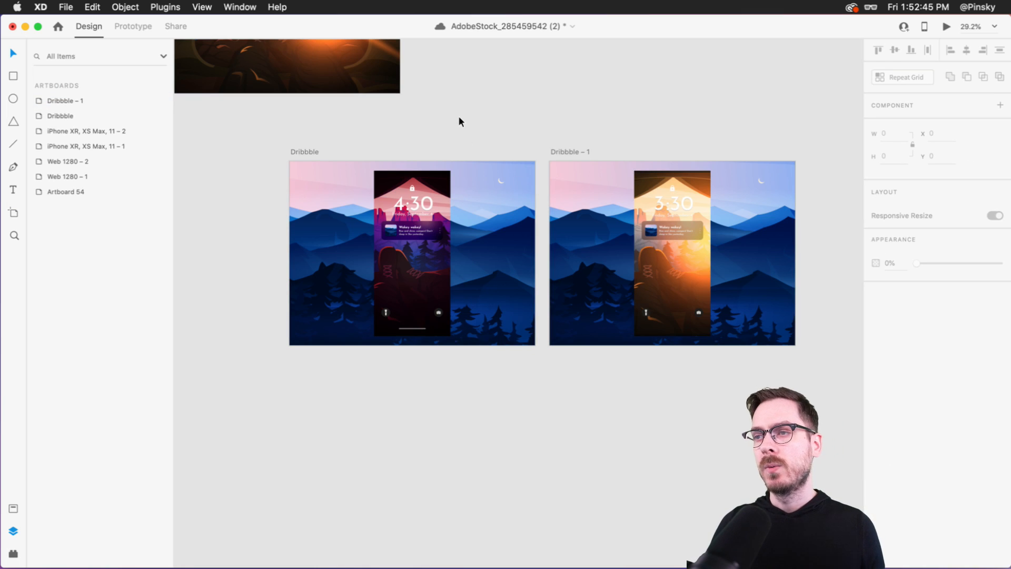
left_click(322, 217)
key("super+Return")
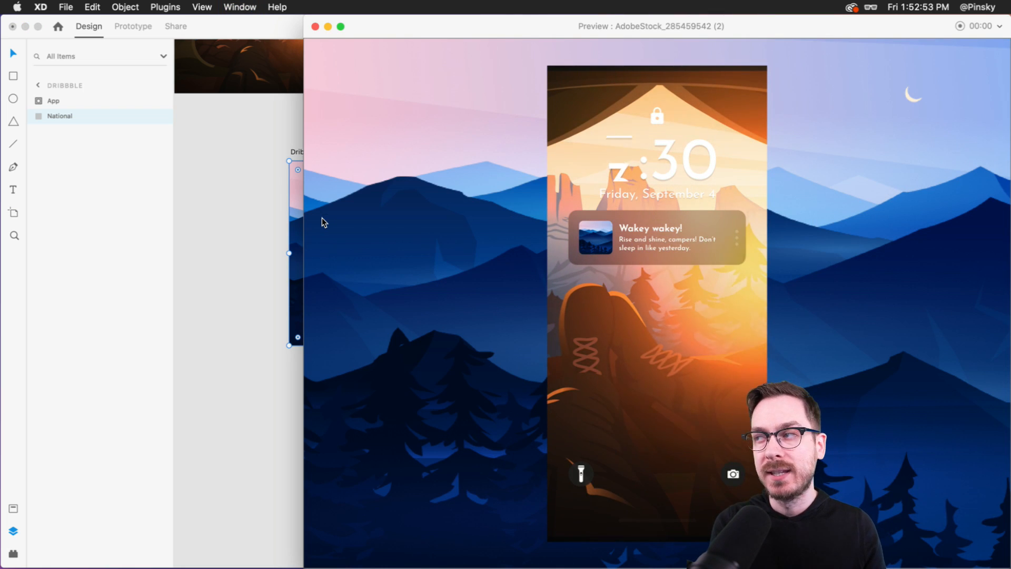
left_click(293, 220)
left_click(241, 174)
left_click(341, 191)
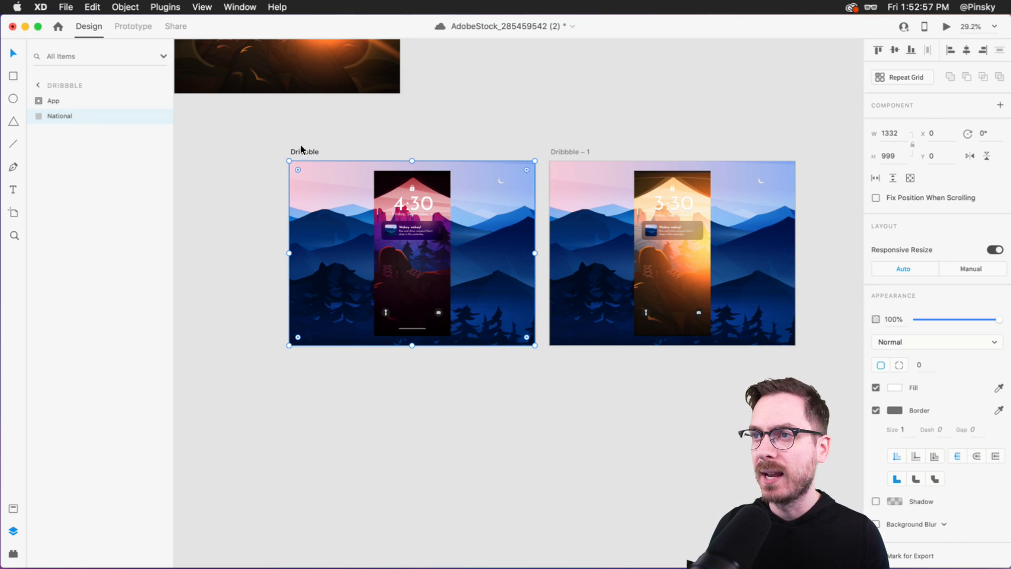
- Draw a borderless 1332 by 999 rectangle covering the Dribbble artboard and place it between App and National
left_click(293, 157)
key("r")
mouse_move(289, 159)
left_mouse_down()
mouse_move(501, 284)
mouse_move(535, 346)
left_mouse_up()
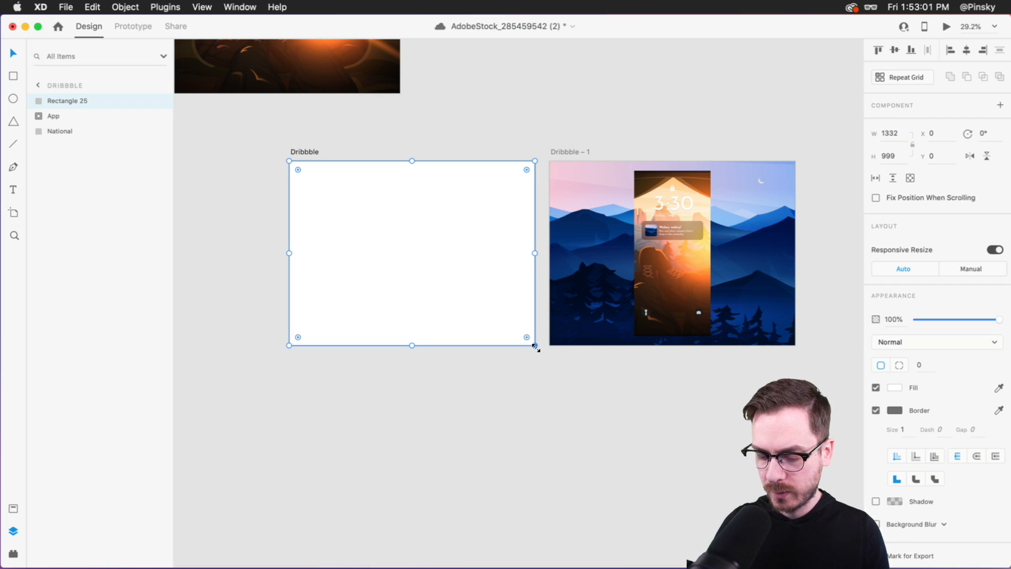
key("super+bracketleft")
left_click(879, 410)
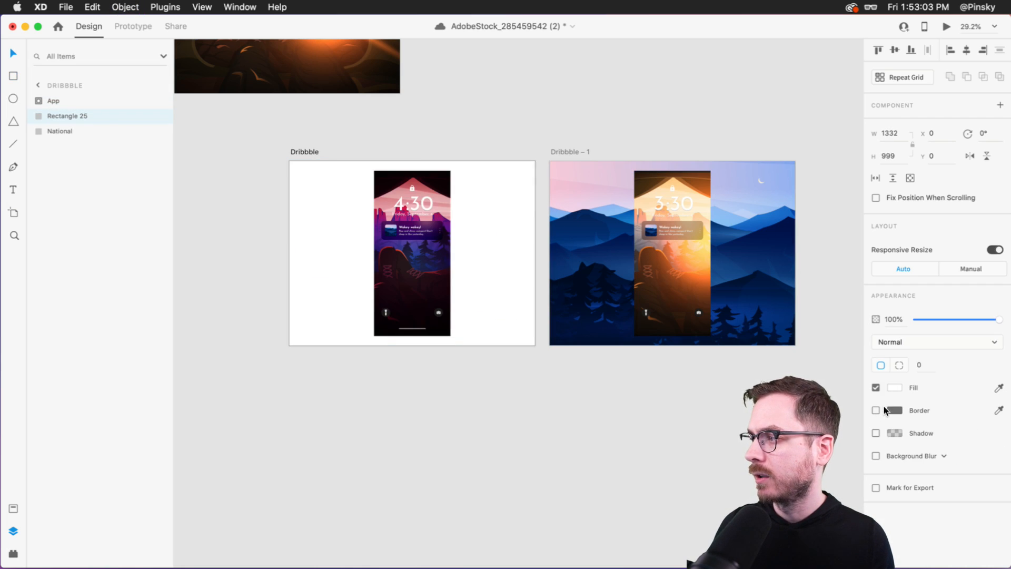
- Fill the new rectangle with a radial gradient from bright magenta at the centre to very dark purple at the edge
left_click(895, 388)
left_click(765, 314)
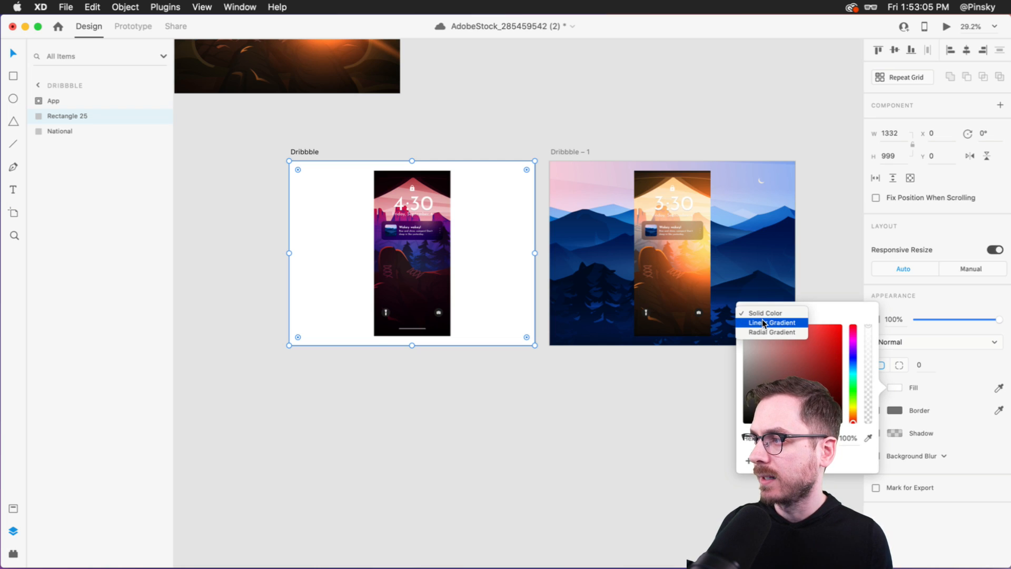
left_click(770, 332)
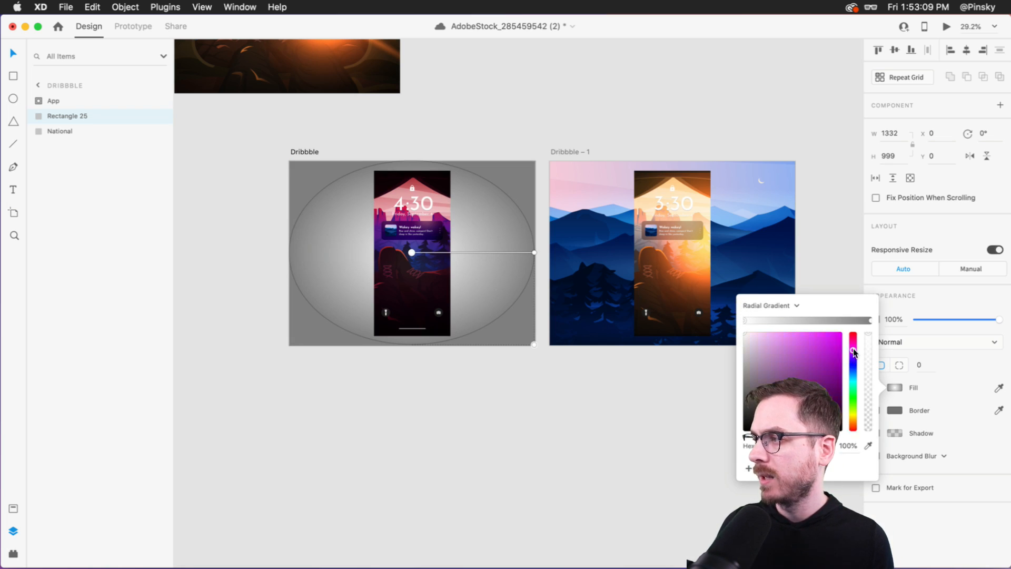
left_click(817, 346)
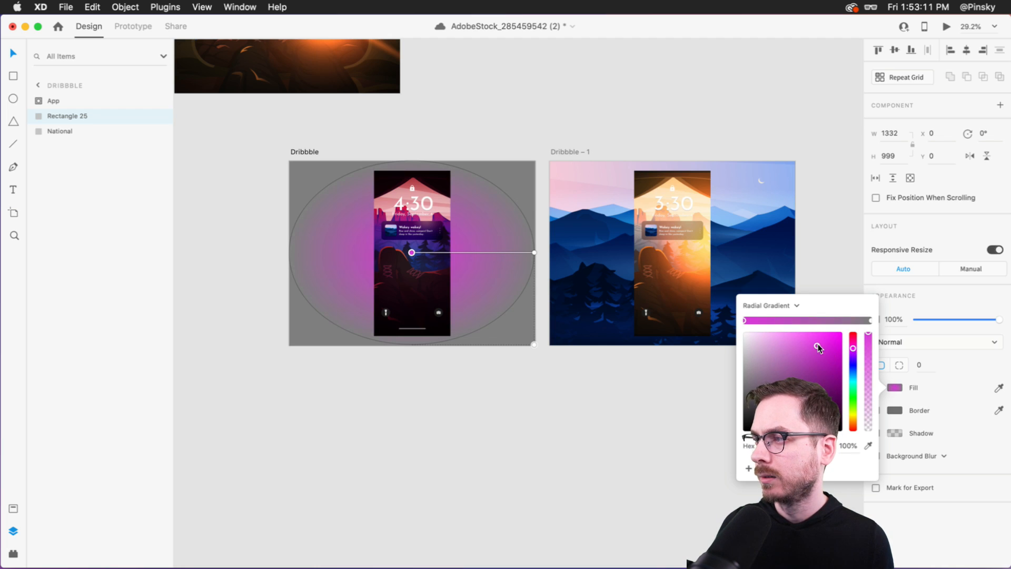
left_click(871, 320)
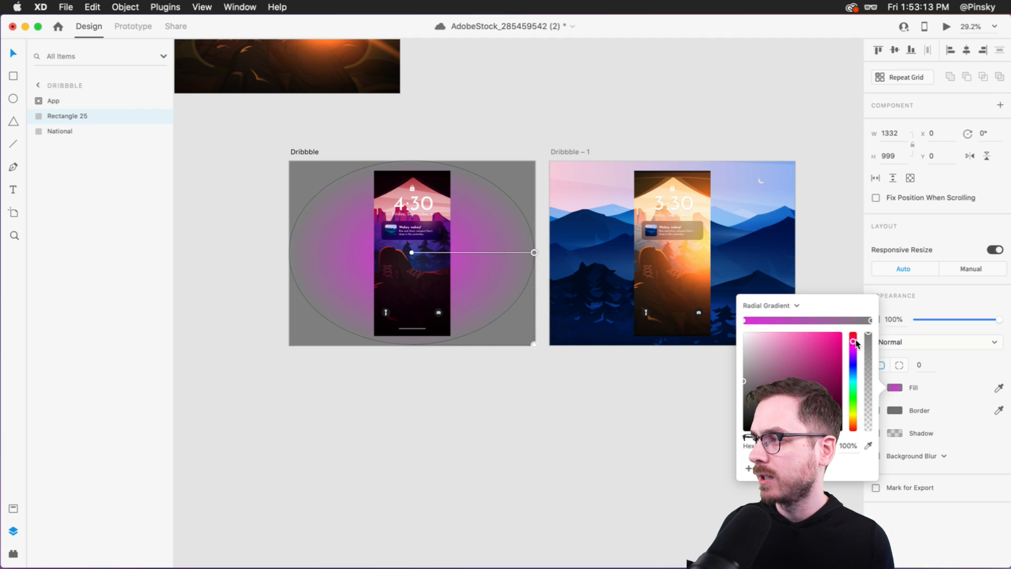
left_click_drag(841, 385, 845, 420)
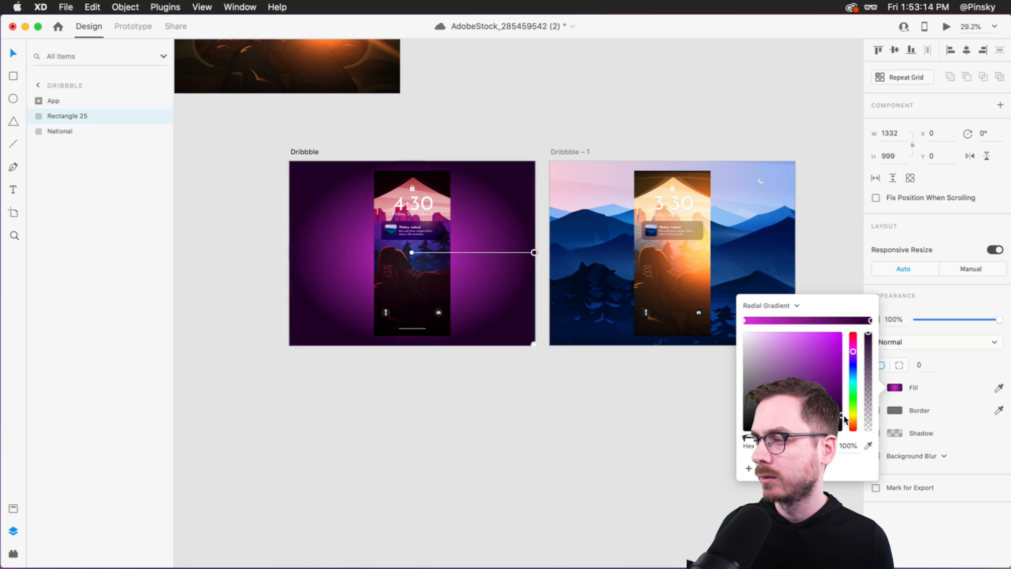
left_click(922, 518)
scroll(369, 141, "up", 3)
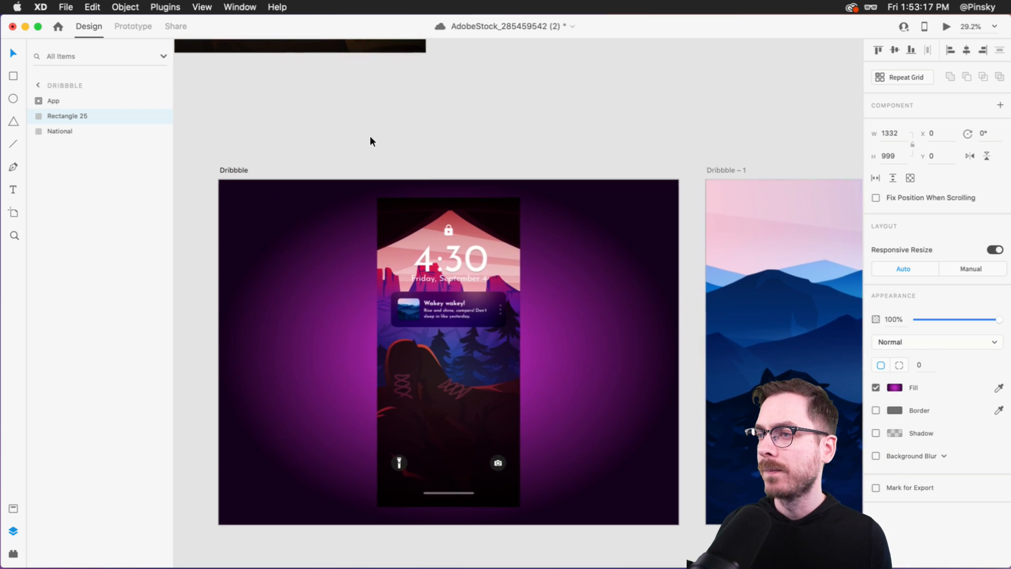
- Try the Overlay, Soft Light, Hard Light, Difference and Exclusion blend modes on the purple gradient rectangle
left_click(953, 341)
left_click(903, 434)
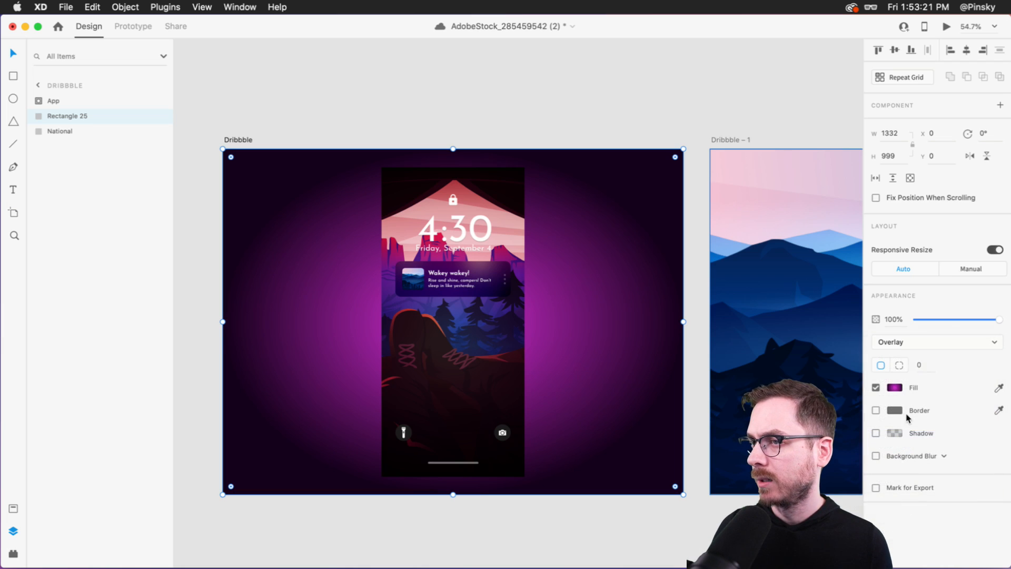
left_click(907, 341)
left_click(904, 352)
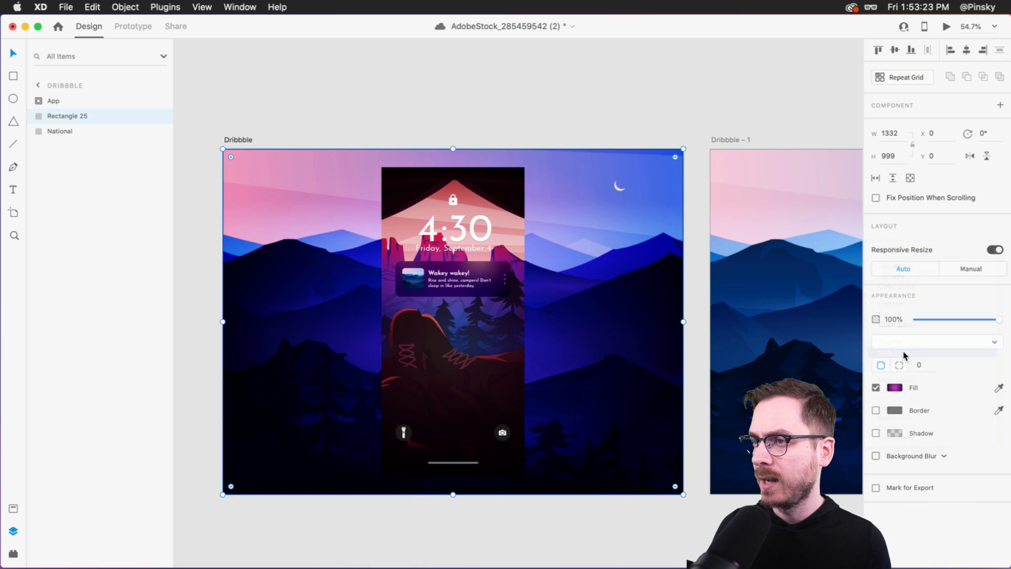
left_click(904, 342)
left_click(903, 352)
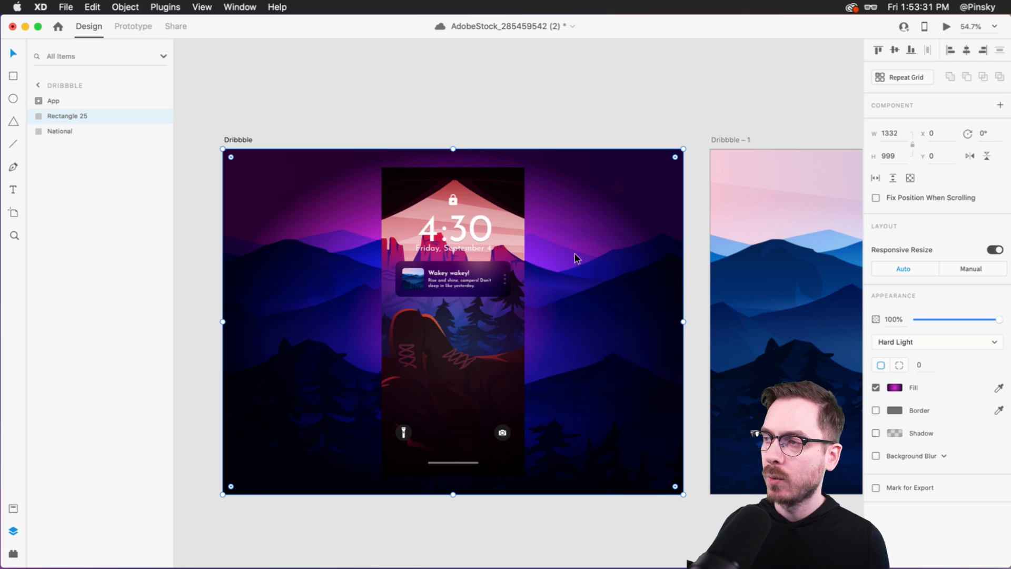
scroll(703, 269, "right", 5)
scroll(577, 296, "left", 5)
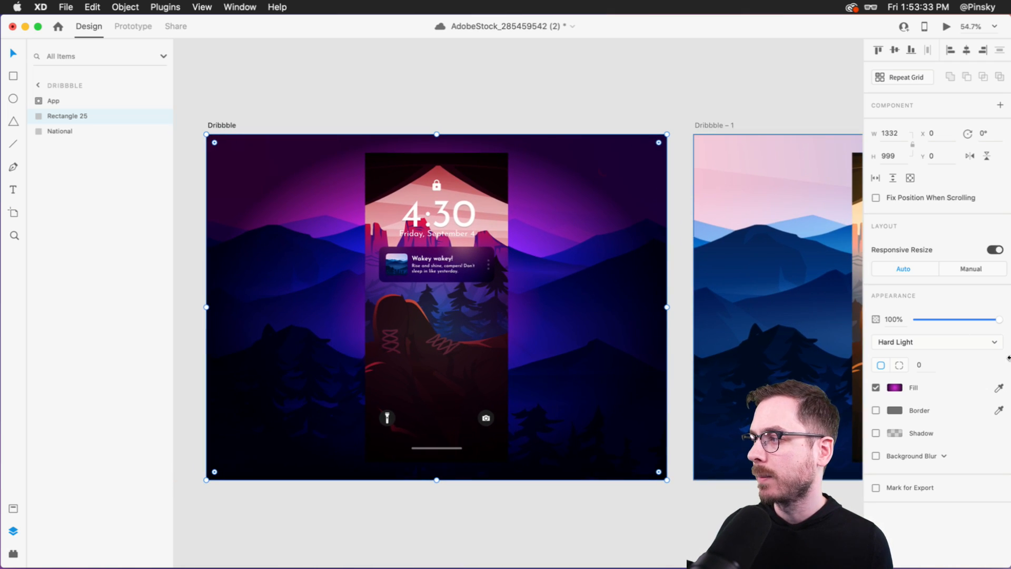
left_click(899, 342)
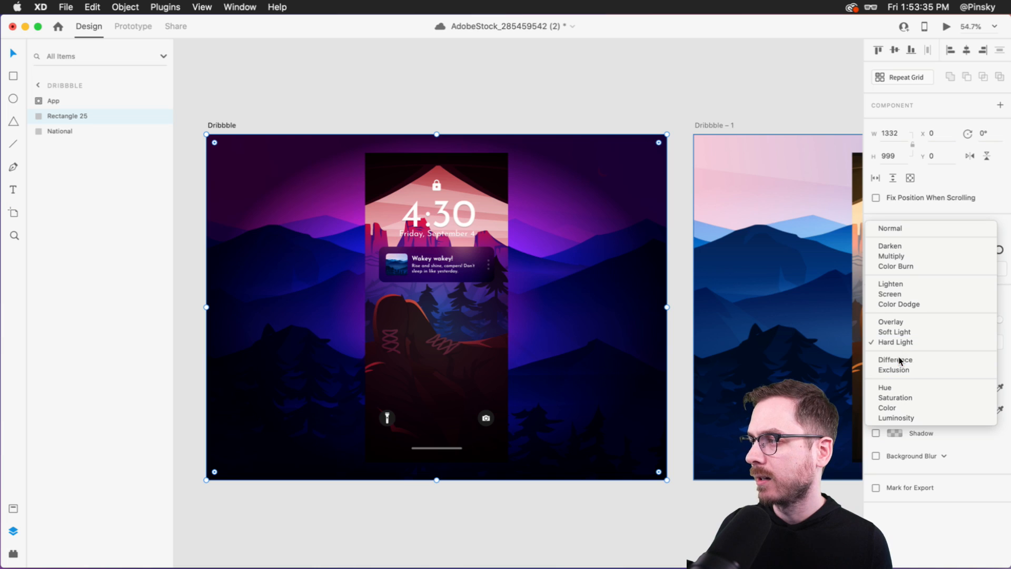
left_click(900, 360)
left_click(905, 343)
left_click(907, 351)
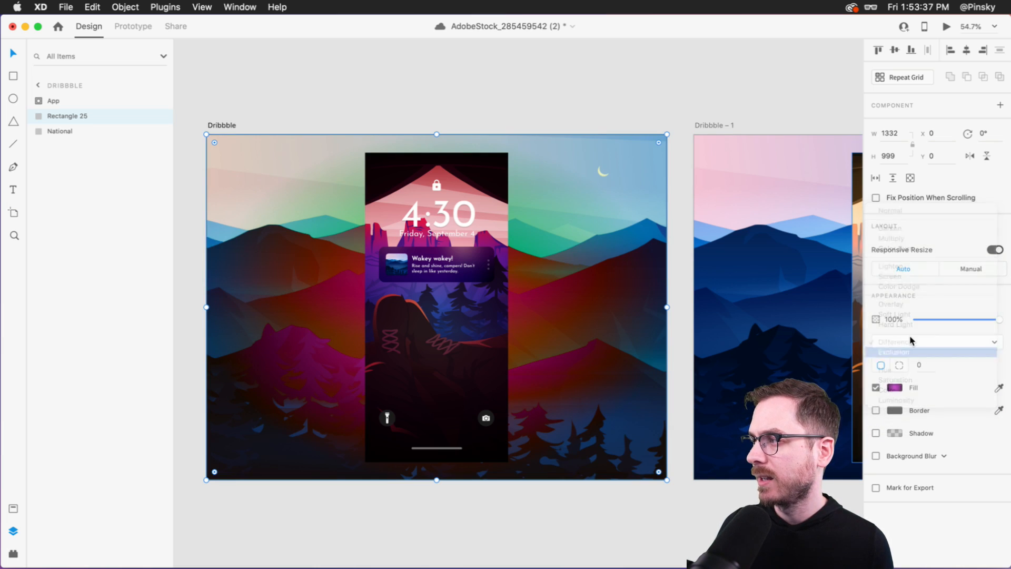
- Compare Multiply and Color Burn on the purple gradient rectangle and settle on Multiply
left_click(906, 342)
left_click(901, 228)
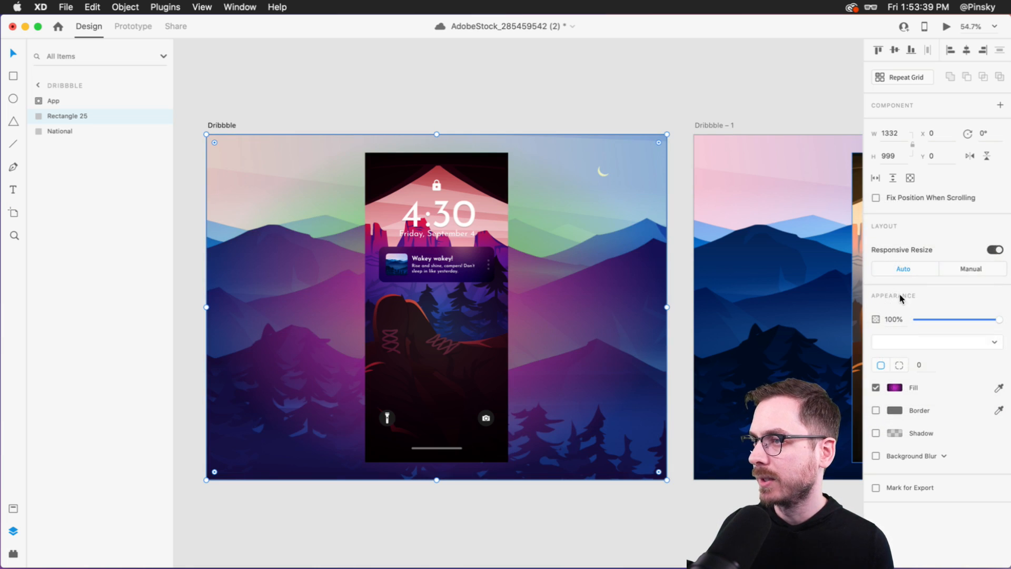
left_click(904, 343)
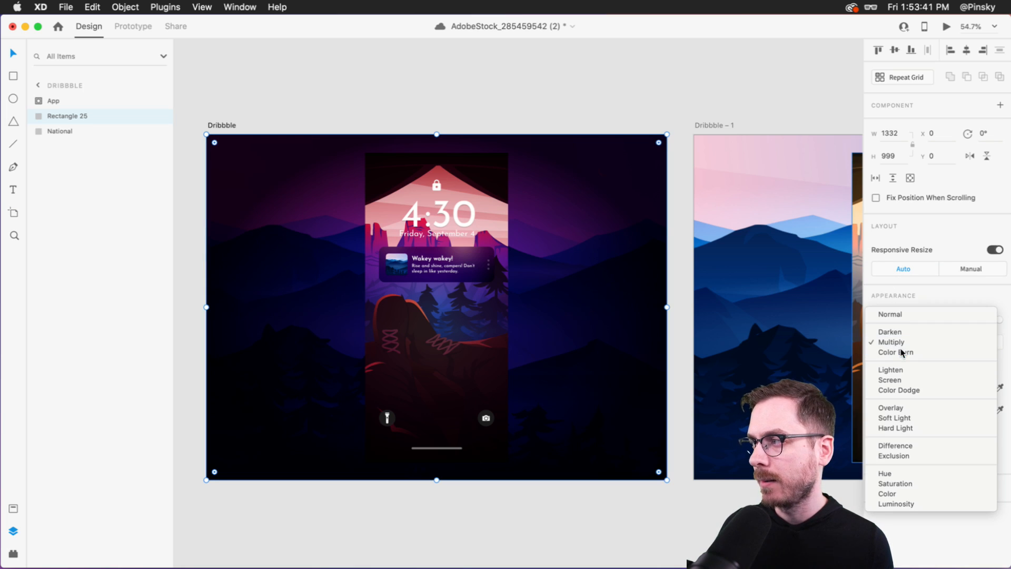
left_click(903, 351)
left_click(902, 343)
left_click(899, 332)
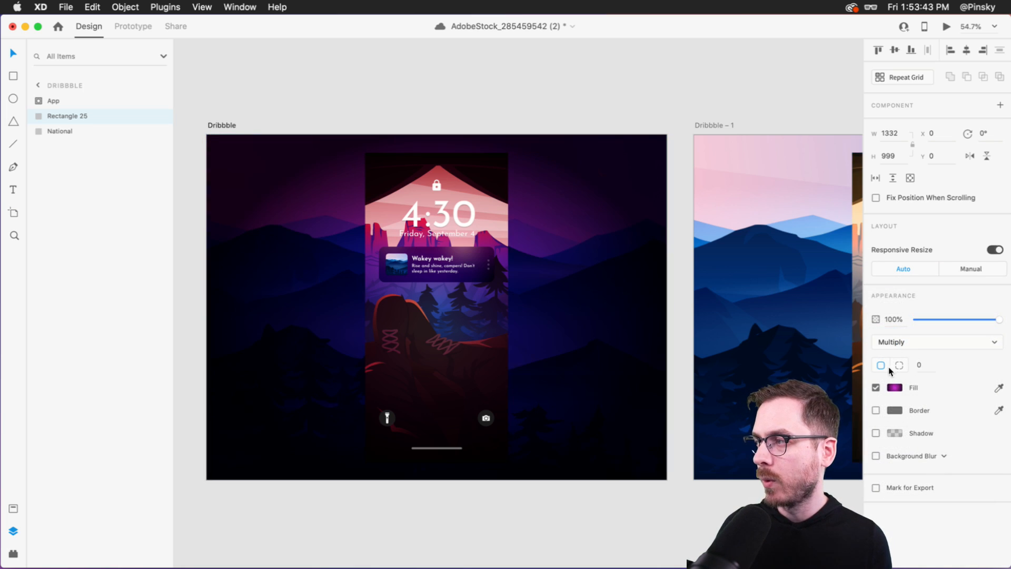
- Lighten the outer stop of the rectangle's radial gradient to a slightly brighter dark purple
left_click(895, 387)
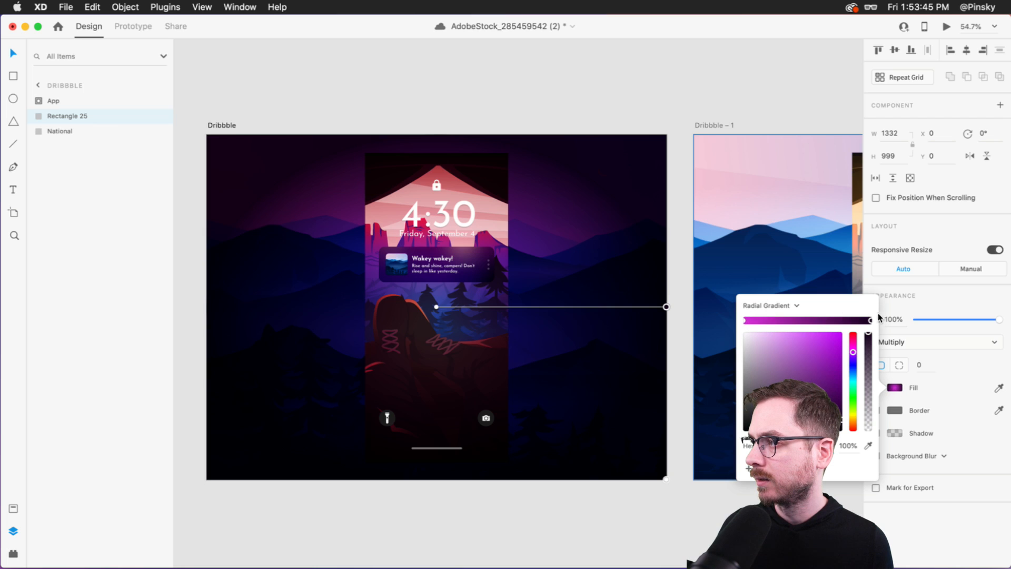
left_click_drag(842, 419, 840, 408)
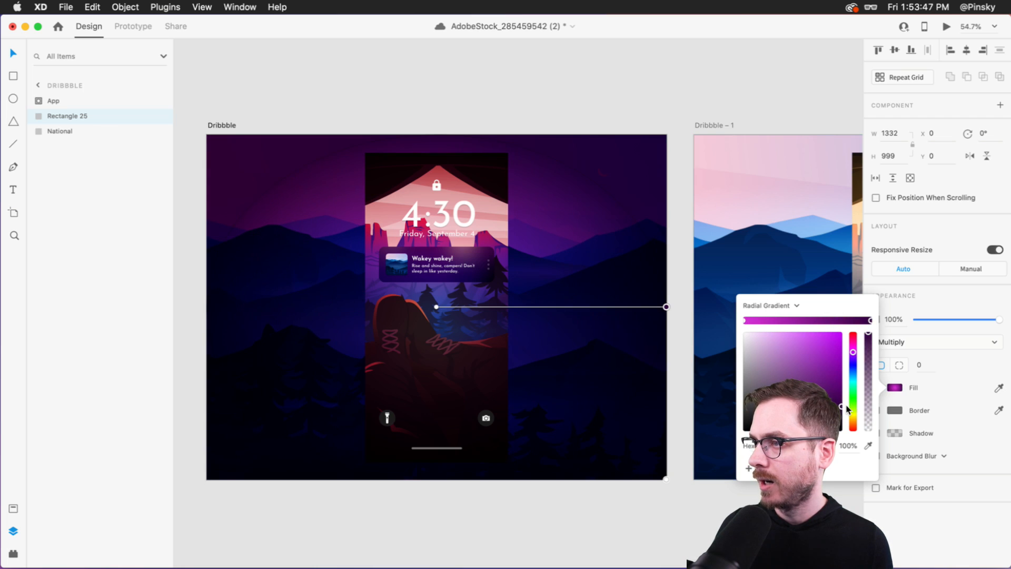
left_click(651, 87)
- Copy the purple gradient rectangle onto Dribbble – 1 behind the App group and set the copy's opacity to 0%
left_click(574, 161)
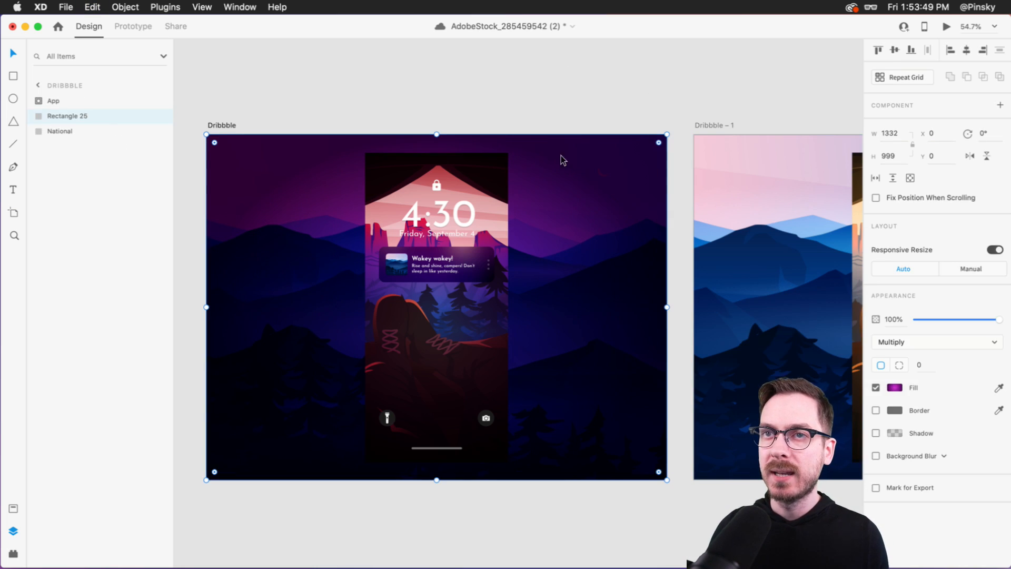
scroll(635, 207, "right", 10)
left_click(312, 192)
key("super+alt+v")
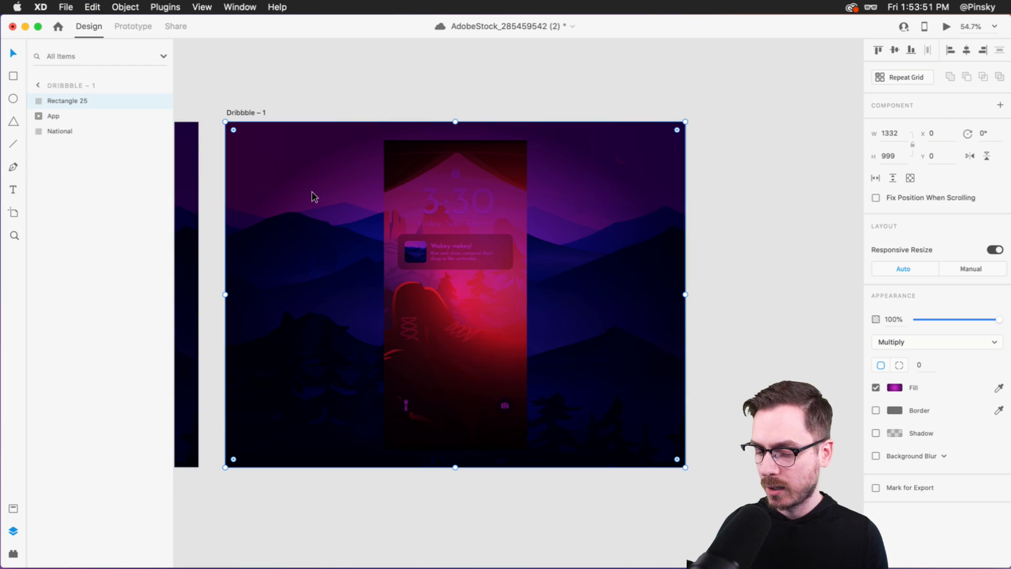
key("super+bracketleft")
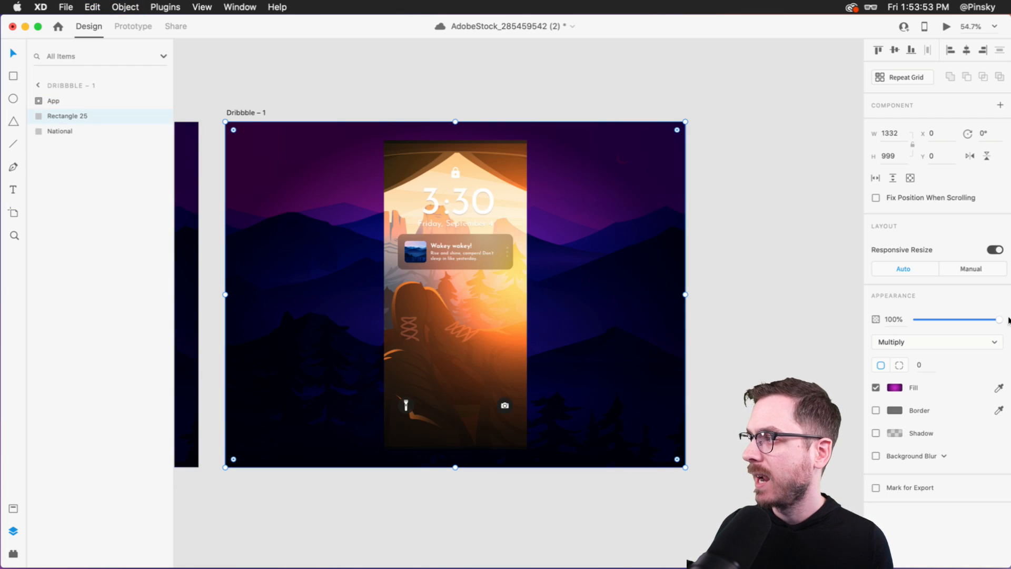
left_click_drag(1000, 320, 890, 320)
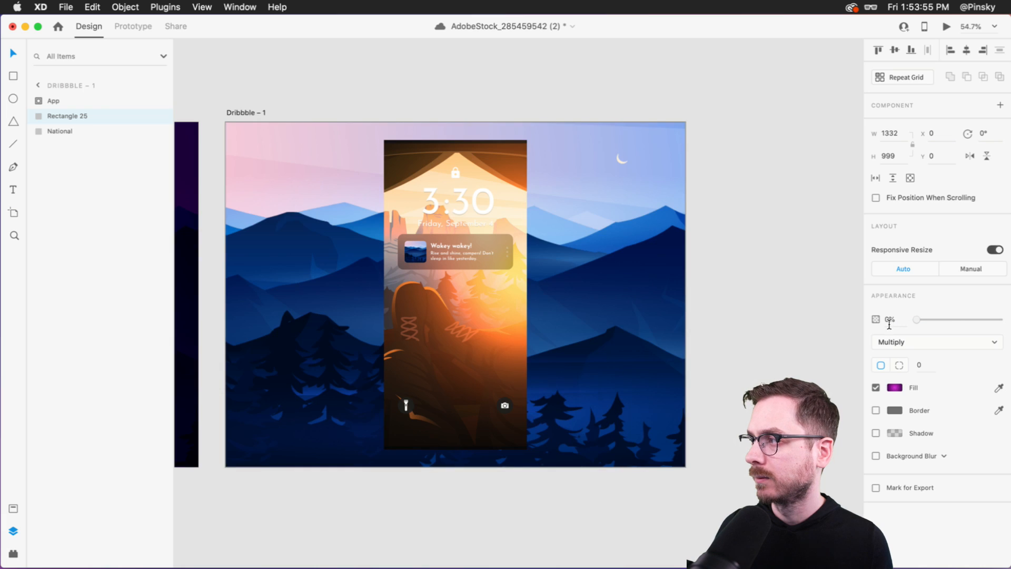
- Paste another fully opaque copy of Dribbble's purple gradient rectangle onto Dribbble – 1, directly behind the App group
scroll(358, 265, "left", 5)
scroll(358, 264, "left", 3)
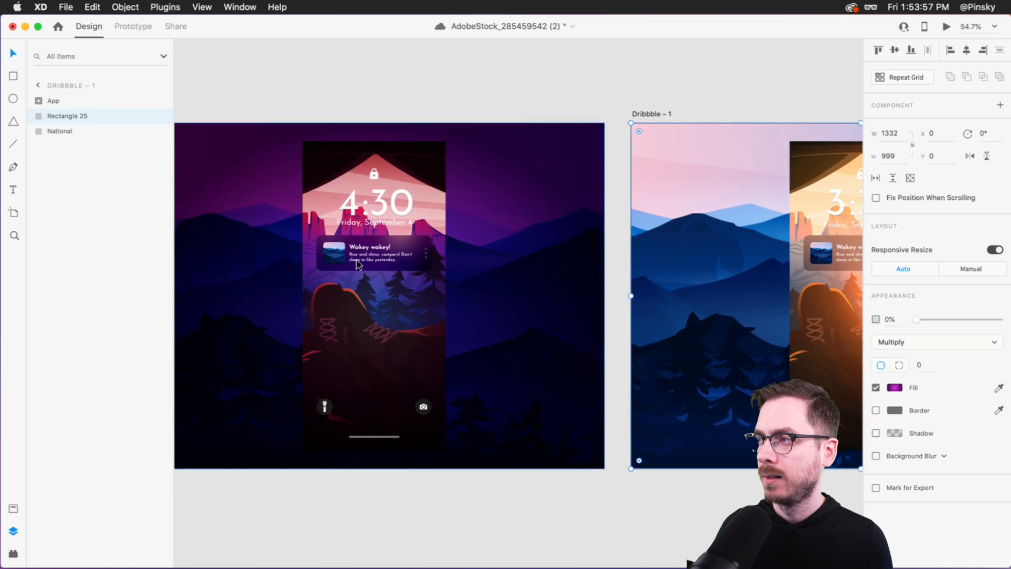
scroll(337, 251, "right", 5)
left_click(220, 220)
key("super+d")
key("super+z")
key("super+c")
left_click(407, 219)
key("super+v")
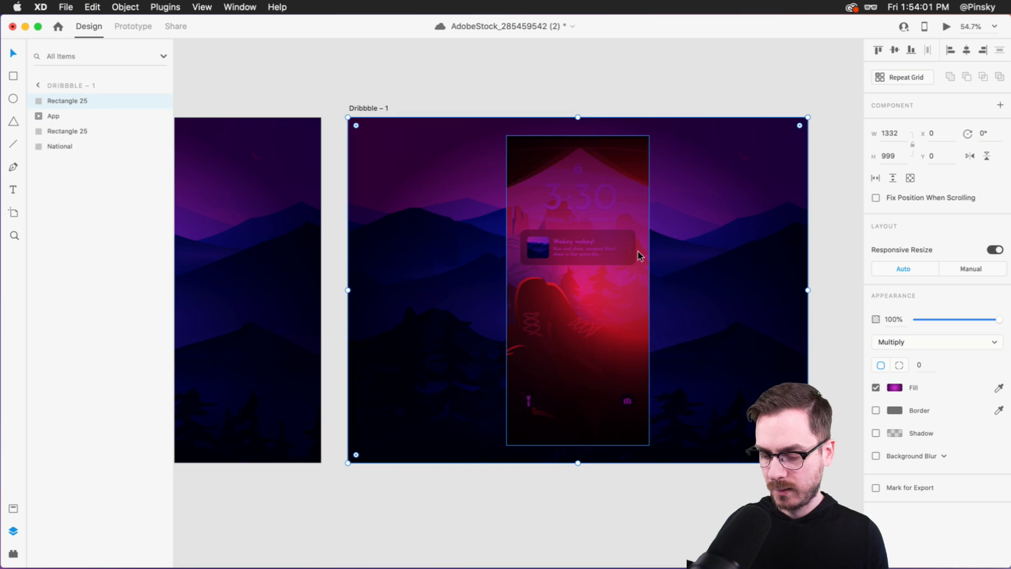
key("super+bracketleft")
- Recolour the second copy's radial gradient to orange at the centre and dark amber at the edge
left_click(894, 388)
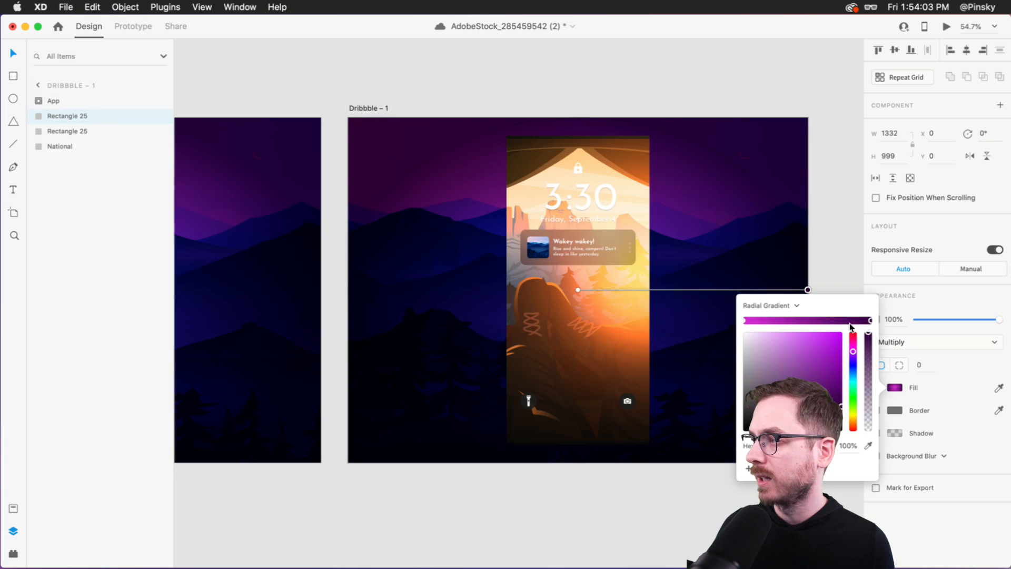
left_click(853, 415)
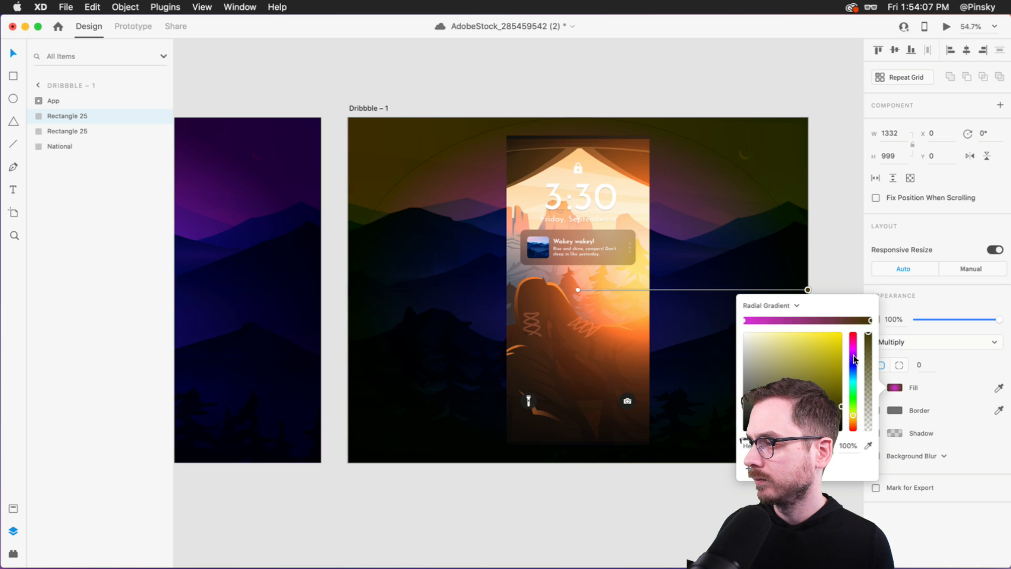
left_click_drag(851, 418, 853, 421)
left_click(744, 319)
left_click(852, 419)
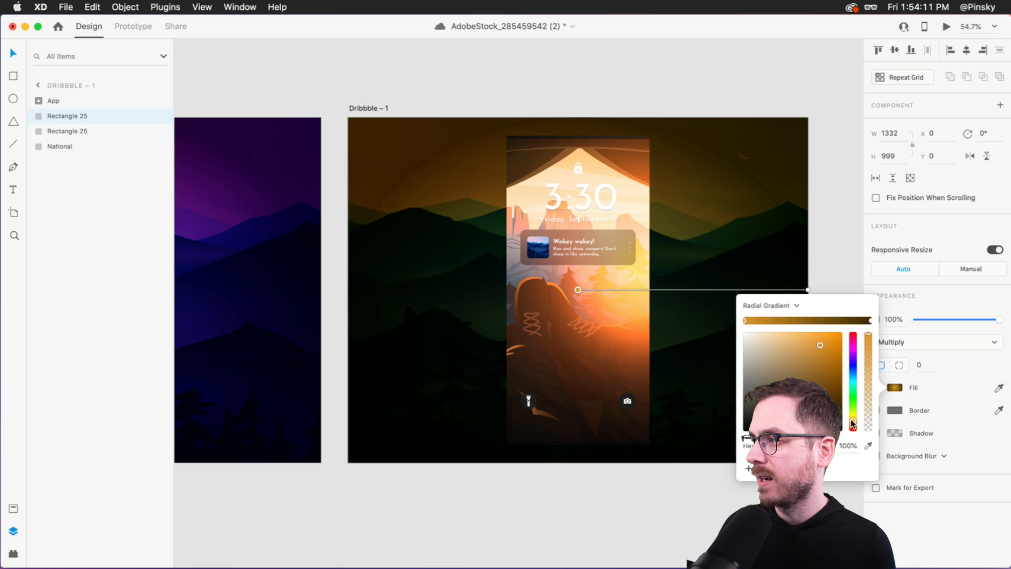
- Set the orange gradient rectangle's blend mode to Overlay, comparing it with Soft Light and Hard Light
left_click(921, 343)
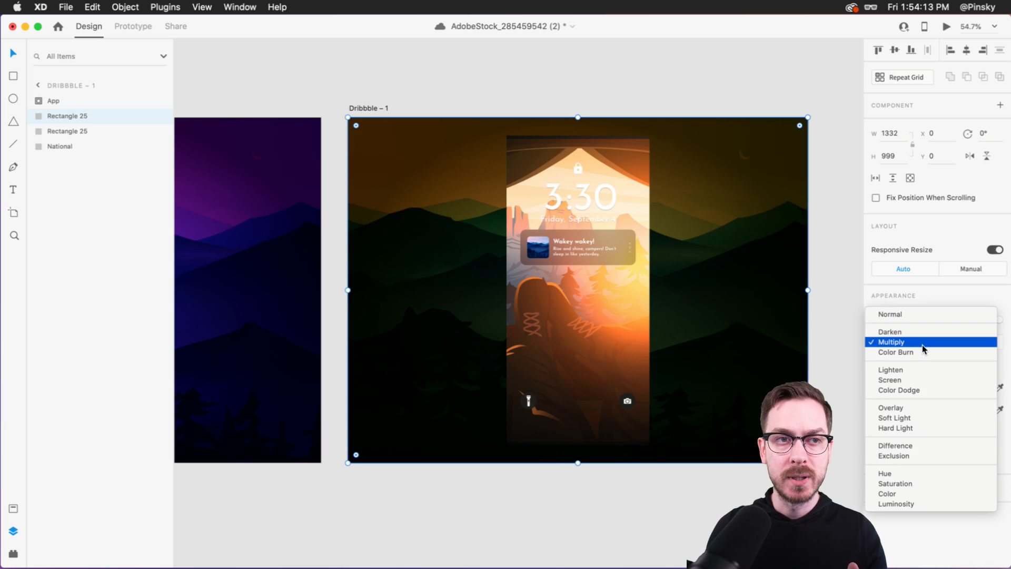
left_click(898, 407)
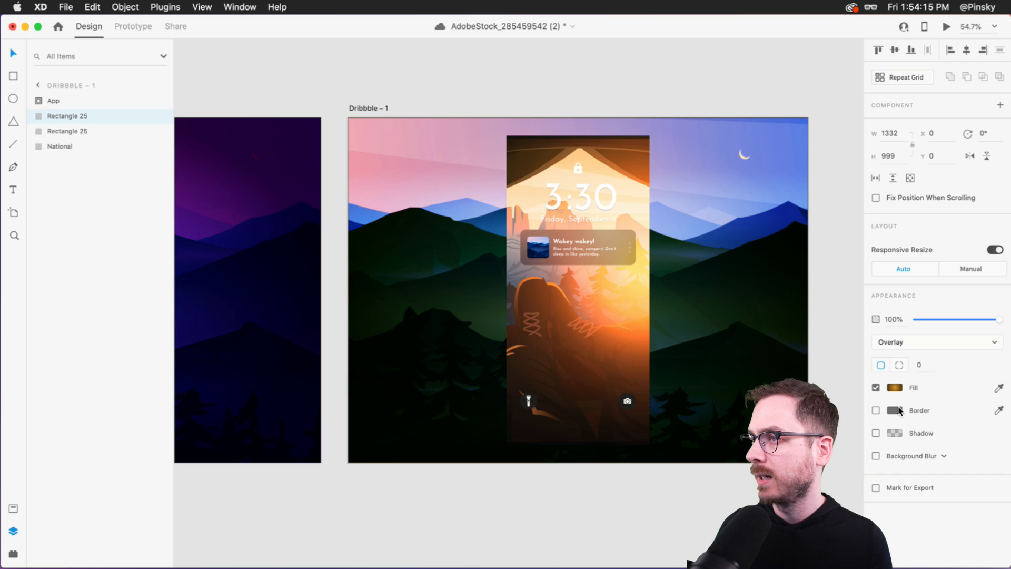
left_click(904, 341)
left_click(902, 351)
left_click(903, 342)
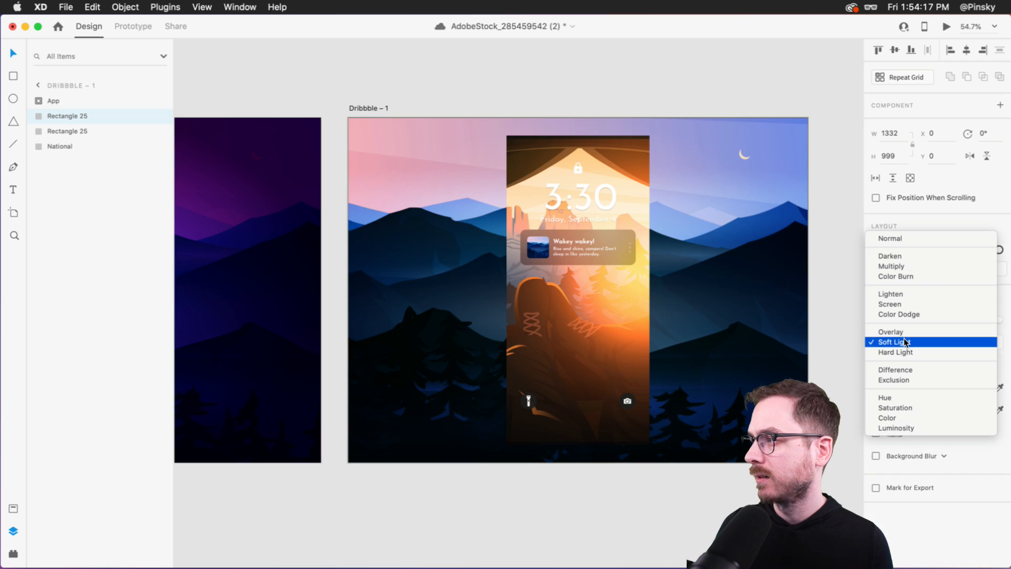
left_click(903, 352)
left_click(913, 341)
left_click(914, 322)
- Try a bright yellow-orange for the outer stop of the orange rectangle's radial gradient
left_click(893, 387)
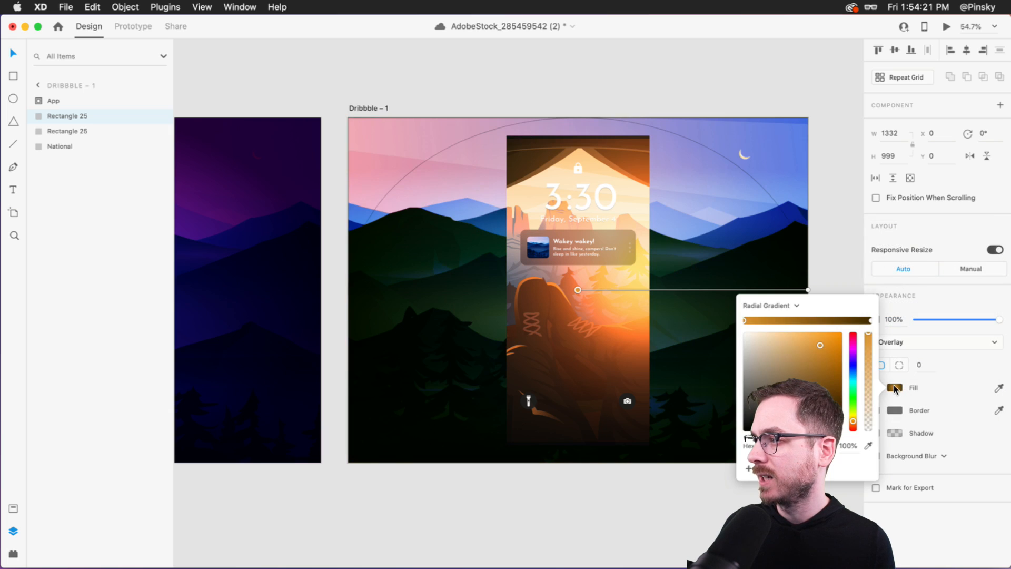
left_click(870, 321)
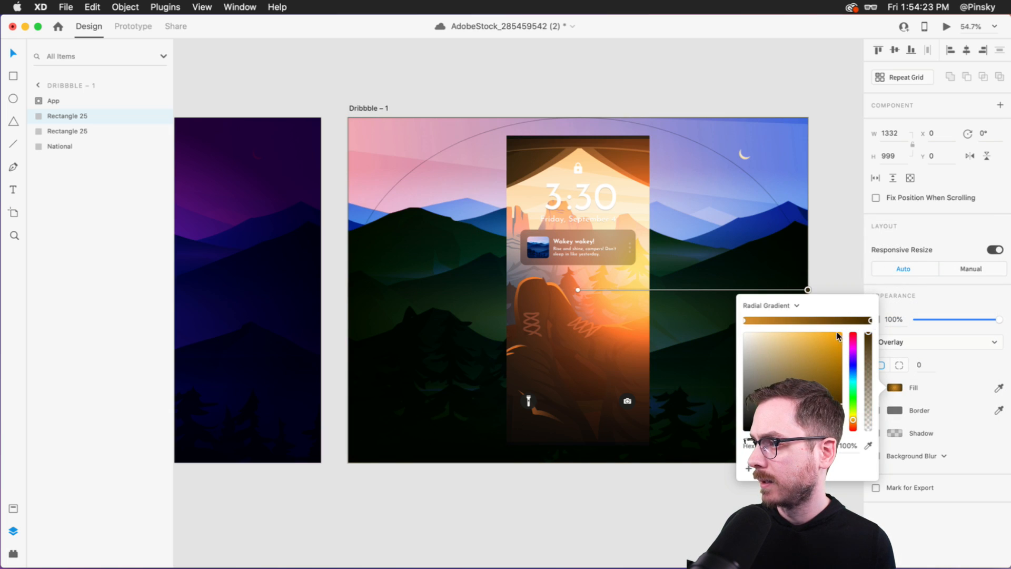
left_click(820, 335)
mouse_move(820, 337)
left_mouse_down()
mouse_move(773, 335)
mouse_move(830, 321)
mouse_move(795, 317)
mouse_move(813, 331)
left_mouse_up()
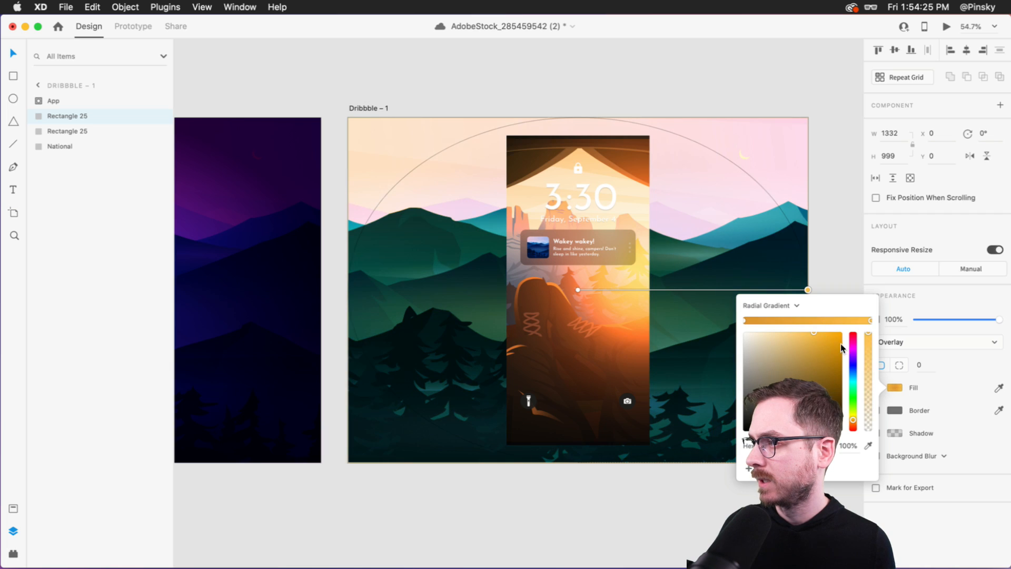
- Try other blend modes on the orange gradient rectangle and delete it from Dribbble – 1
left_click(893, 344)
left_click(904, 349)
left_click(902, 349)
left_click(900, 351)
left_click(896, 339)
left_click(890, 321)
key("BackSpace")
- Preview the lock screen transition starting from the Dribbble artboard and close the preview
scroll(508, 71, "down", 5)
scroll(298, 161, "left", 5)
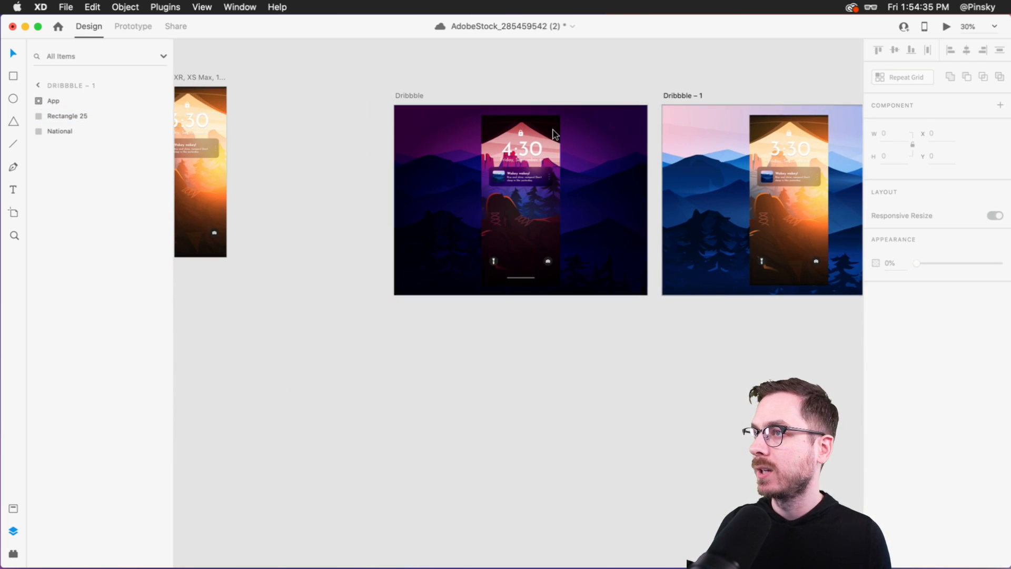
scroll(554, 135, "up", 3)
left_click(330, 80)
scroll(329, 80, "right", 3)
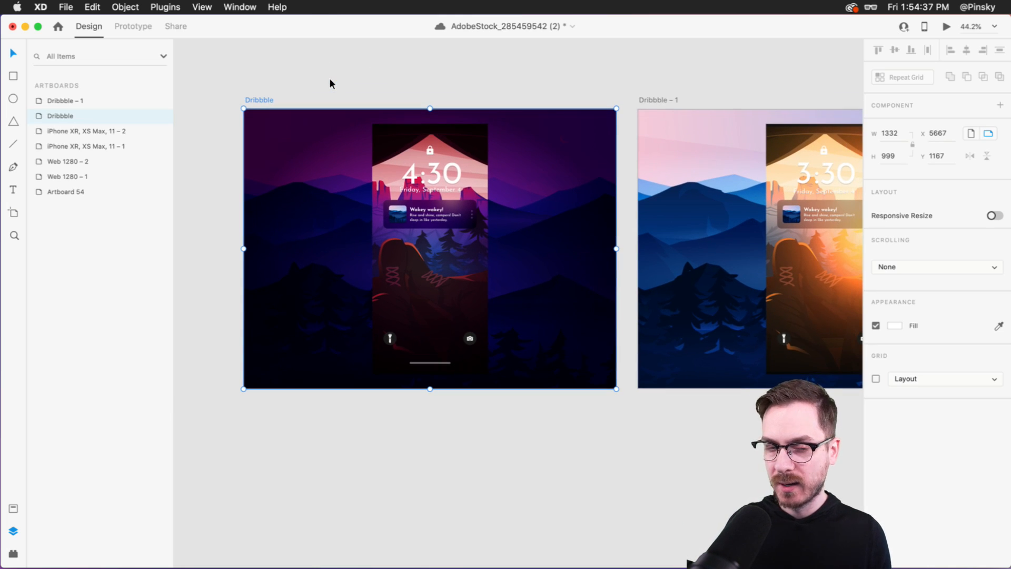
key("super+Return")
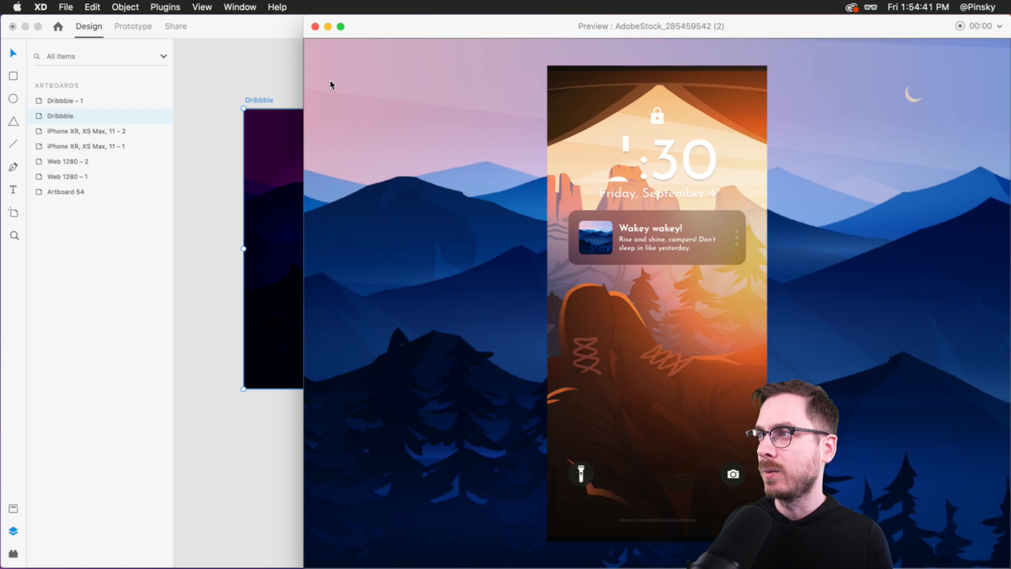
key("super+w")
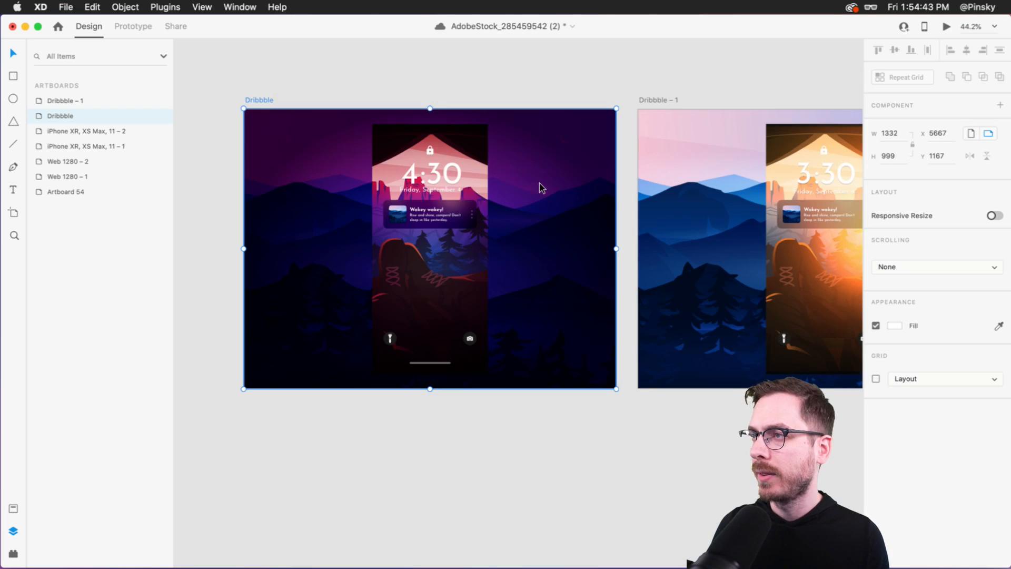
- Set the corner radius of the App group's phone mask rectangle to 32 on both Dribbble and Dribbble – 1
scroll(539, 187, "up", 3)
double_click(452, 100)
left_click_drag(455, 99, 448, 104)
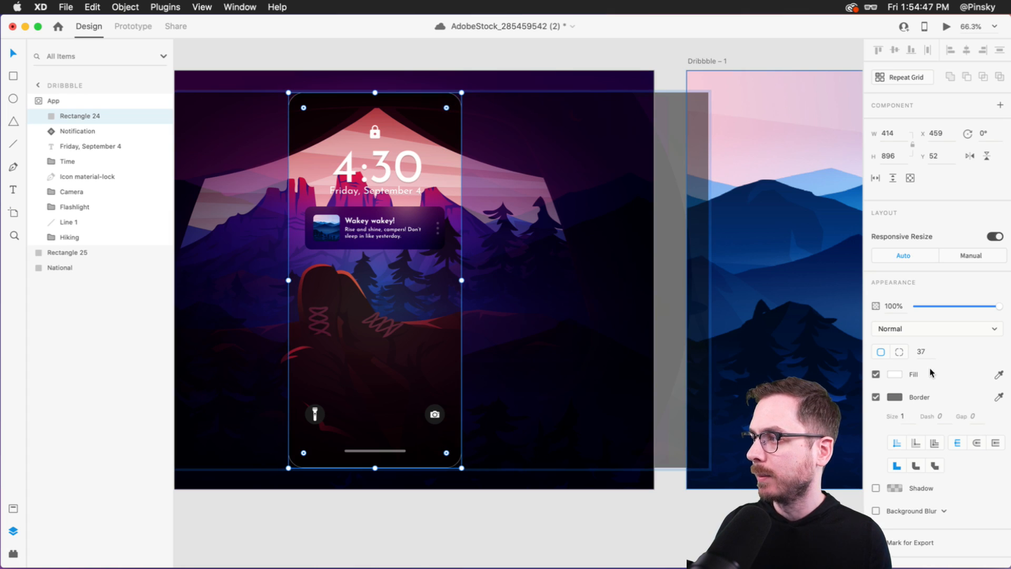
type("32")
key("Return")
scroll(737, 256, "right", 3)
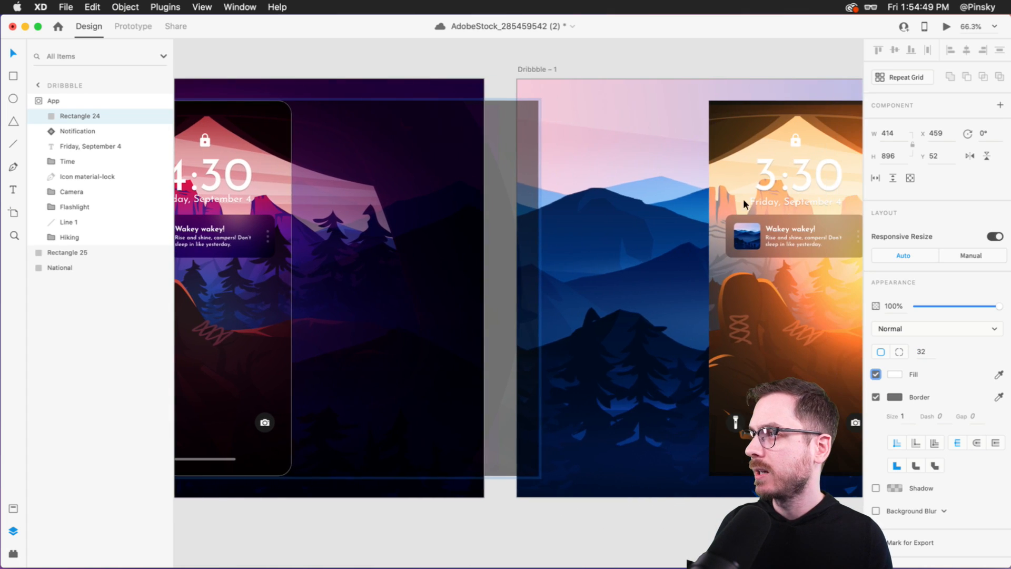
double_click(730, 119)
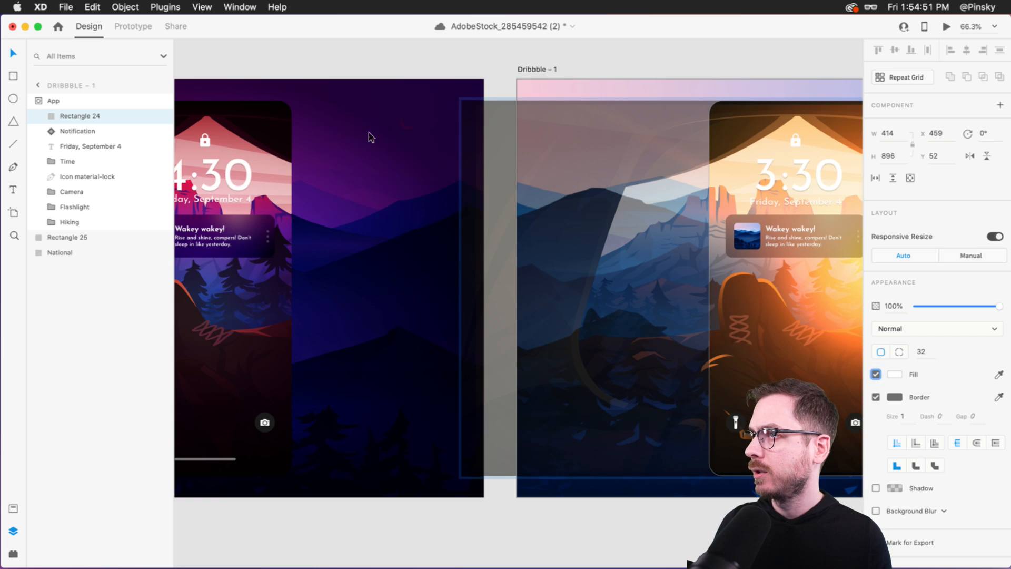
- Preview the transition from the Dribbble artboard again to check the rounded phone screens, and close the preview
left_click(374, 132)
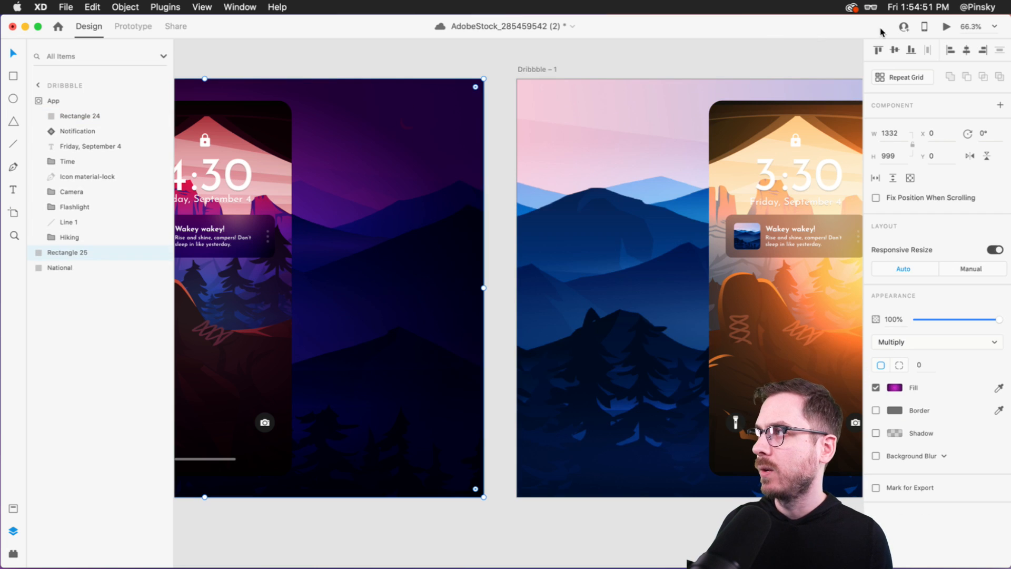
left_click(946, 27)
left_click_drag(547, 16, 363, 2)
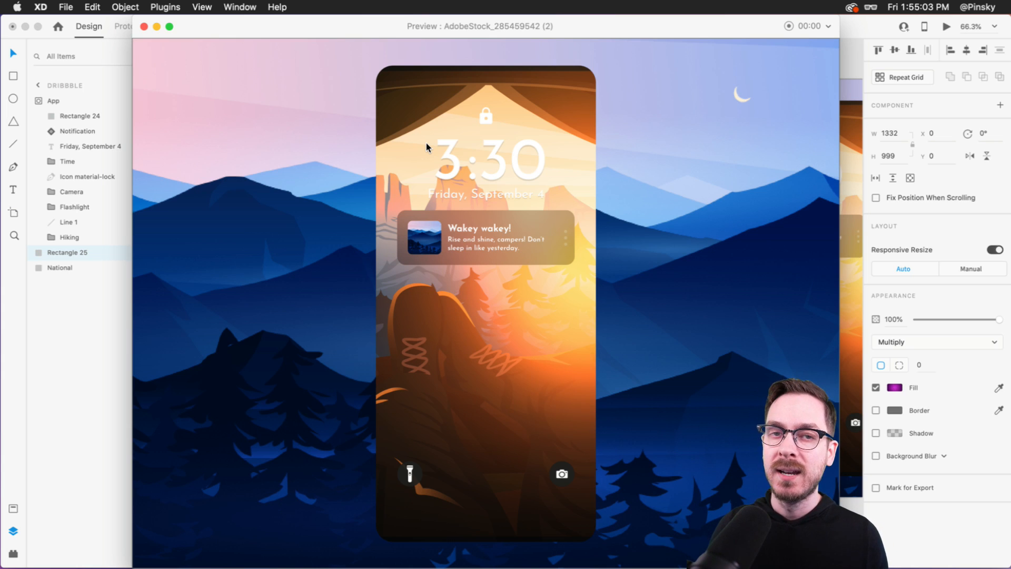
key("super+w")
- Deselect the purple overlay rectangle and save the document
scroll(324, 93, "left", 3)
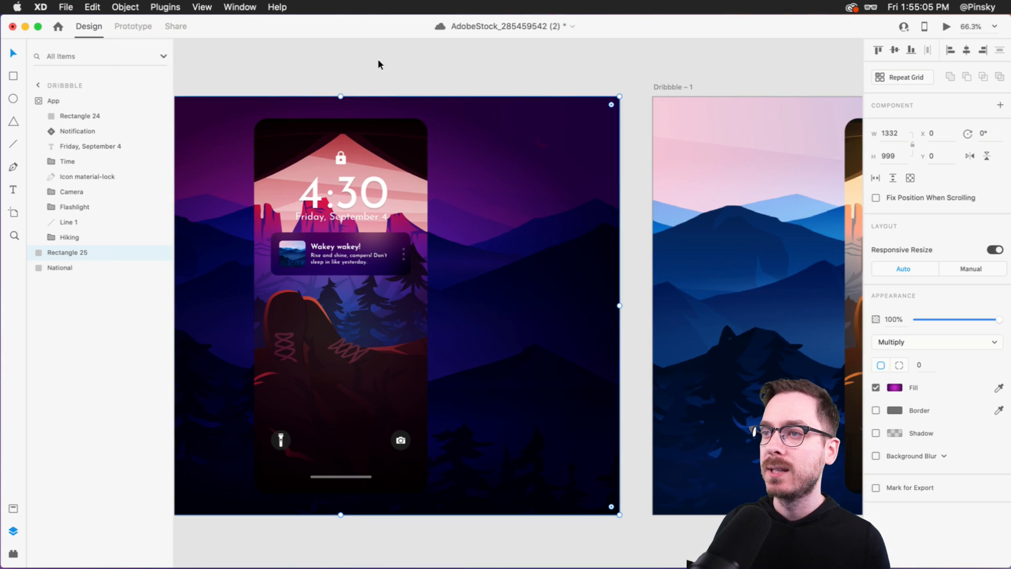
left_click(361, 79)
scroll(361, 79, "left", 3)
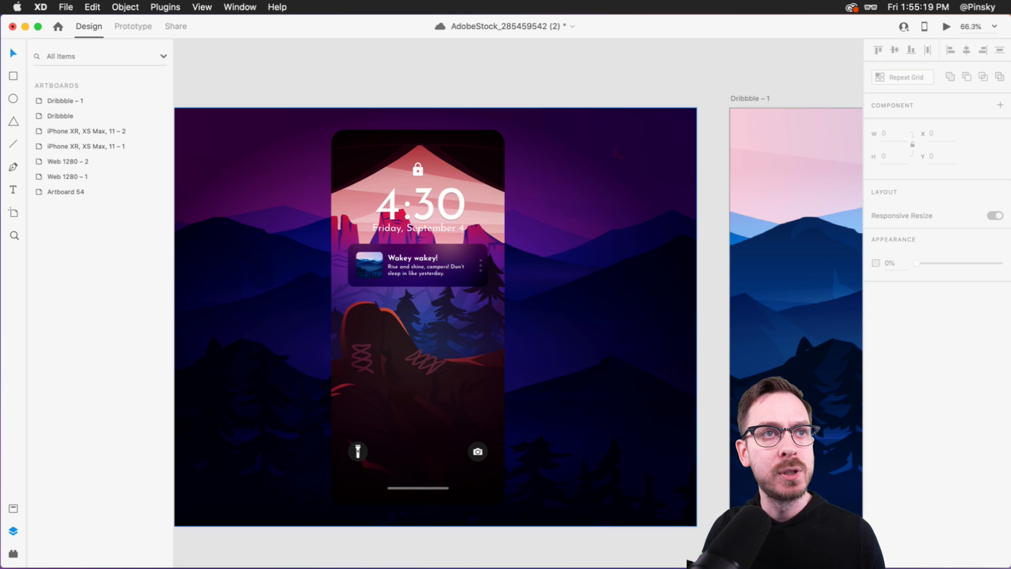
key("super+s")
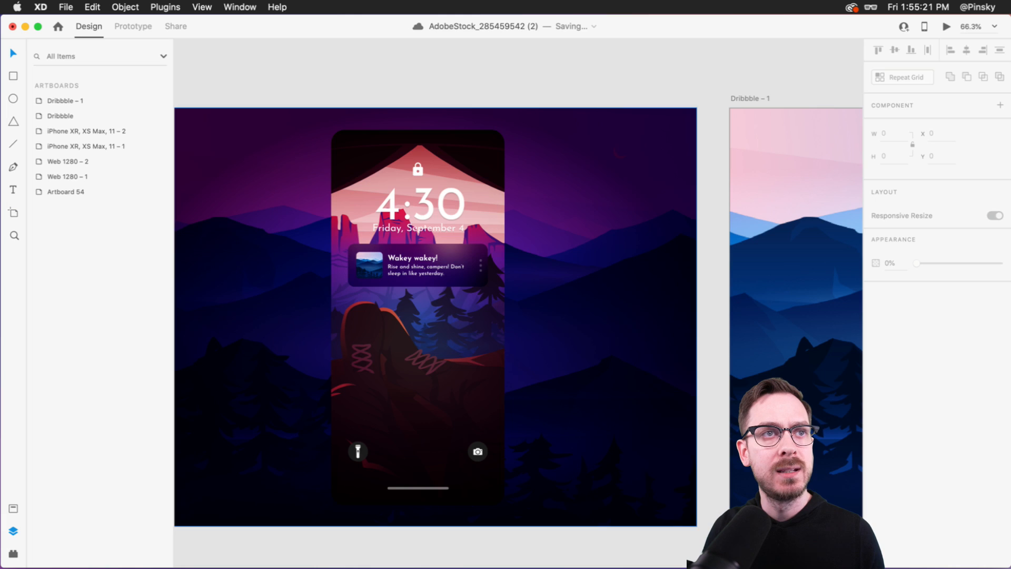